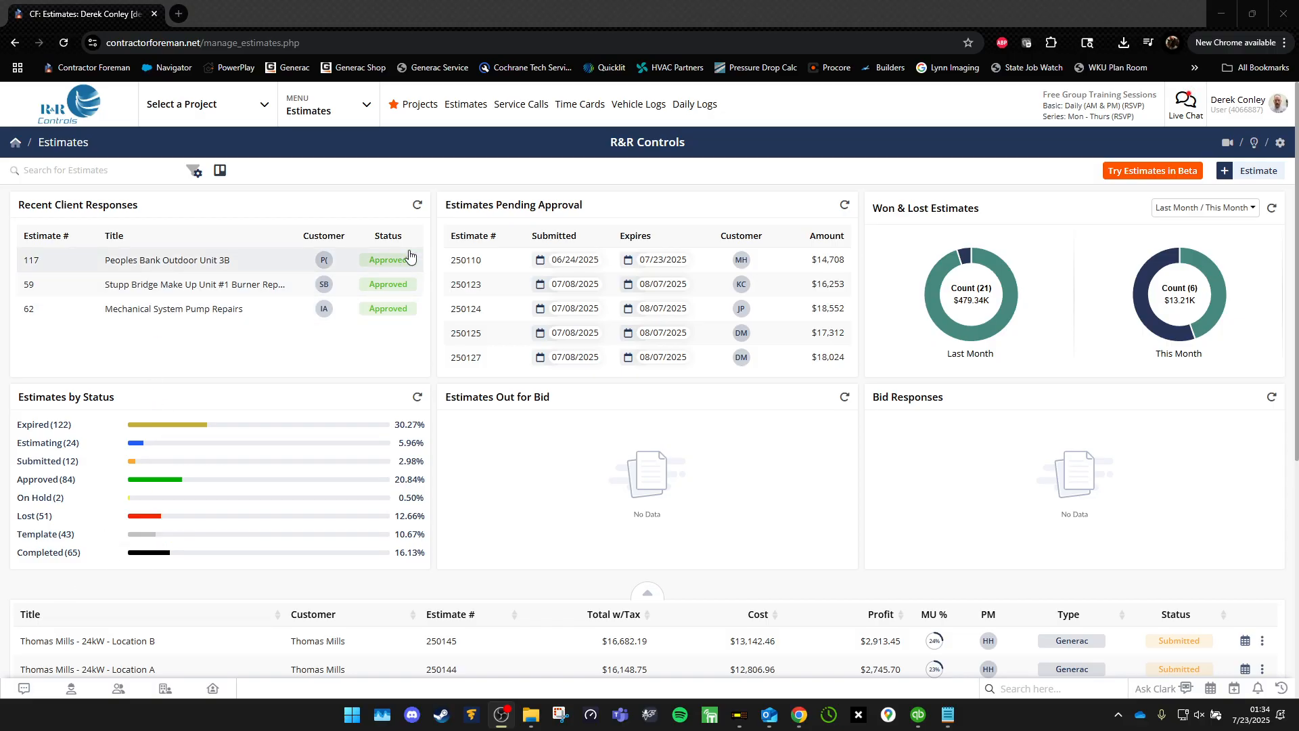
Refresh the dashboard estimate panels and switch the won/lost charts to yearly, then back to monthly.
left_click(418, 206)
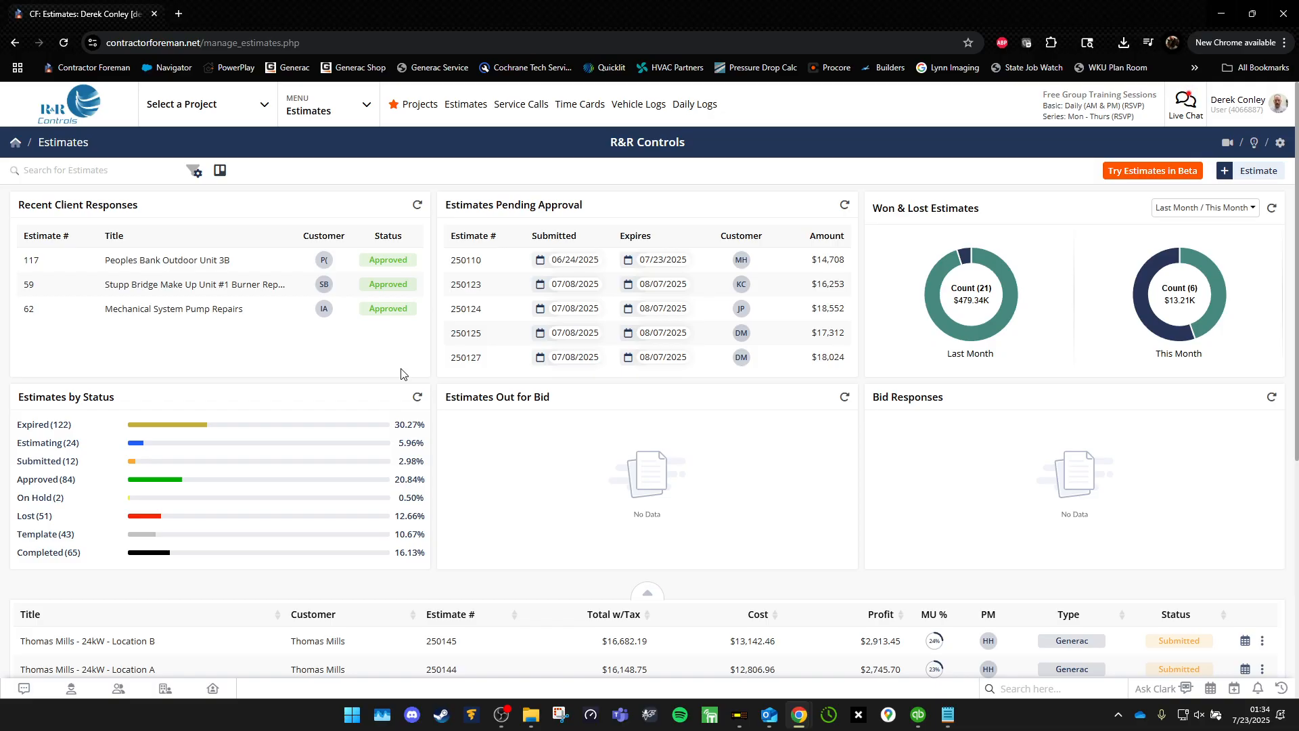
left_click(844, 206)
mouse_move(969, 257)
mouse_move(1215, 272)
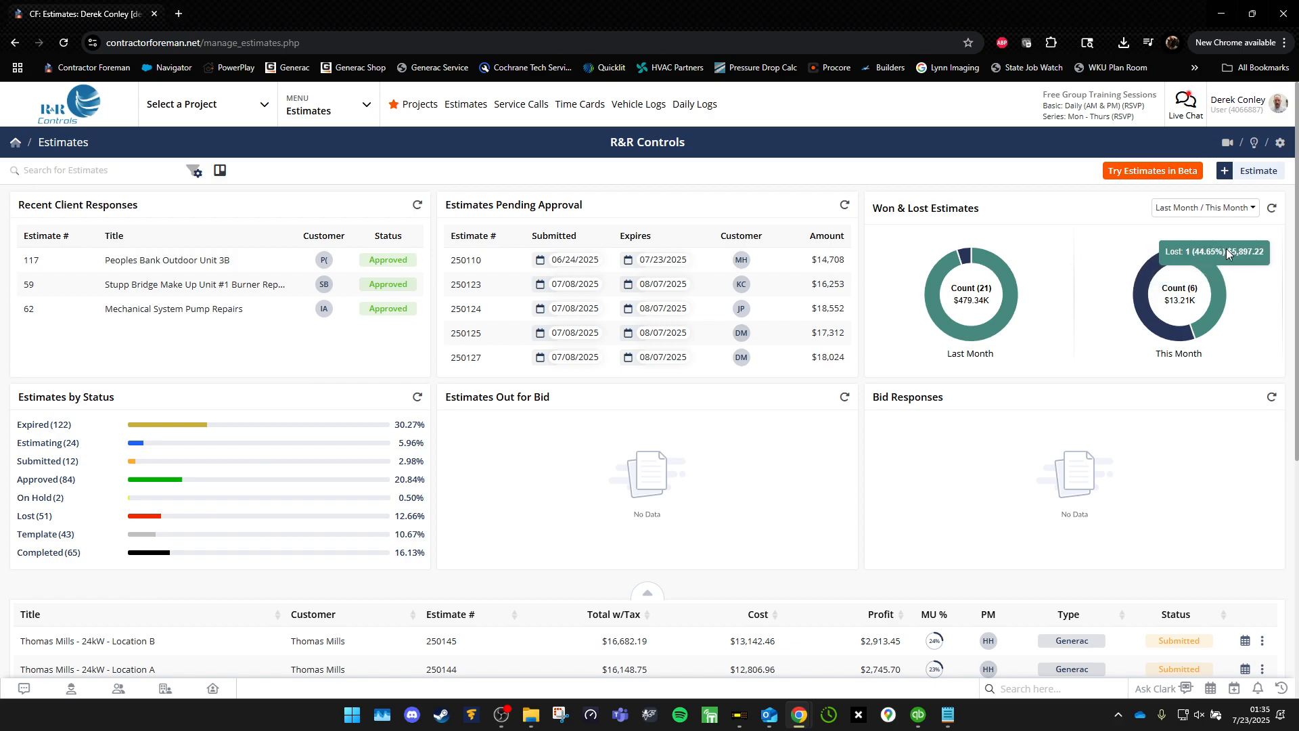
left_click(1252, 205)
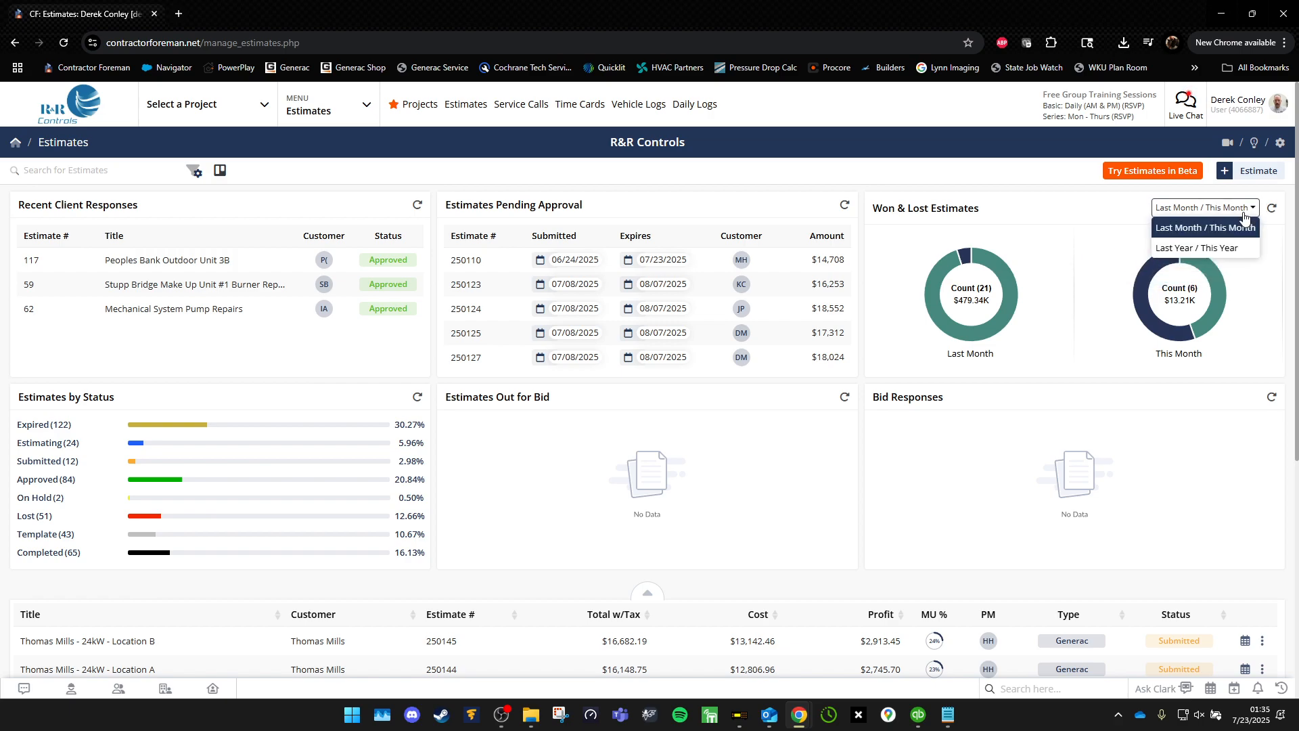
left_click(1221, 249)
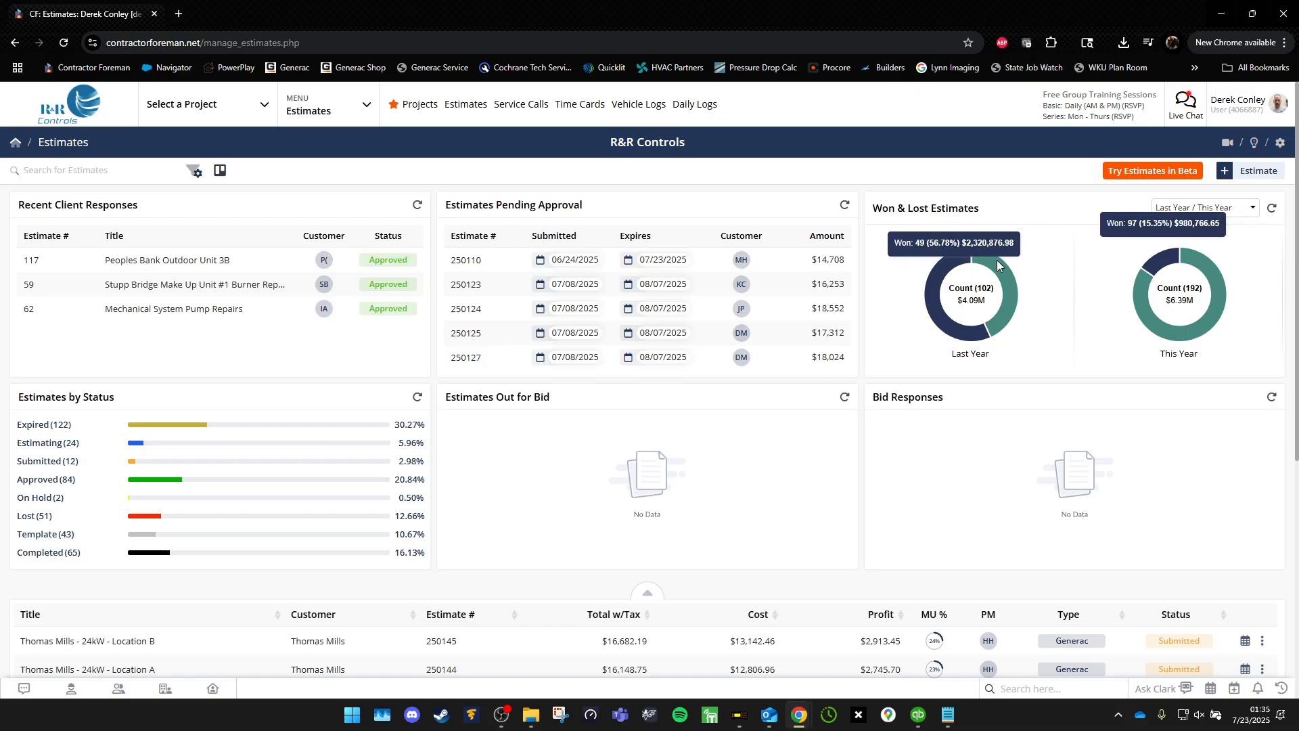
left_click(1210, 211)
left_click(1203, 230)
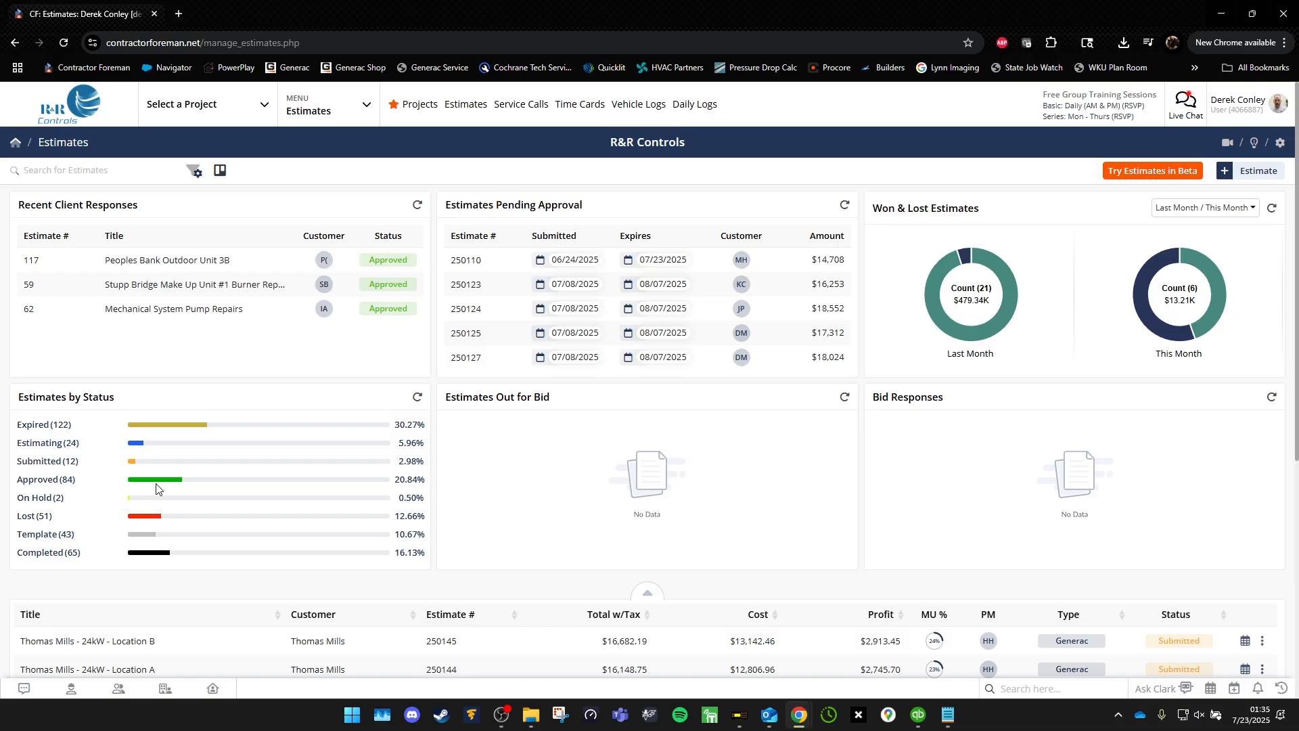
mouse_move(160, 485)
left_click(843, 398)
Start a new estimate and choose Customer - R&R Controls as its customer.
left_click(1262, 178)
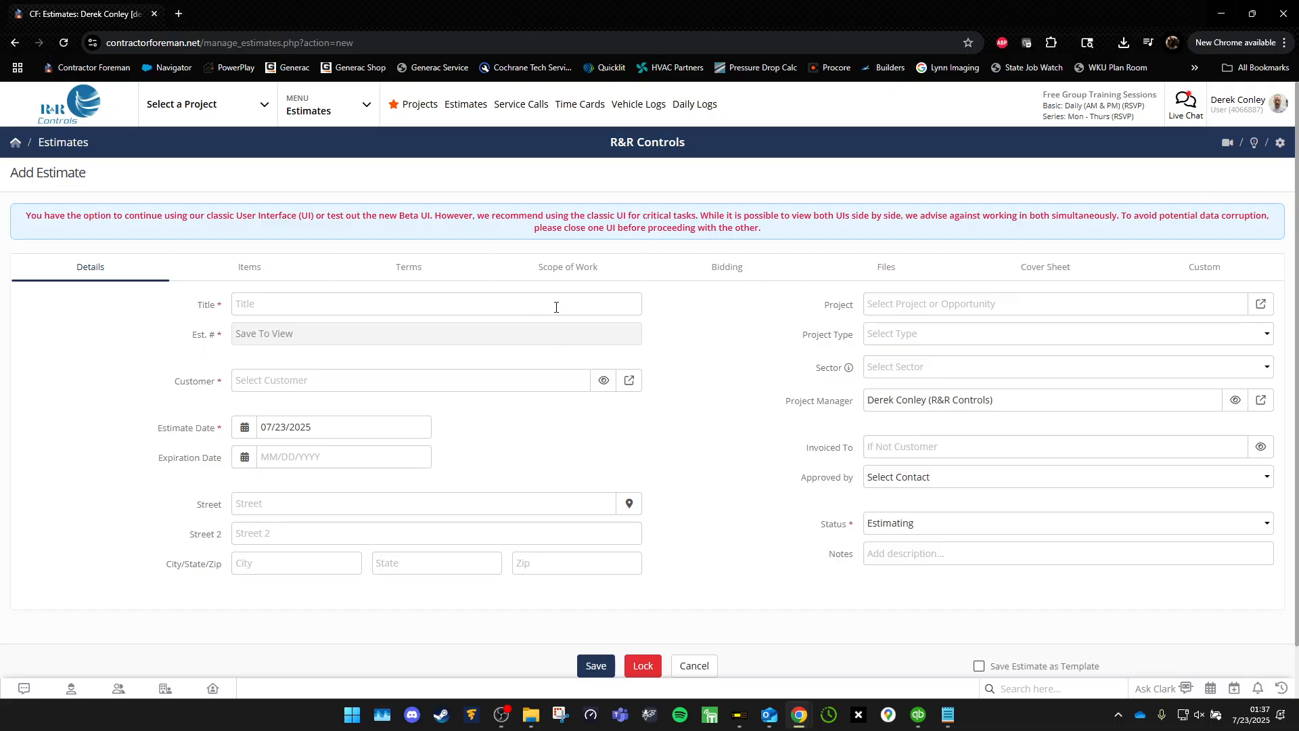
left_click(526, 390)
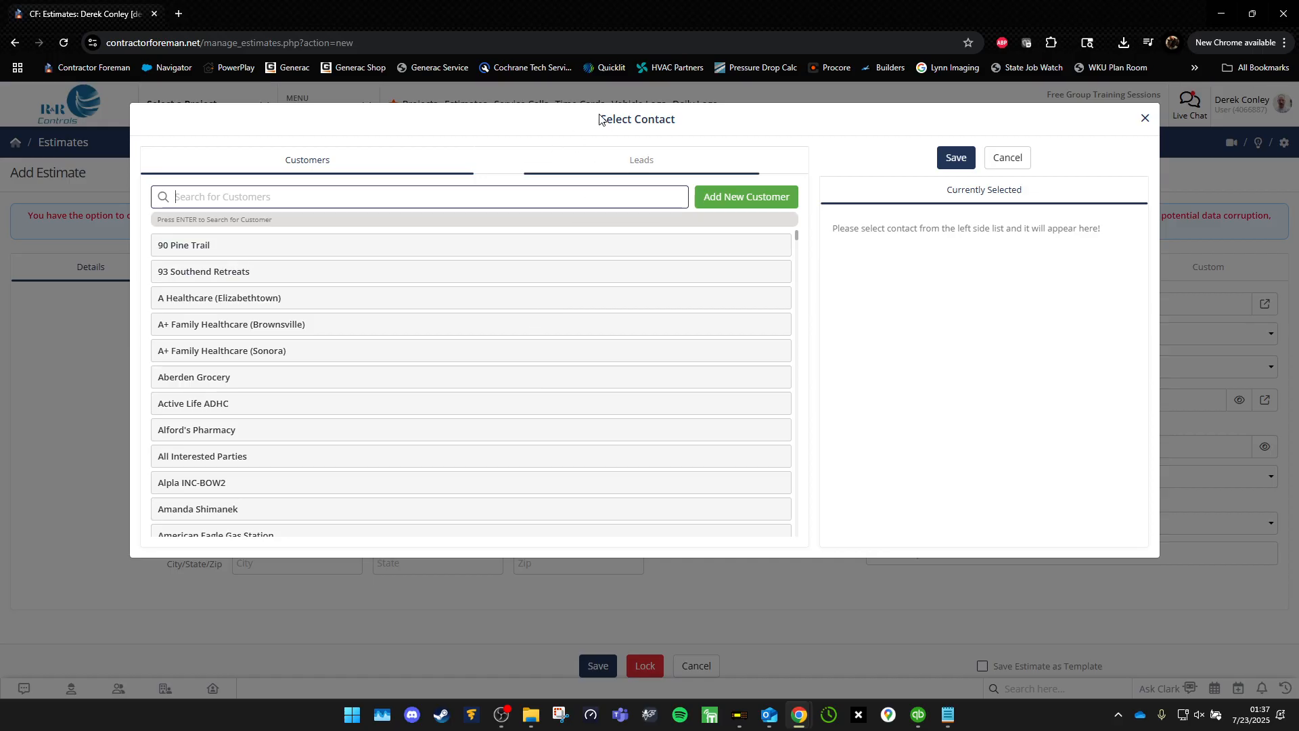
type("Customer")
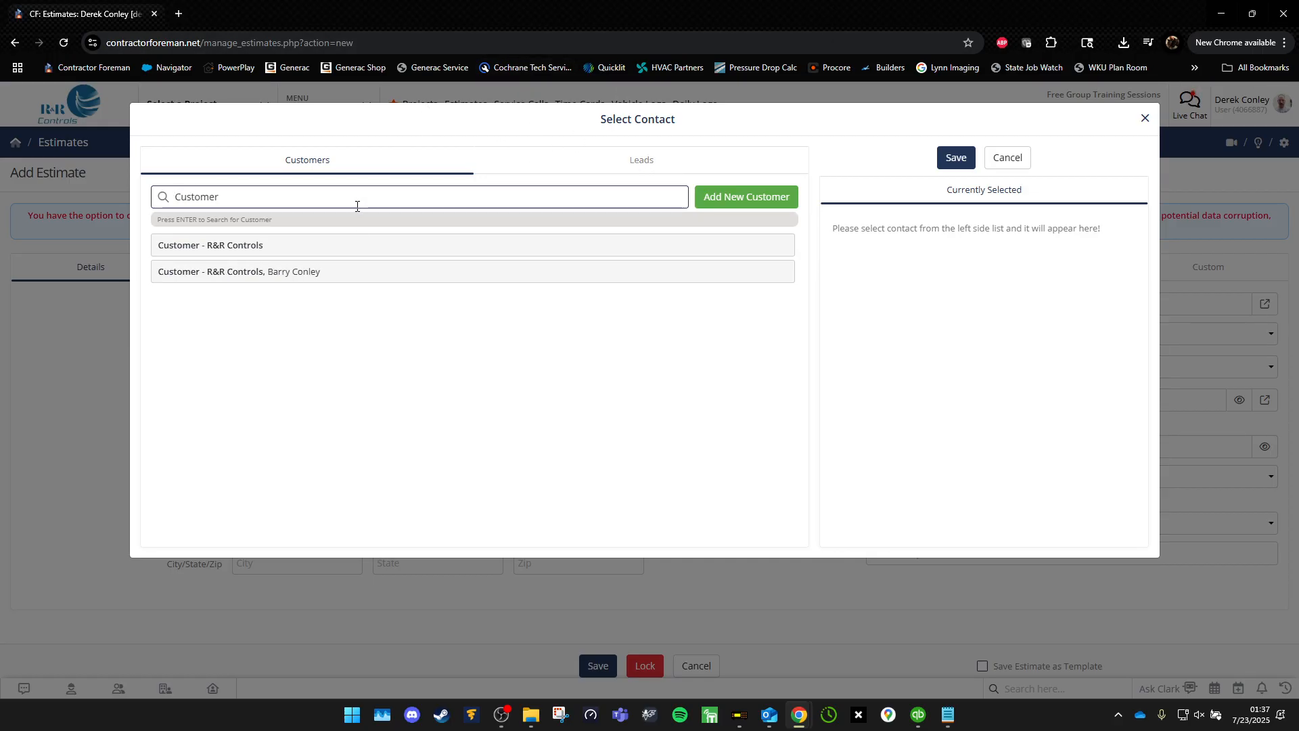
left_click(371, 256)
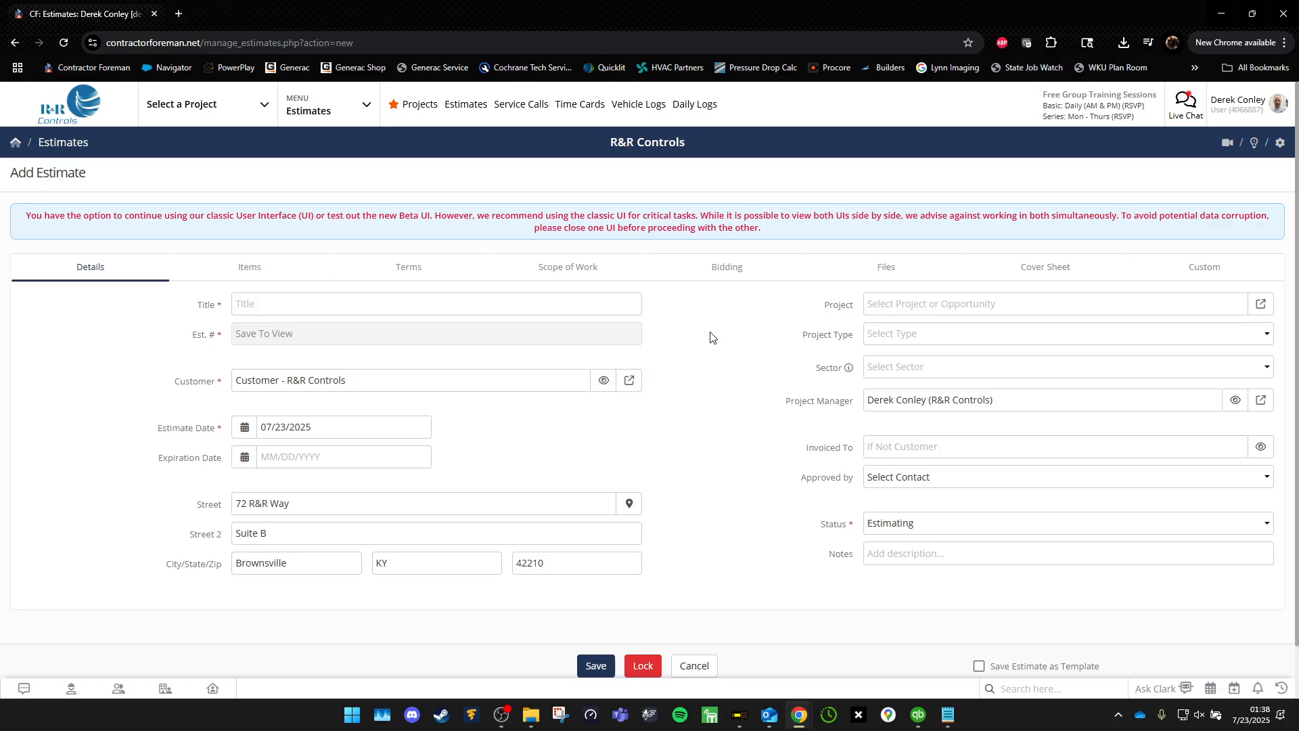
Enter 'Estimate Training' as the estimate title.
left_click(600, 303)
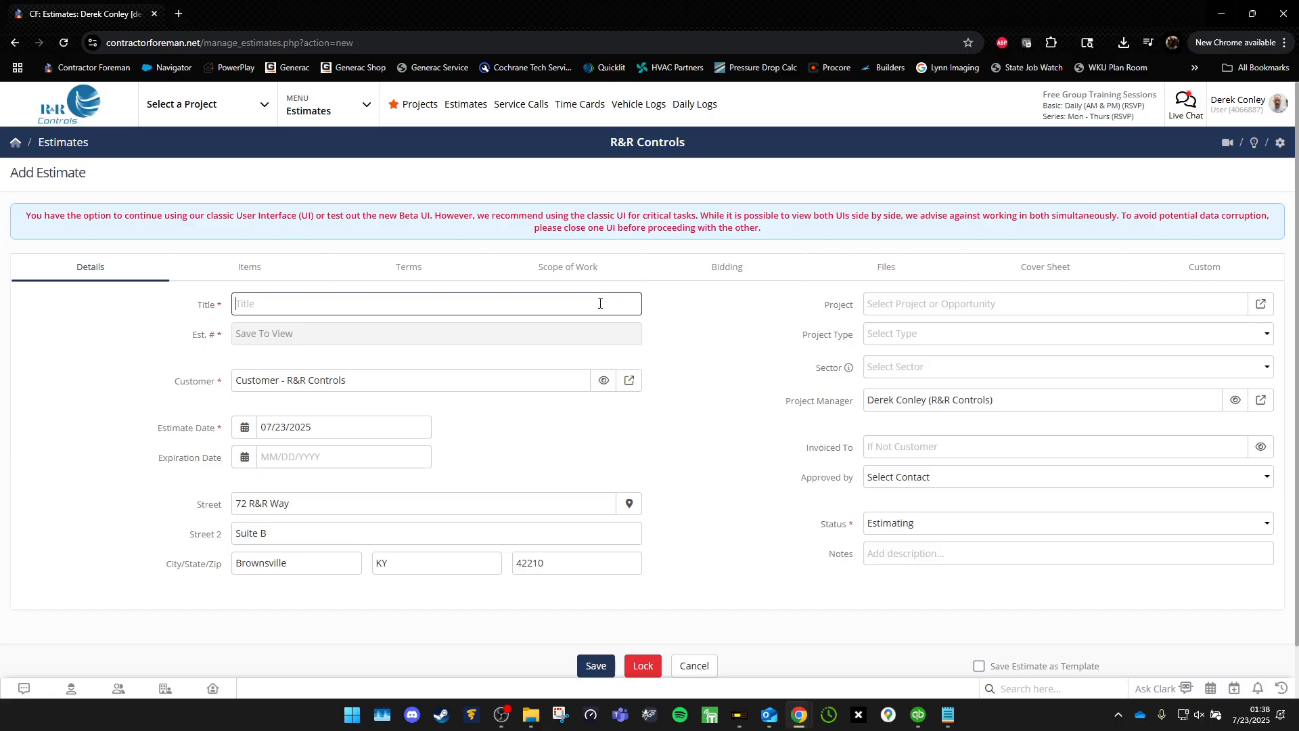
type("Estimate Training")
left_click(736, 423)
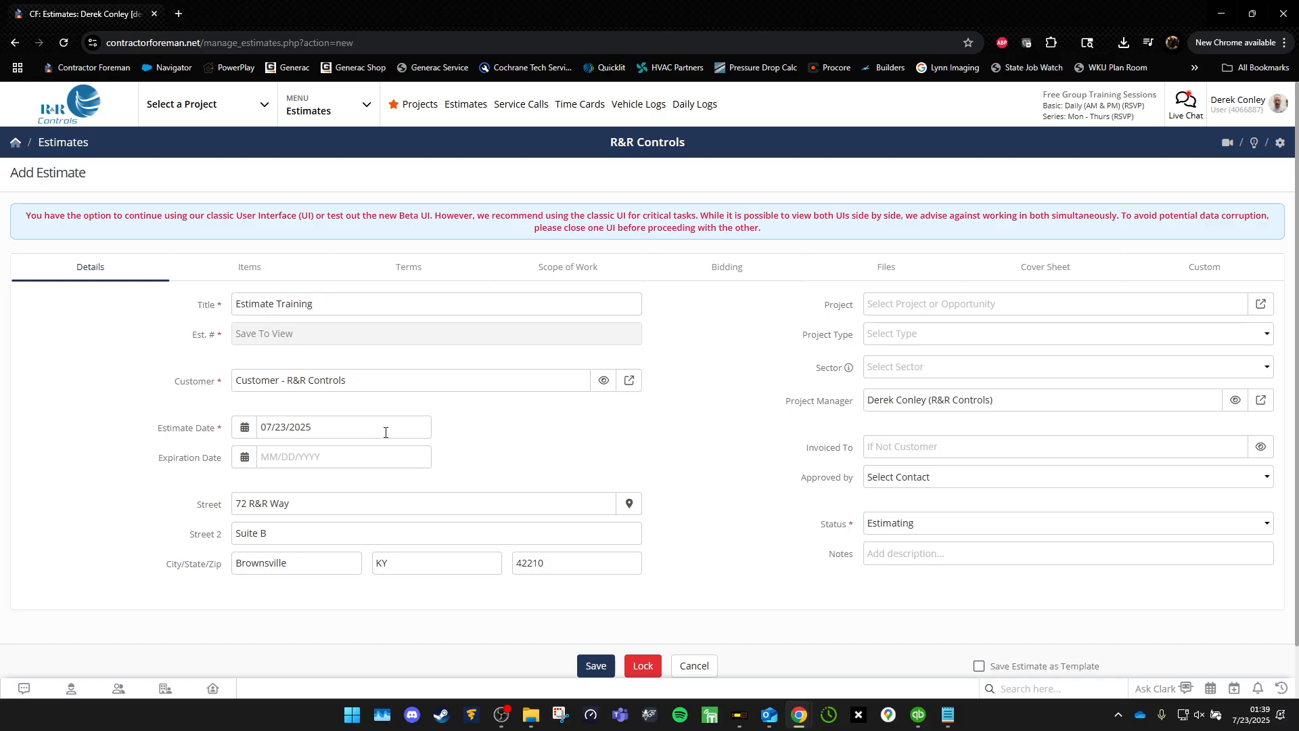
Set the expiration date to August 23, 2025.
left_click(366, 457)
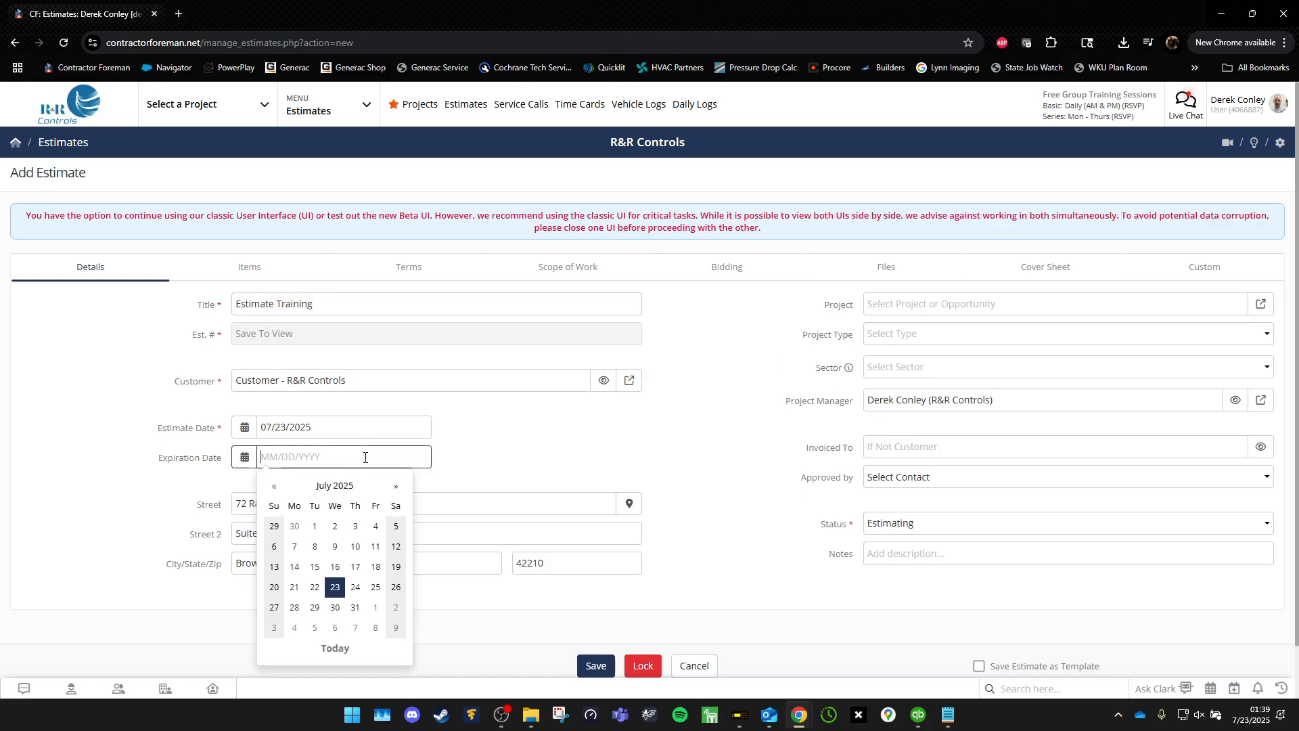
left_click(396, 487)
left_click(396, 587)
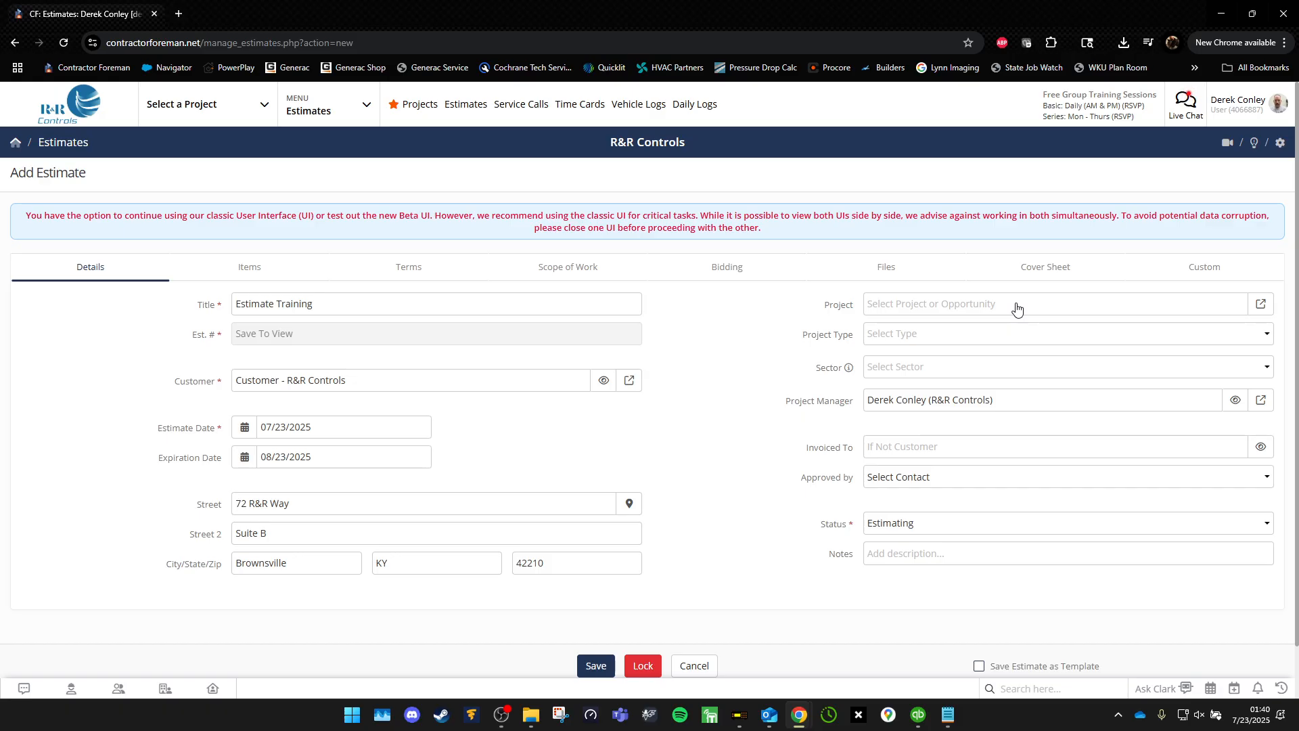
Choose Repair from the Project Type list.
left_click(1036, 333)
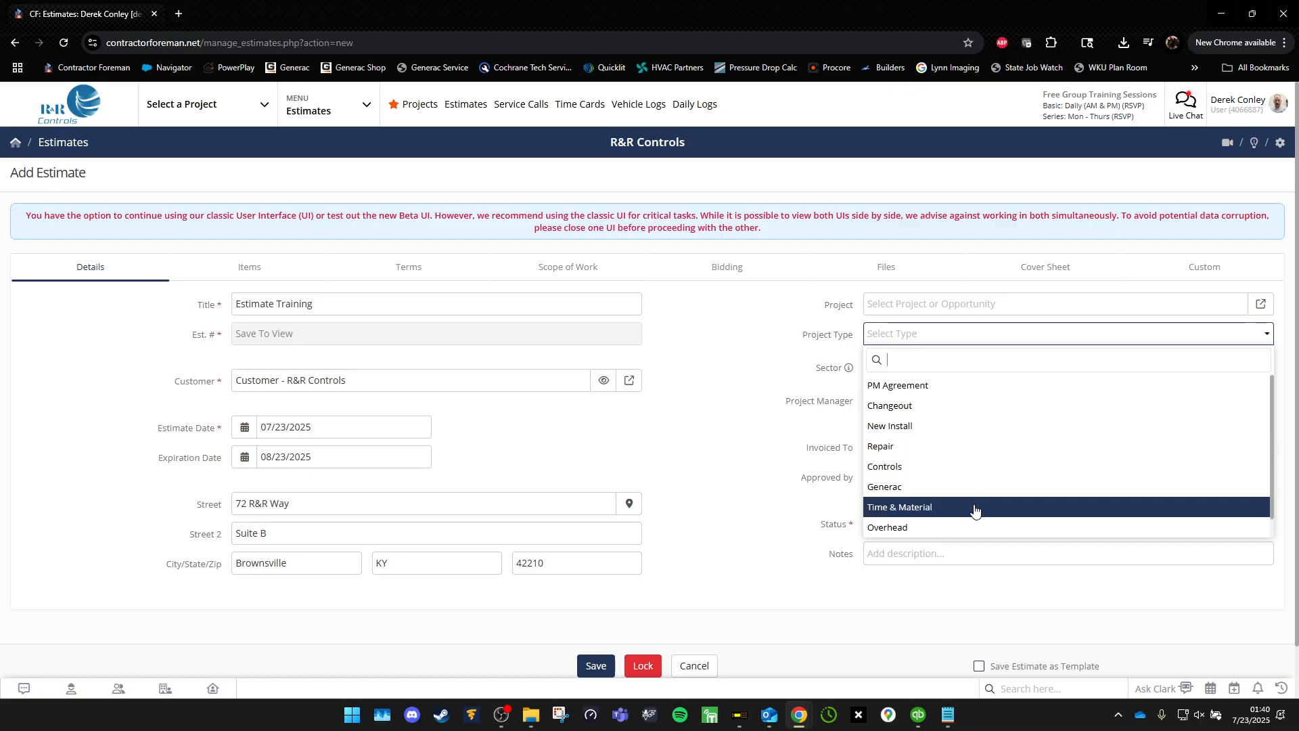
scroll(966, 524, "down", 1)
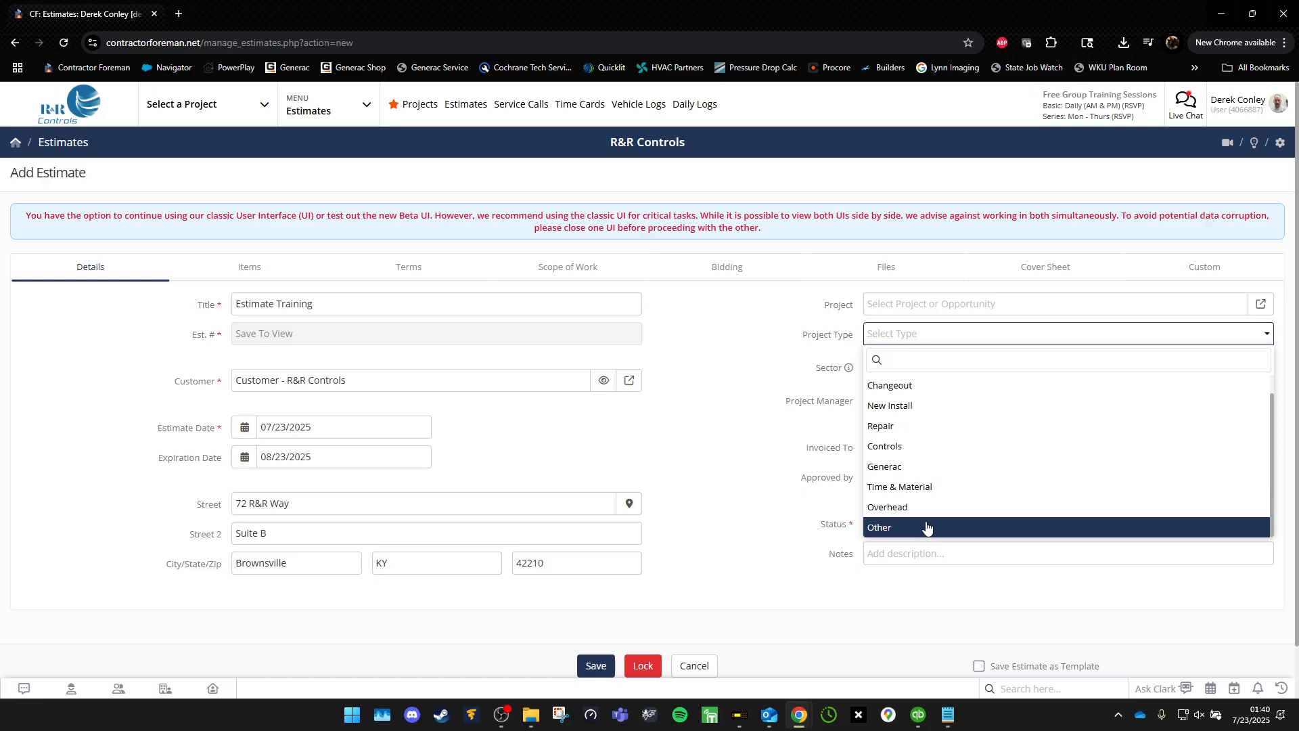
scroll(927, 527, "up", 1)
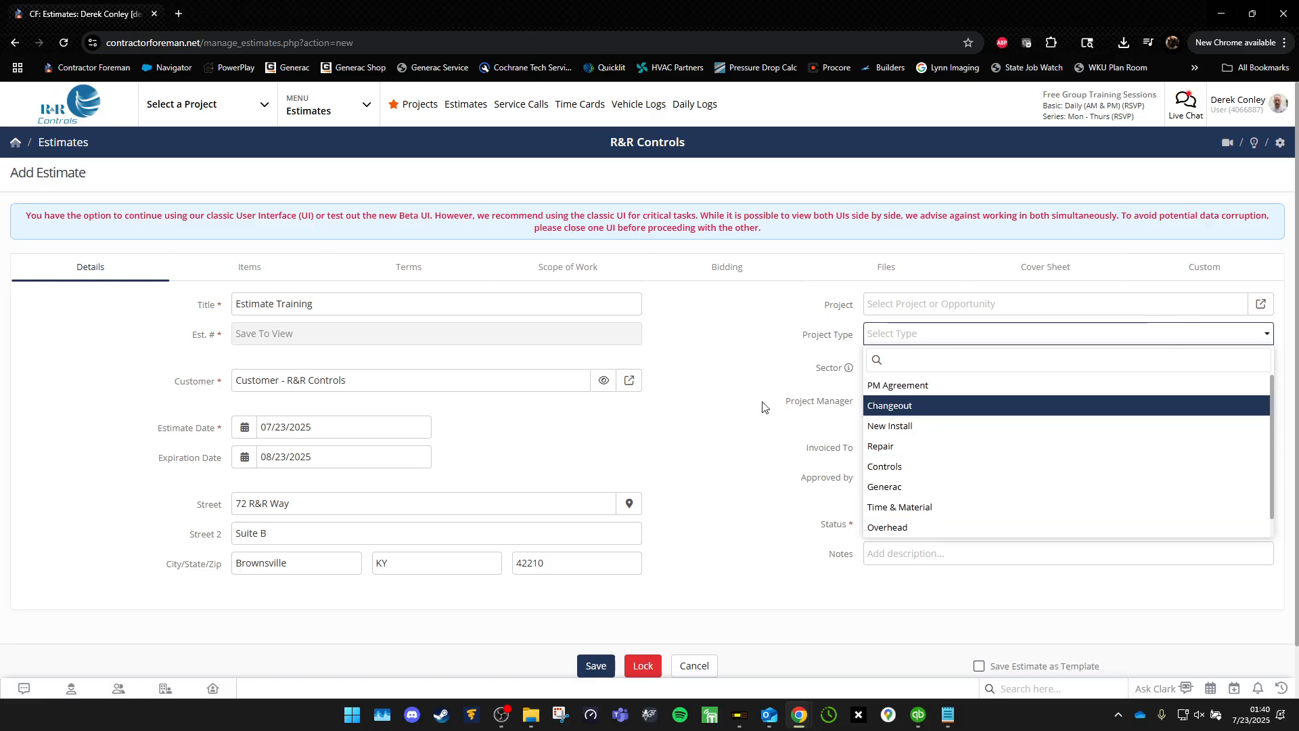
left_click(894, 446)
Pick Commercial as Sector, try Residential to reveal Client Financing, then restore Commercial.
left_click(939, 371)
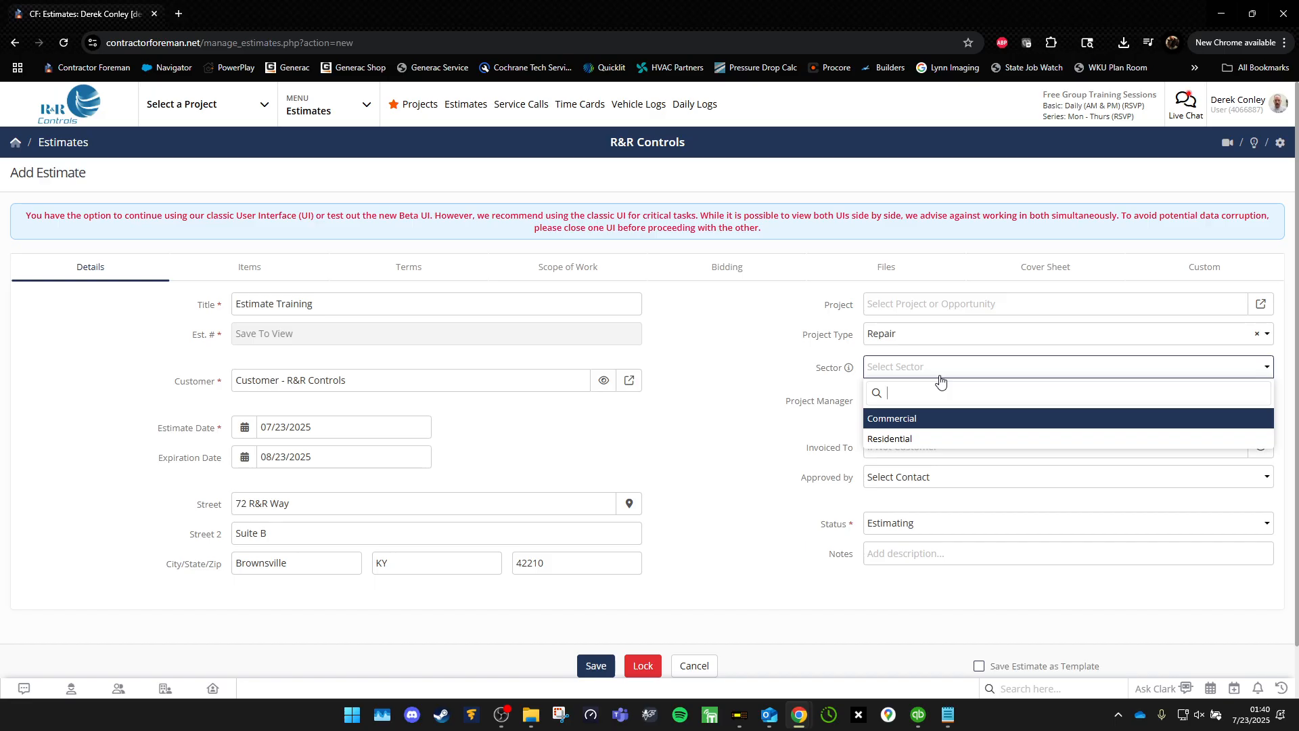
left_click(890, 420)
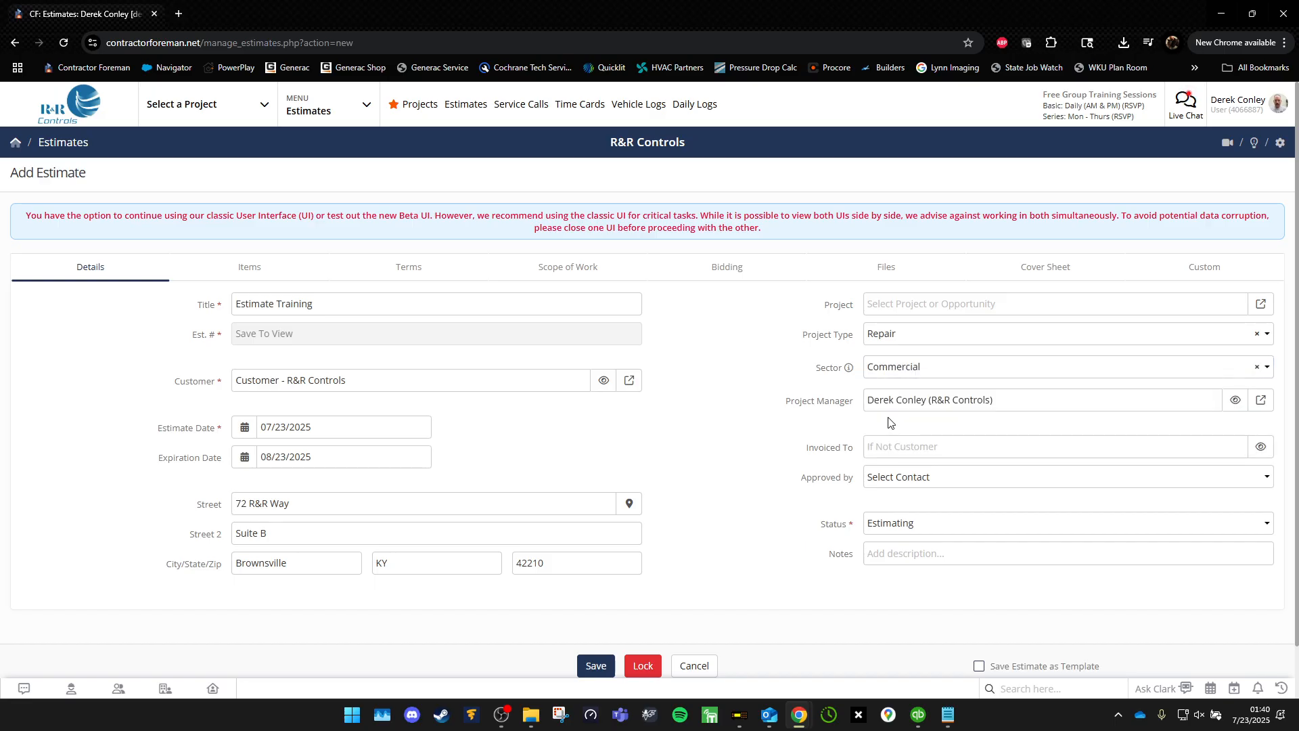
left_click(920, 368)
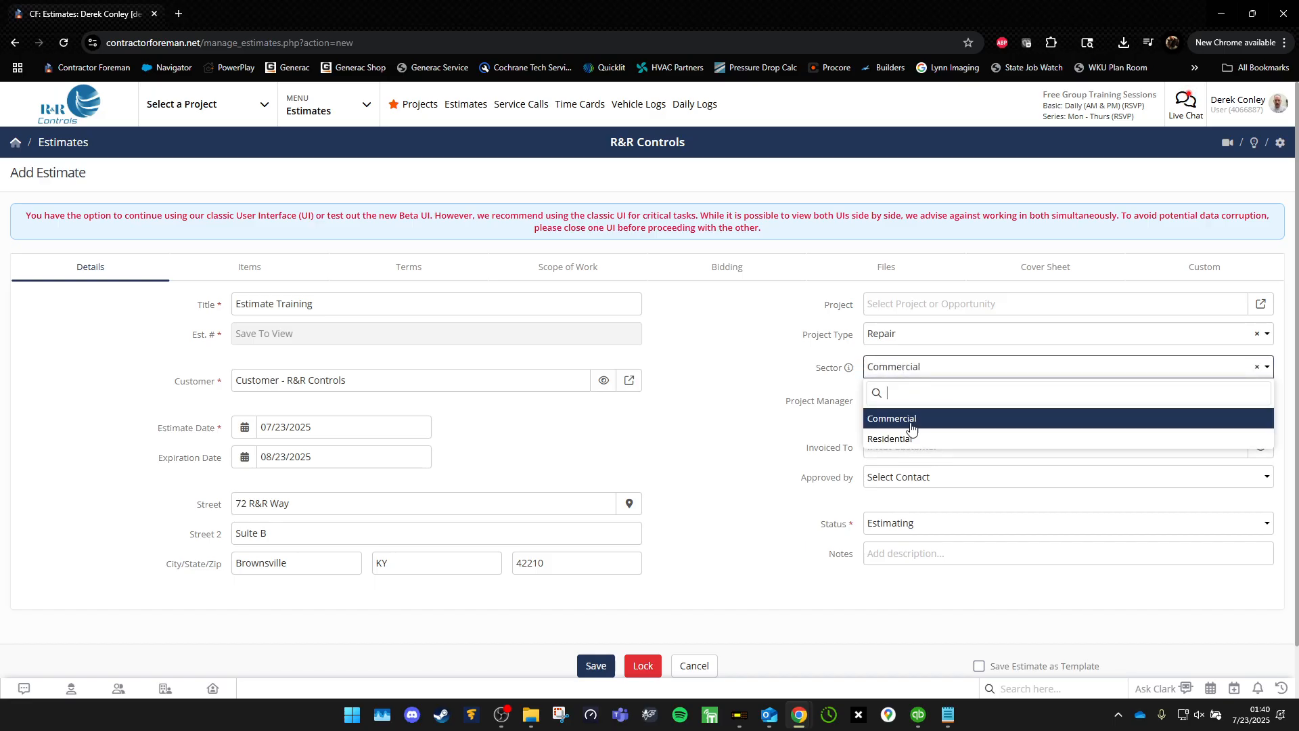
left_click(906, 437)
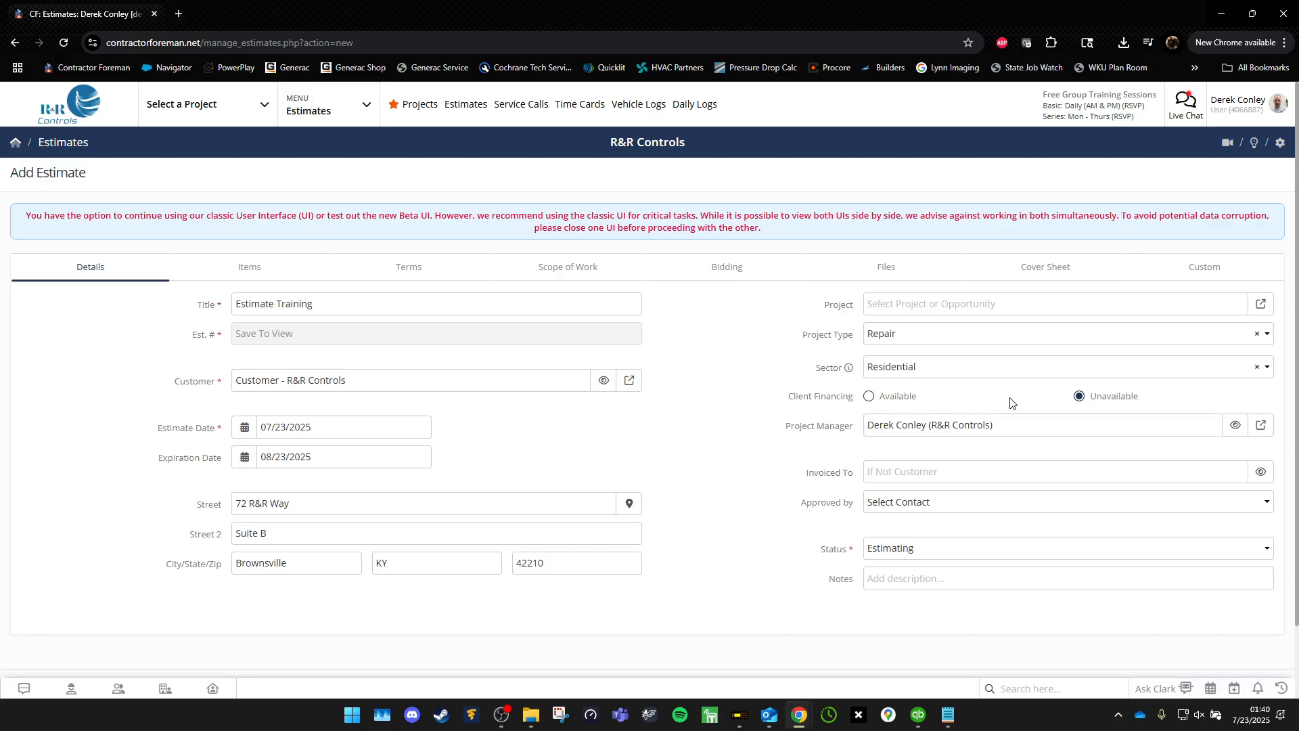
left_click(988, 373)
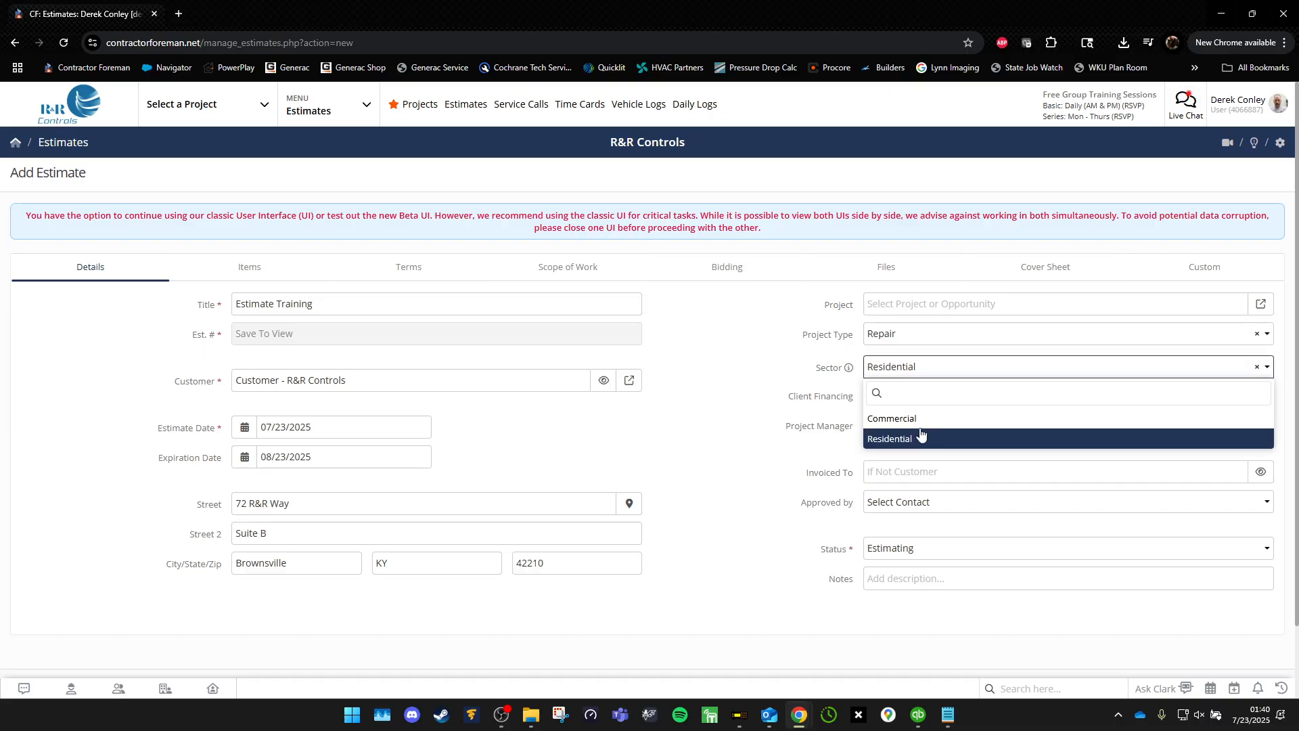
left_click(880, 418)
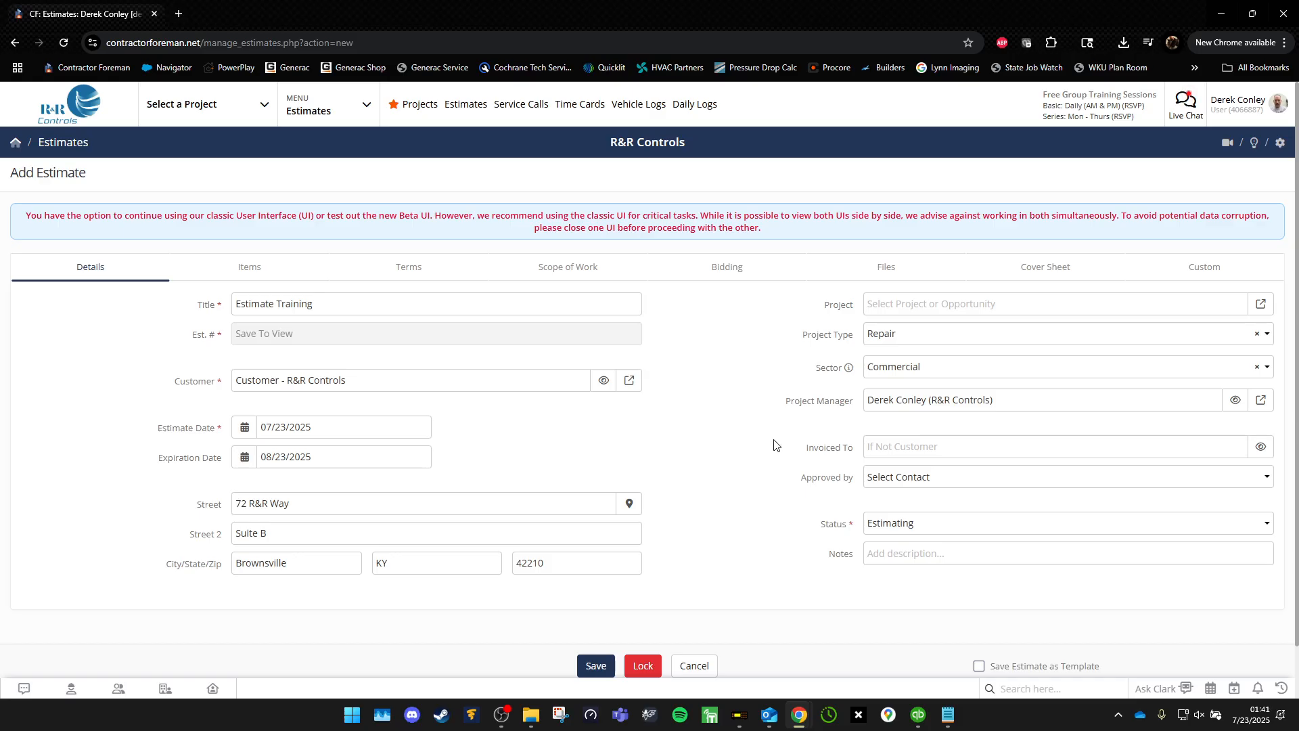
Assign the General Manager as Project Manager, replacing the first employee chosen.
left_click(969, 404)
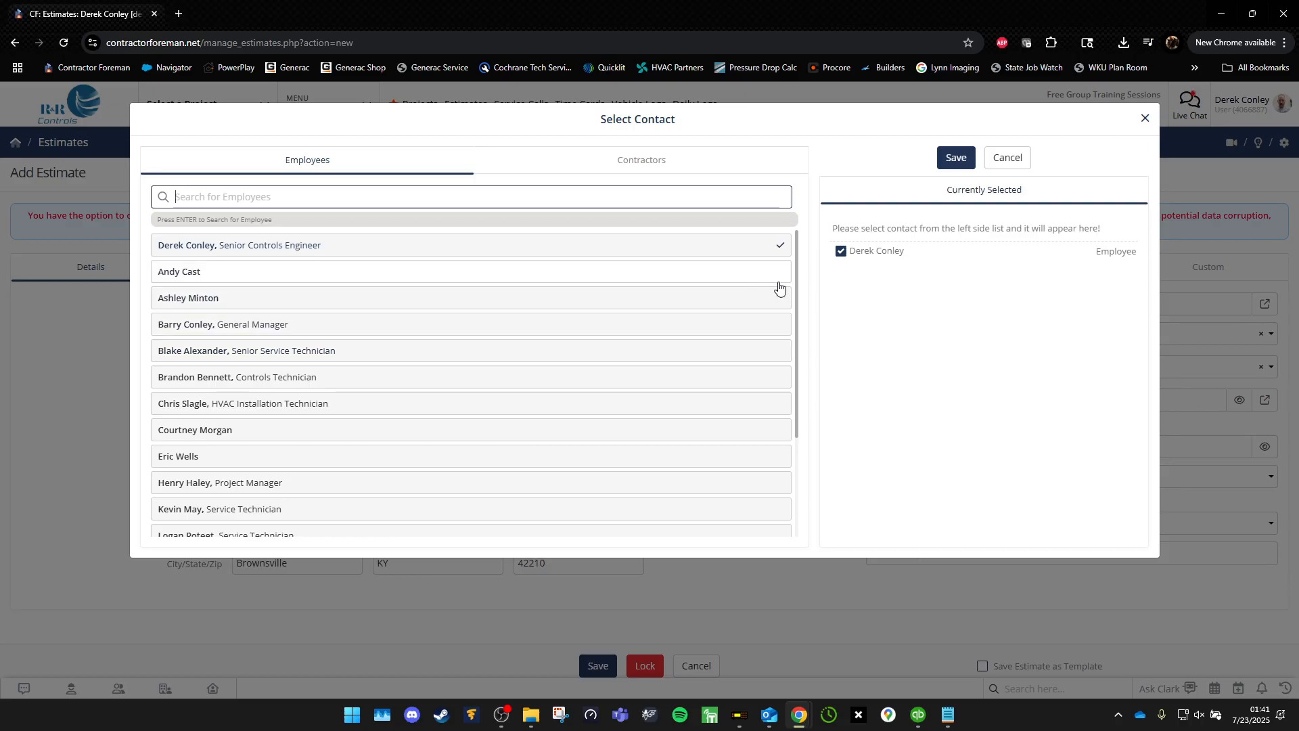
left_click(648, 311)
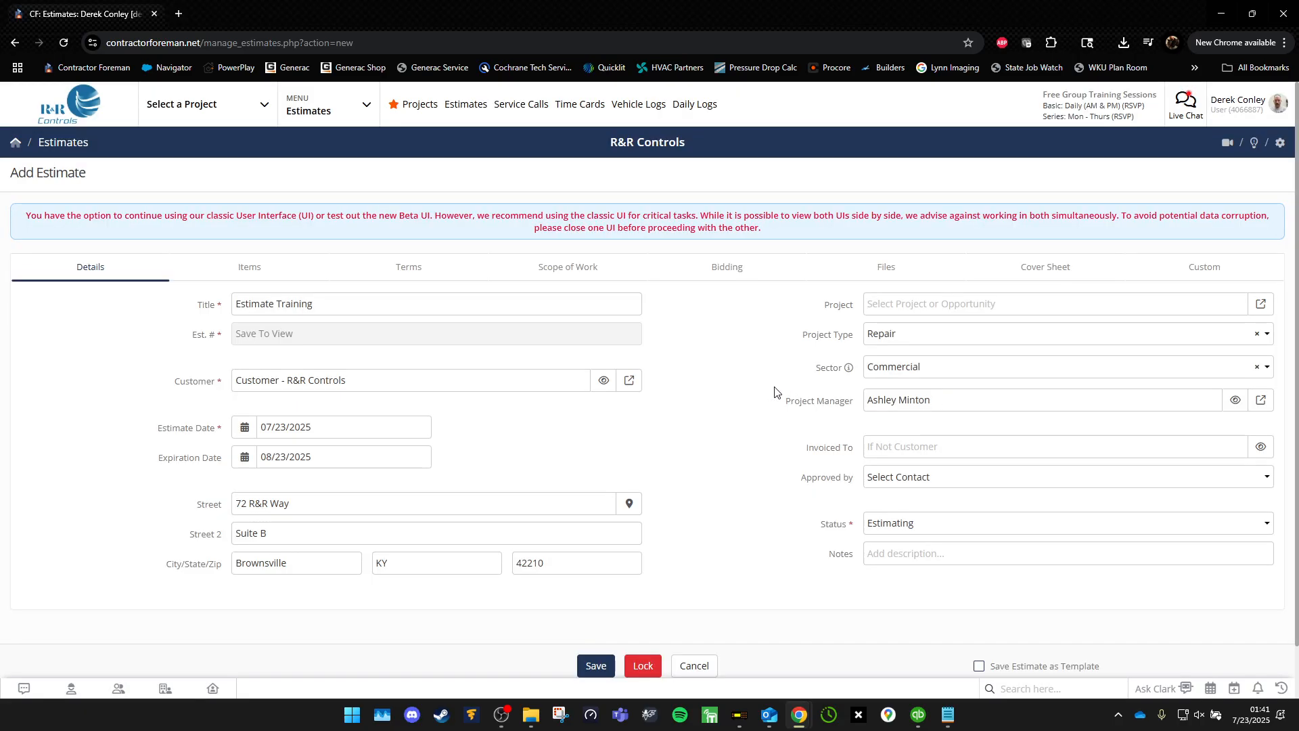
left_click(939, 409)
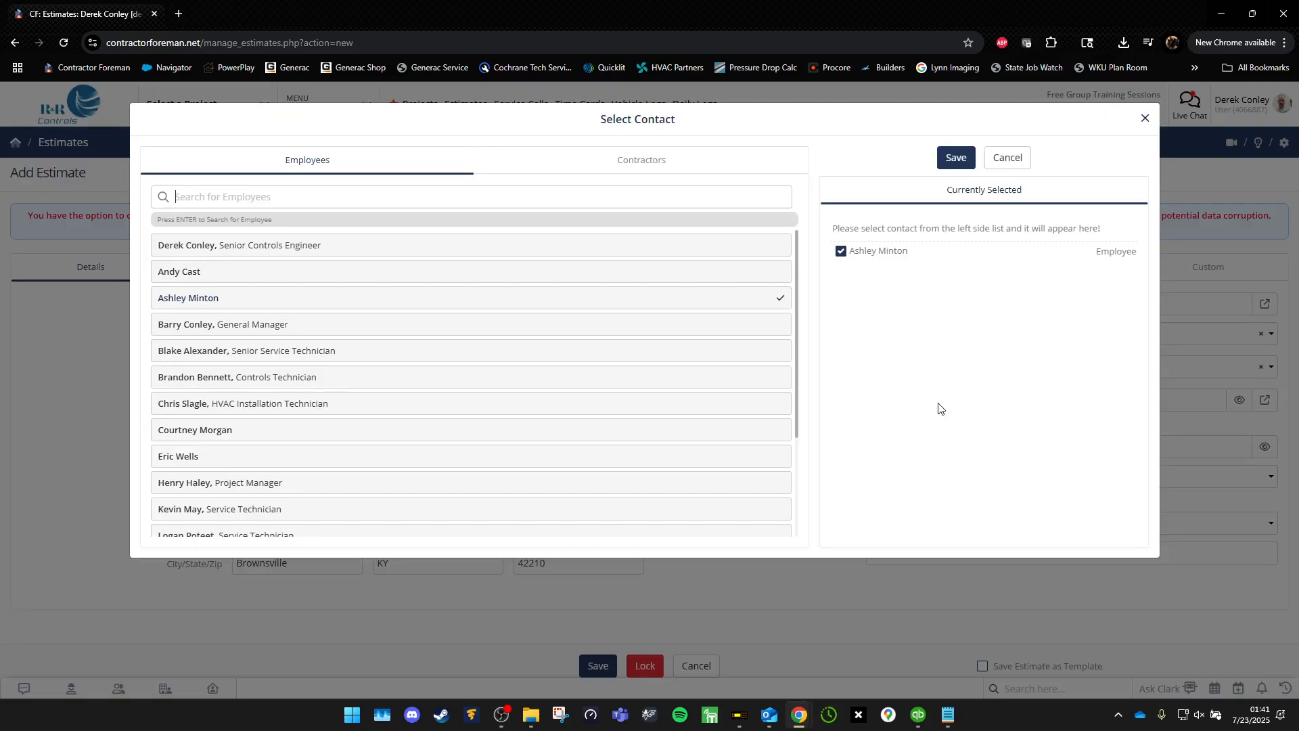
left_click(396, 331)
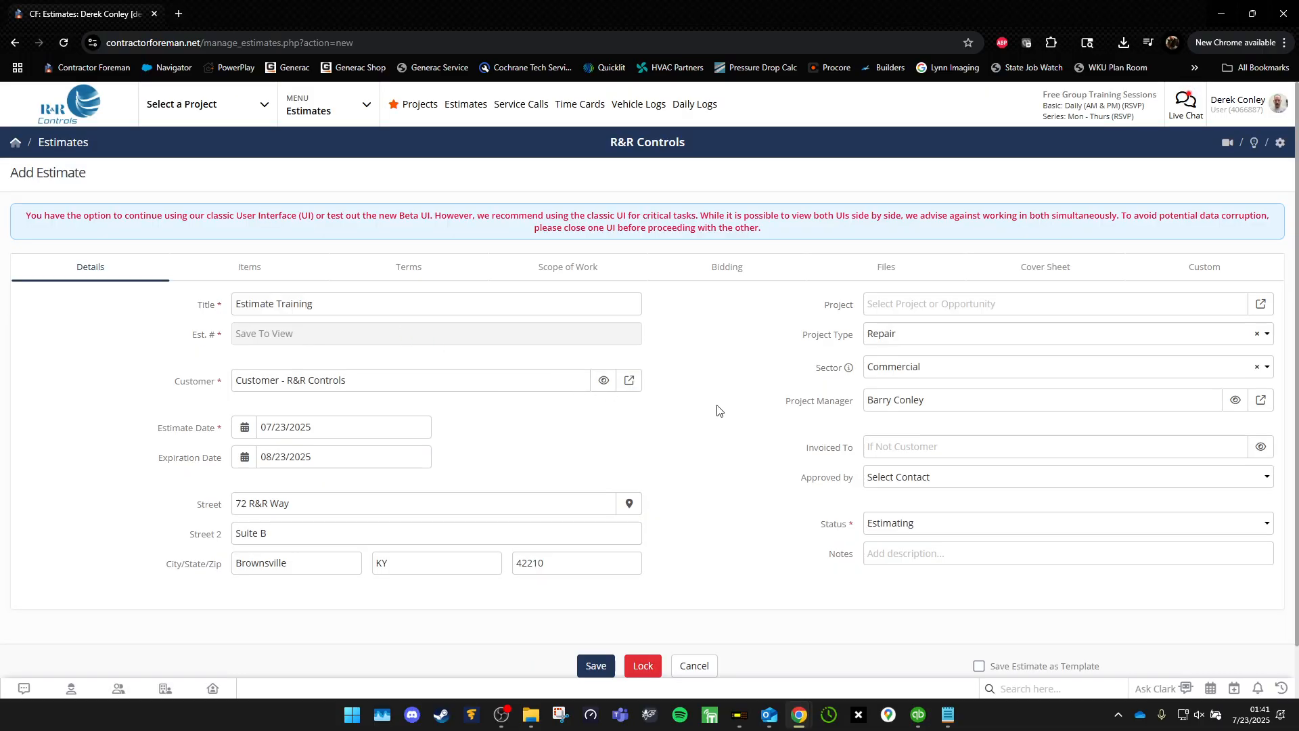
Set Invoiced To to Graf Studios, then replace it with the R&R Controls customer contact found by searching 'customer'.
left_click(941, 450)
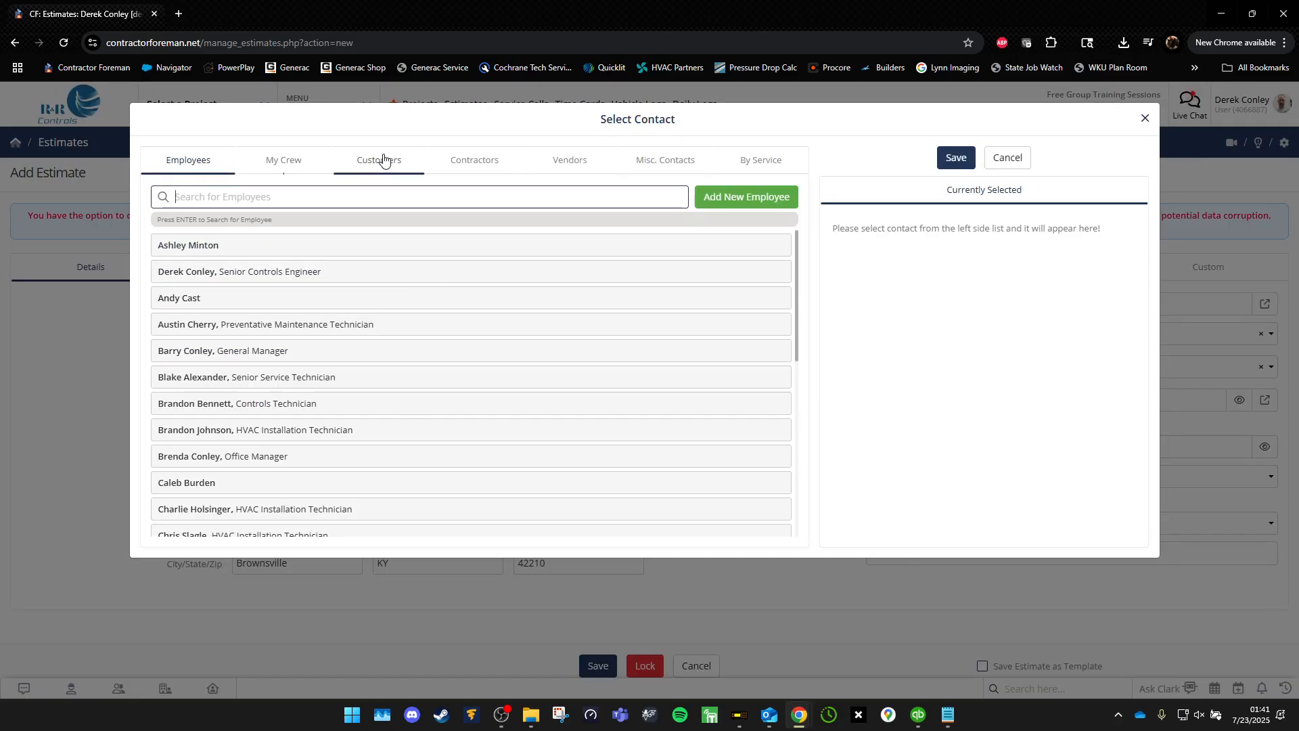
left_click(484, 163)
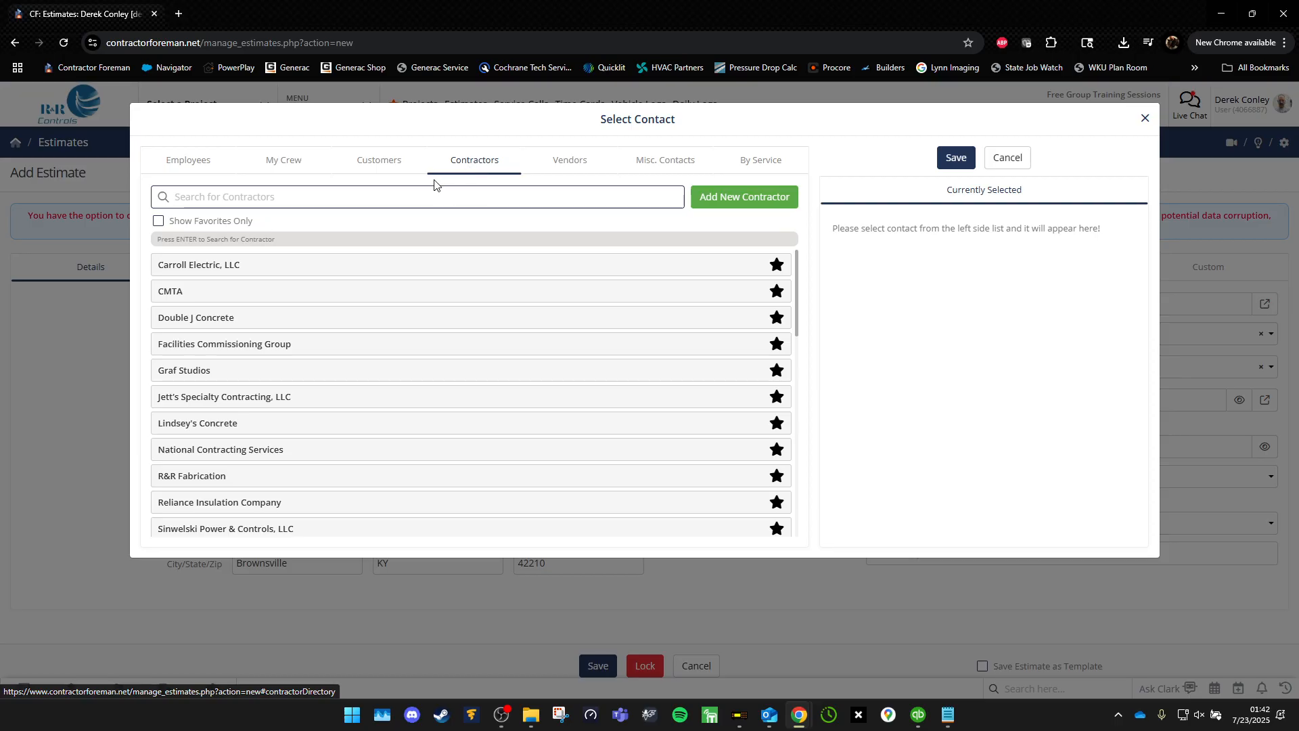
left_click(327, 371)
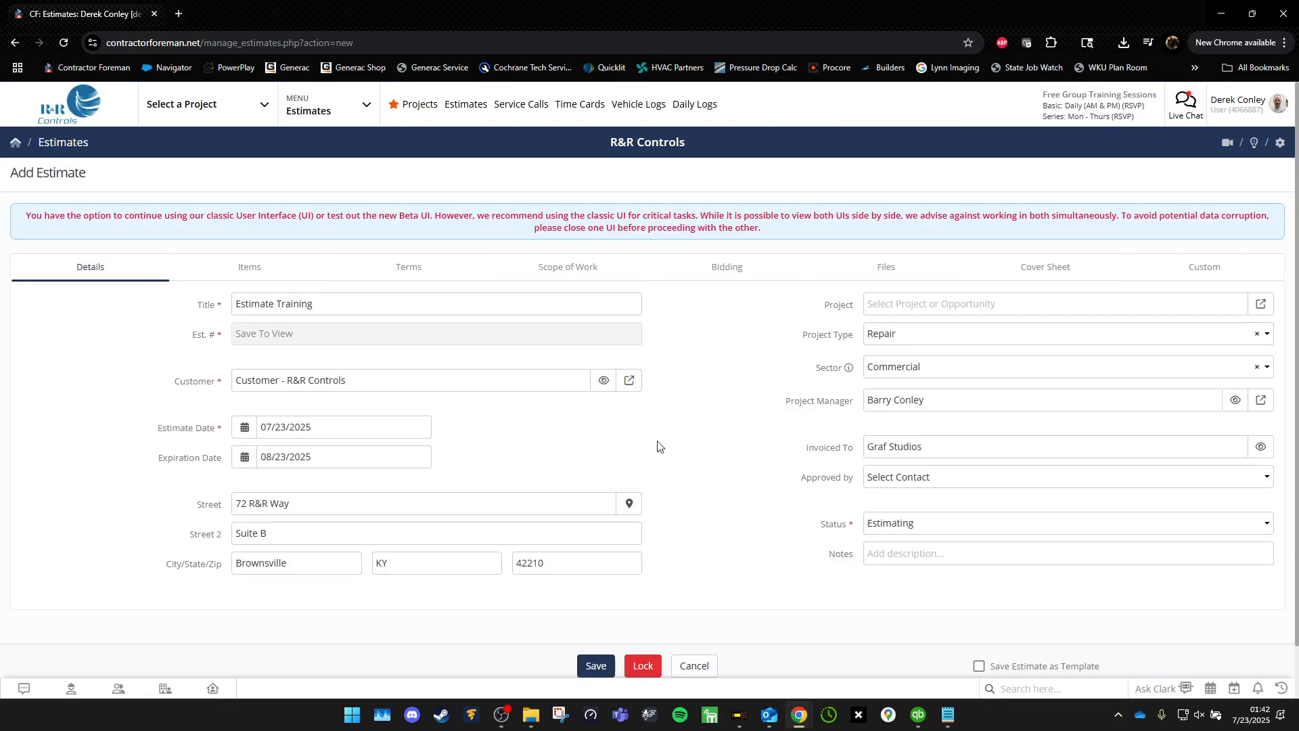
left_click(937, 453)
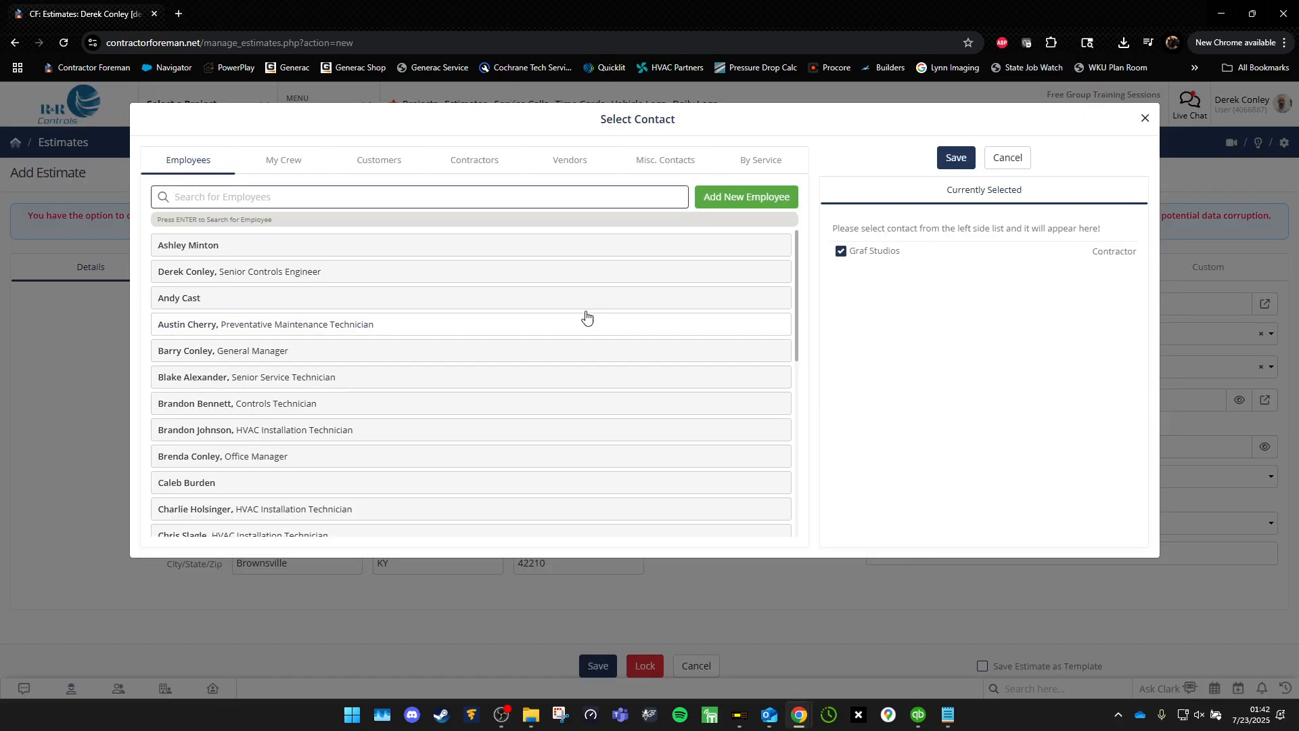
left_click(389, 166)
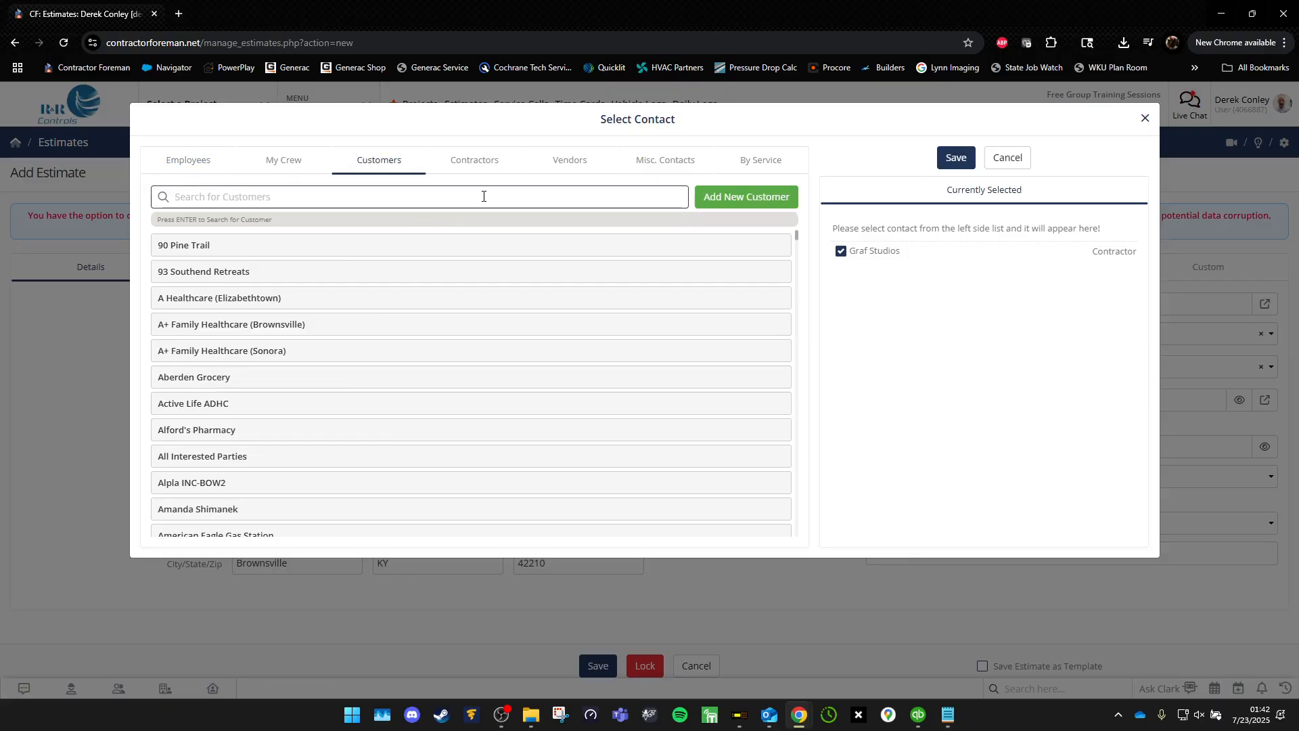
type("customer")
key("Return")
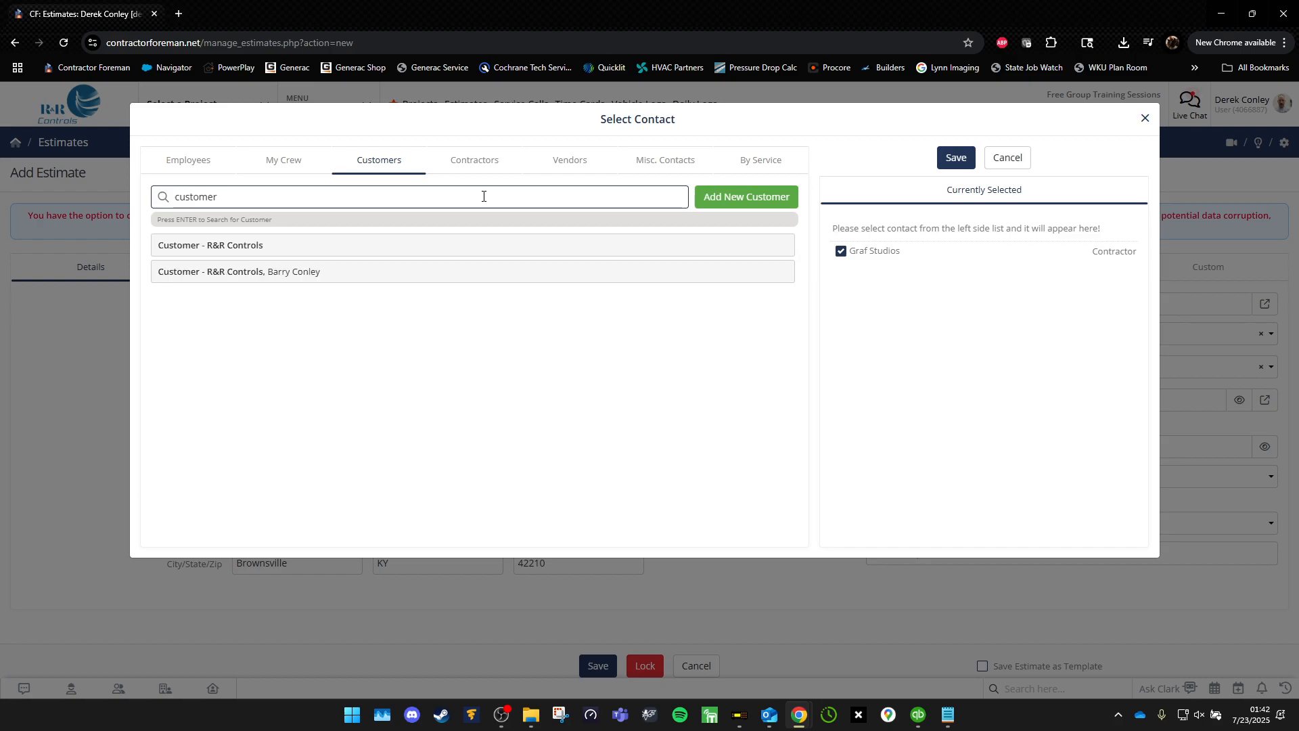
left_click(412, 285)
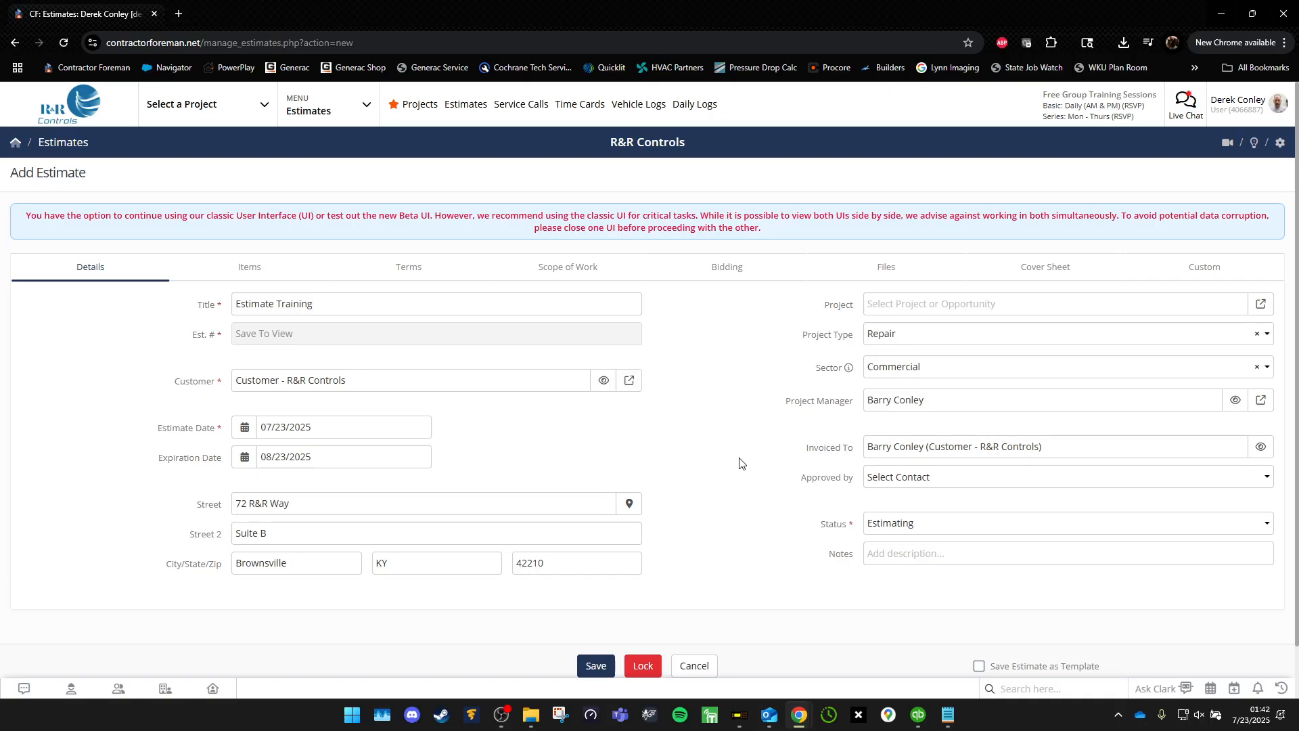
Check the Approved by choices without picking one, then save the estimate.
left_click(886, 486)
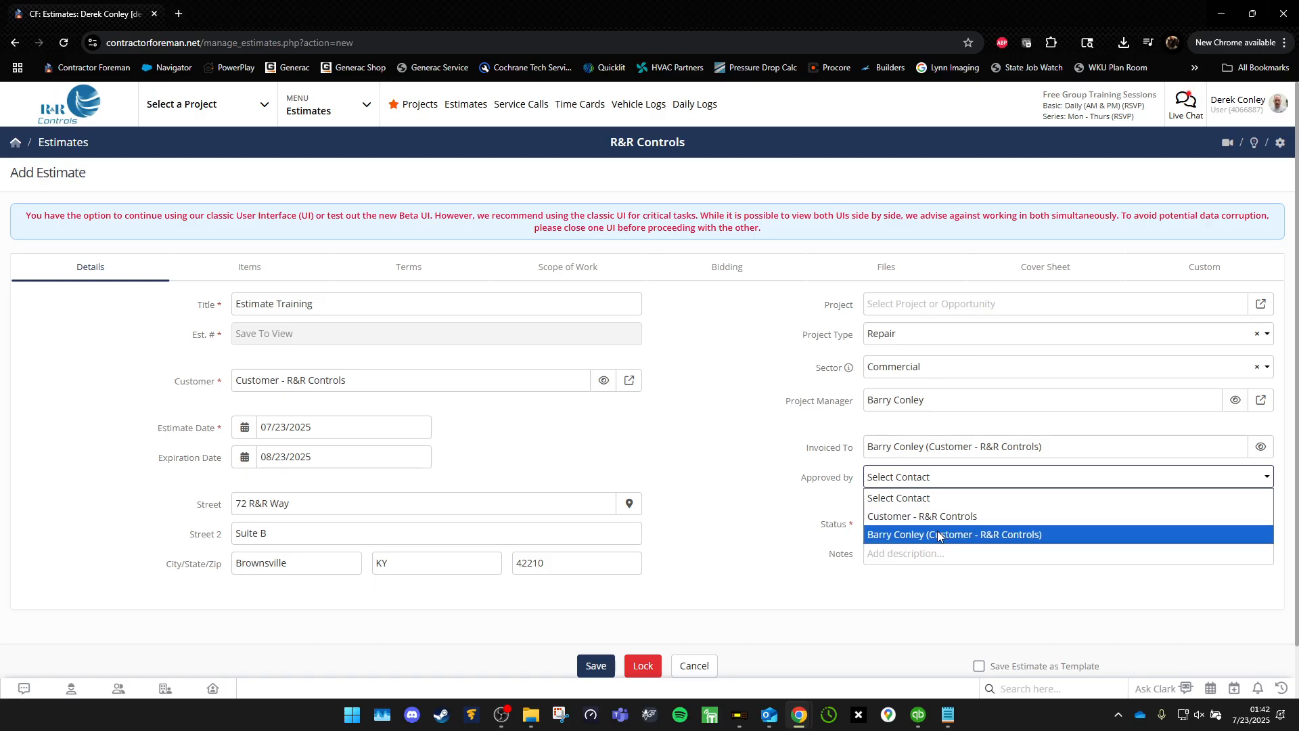
left_click(746, 488)
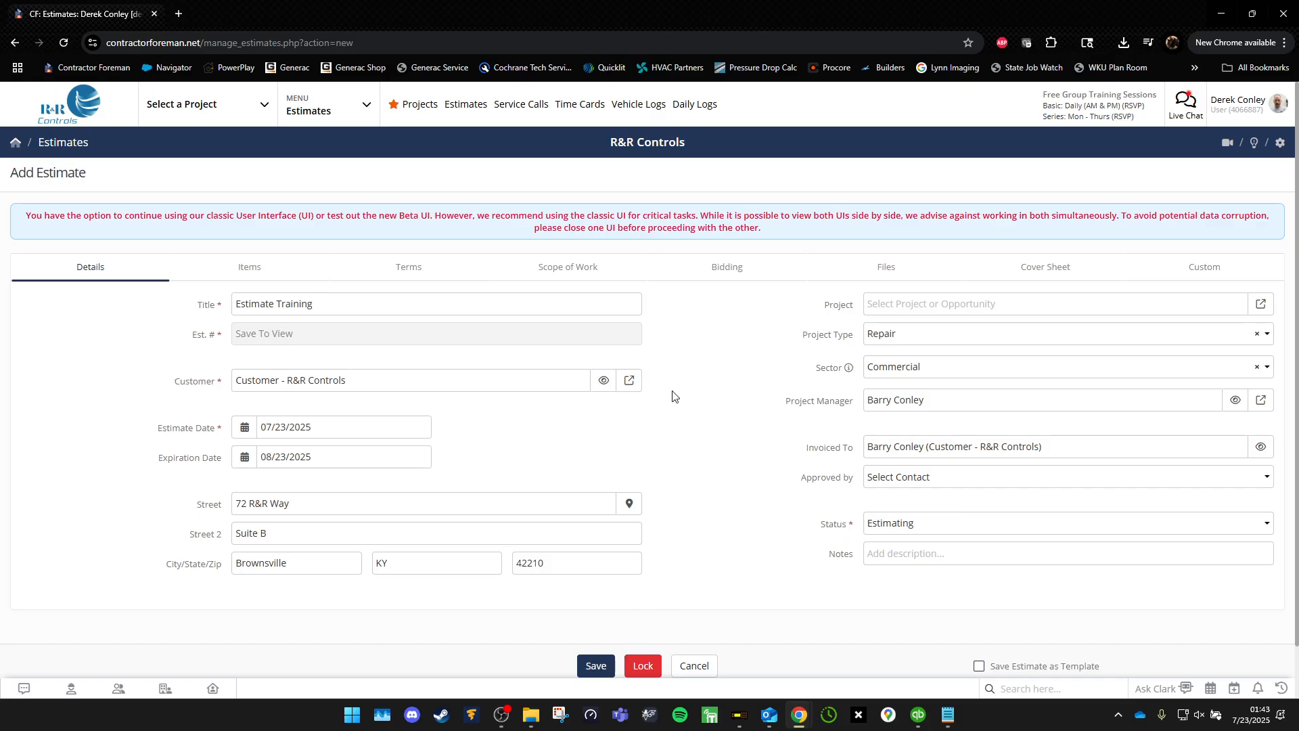
left_click(600, 665)
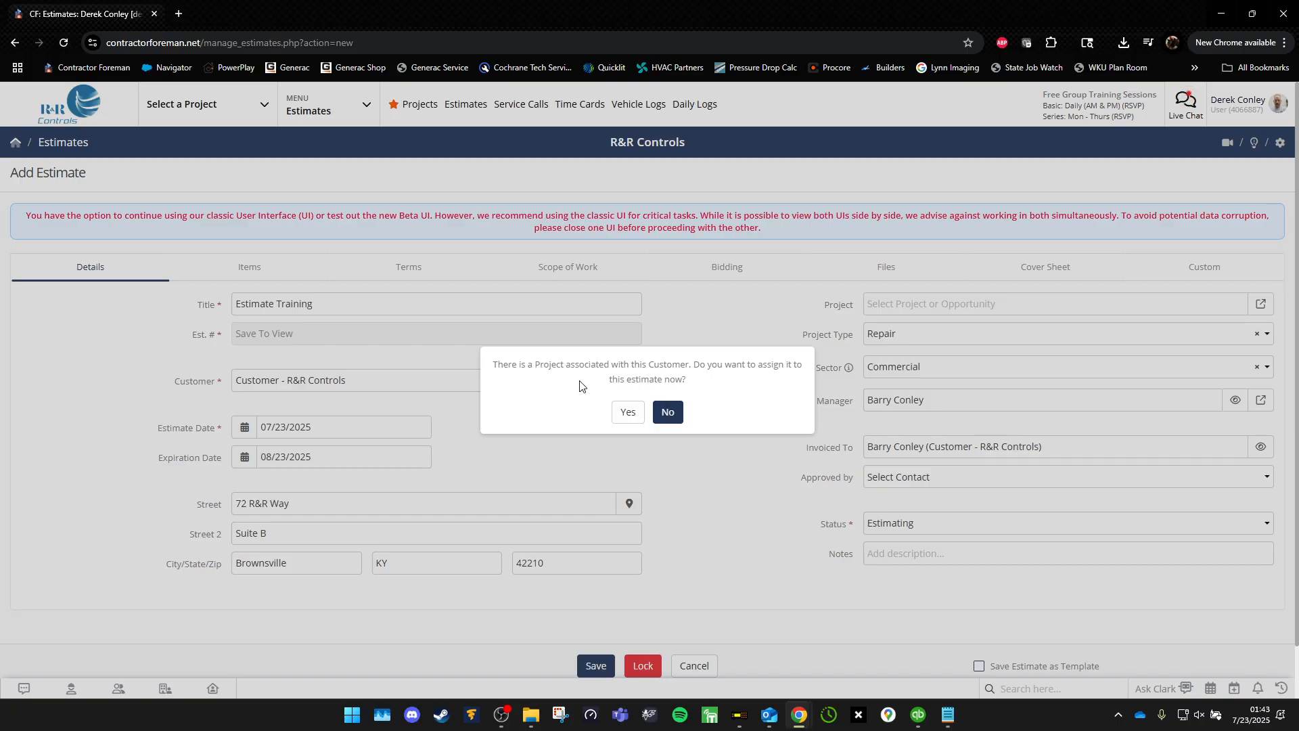
Decline assigning the customer's project so the estimate saves as 'Estimate Training'.
left_click(667, 412)
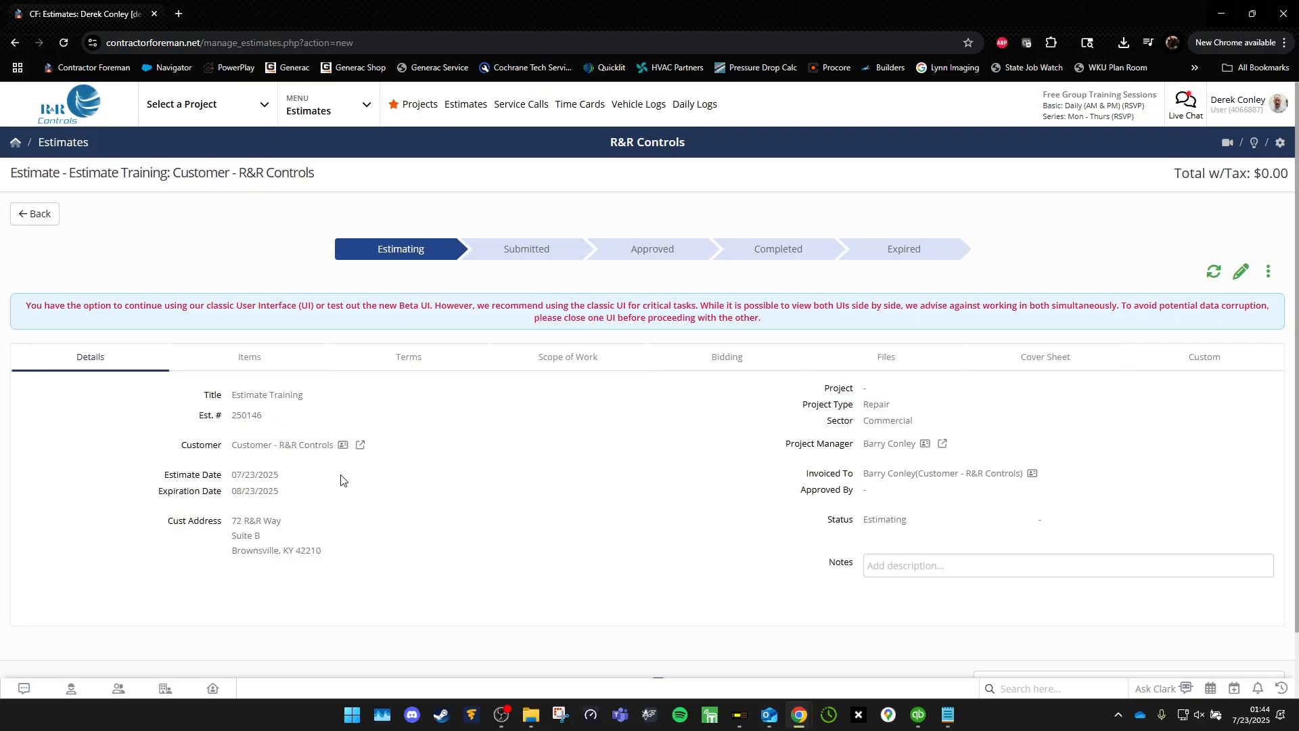
Open the Items tab in edit mode and show the Add Item to Estimate options.
left_click(245, 357)
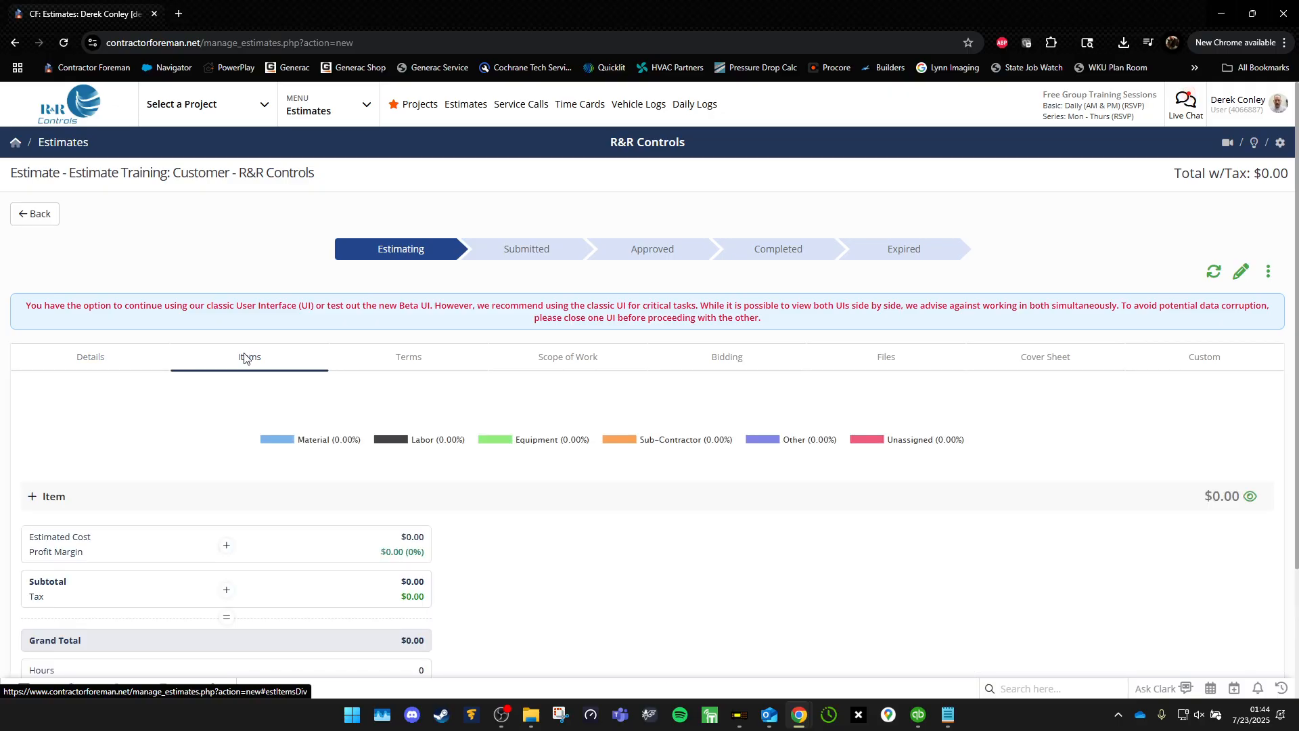
left_click(1241, 274)
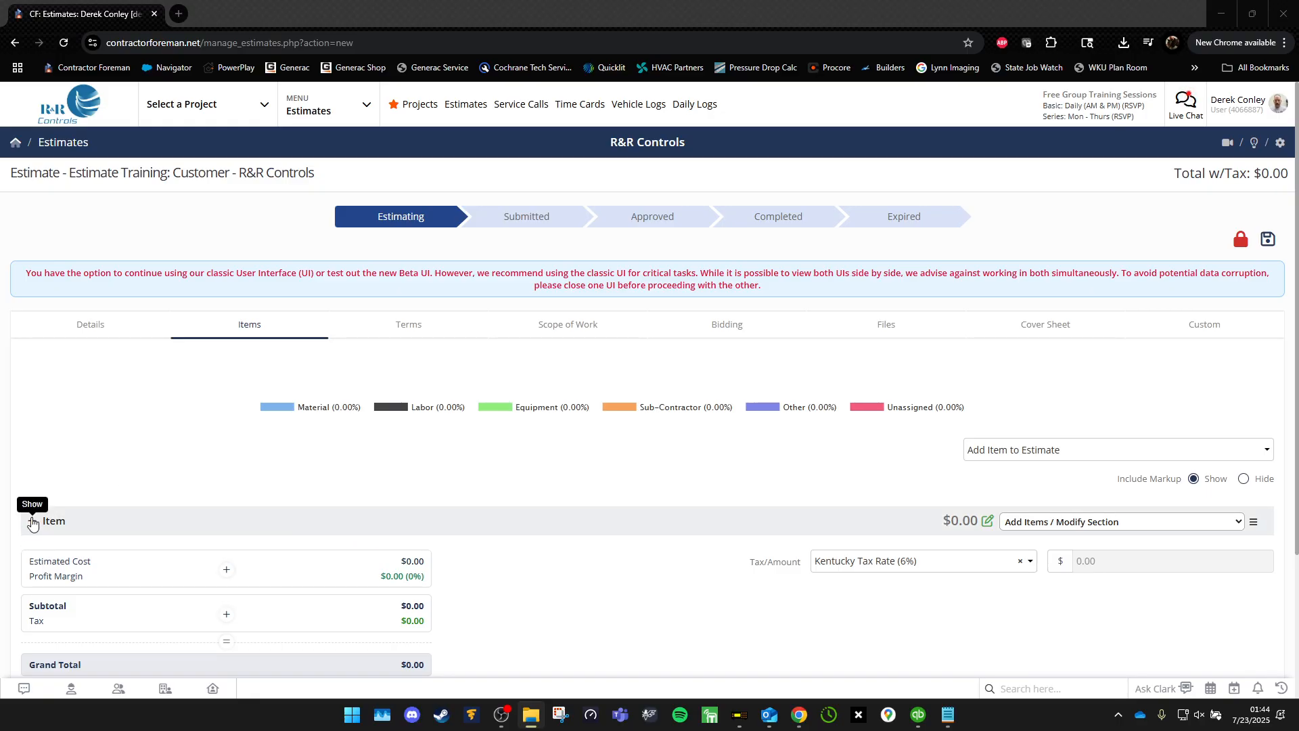
left_click(1082, 452)
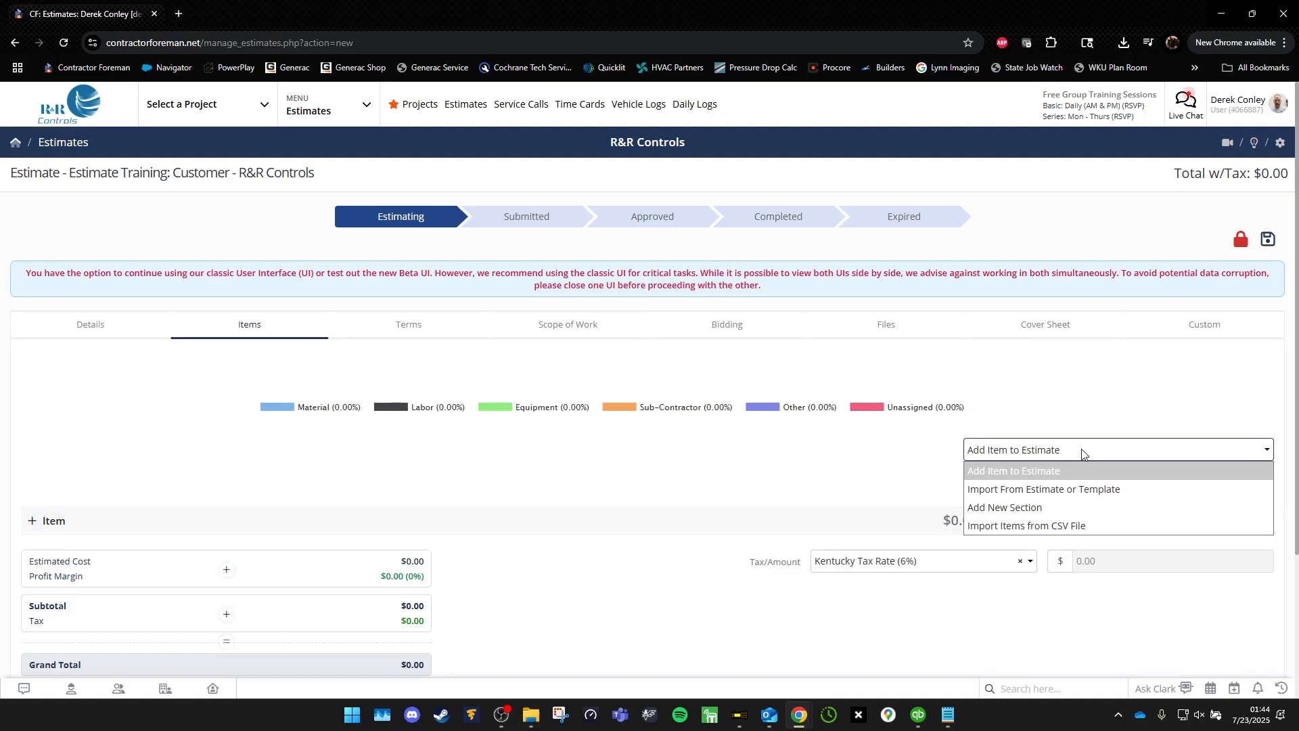
Choose Import From Estimate or Template and pick Template: Generac (1) via a 'gen' search.
left_click(1076, 498)
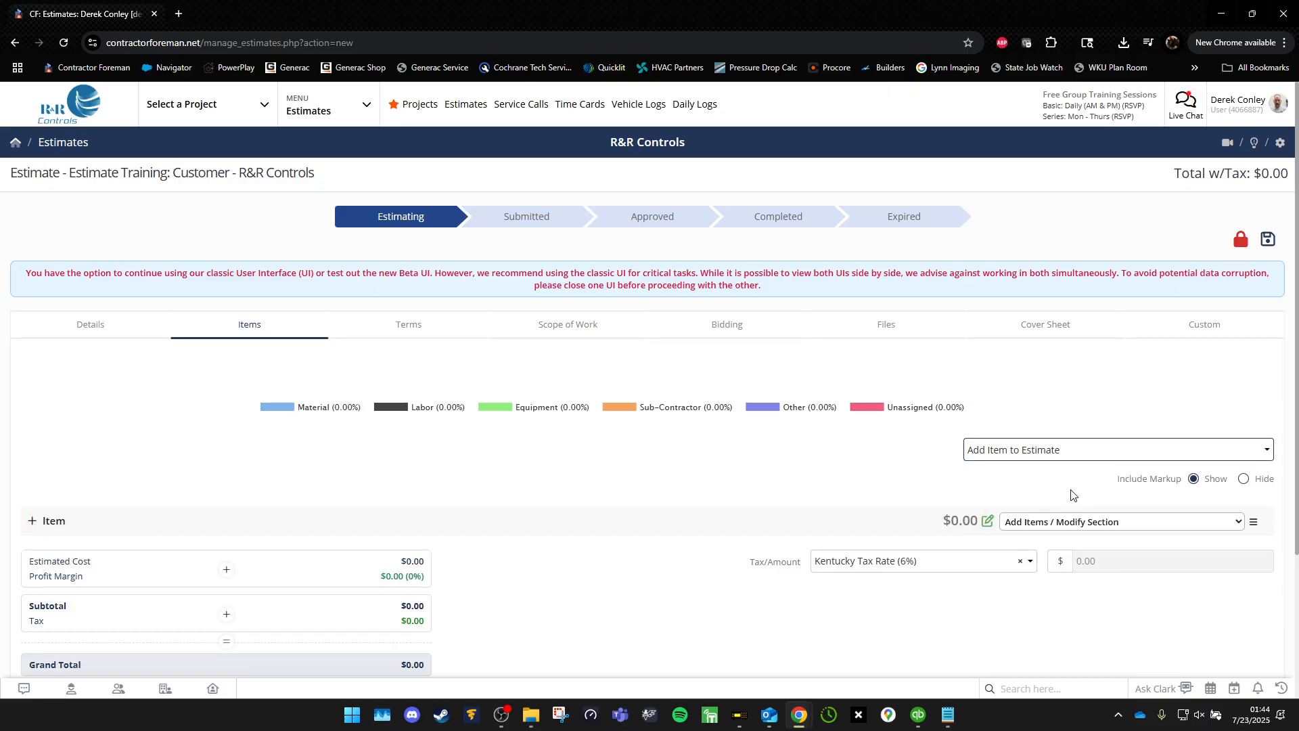
left_click(665, 324)
type("g")
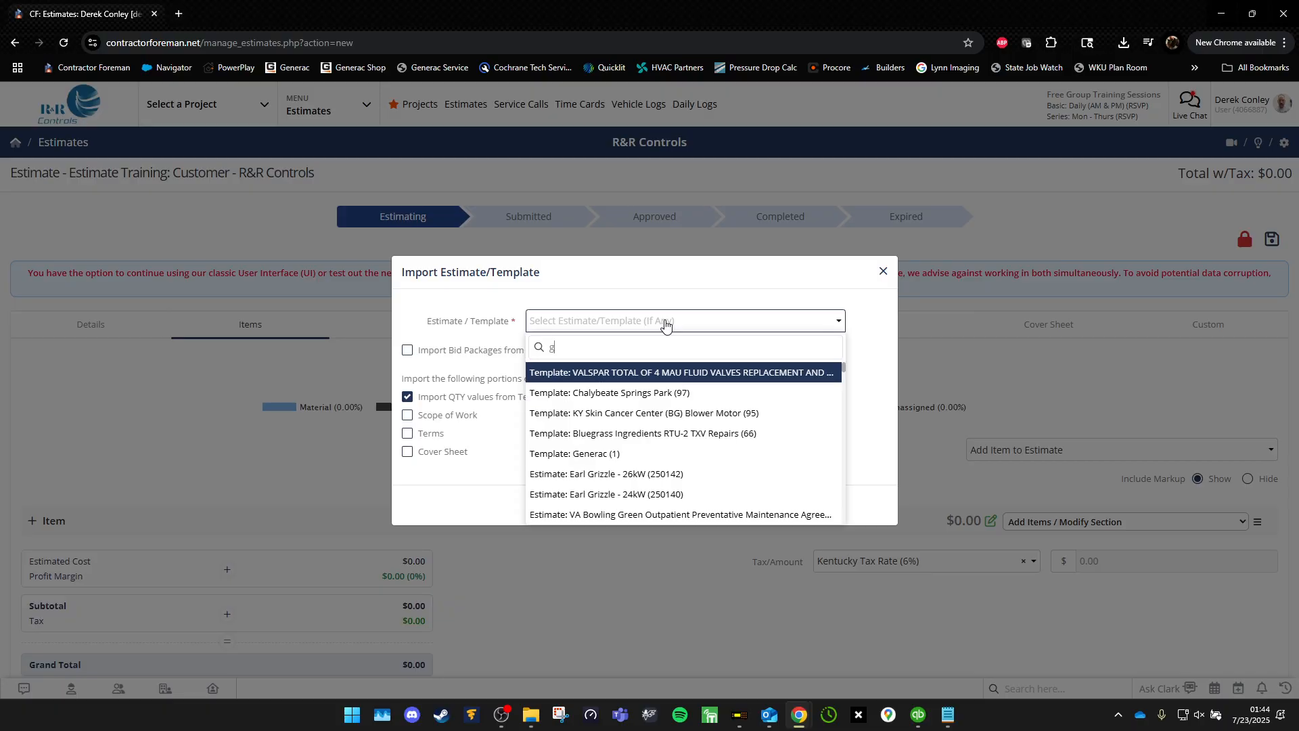
type("en")
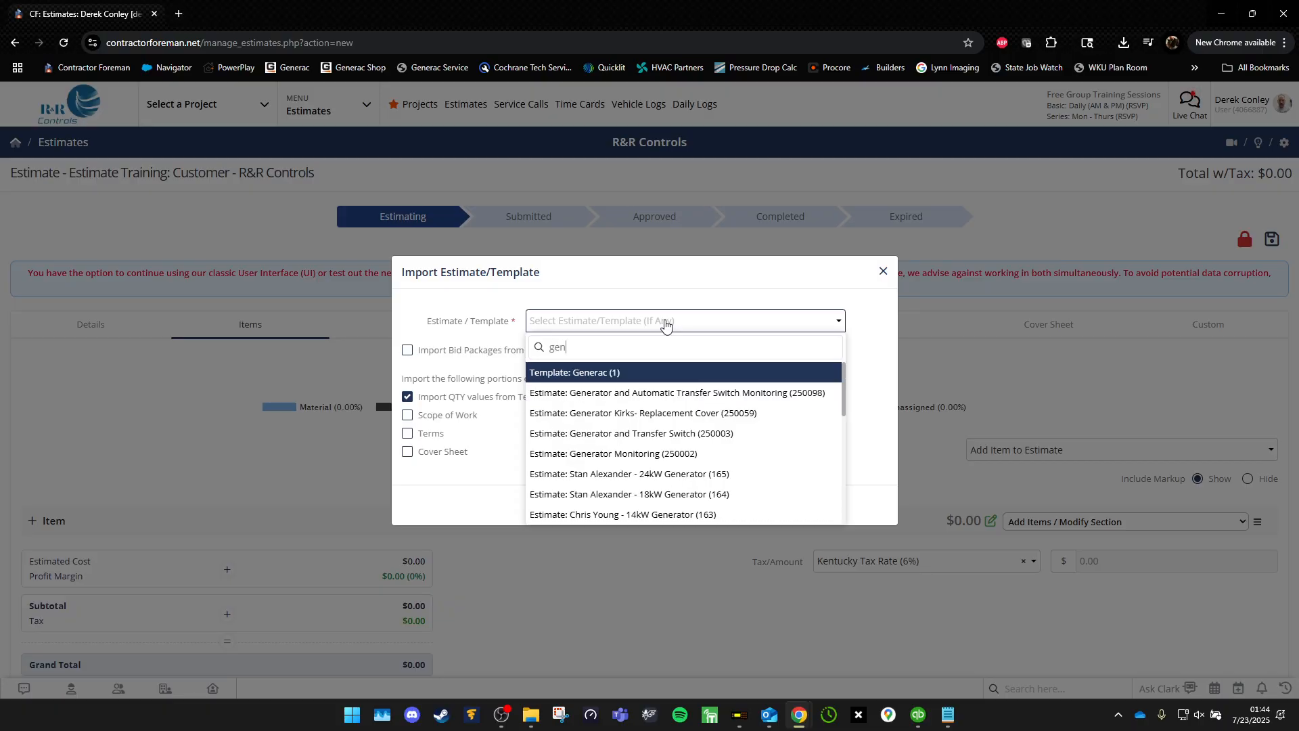
left_click(619, 375)
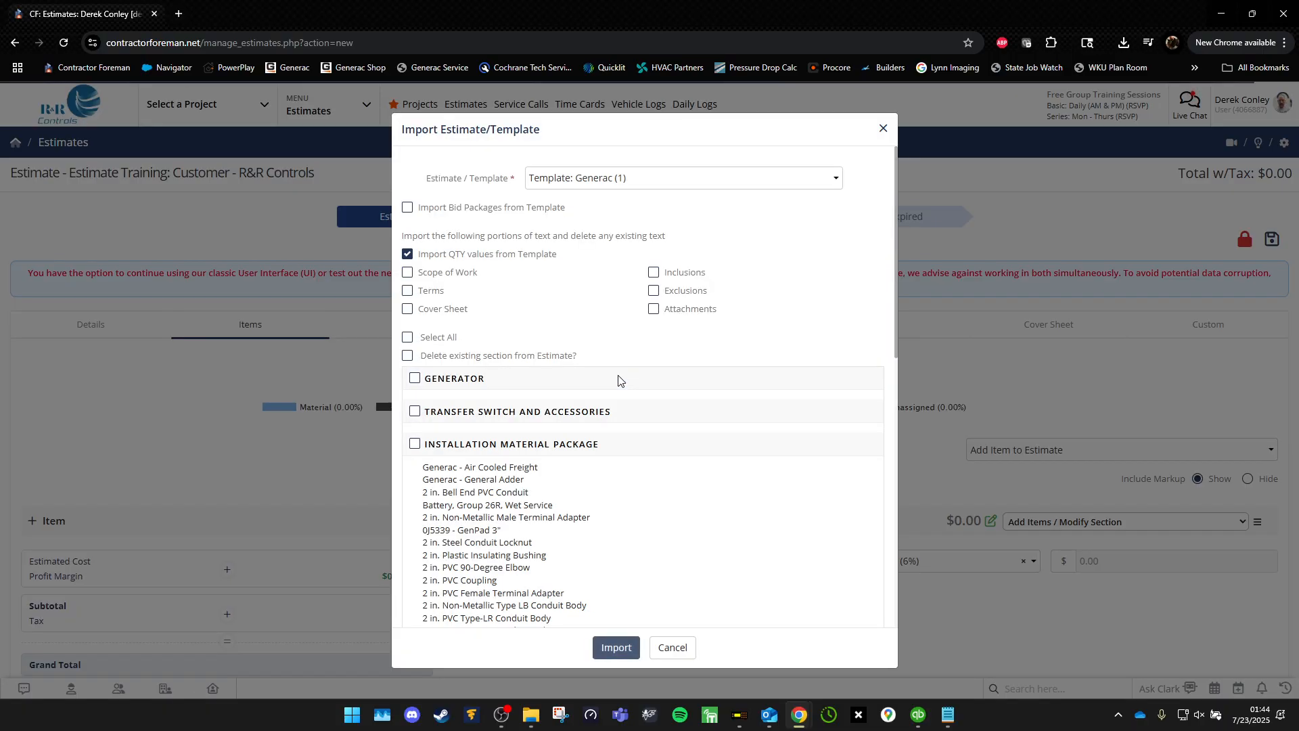
Include bid packages, scope, terms, cover sheet, inclusions, exclusions, attachments and all sections, then confirm the import.
left_click(408, 207)
left_click(407, 272)
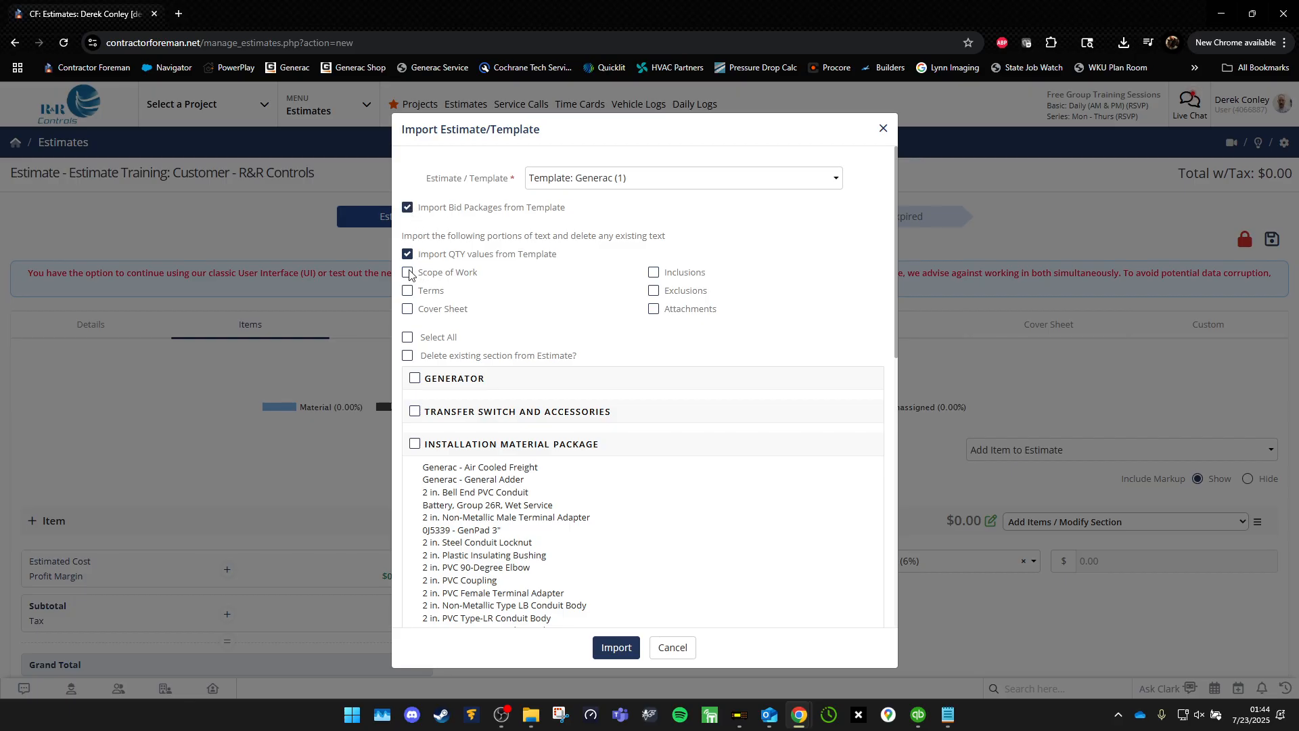
left_click(407, 290)
left_click(407, 308)
left_click(407, 337)
left_click(407, 356)
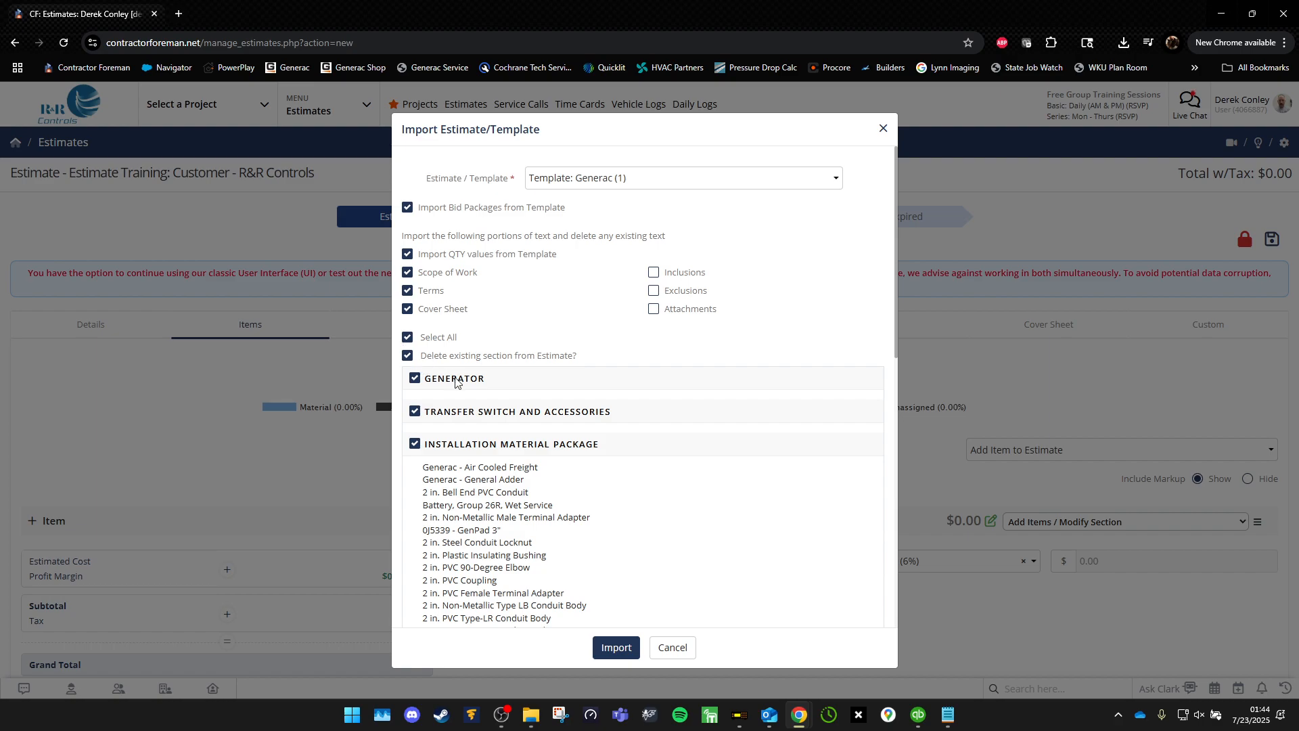
scroll(461, 498, "down", 10)
scroll(461, 498, "up", 10)
left_click(654, 272)
left_click(653, 290)
left_click(653, 310)
left_click(602, 656)
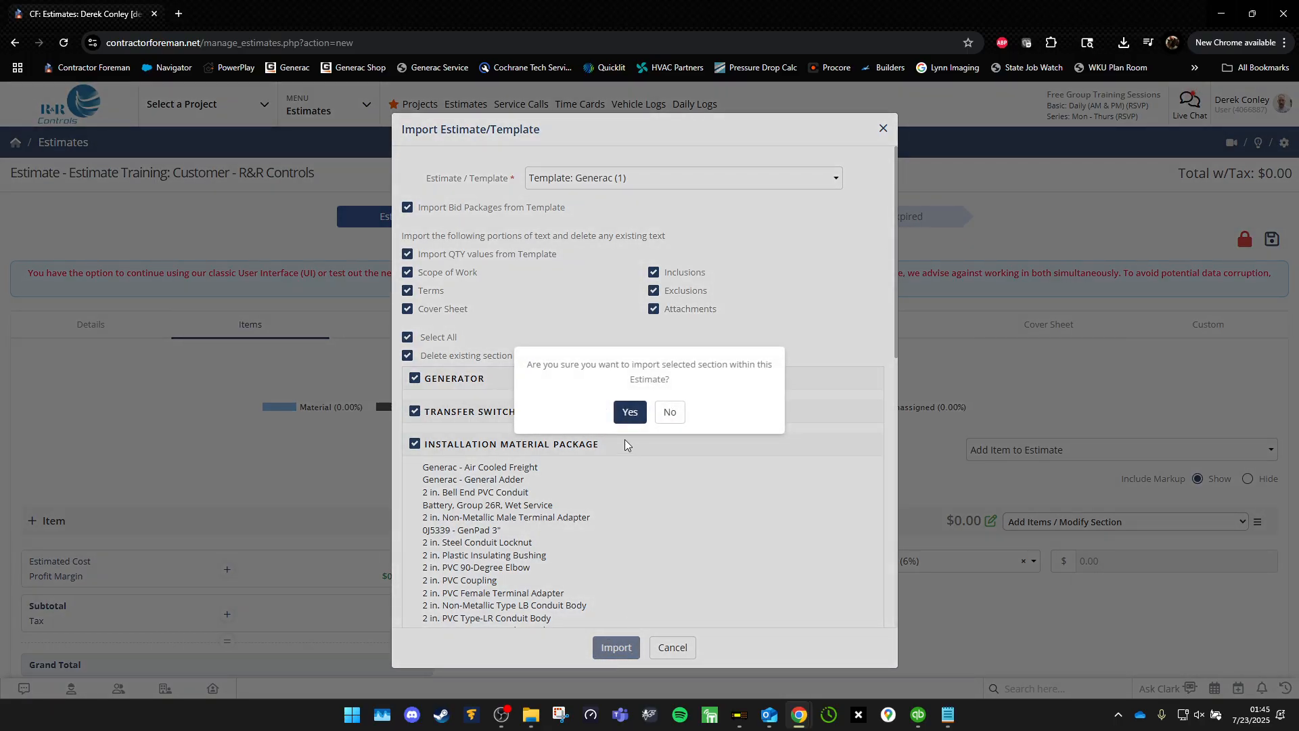
left_click(629, 413)
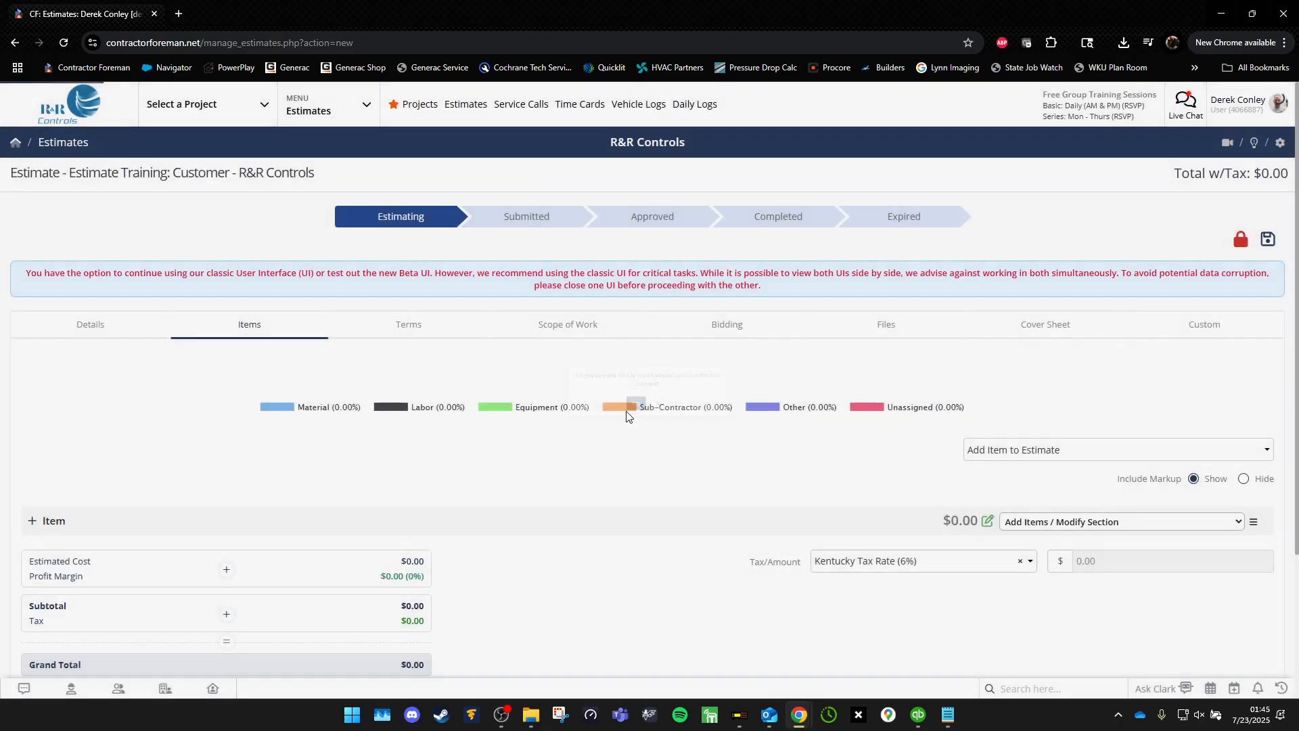
Scroll through the imported sections, then expand and collapse Generator to confirm it has no items.
scroll(69, 424, "down", 3)
scroll(69, 424, "up", 1)
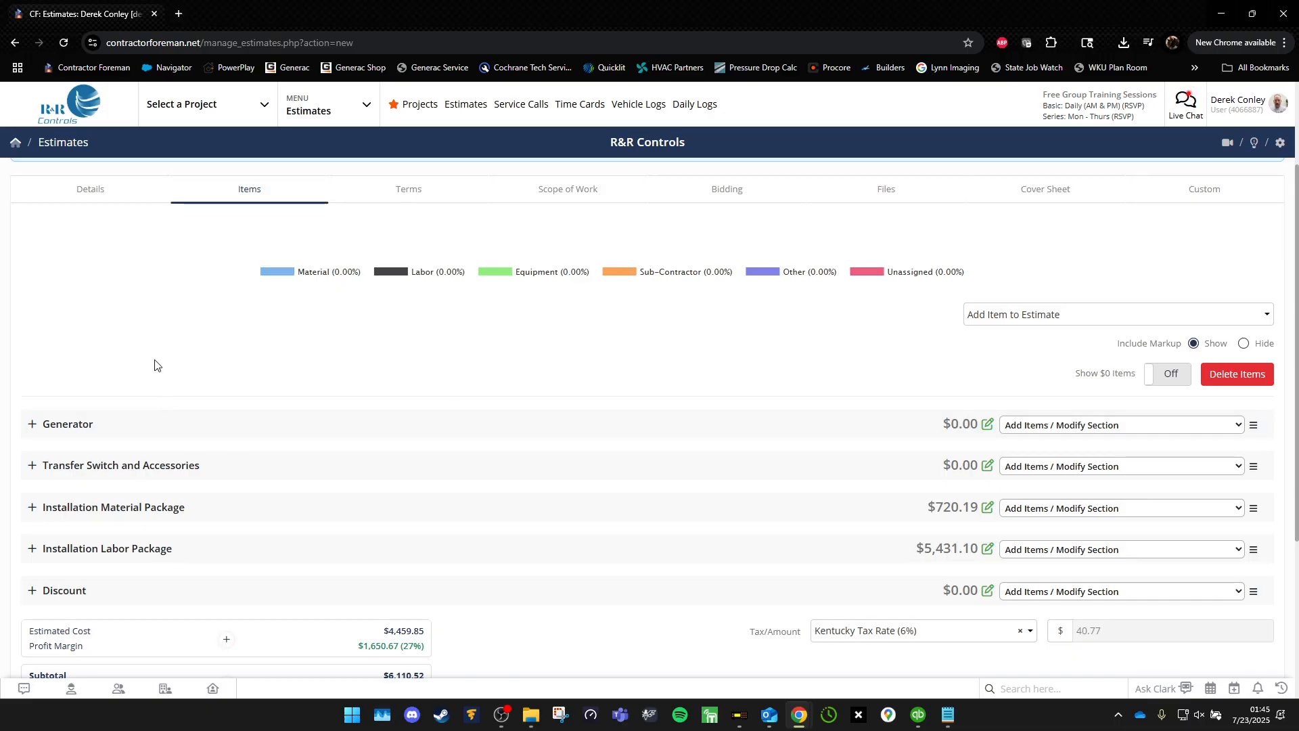
scroll(166, 337, "down", 1)
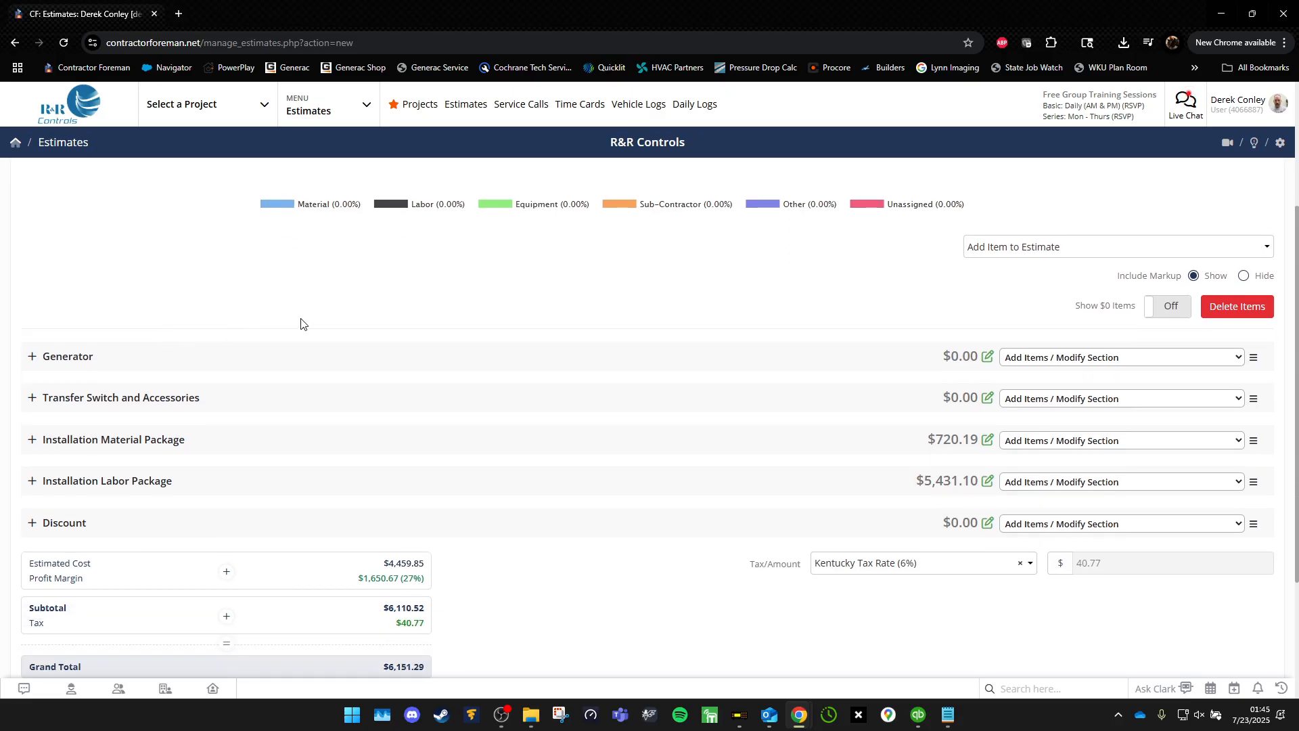
scroll(541, 602, "down", 2)
scroll(539, 598, "up", 1)
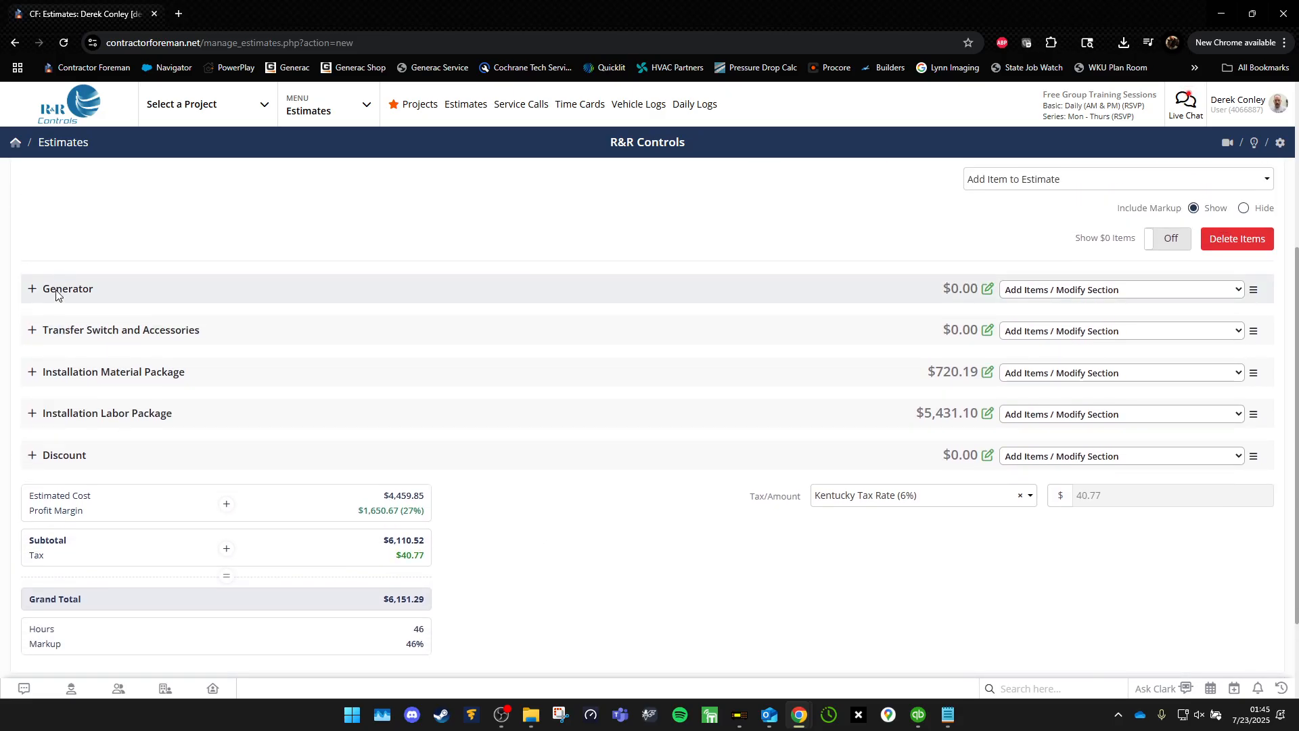
left_click(31, 292)
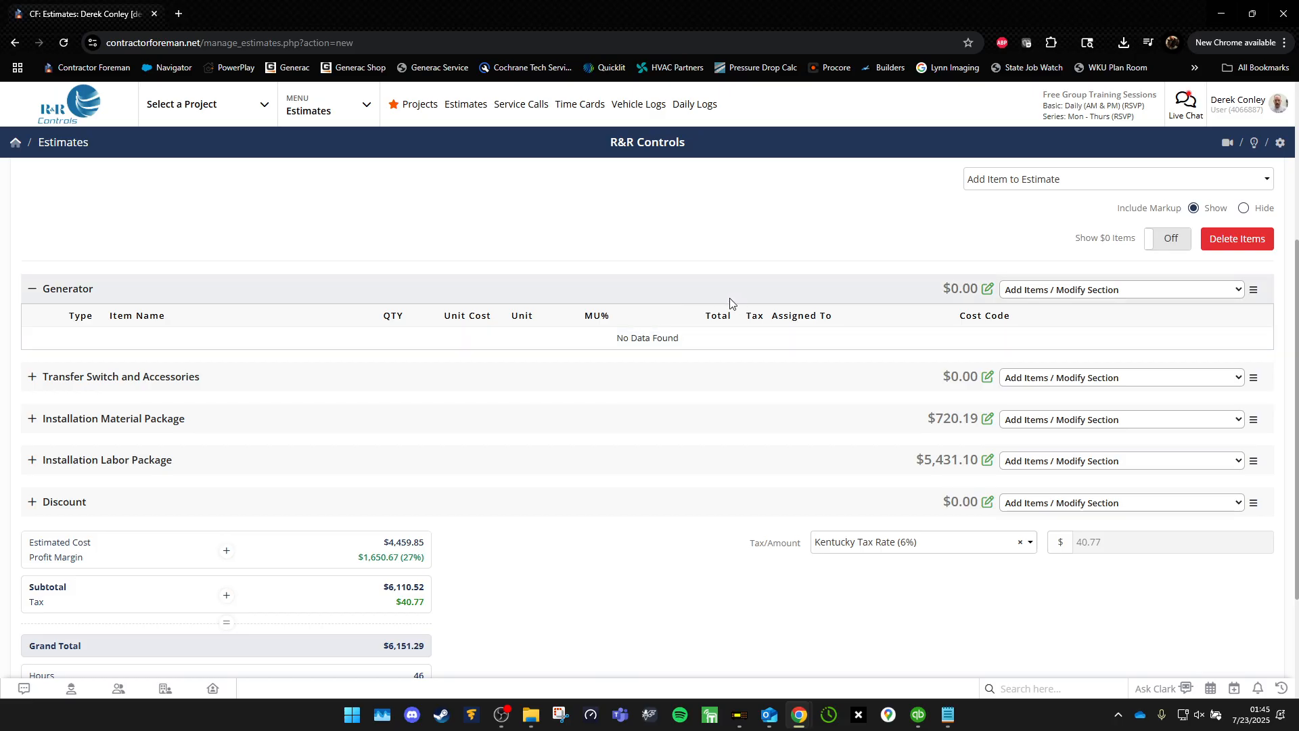
left_click(33, 293)
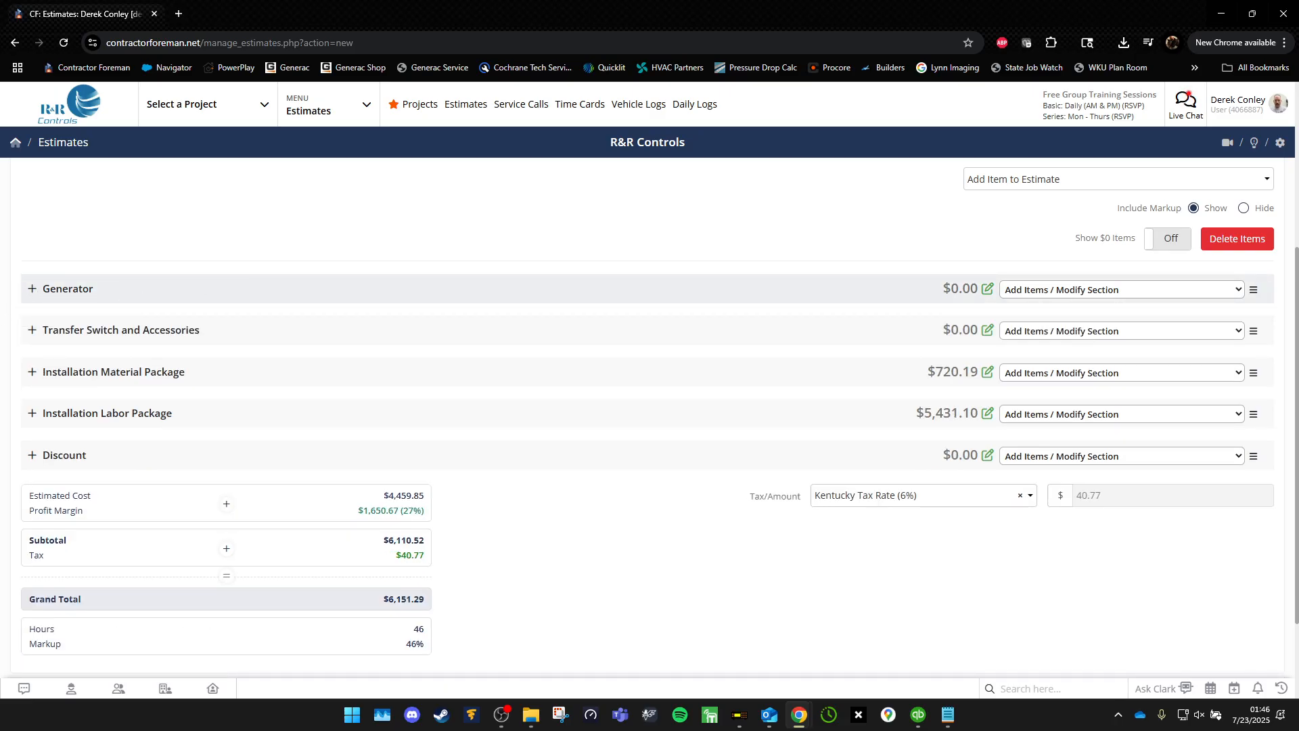
Cancel the Generator section name edit and choose Import from Cost Items Database for Generator.
left_click(987, 290)
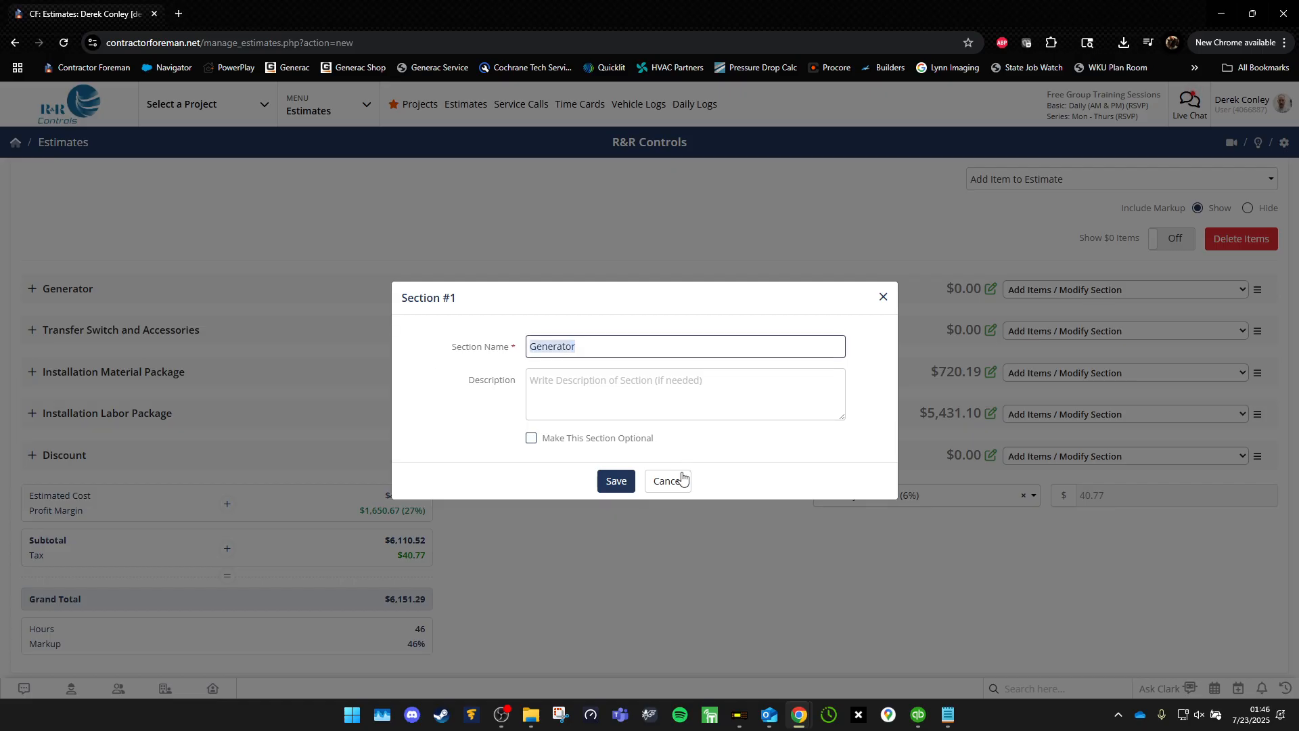
left_click(678, 484)
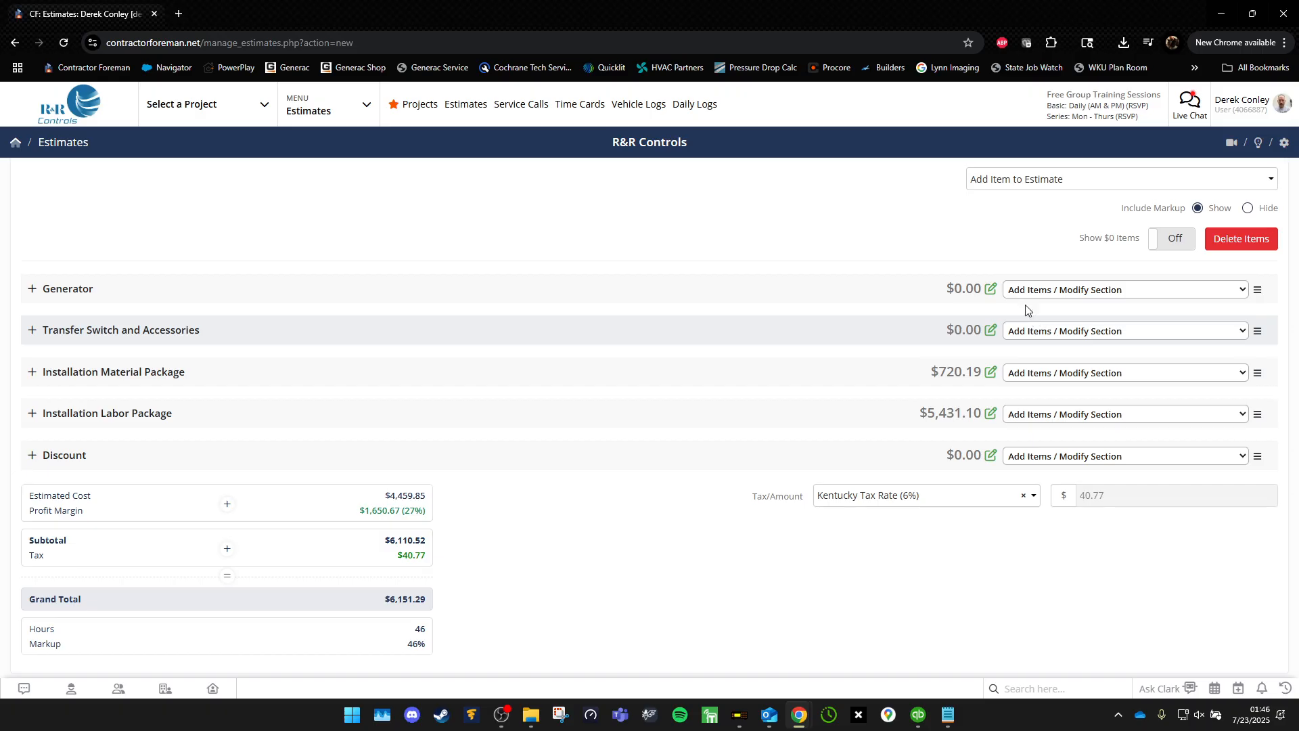
left_click(1021, 289)
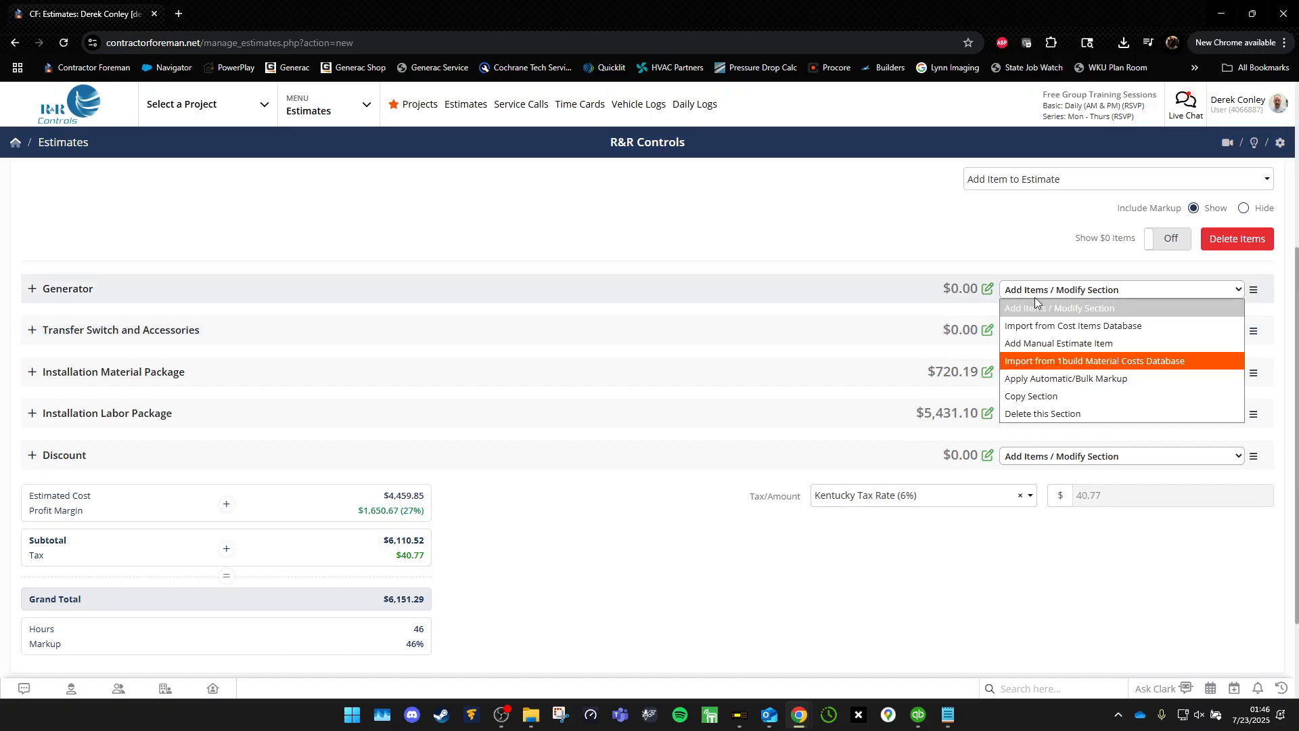
left_click(1071, 329)
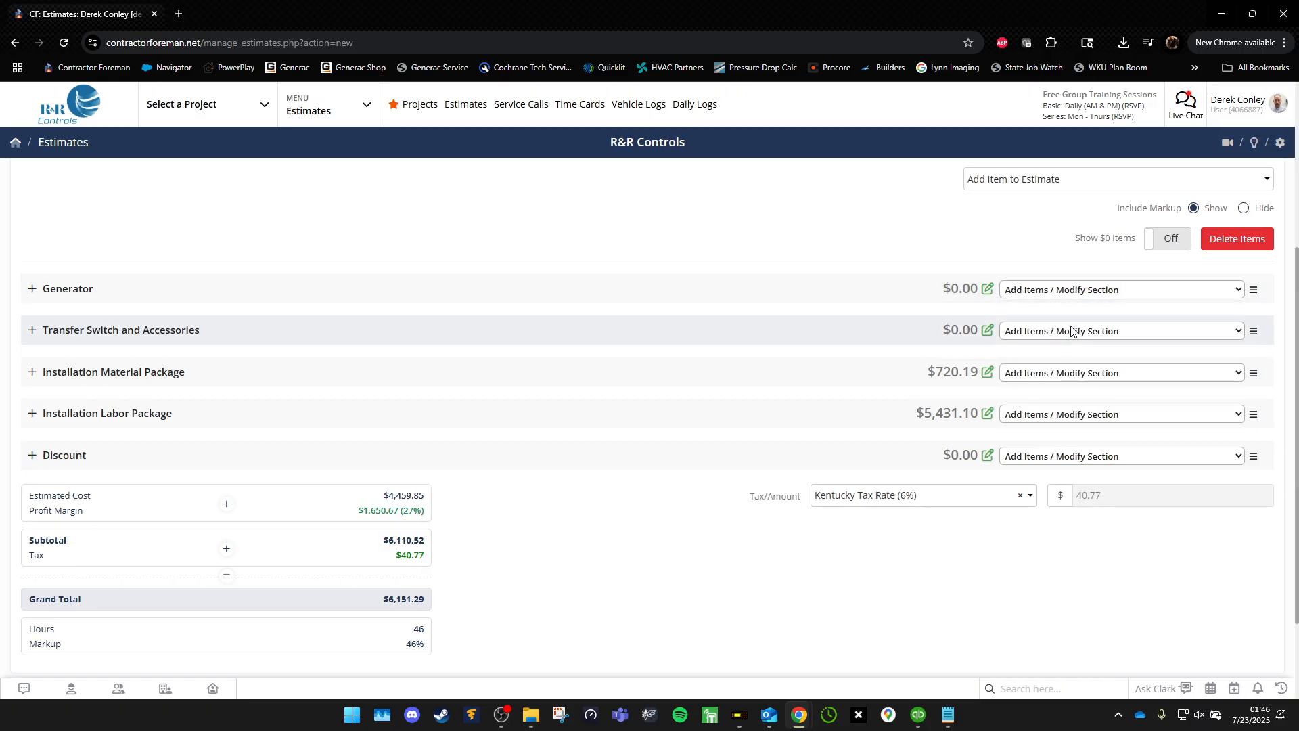
left_click(1073, 331)
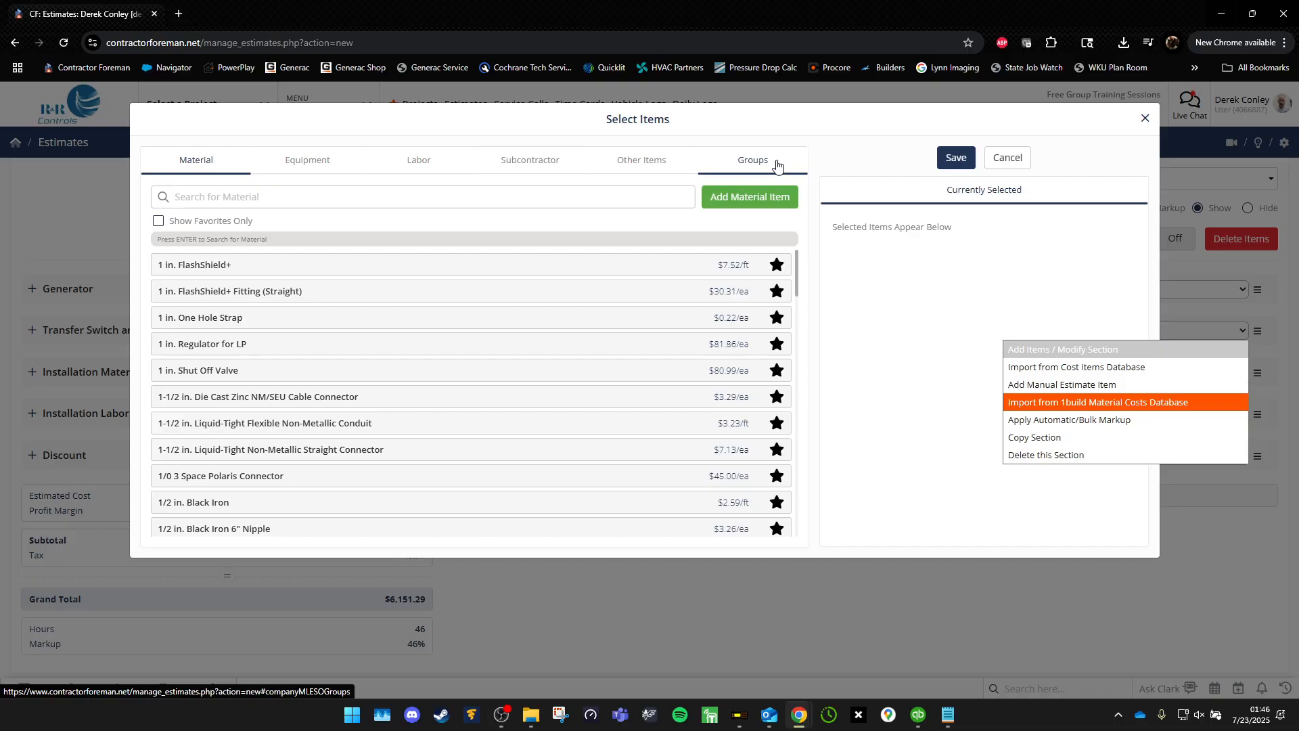
Select the 7291 26kW Guardian generator from the Generac - Air Cooled with Transfer Switch group and save.
left_click(776, 166)
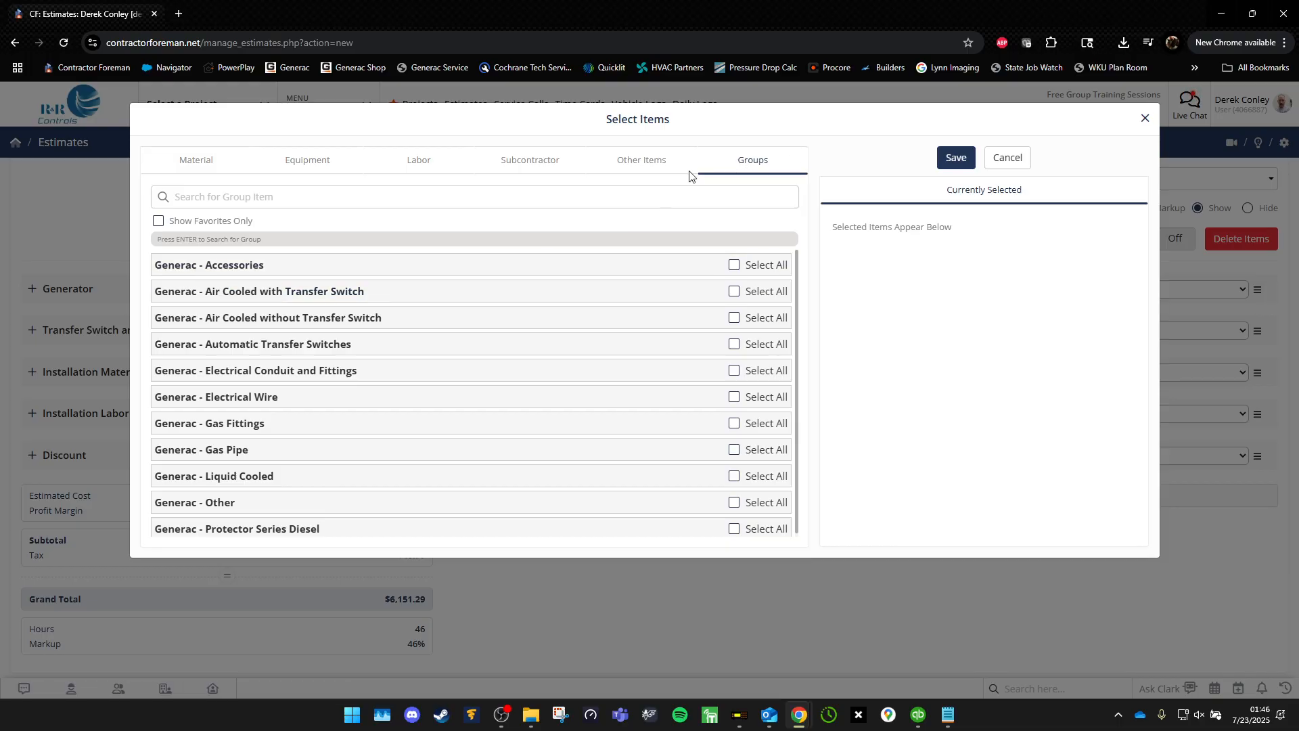
scroll(430, 325, "down", 1)
scroll(433, 352, "up", 1)
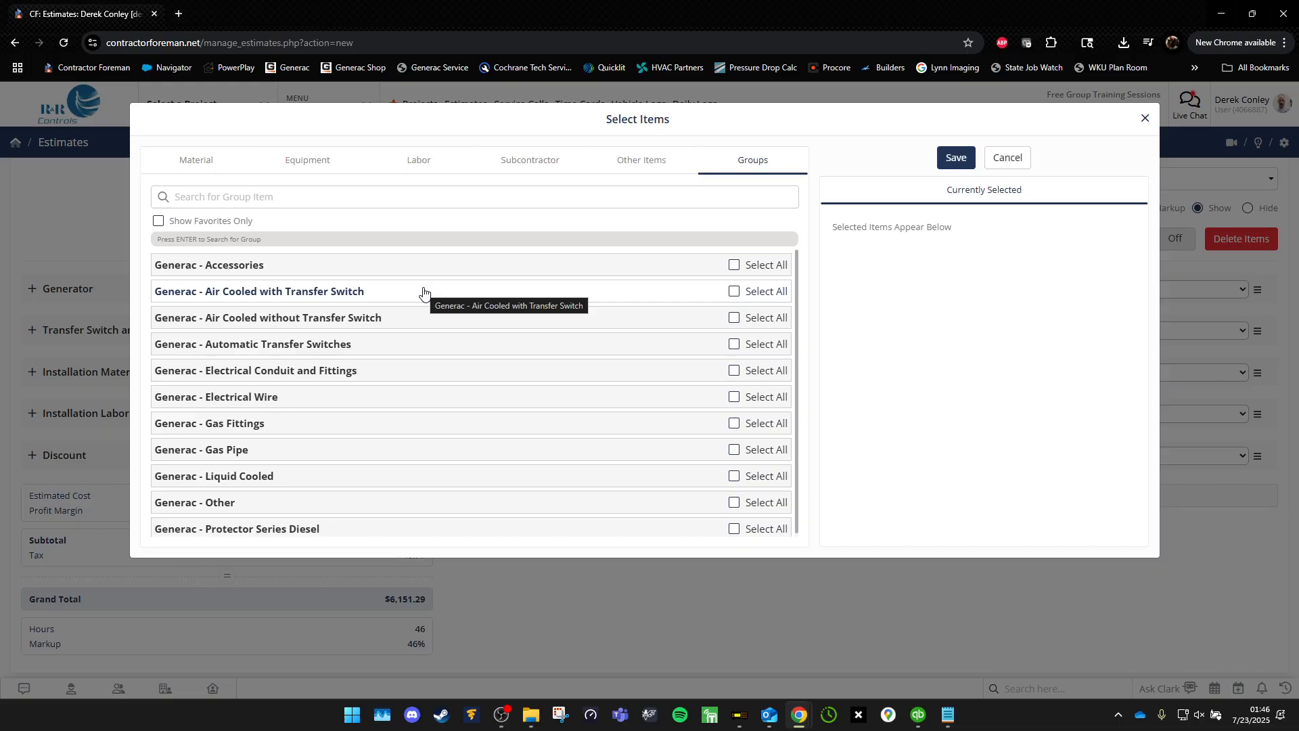
left_click(309, 163)
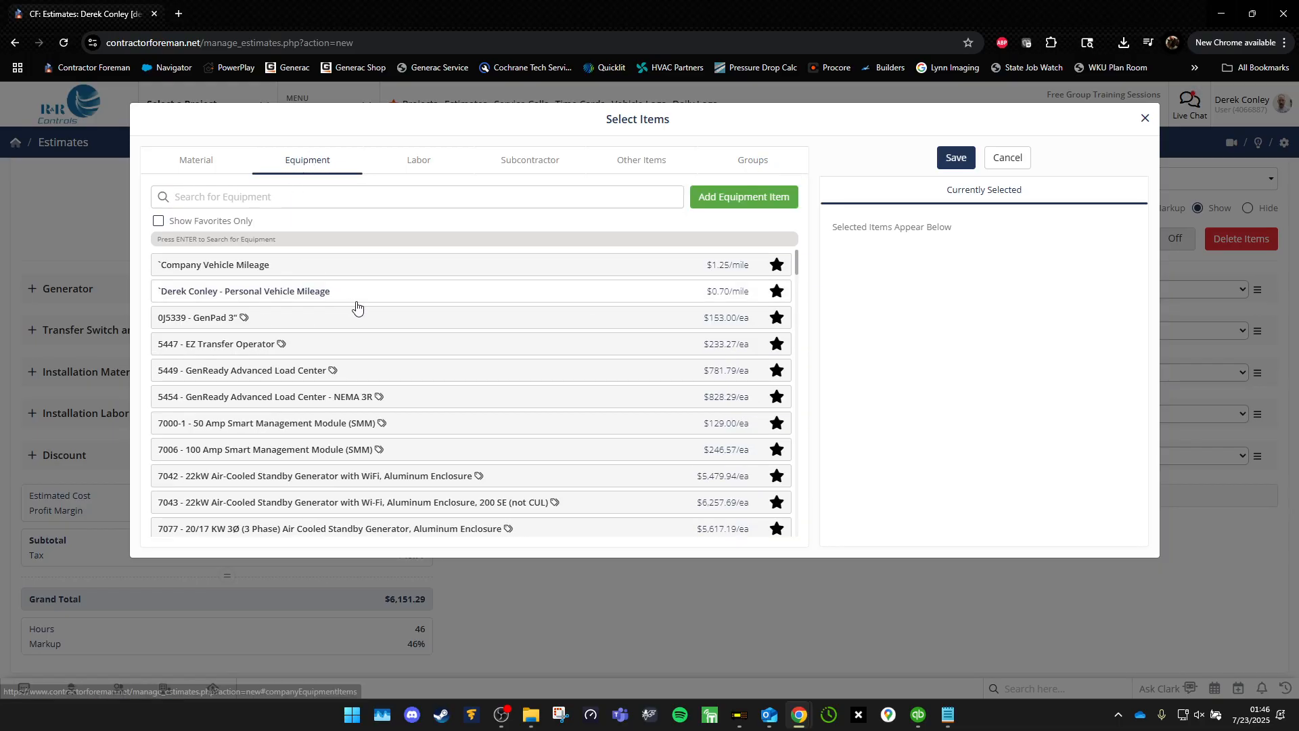
scroll(358, 313, "down", 20)
scroll(389, 327, "down", 10)
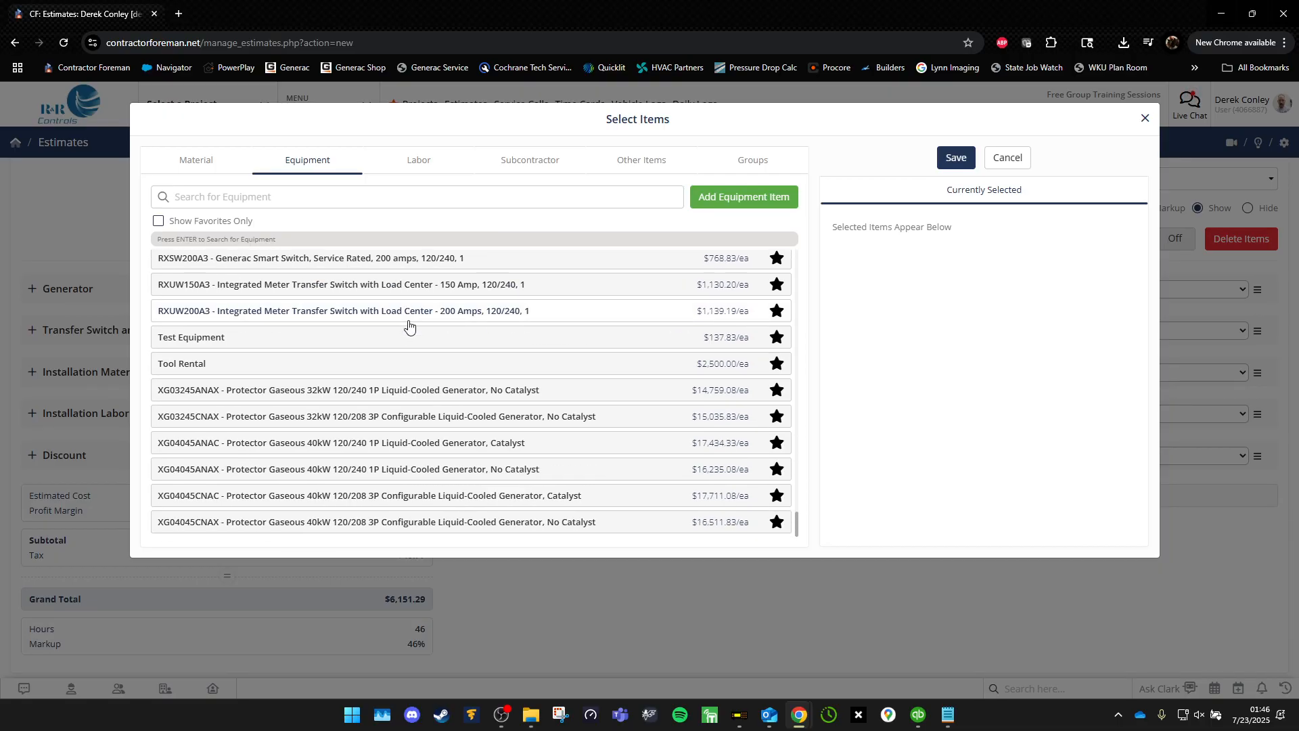
scroll(413, 325, "up", 15)
scroll(430, 323, "up", 15)
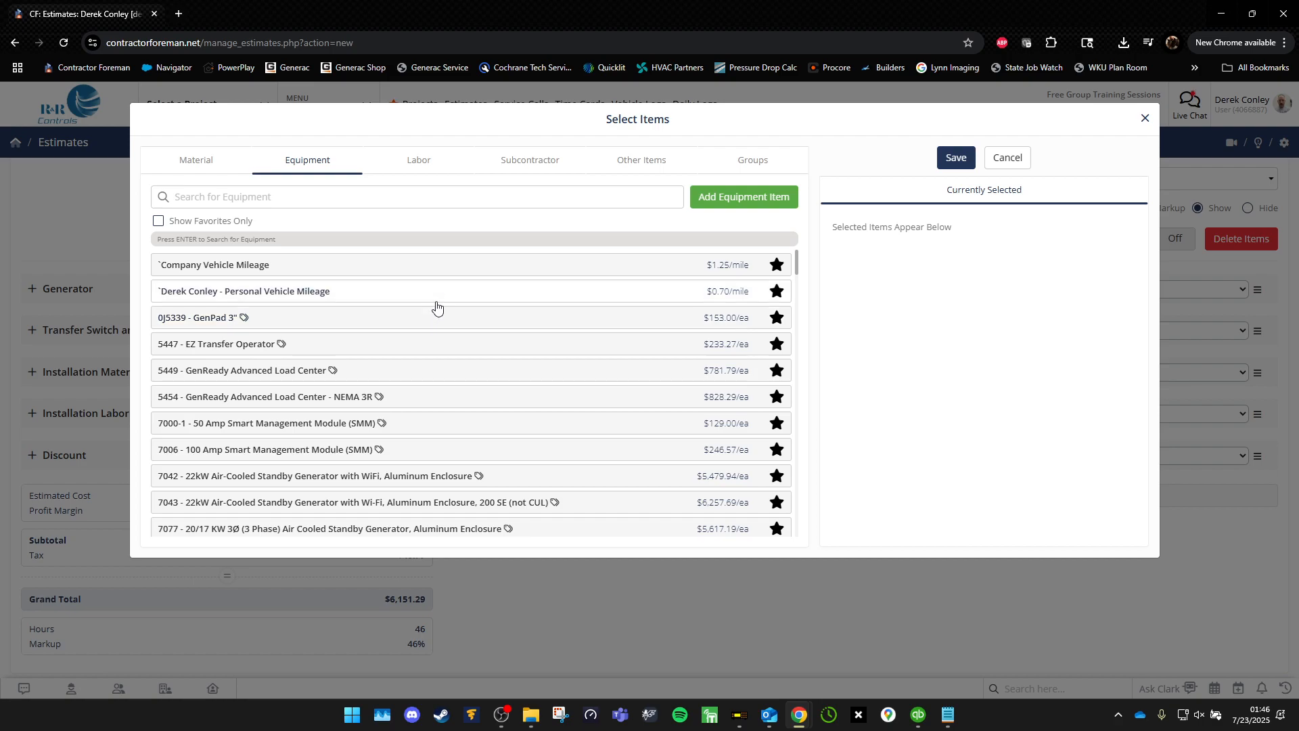
left_click(754, 162)
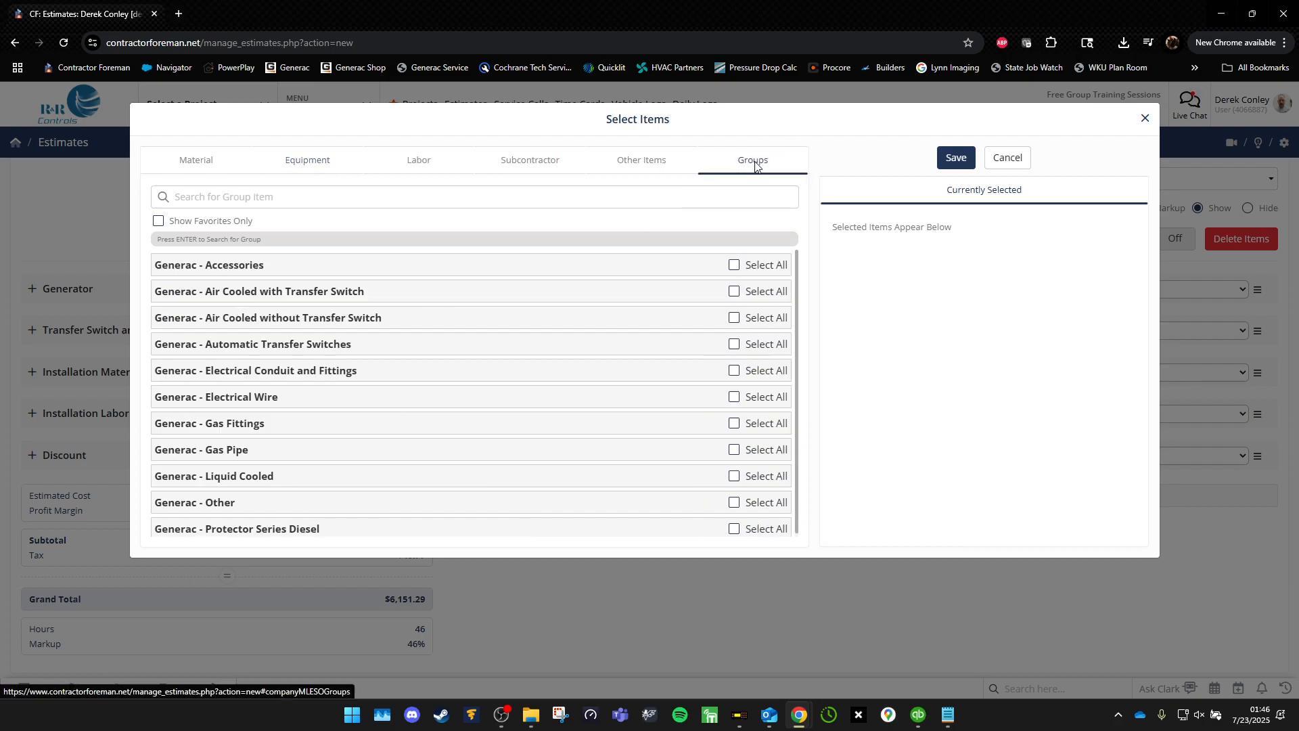
left_click(399, 295)
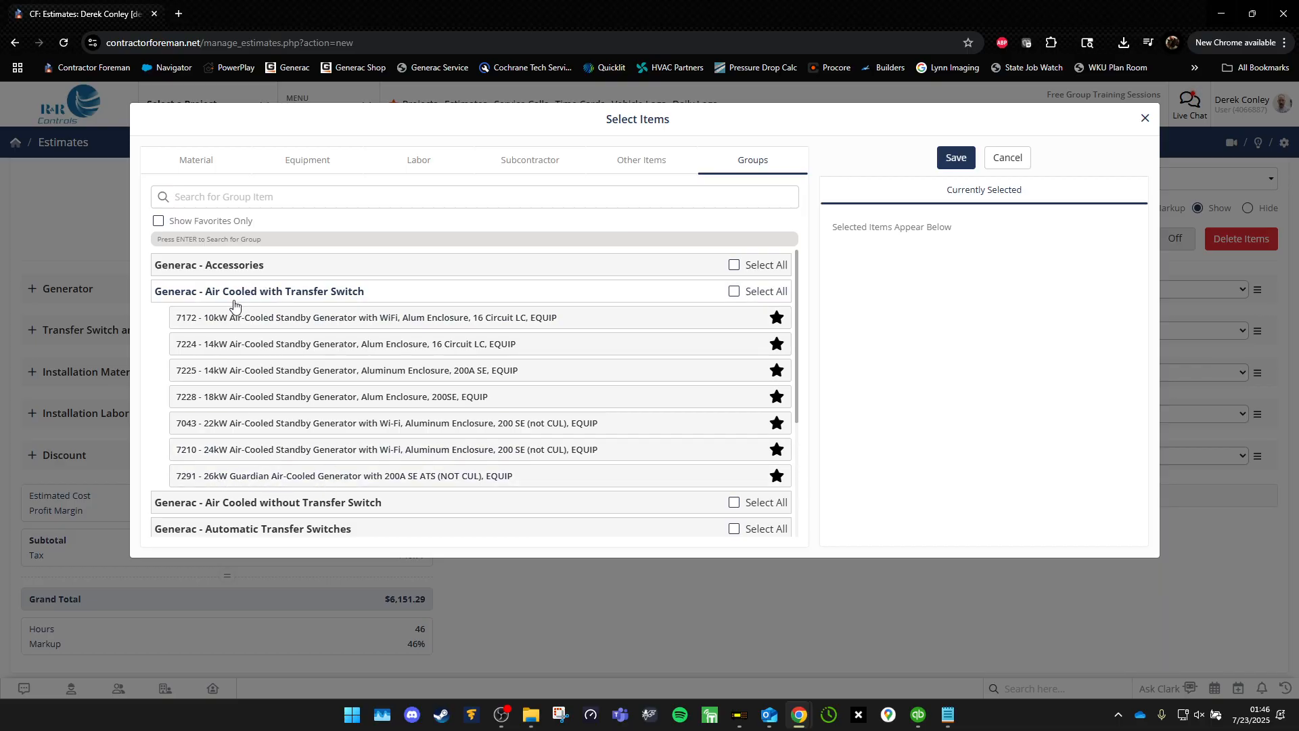
left_click(324, 482)
left_click(949, 166)
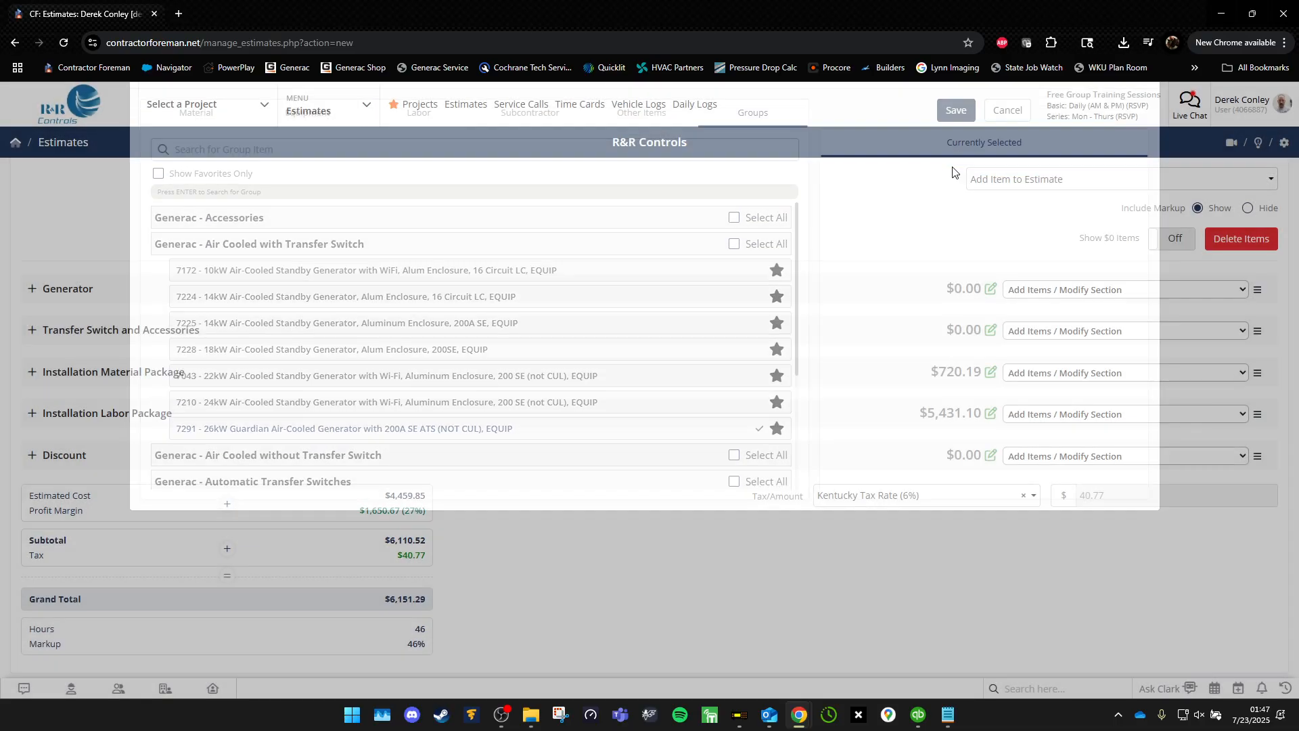
Set the 7291 generator's quantity to 1 and collect tax on it.
left_click(32, 288)
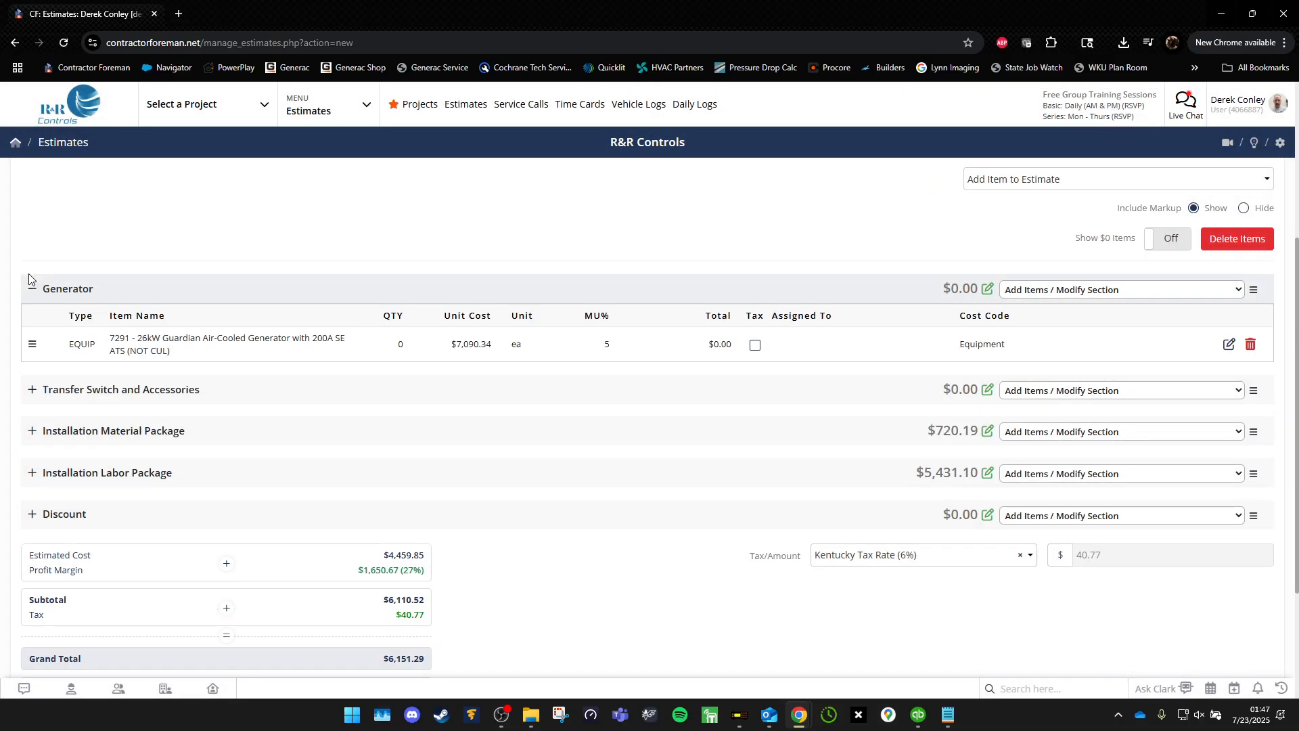
left_click(402, 343)
type("1")
left_click(757, 347)
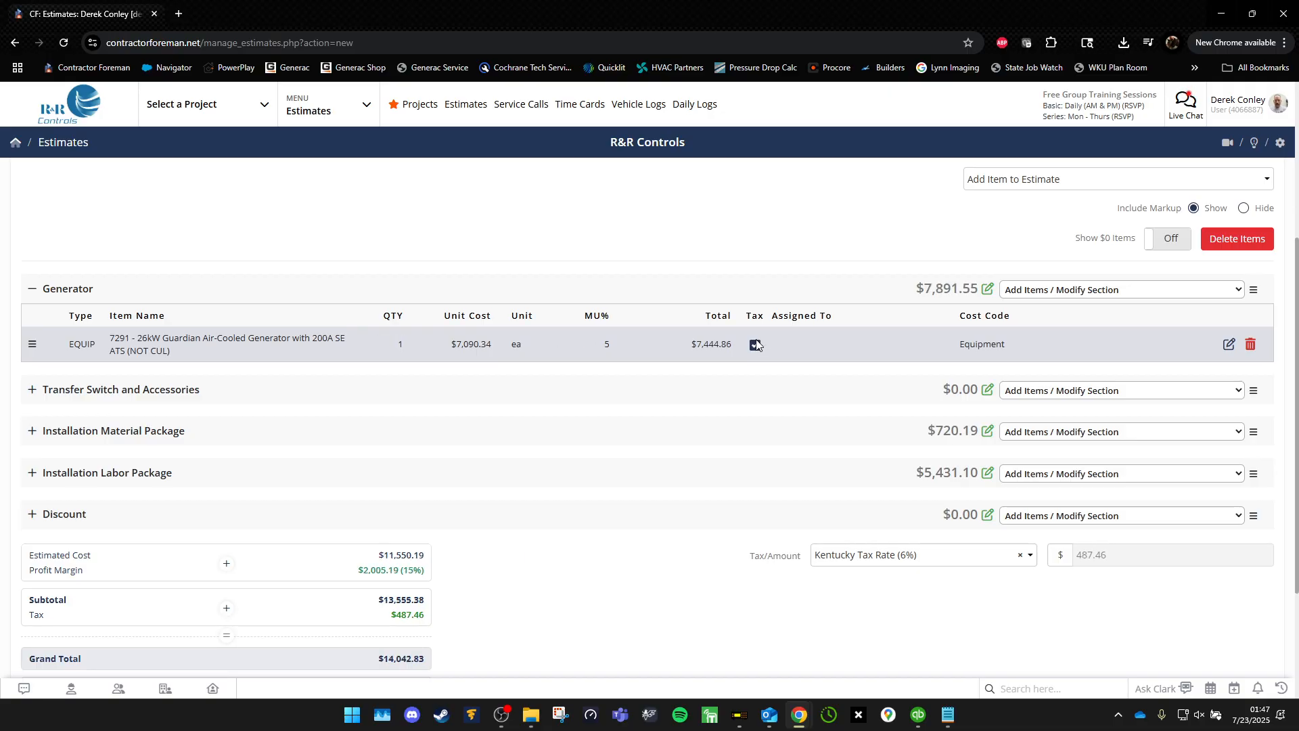
Copy the generator's full item name and open the Generator section name for editing.
left_click(1229, 344)
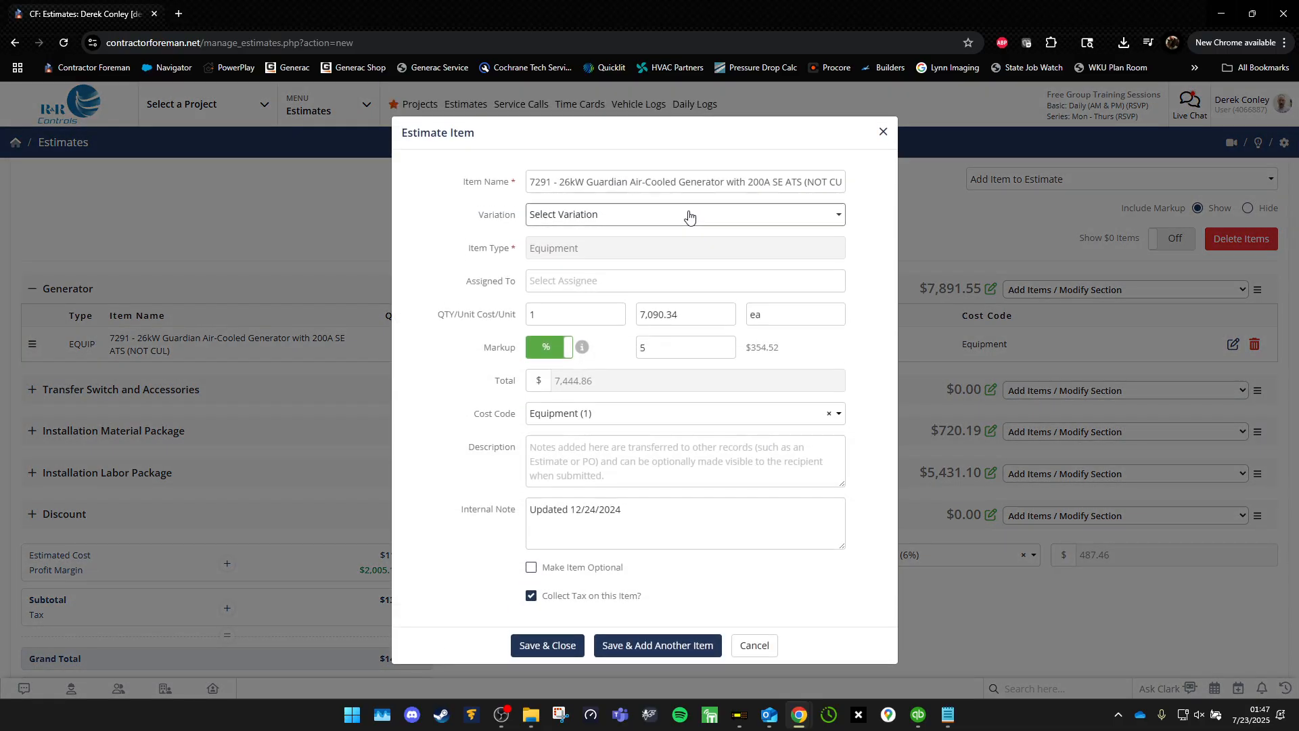
triple_click(688, 182)
key("ctrl+c")
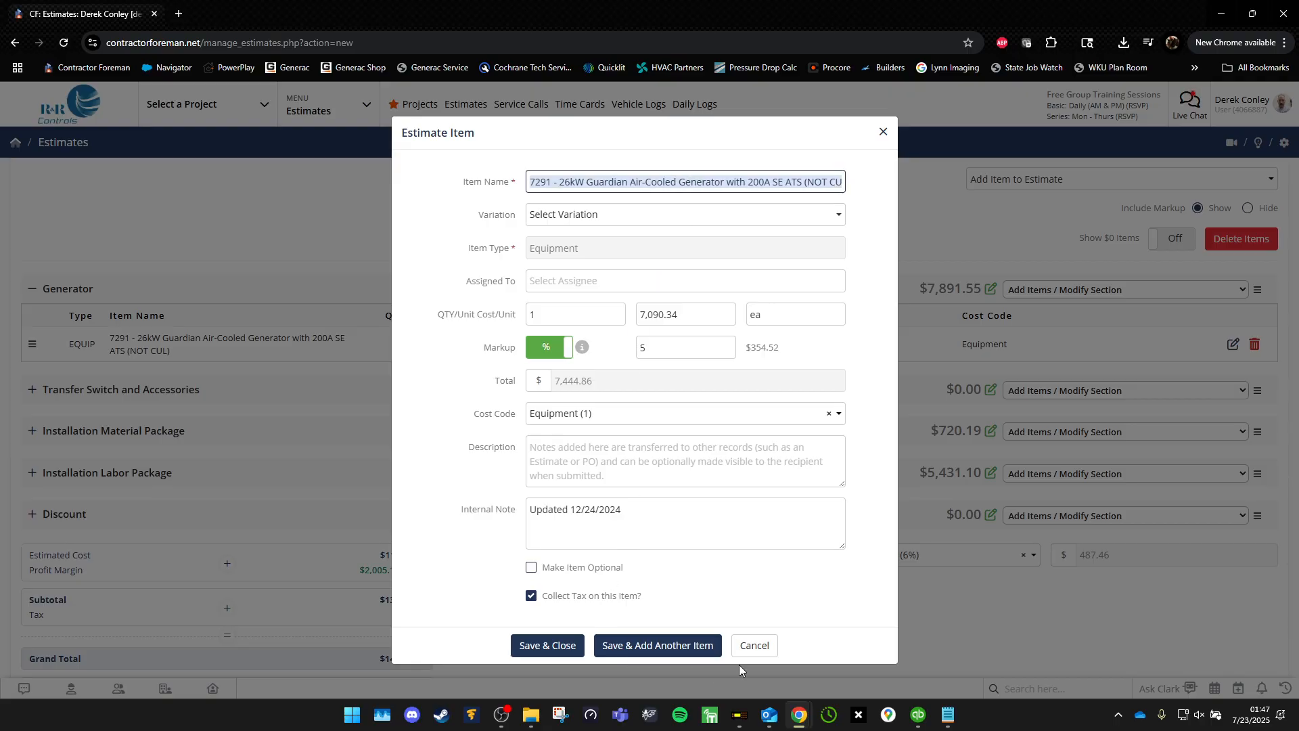
left_click(766, 646)
left_click(753, 279)
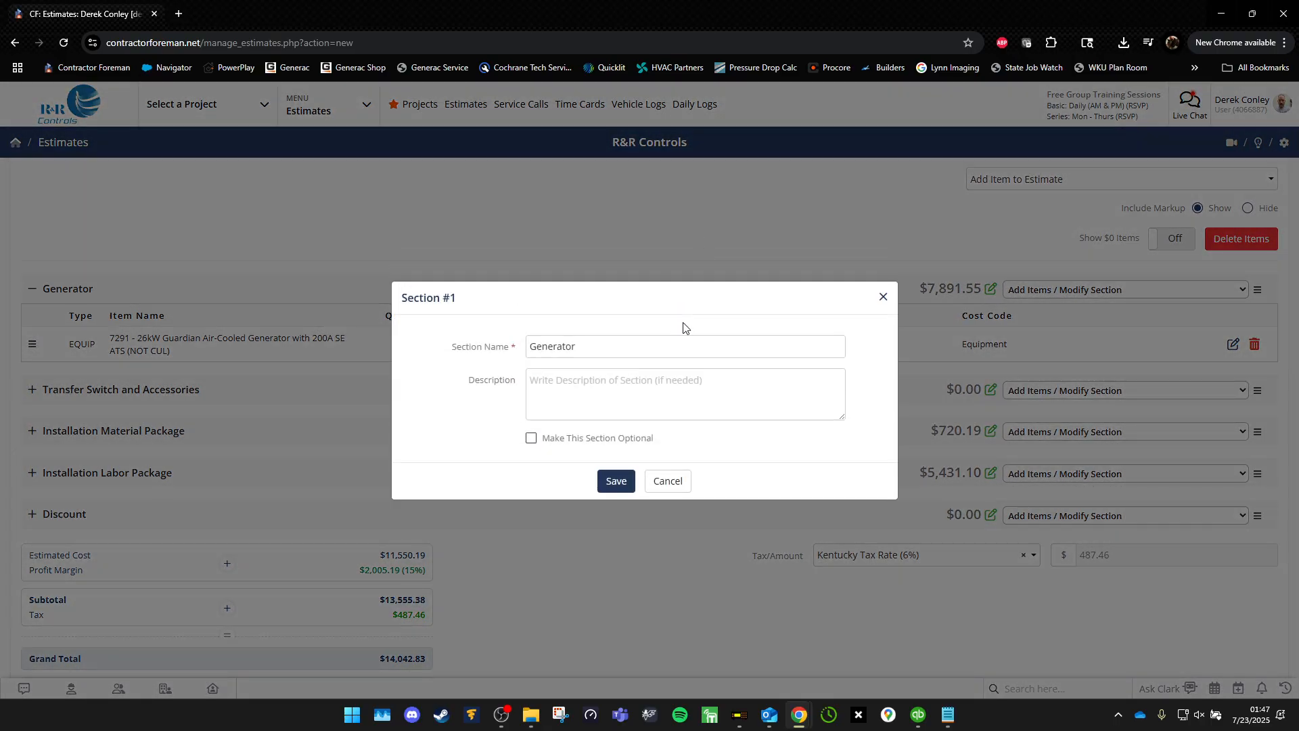
left_click(684, 345)
Replace the section name with '7291 - 26kW Guardian Air-Cooled Generator with 200A SE ATS (NOT CUL)' and save.
key("ctrl+a")
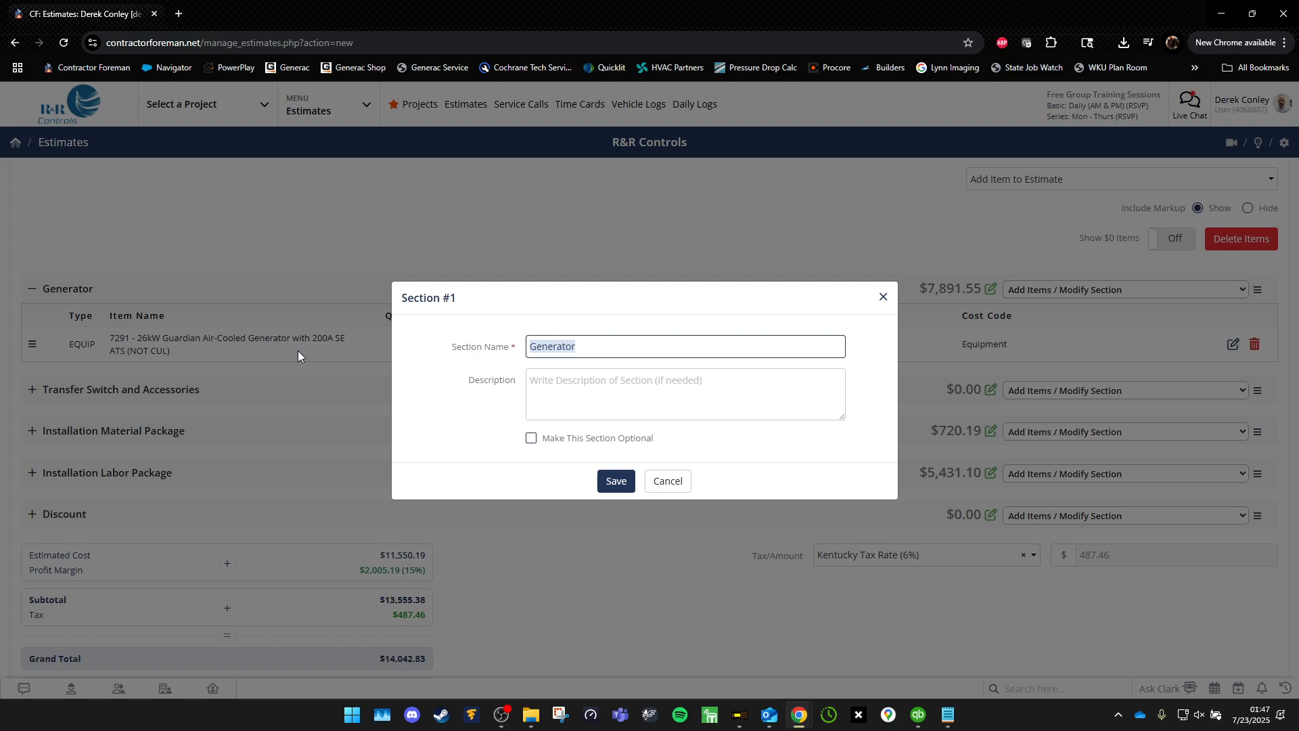
key("ctrl+v")
left_click(611, 483)
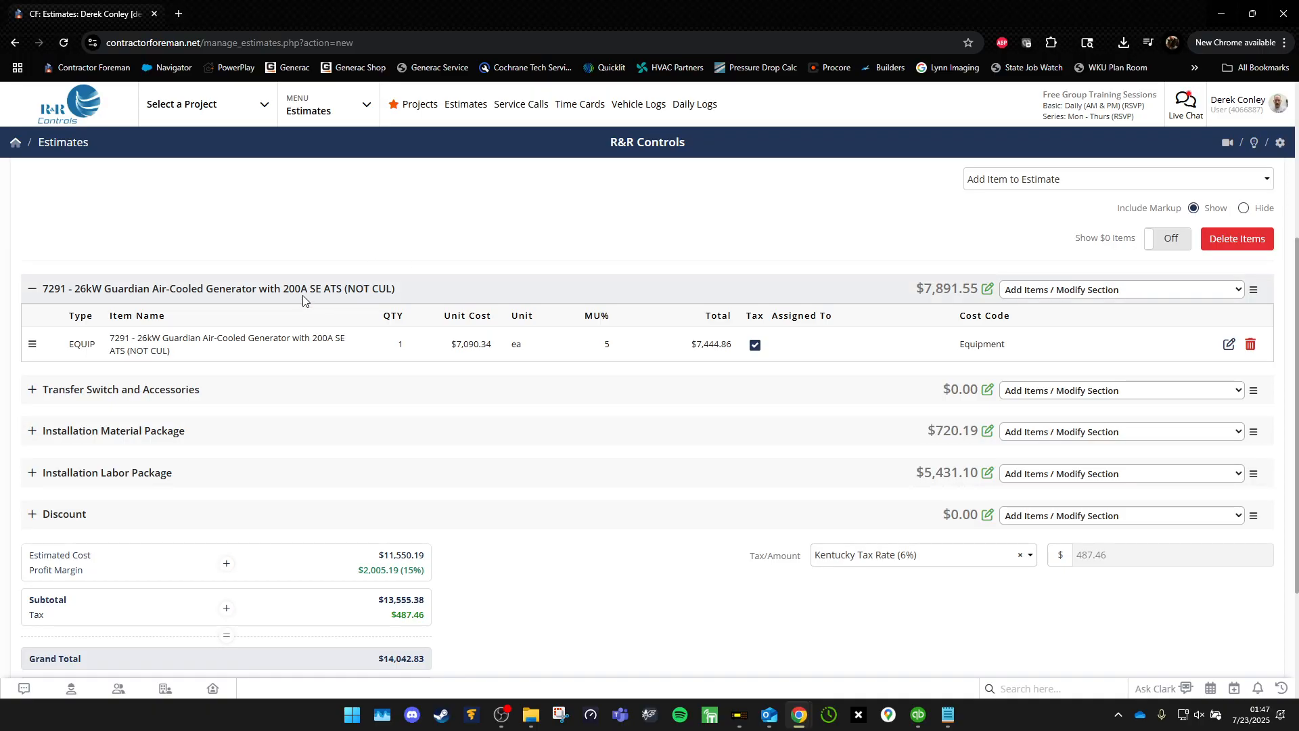
Collapse the generator section and review the $720.19 Installation Material Package's items.
left_click(32, 289)
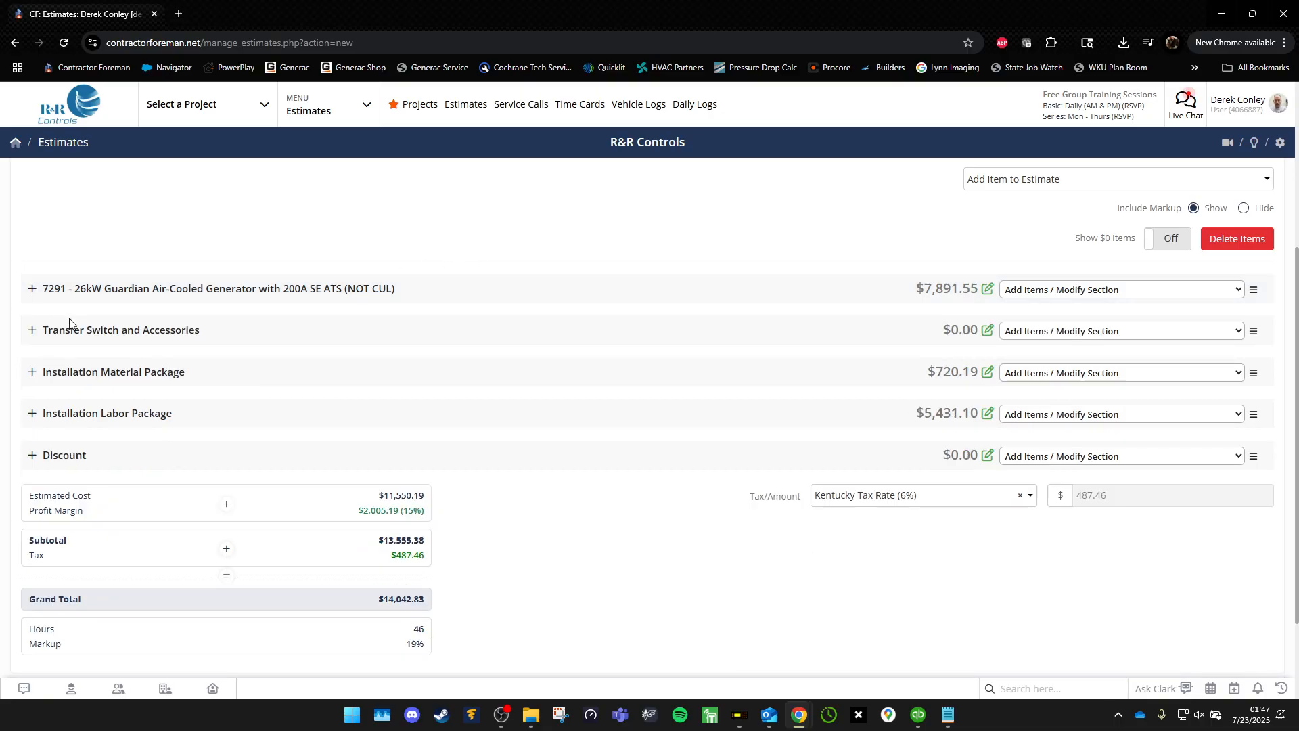
left_click(32, 372)
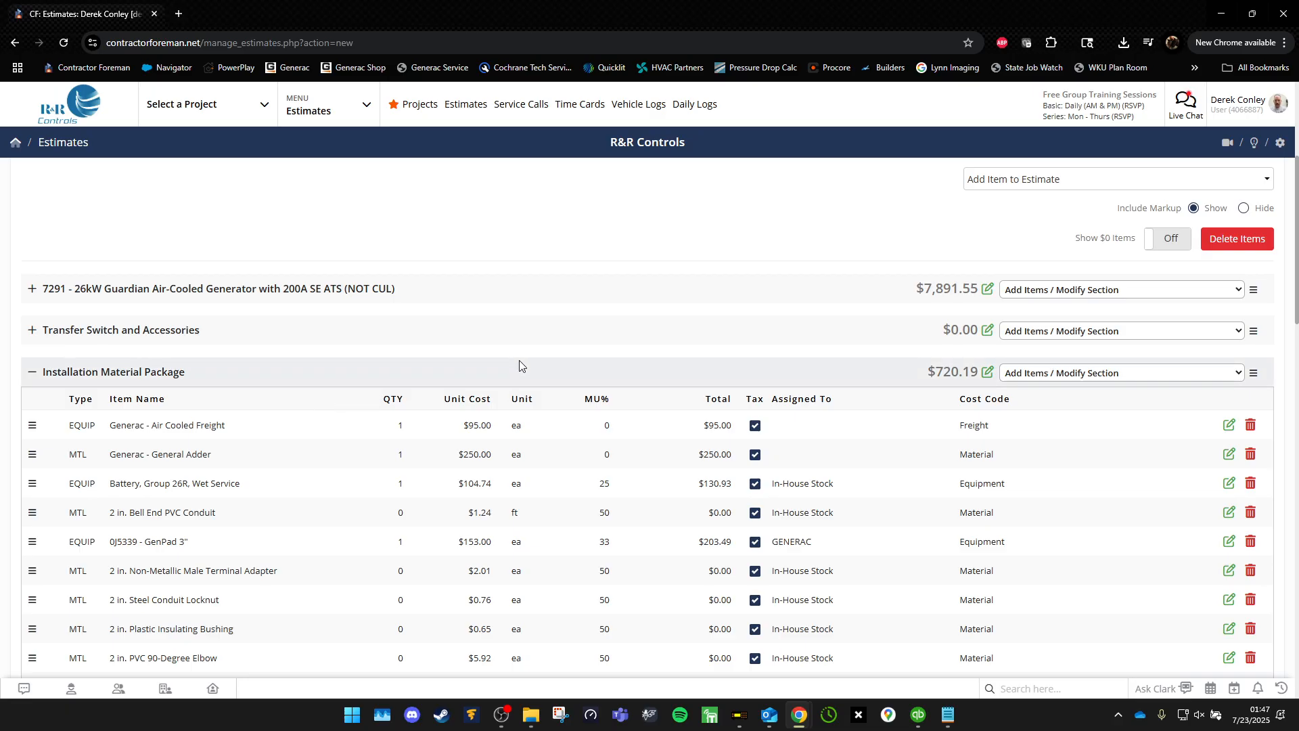
scroll(510, 324, "down", 3)
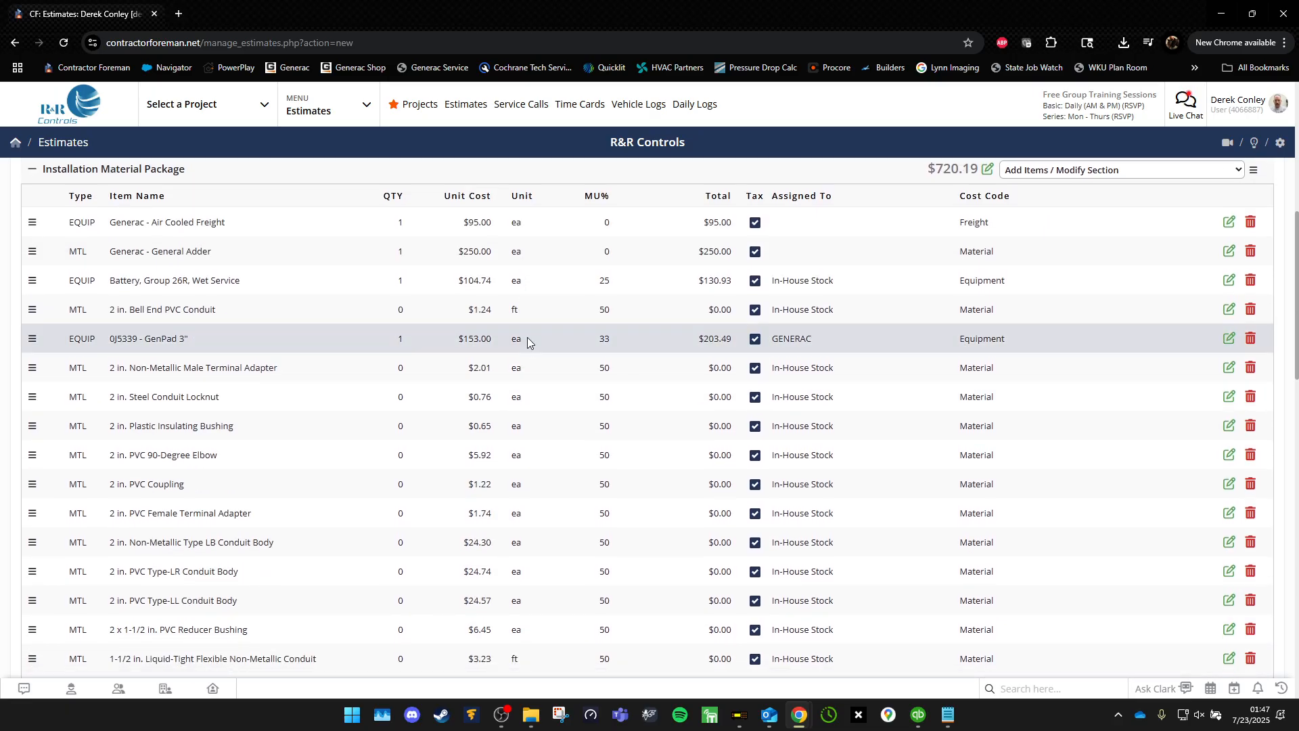
scroll(527, 338, "down", 2)
scroll(527, 341, "up", 2)
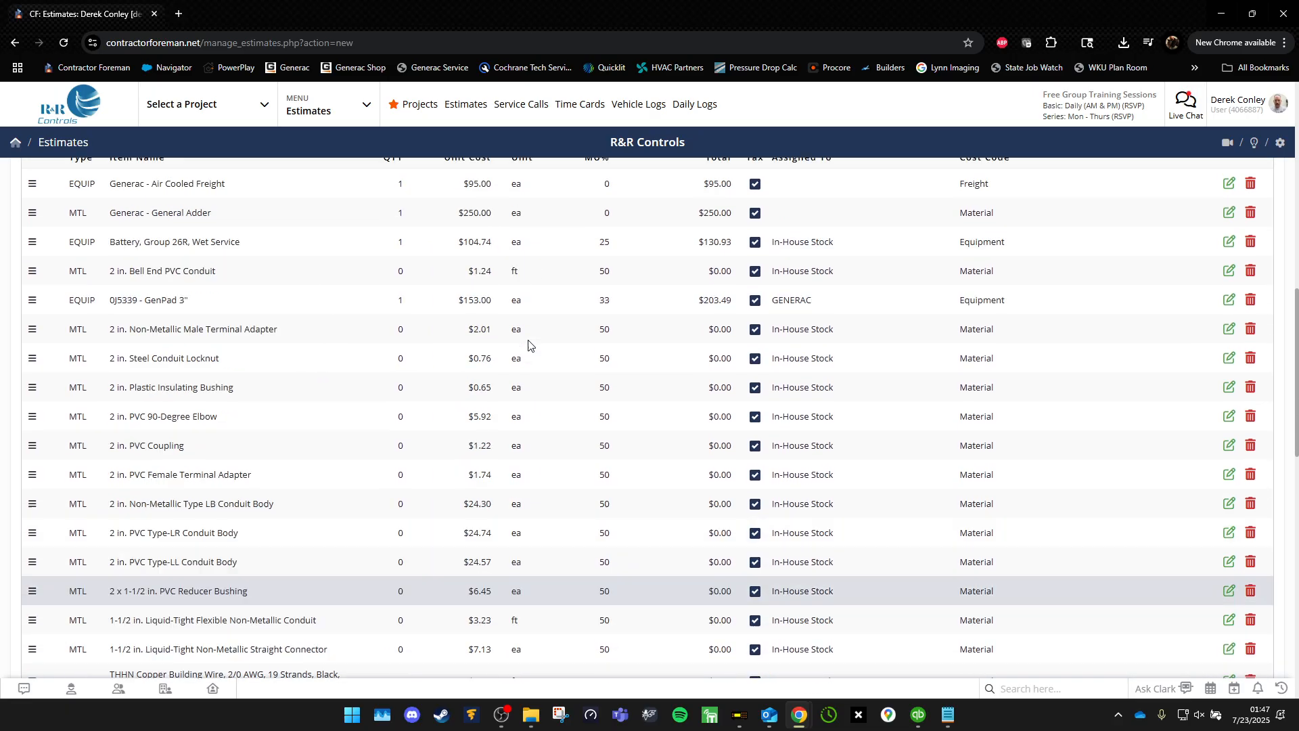
scroll(528, 340, "down", 15)
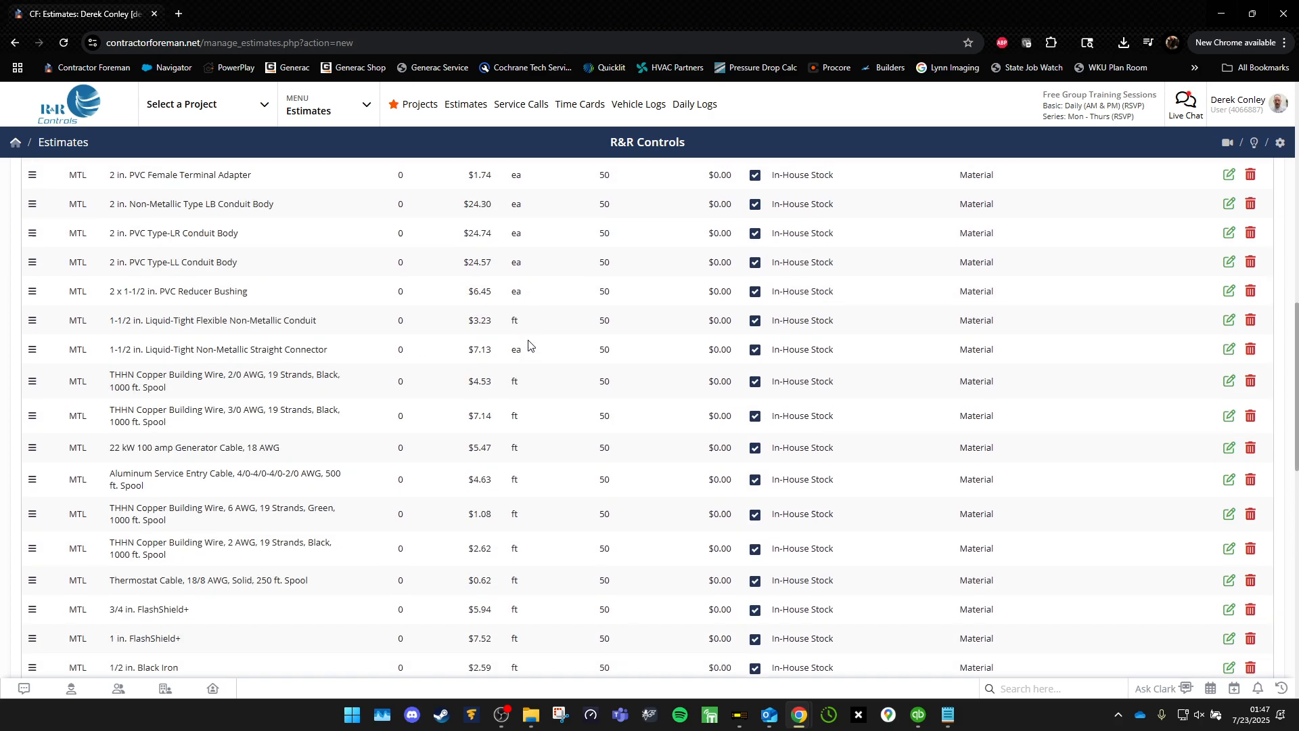
scroll(528, 340, "down", 4)
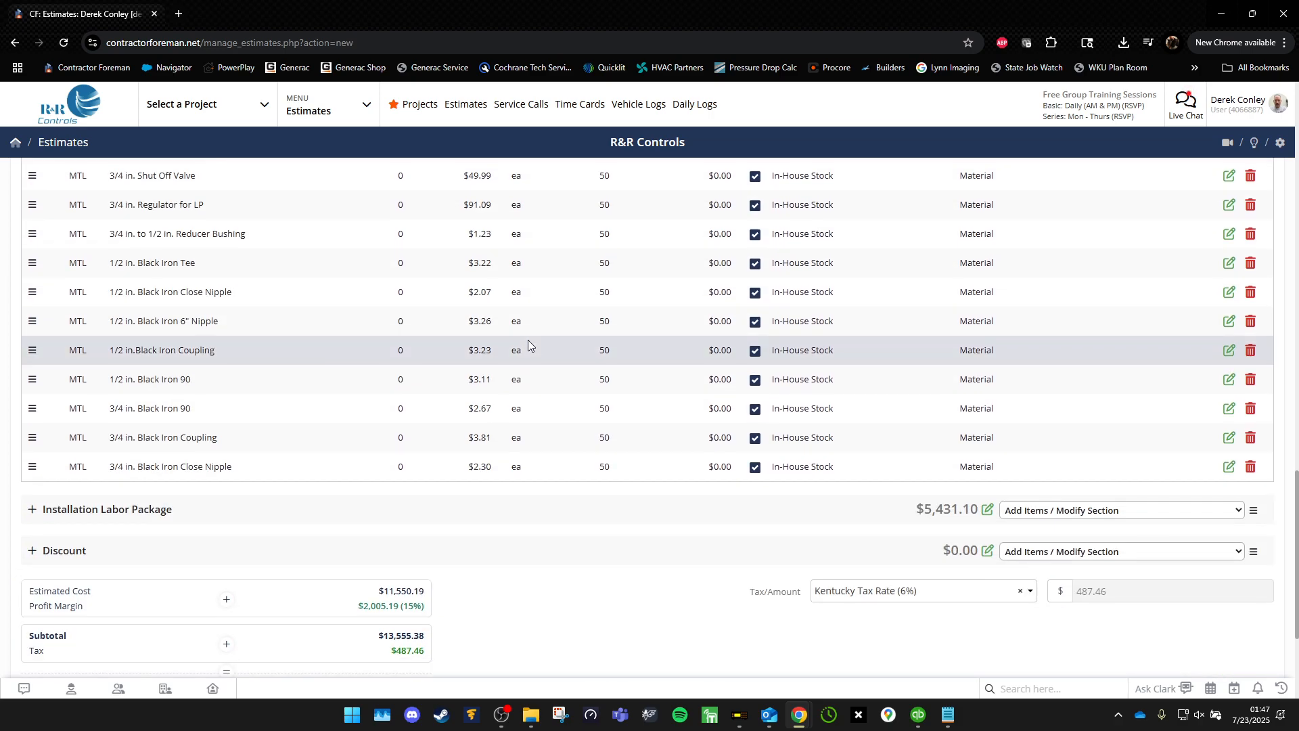
scroll(528, 339, "up", 9)
scroll(527, 340, "up", 6)
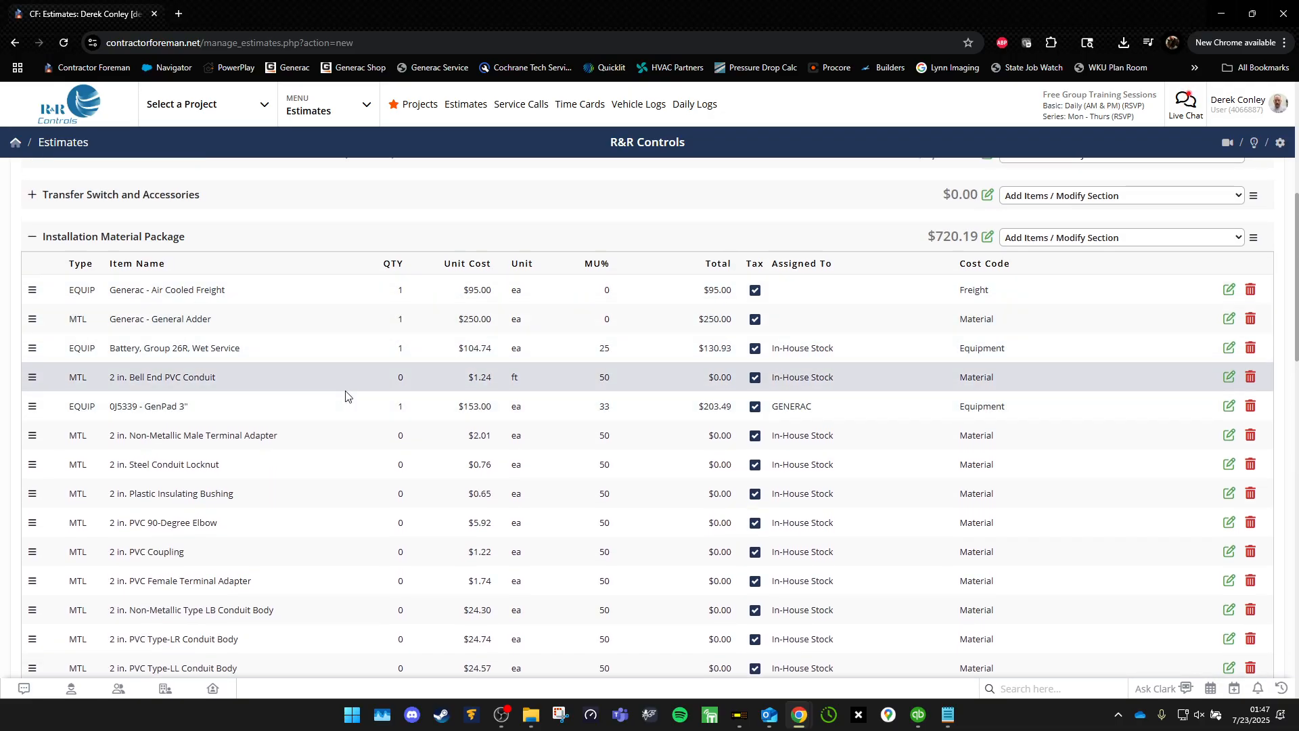
Enter quantities of 30 terminal adapters, 4 locknuts, 2 bushings and 3 PVC 90-degree elbows.
left_click(403, 435)
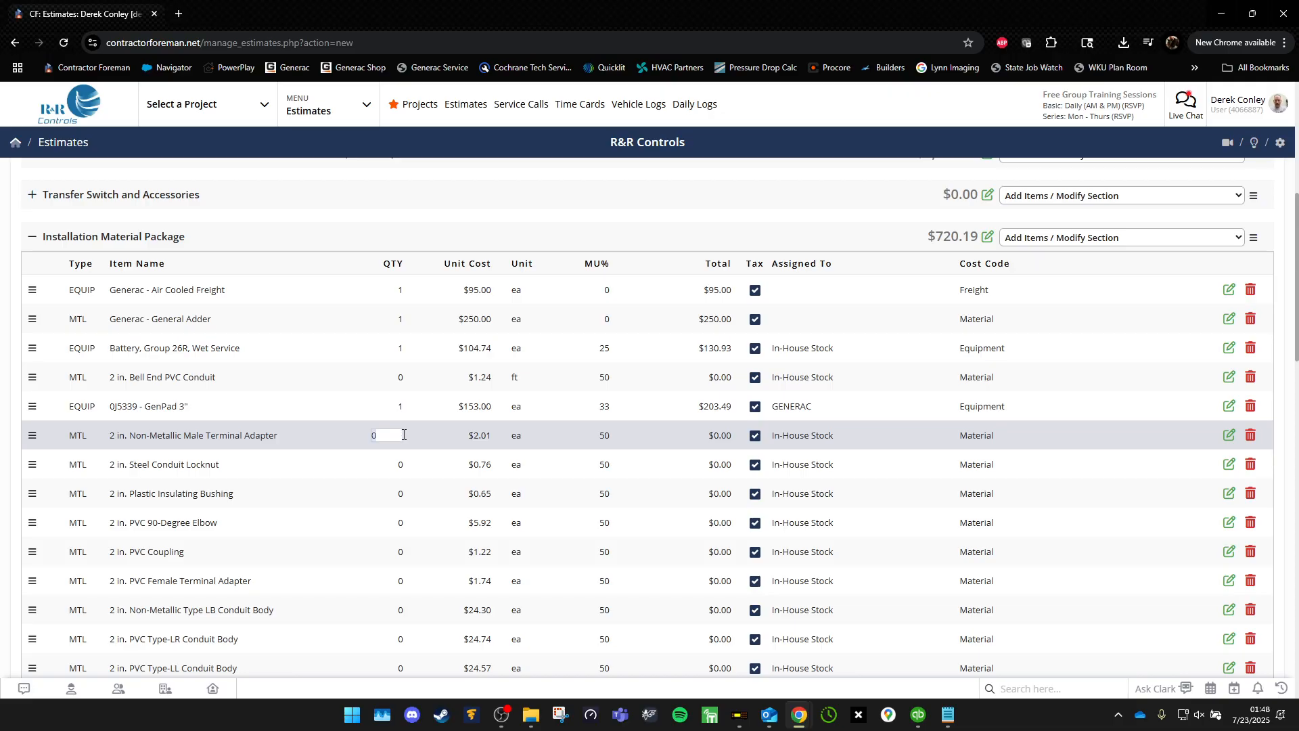
type("30")
left_click(400, 466)
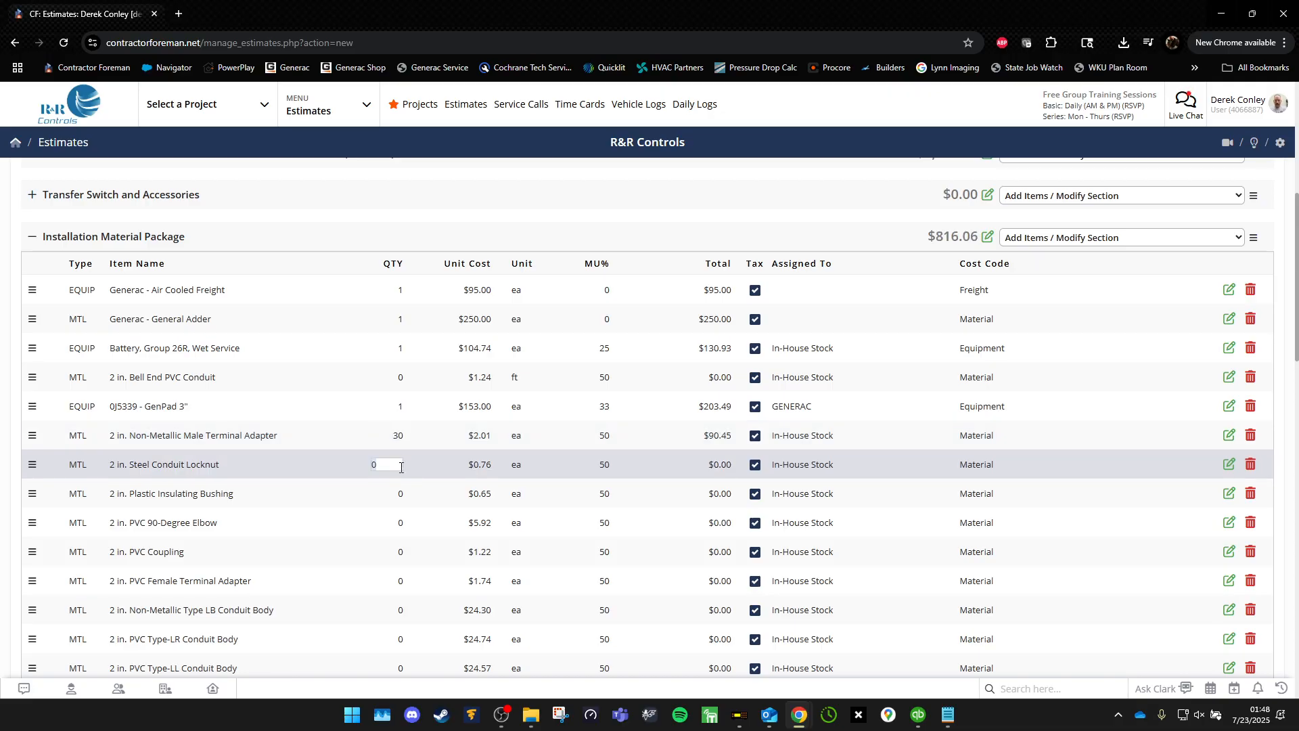
type("4")
left_click(399, 494)
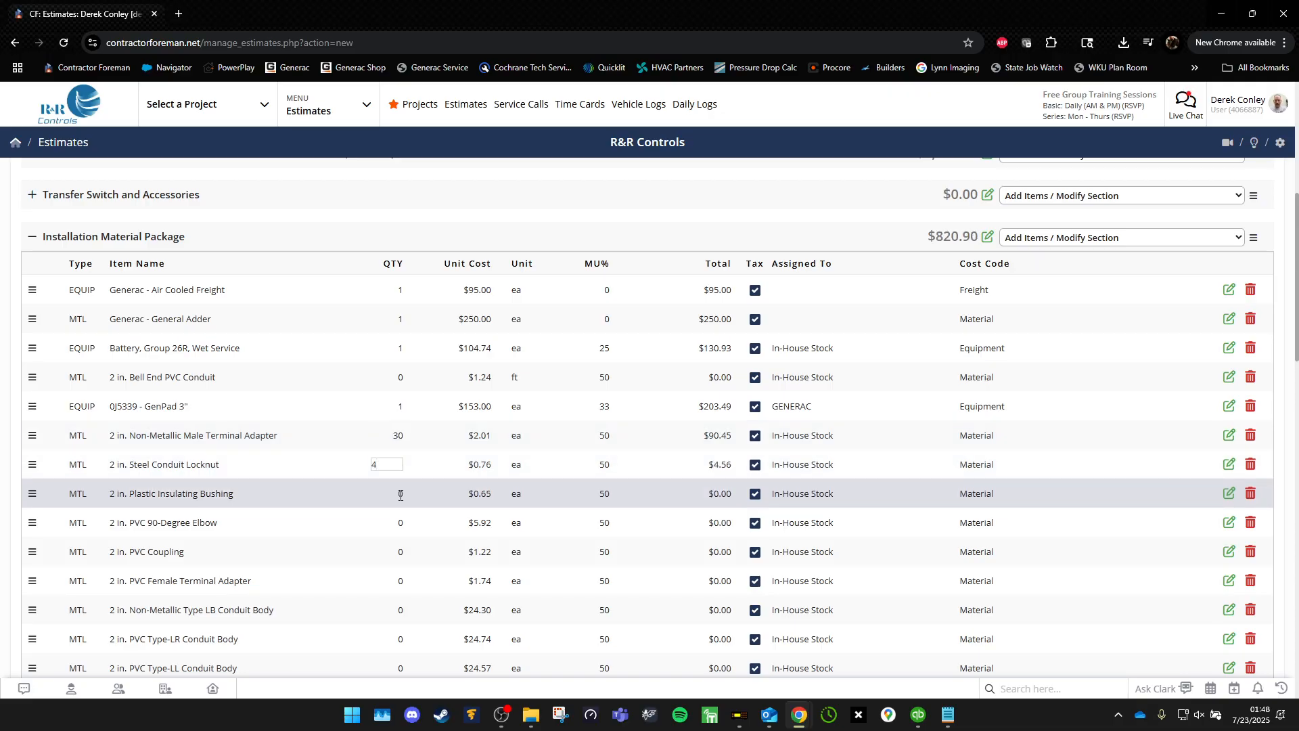
type("2")
left_click(404, 518)
type("3")
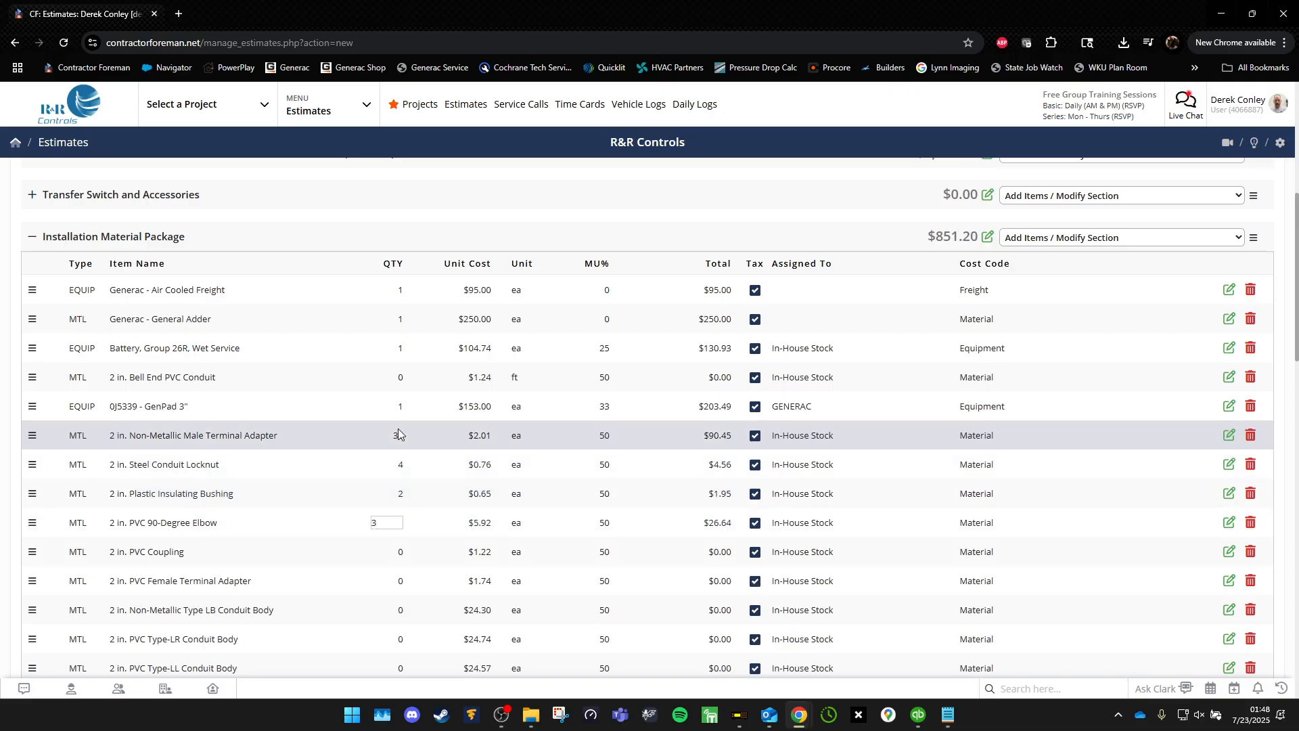
scroll(354, 481, "down", 6)
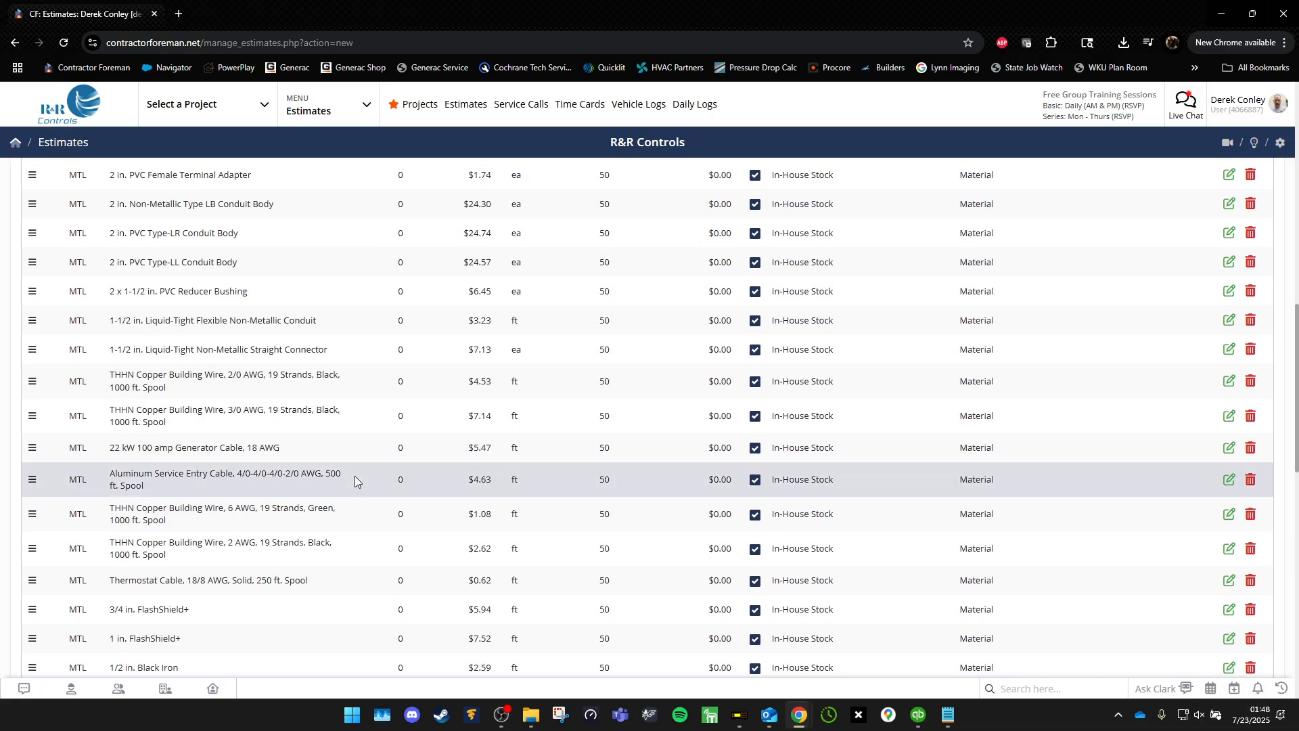
scroll(975, 281, "up", 6)
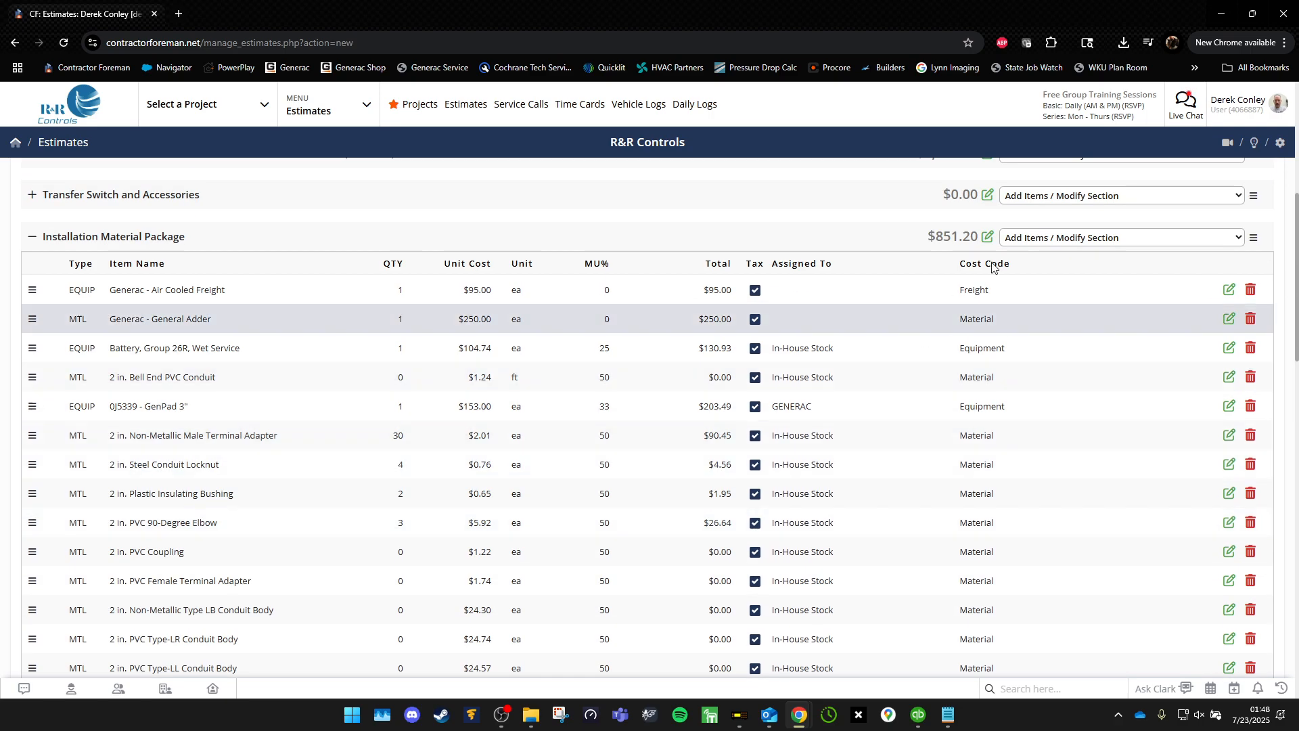
Add a manual item named 100amp Breaker to the Installation Material Package.
left_click(1095, 242)
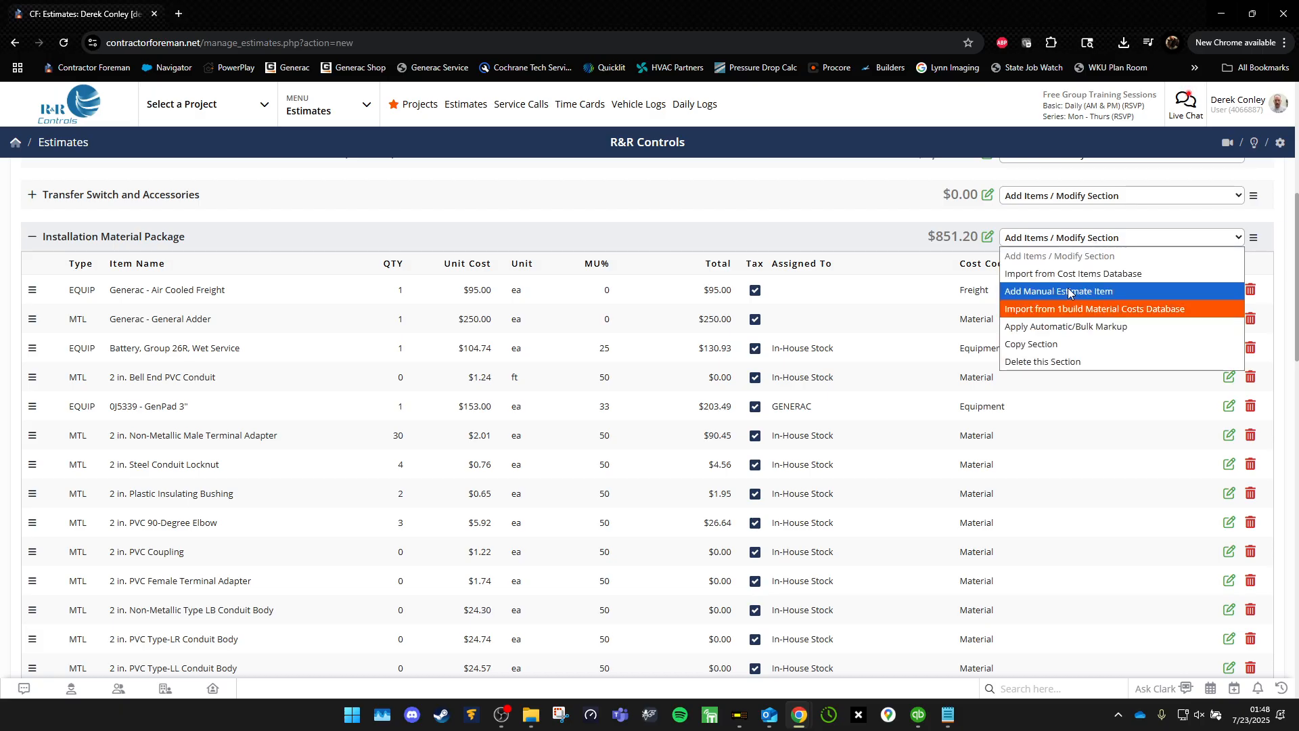
left_click(1122, 291)
left_click(706, 191)
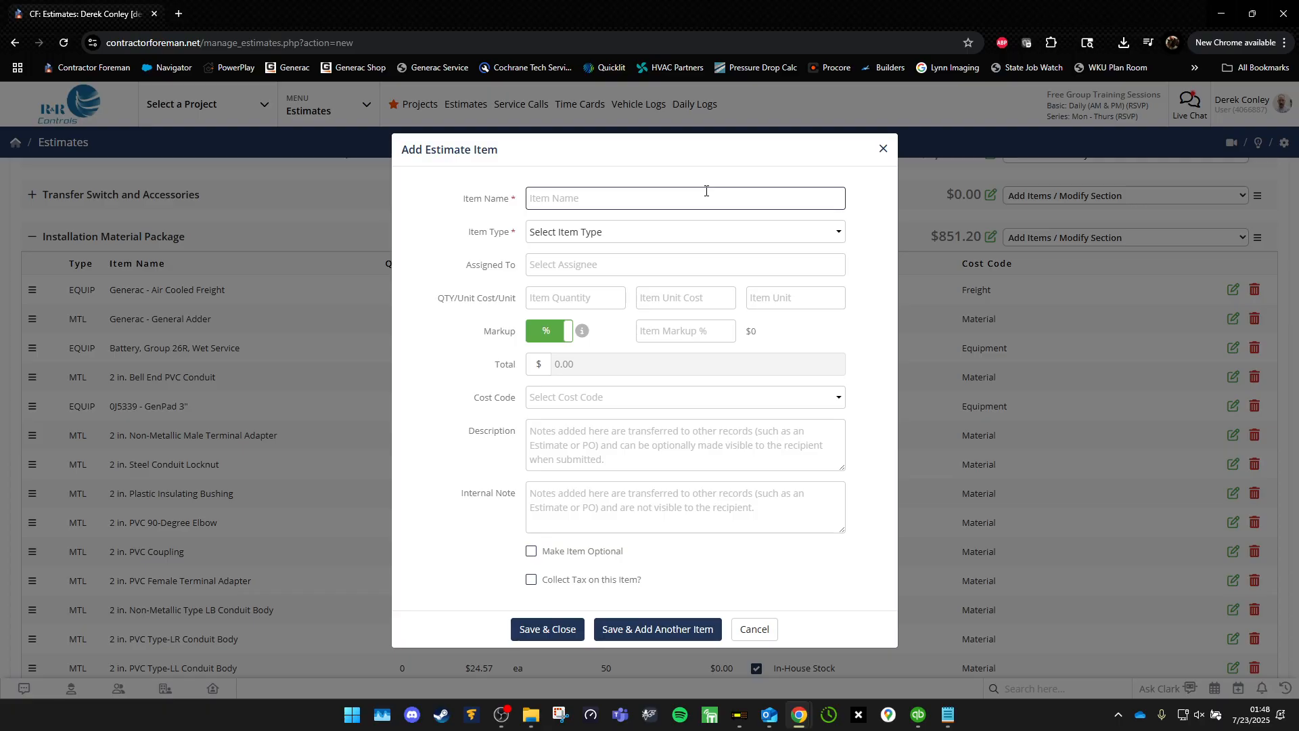
type("Bre")
key("BackSpace")
type("100amp Breake")
Set the breaker's type to Material, quantity 1 and unit cost 72.86.
key("Tab")
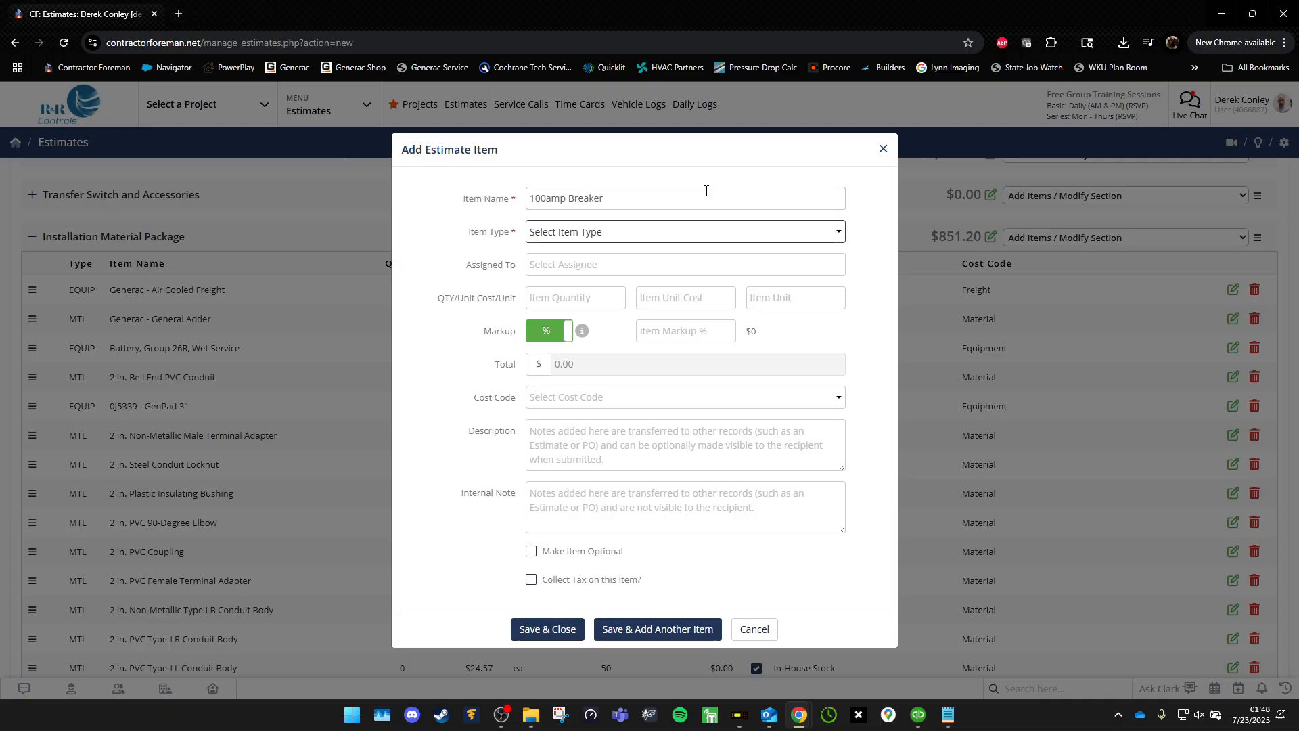
key("m")
key("Tab")
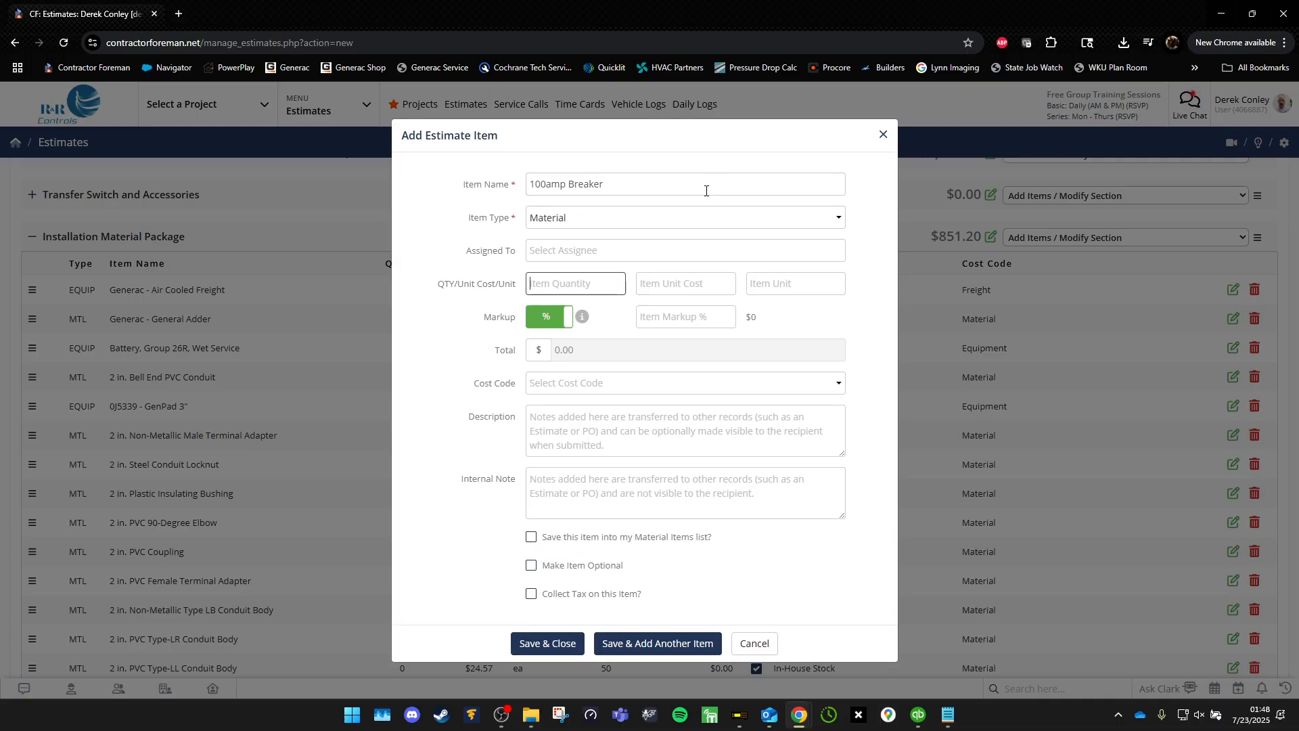
type("1")
key("Tab")
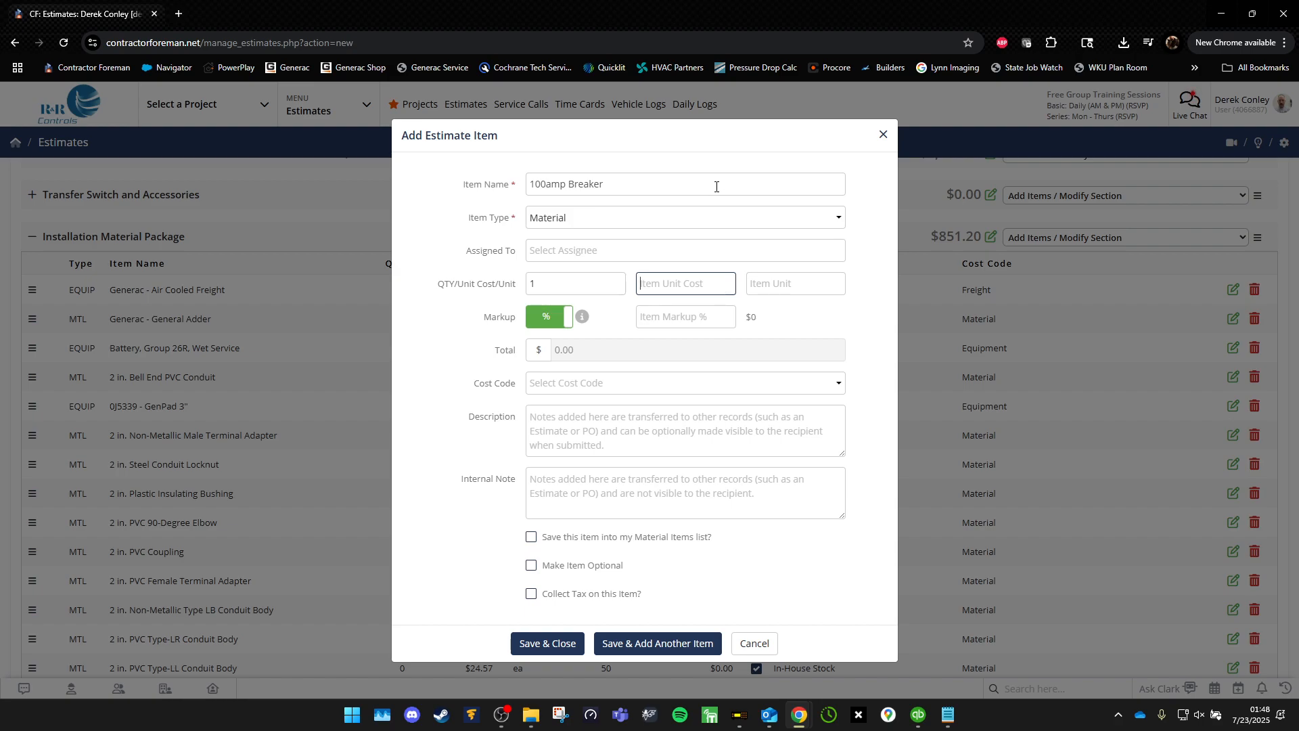
type("72.86")
Set the breaker's unit to ls and its markup to 50.
key("Tab")
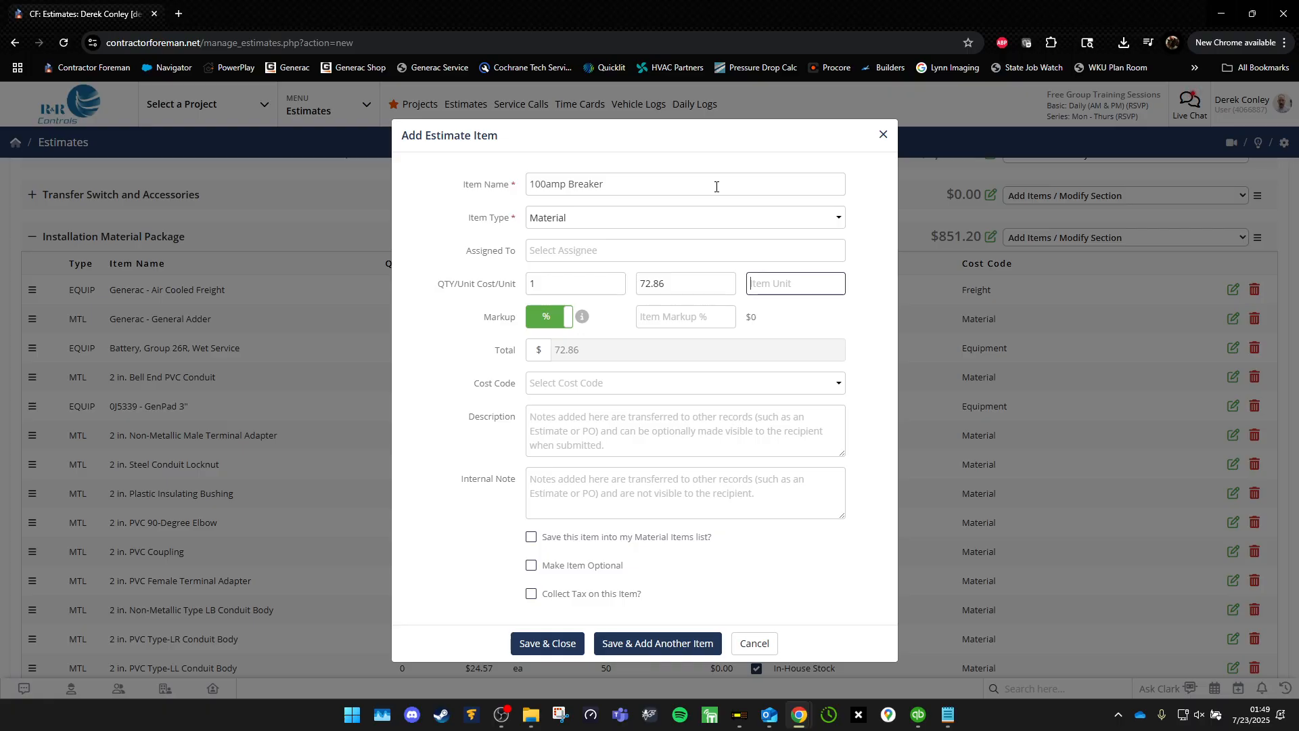
type("lf")
key("BackSpace")
key("BackSpace")
type("ea")
key("BackSpace")
key("BackSpace")
type("ls")
key("Tab")
key("Tab")
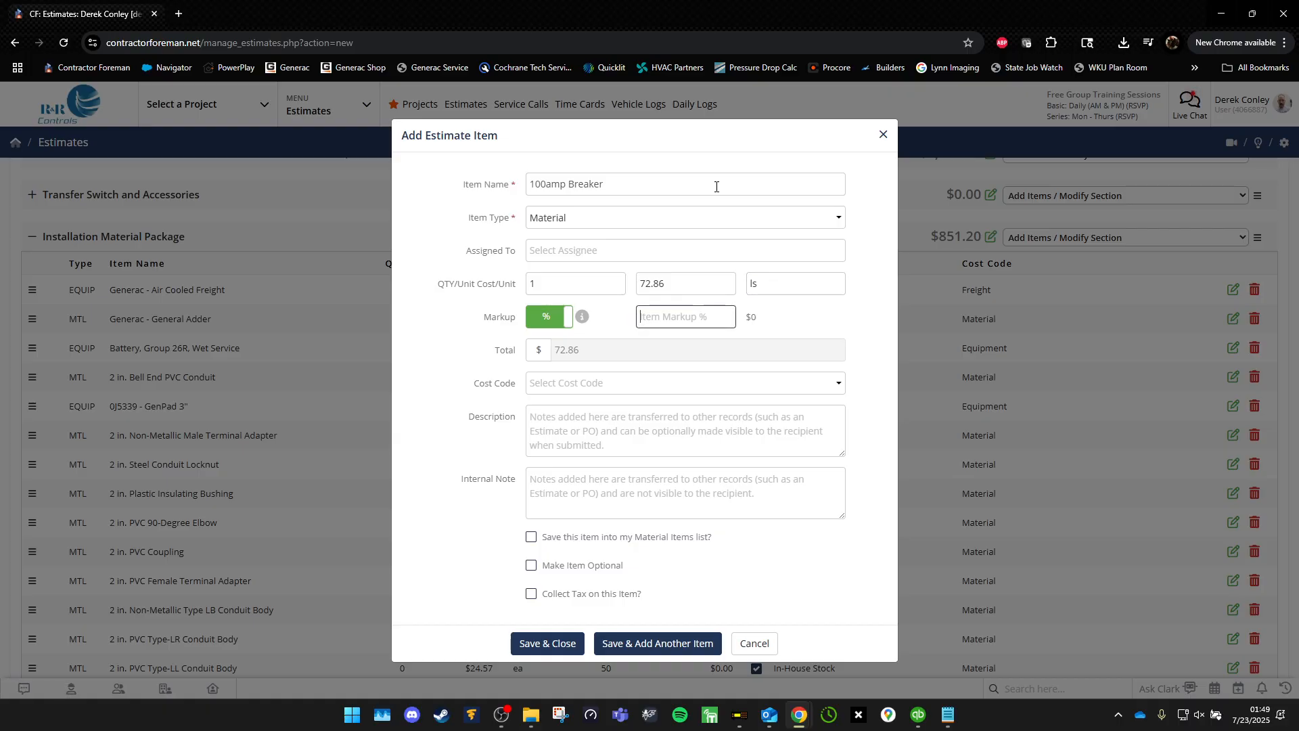
type("50")
Price the breaker at a flat $150 total sales price and search cost codes for 'mat'.
left_click(538, 320)
left_click(705, 309)
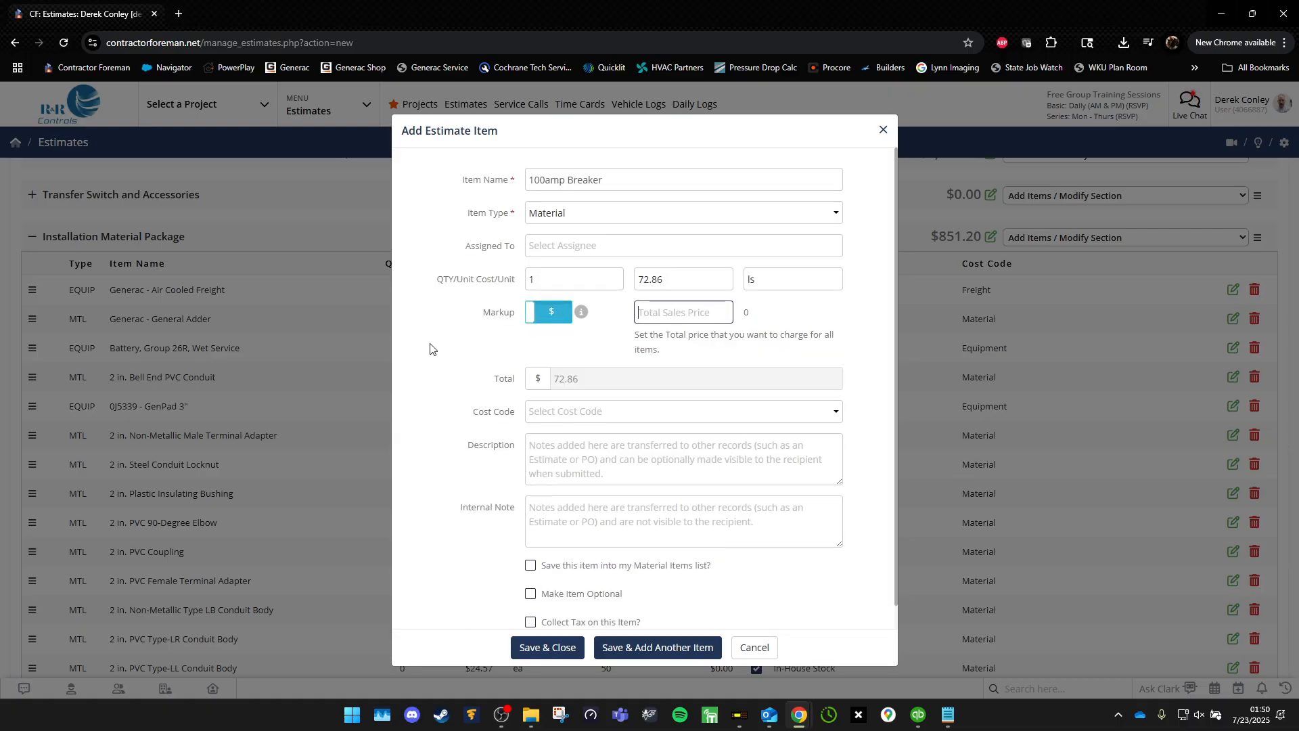
left_click(551, 317)
left_click(551, 316)
left_click(550, 318)
left_click(553, 318)
left_click(699, 313)
type("150")
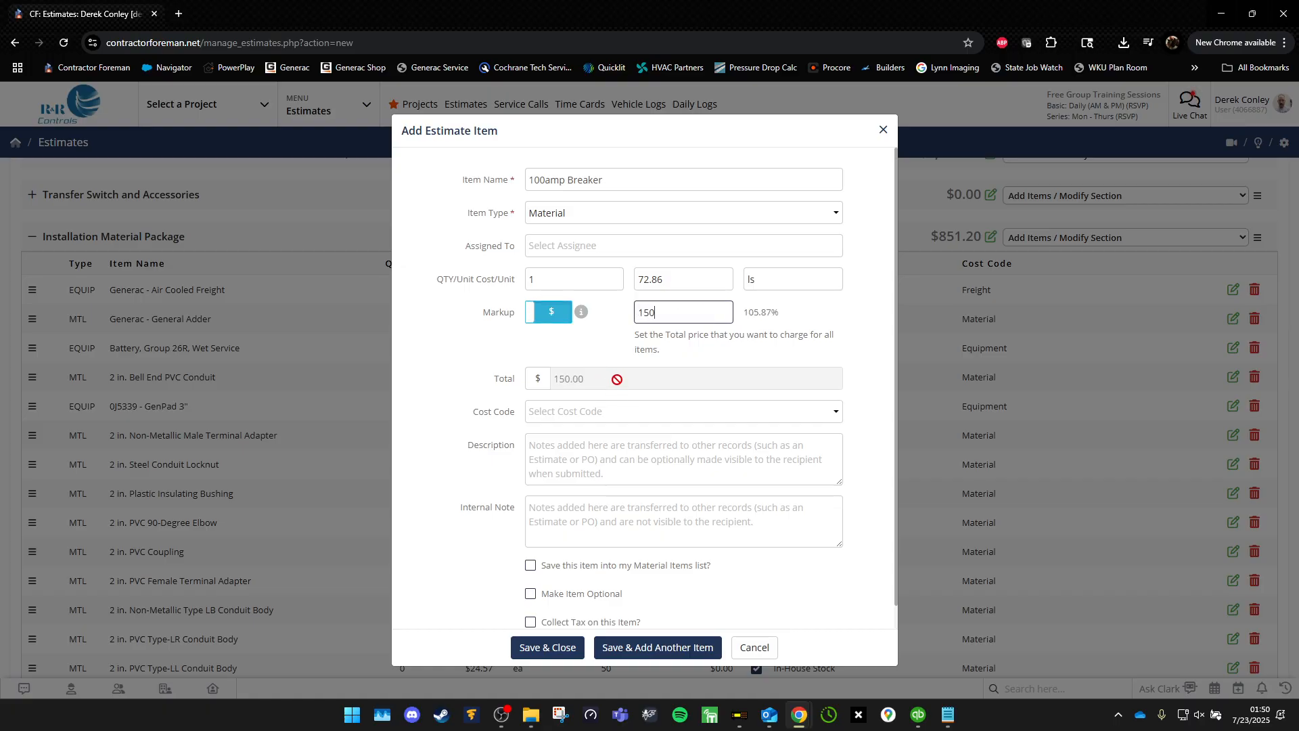
left_click(632, 414)
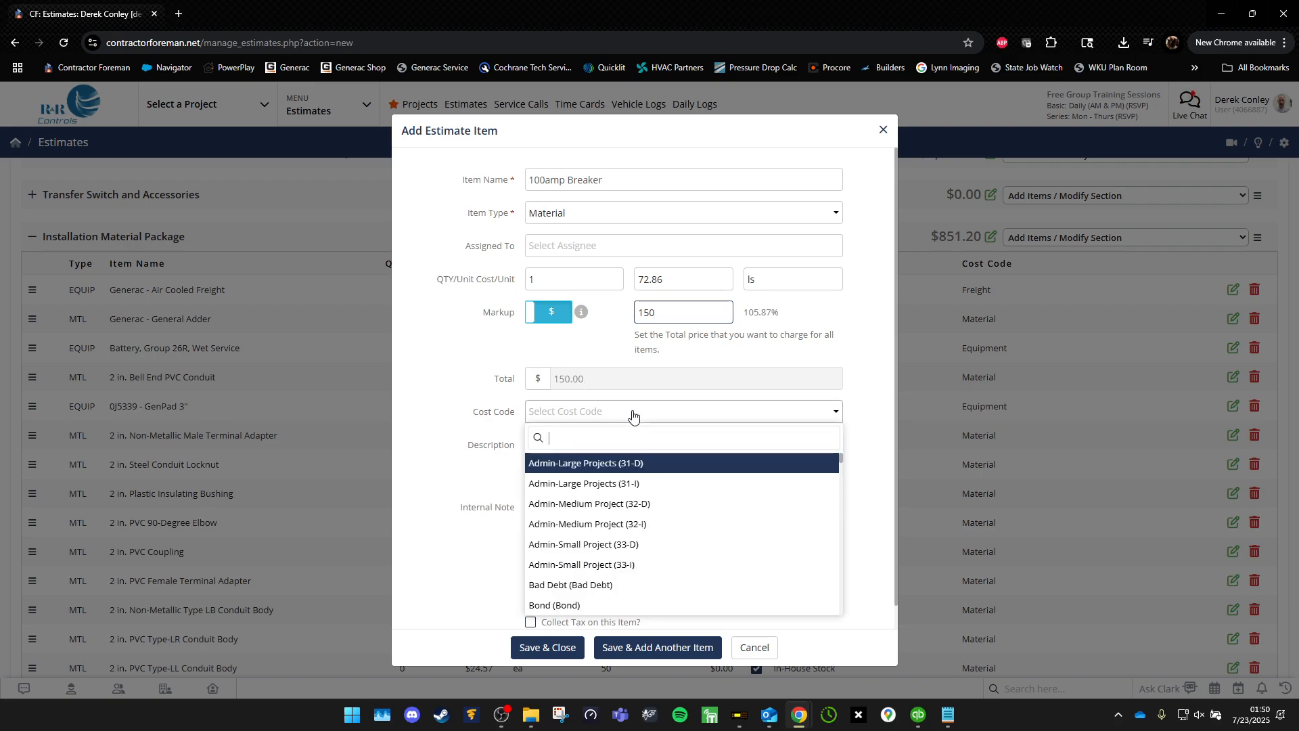
type("mat")
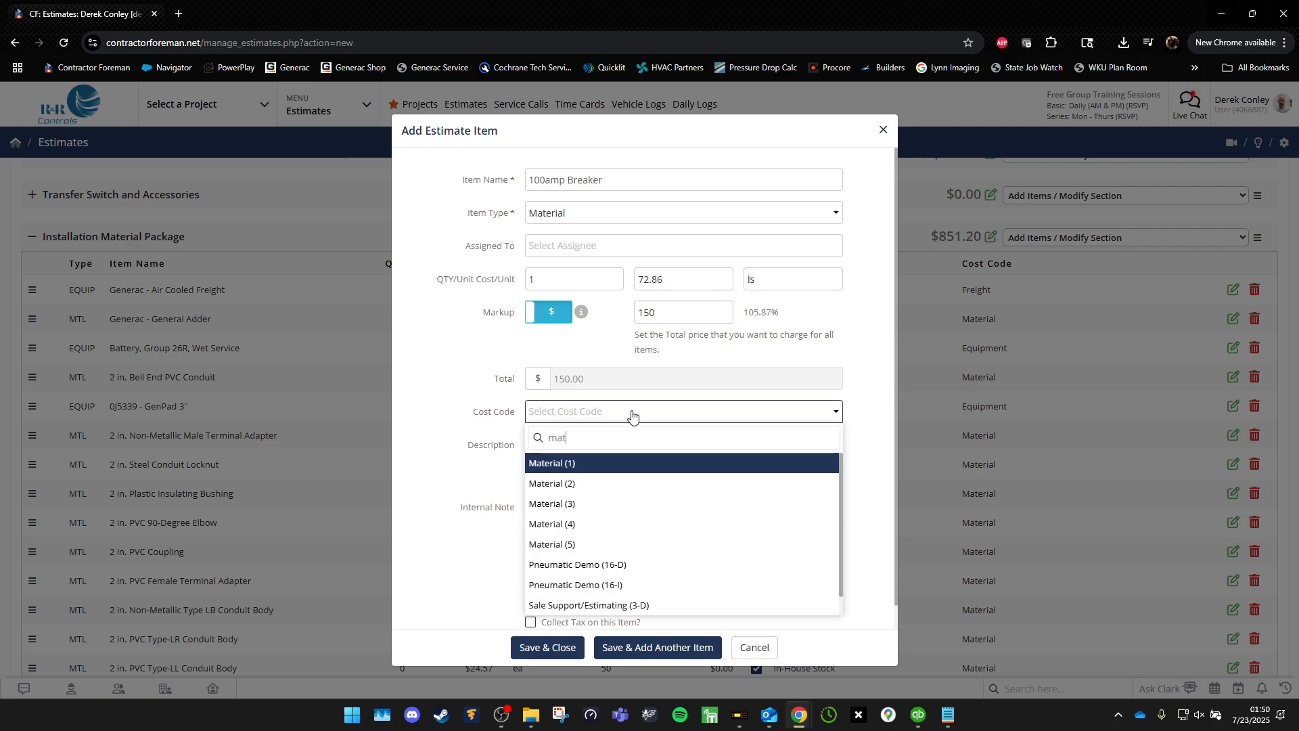
Give the breaker cost code Material (1), description '100amp General Electric Breaker', tax, and save.
left_click(573, 470)
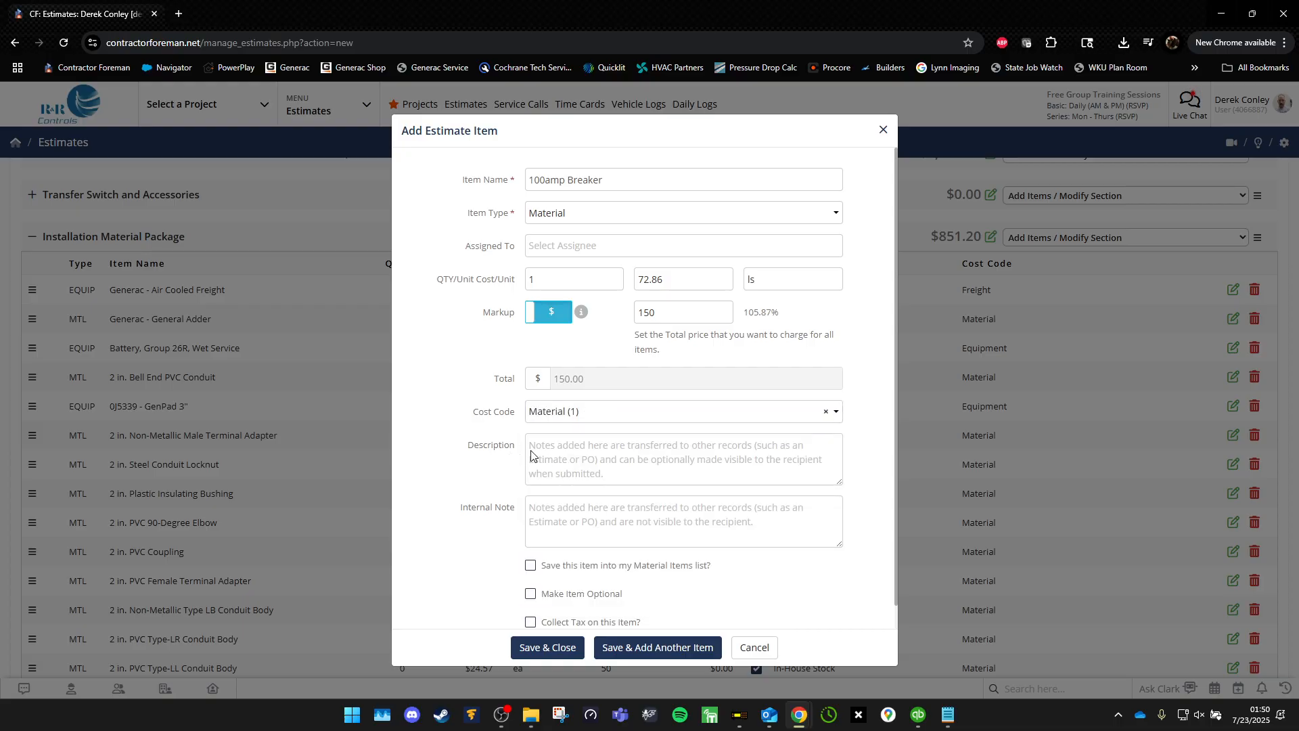
left_click(569, 450)
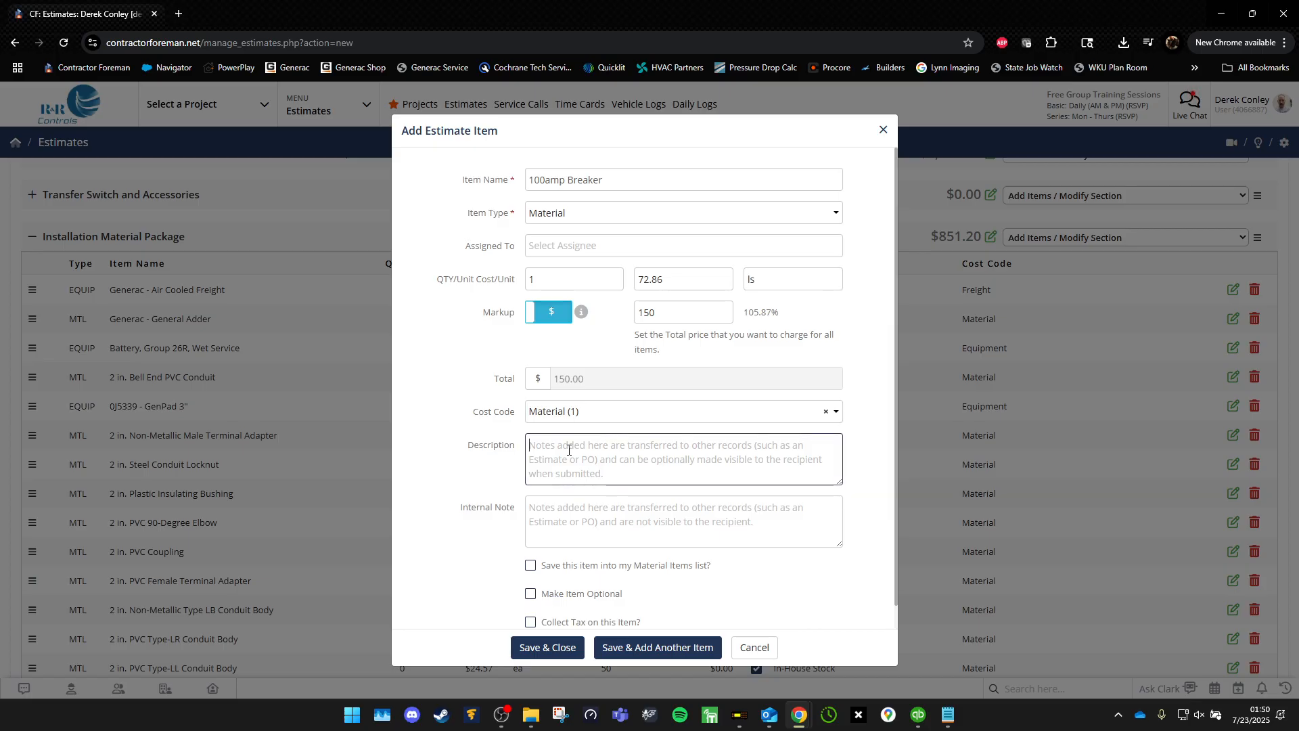
type("100amp ")
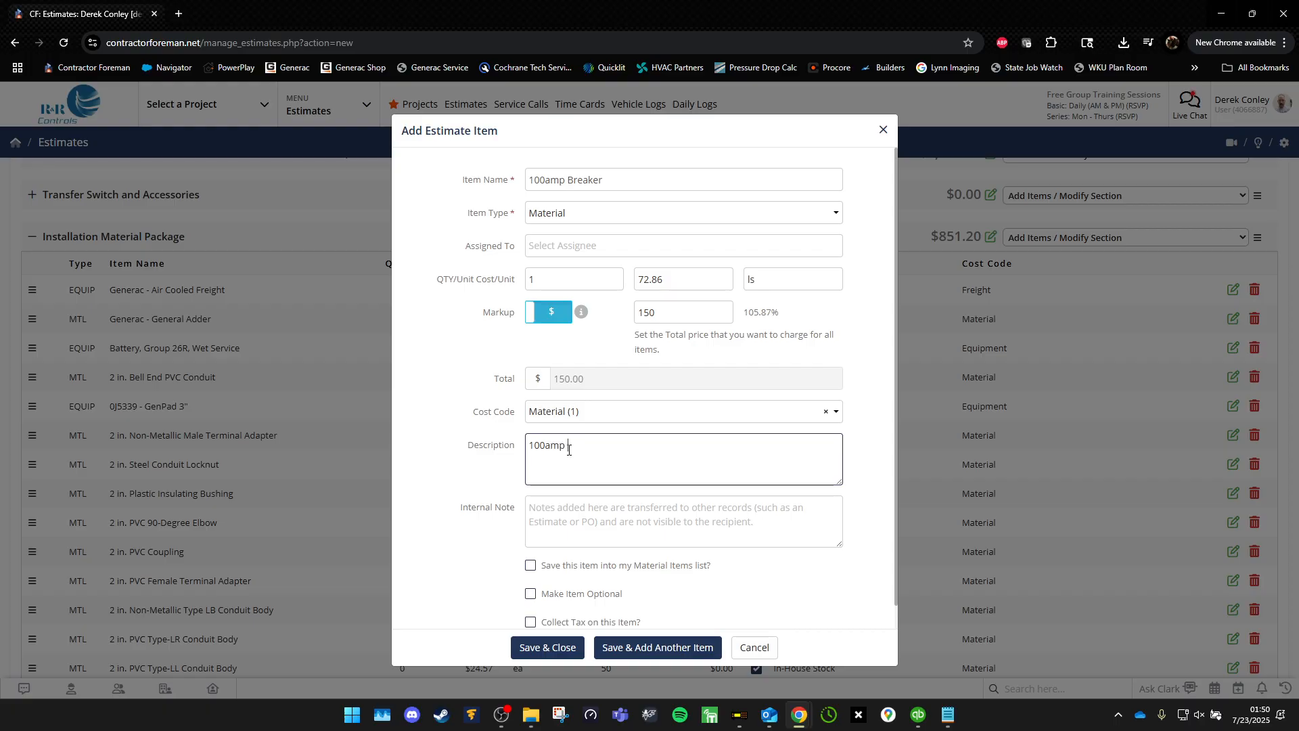
type("General Electric Breaker")
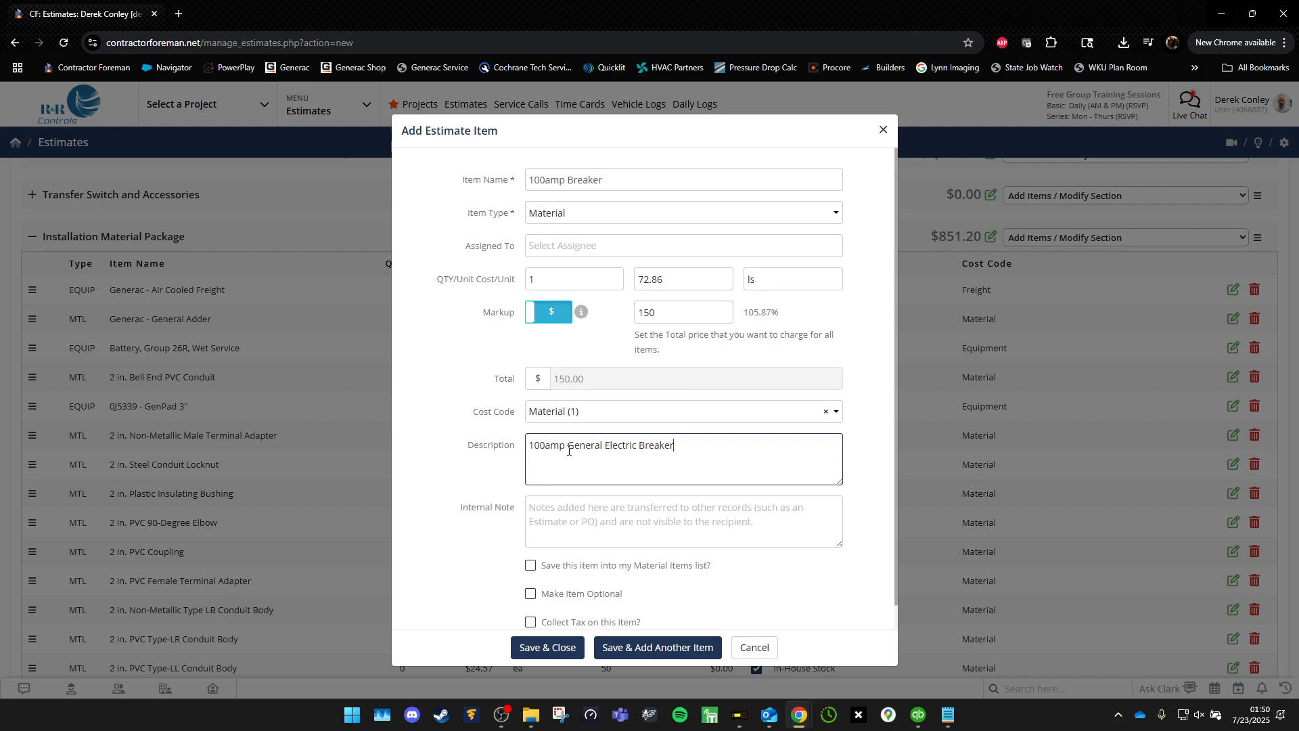
scroll(469, 517, "down", 1)
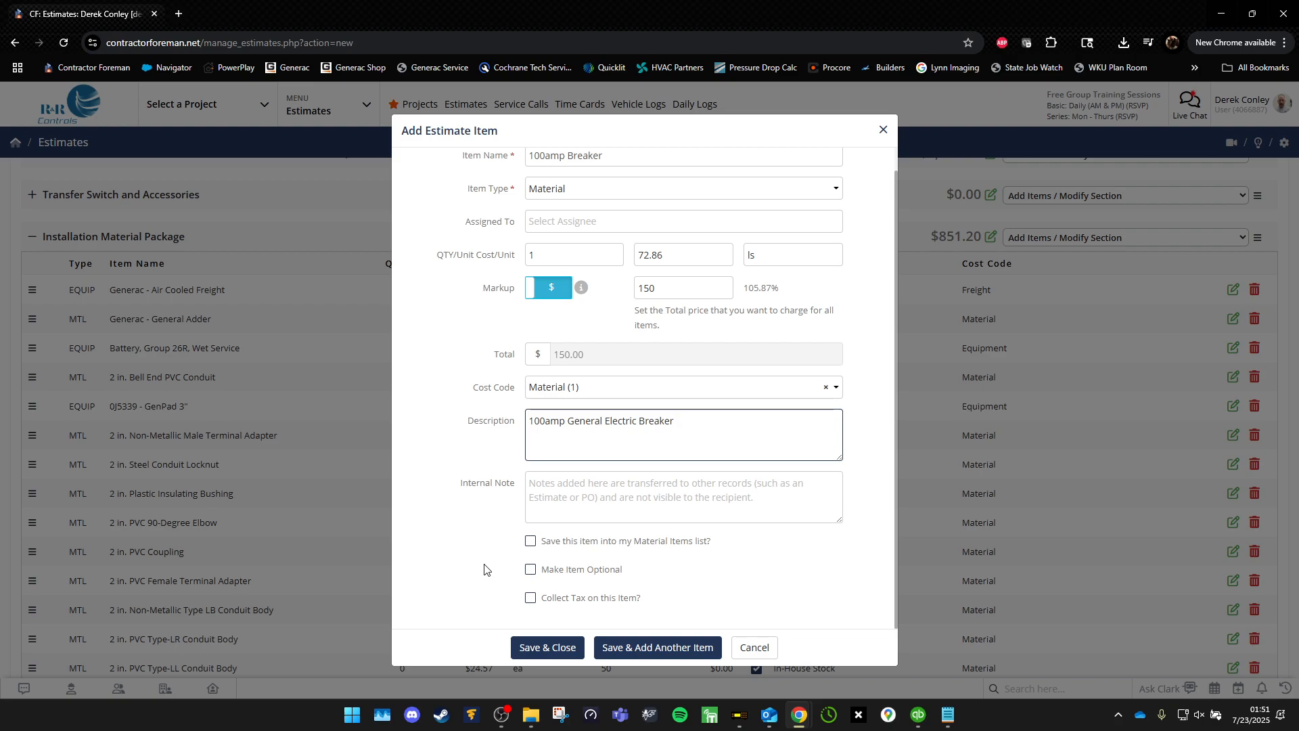
left_click(530, 601)
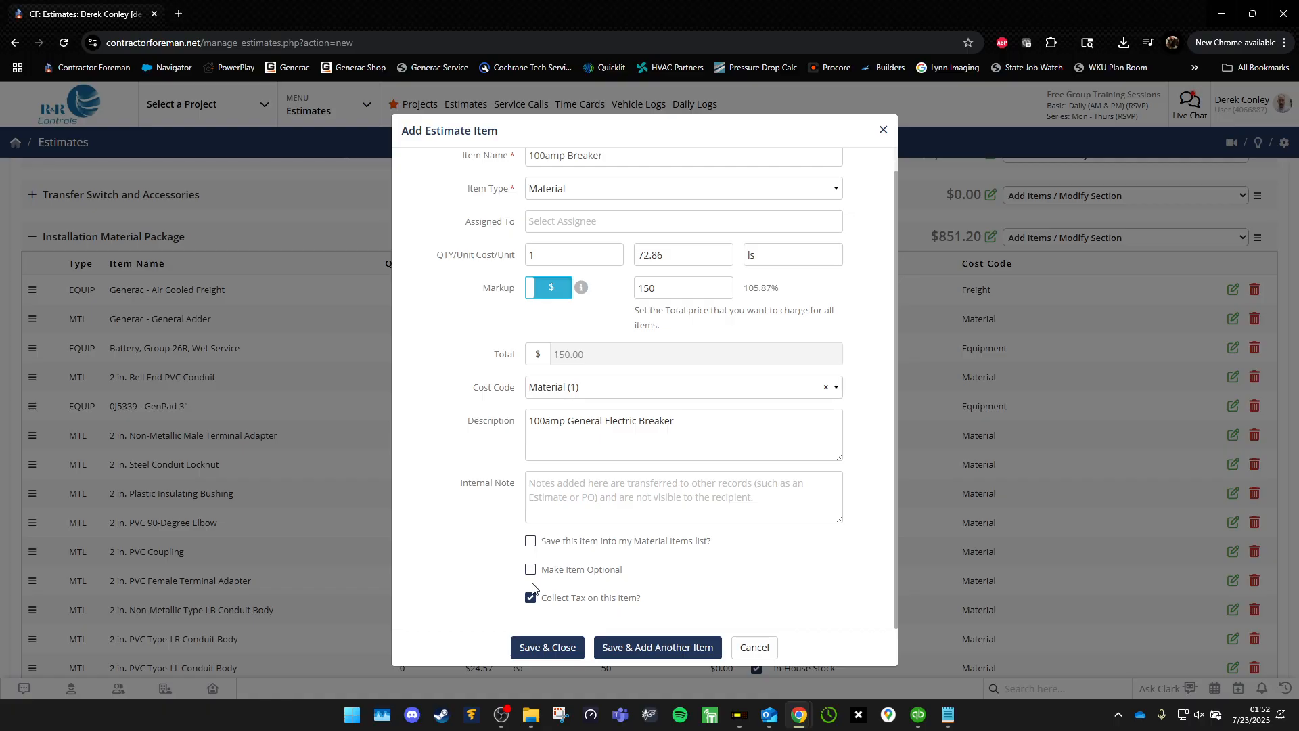
left_click(567, 644)
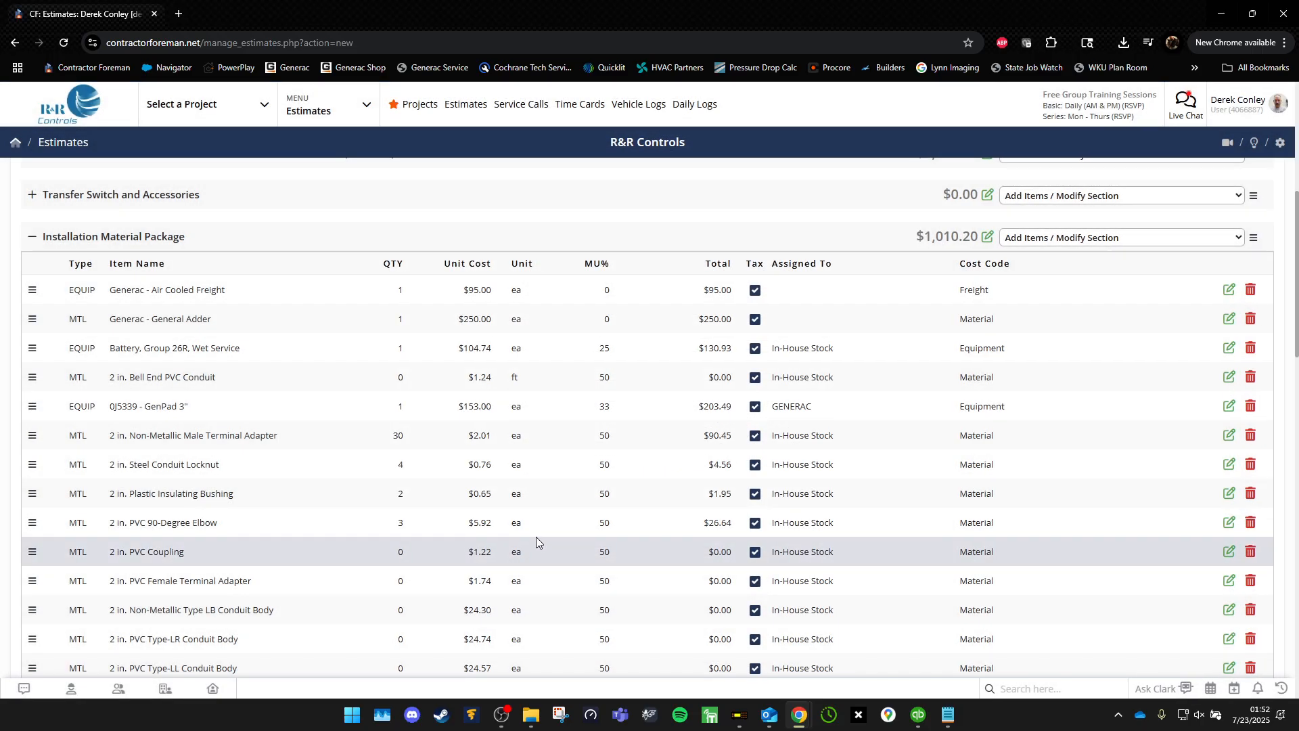
scroll(536, 537, "down", 7)
scroll(535, 541, "up", 10)
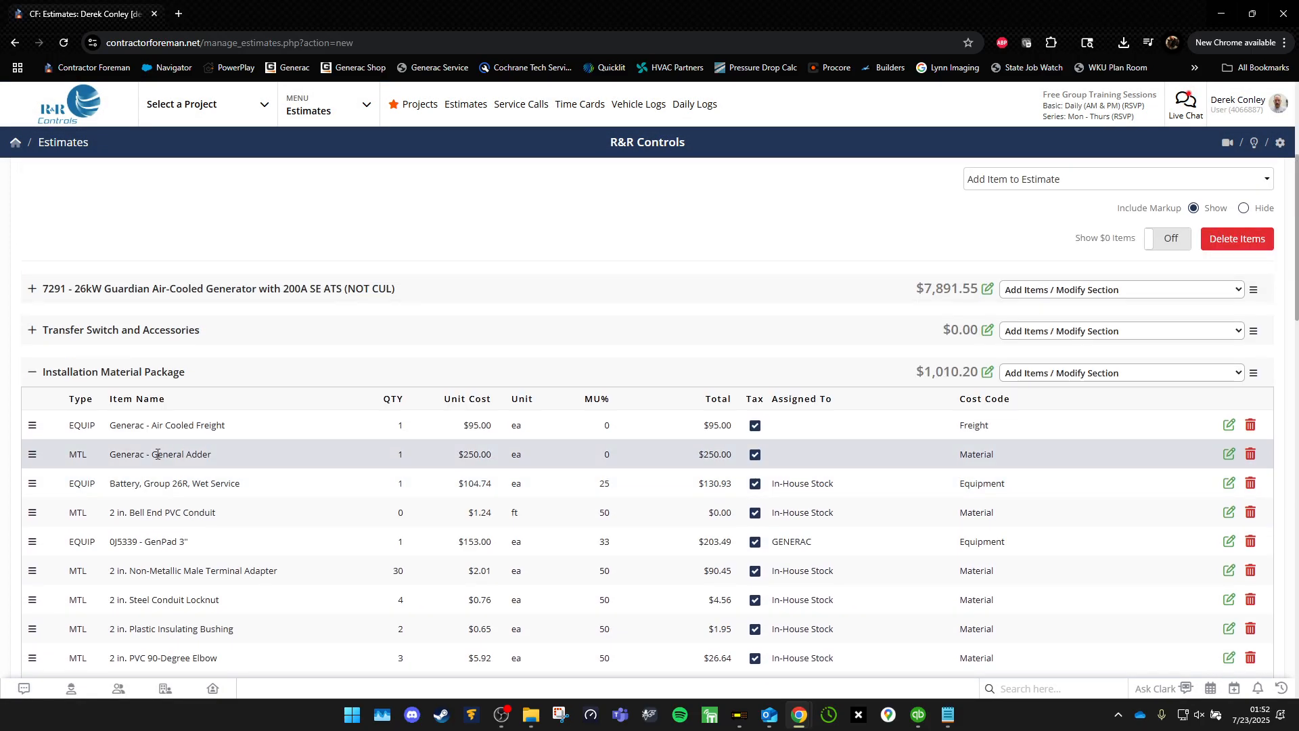
left_click(31, 373)
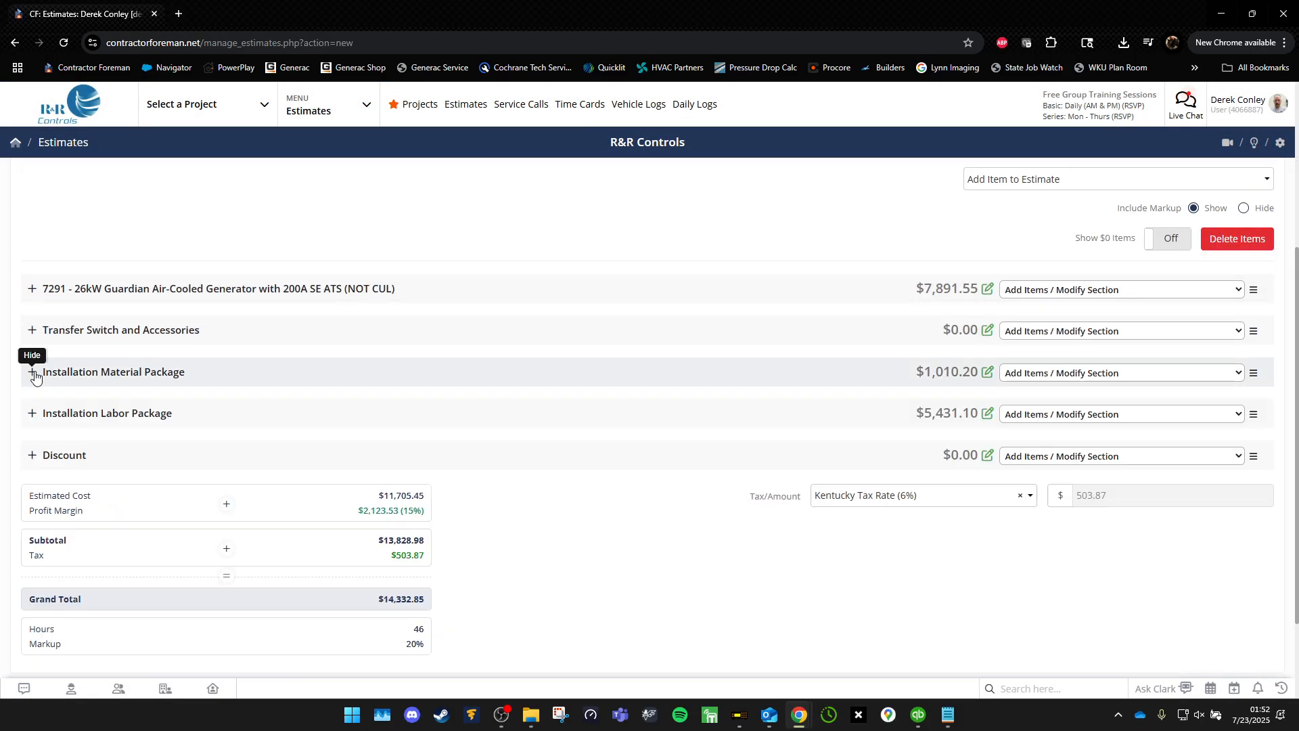
left_click(33, 417)
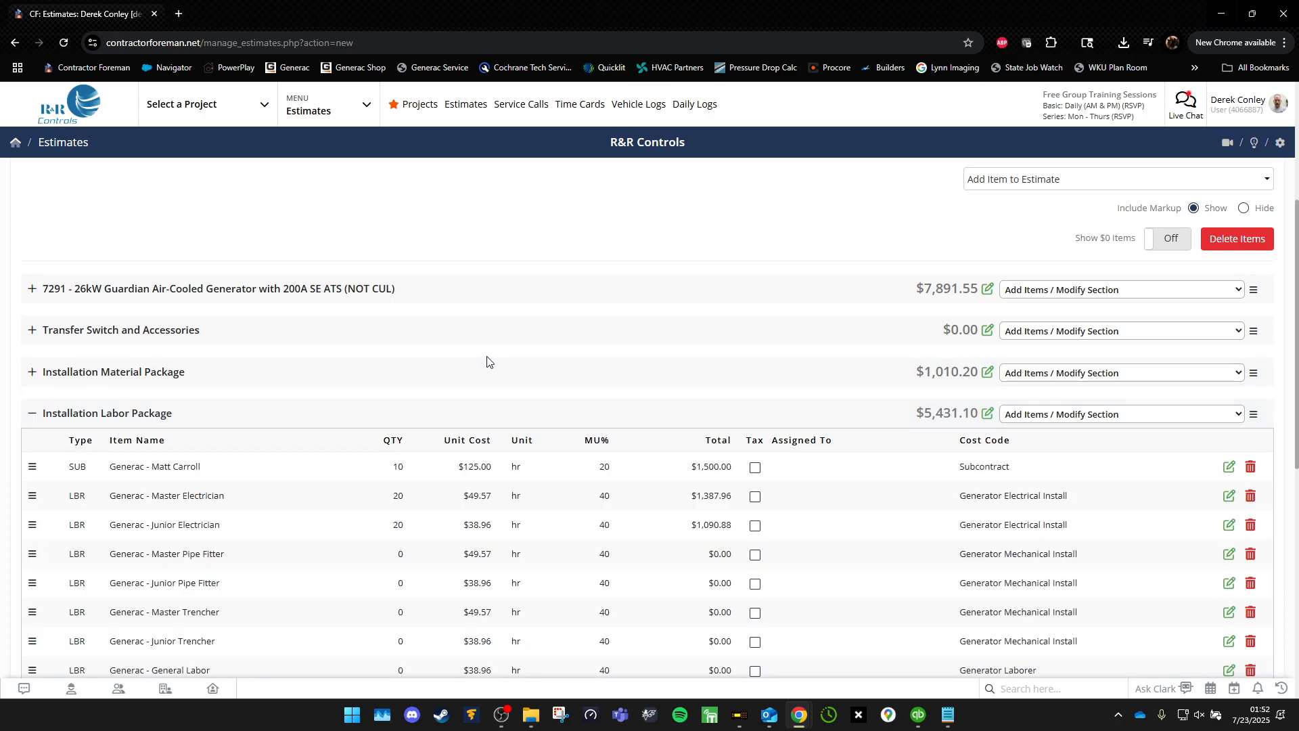
scroll(487, 360, "down", 1)
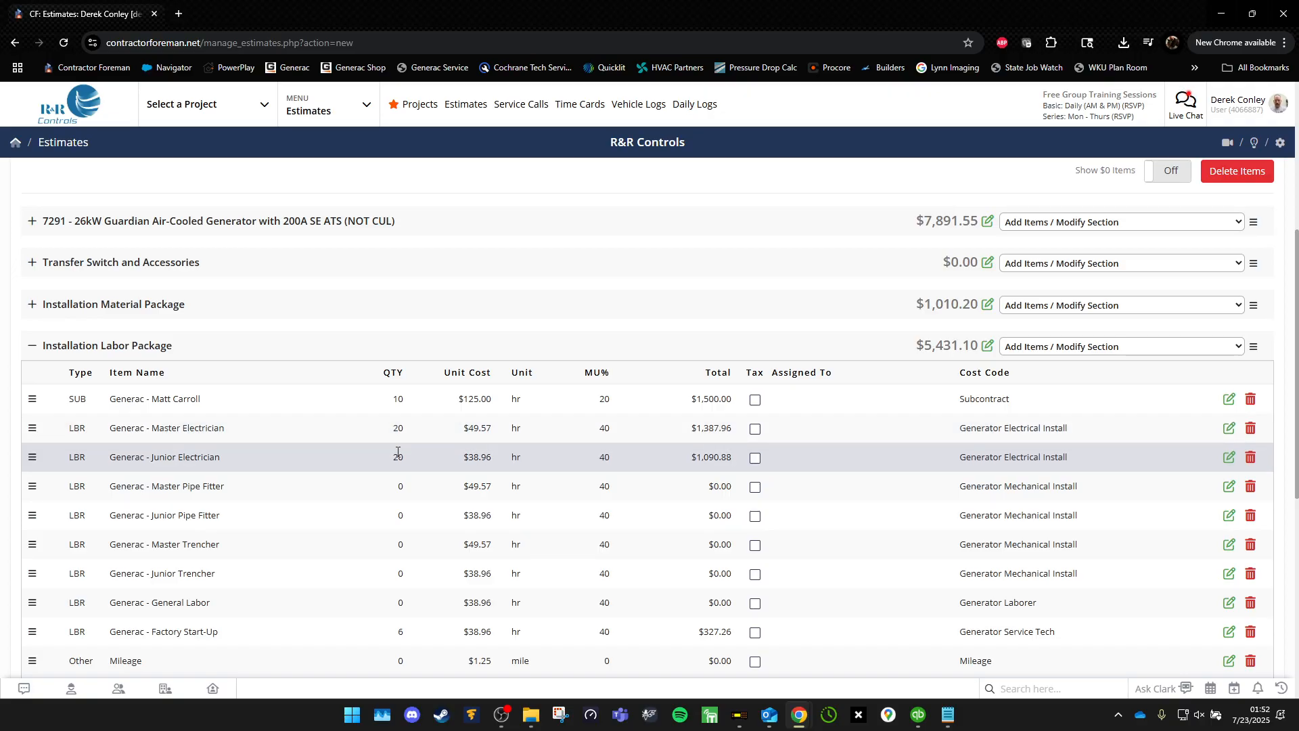
scroll(398, 452, "down", 3)
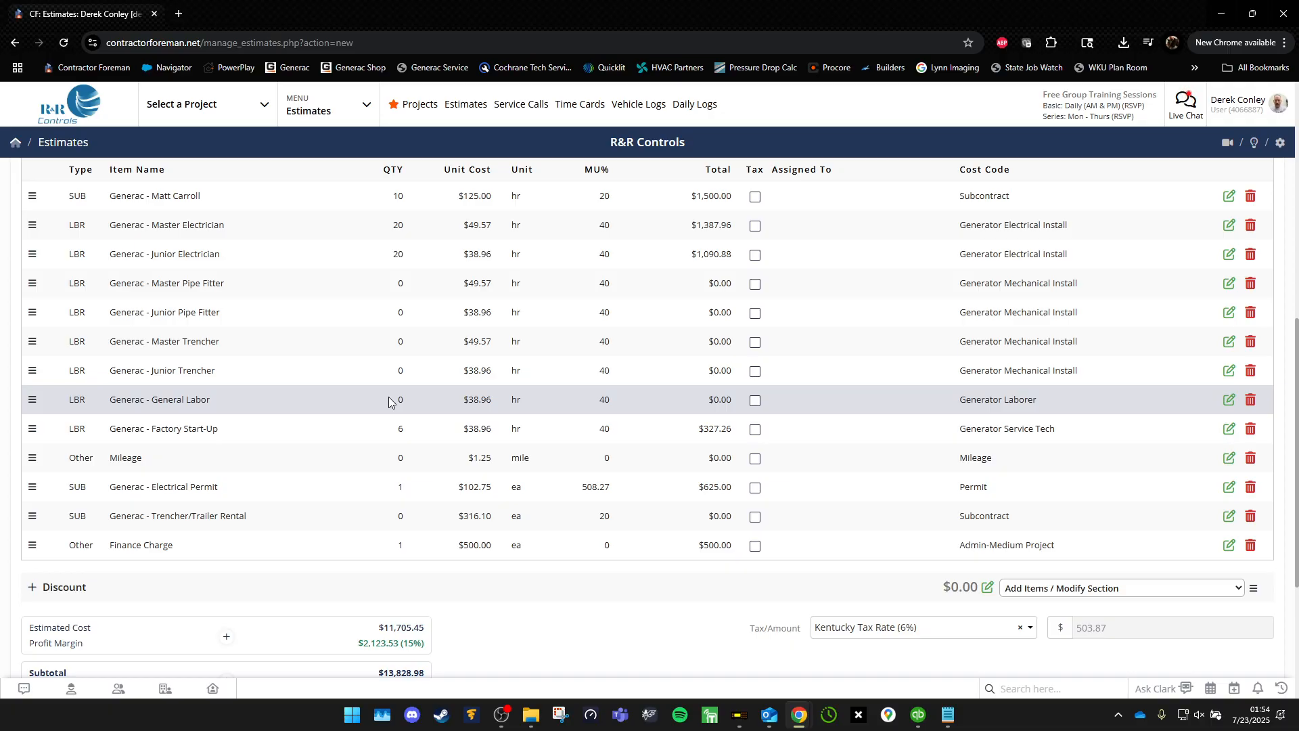
Change the Mileage line's quantity to 198.
left_click(399, 457)
type("198")
key("Return")
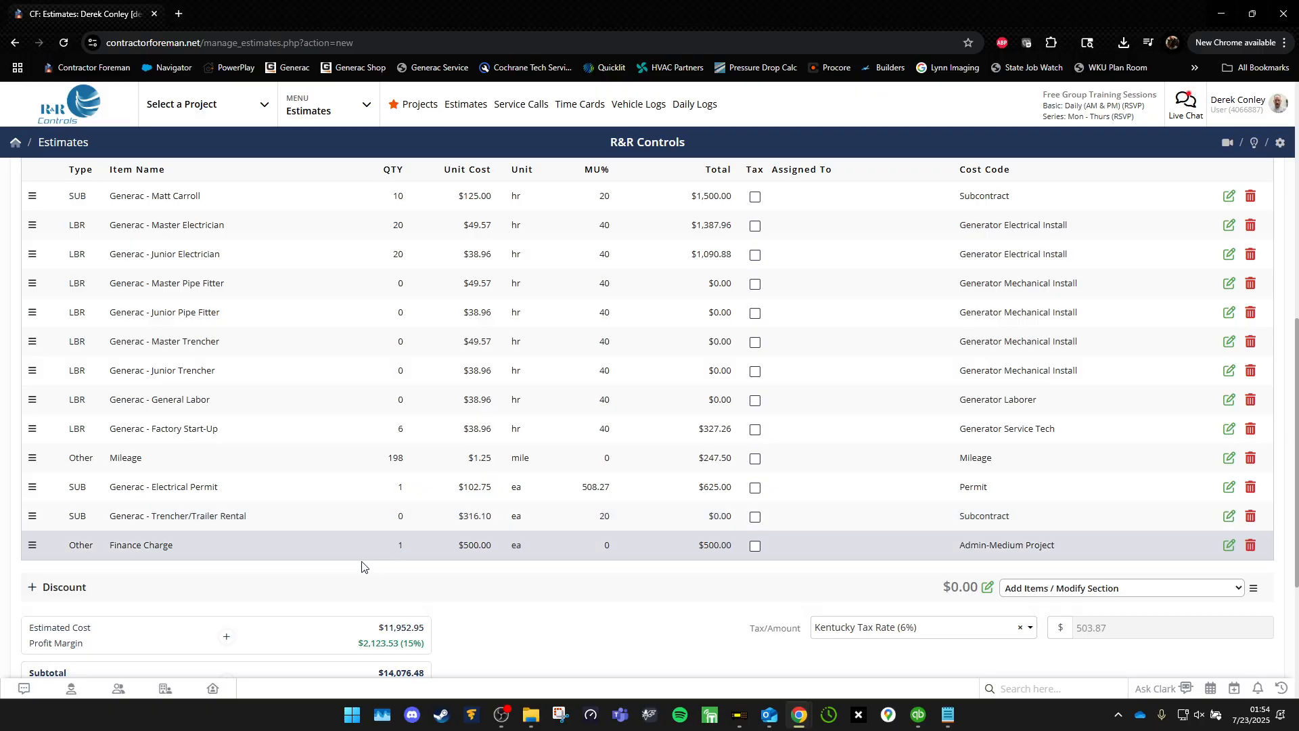
Save the estimate, declining to assign it to the customer's project.
scroll(530, 541, "up", 5)
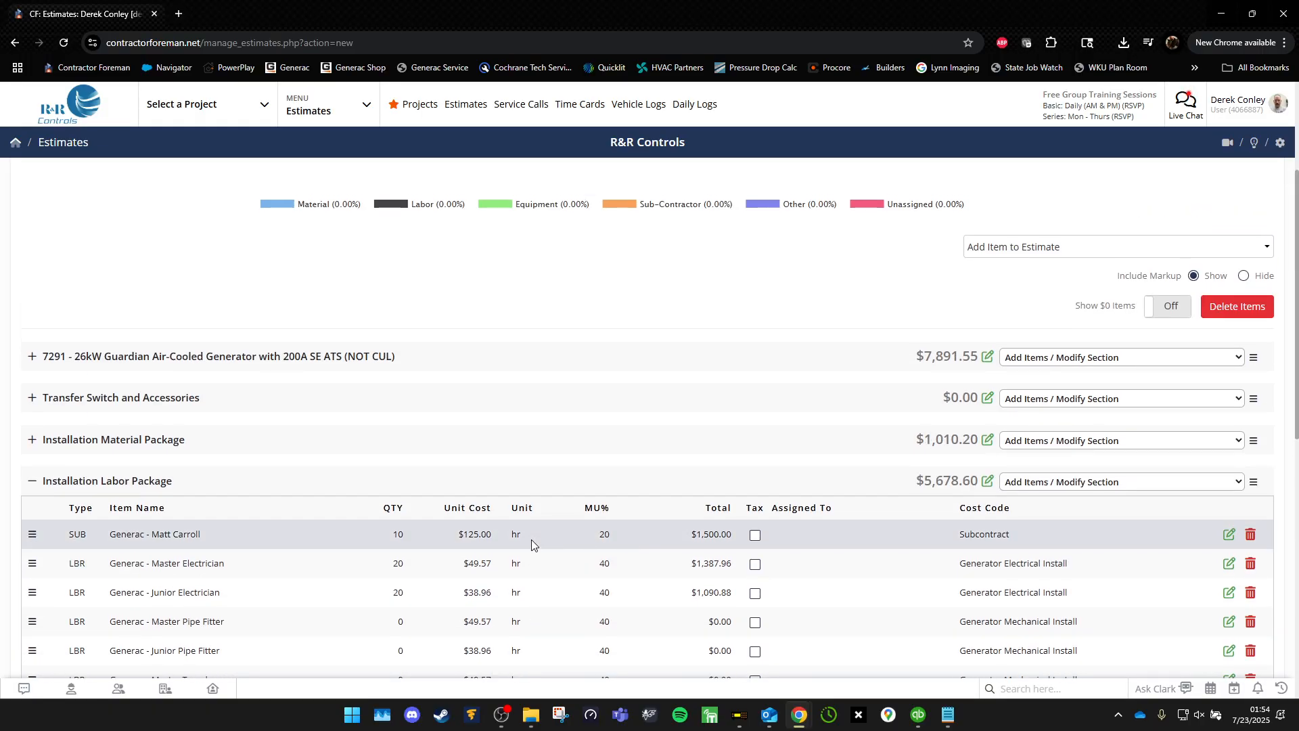
scroll(598, 513, "down", 15)
left_click(590, 608)
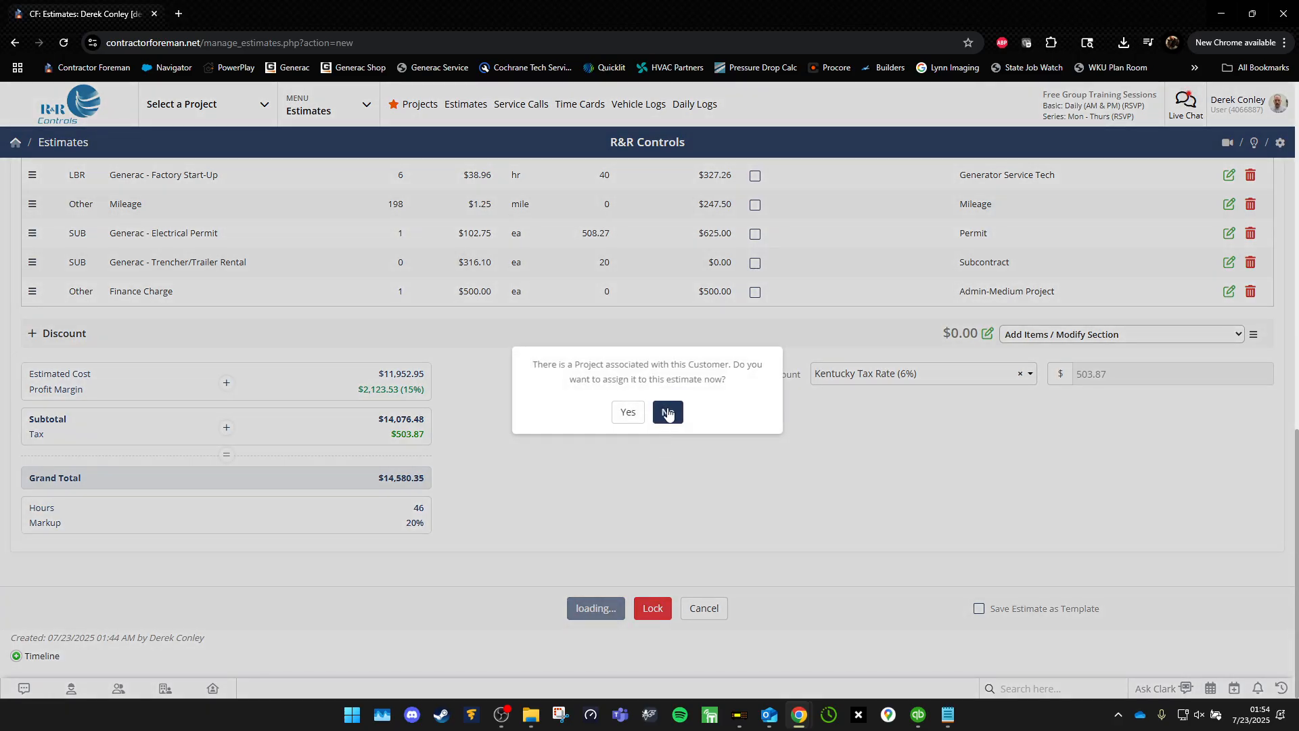
left_click(668, 412)
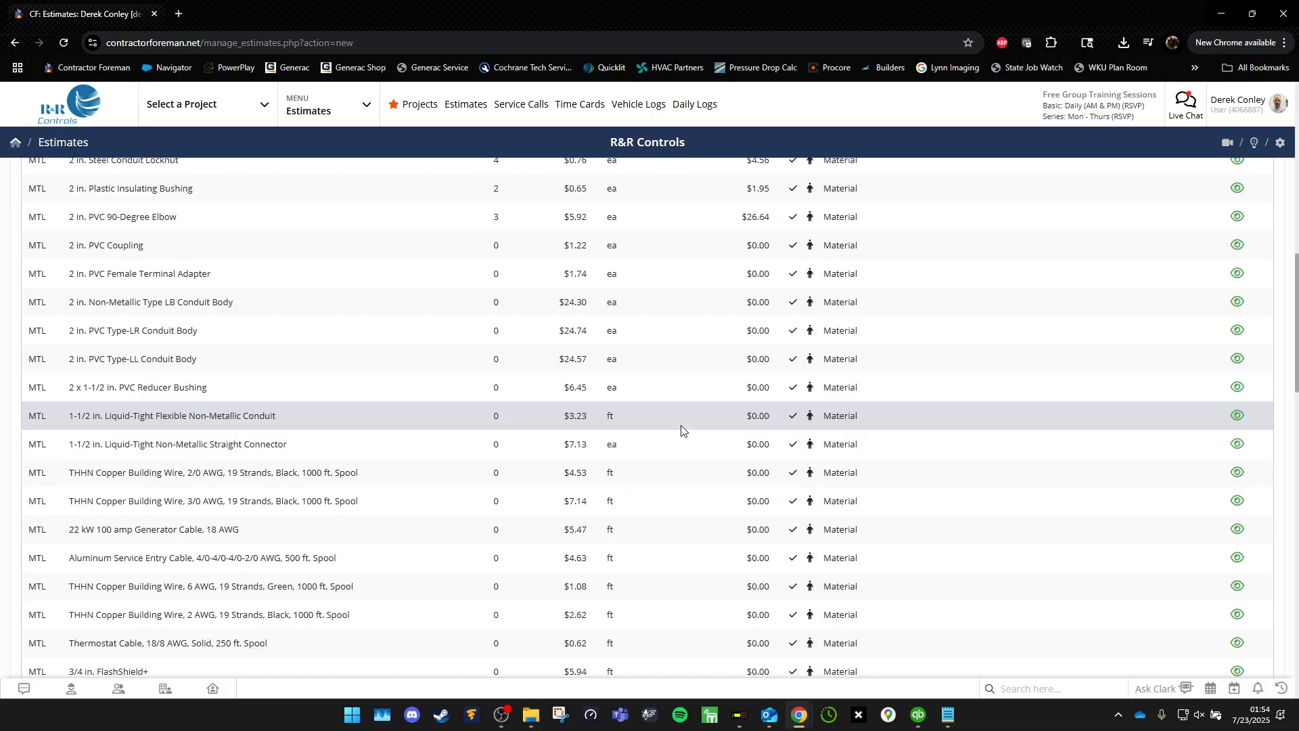
scroll(681, 431, "up", 15)
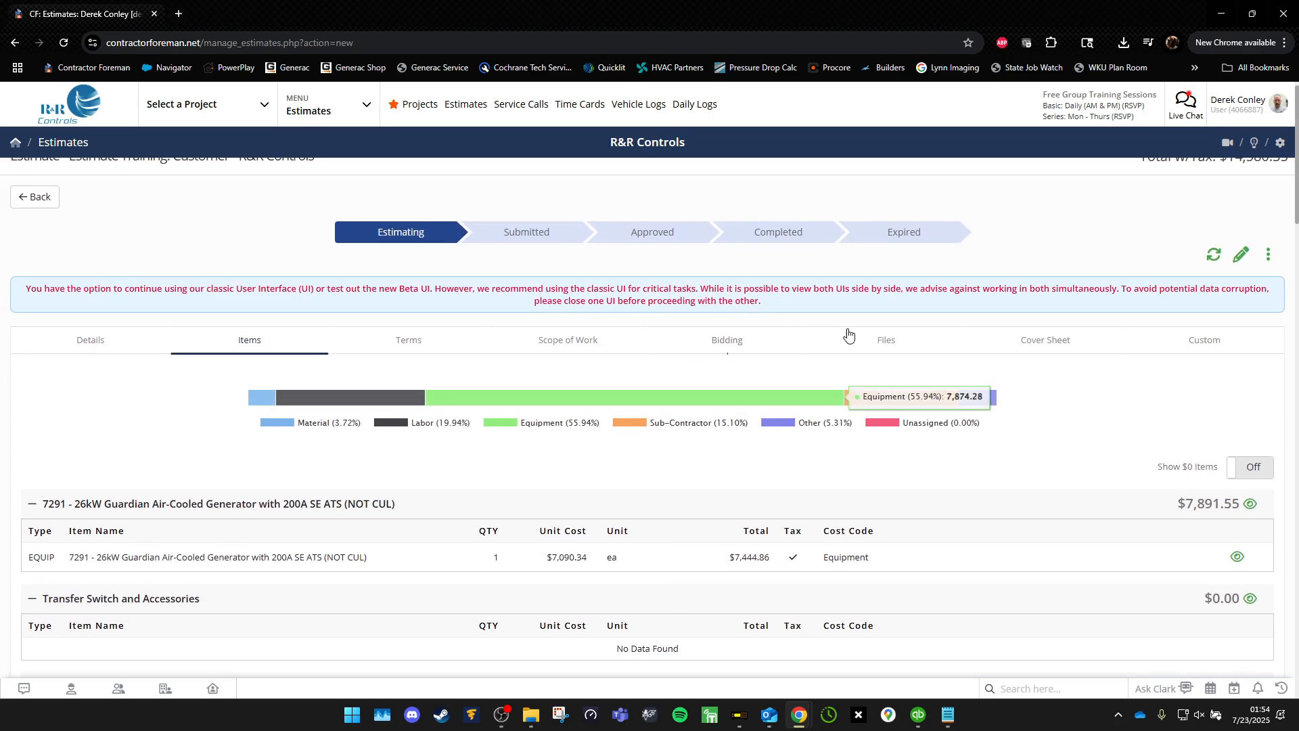
Read through the estimate's Terms and Scope of Work, then show its empty Bidding tab.
left_click(409, 347)
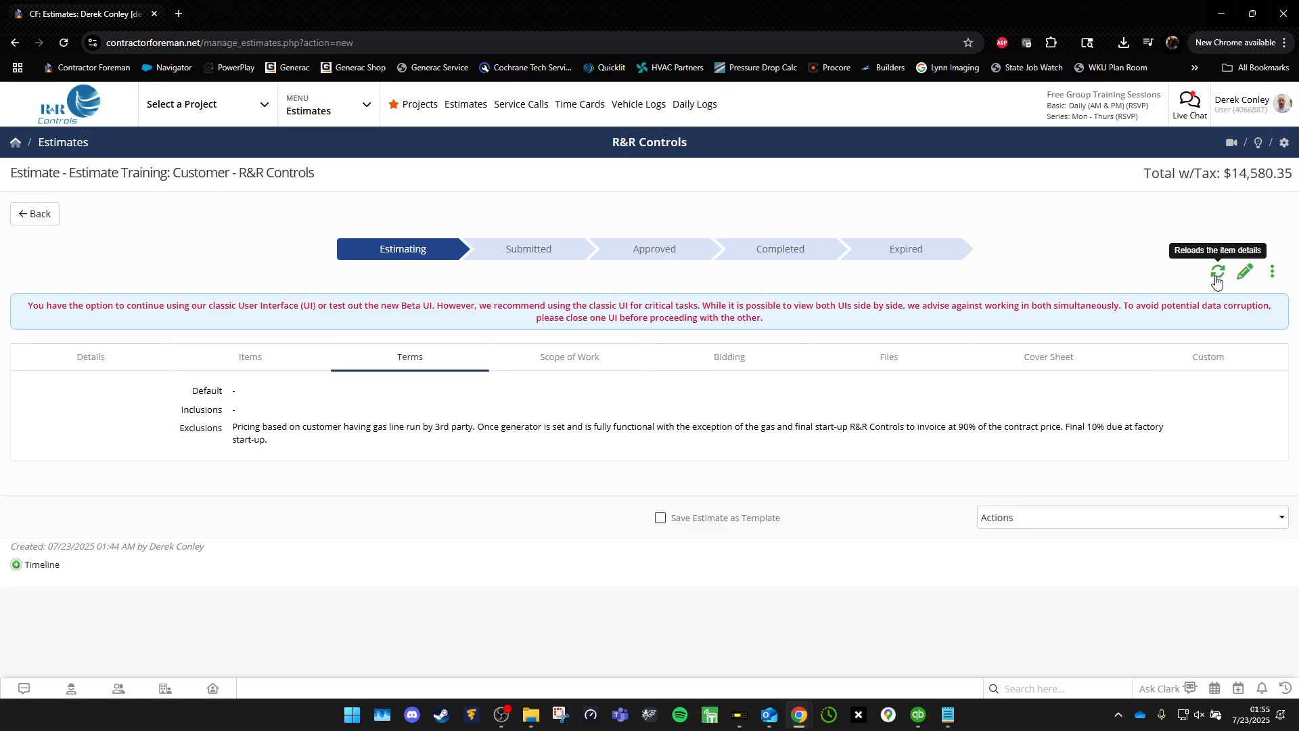
left_click(572, 357)
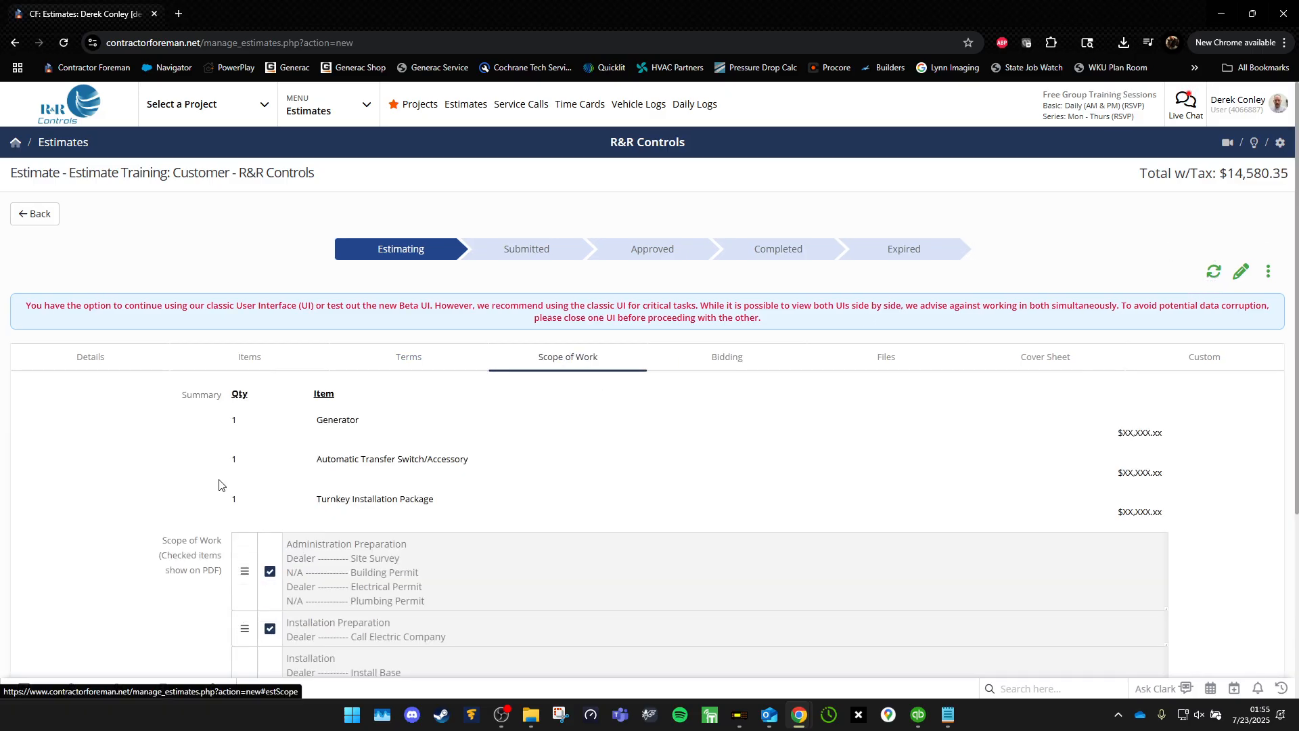
scroll(84, 506, "down", 2)
scroll(84, 506, "down", 2)
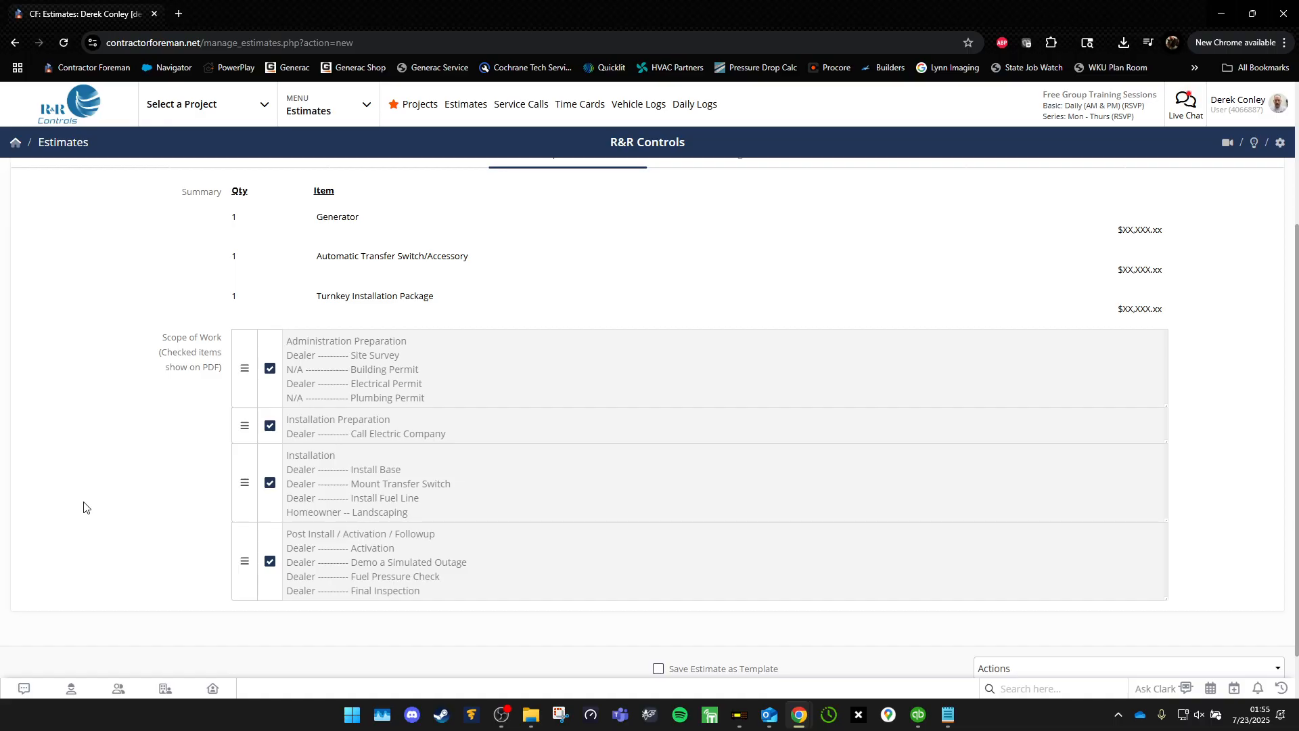
scroll(122, 479, "up", 3)
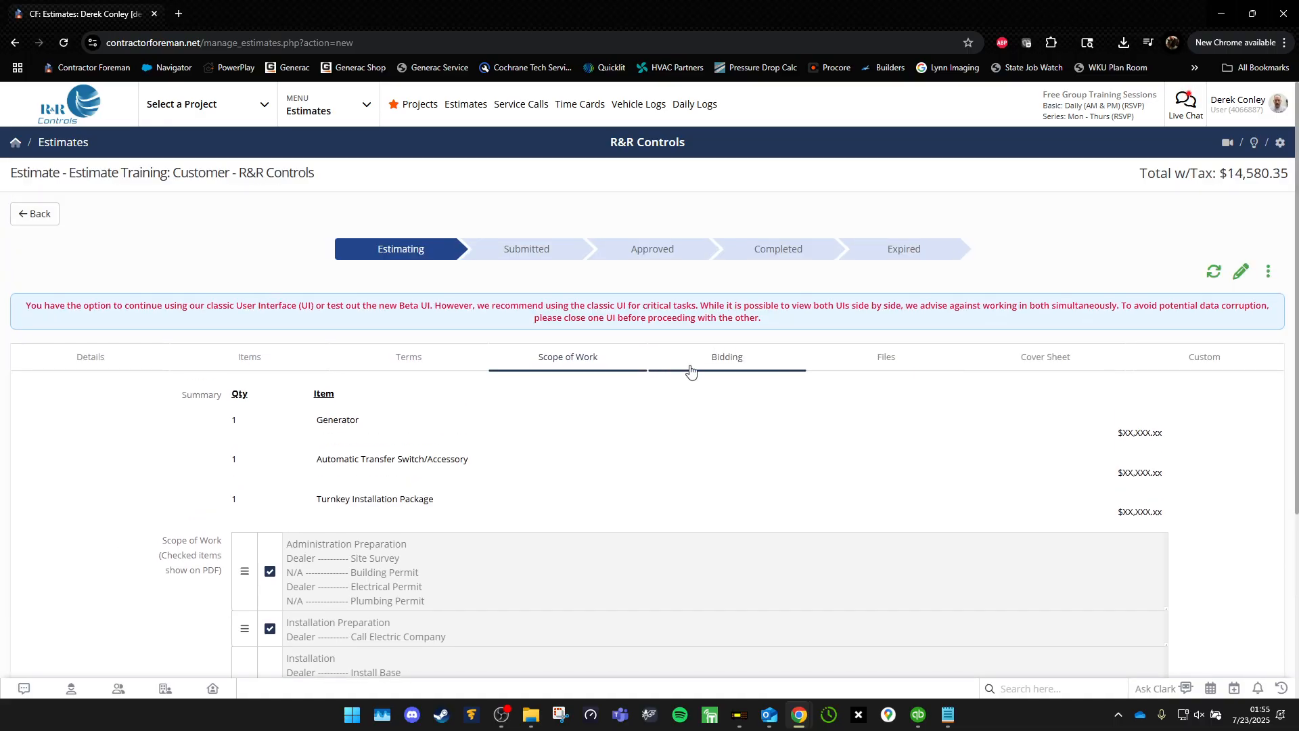
left_click(719, 359)
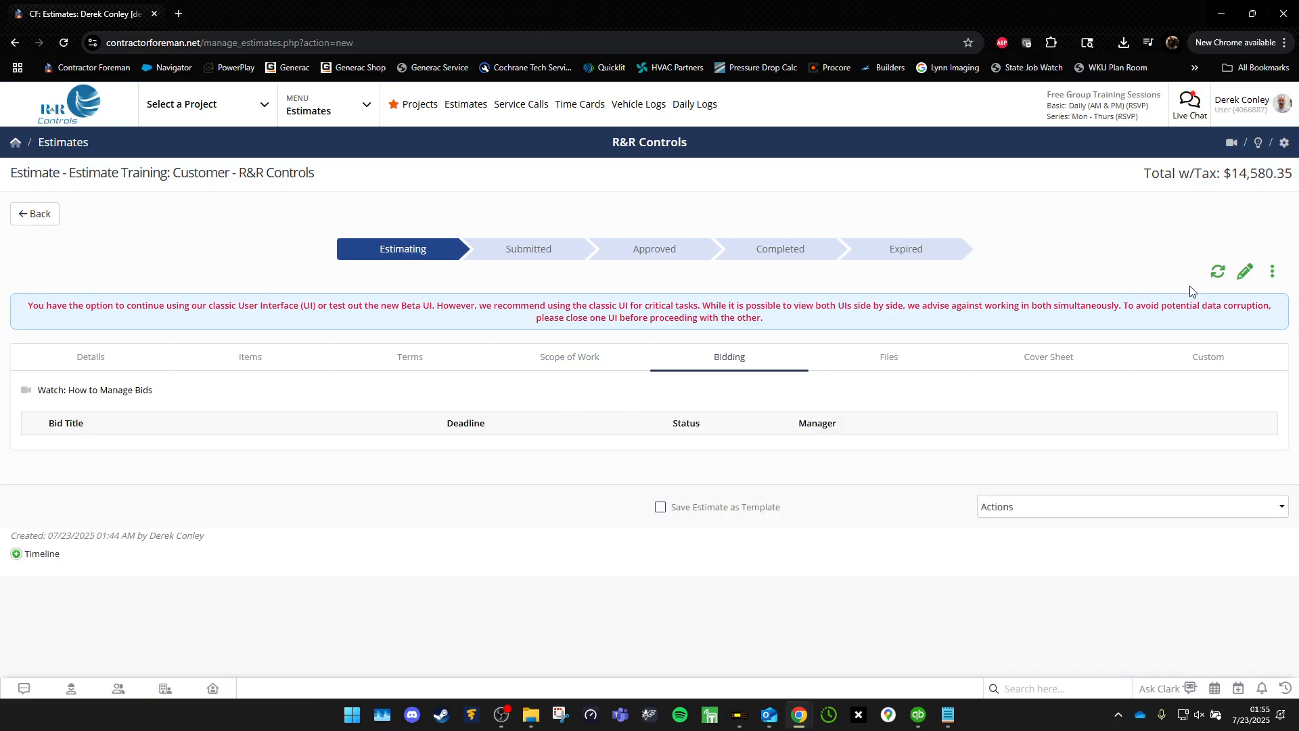
Create a bid package titled 'Electrical Install' due July 25, keeping status Draft.
left_click(1244, 272)
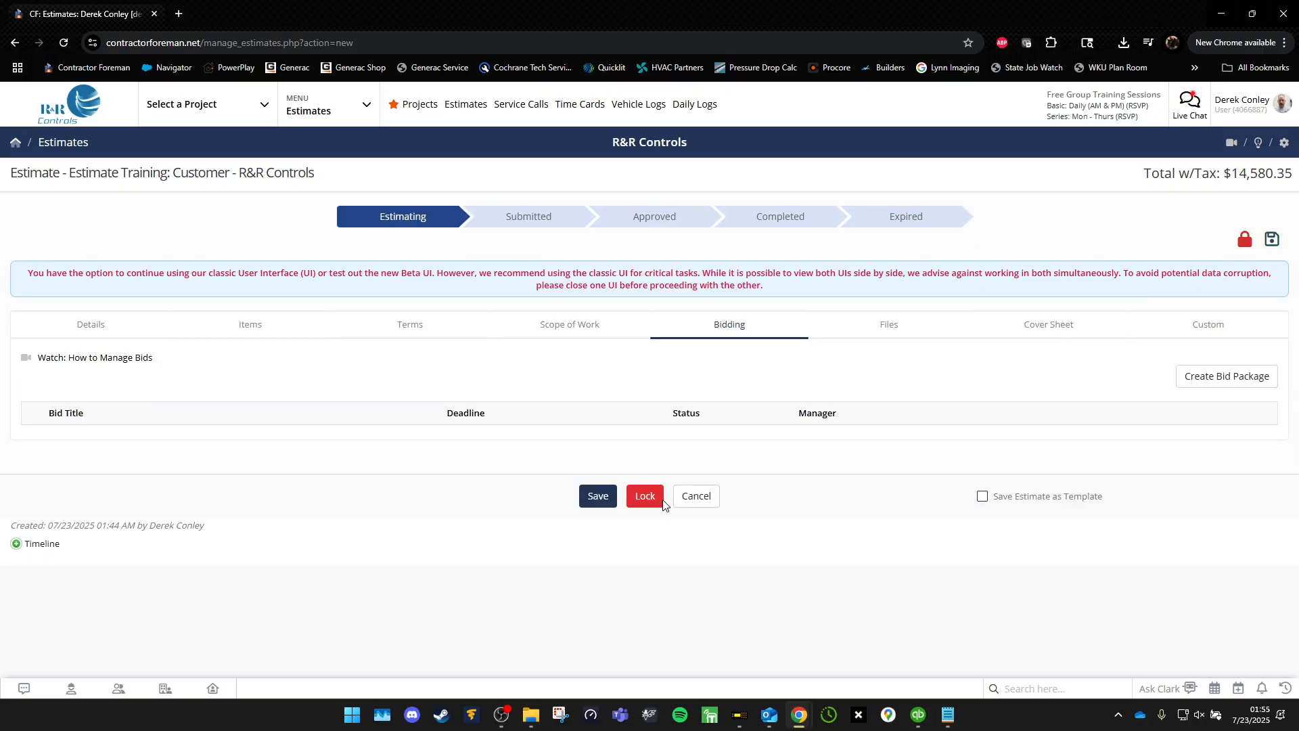
left_click(1213, 381)
left_click(556, 206)
type("Elec")
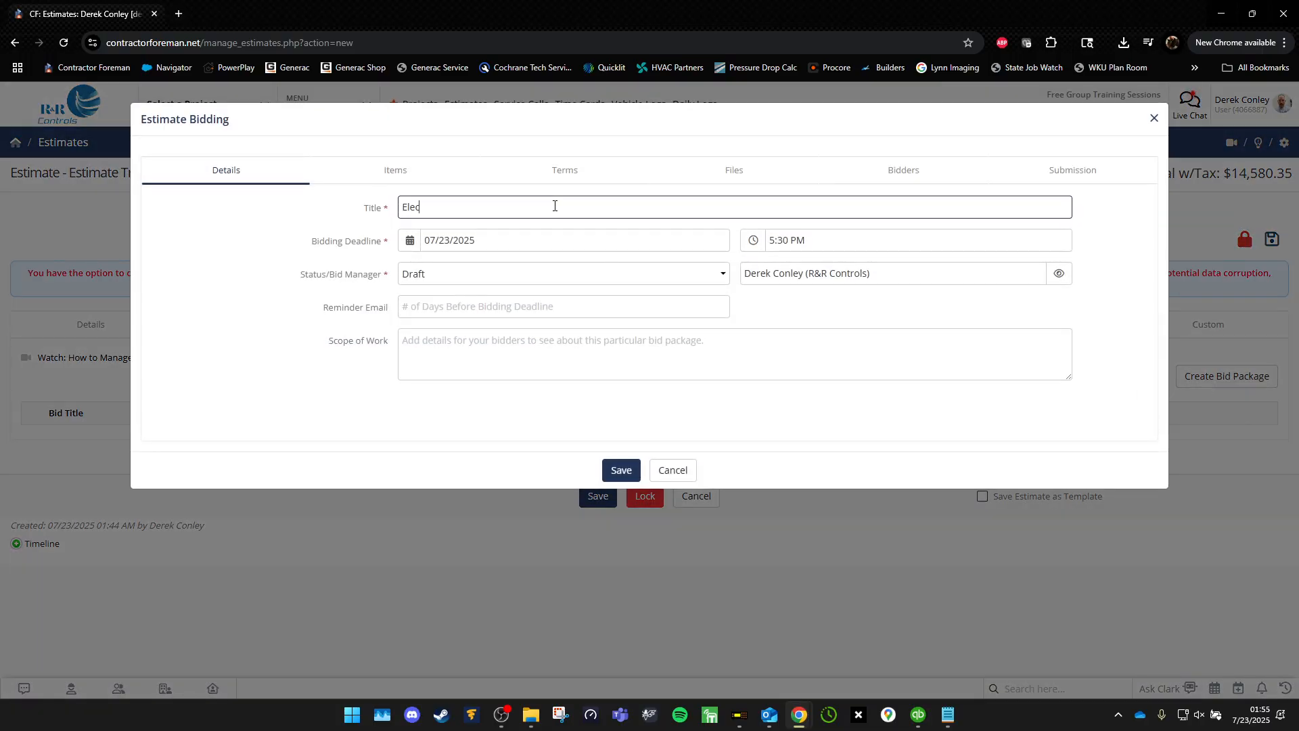
type("trical Install")
left_click(521, 242)
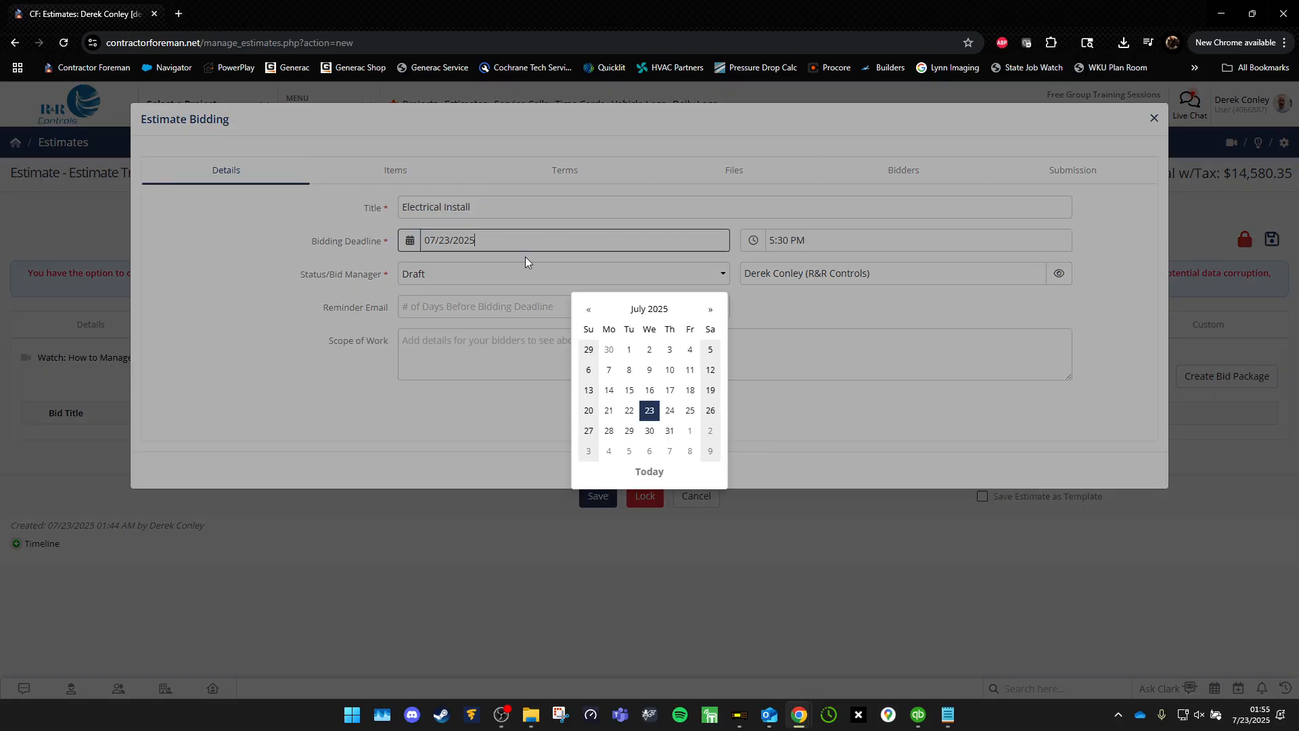
left_click(690, 412)
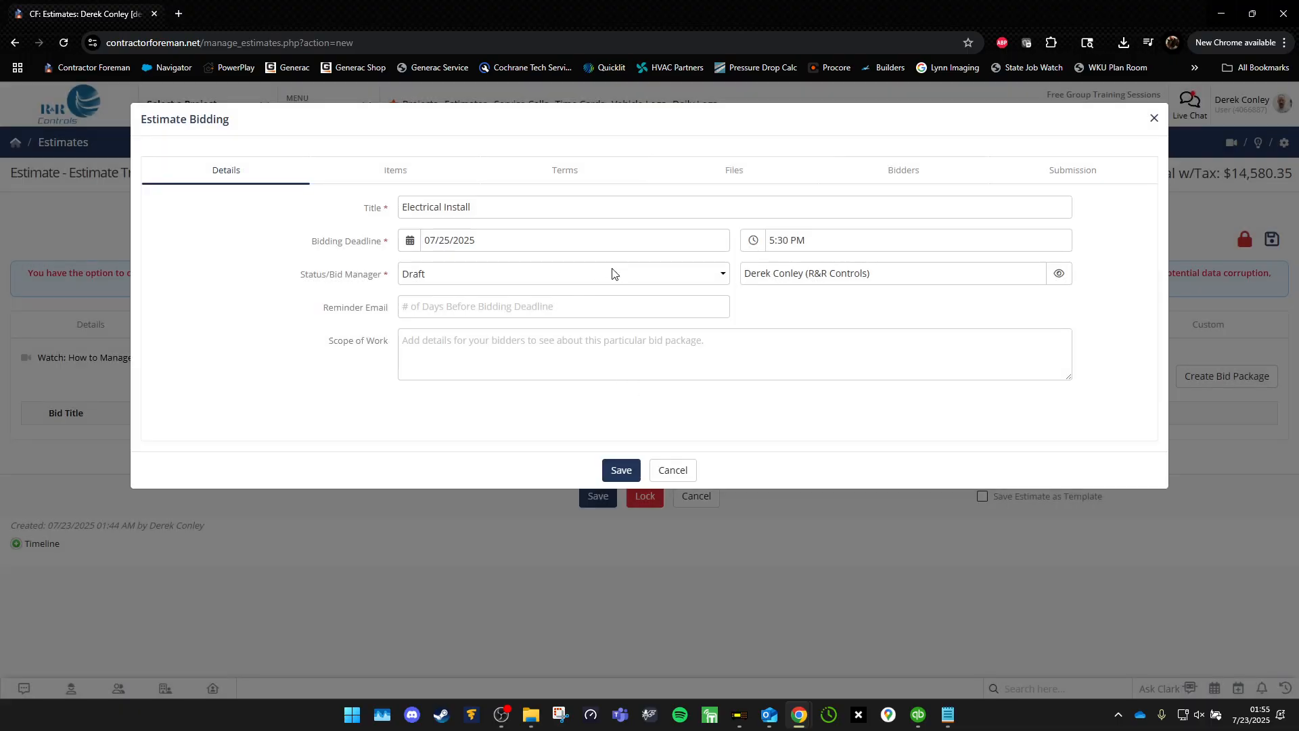
left_click(664, 273)
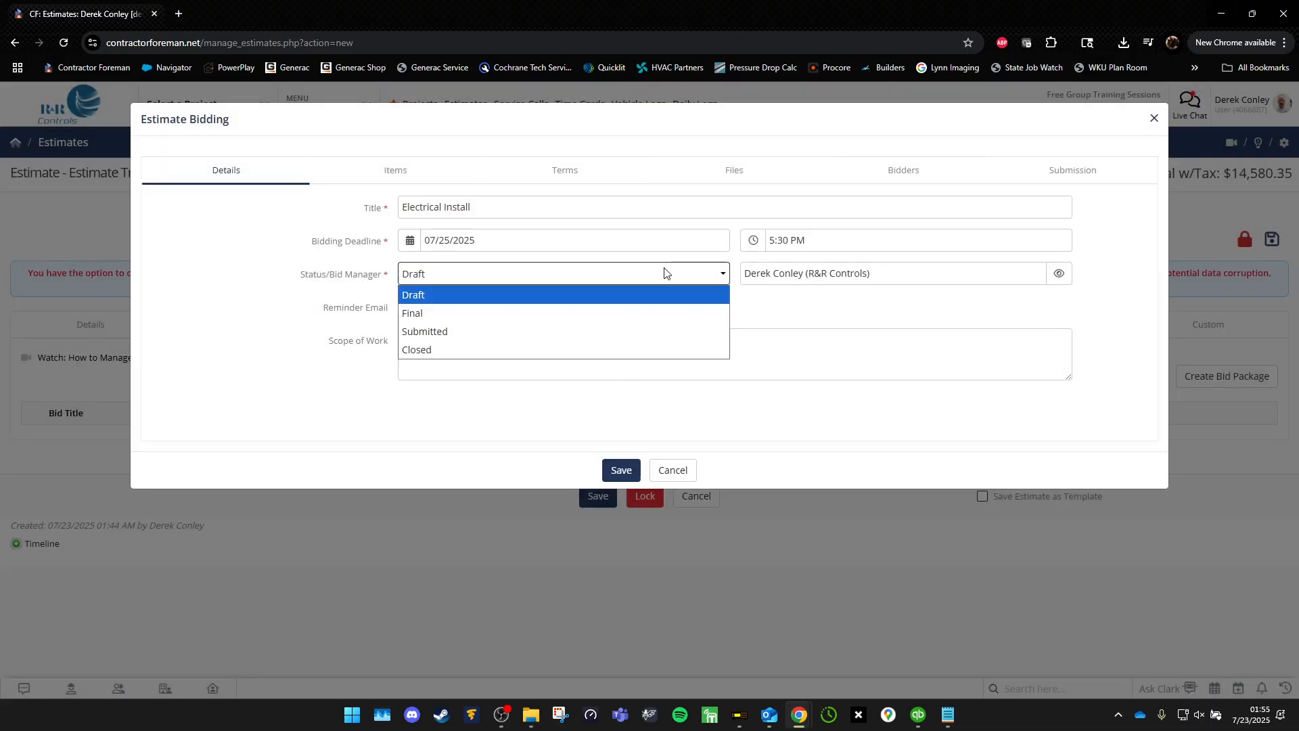
left_click(803, 313)
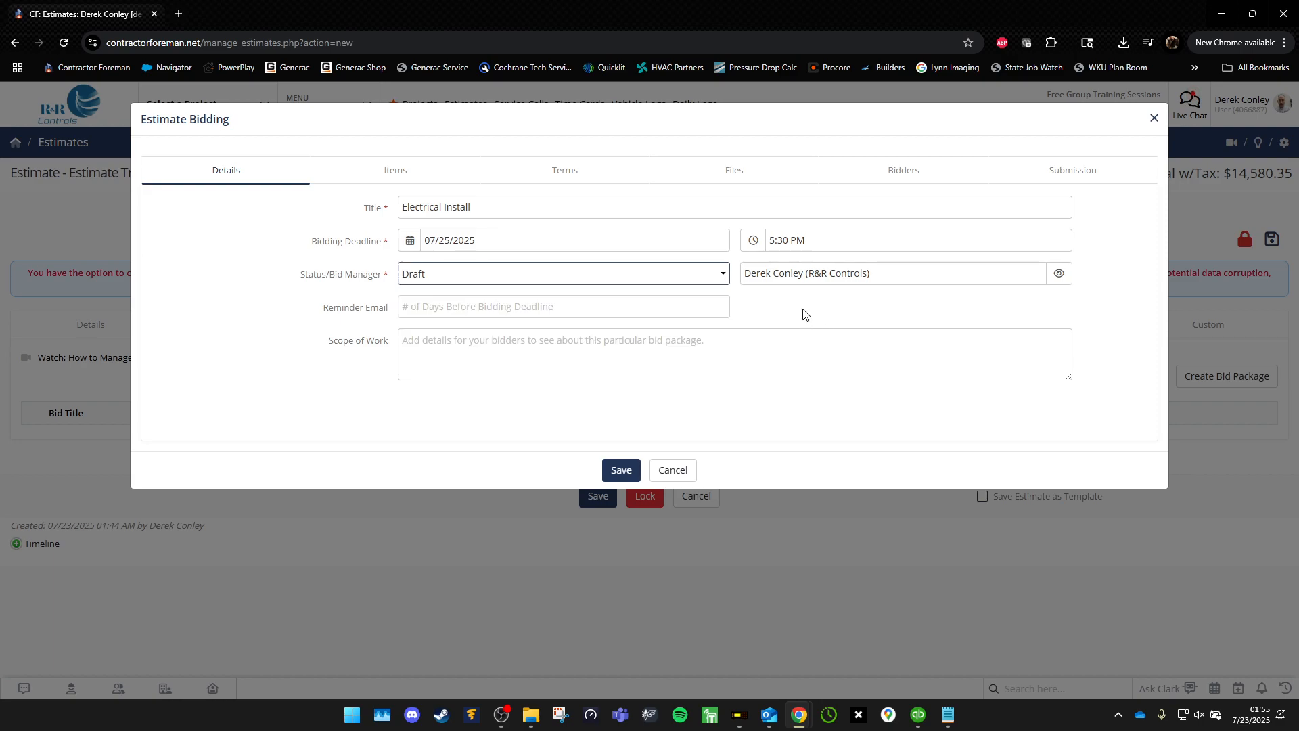
Browse the estimate items for the package's Items list, adding none.
left_click(405, 177)
left_click(1110, 204)
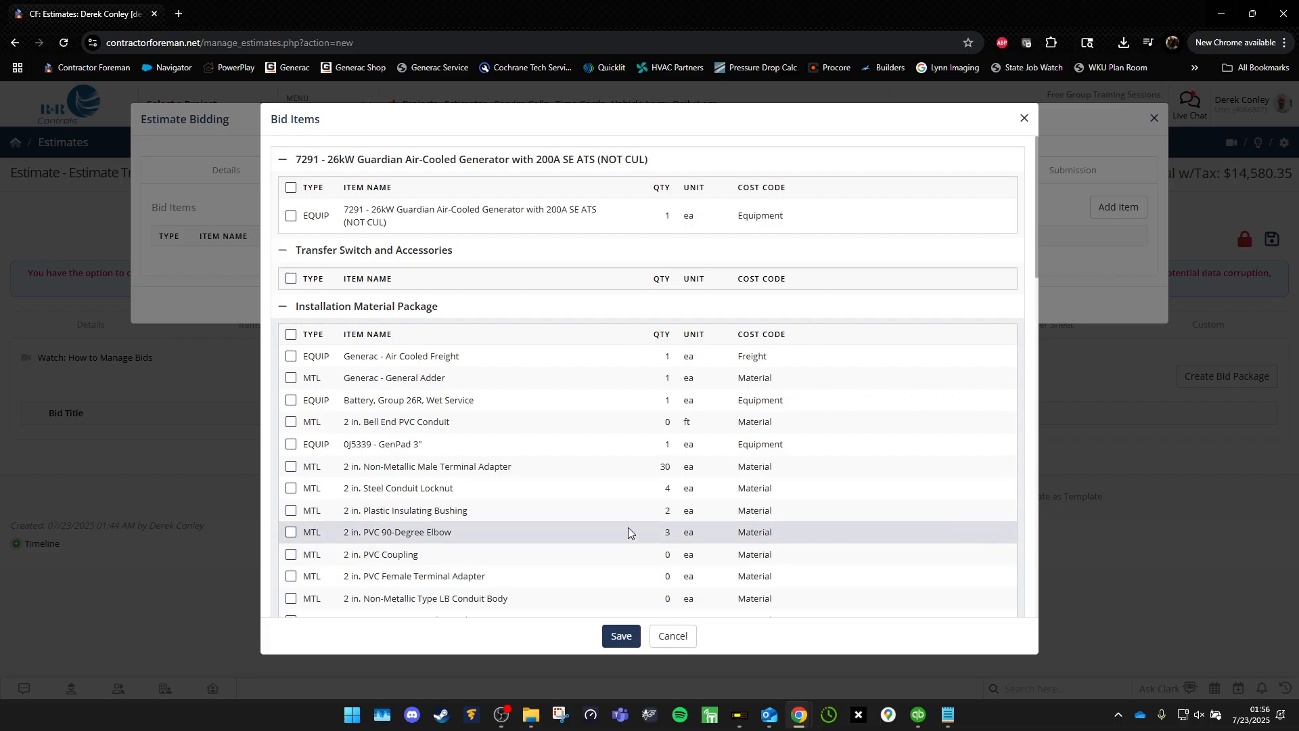
scroll(628, 528, "down", 15)
scroll(580, 487, "up", 1)
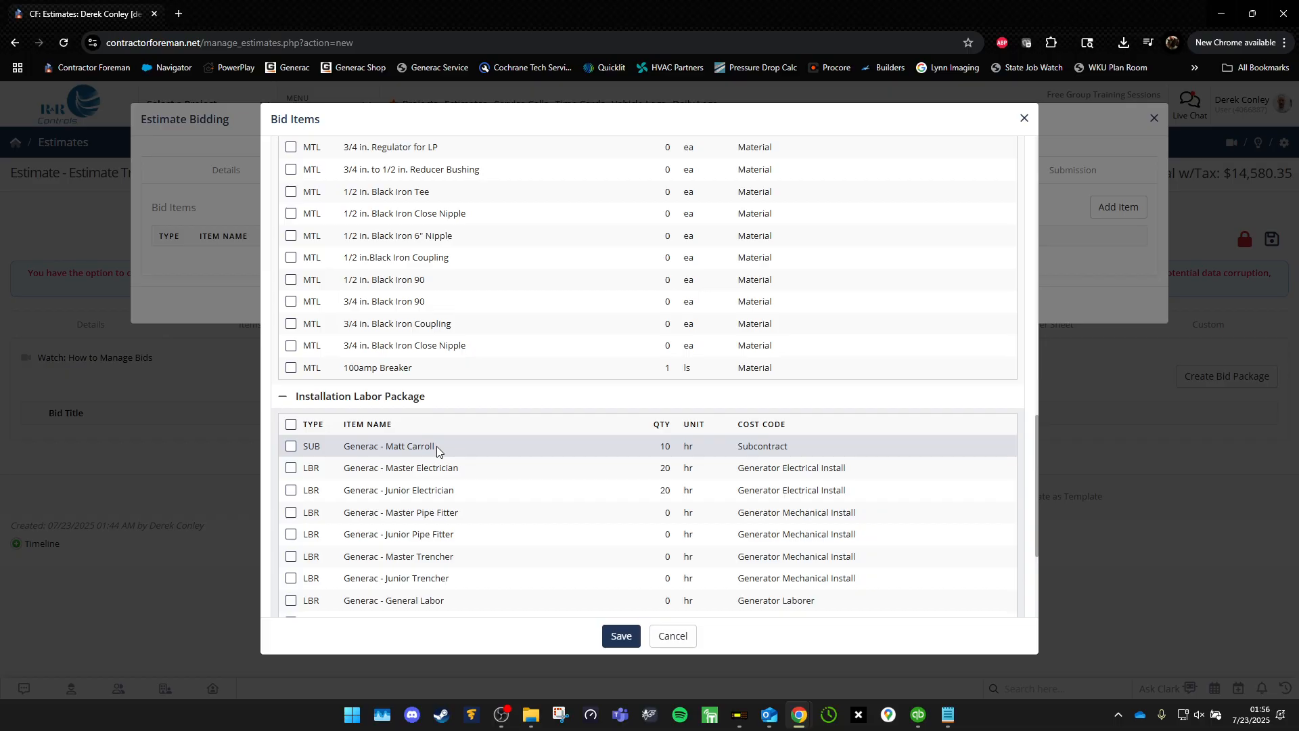
left_click(675, 640)
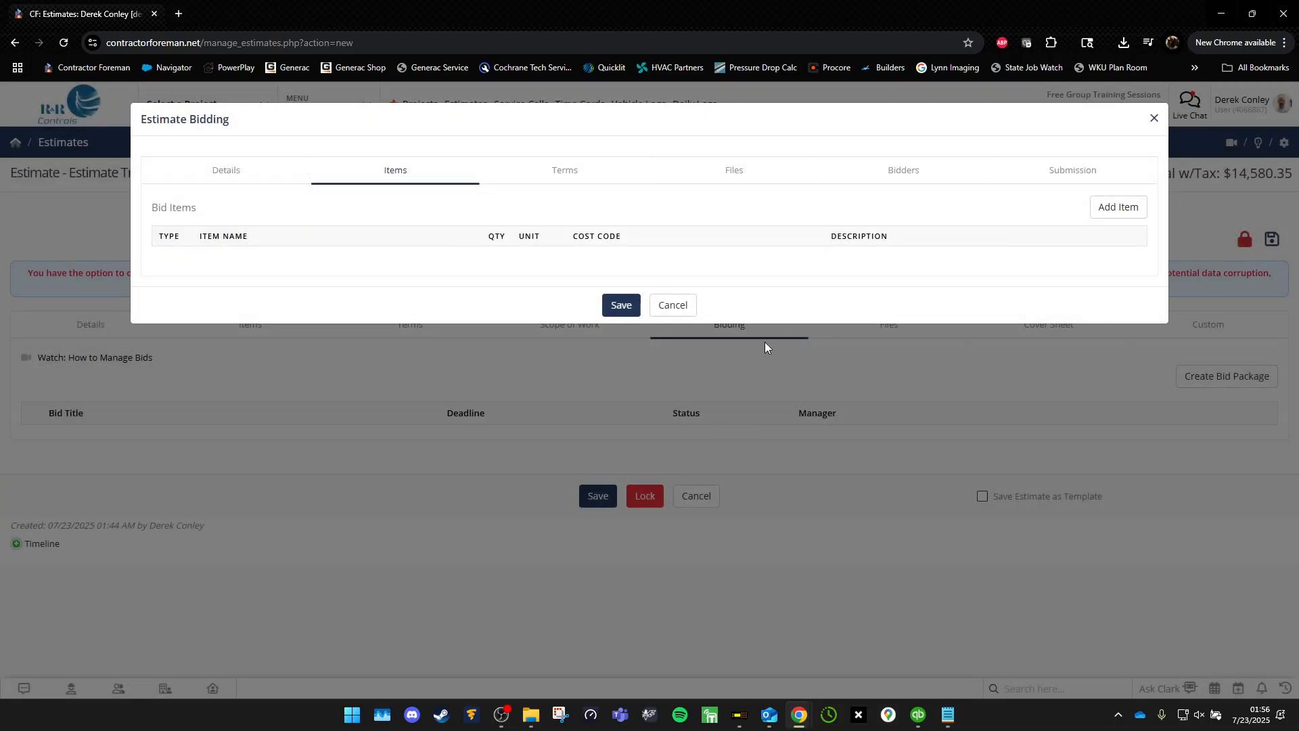
Discard the bid package and review the estimate's Items list.
left_click(672, 305)
left_click(268, 331)
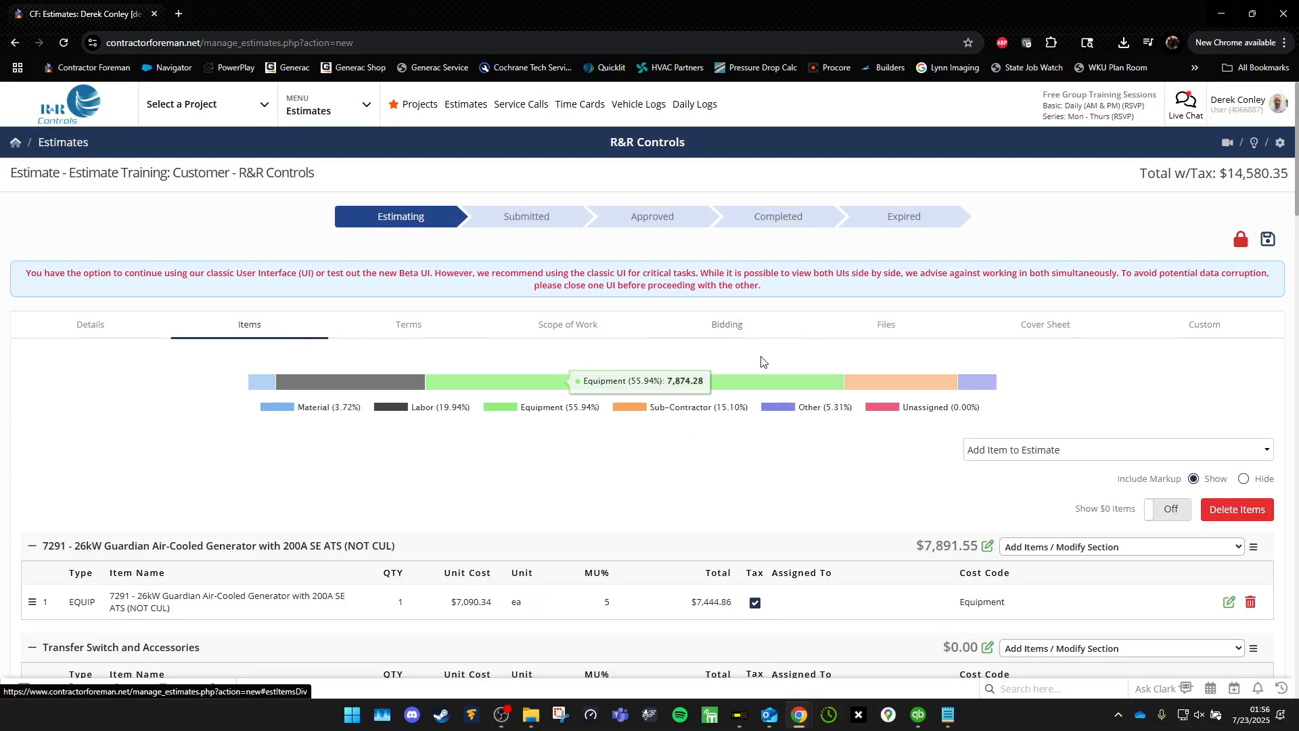
scroll(827, 421, "down", 8)
scroll(827, 433, "down", 20)
scroll(828, 452, "up", 6)
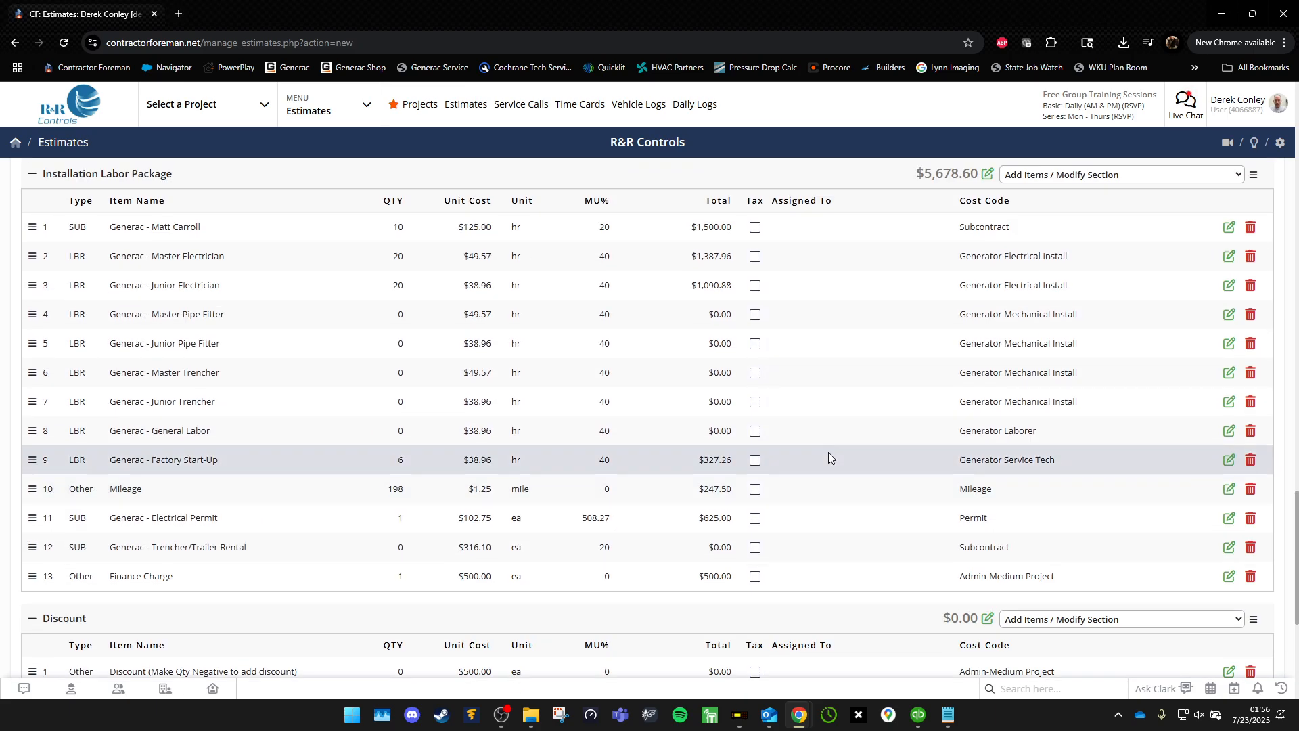
Rename the first labor subcontract item to 'Electrical Installation for Generator and ATS' and save it.
left_click(1228, 295)
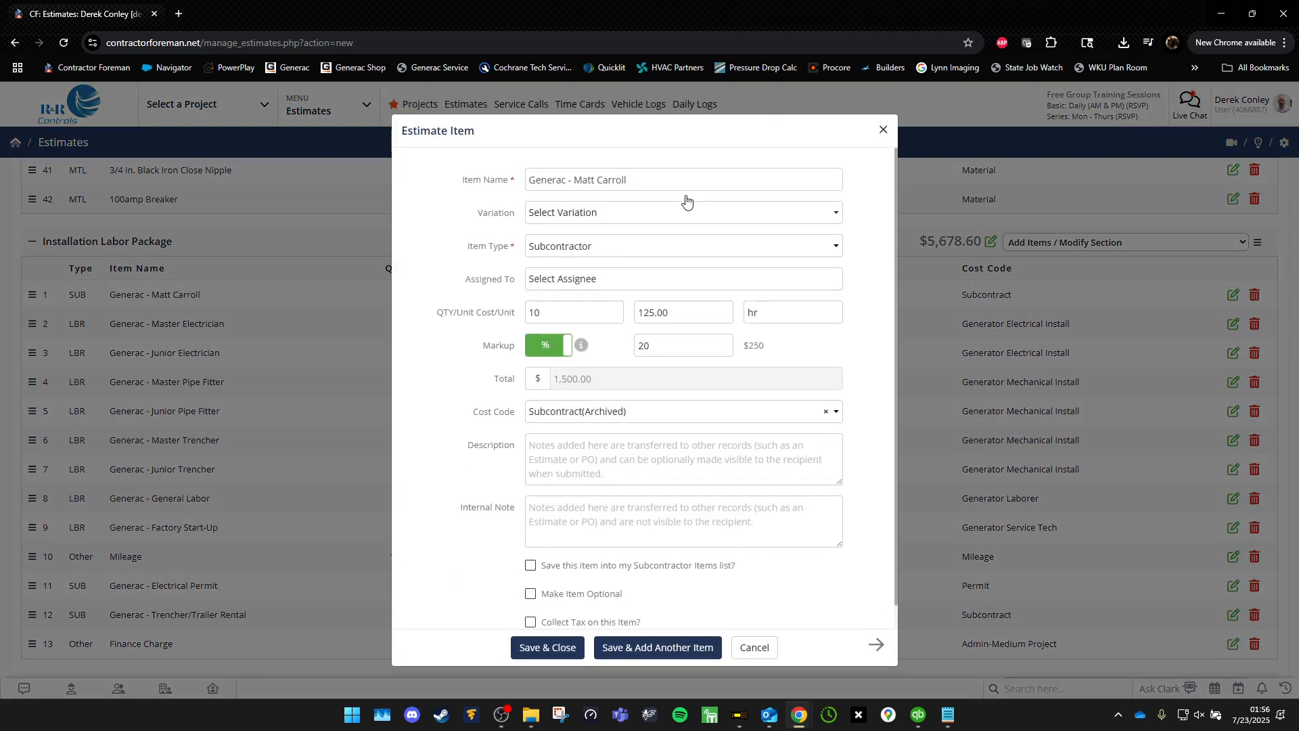
left_click_drag(734, 183, 302, 188)
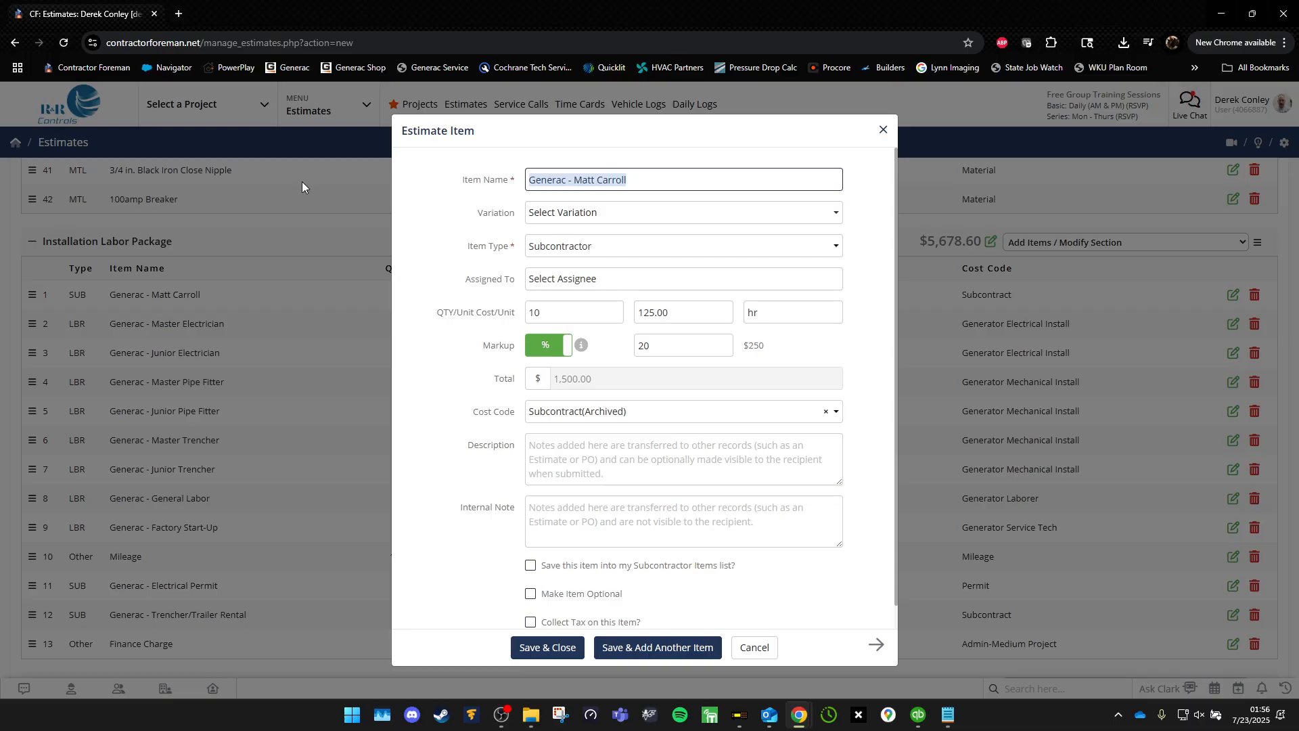
type("Install Electrical")
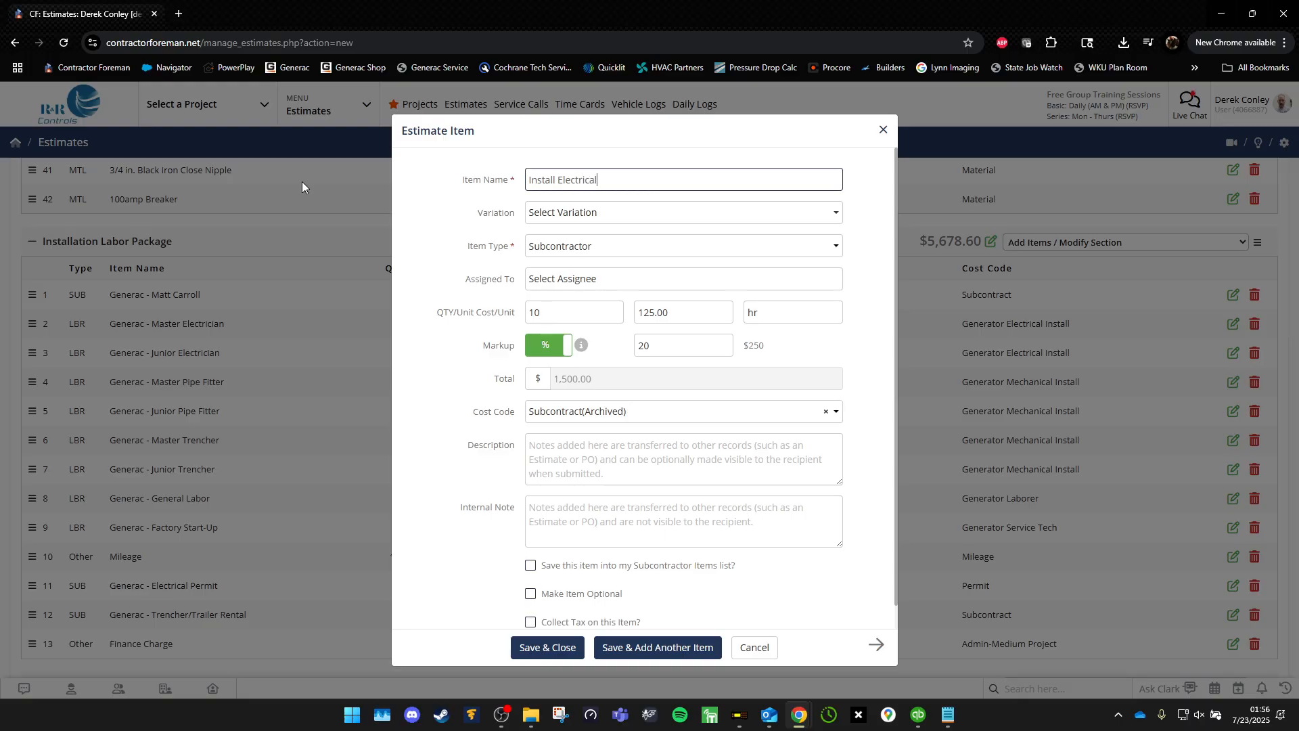
key("BackSpace")
key("BackSpace")
key("BackSpace")
key("BackSpace")
key("BackSpace")
key("BackSpace")
key("BackSpace")
key("BackSpace")
key("BackSpace")
key("BackSpace")
key("BackSpace")
key("BackSpace")
key("BackSpace")
key("BackSpace")
key("BackSpace")
type("Install El")
type("ectr")
key("ctrl+a")
type("Electrical Installation for Generator, ATS,")
key("BackSpace")
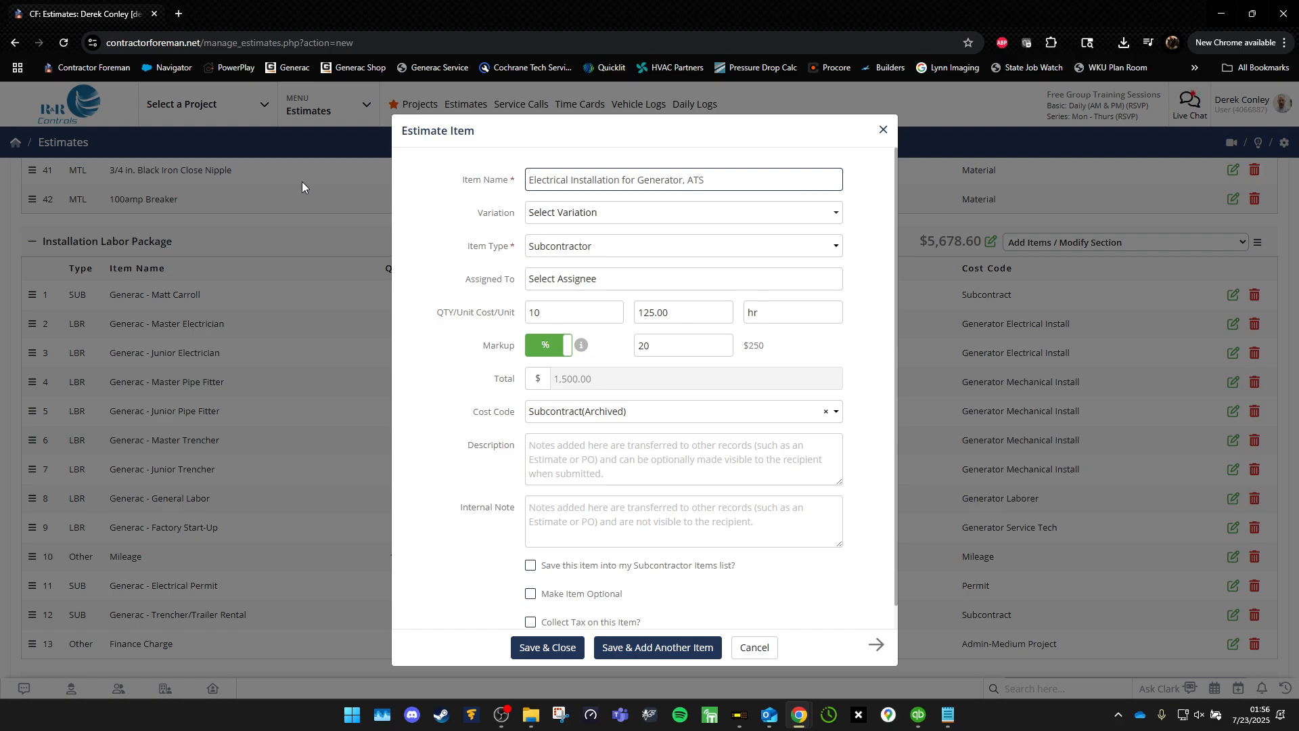
key("BackSpace")
key("BackSpace")
key("BackSpace")
type("and ATS")
left_click(572, 647)
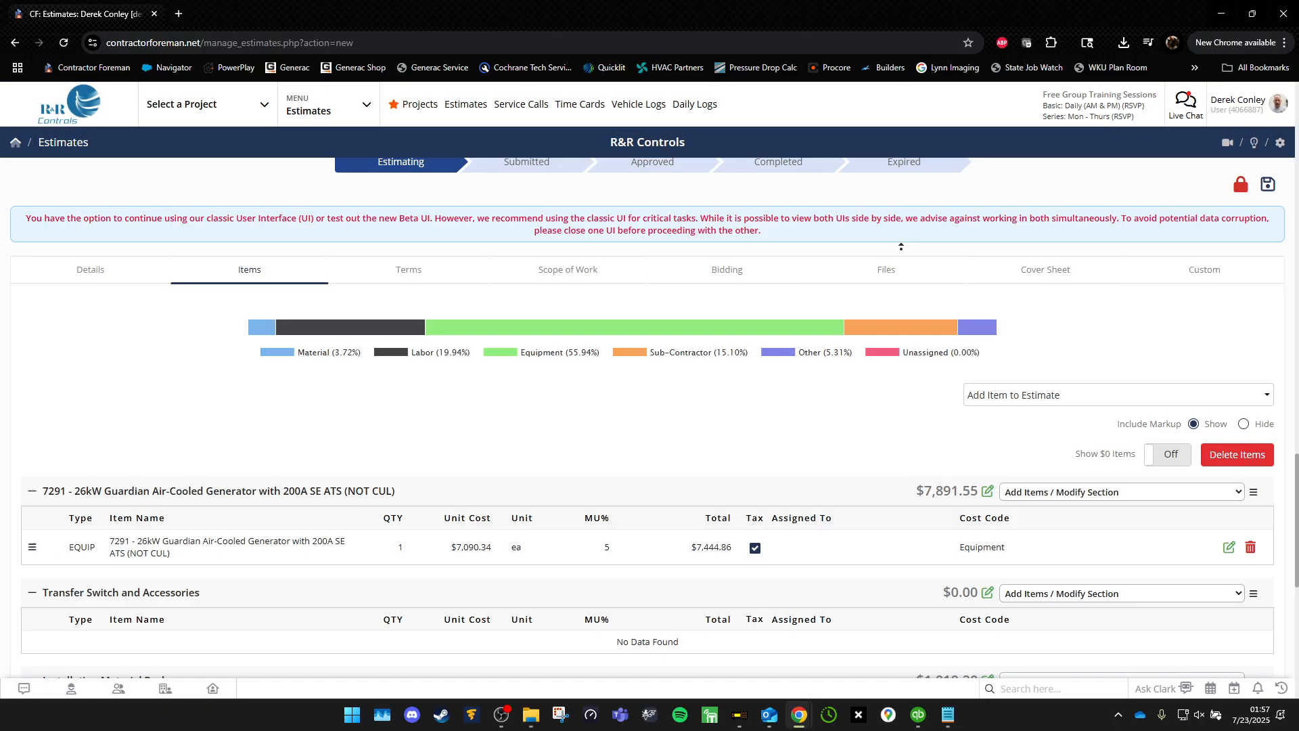
Create an 'Electrical' bid package due 07/25/2025 with a 1-day reminder email.
left_click(740, 333)
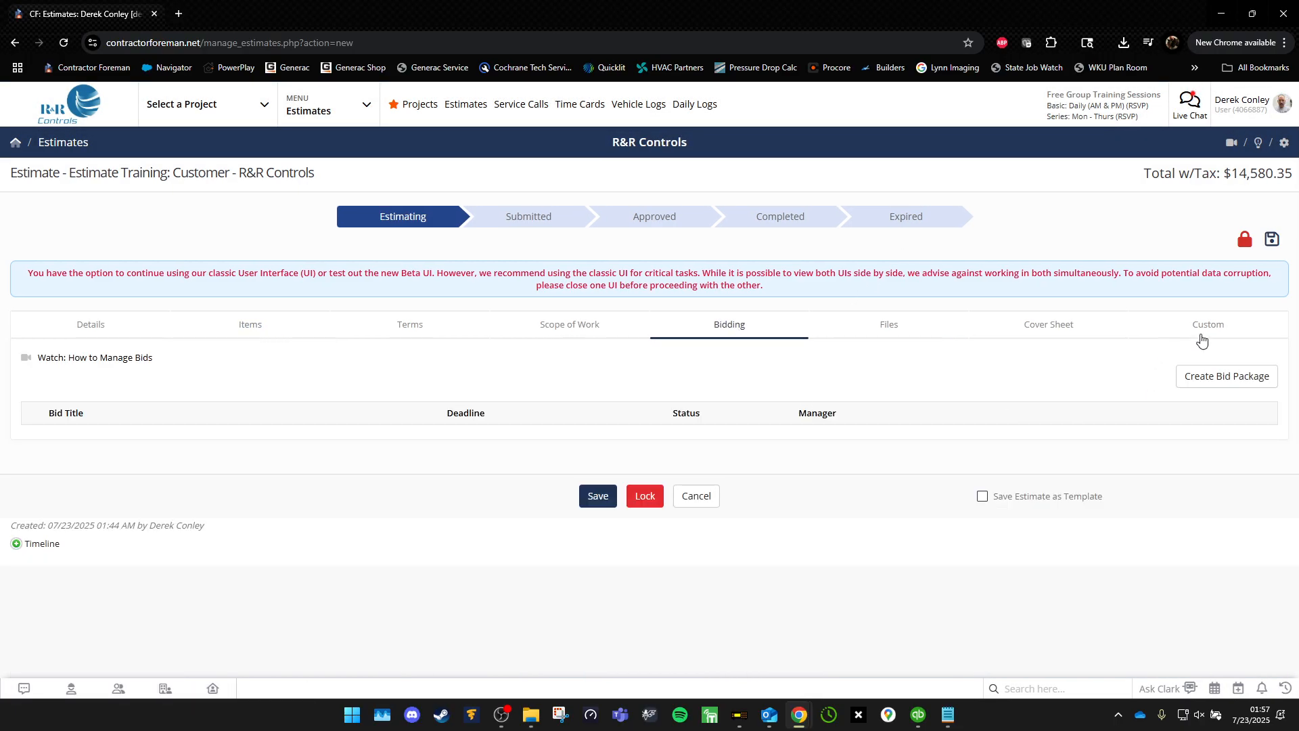
left_click(1225, 379)
left_click(651, 200)
type("Electrical I")
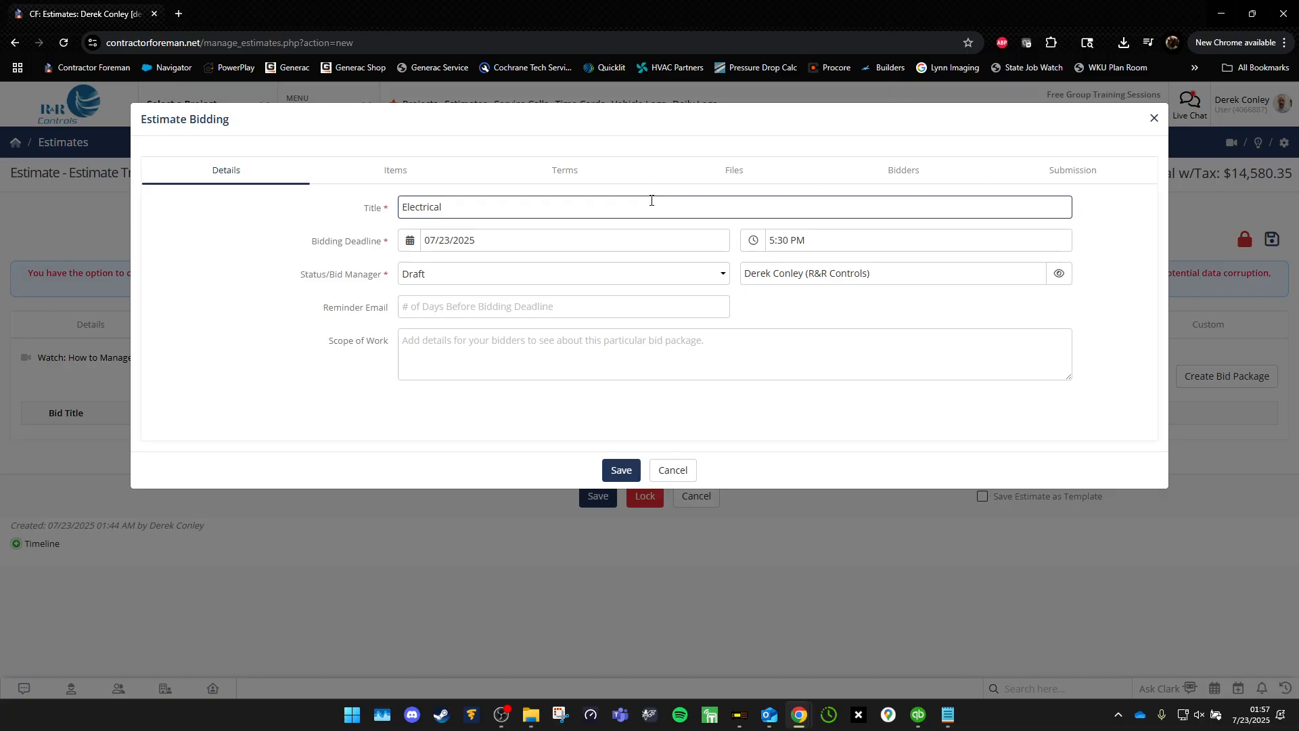
left_click(642, 241)
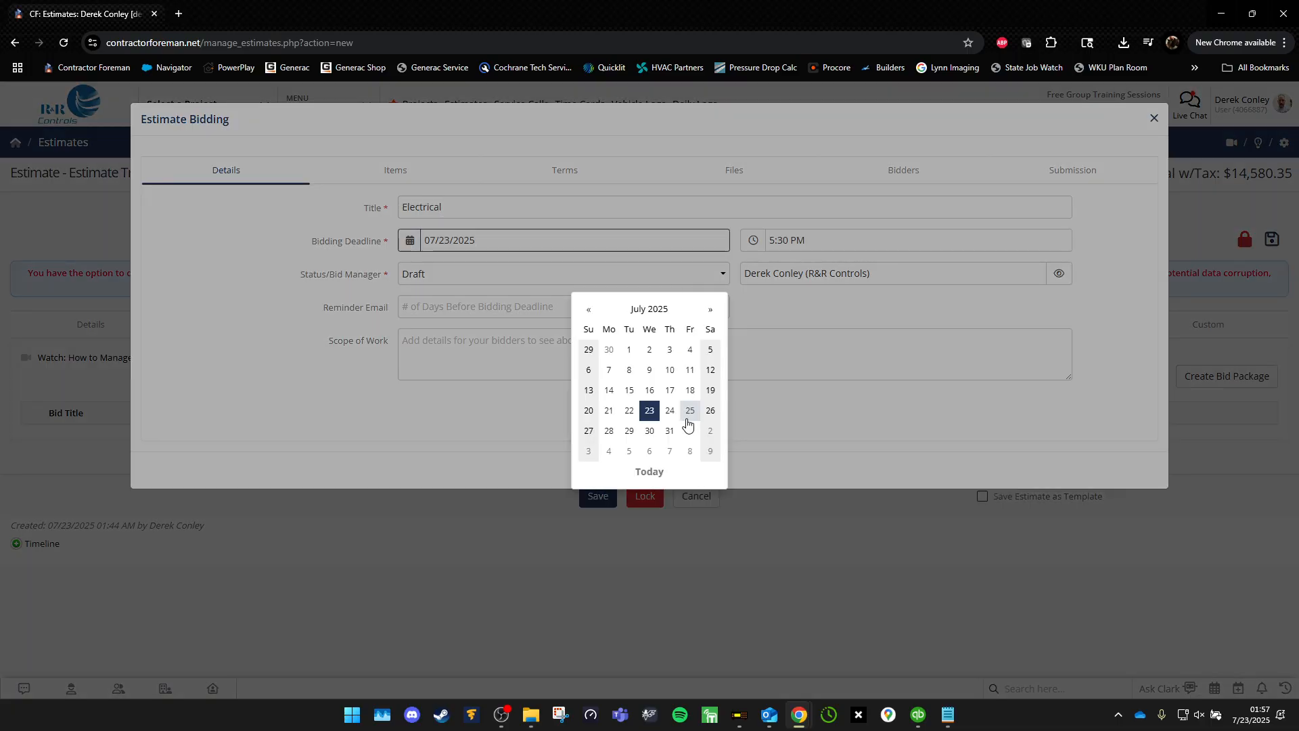
left_click(686, 412)
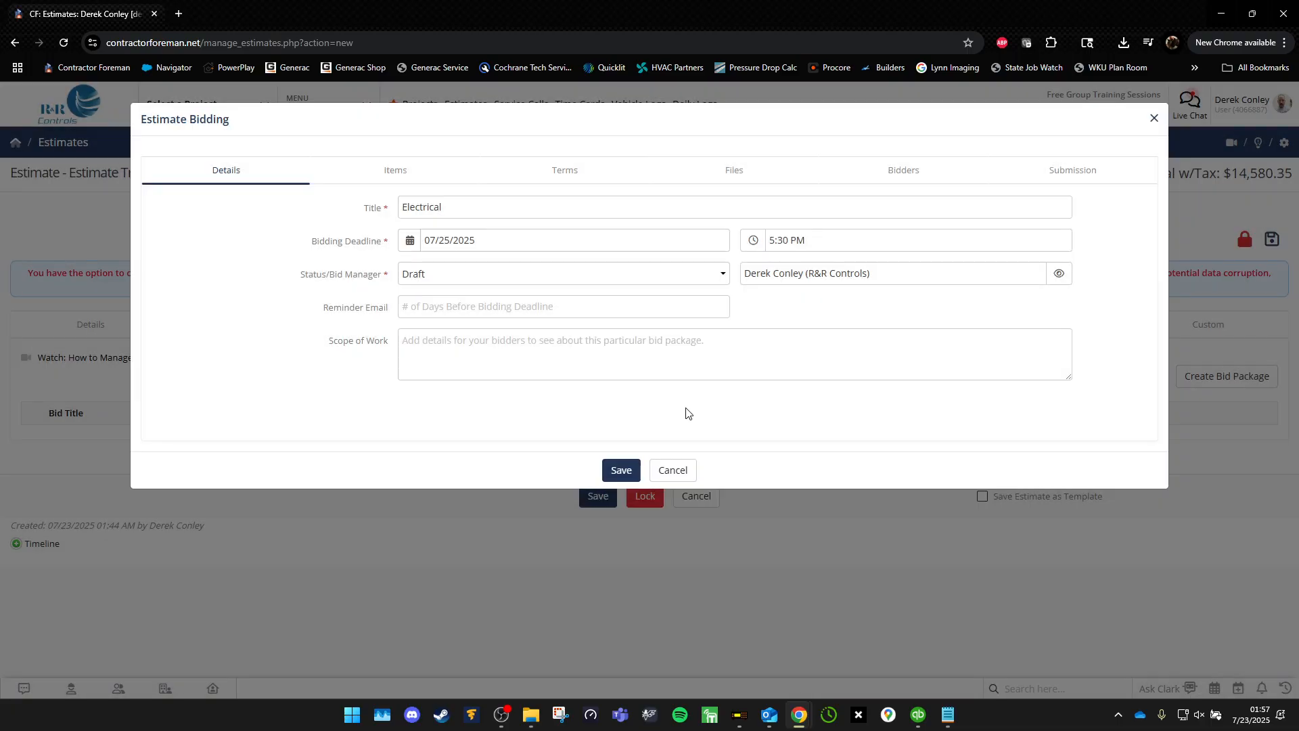
left_click(586, 309)
type("1")
Write the scope: labor and materials to install a Generac Generator, Generac ATS and meter connections.
left_click(555, 354)
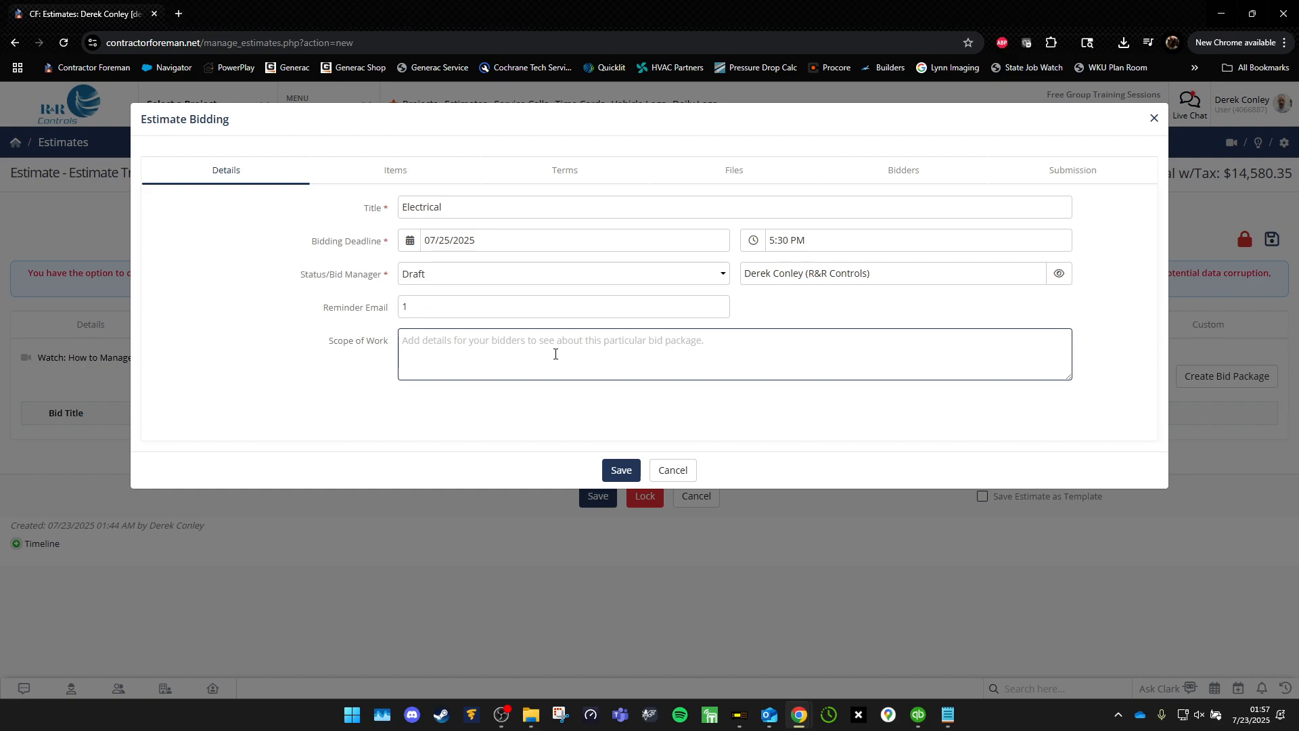
type("Insta")
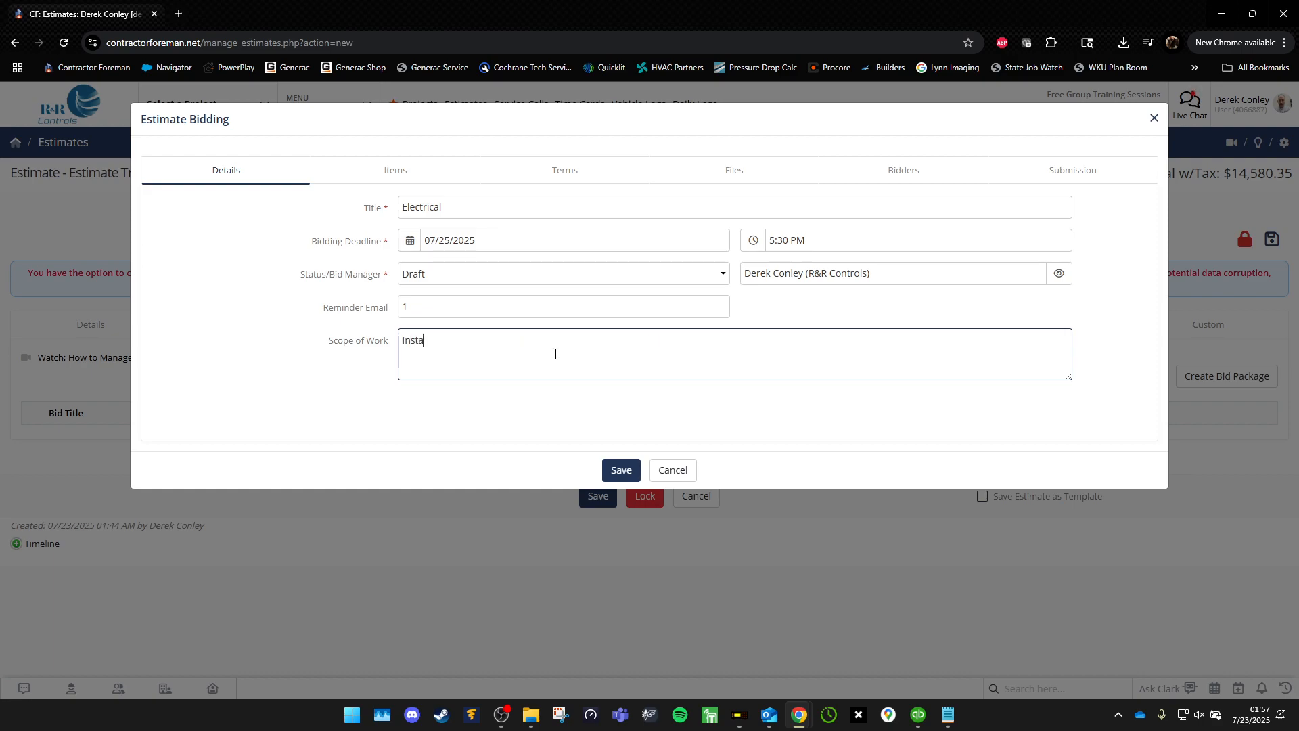
key("BackSpace")
key("BackSpace")
key("BackSpace")
key("BackSpace")
type("Provide all labor and materials to")
type("install a Generac Generator, Gene")
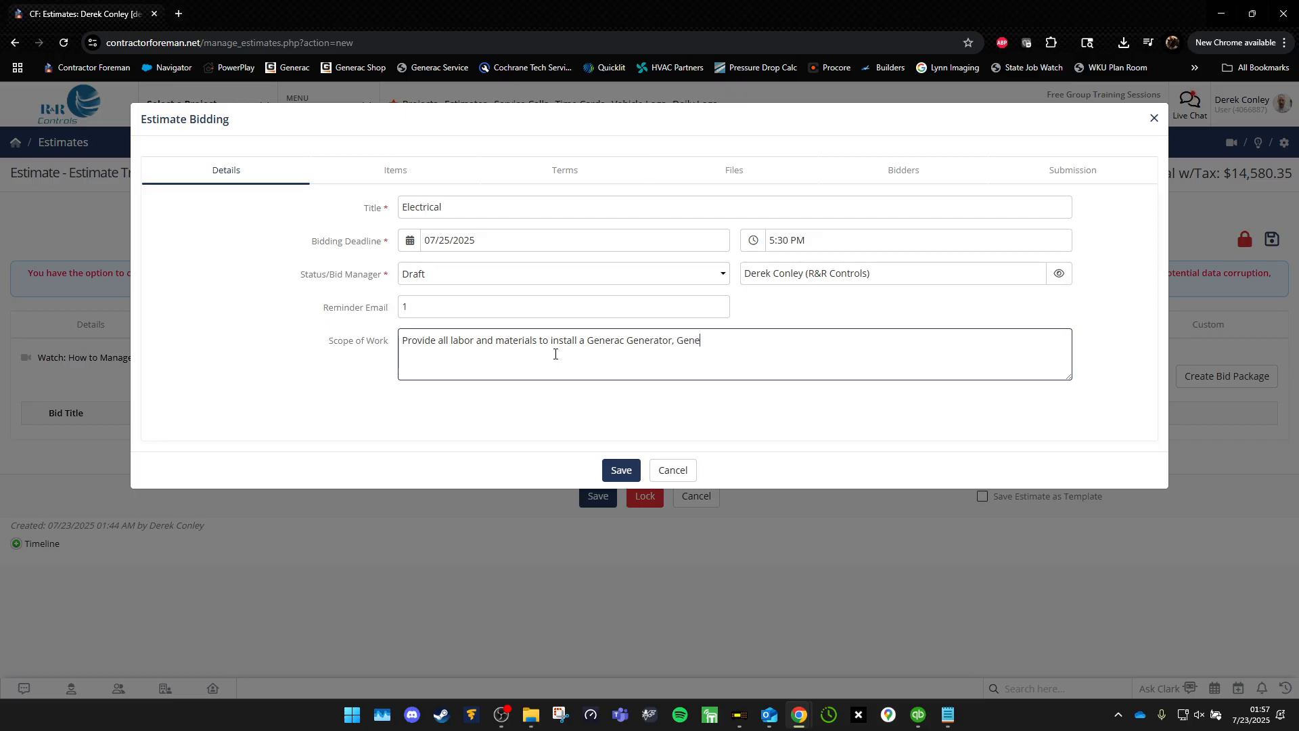
type("rac ")
type("ATS and complete connections t")
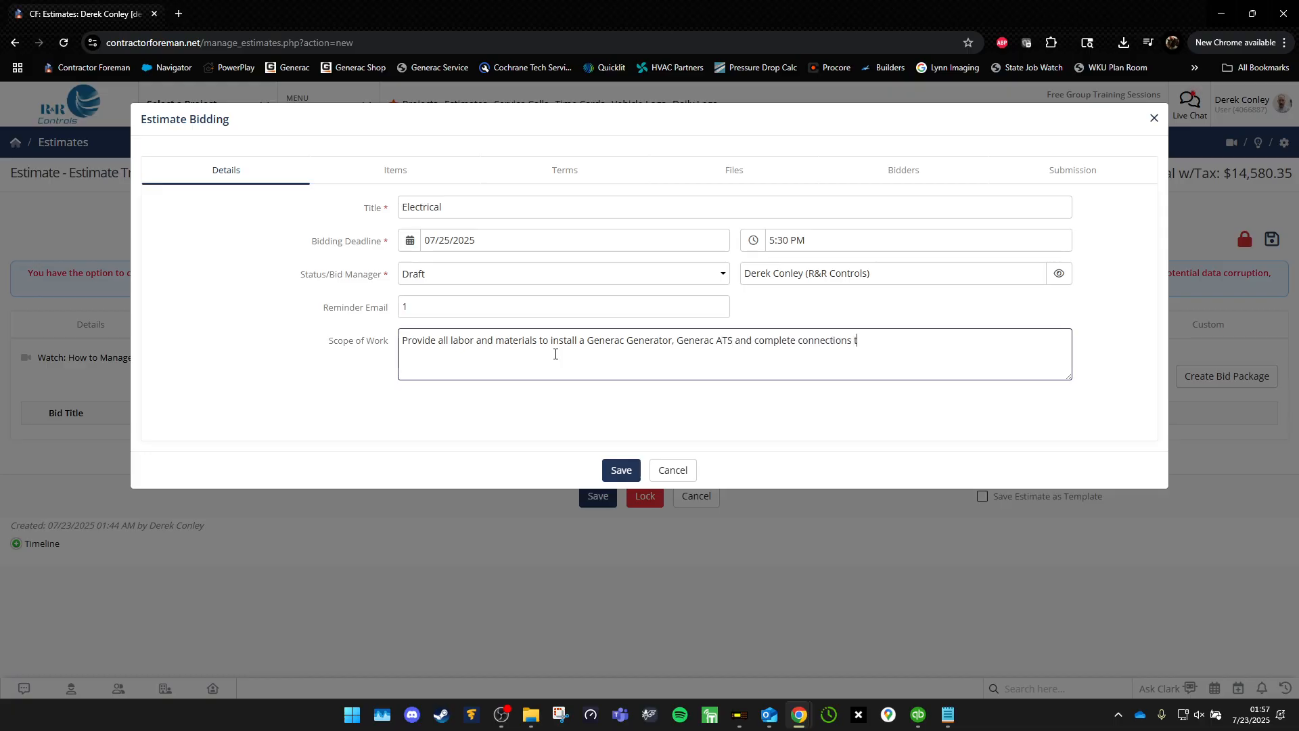
type("o the Electric Meter Base")
Include the 'Electrical Installation for Generator and ATS' item in the package, then view Terms and Files.
left_click(387, 173)
left_click(1137, 209)
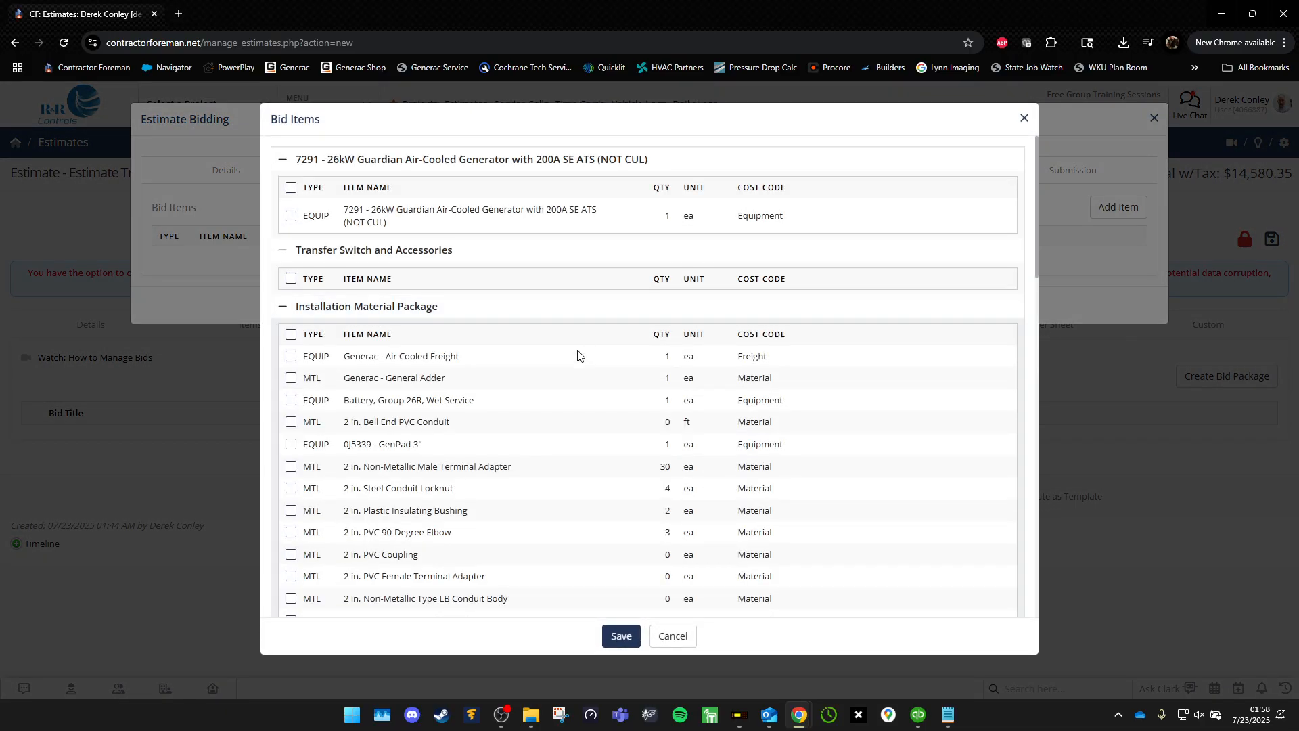
scroll(512, 371, "down", 15)
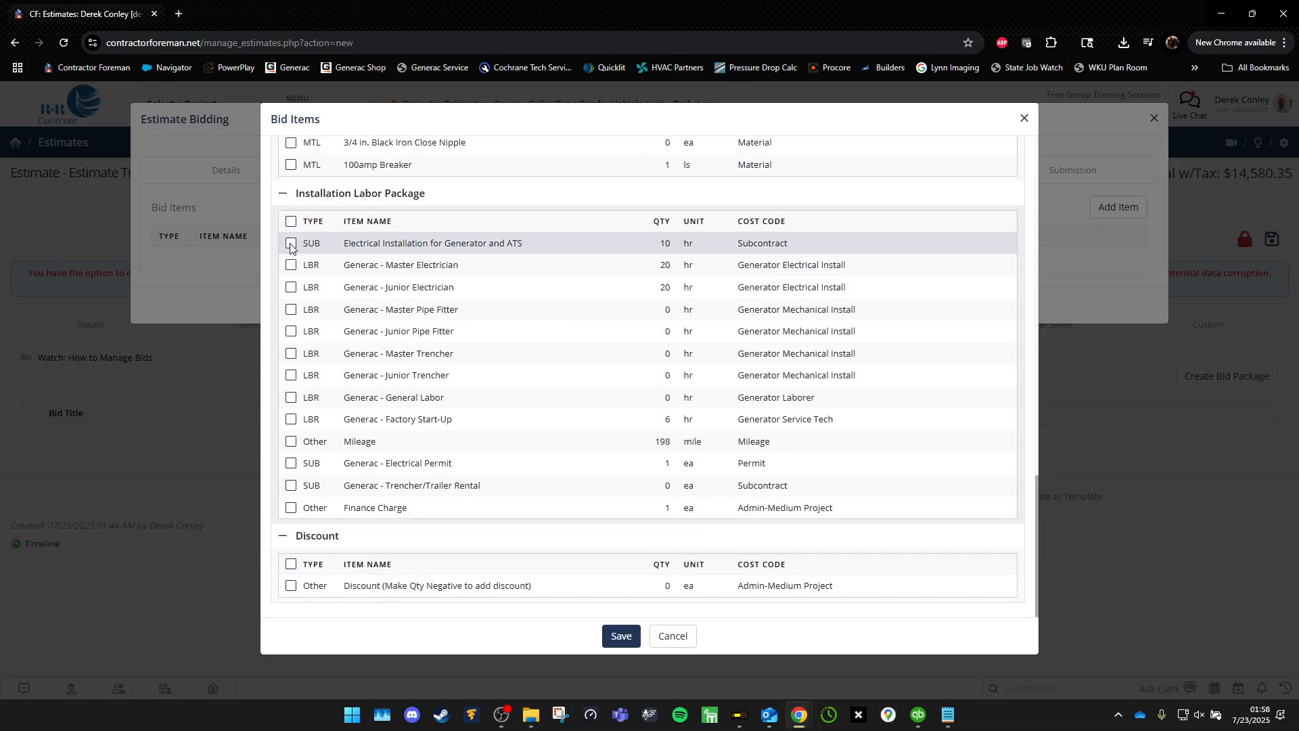
left_click(290, 244)
left_click(621, 638)
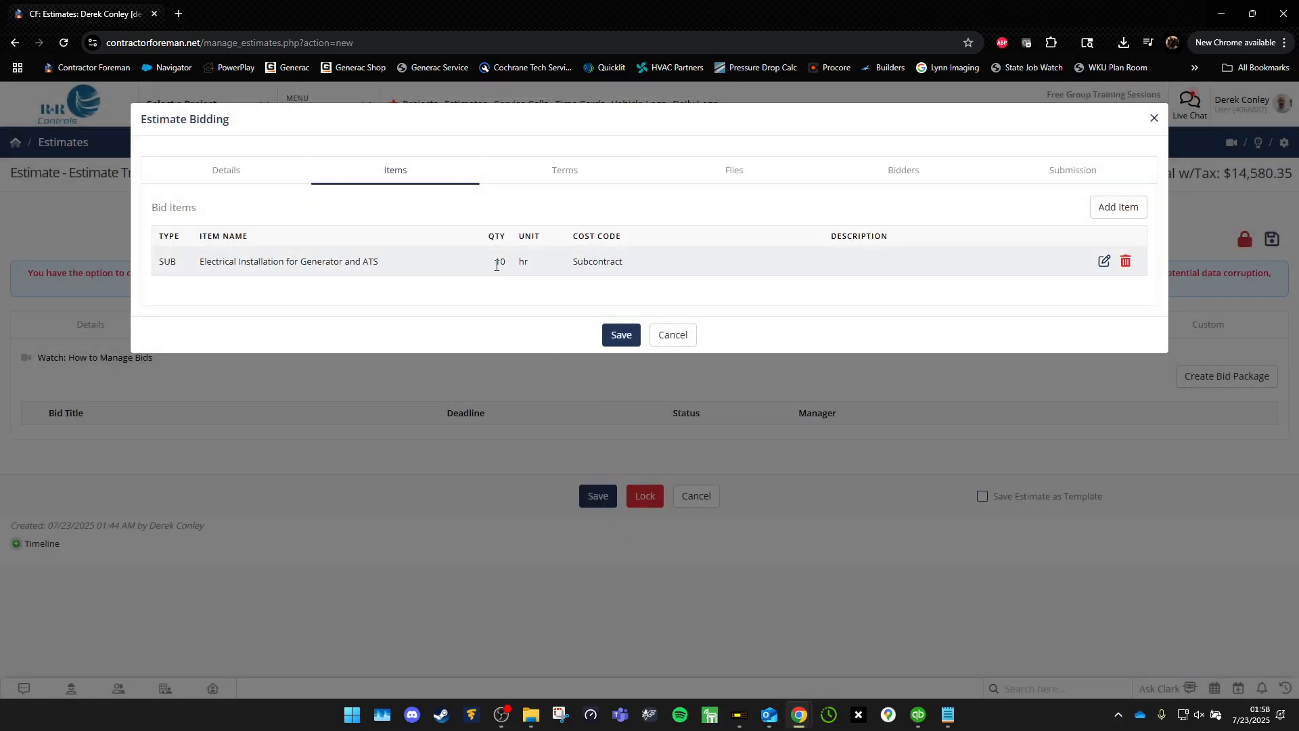
left_click(586, 168)
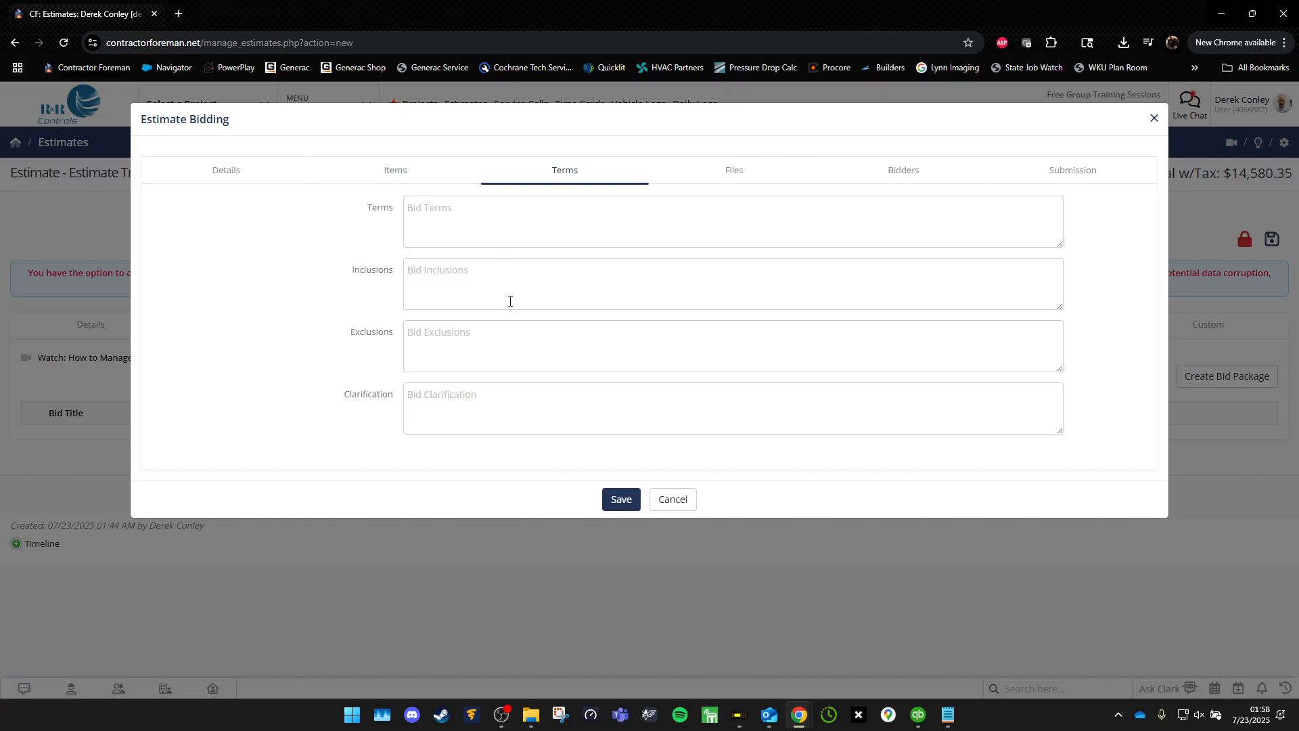
left_click(734, 169)
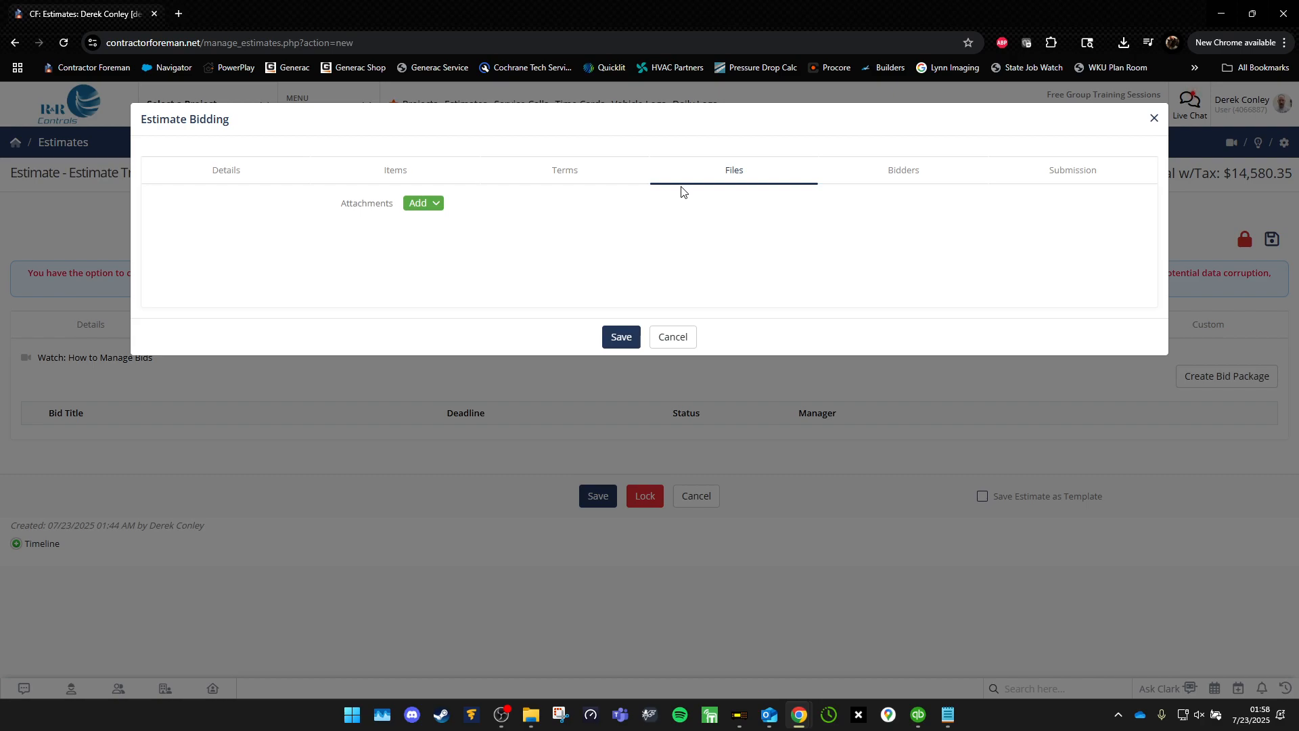
Search the contractor list for bidders, selecting then deselecting Carroll Electric, LLC.
left_click(907, 177)
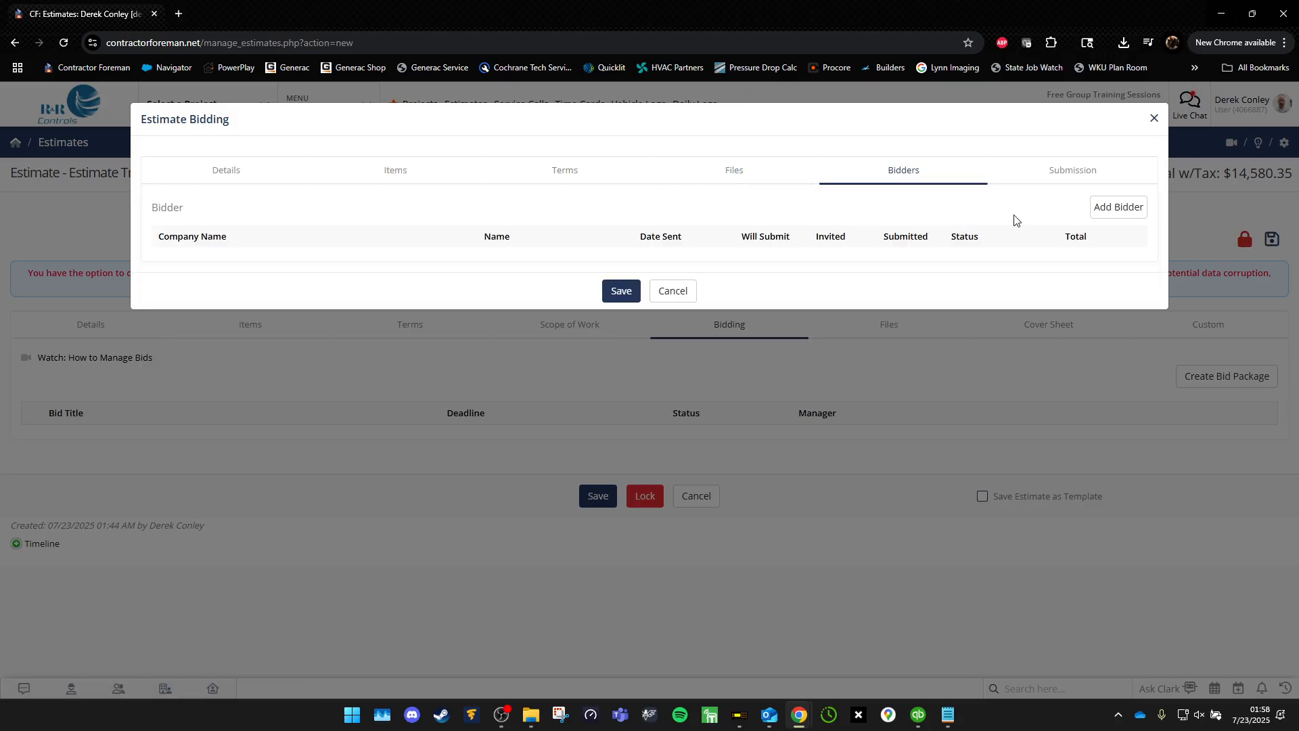
left_click(1116, 206)
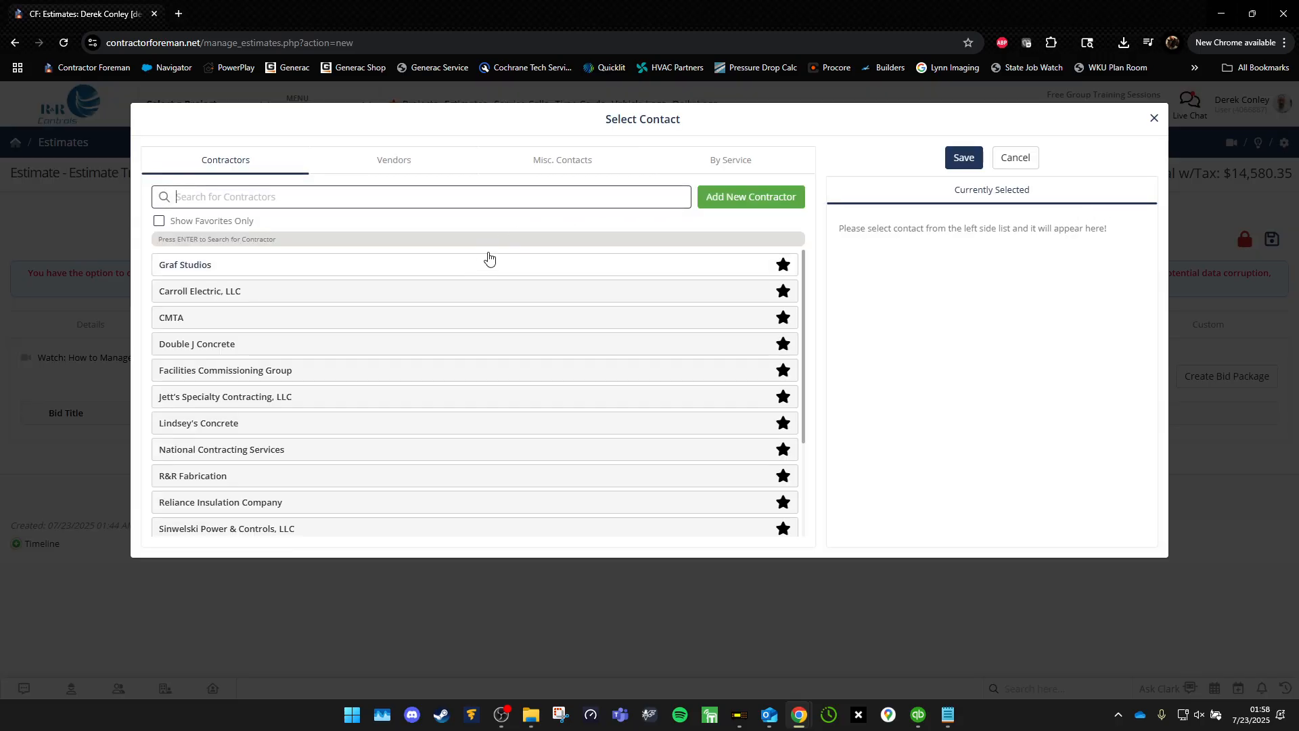
type("electi")
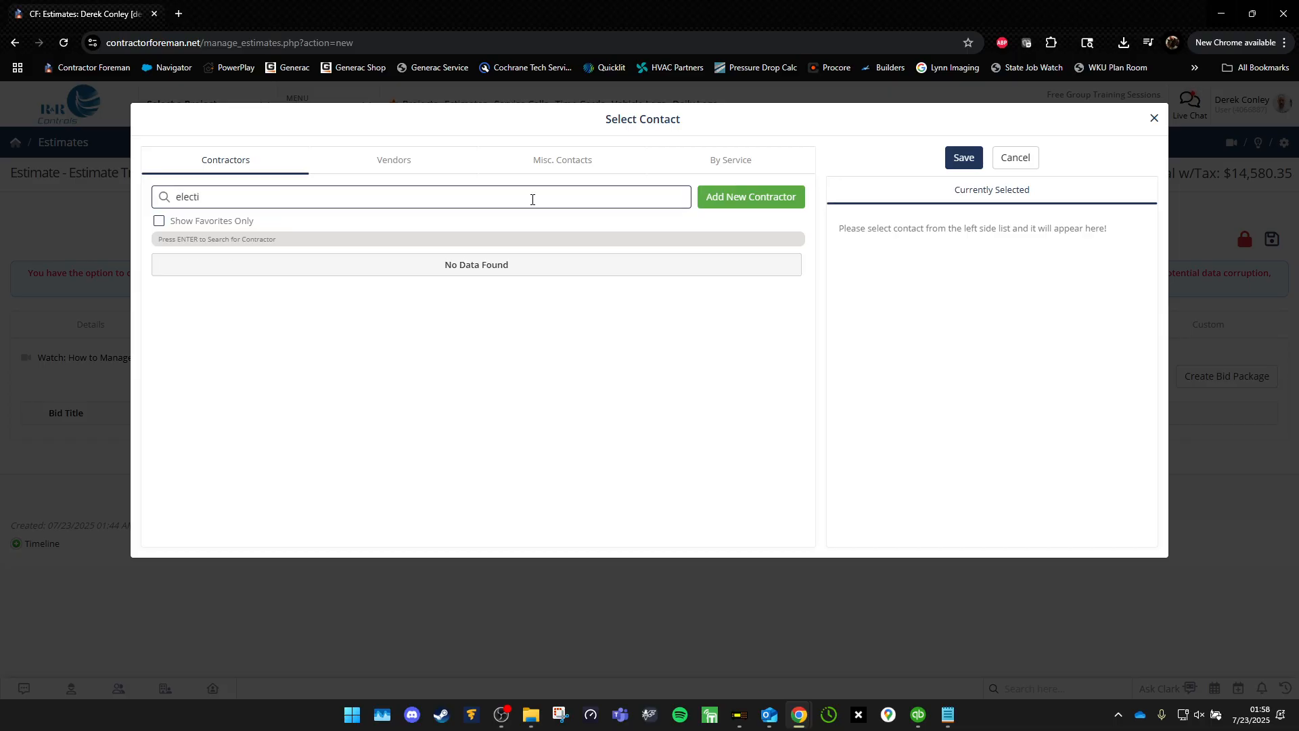
key("BackSpace")
key("BackSpace")
key("BackSpace")
key("BackSpace")
key("BackSpace")
key("BackSpace")
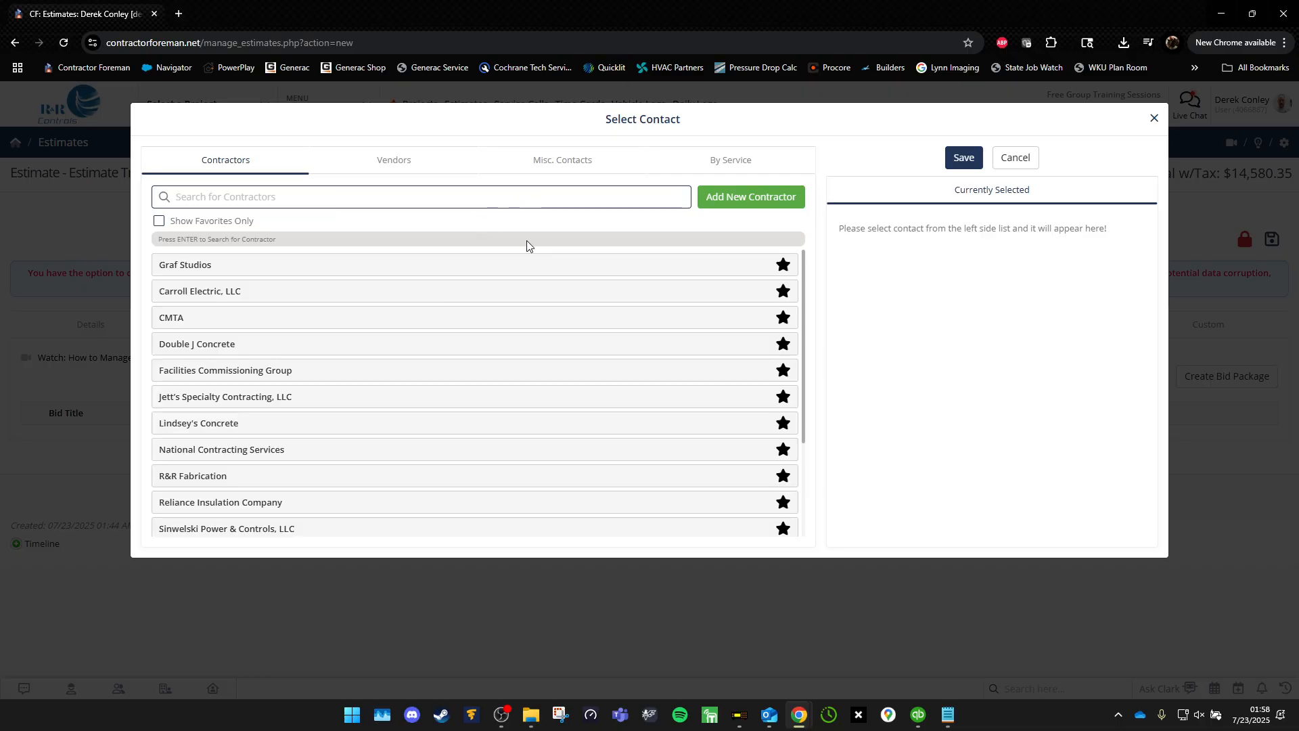
left_click(385, 292)
scroll(389, 298, "down", 1)
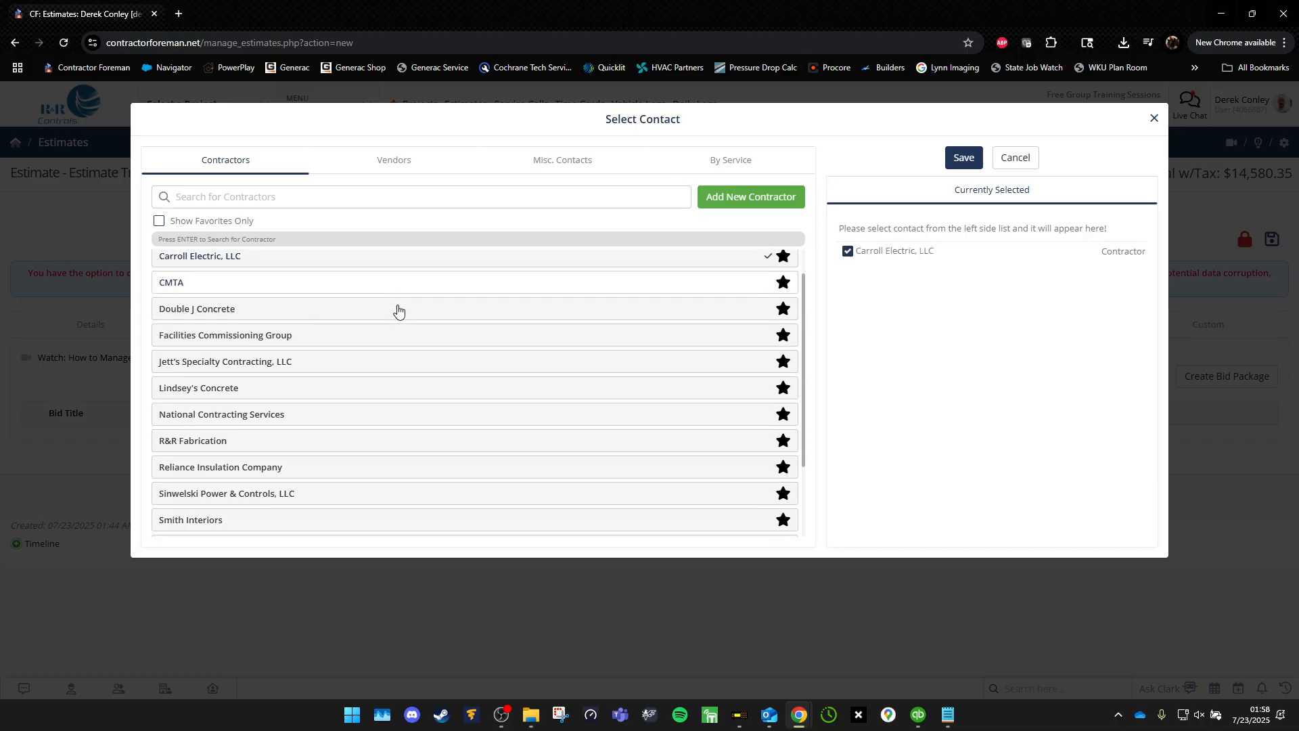
scroll(397, 307, "up", 1)
left_click(418, 197)
type("ate")
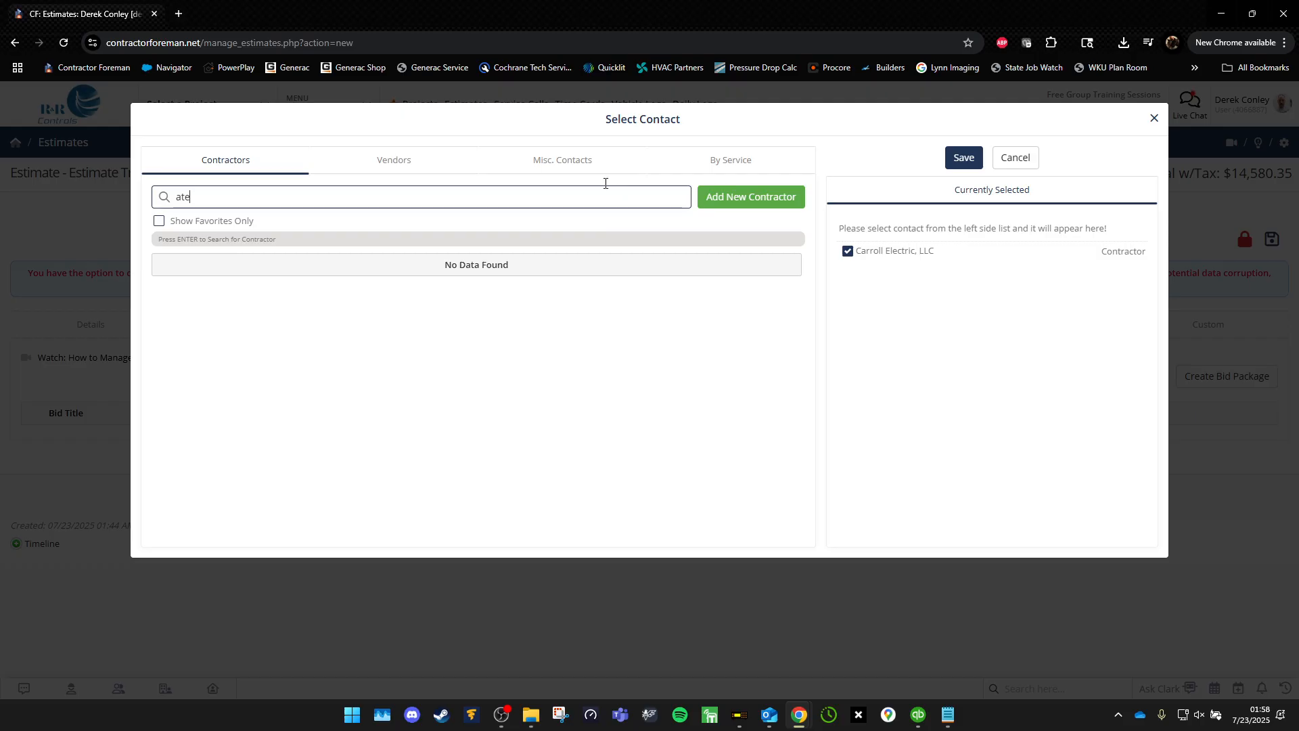
key("ctrl+a")
key("BackSpace")
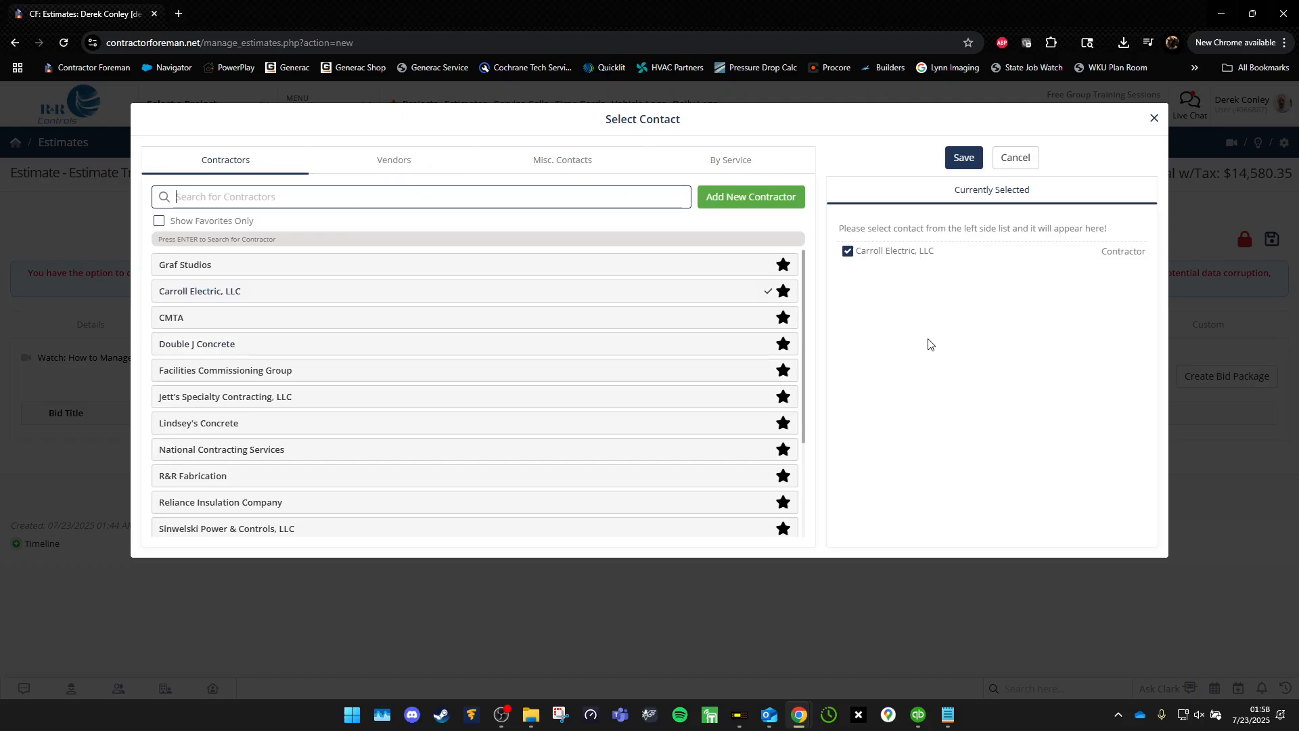
left_click(848, 251)
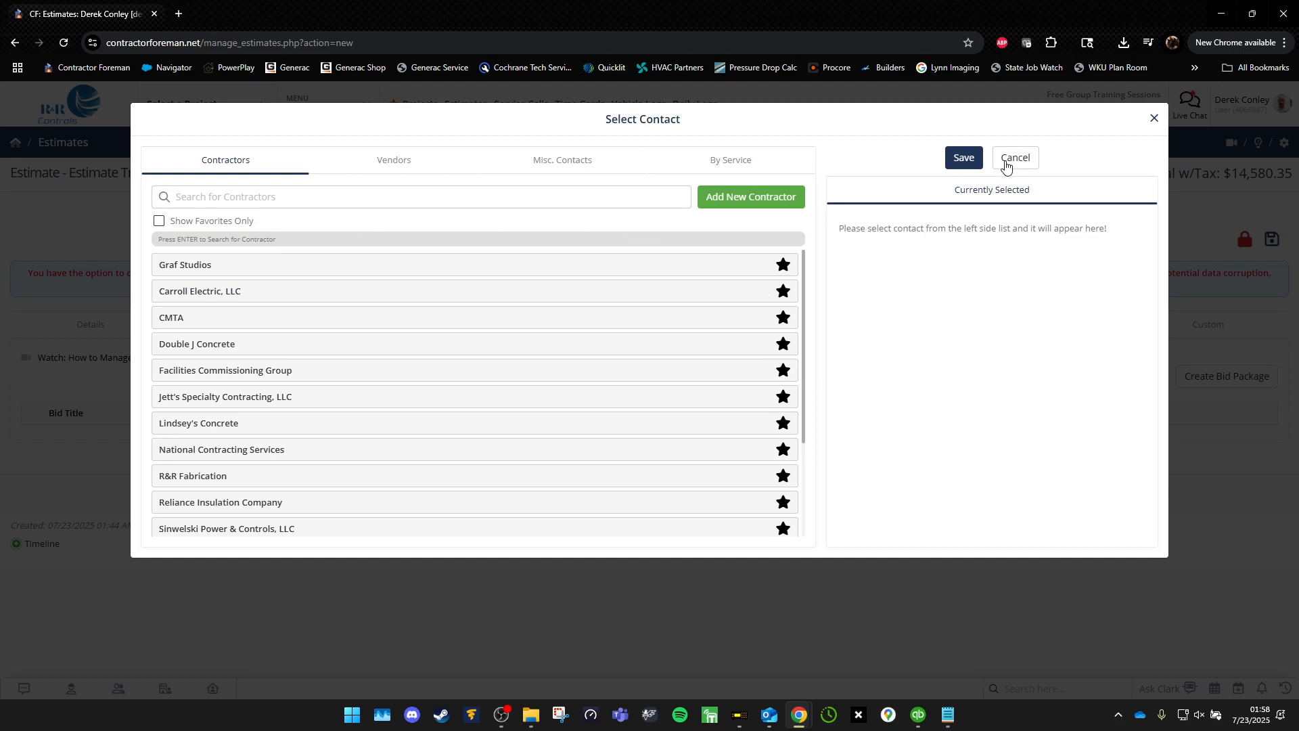
Select Sinwelski Power & Controls and Carroll Electric from Electrical contractors and save them as bidders.
left_click(742, 159)
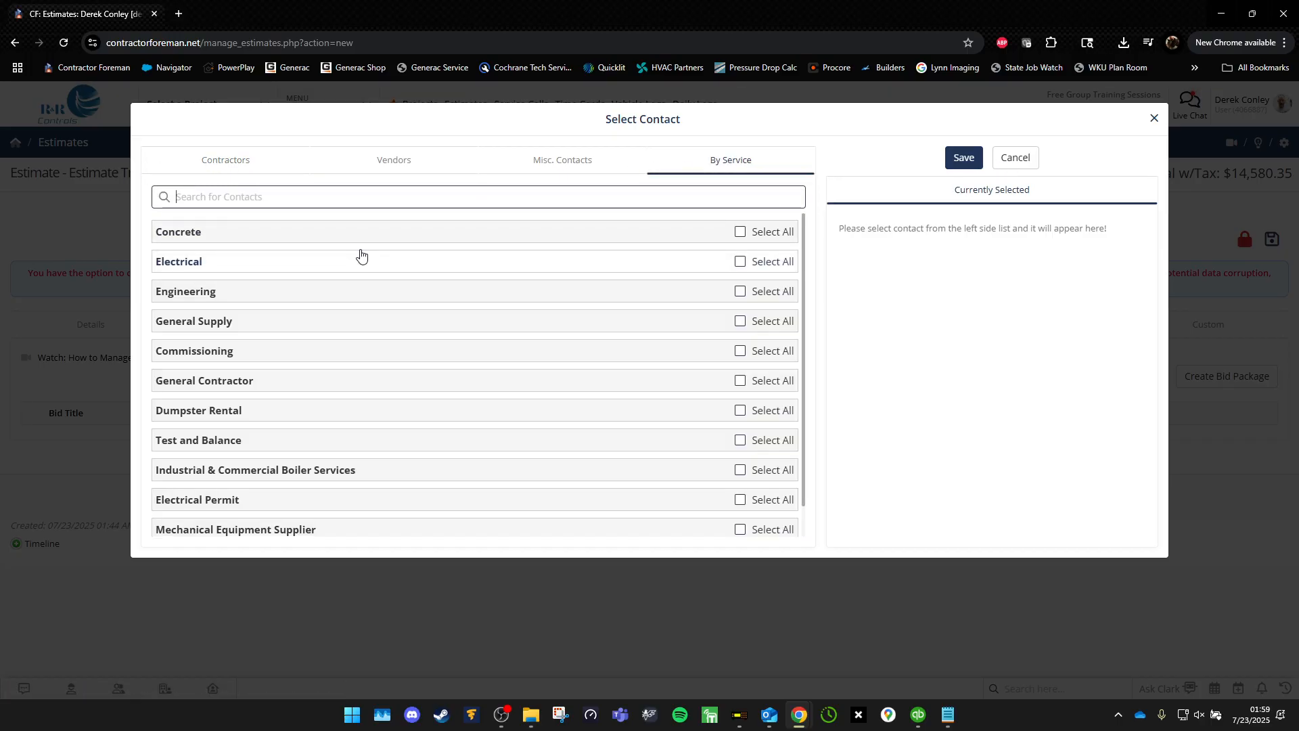
left_click(343, 271)
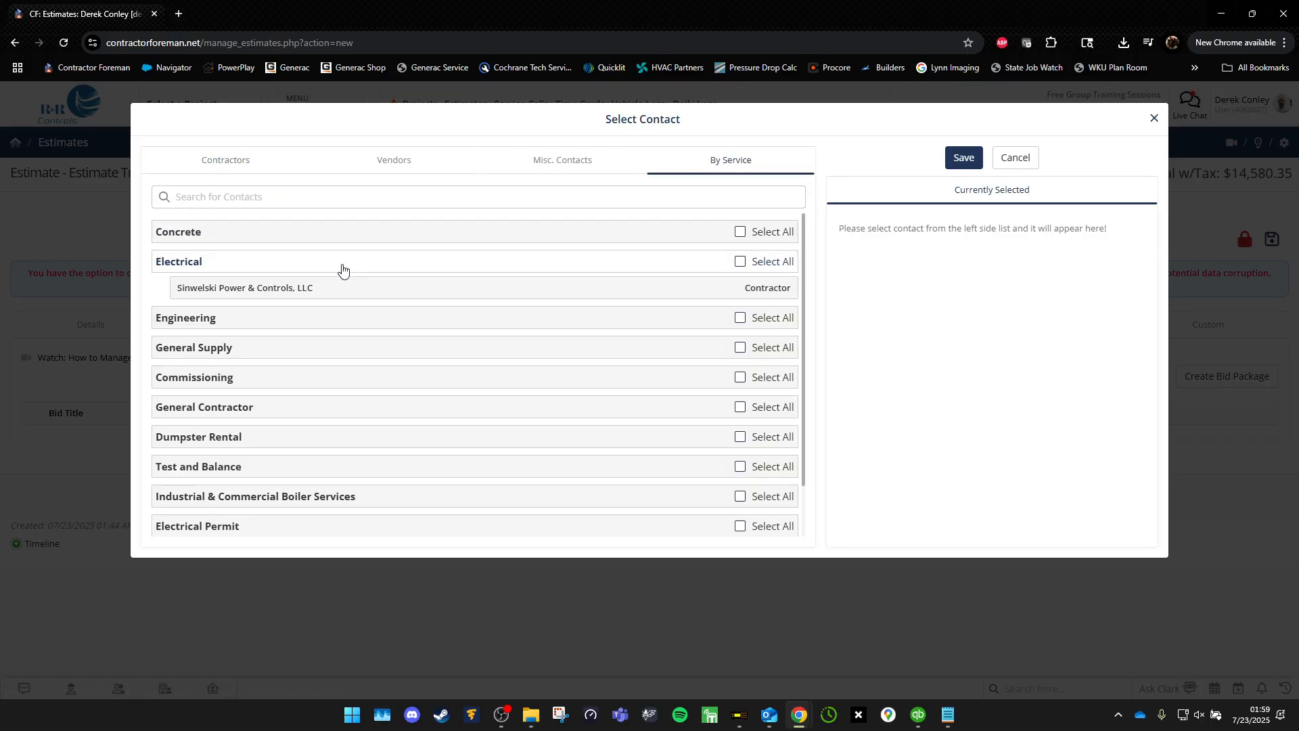
left_click(365, 291)
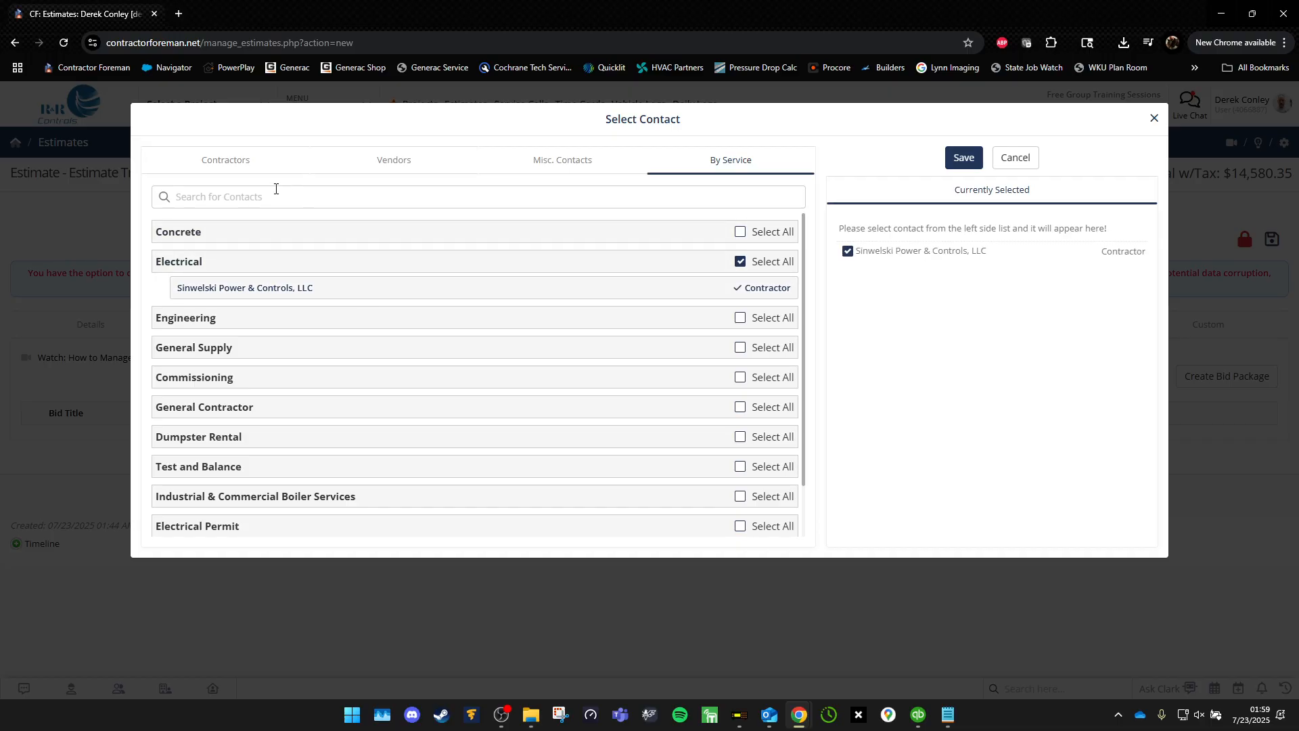
left_click(224, 166)
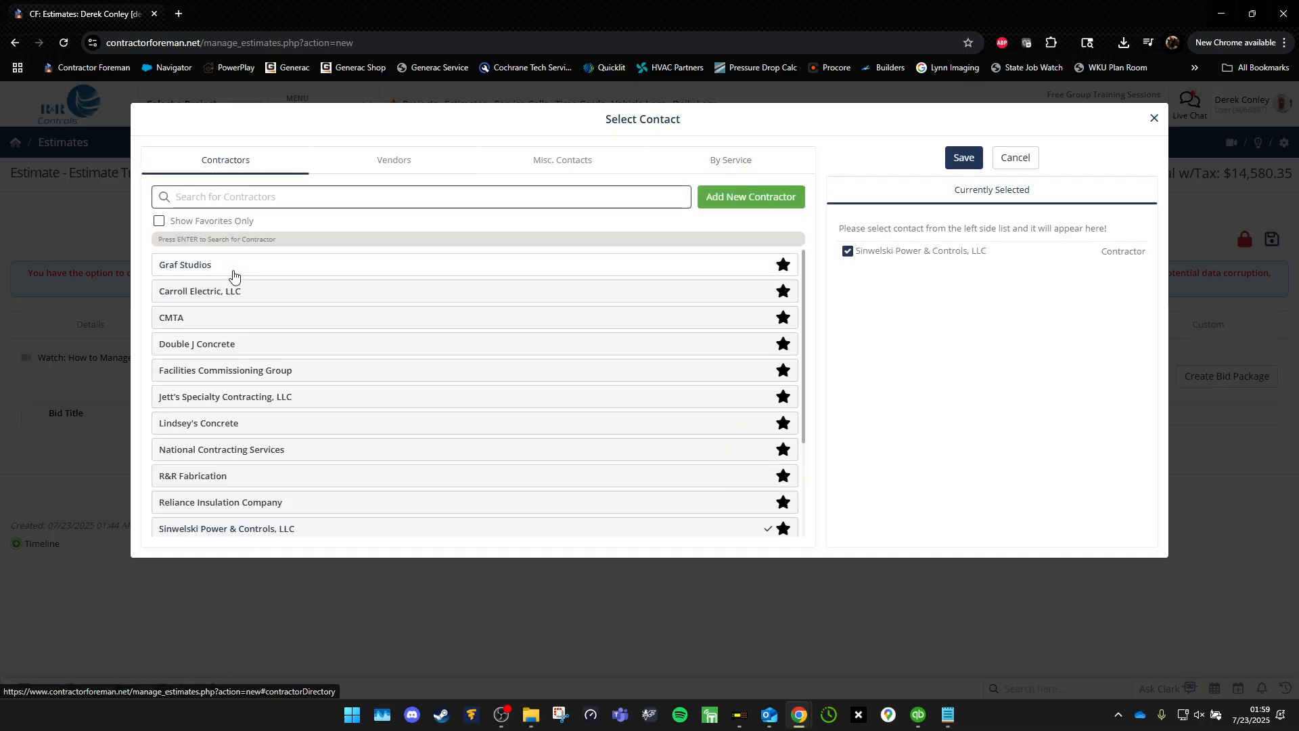
left_click(266, 291)
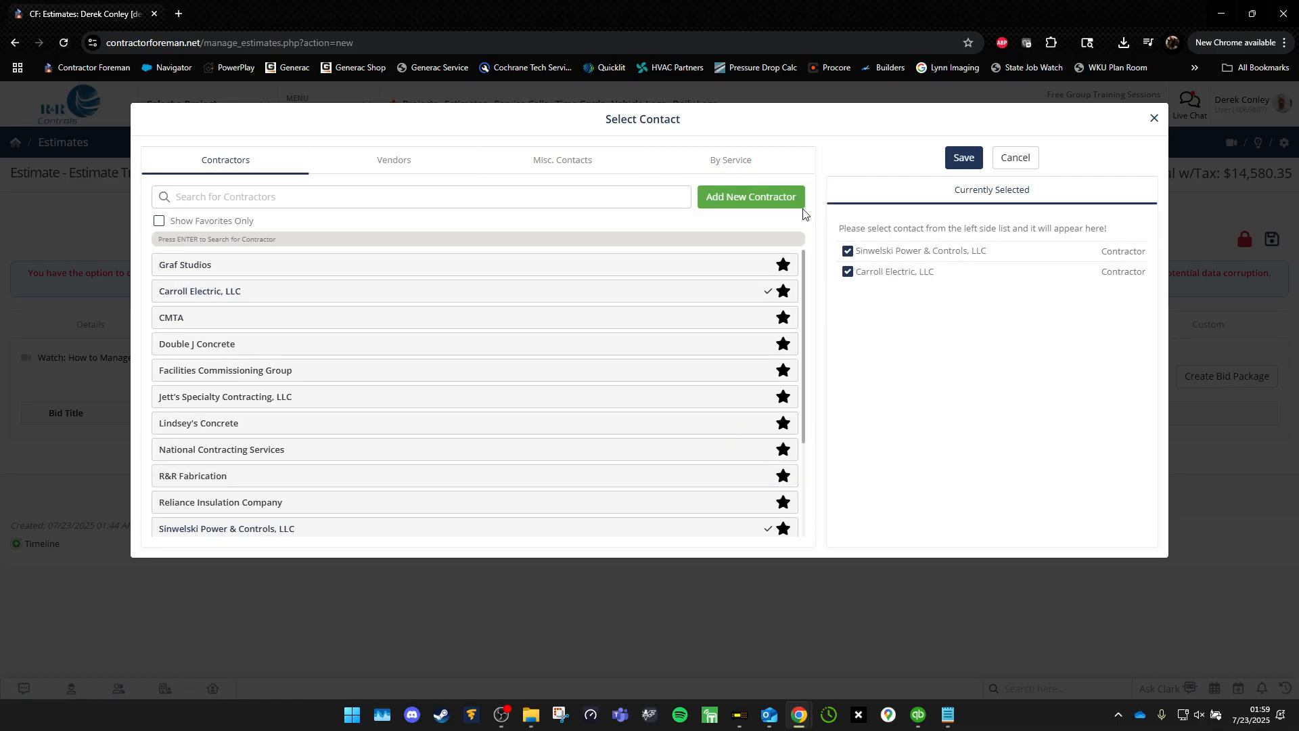
left_click(731, 161)
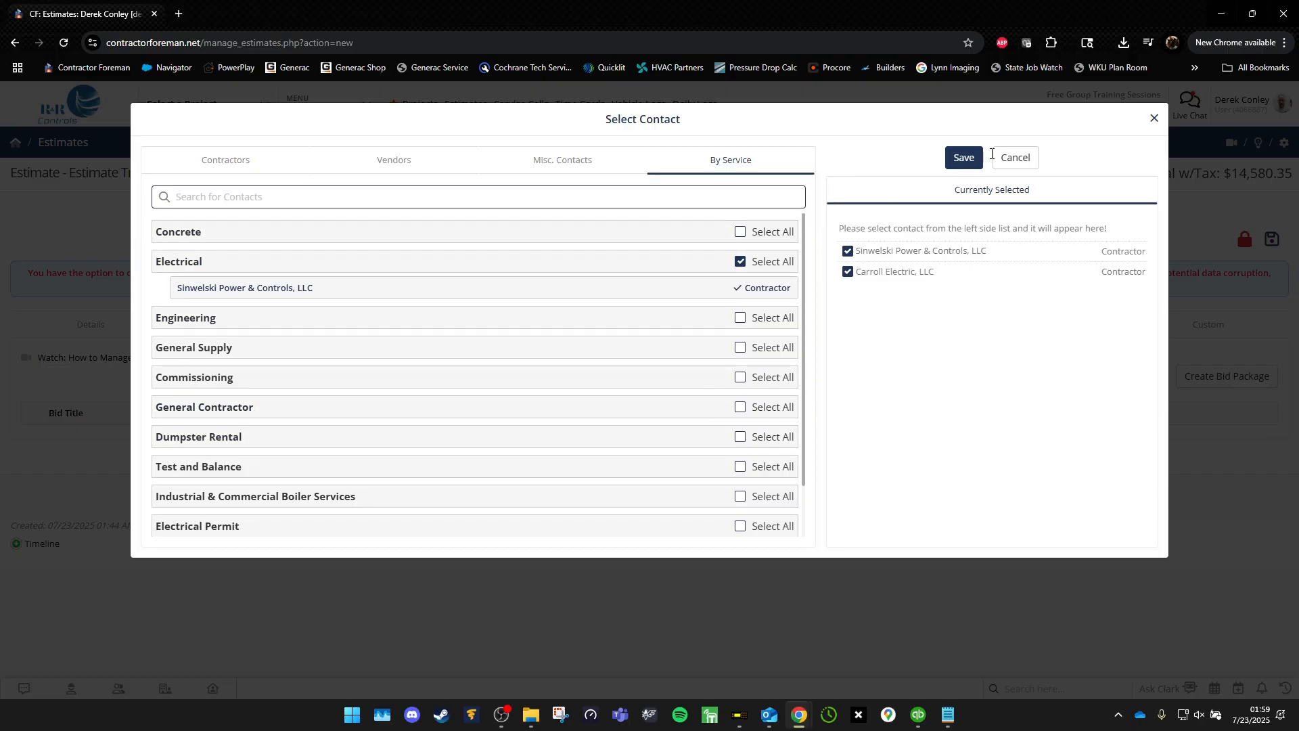
left_click(964, 158)
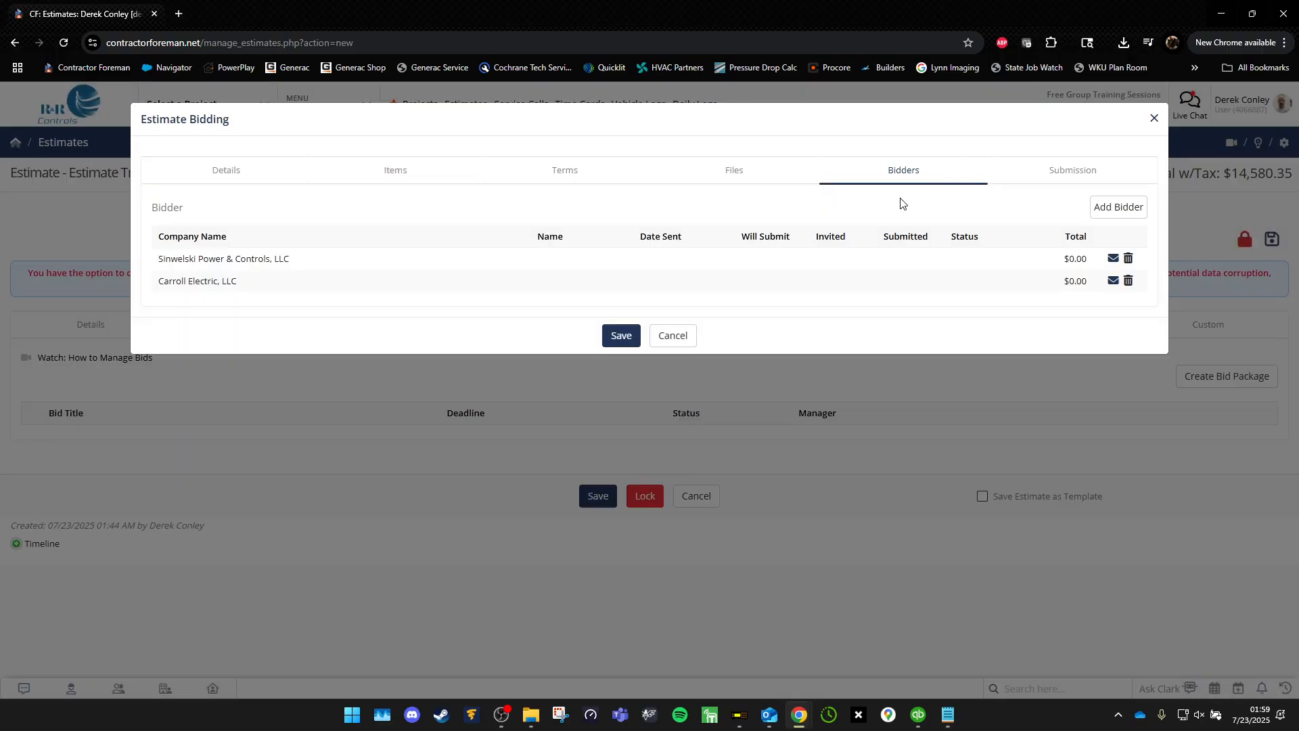
Look over the bid's Submissions, Bidders and Details, leaving status at Draft.
left_click(1092, 170)
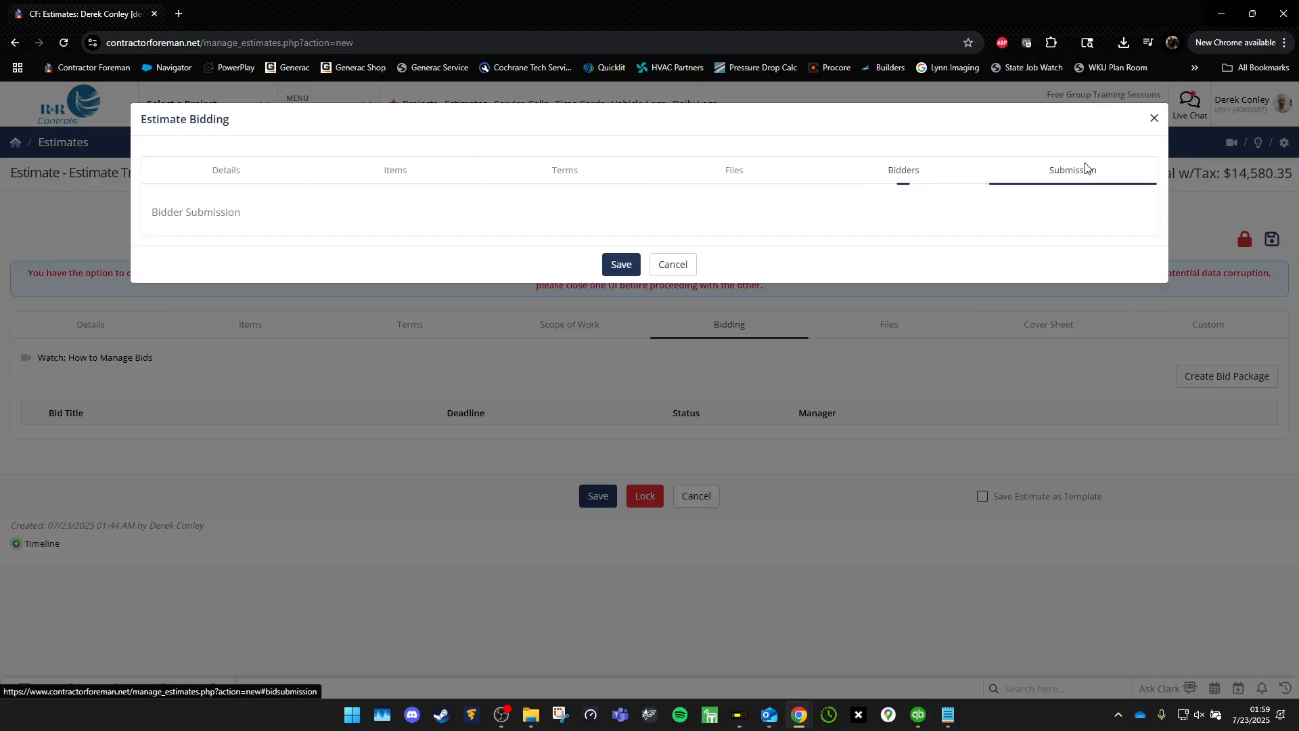
left_click(902, 171)
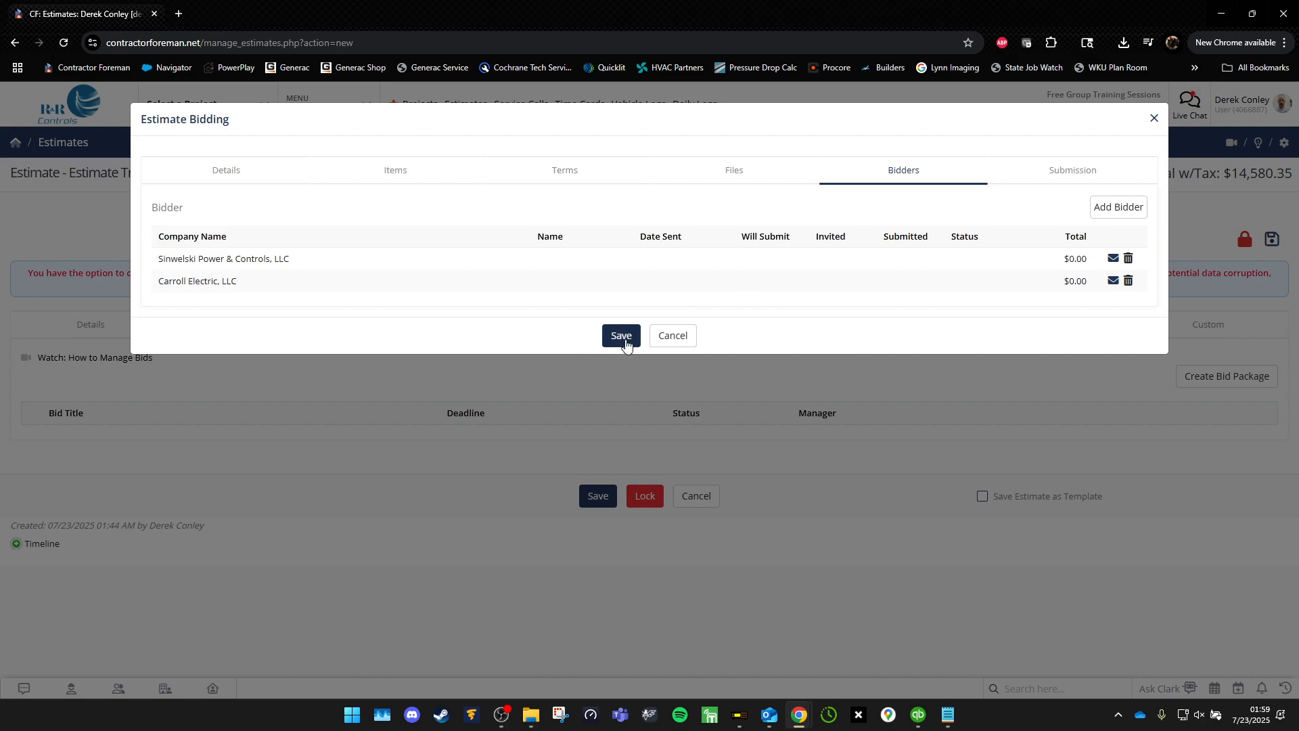
left_click(215, 170)
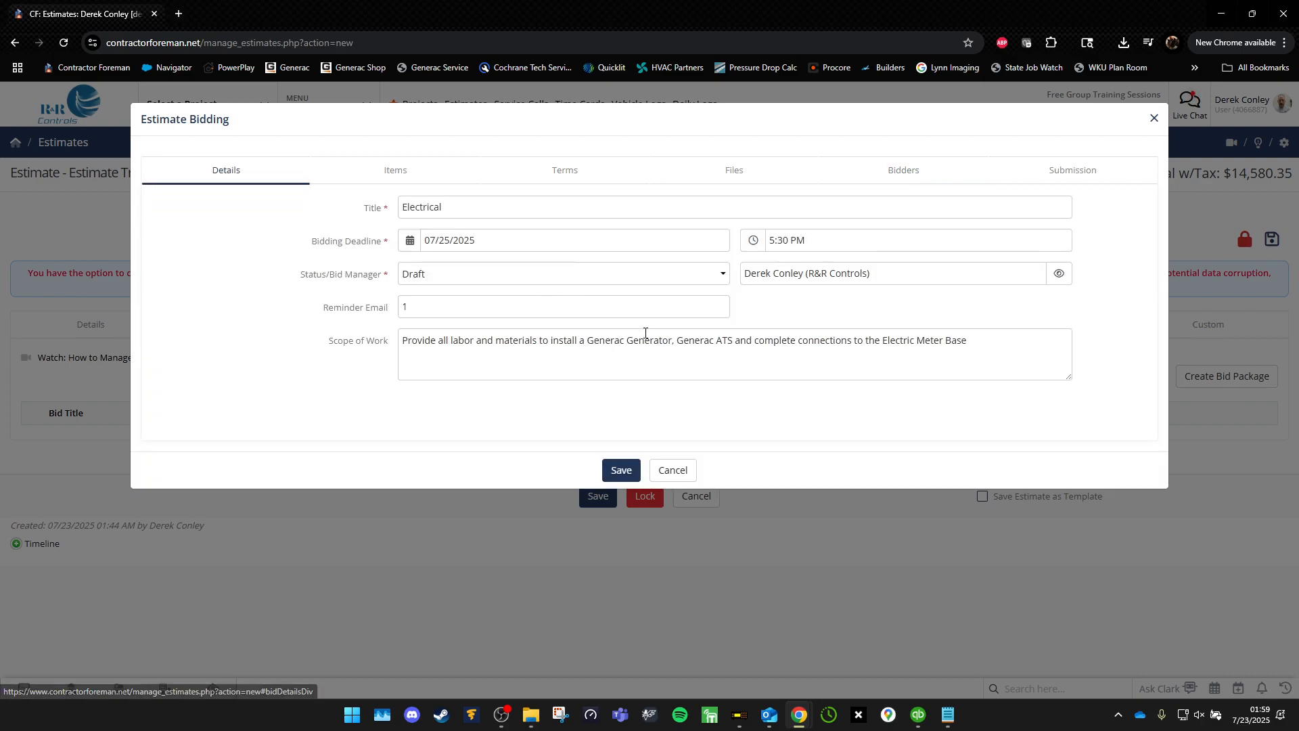
left_click(588, 276)
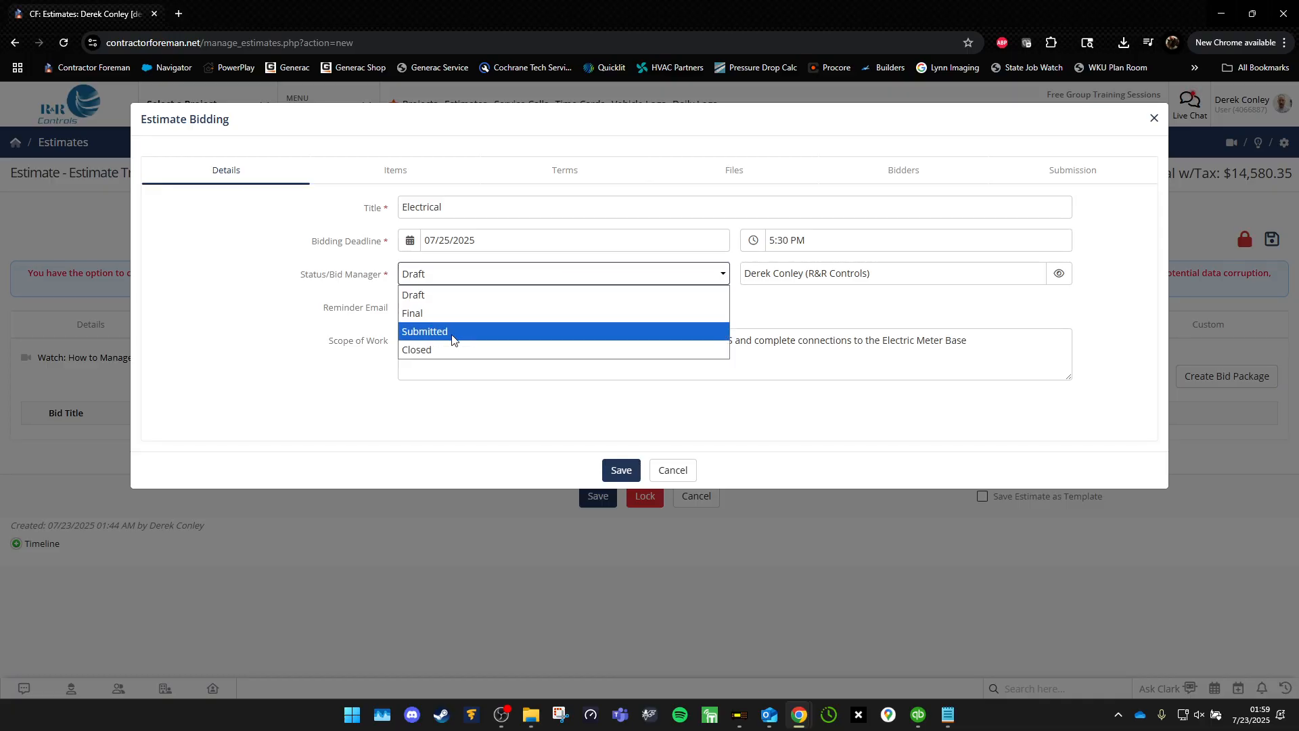
left_click(274, 351)
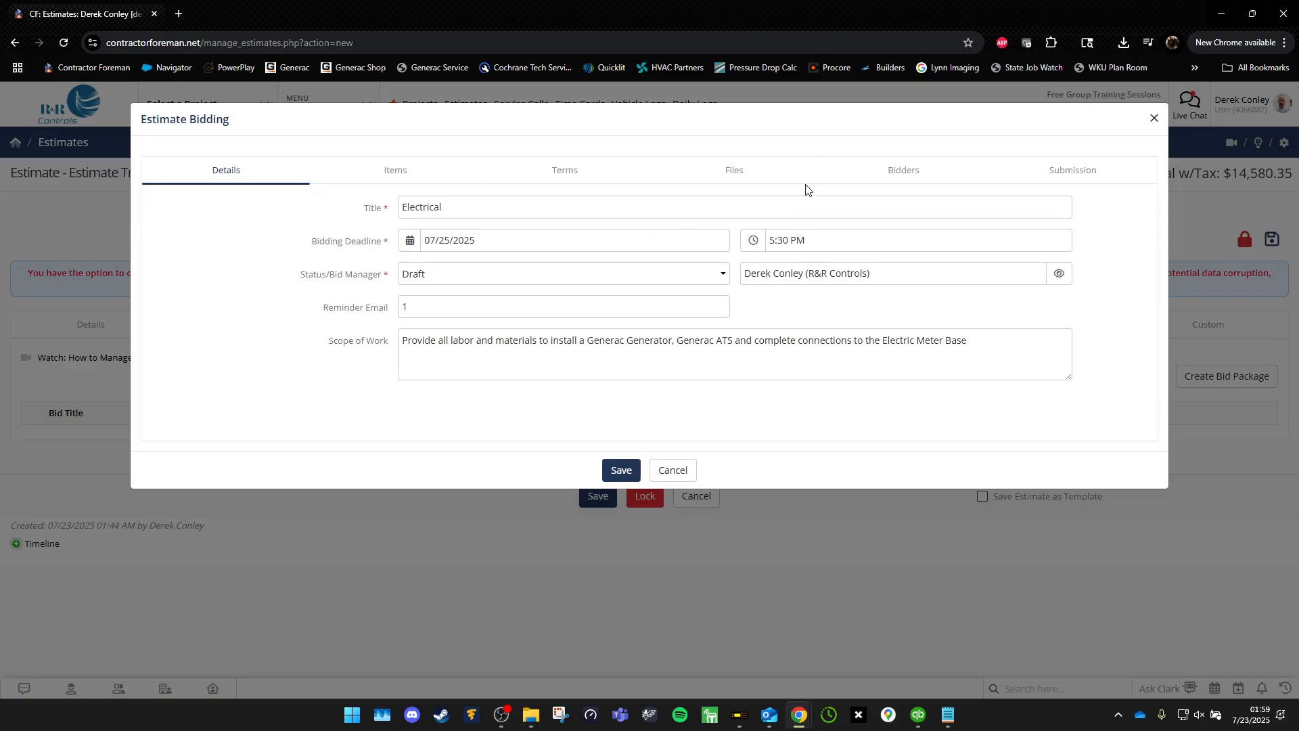
Delete the Sinwelski Power & Controls and Carroll Electric bidders and save the Electrical bid.
left_click(883, 170)
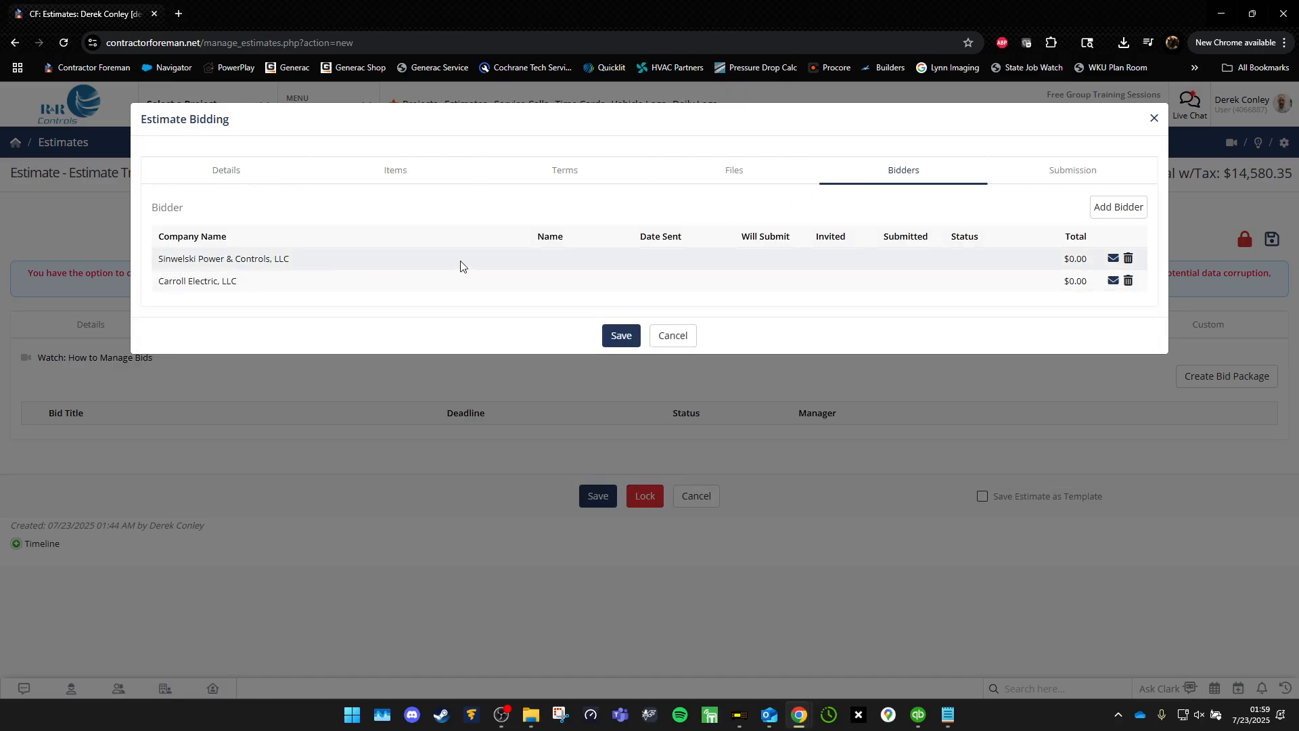
left_click(1128, 261)
left_click(617, 426)
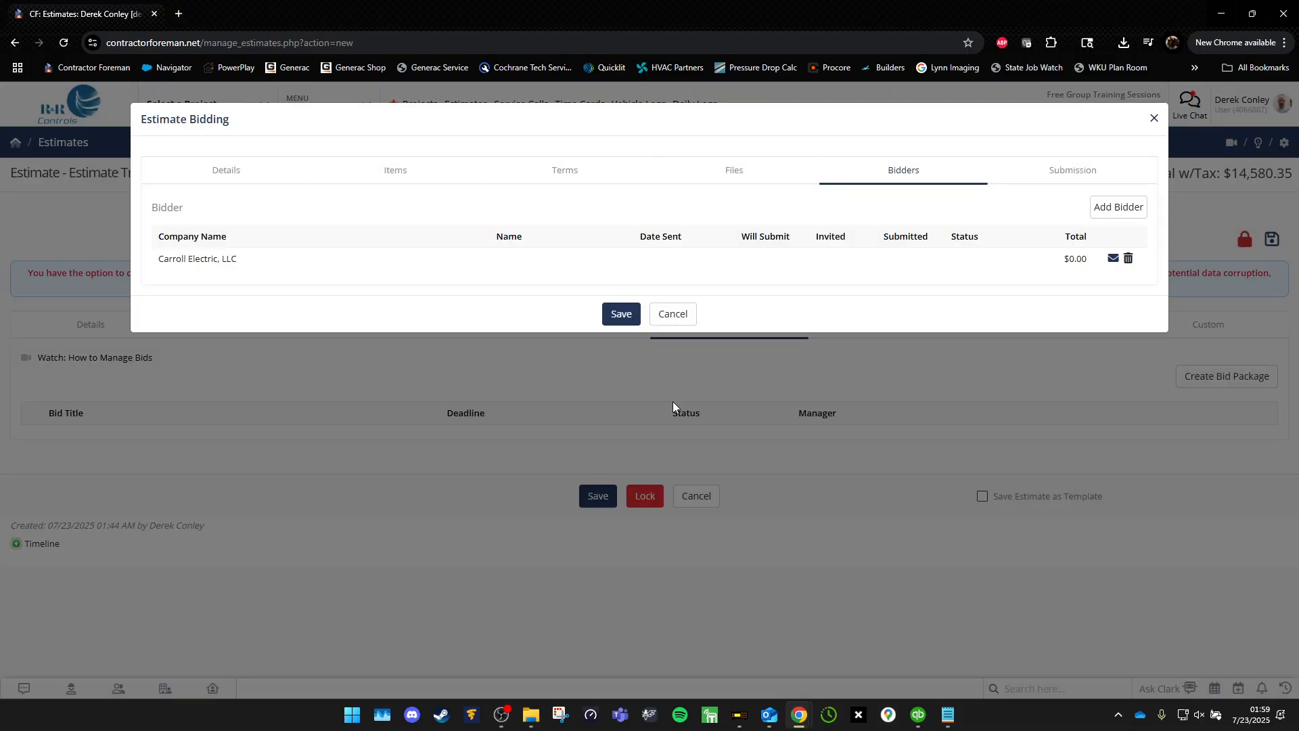
left_click(1128, 259)
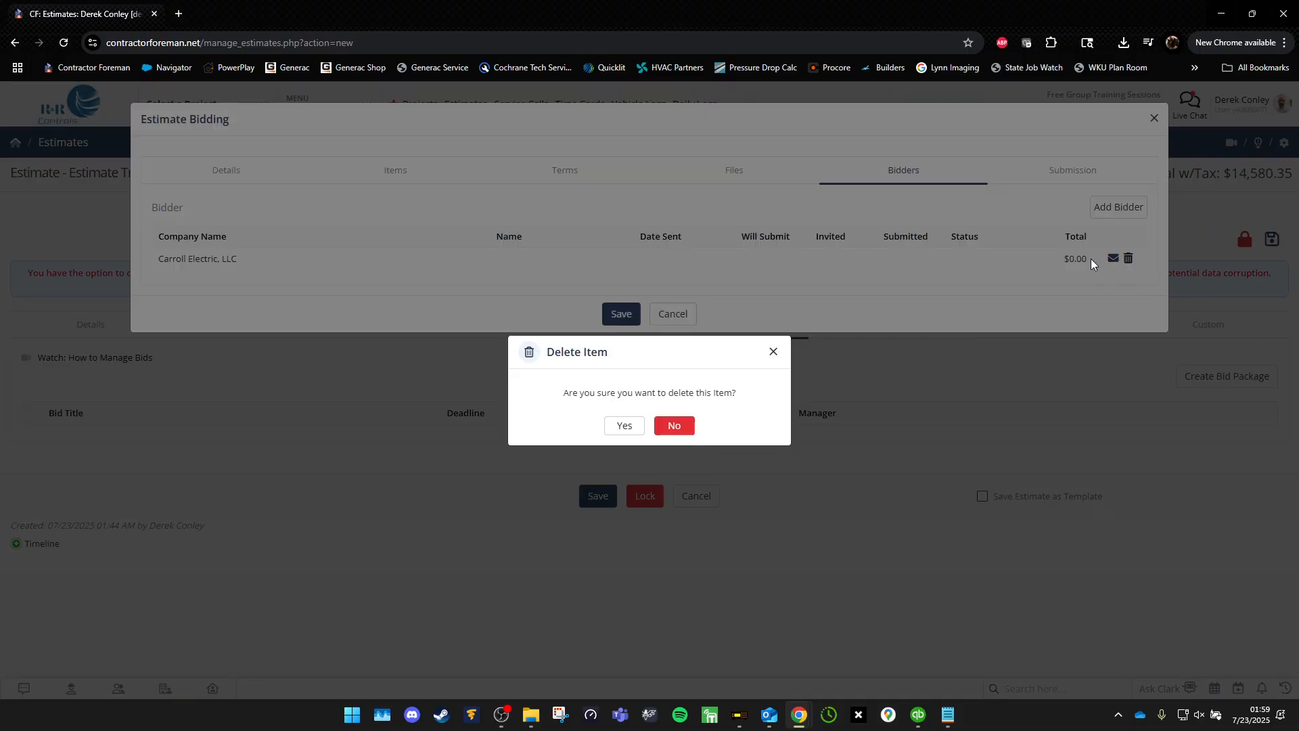
left_click(625, 426)
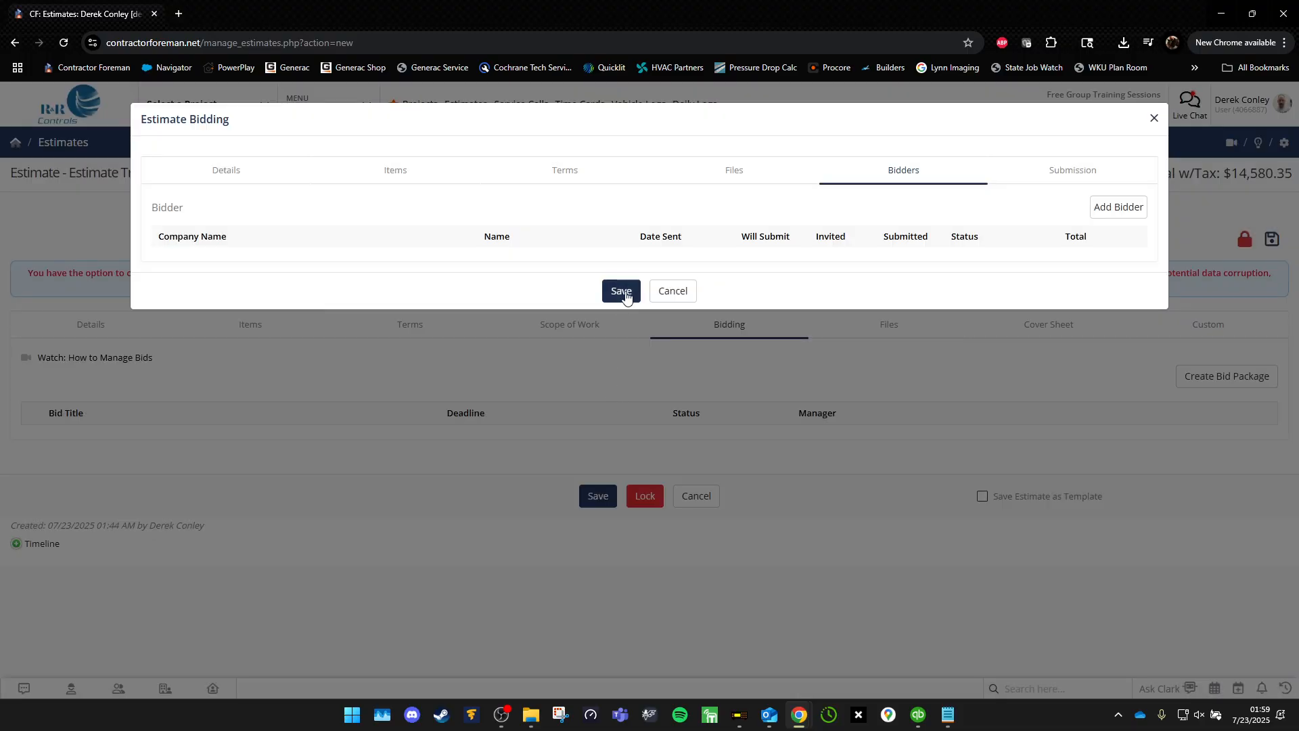
left_click(625, 292)
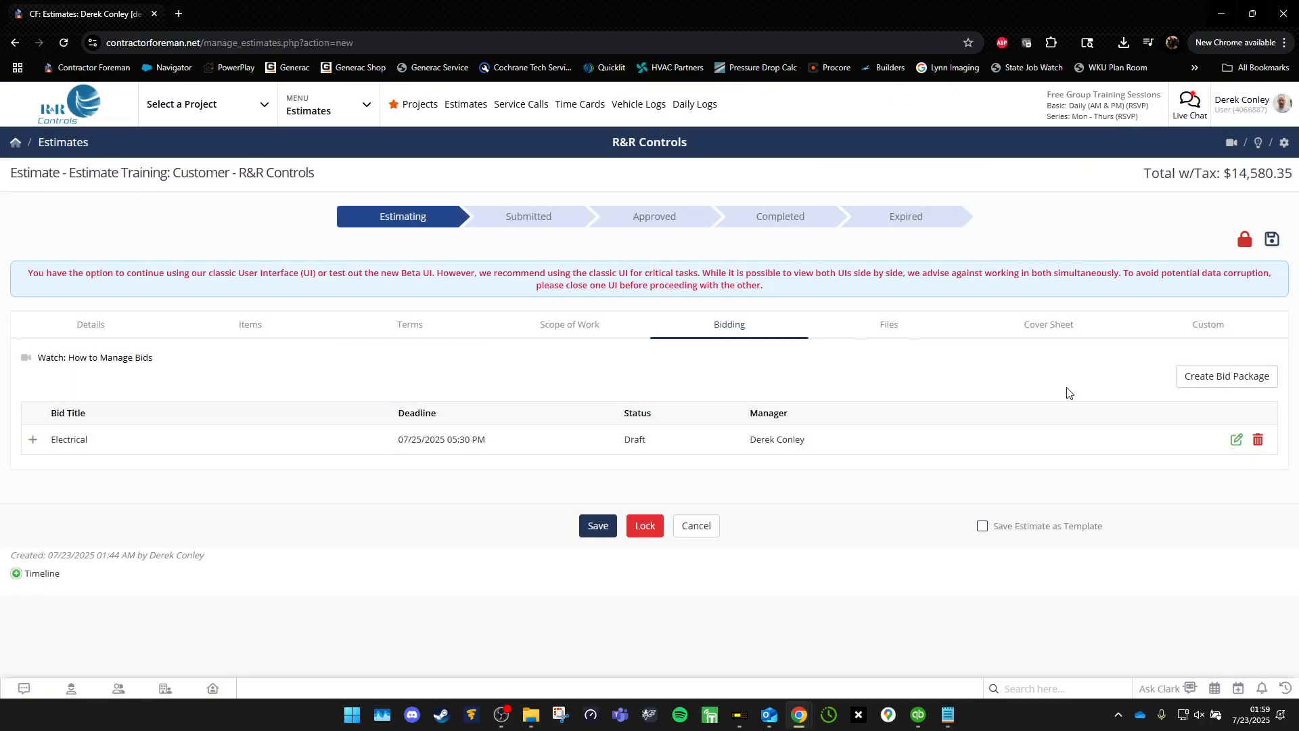
Reopen the Electrical bid and add a newly created electrical contractor company as its only bidder.
left_click(1236, 439)
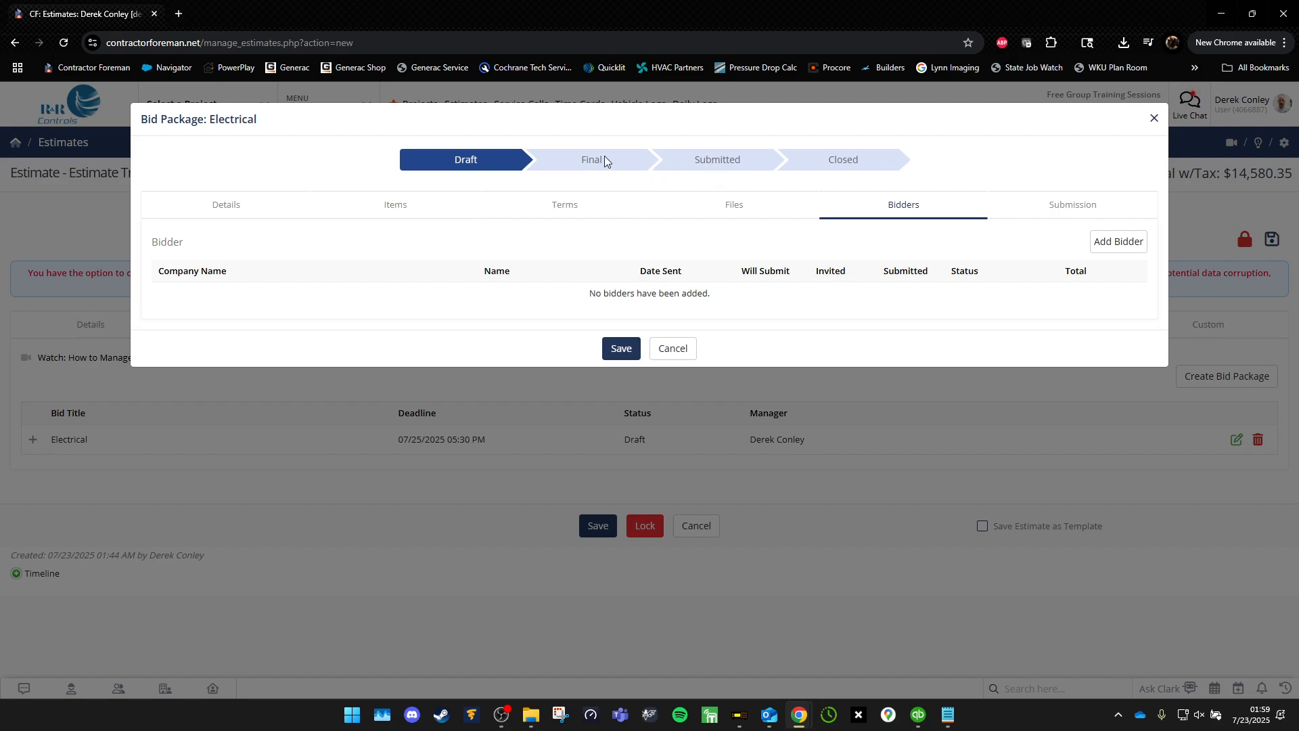
left_click(1125, 242)
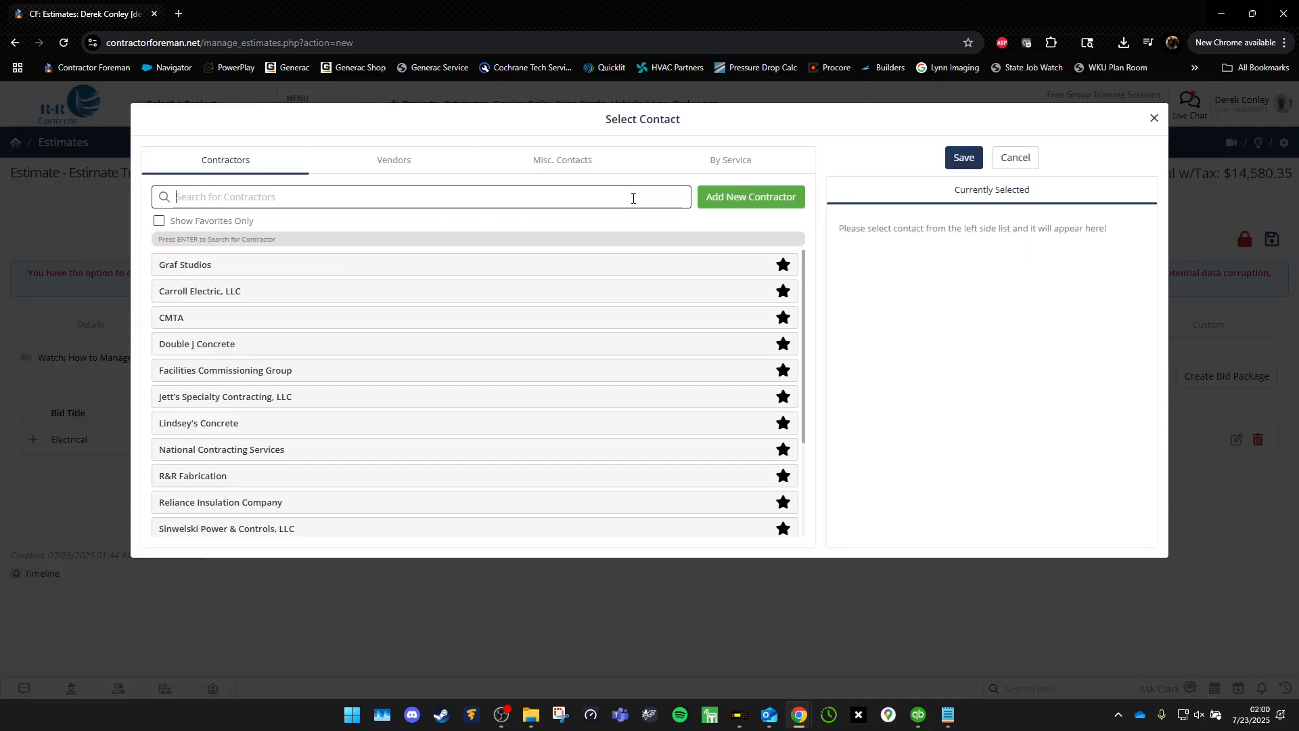
left_click(748, 201)
left_click(654, 163)
type("Derek Conley Electric")
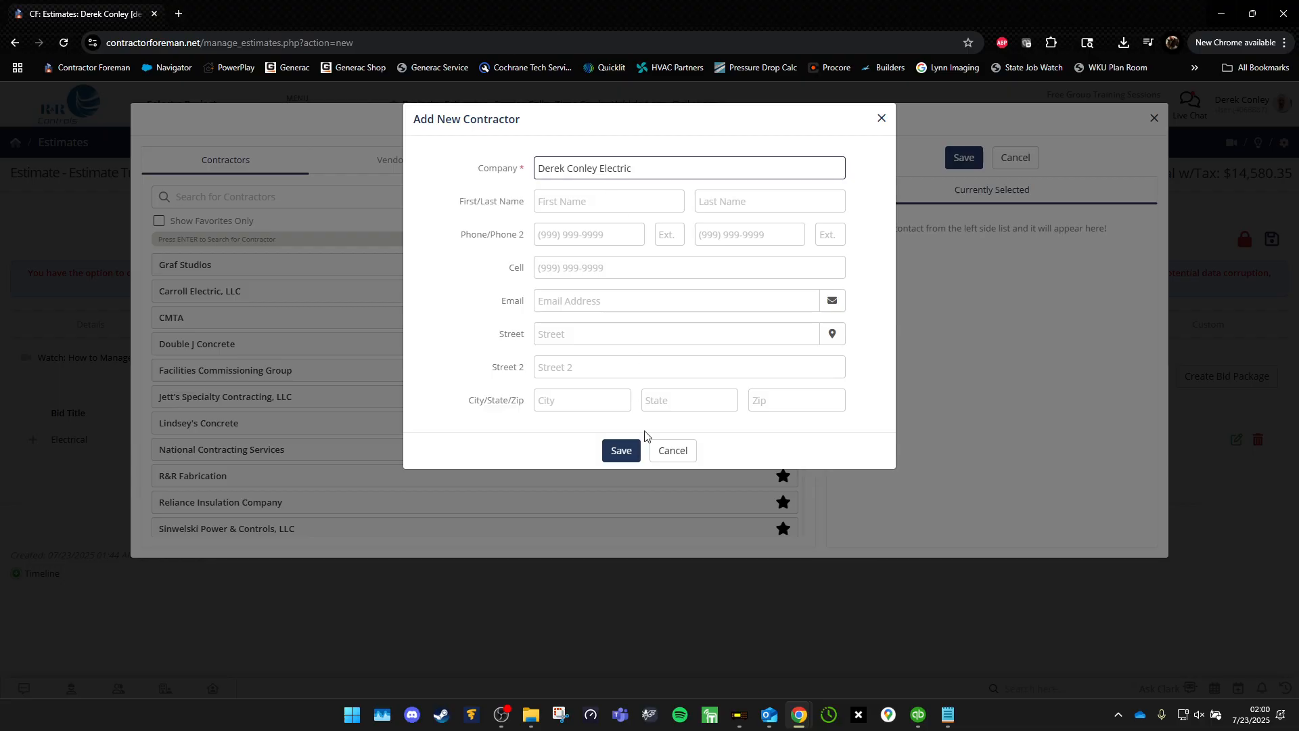
left_click(621, 450)
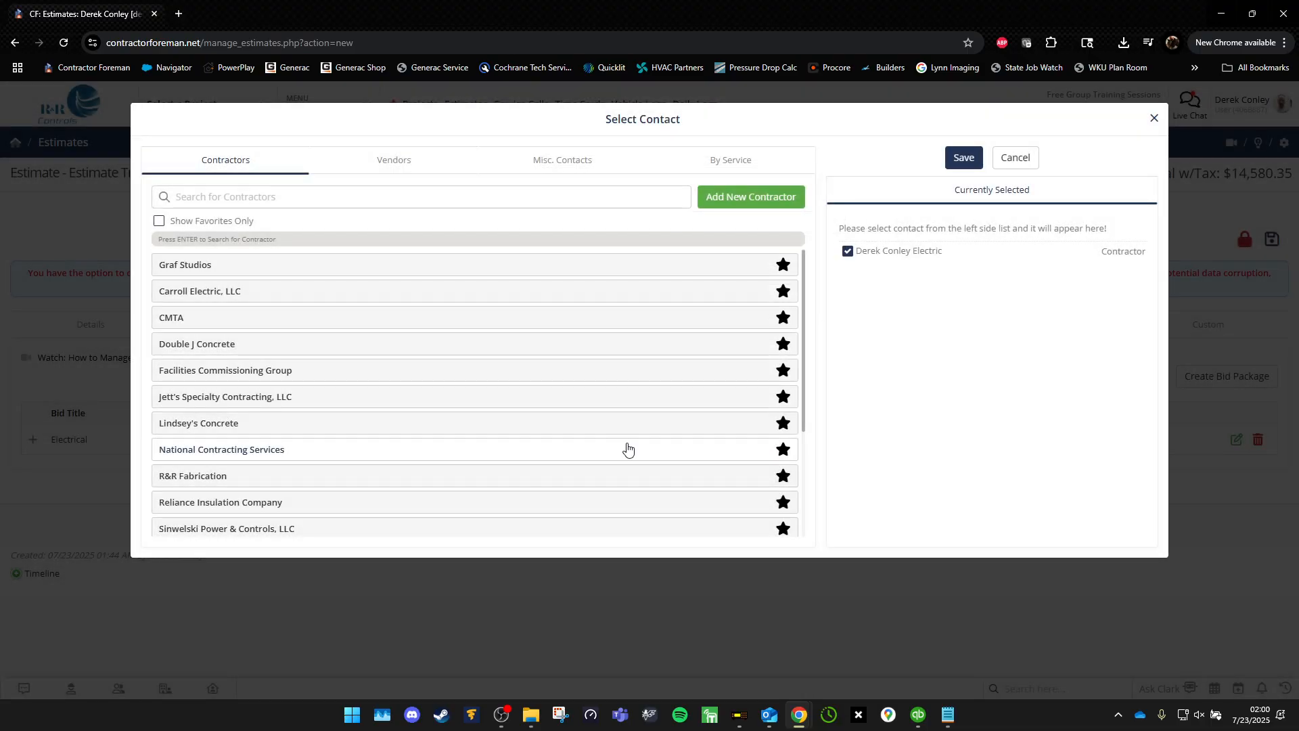
left_click(966, 161)
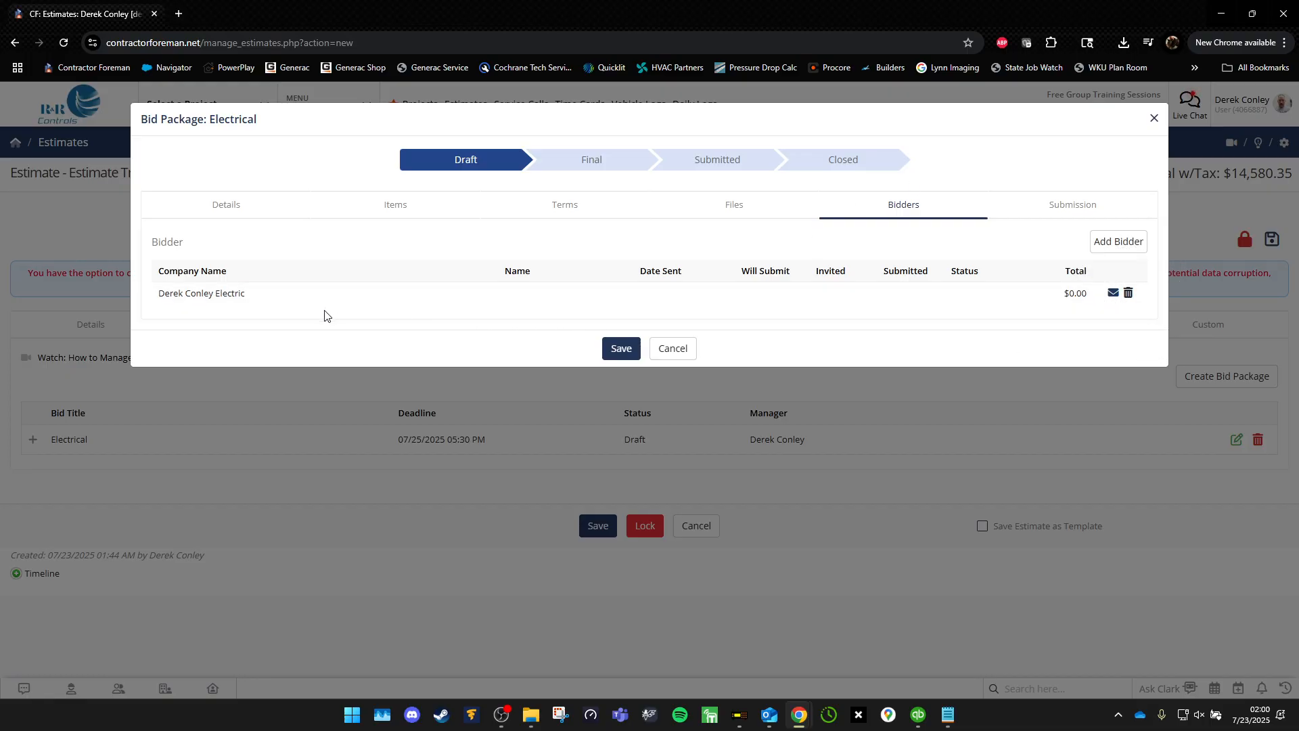
left_click(179, 14)
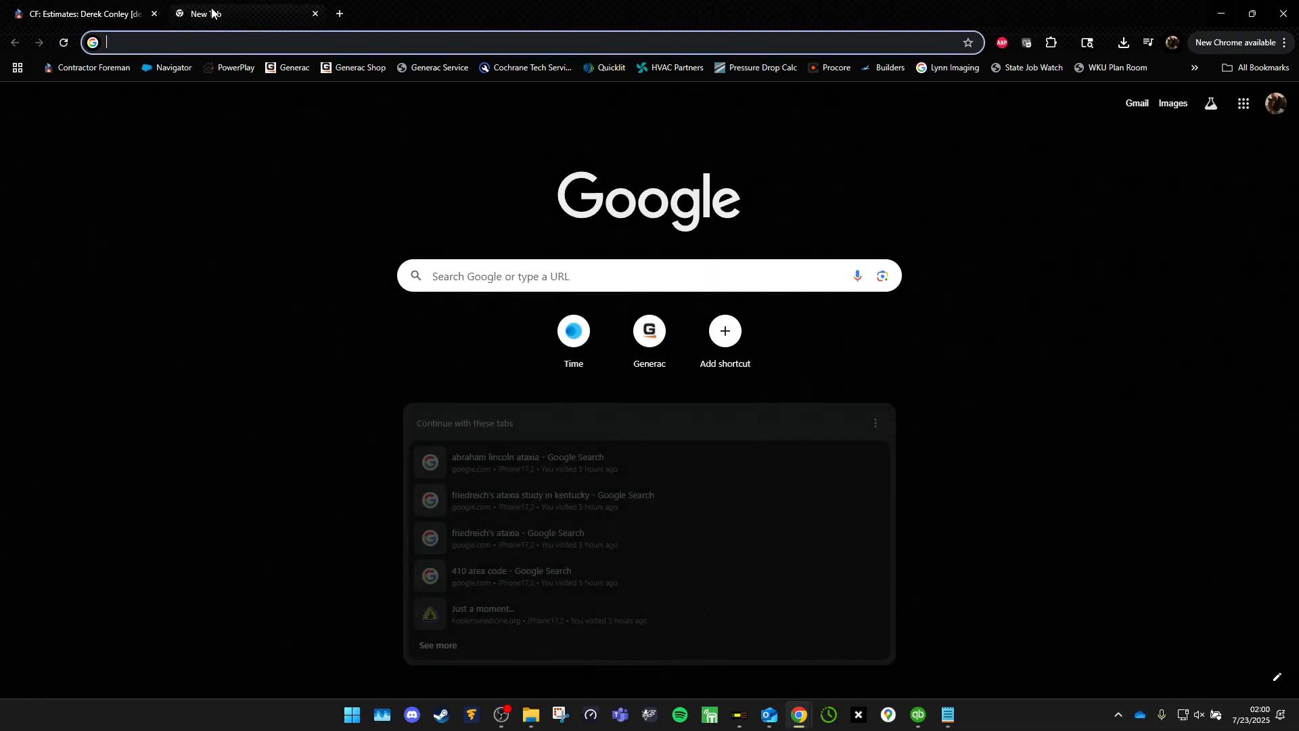
key("ctrl+w")
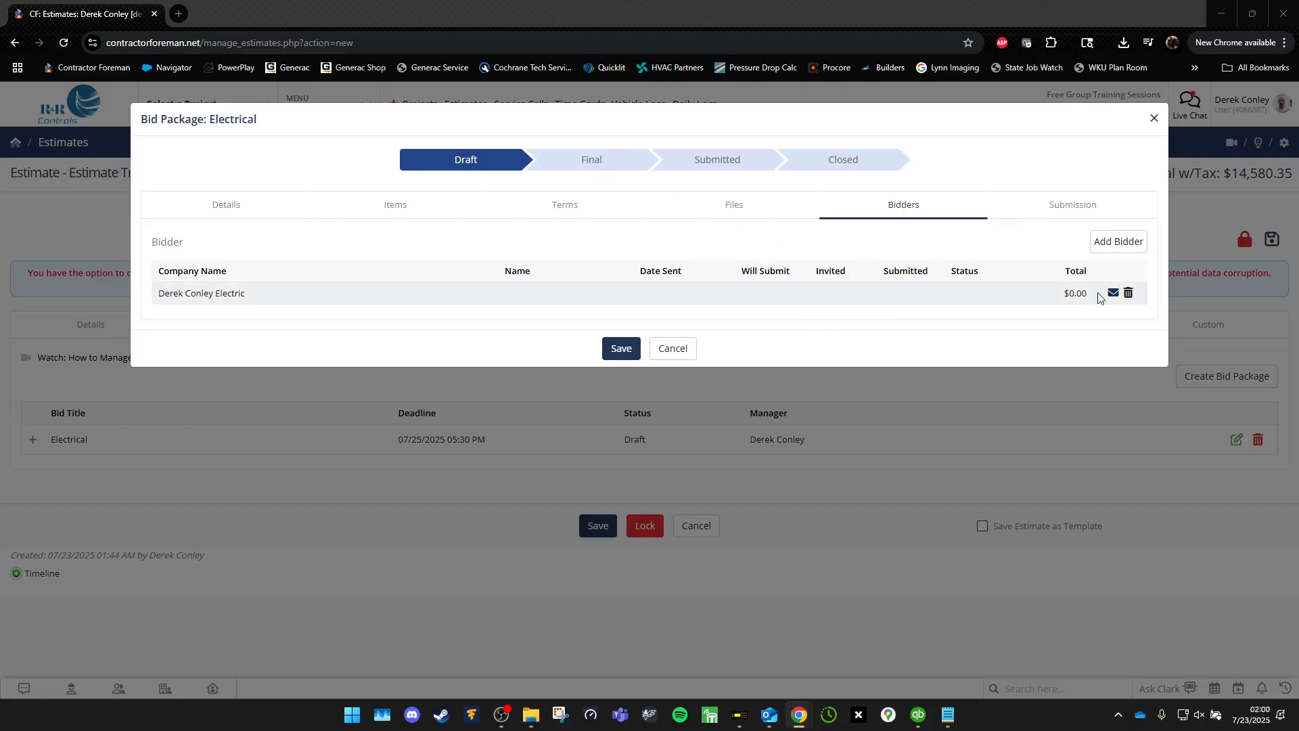
Save the Electrical bid, recheck its Details, Items, Terms, Files and Bidders, then save the estimate.
left_click(621, 359)
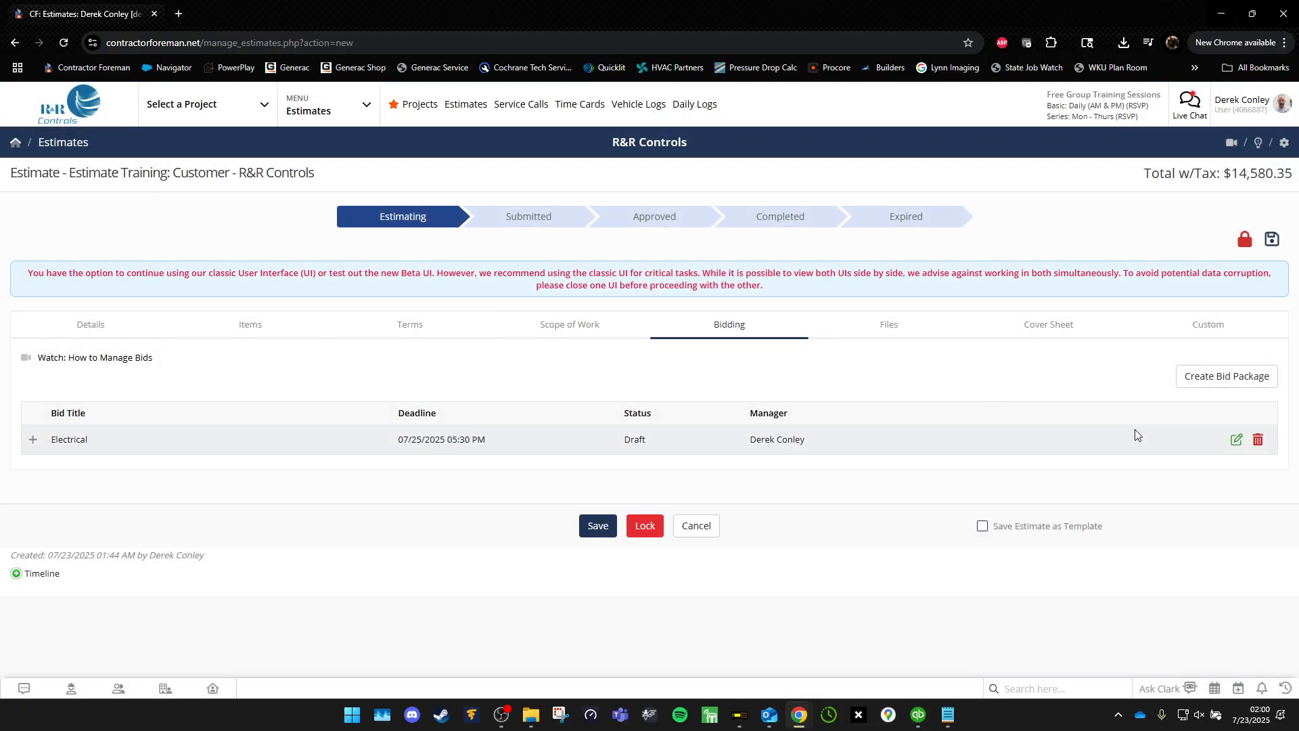
left_click(1237, 440)
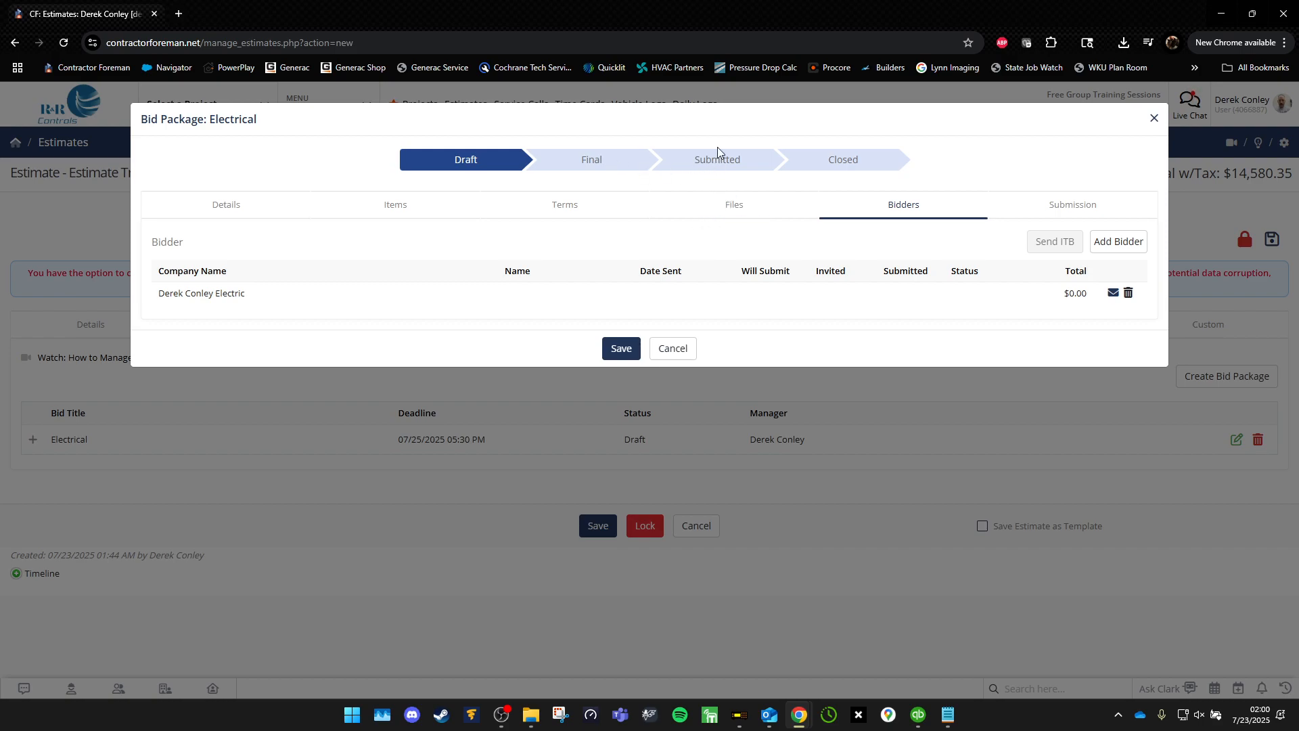
left_click(252, 202)
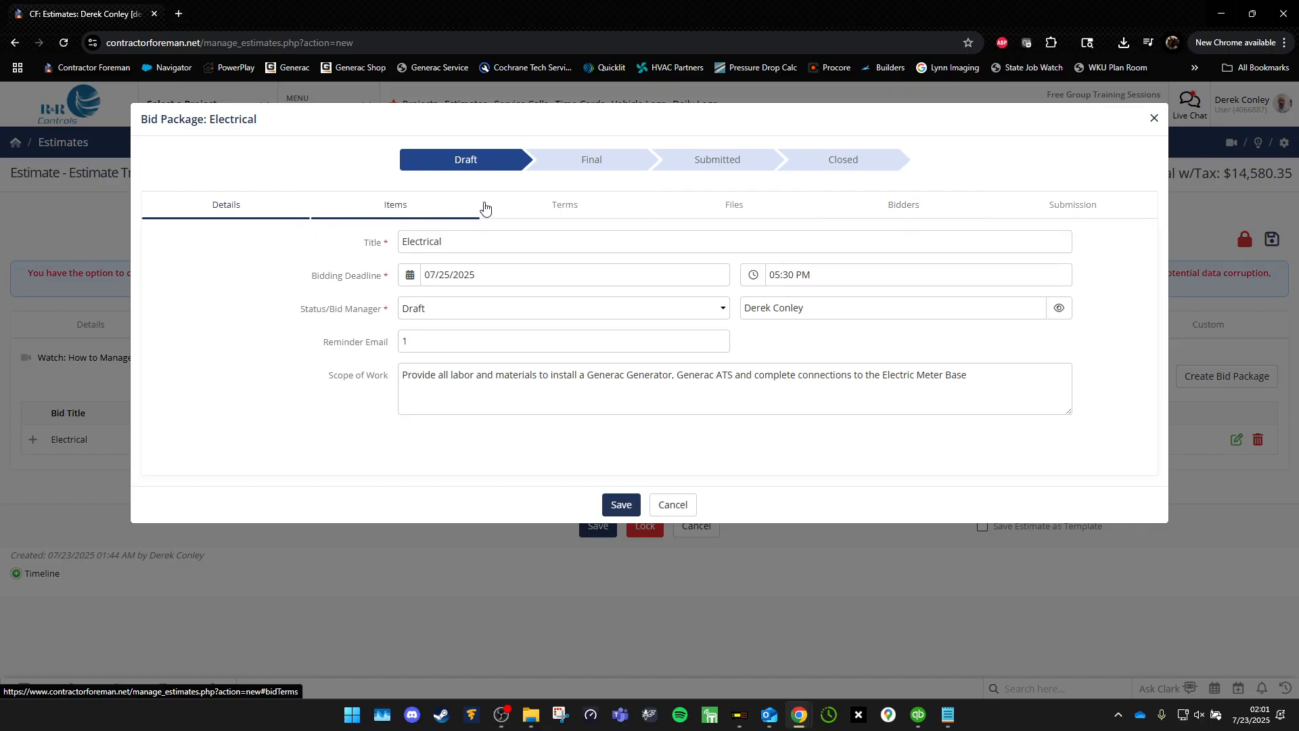
left_click(396, 209)
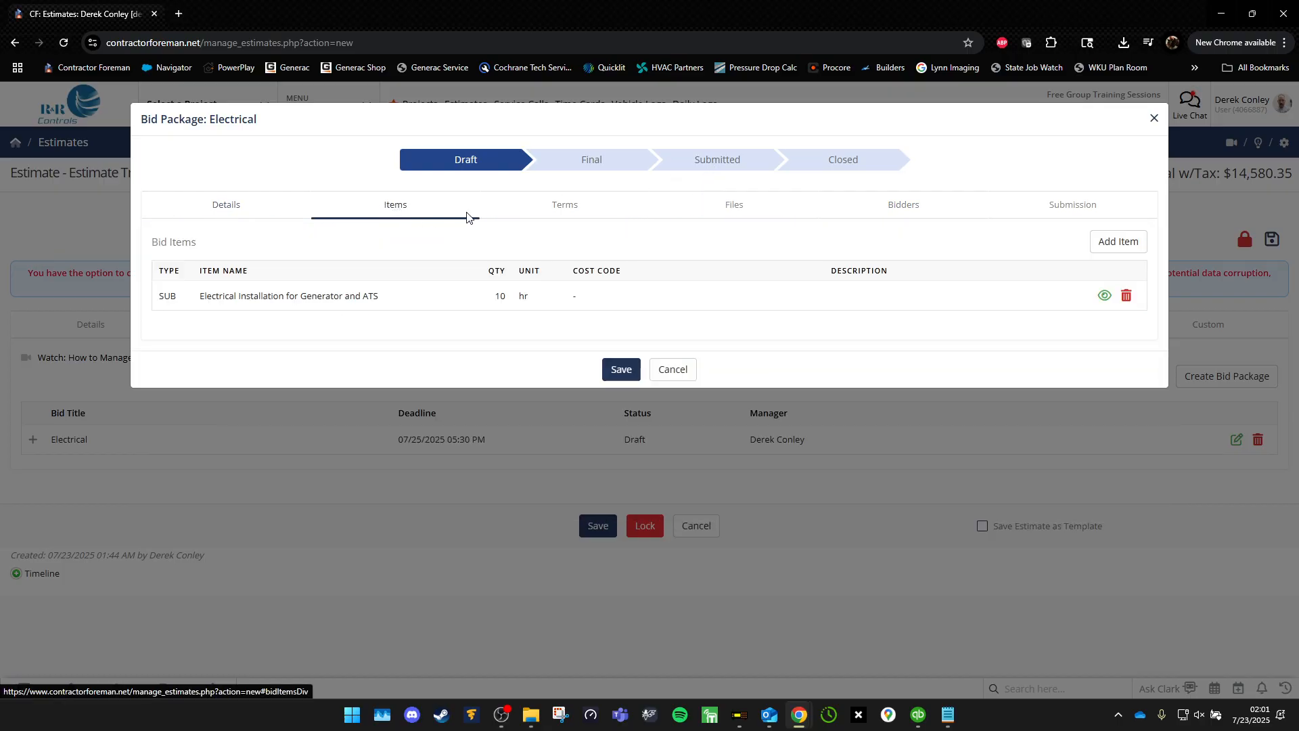
left_click(561, 212)
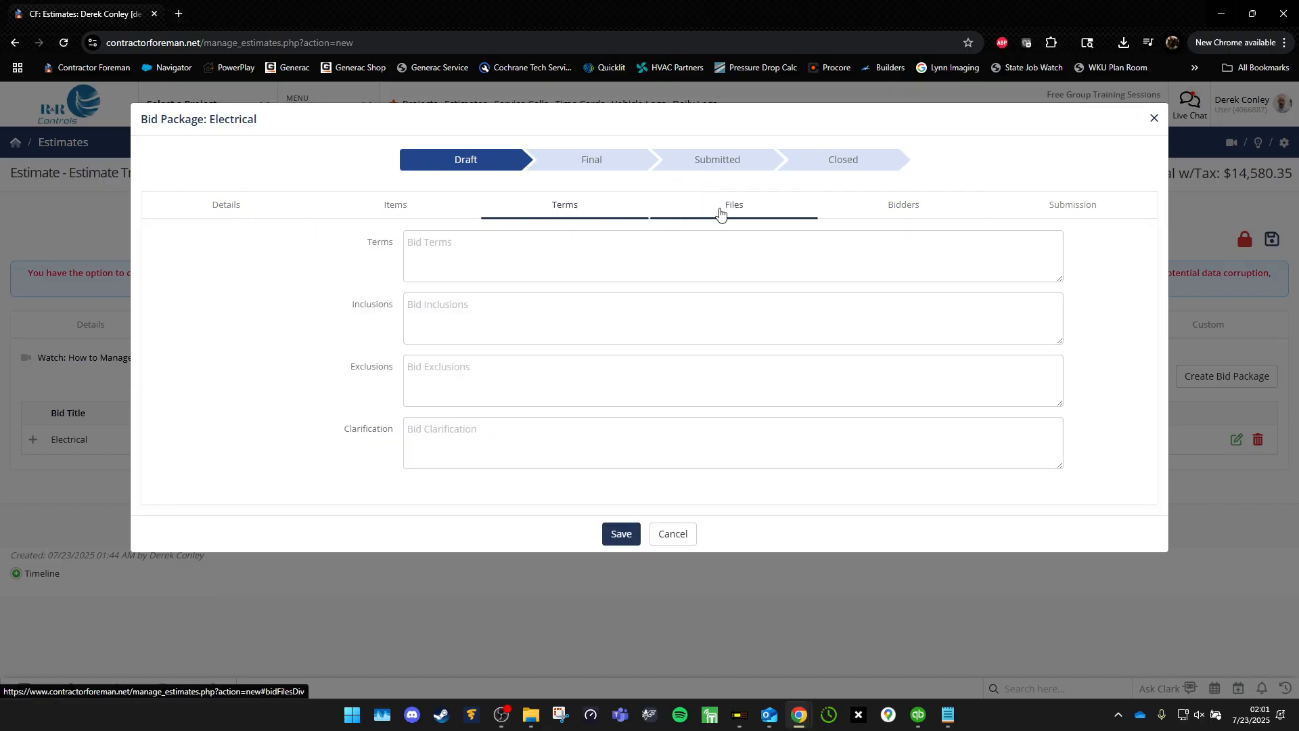
left_click(762, 212)
left_click(910, 210)
left_click(626, 351)
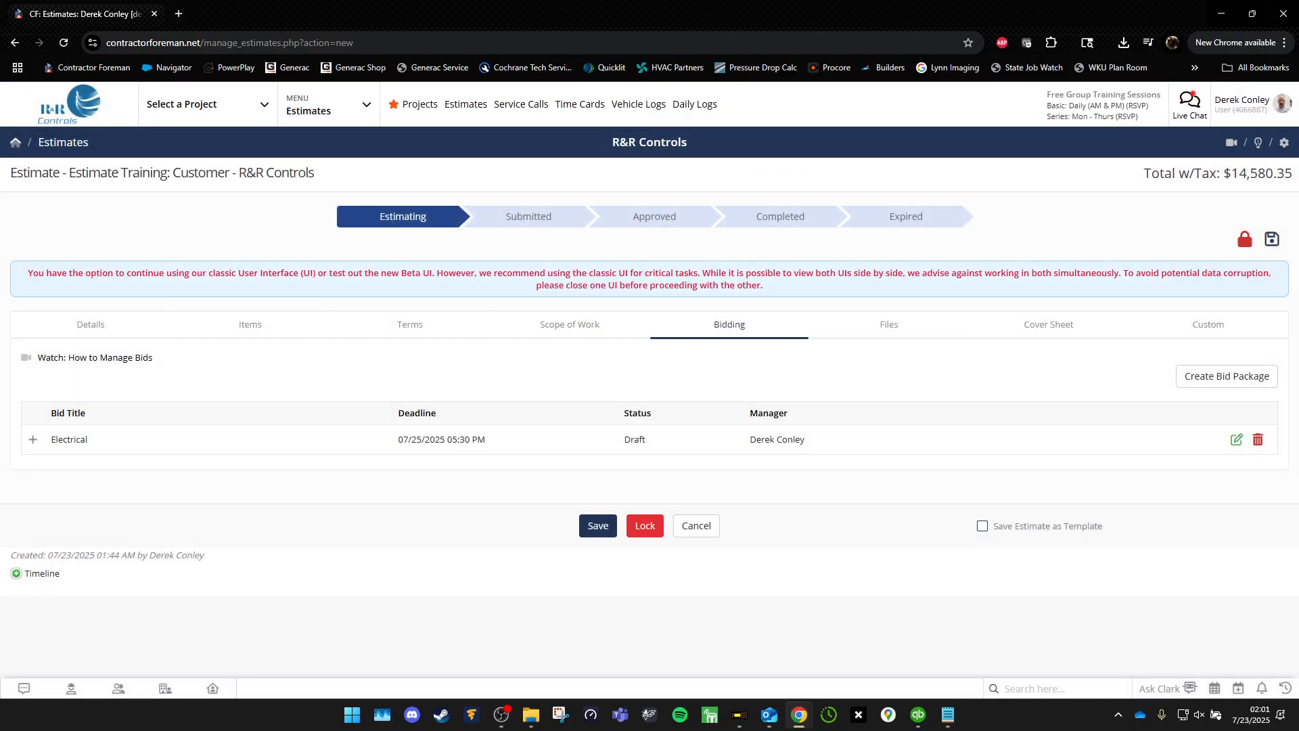
left_click(1272, 239)
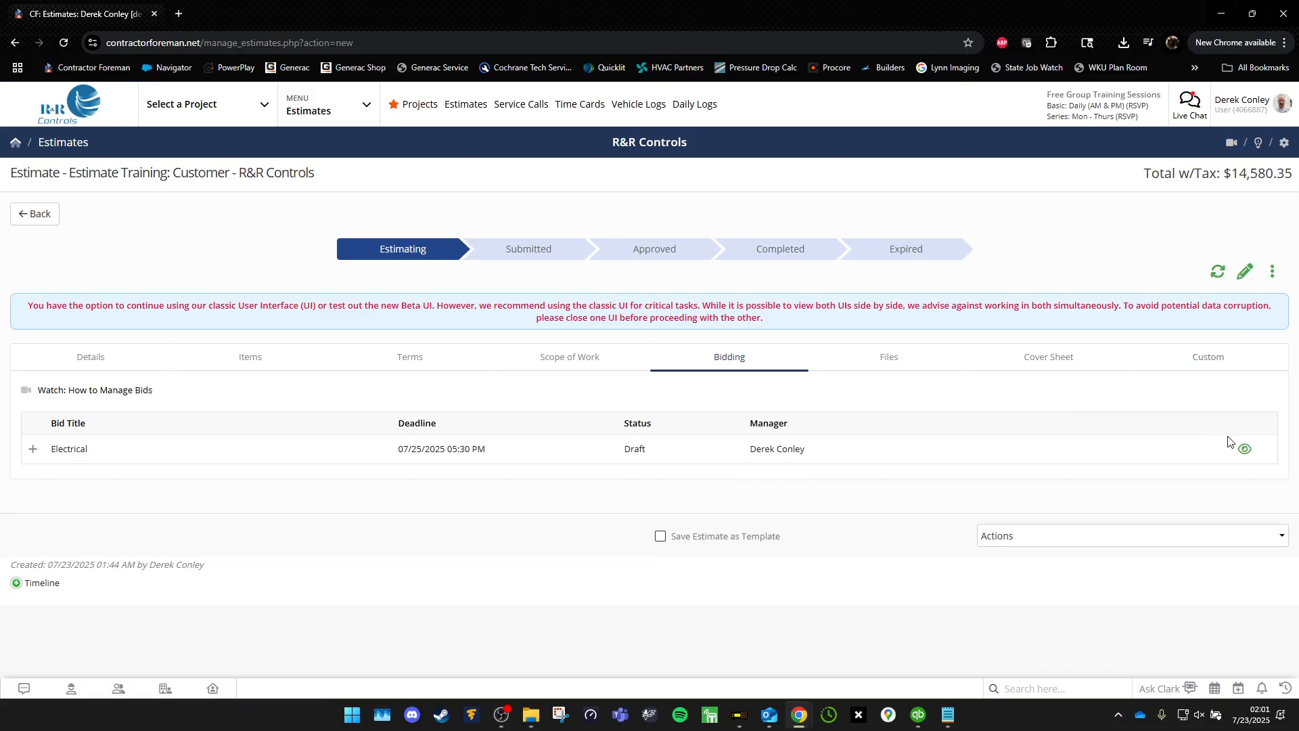
Mark the Electrical bid package Submitted, send its invitation to the listed bidder, and close it.
left_click(1243, 450)
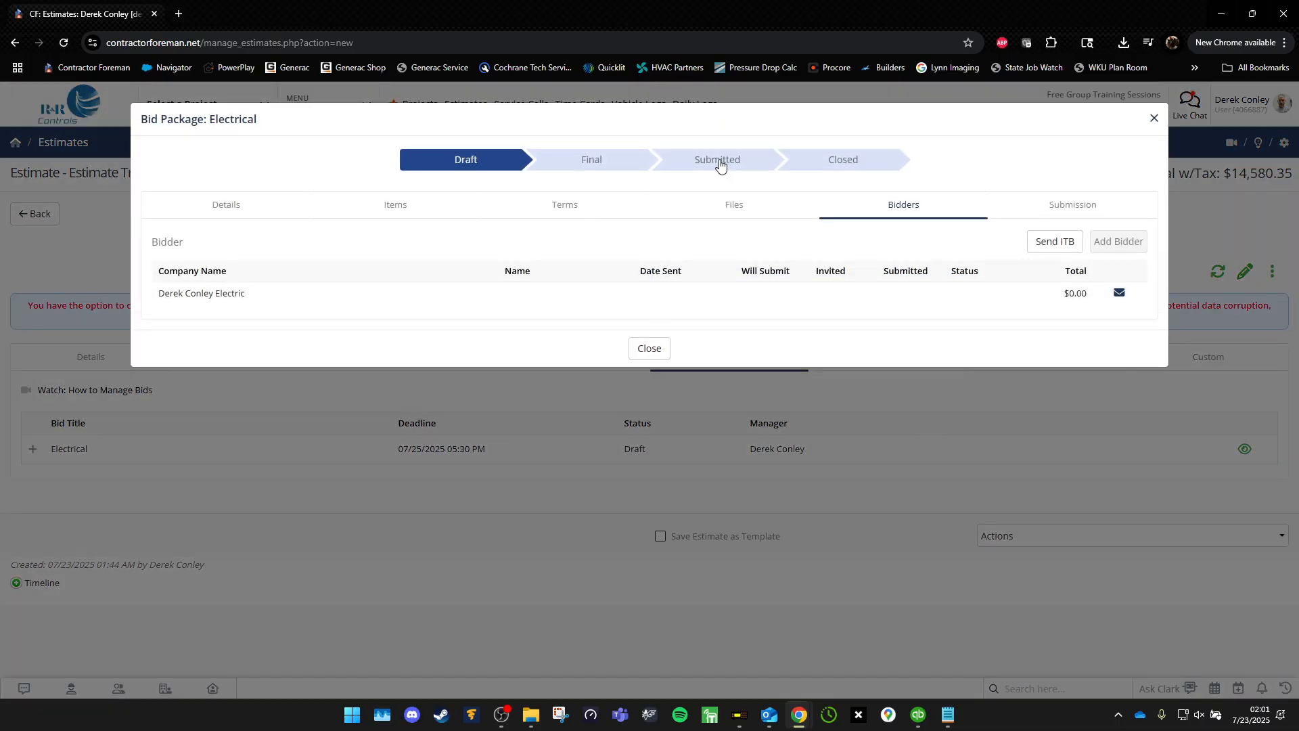
left_click(718, 165)
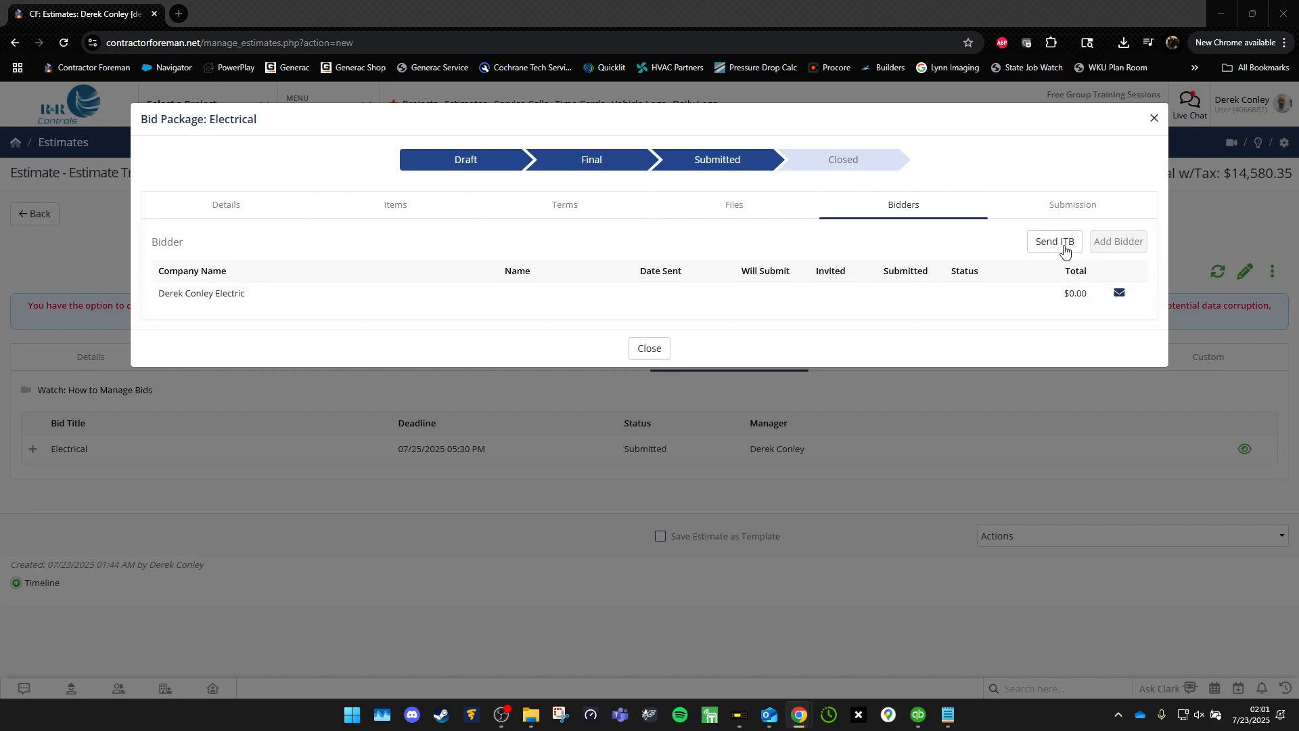
left_click(1064, 245)
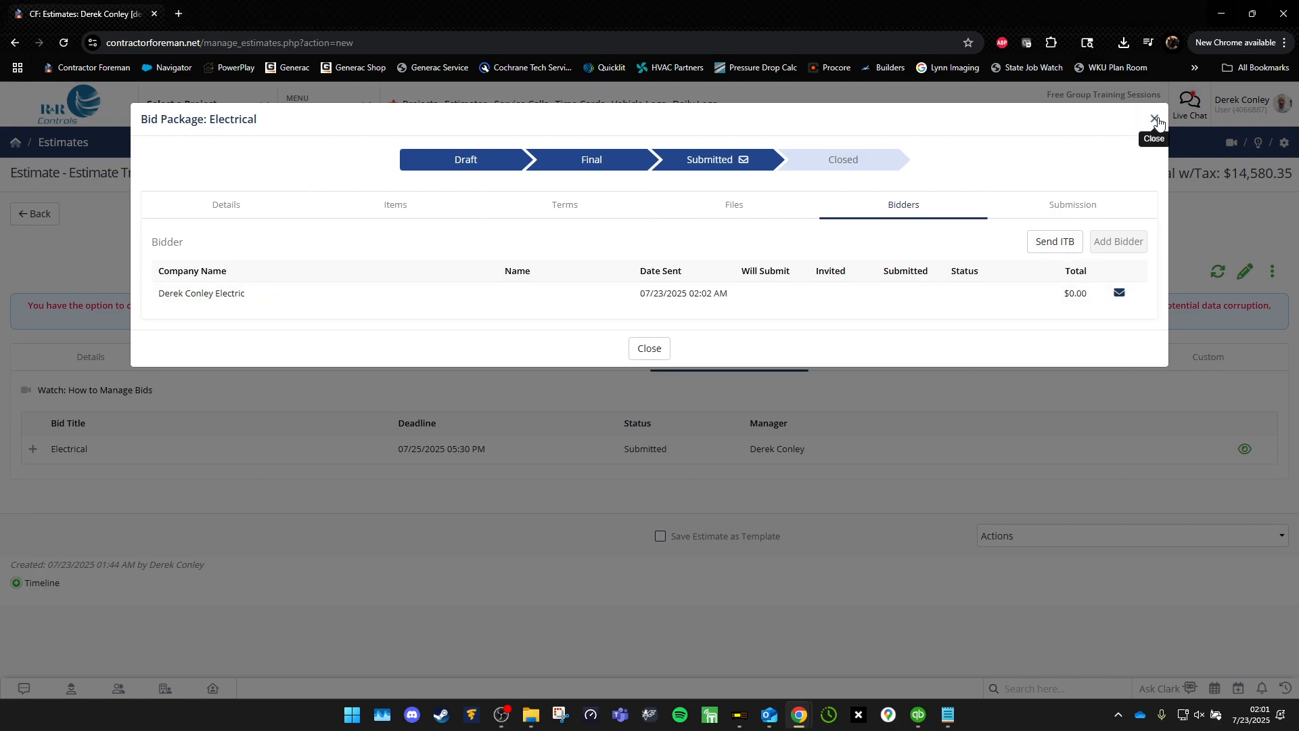
left_click(1155, 120)
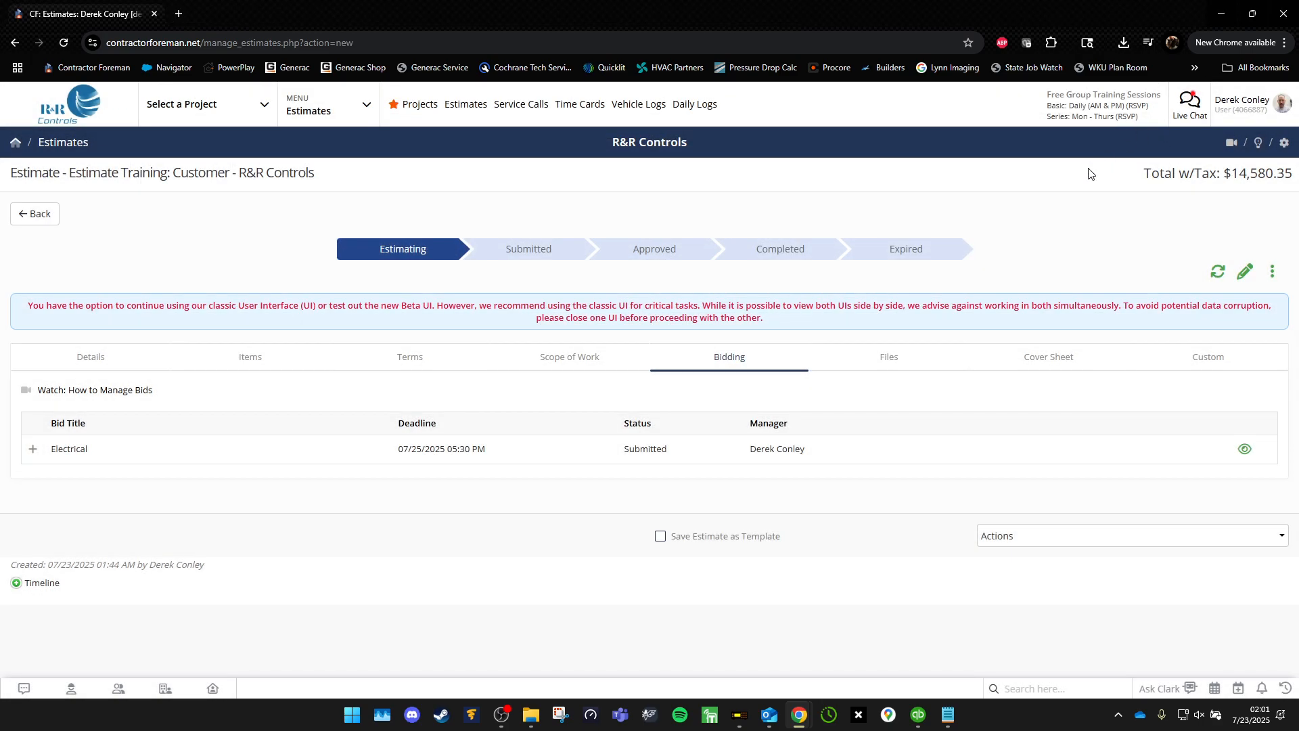
left_click(885, 360)
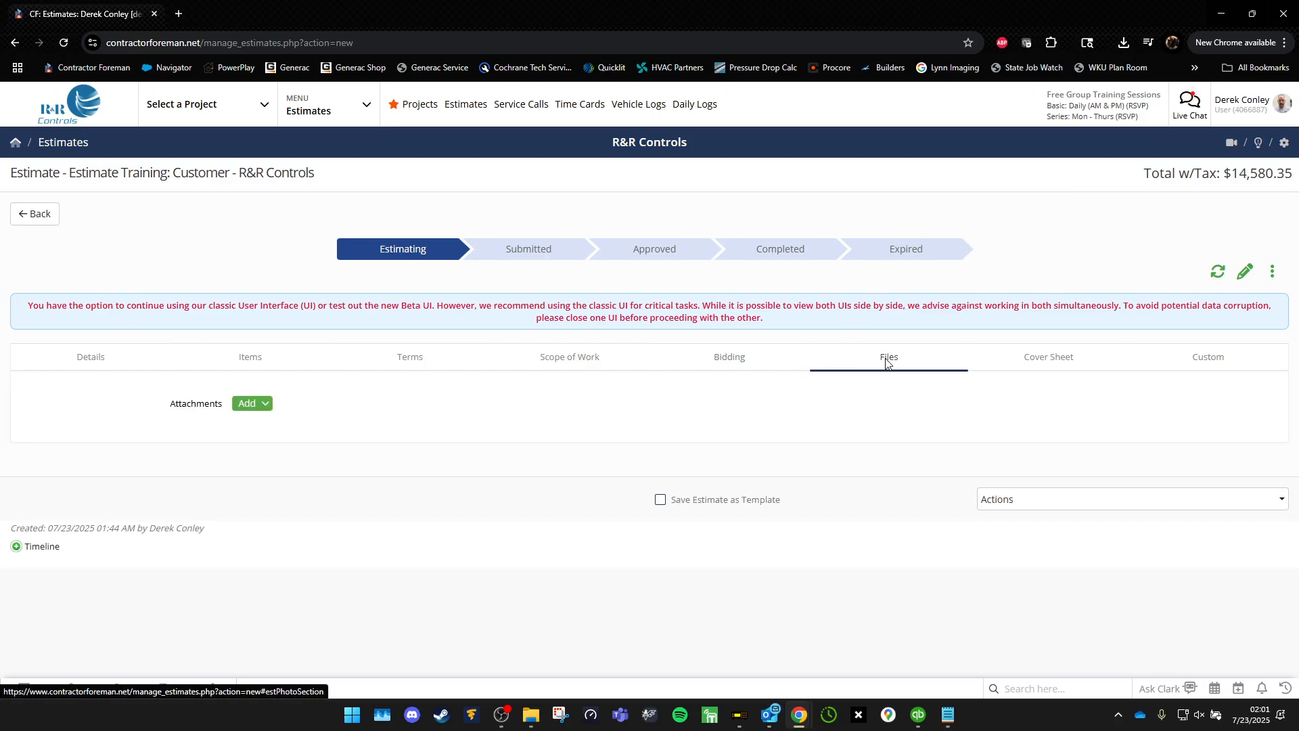
Open the estimate's cover sheet in edit mode and preview the editor full screen.
left_click(1076, 366)
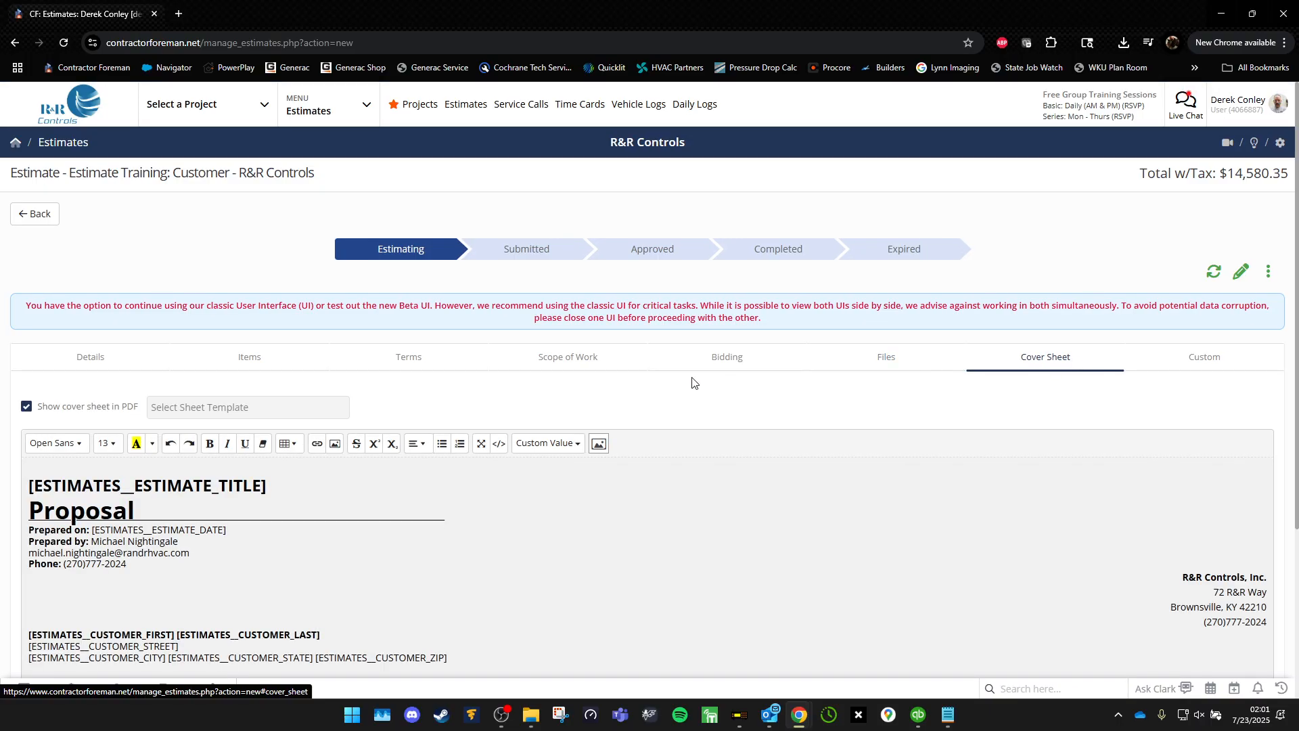
scroll(720, 379, "down", 8)
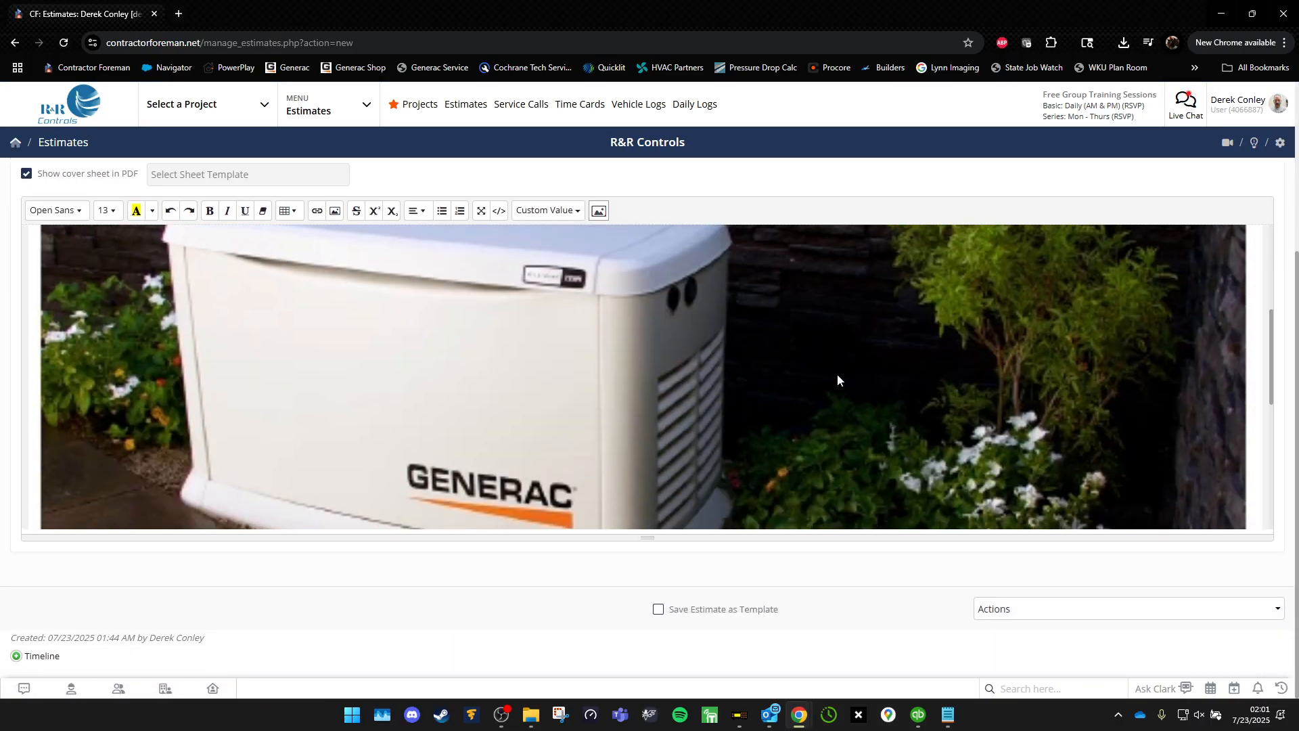
scroll(838, 374, "up", 2)
scroll(837, 375, "up", 5)
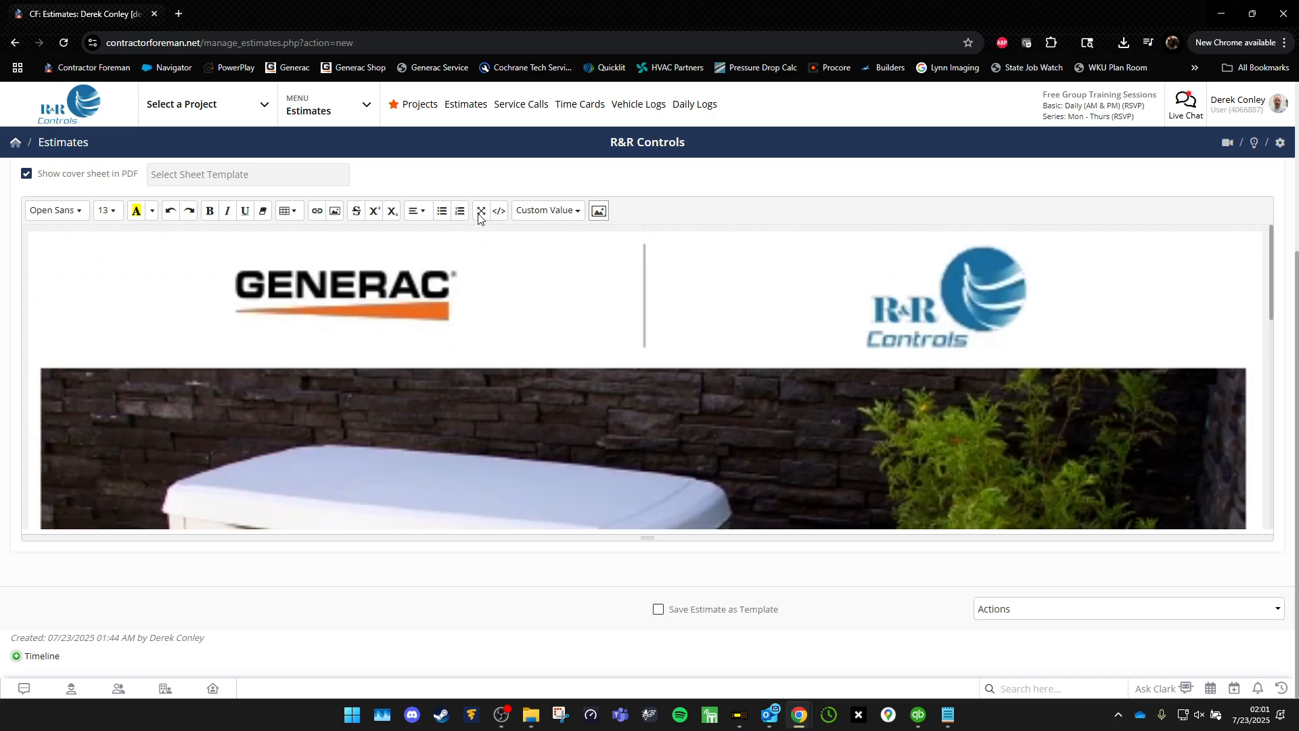
scroll(729, 168, "up", 4)
left_click(1242, 271)
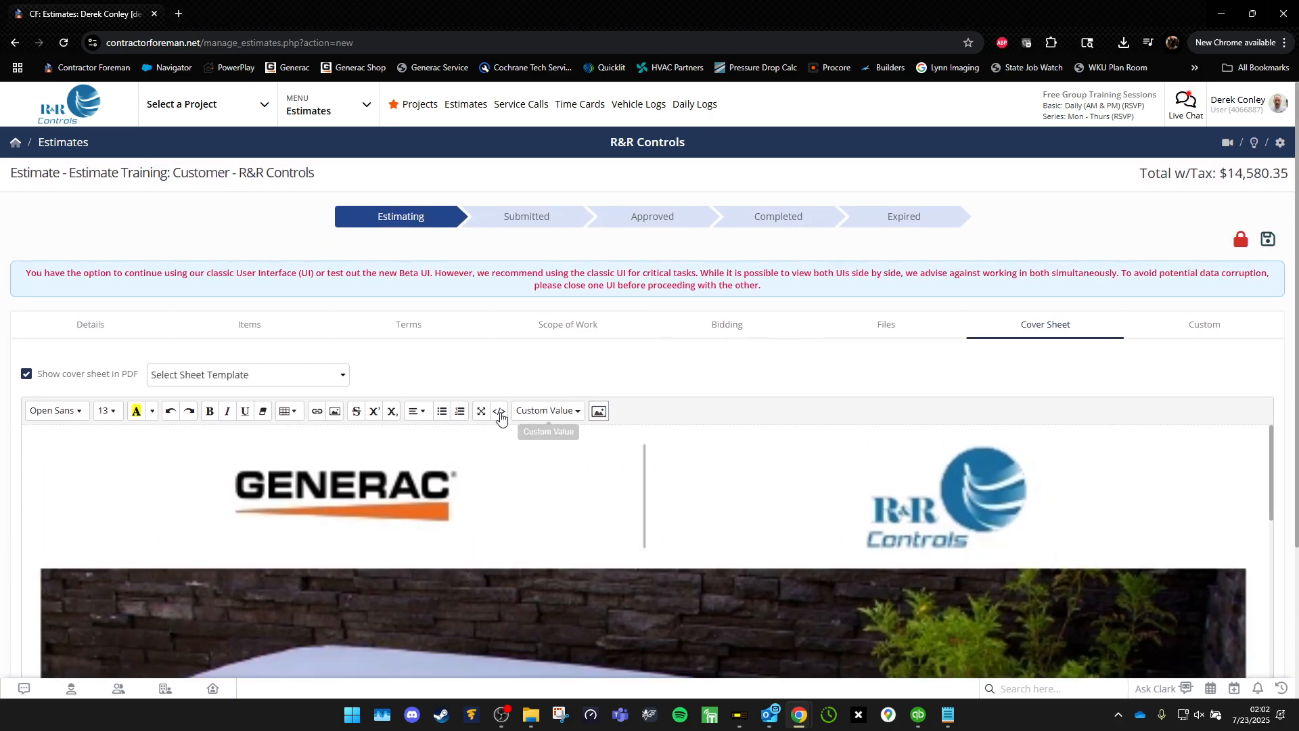
left_click(478, 412)
scroll(412, 545, "down", 10)
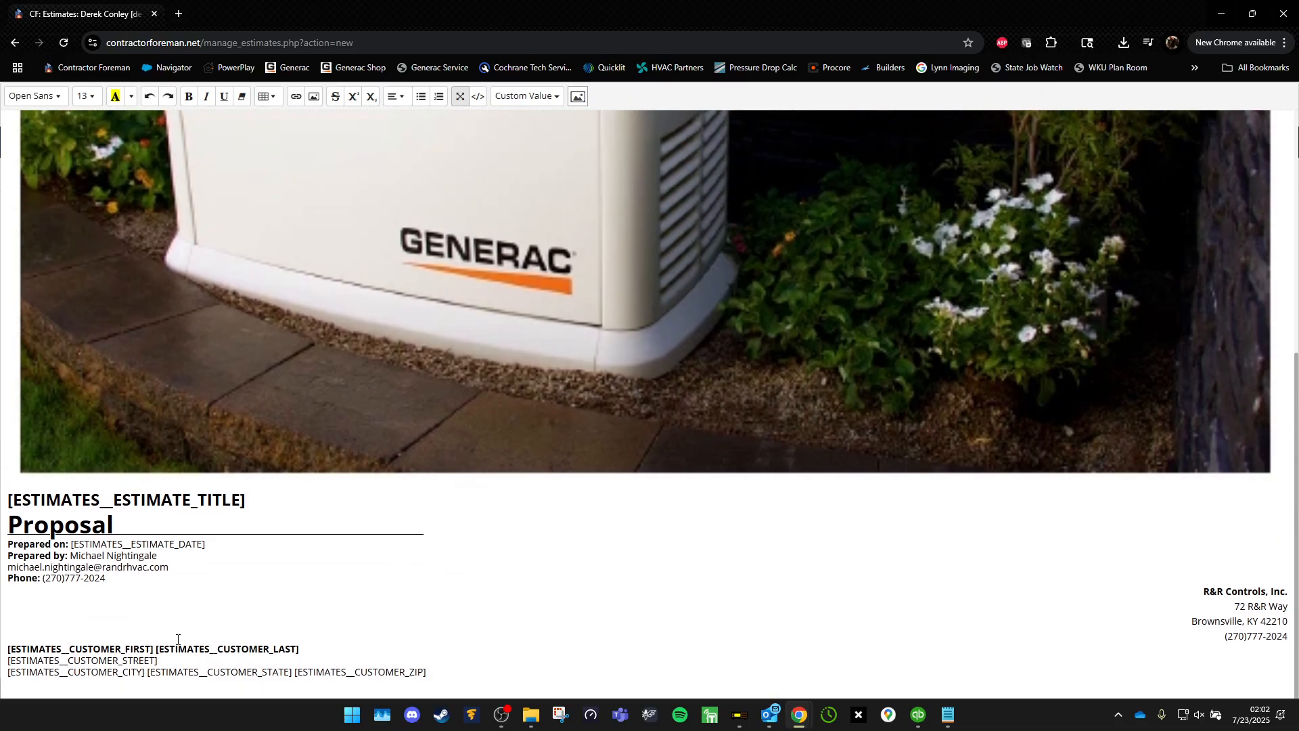
scroll(788, 486, "up", 6)
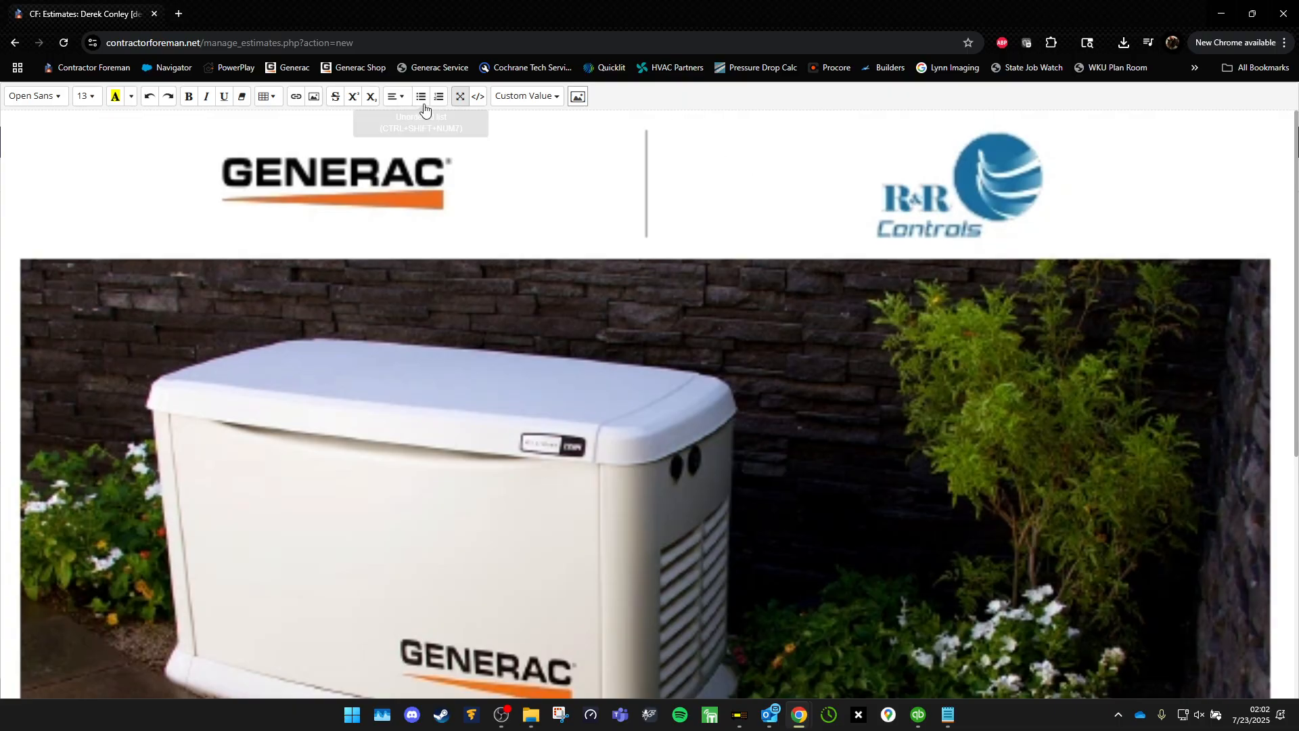
left_click(460, 96)
Apply the PM Agreement Cover Sheet template, review it full screen, and exit editing.
left_click(266, 384)
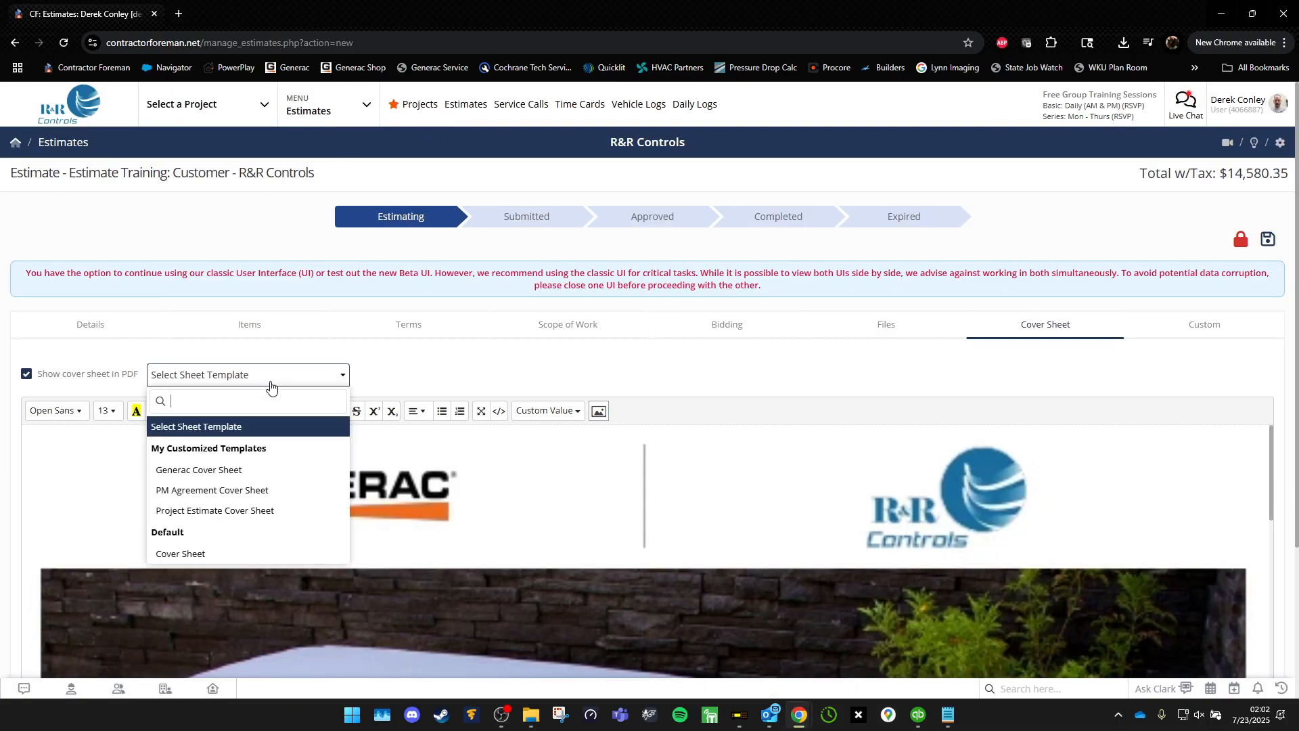
left_click(281, 497)
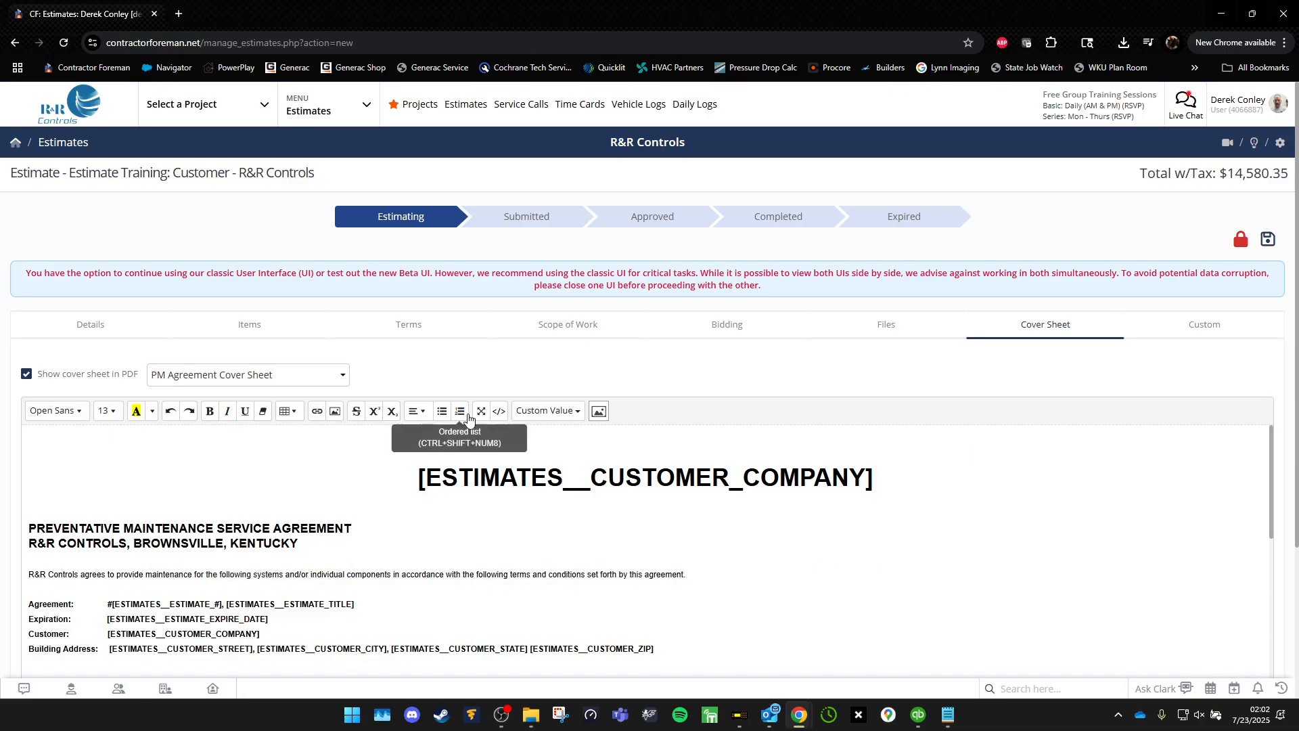
left_click(481, 411)
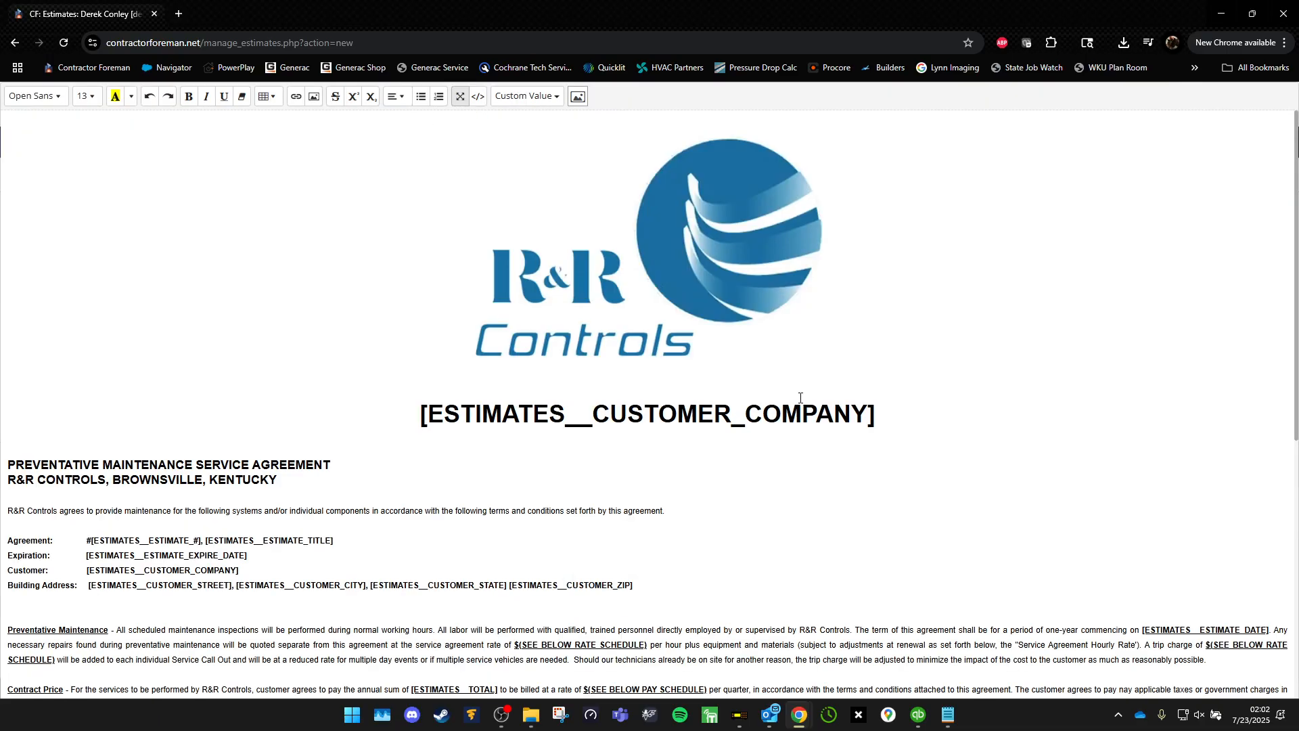
scroll(800, 398, "down", 2)
scroll(833, 374, "up", 2)
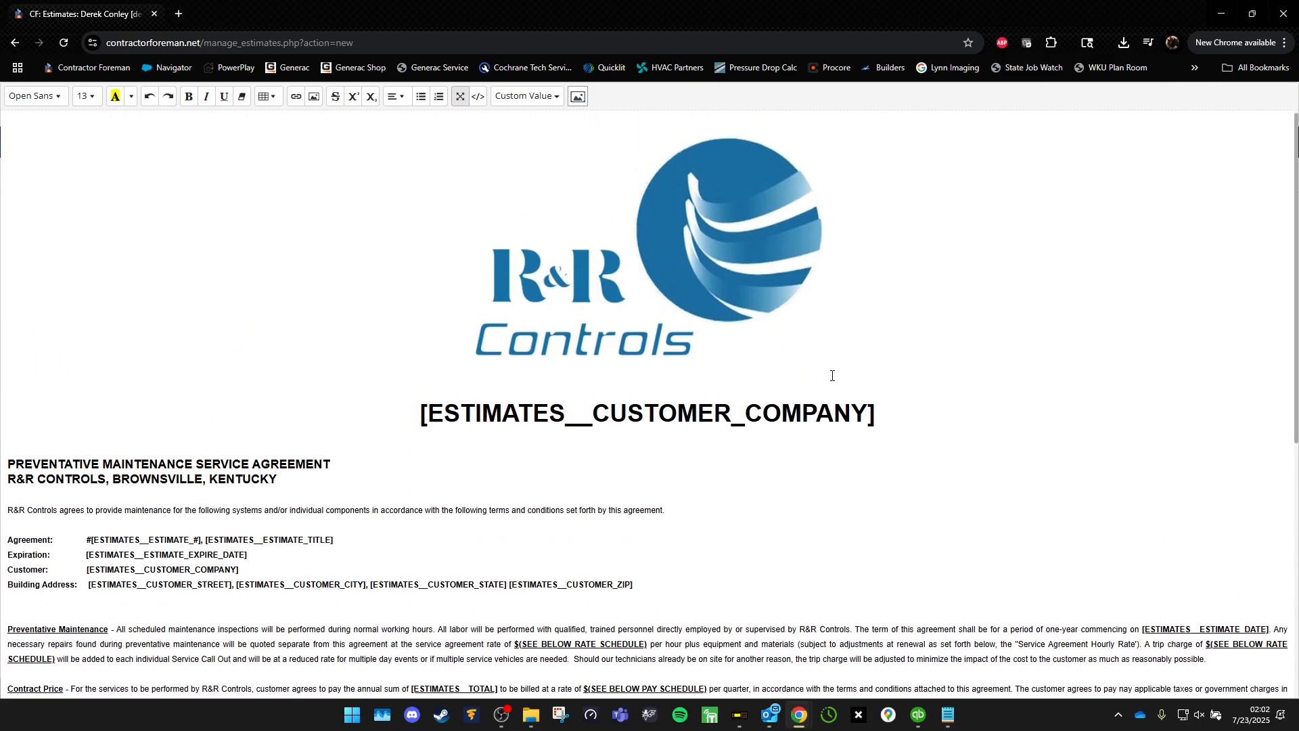
left_click(460, 97)
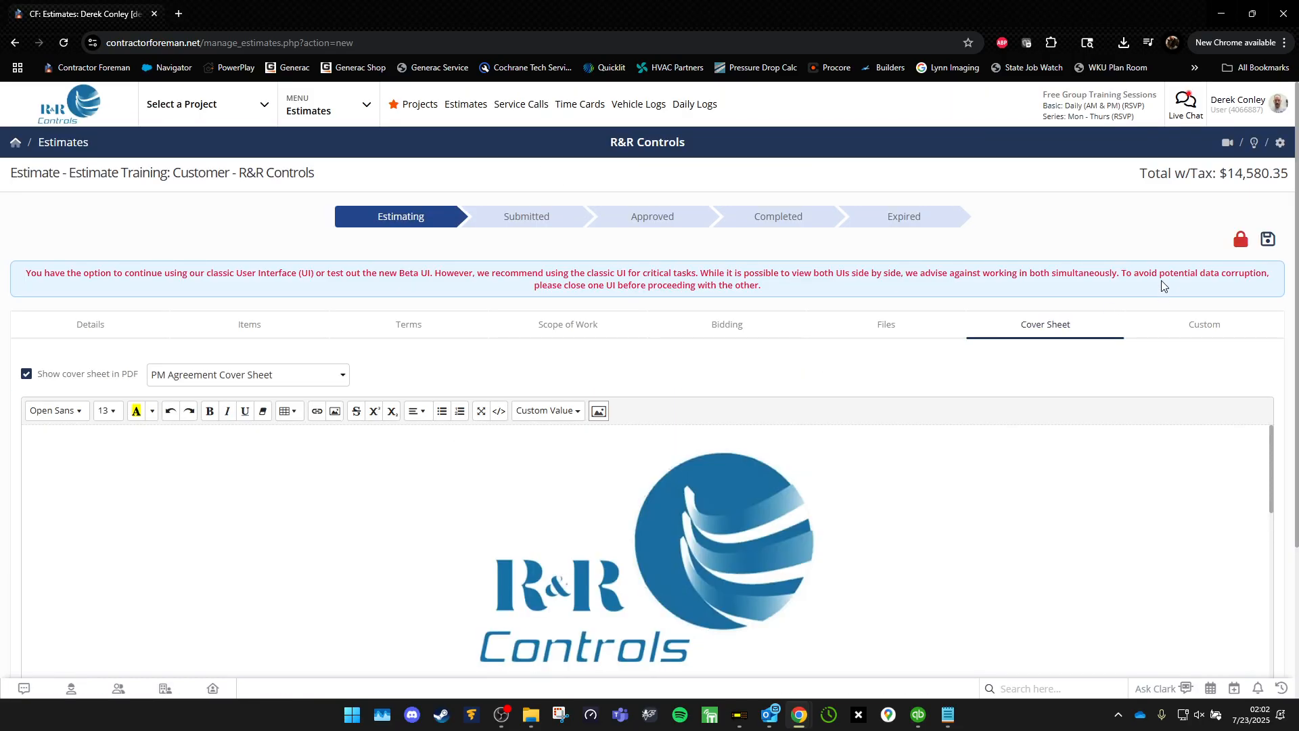
scroll(710, 649, "down", 3)
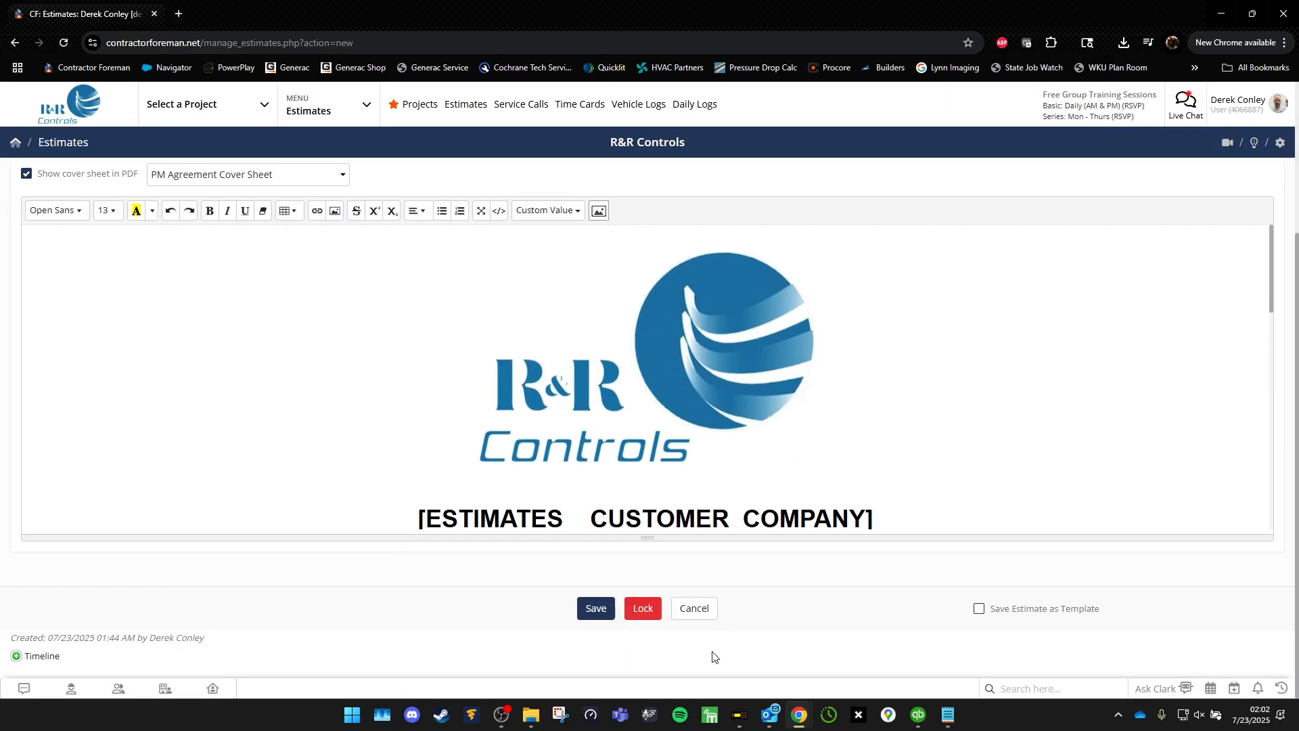
left_click(695, 611)
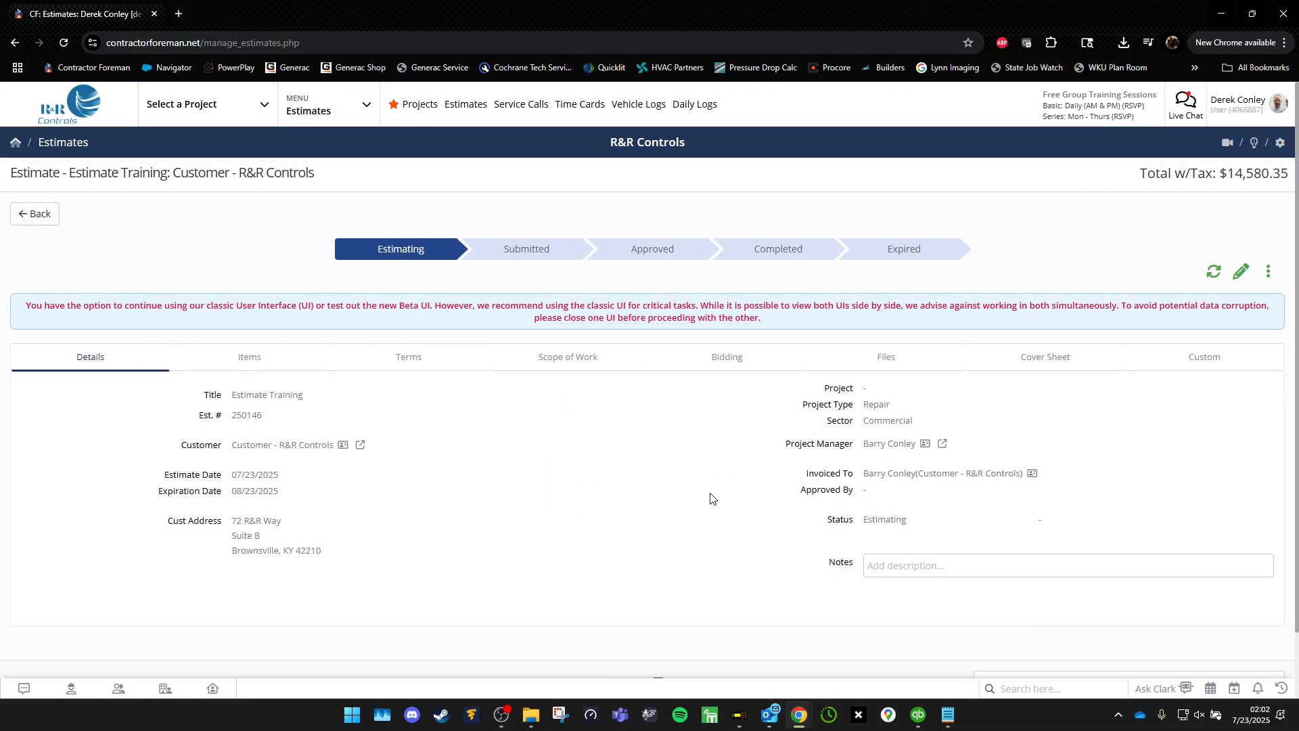
Review the estimate's custom fields and expand the Installation Labor Package line items.
left_click(1222, 370)
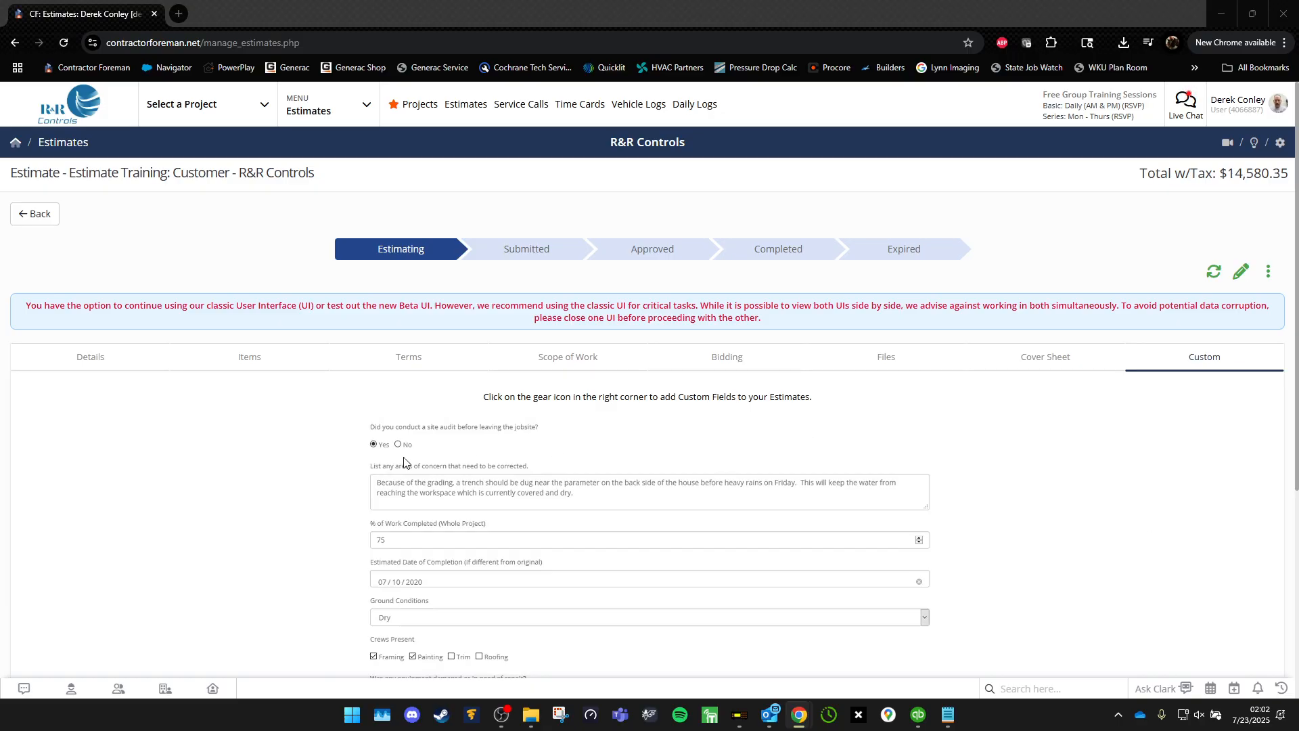
left_click(250, 364)
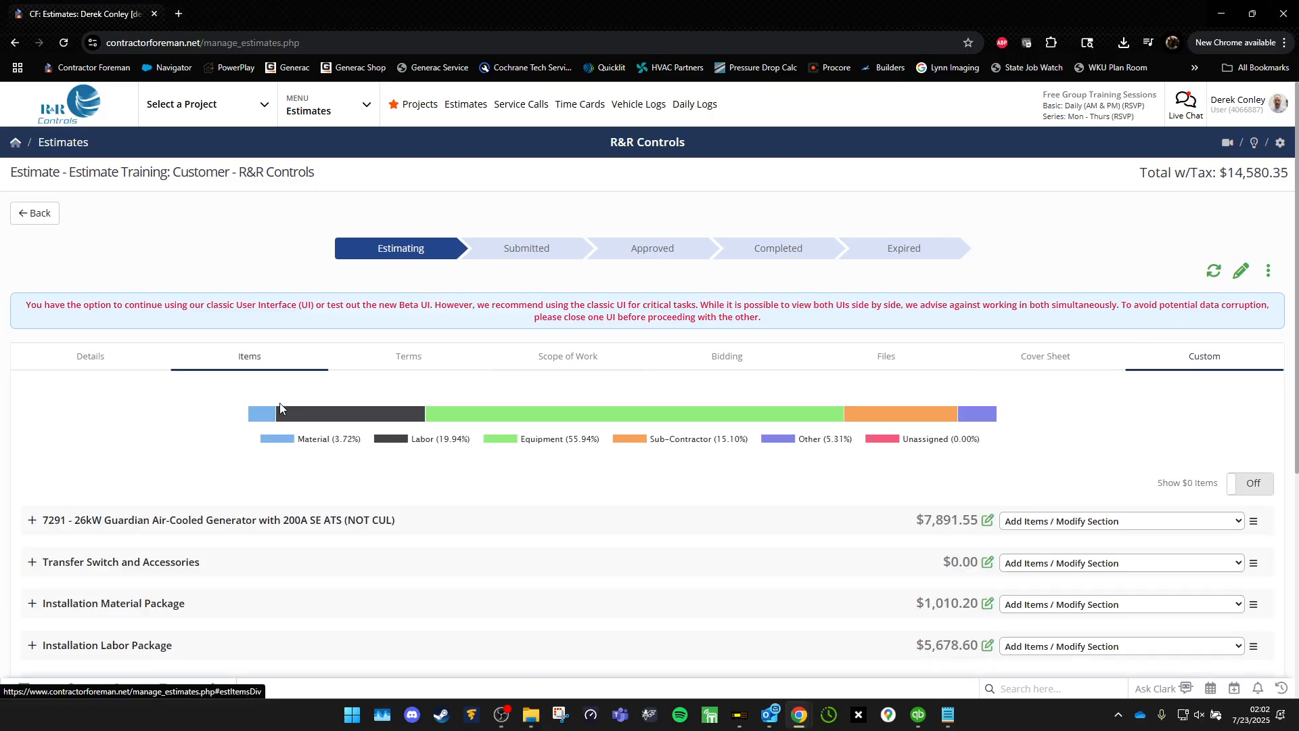
scroll(281, 406, "down", 5)
left_click(32, 293)
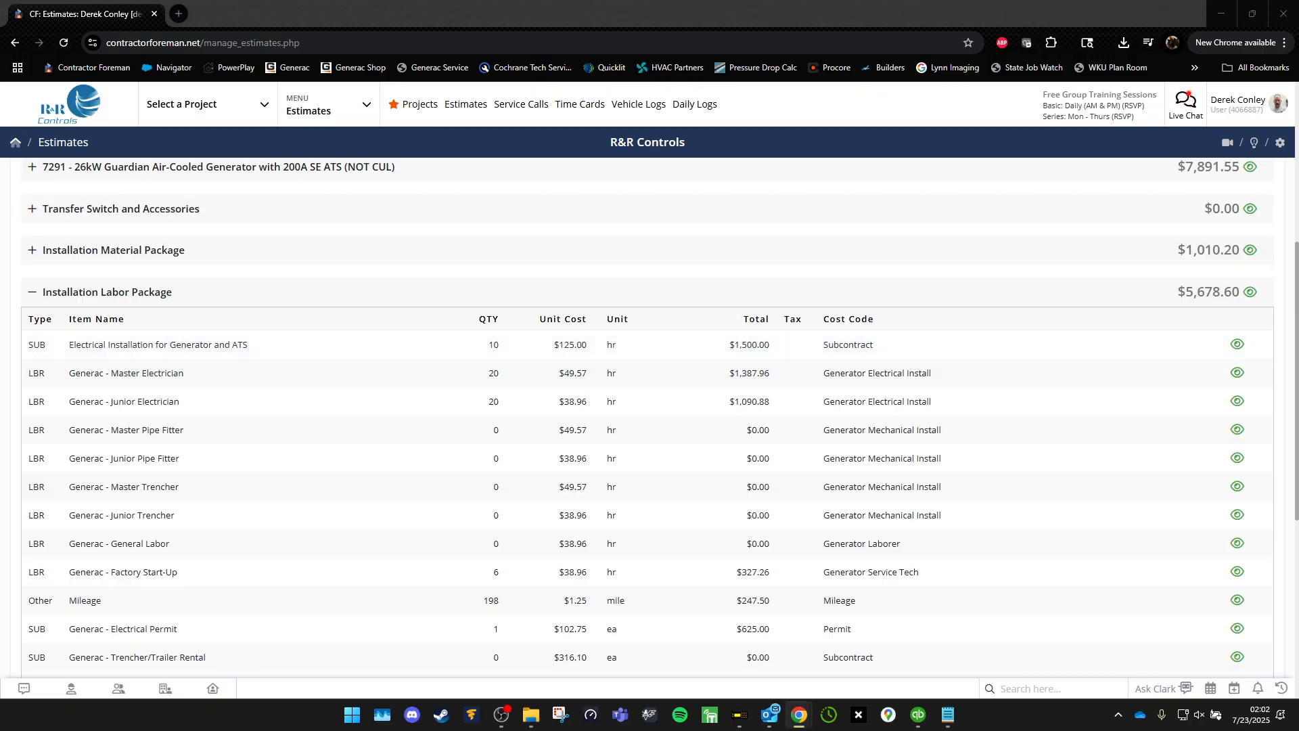
Maximize the bid invitation page window and switch to Gmail's bid request email.
left_click_drag(1298, 277, 697, 168)
double_click(751, 169)
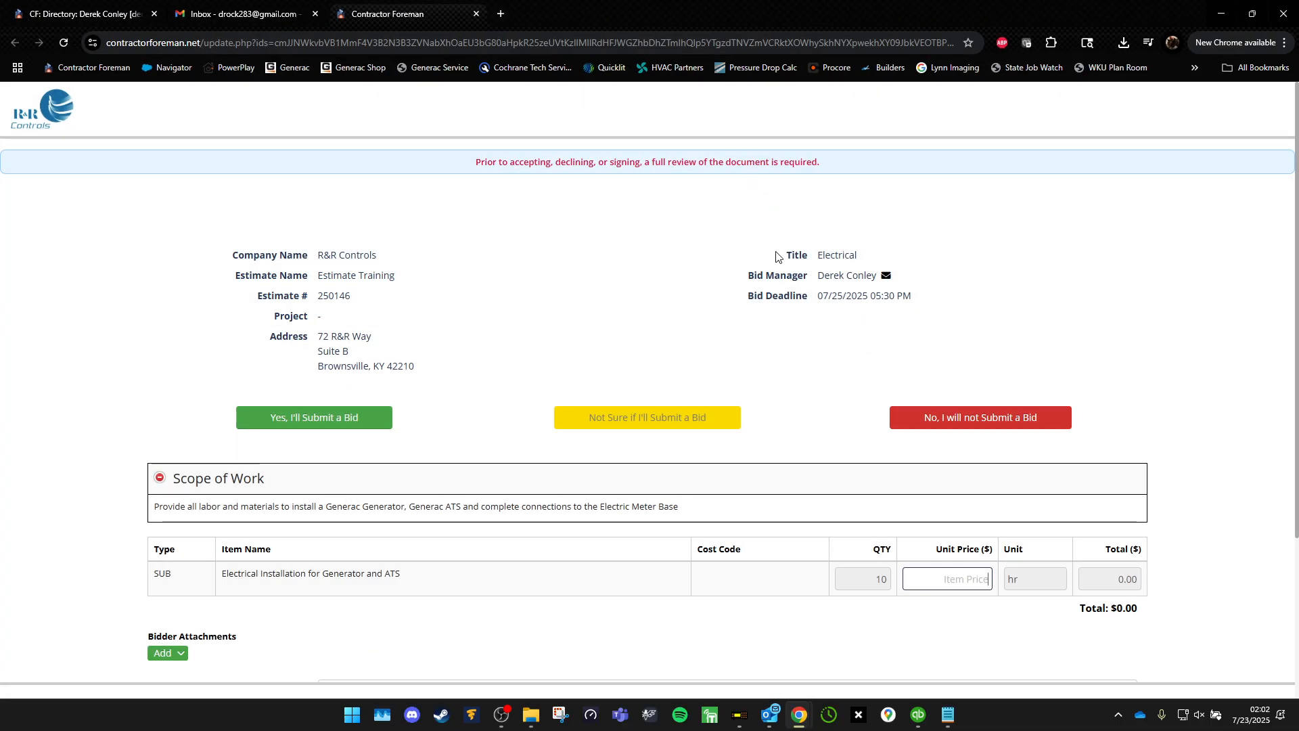
left_click(243, 10)
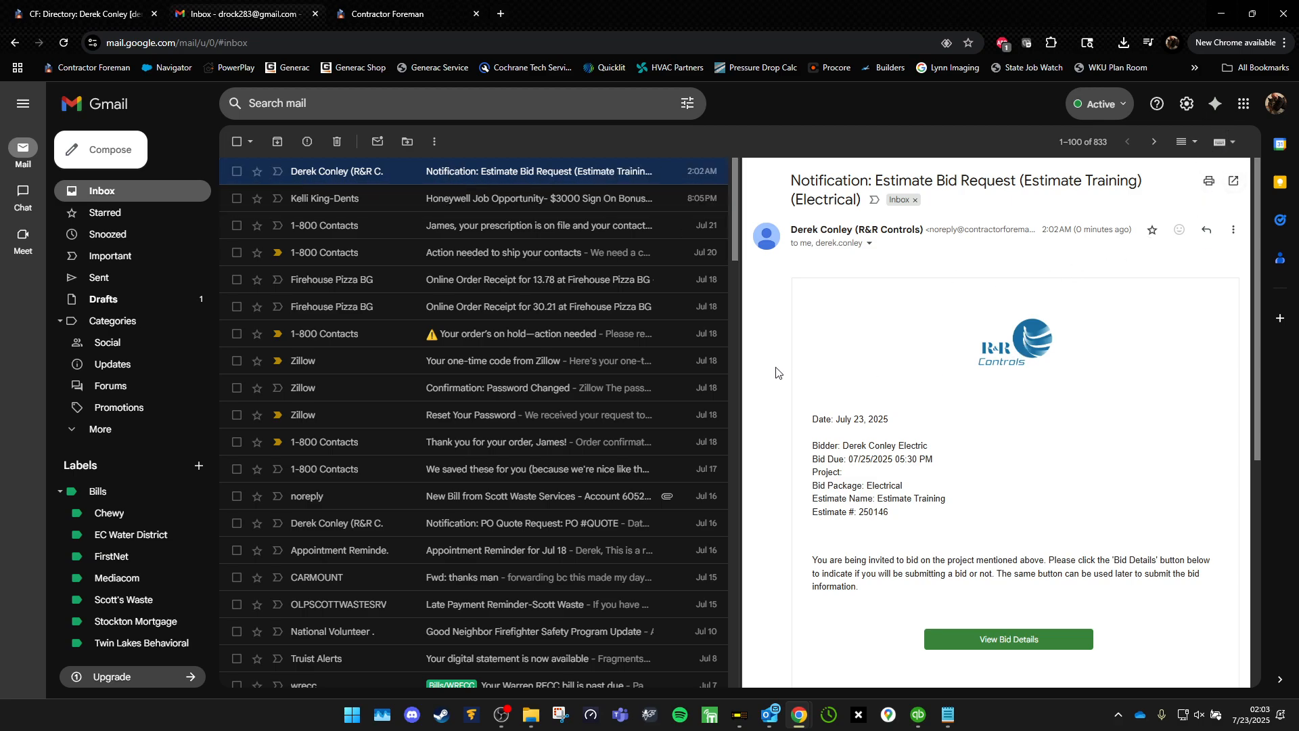
Widen Gmail's reading pane and scroll through the Electrical Estimate Bid Request email.
left_click_drag(730, 367, 406, 347)
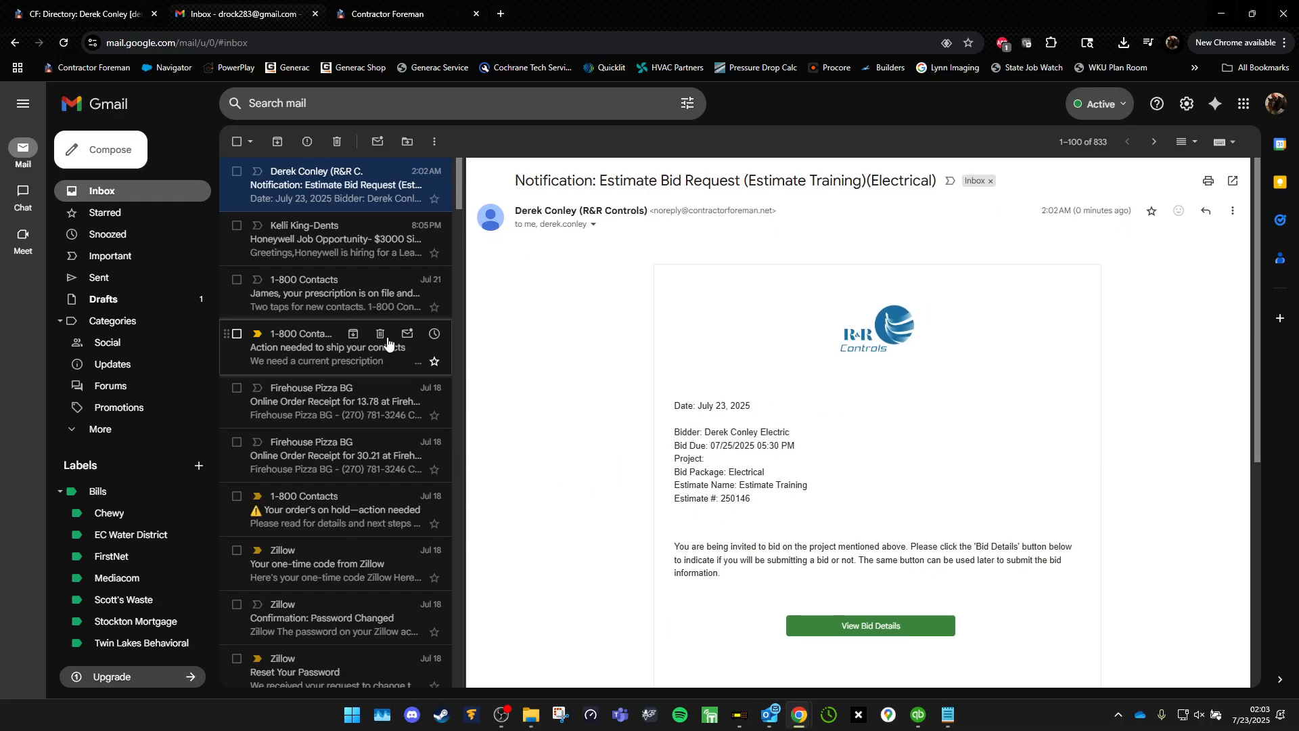
scroll(761, 375, "down", 1)
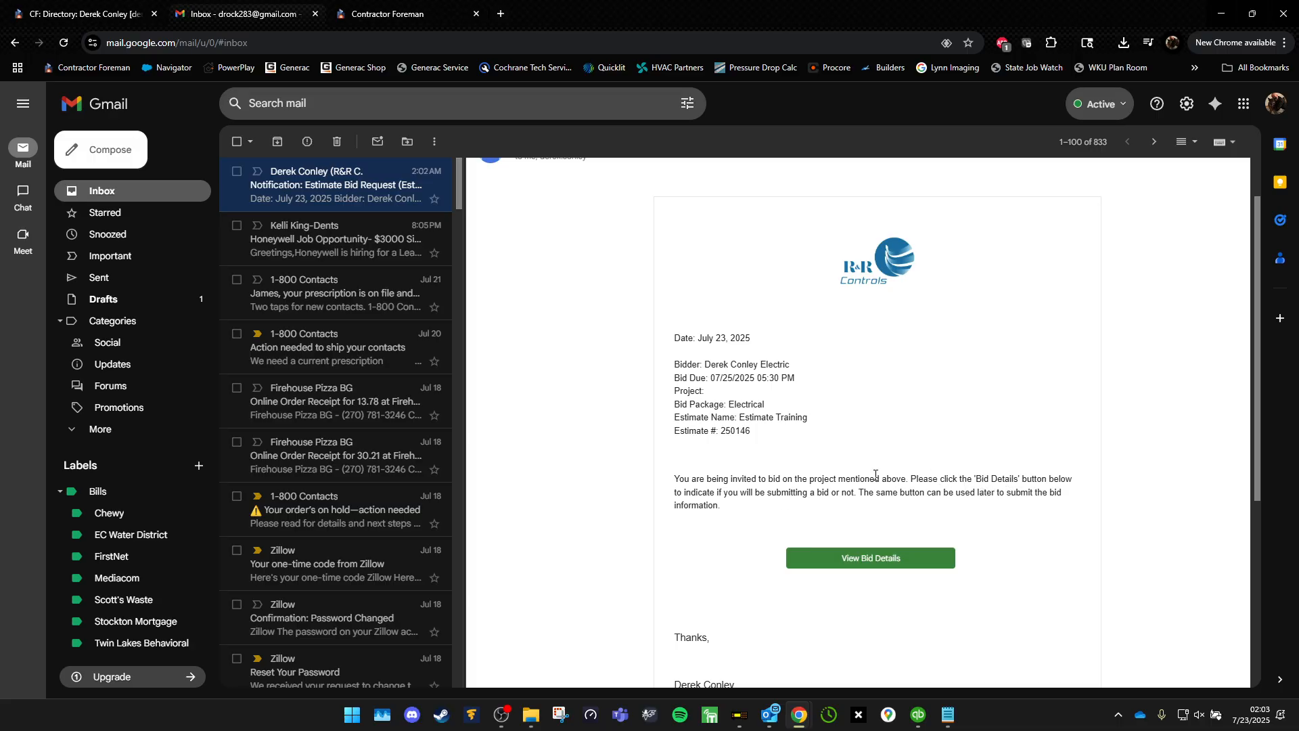
Switch to the Contractor Foreman bid page for Estimate Training #250146.
left_click(382, 13)
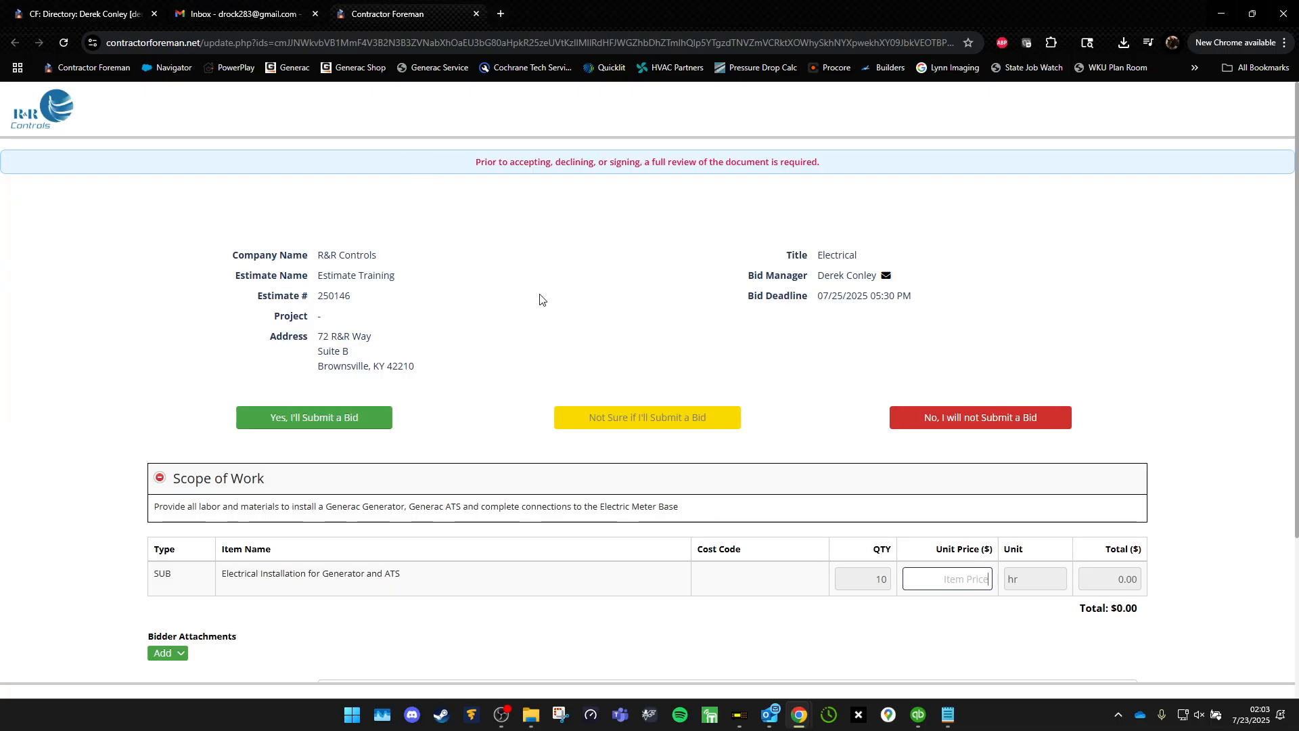
Scroll the #250146 bid page, check the Directory tab, and close the Gmail tab.
scroll(540, 299, "down", 3)
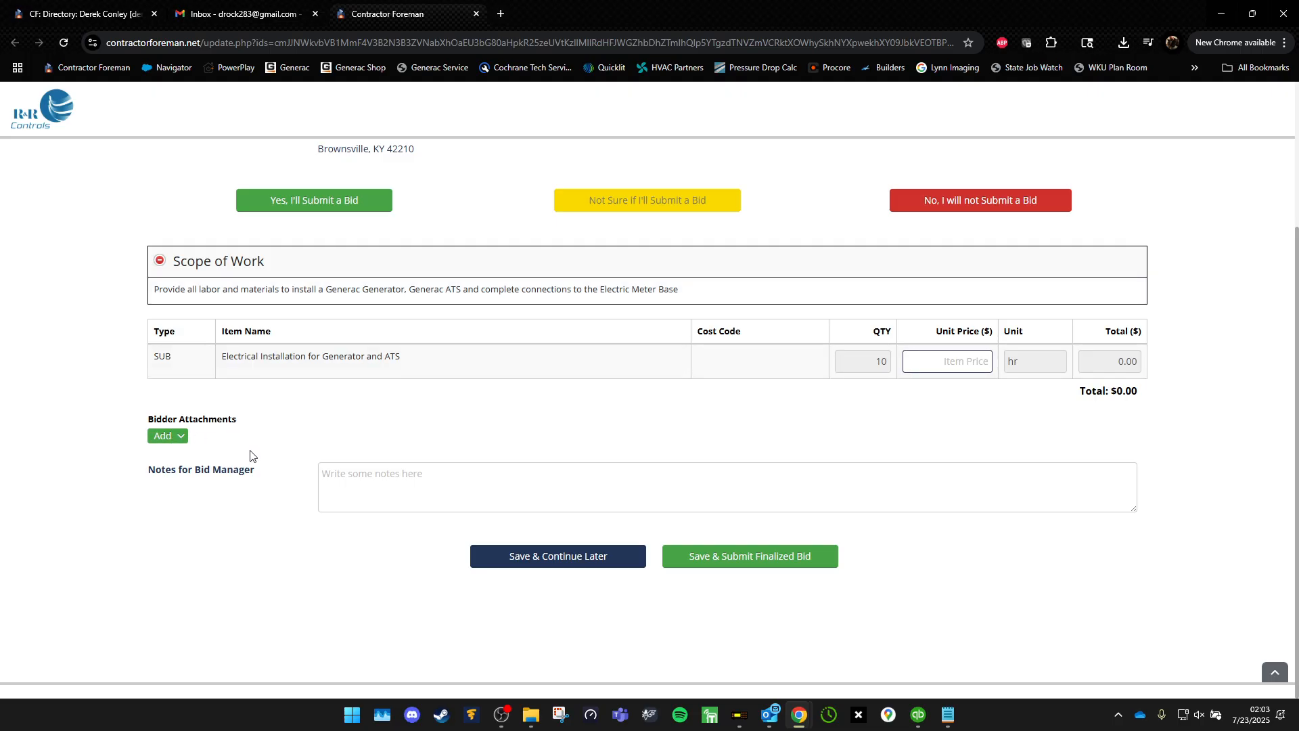
scroll(277, 457, "up", 2)
scroll(284, 458, "down", 2)
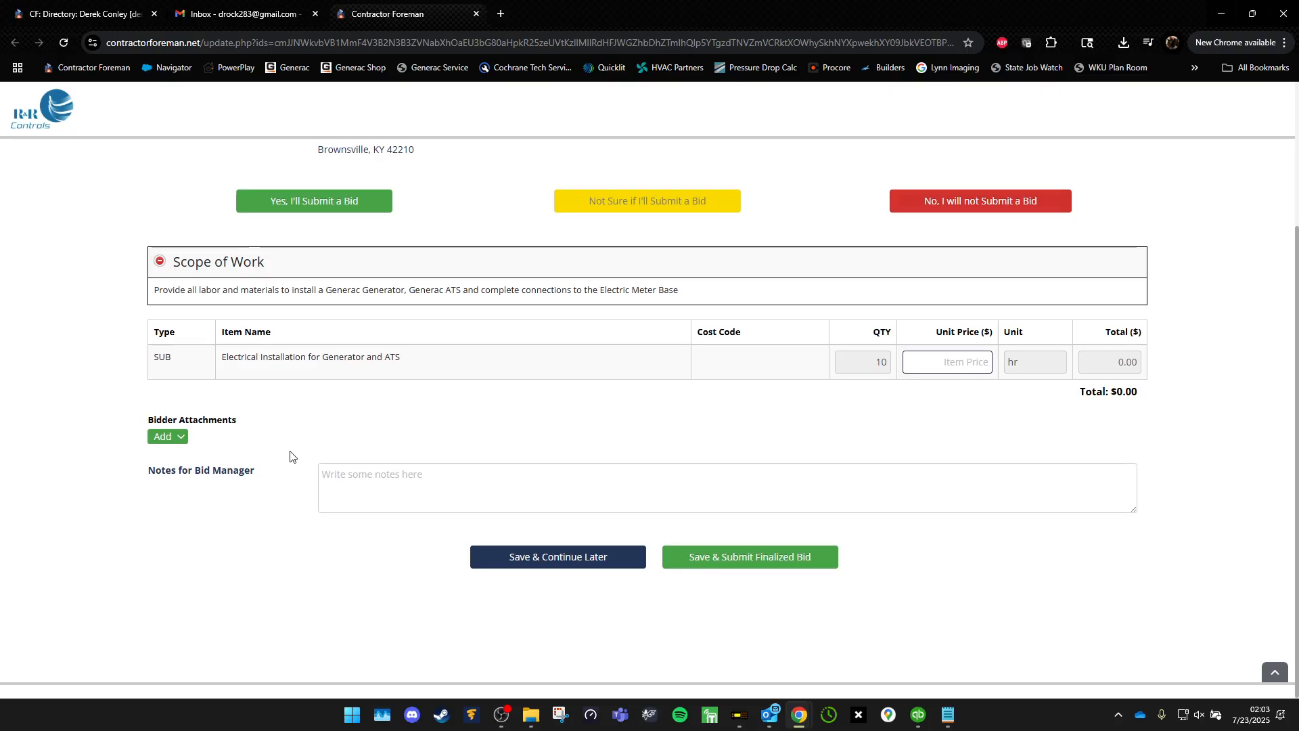
scroll(289, 456, "up", 3)
left_click(83, 14)
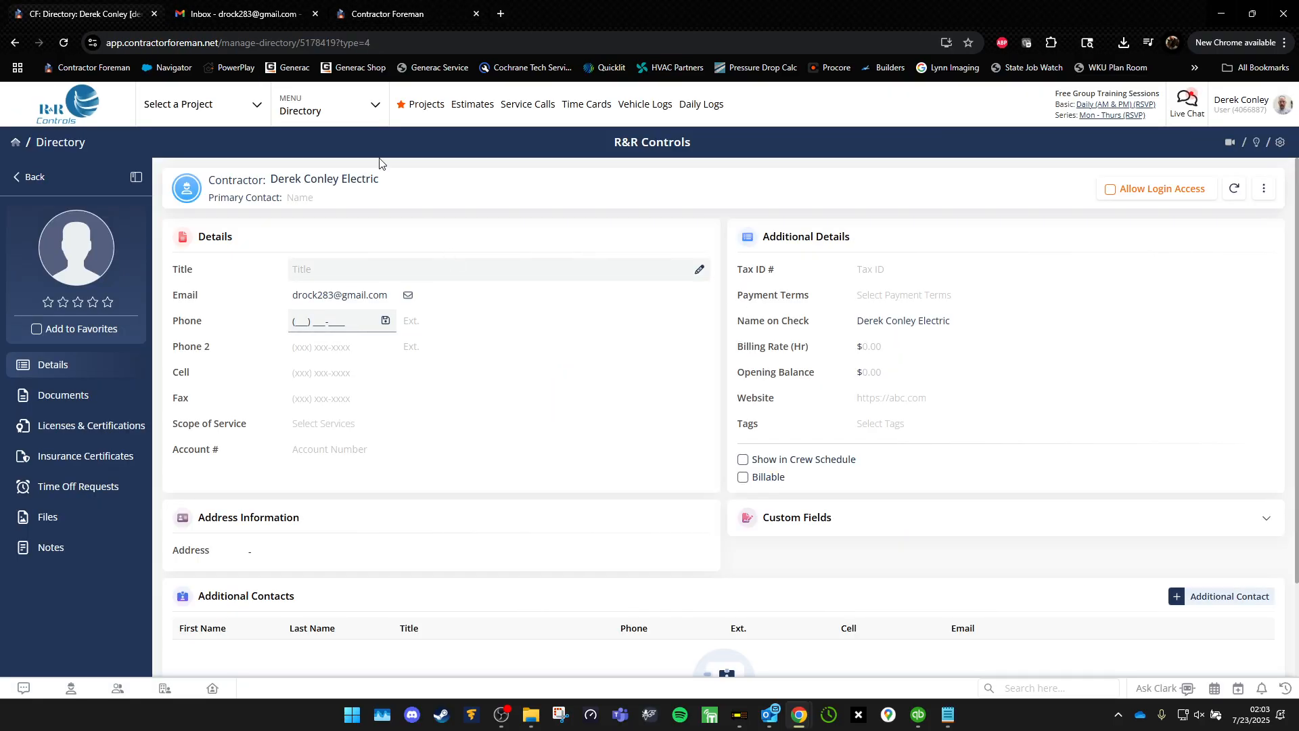
left_click(384, 8)
left_click_drag(551, 4, 142, 13)
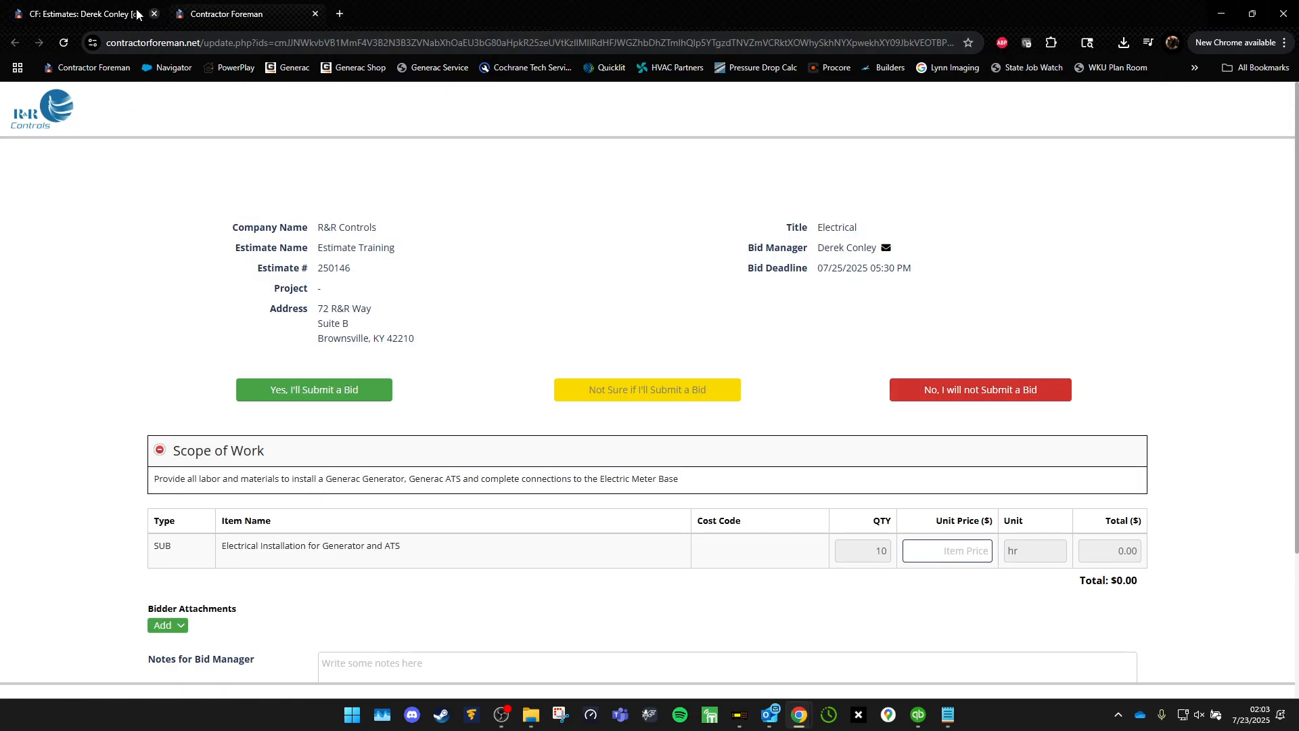
Open the estimate's Bidding section and view the Electrical bid package details.
left_click(315, 14)
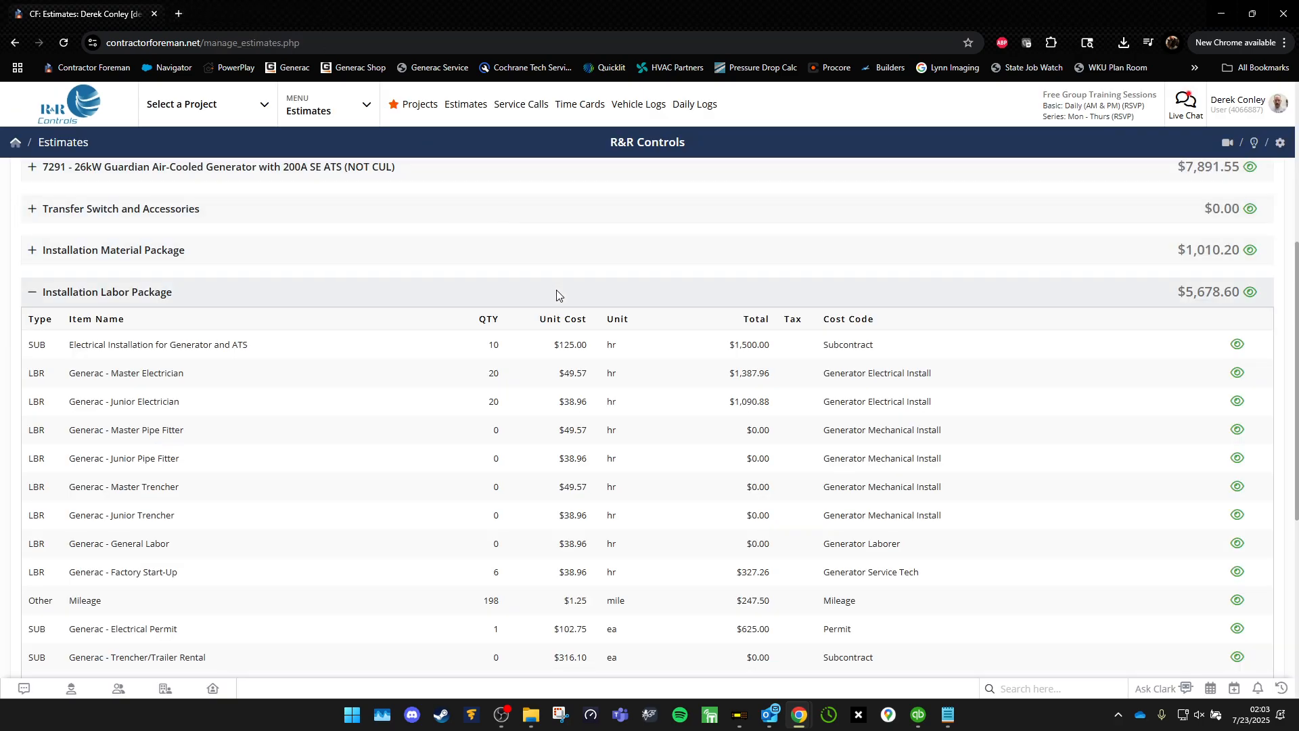
scroll(554, 297, "up", 5)
left_click(748, 360)
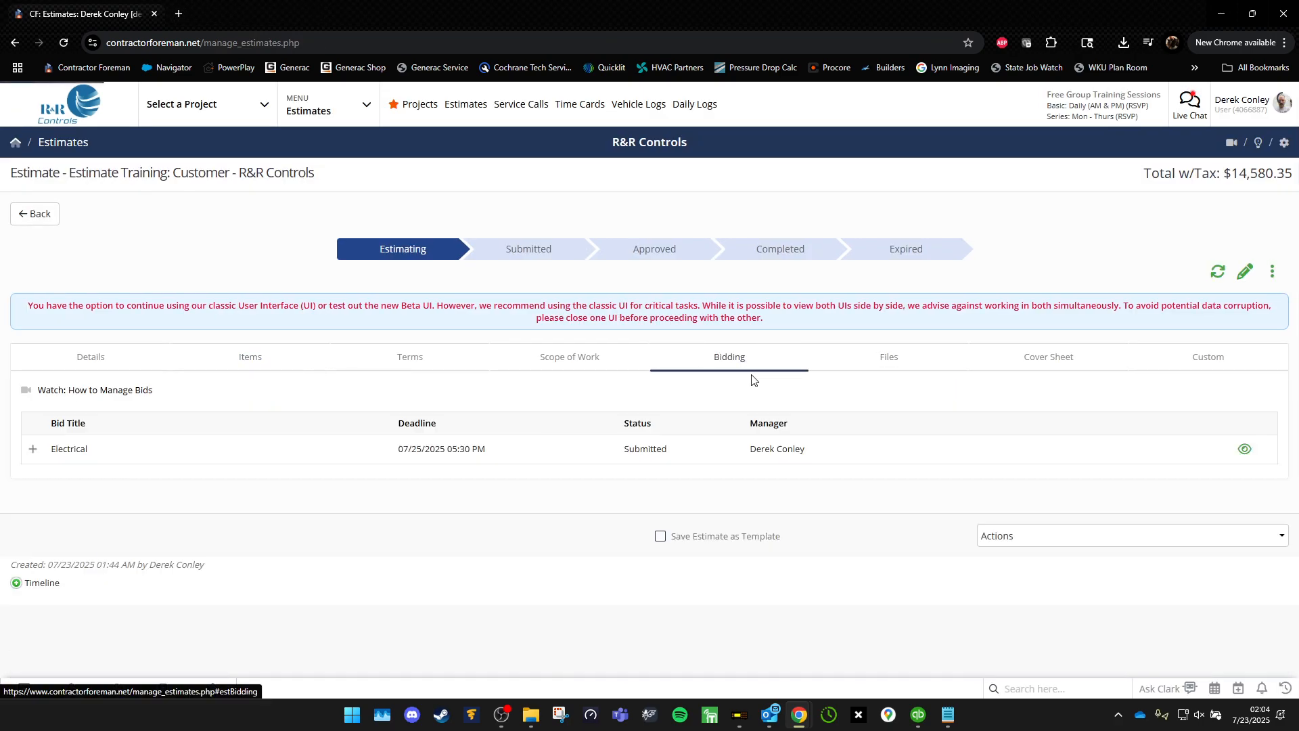
left_click(1244, 274)
left_click(1236, 439)
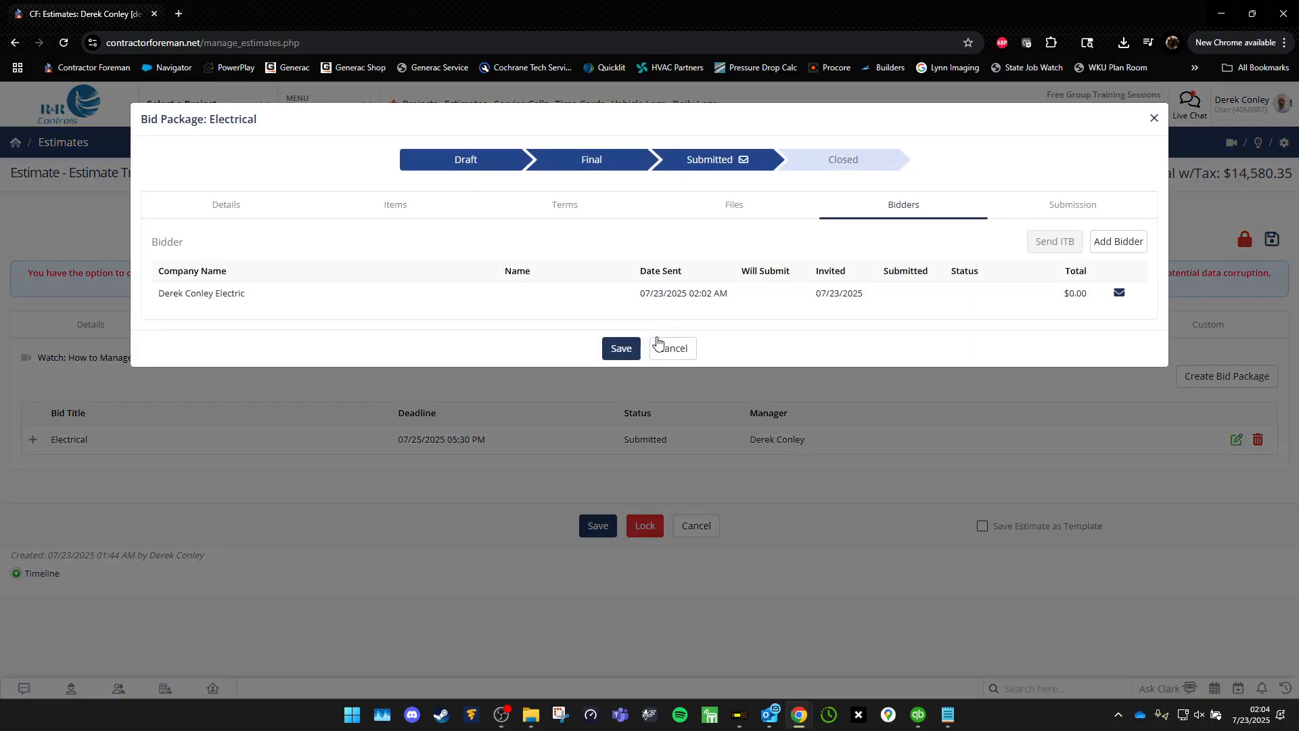
left_click(684, 348)
left_click(1272, 240)
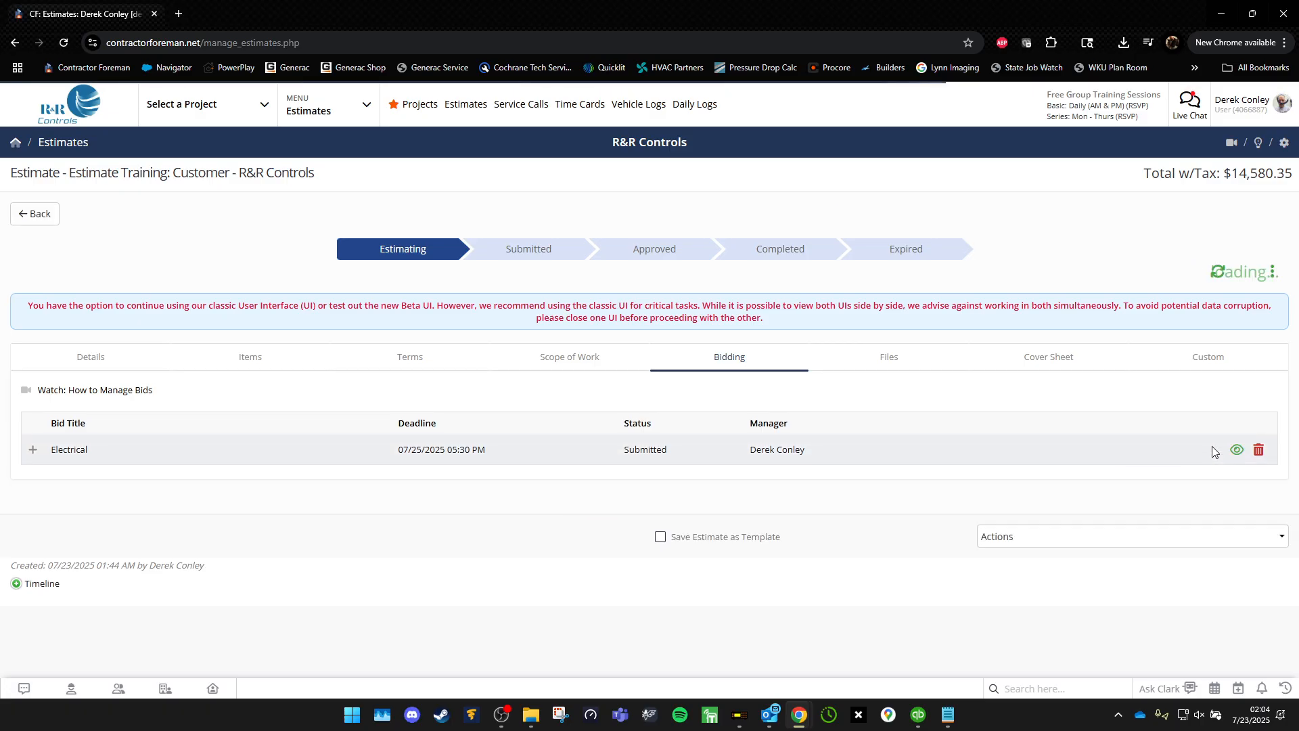
left_click(1242, 449)
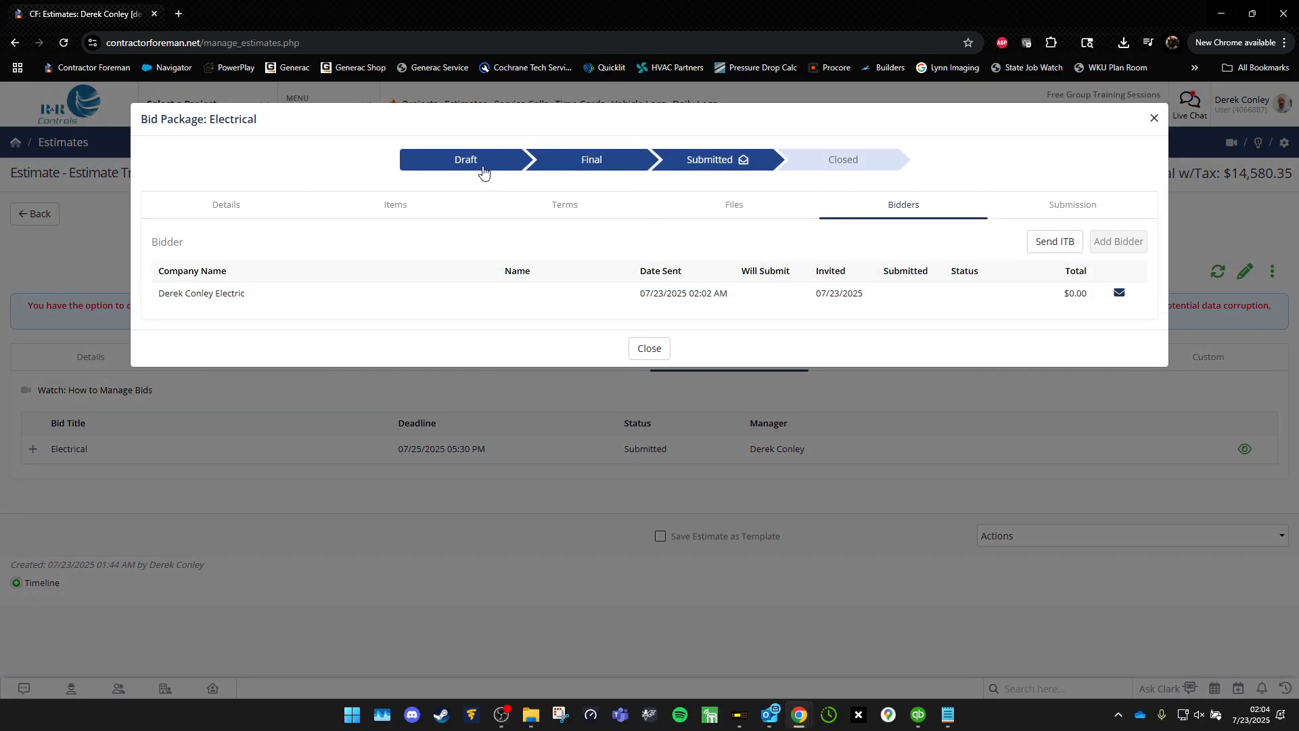
Set the Electrical package back to Draft and upload five site photos to its files.
left_click(484, 174)
left_click(738, 215)
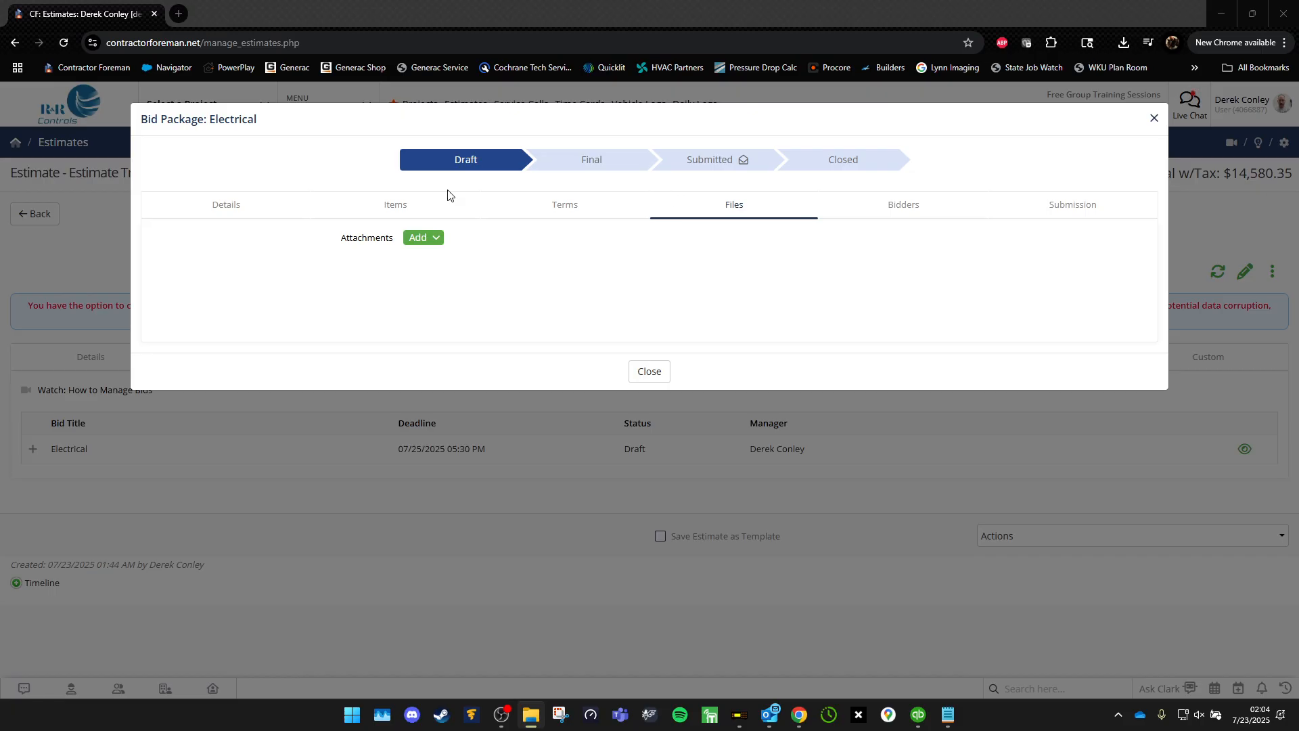
left_click(434, 239)
left_click(441, 258)
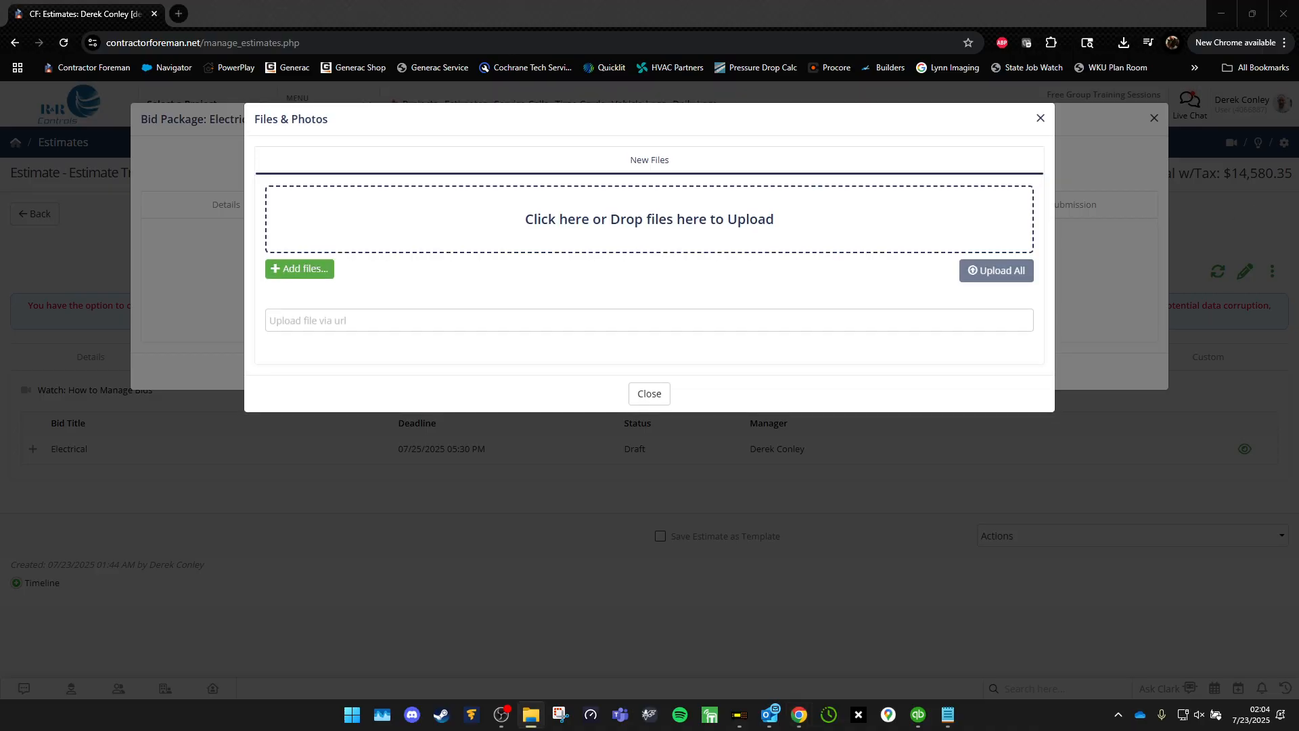
left_click_drag(806, 185, 770, 217)
left_click(996, 270)
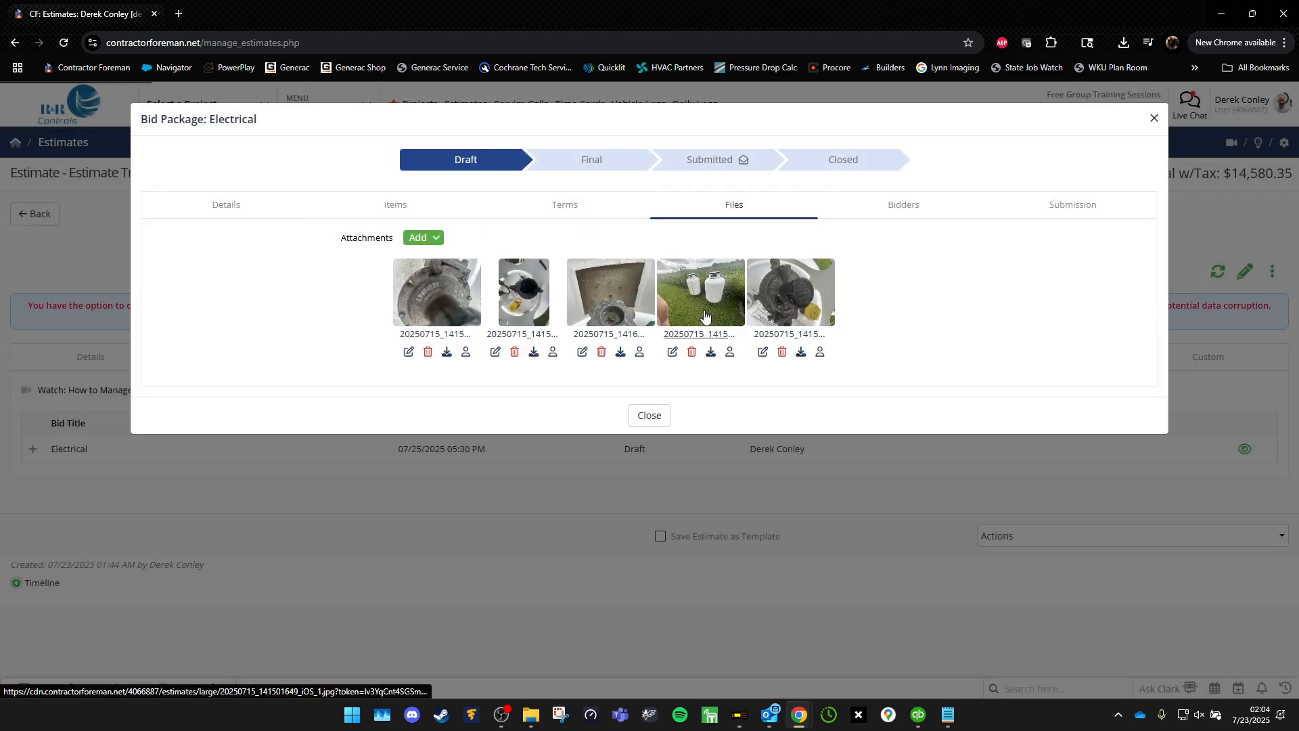
left_click(656, 424)
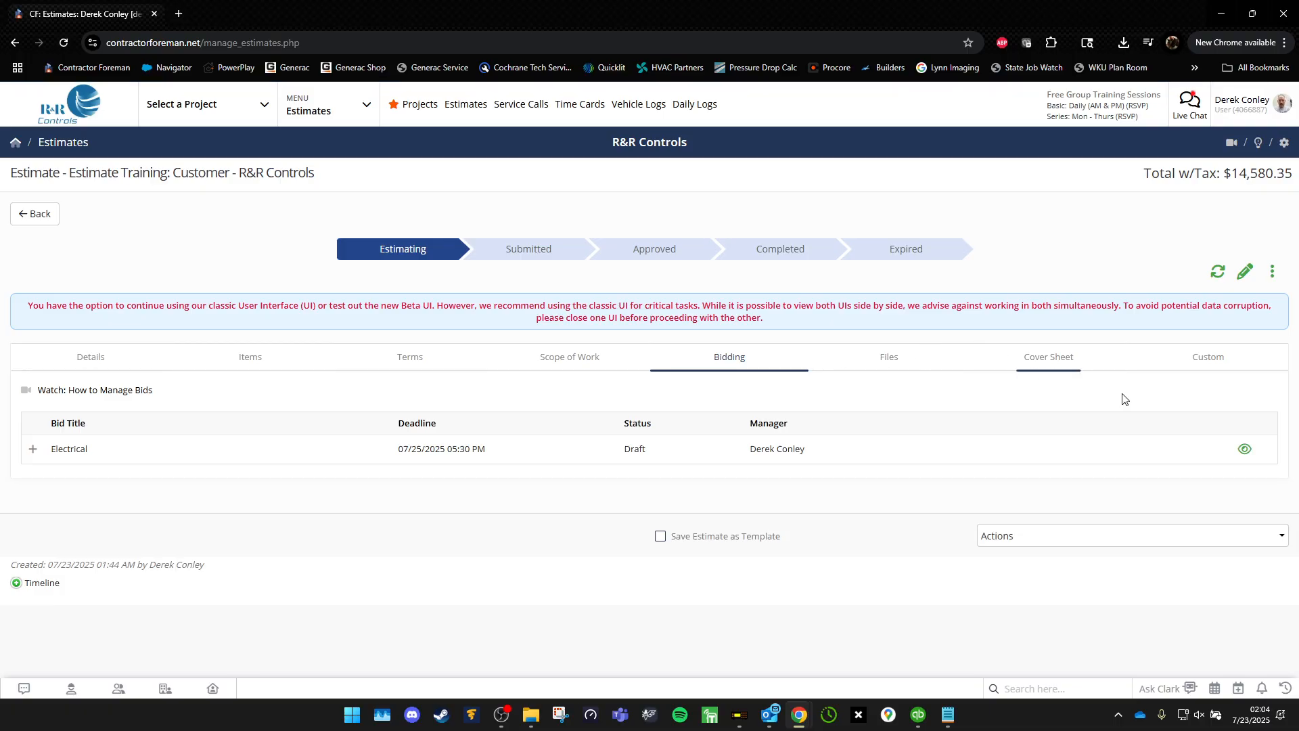
Mark the Electrical bid package Submitted and resend the invitation to bid.
left_click(1245, 450)
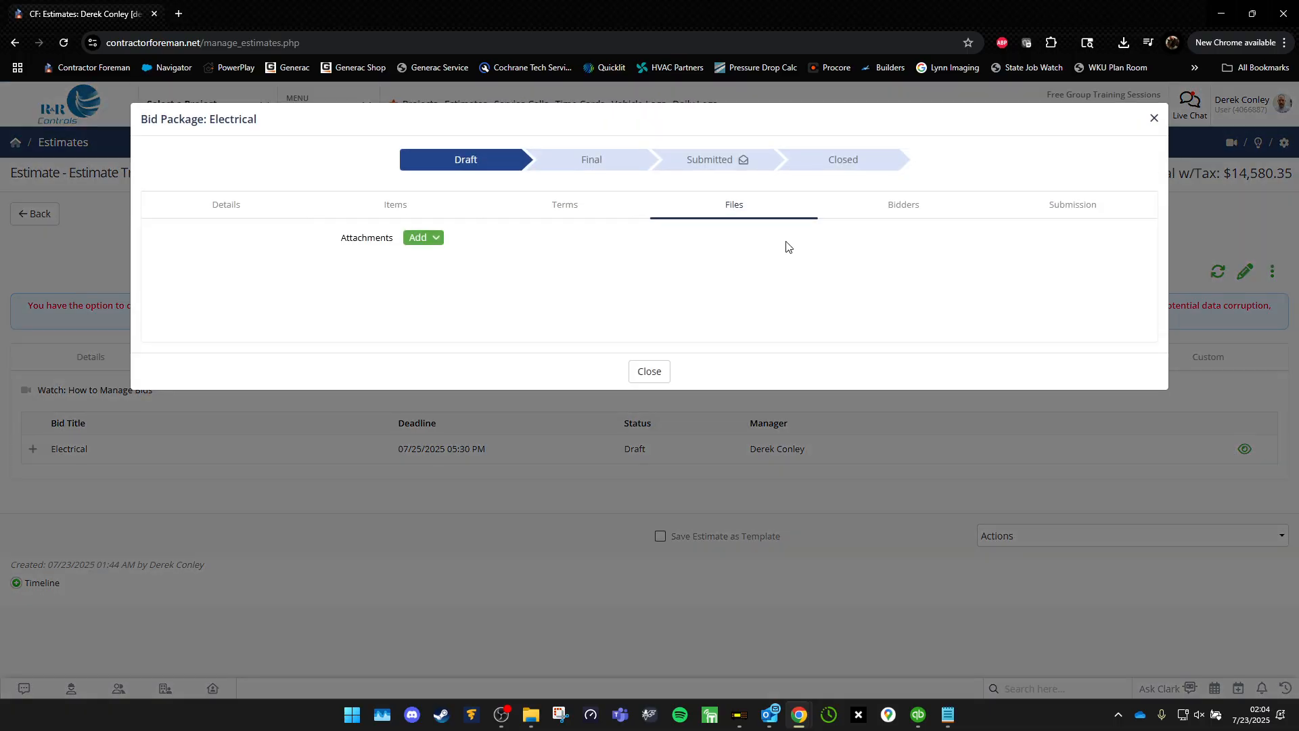
left_click(721, 165)
left_click(900, 216)
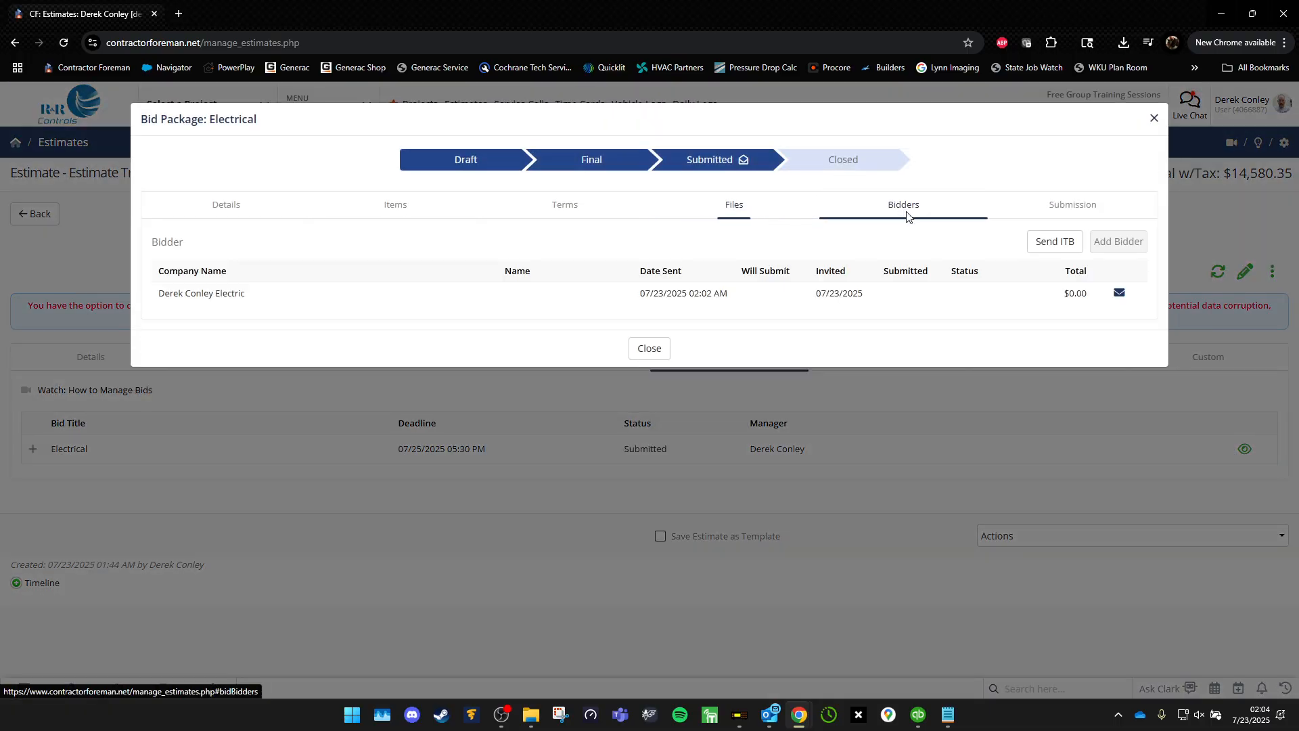
left_click(1050, 242)
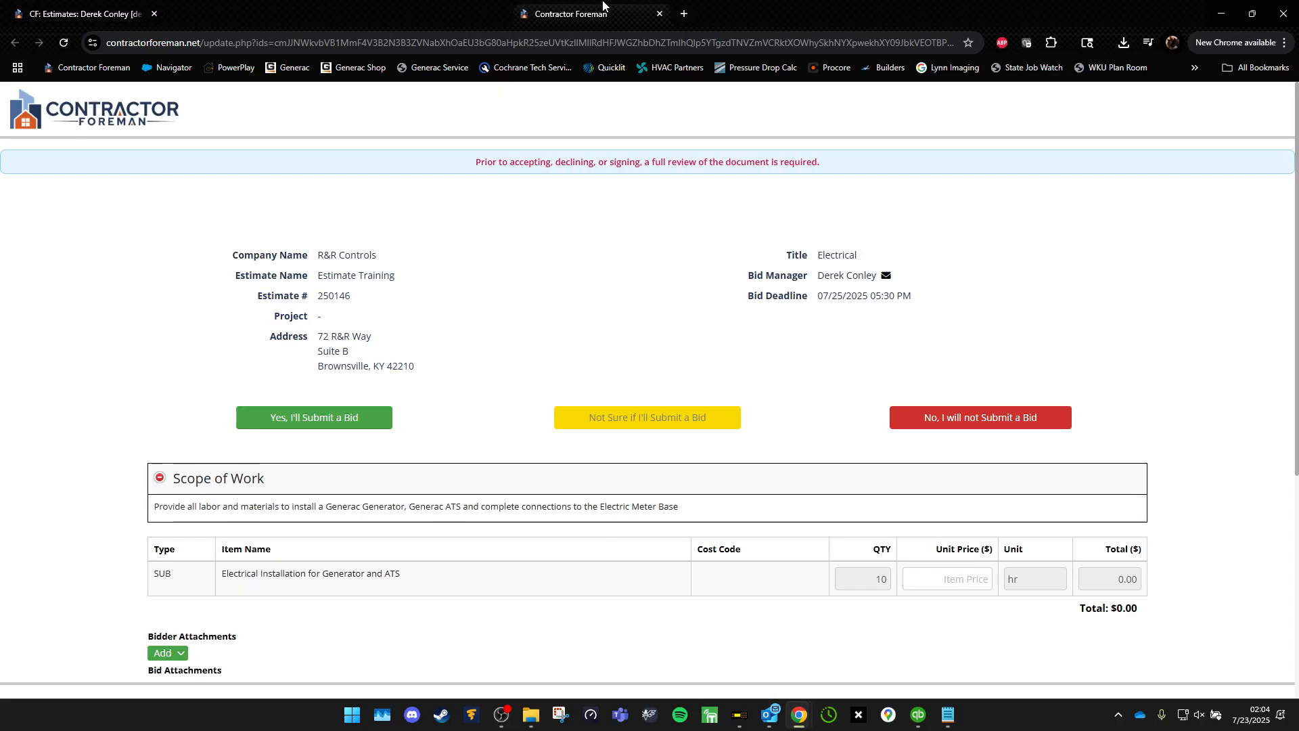
Verify the five photos under Bid Attachments, answer Yes, I'll Submit a Bid, and return to the estimate.
scroll(102, 330, "down", 4)
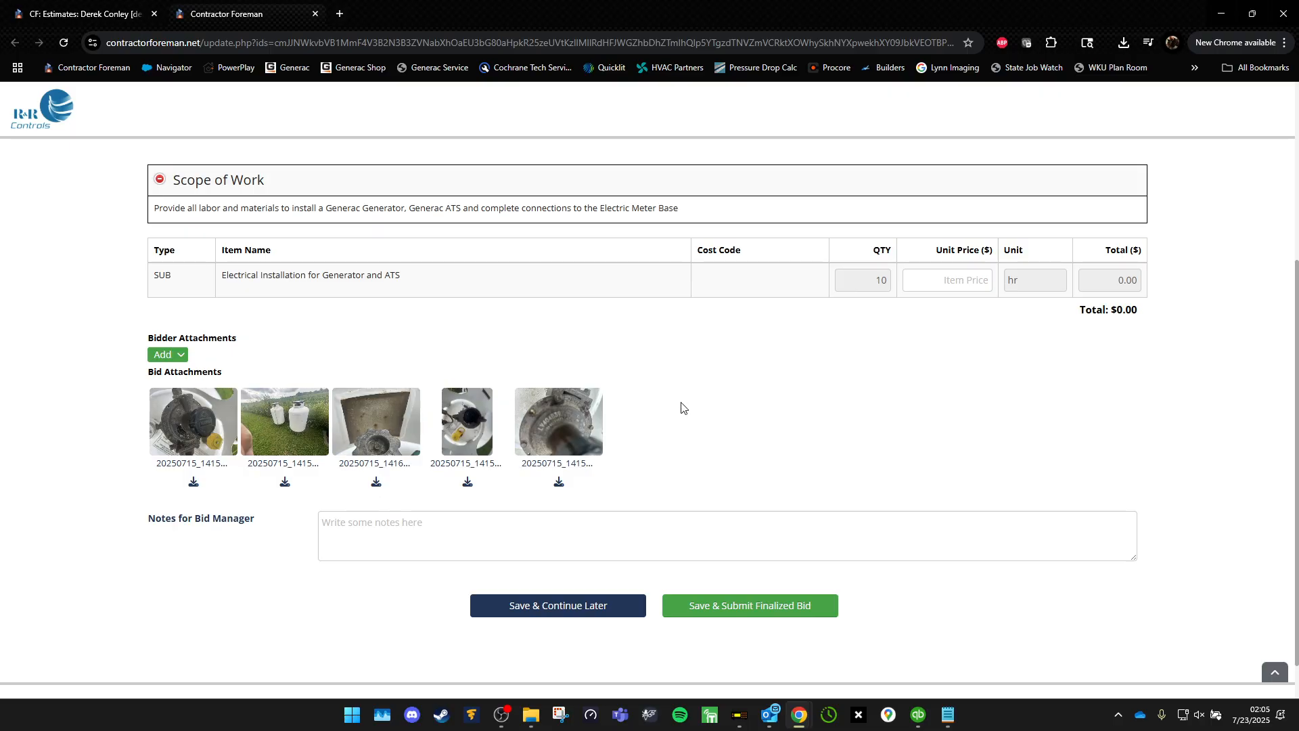
scroll(266, 484, "up", 3)
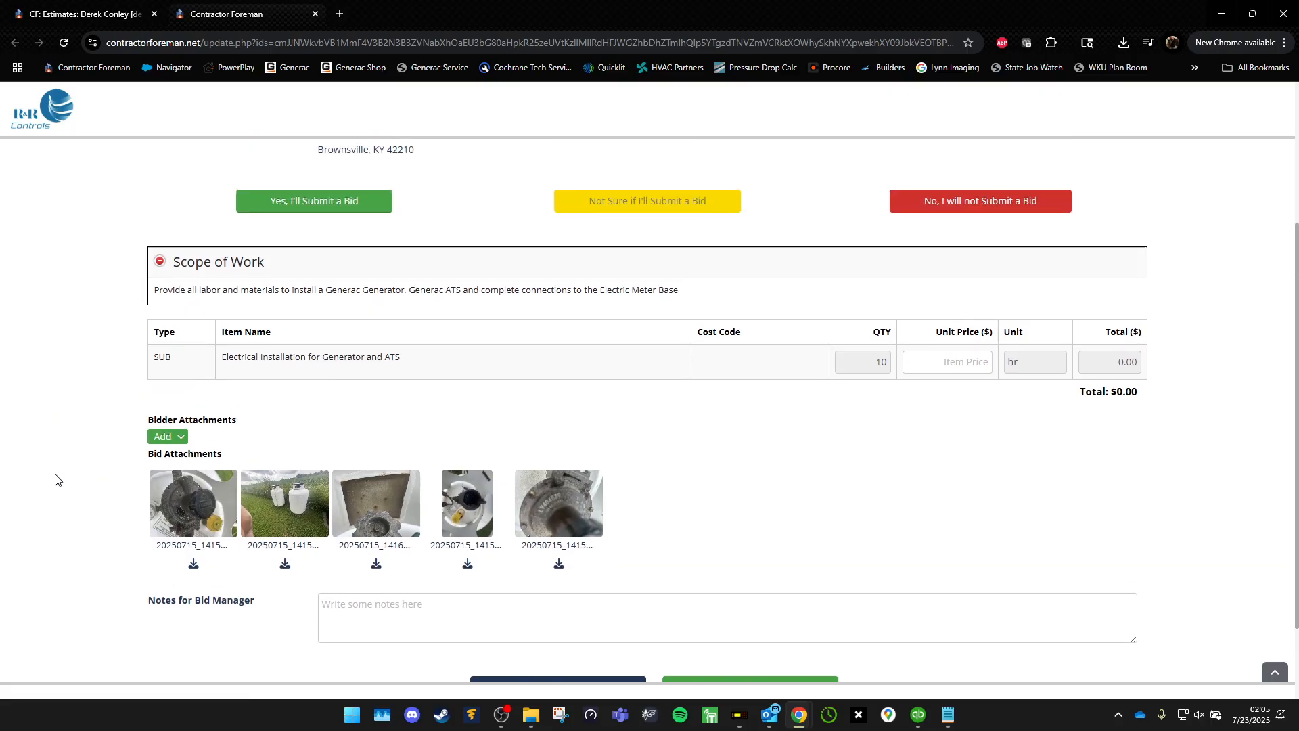
left_click(85, 14)
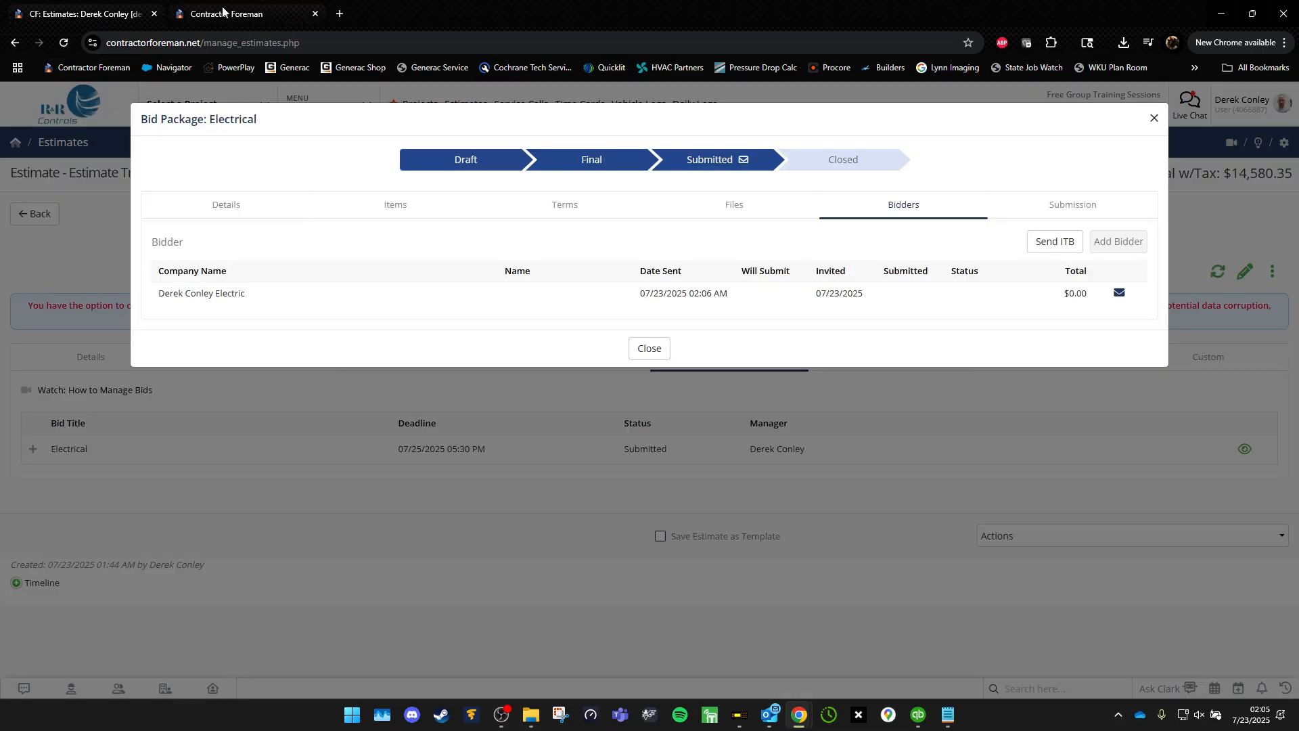
left_click(300, 8)
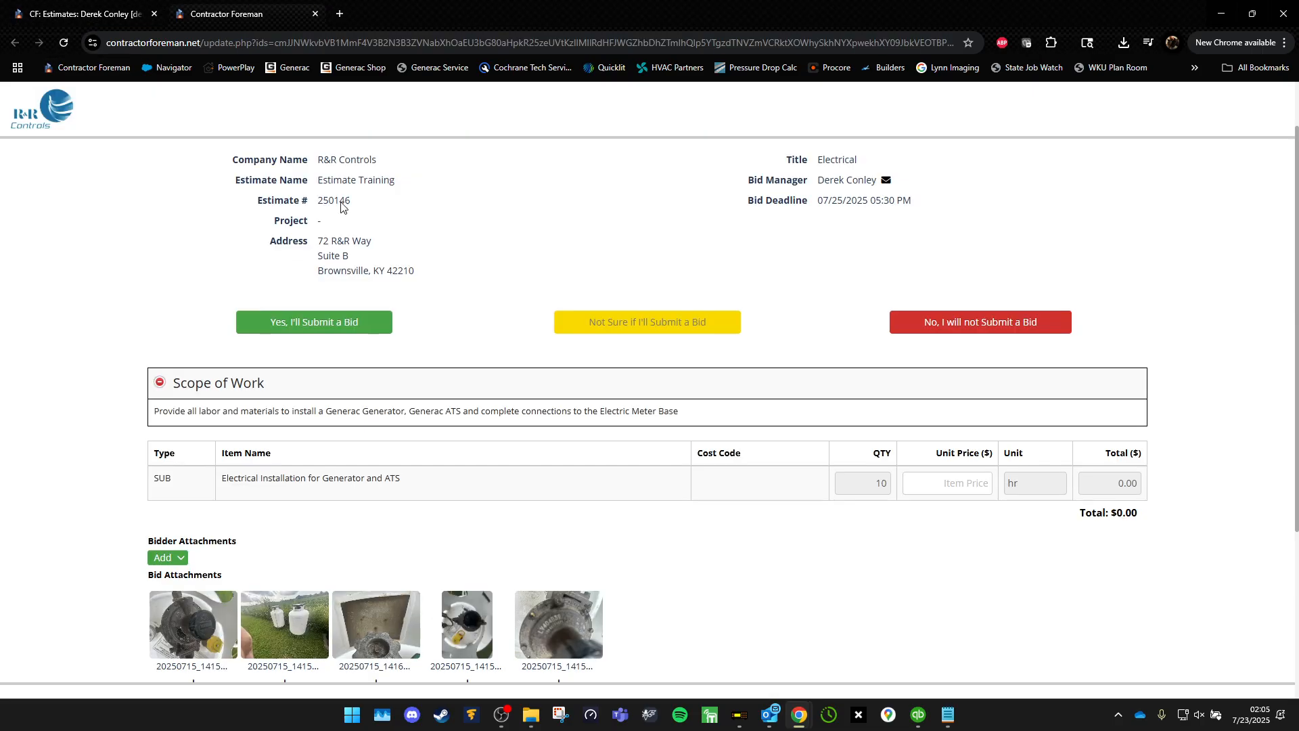
scroll(721, 511, "up", 1)
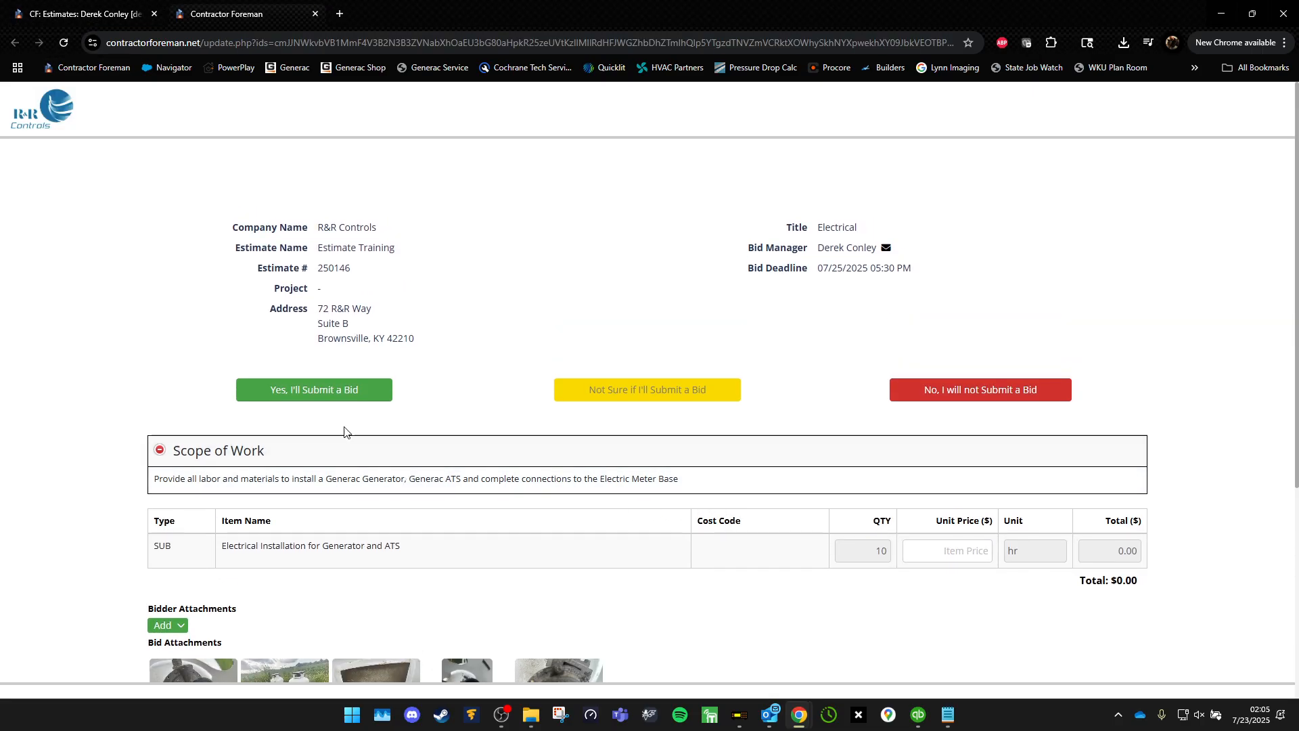
left_click(319, 395)
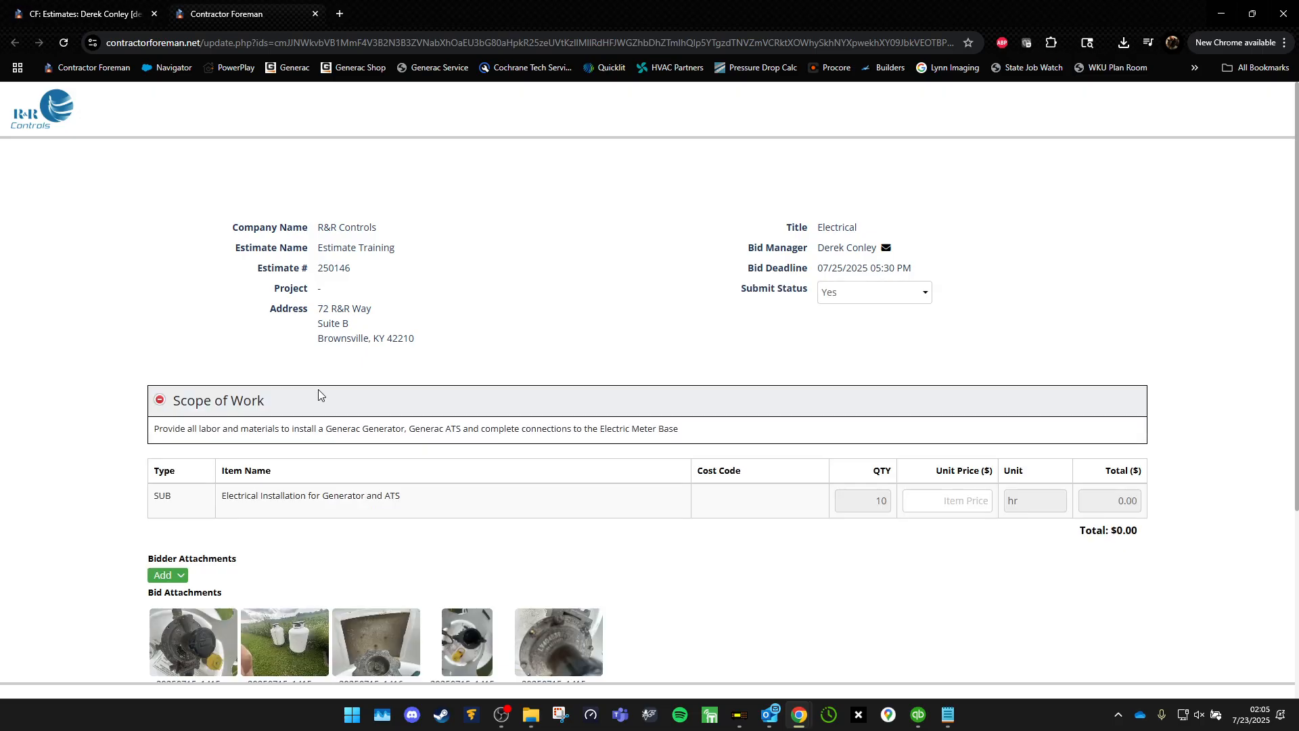
left_click(85, 13)
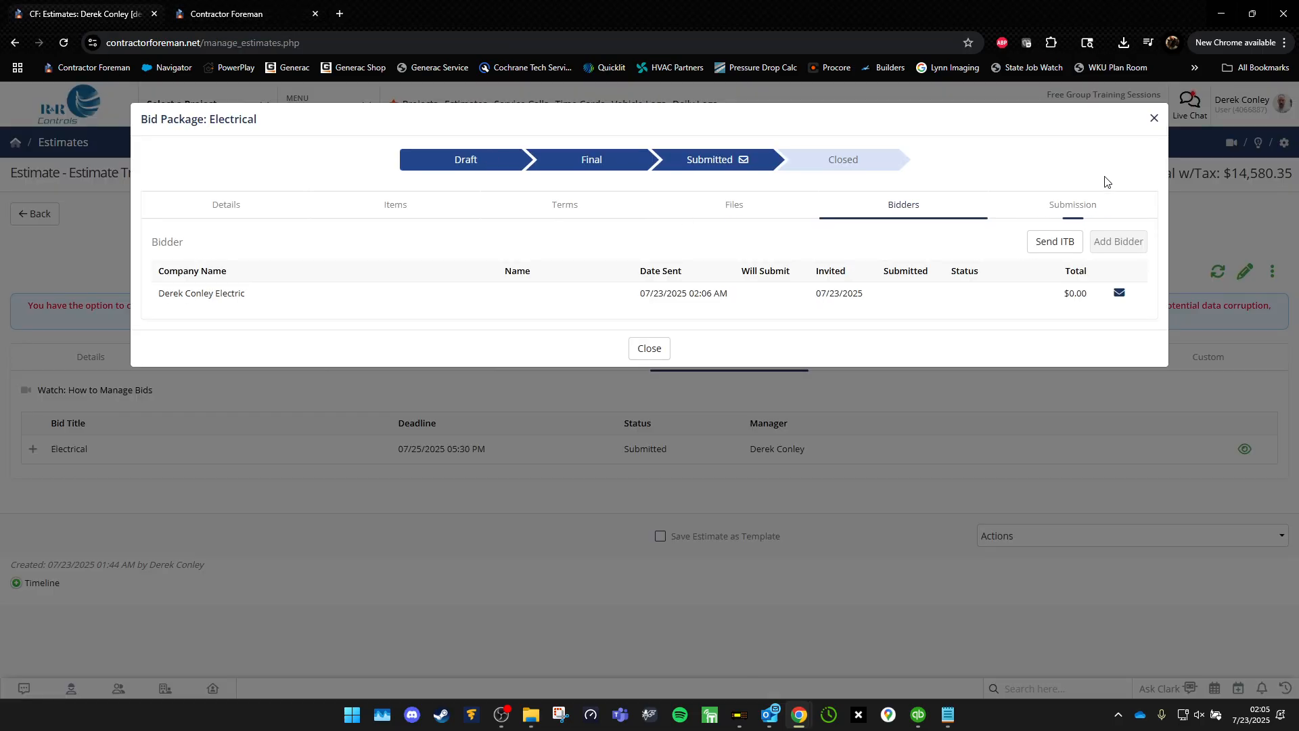
Recheck the Electrical package's bidder responses, then open Bid Manager in a background tab.
left_click(1068, 210)
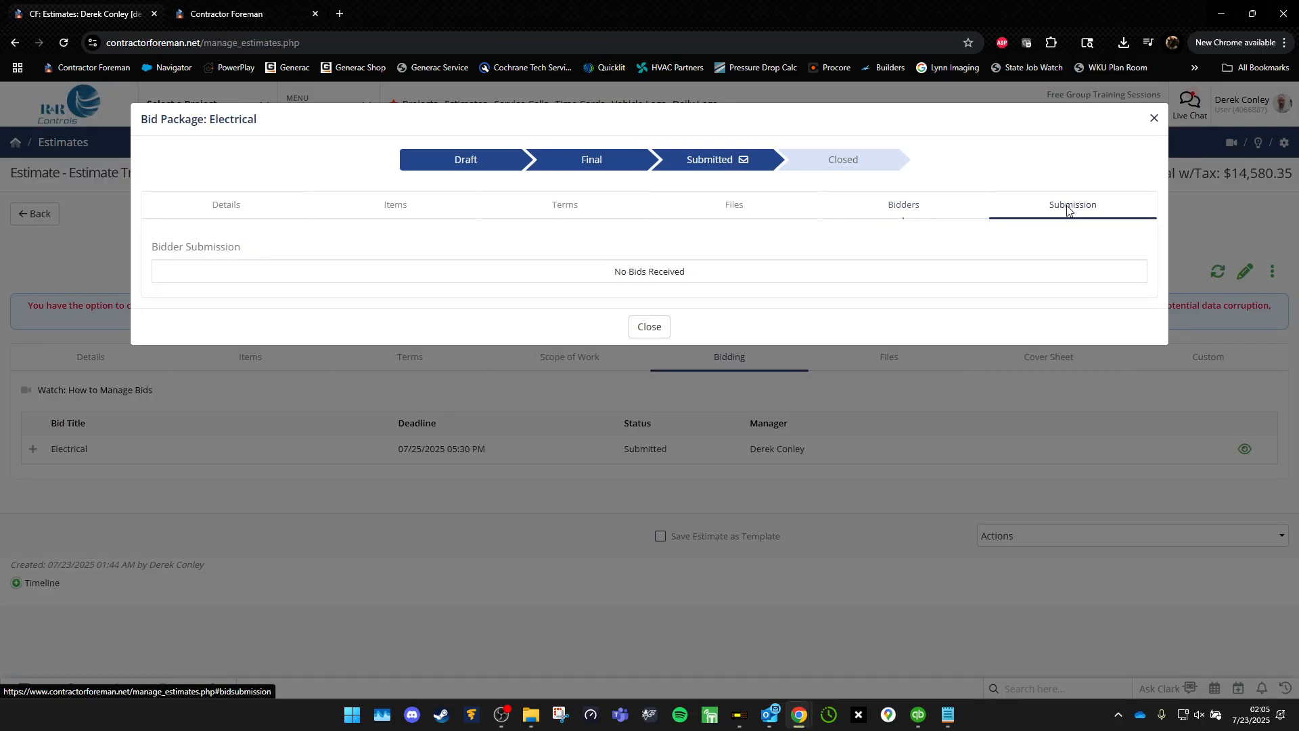
left_click(1154, 119)
left_click(1216, 269)
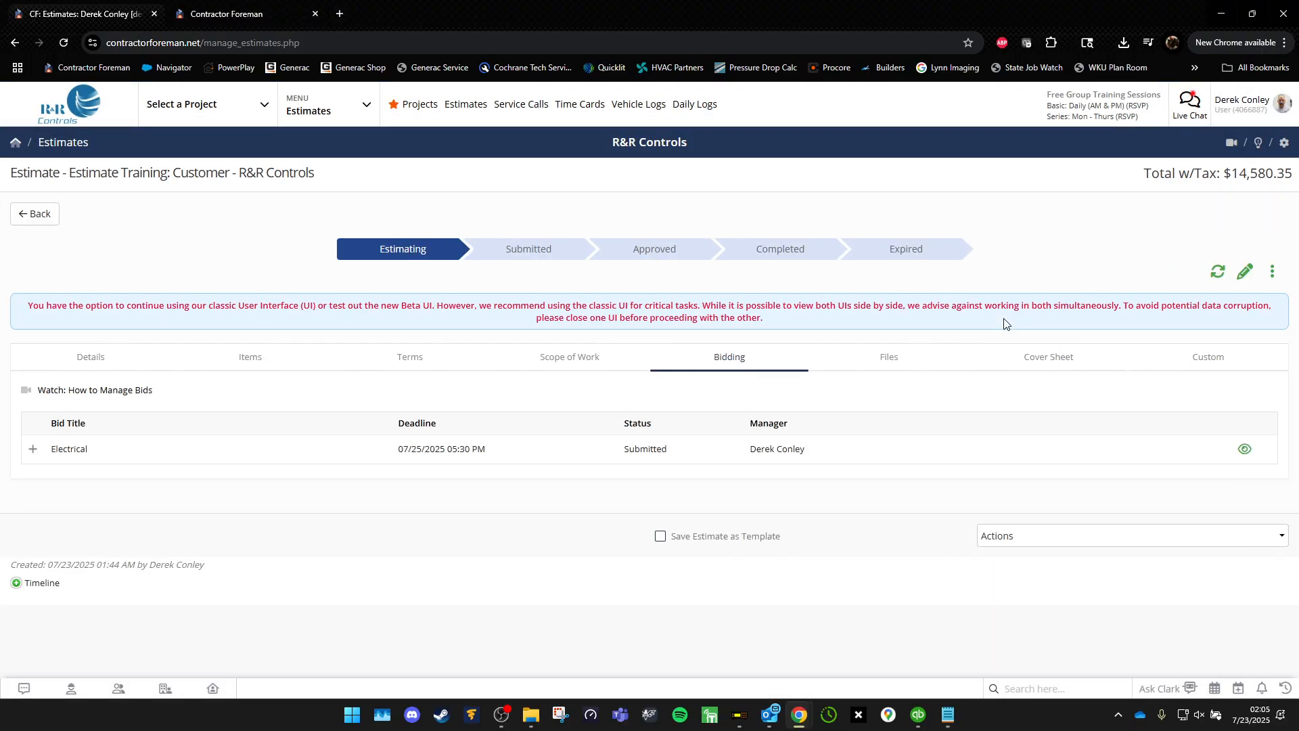
left_click(1246, 450)
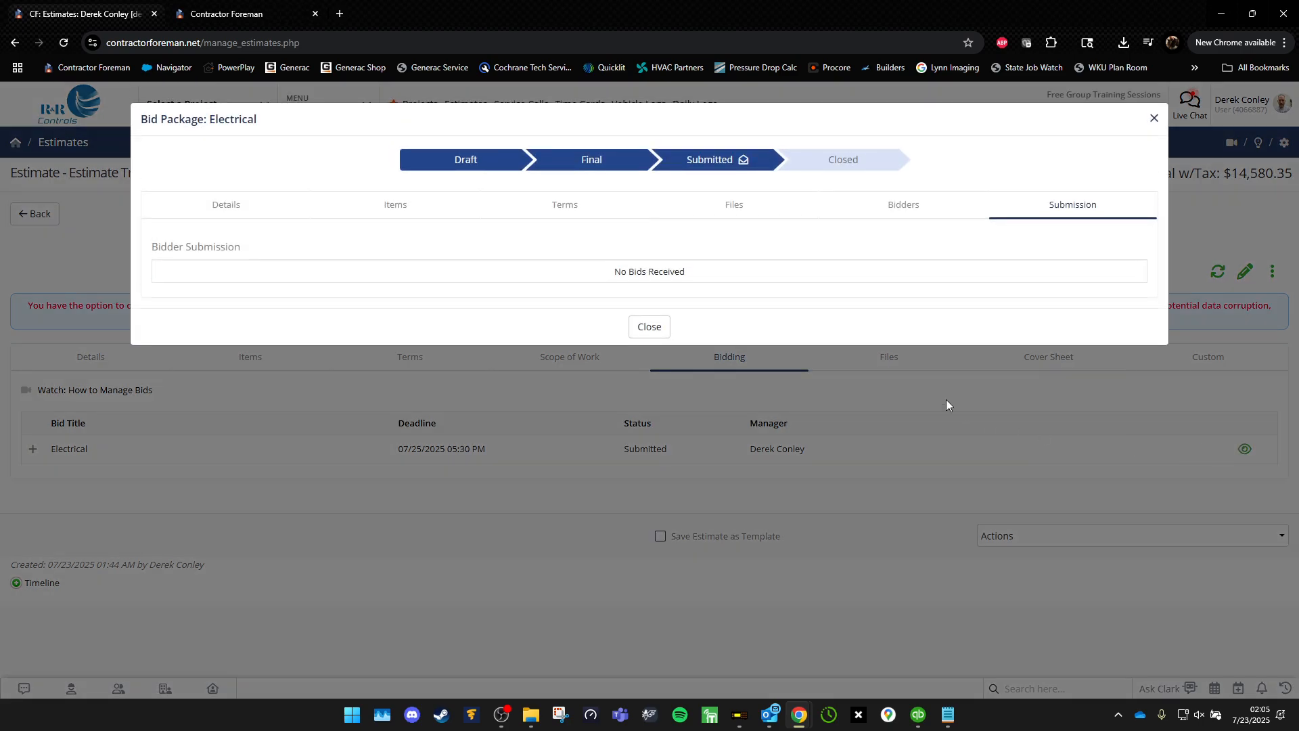
left_click(832, 217)
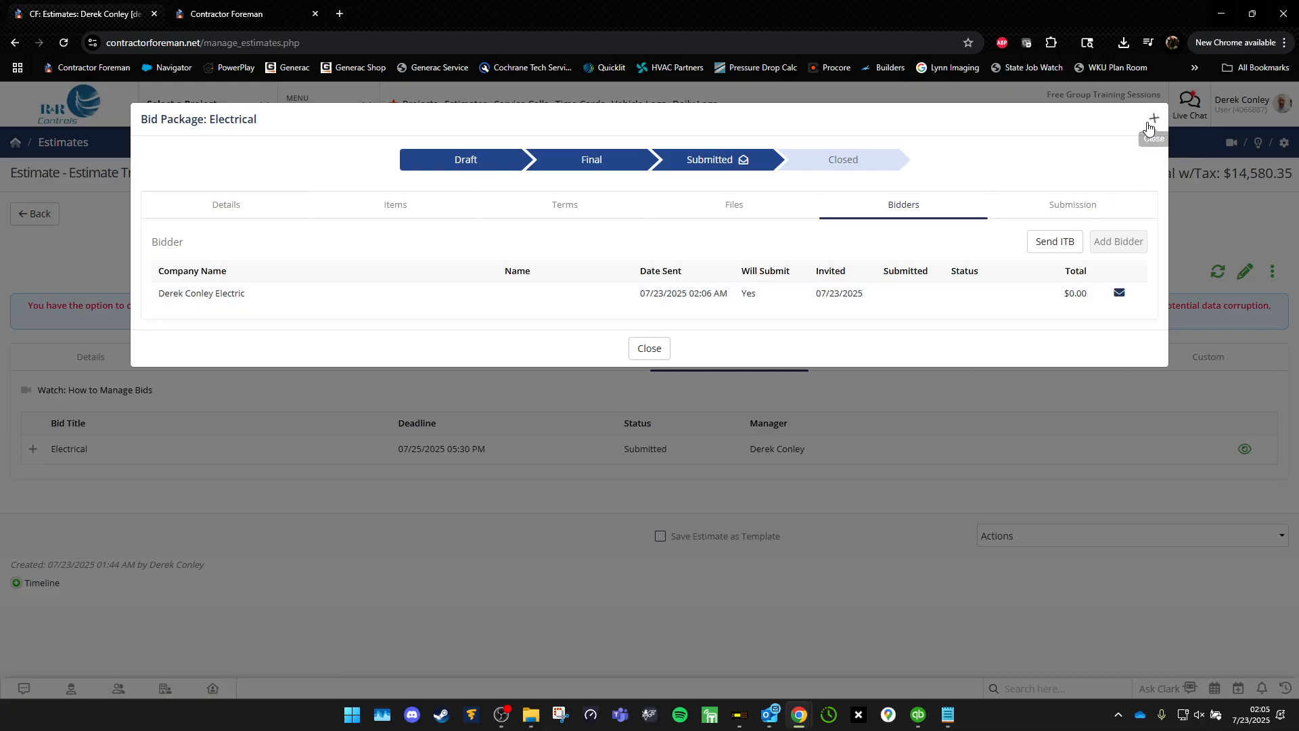
left_click(1152, 119)
left_click(310, 119)
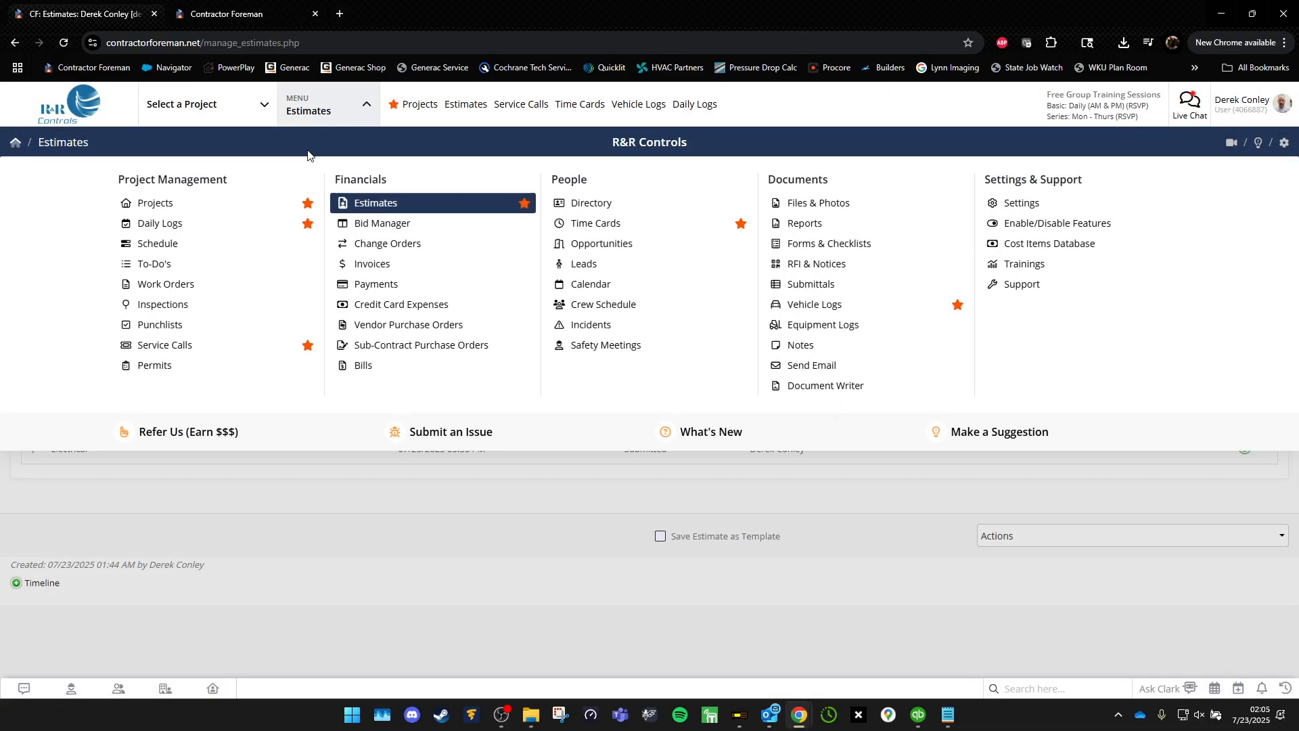
middle_click(382, 223)
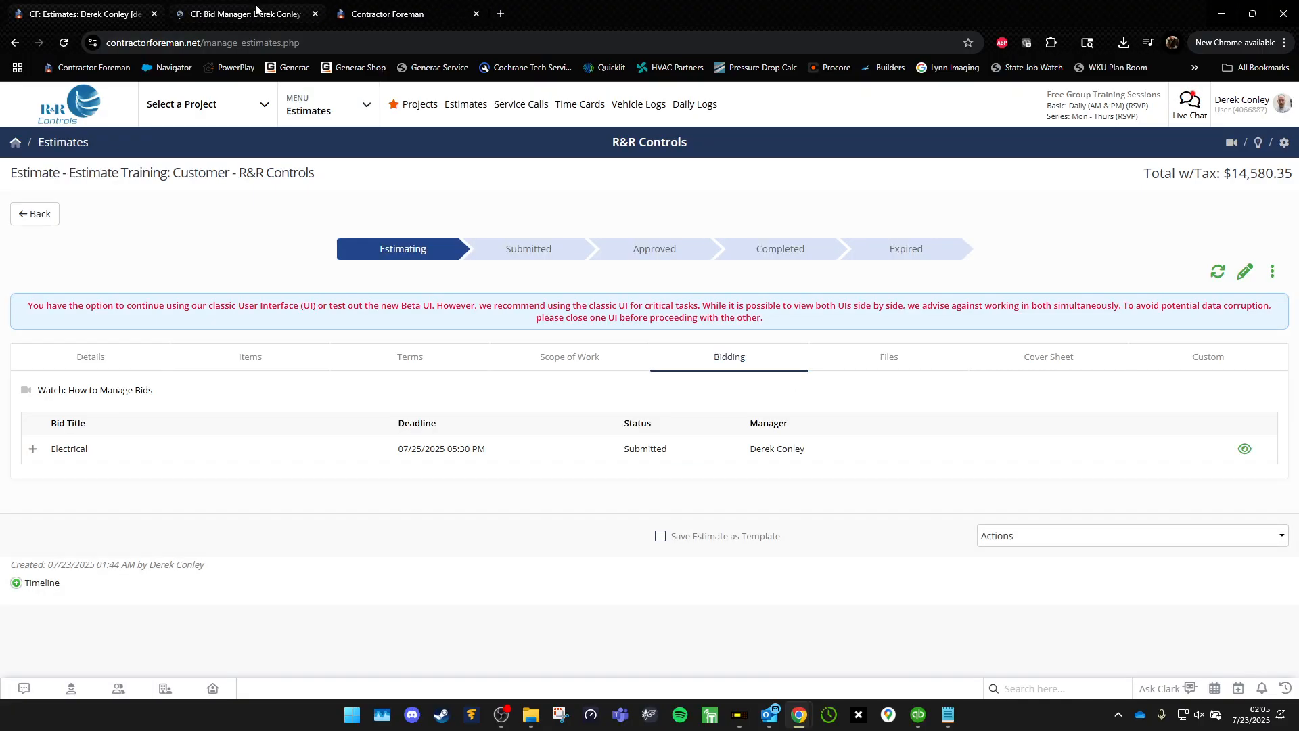
From Bid Manager's Estimates dashboard, open the Estimate Training bid response and select Unit Price.
left_click(256, 9)
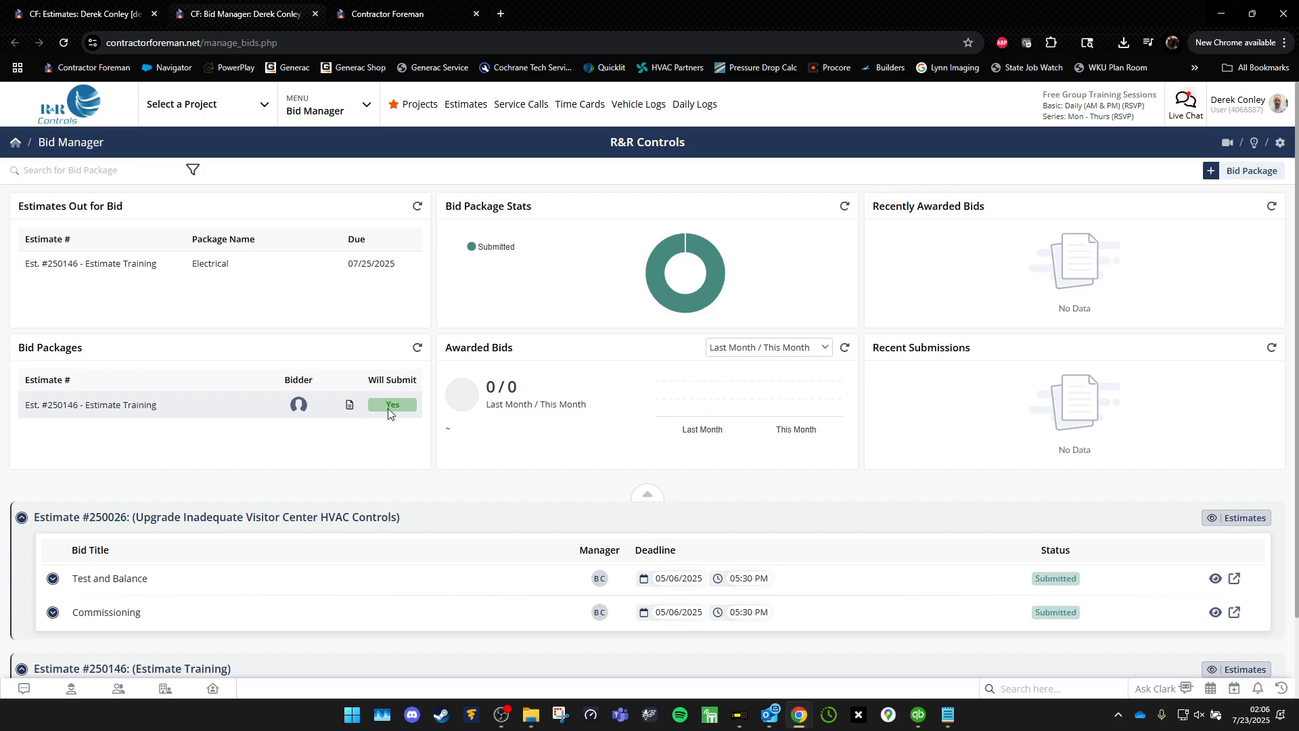
left_click(466, 106)
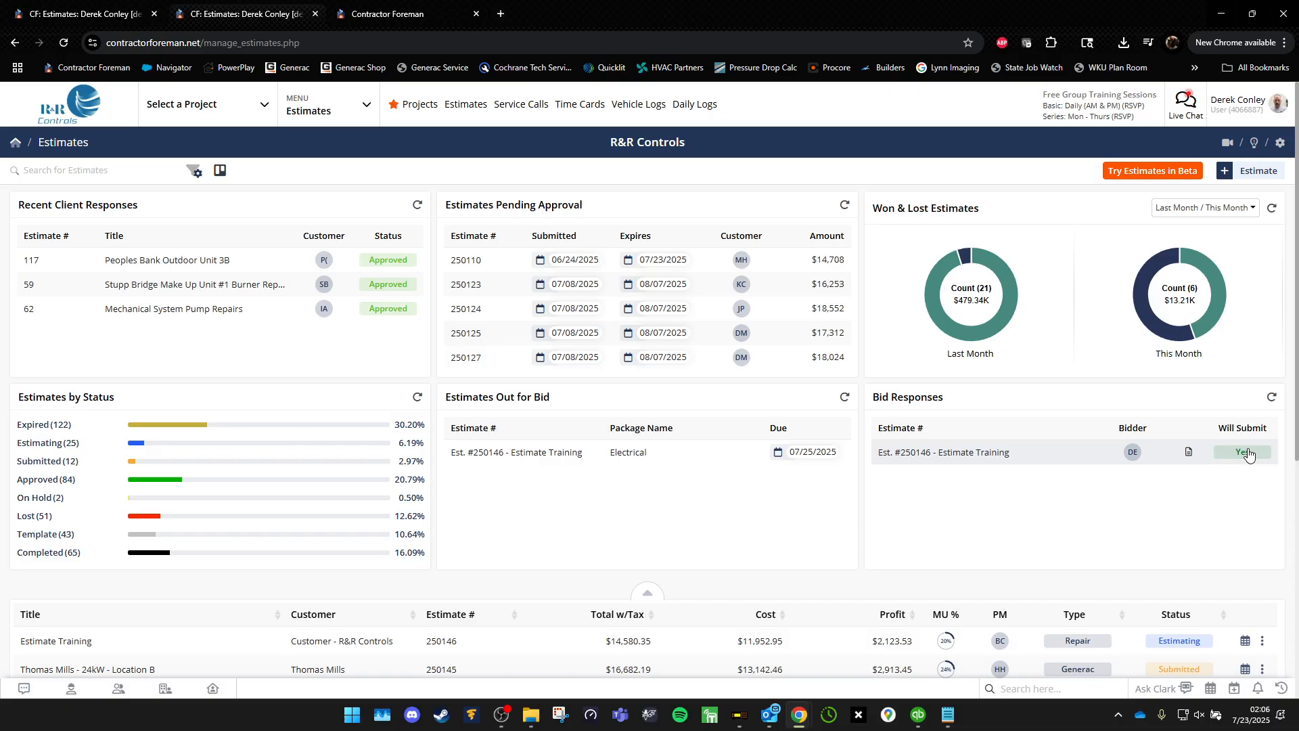
left_click(1226, 459)
left_click(947, 501)
Enter a 100 unit price for a $1,000.00 total, then decline the final-bid submission.
type("100")
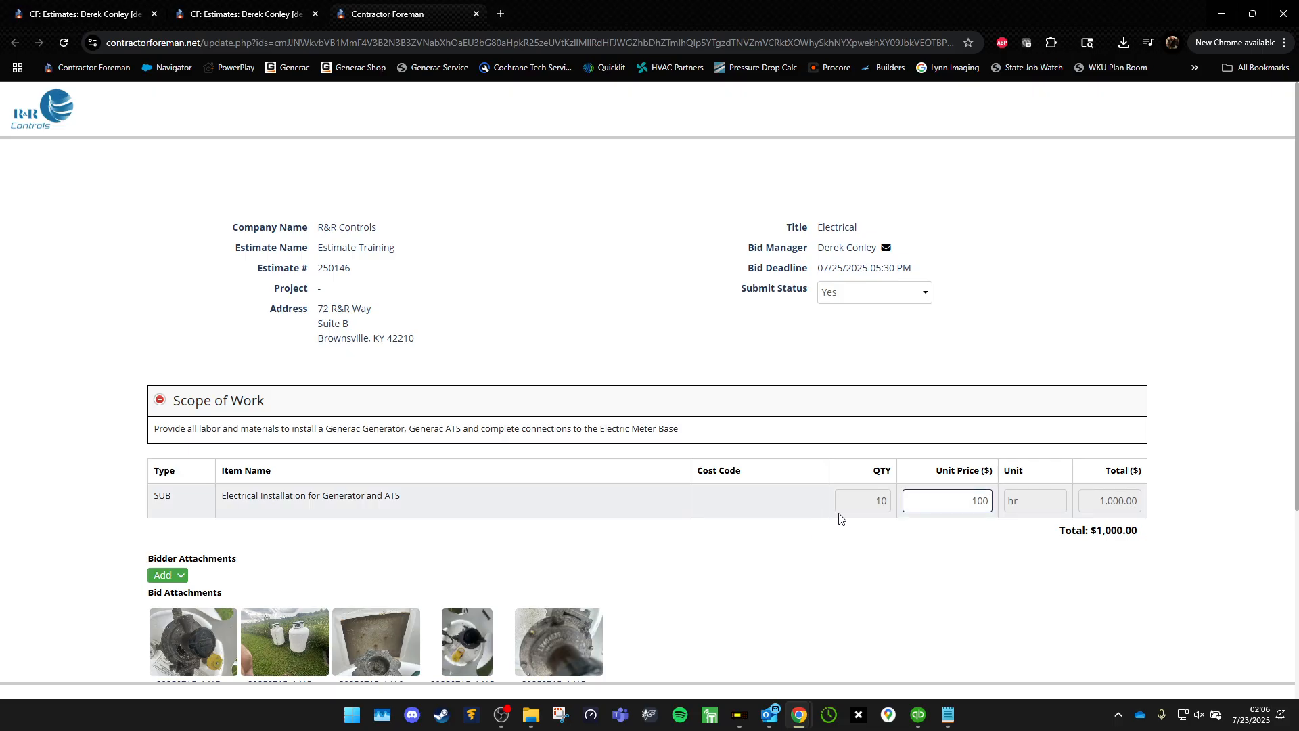
scroll(838, 518, "down", 4)
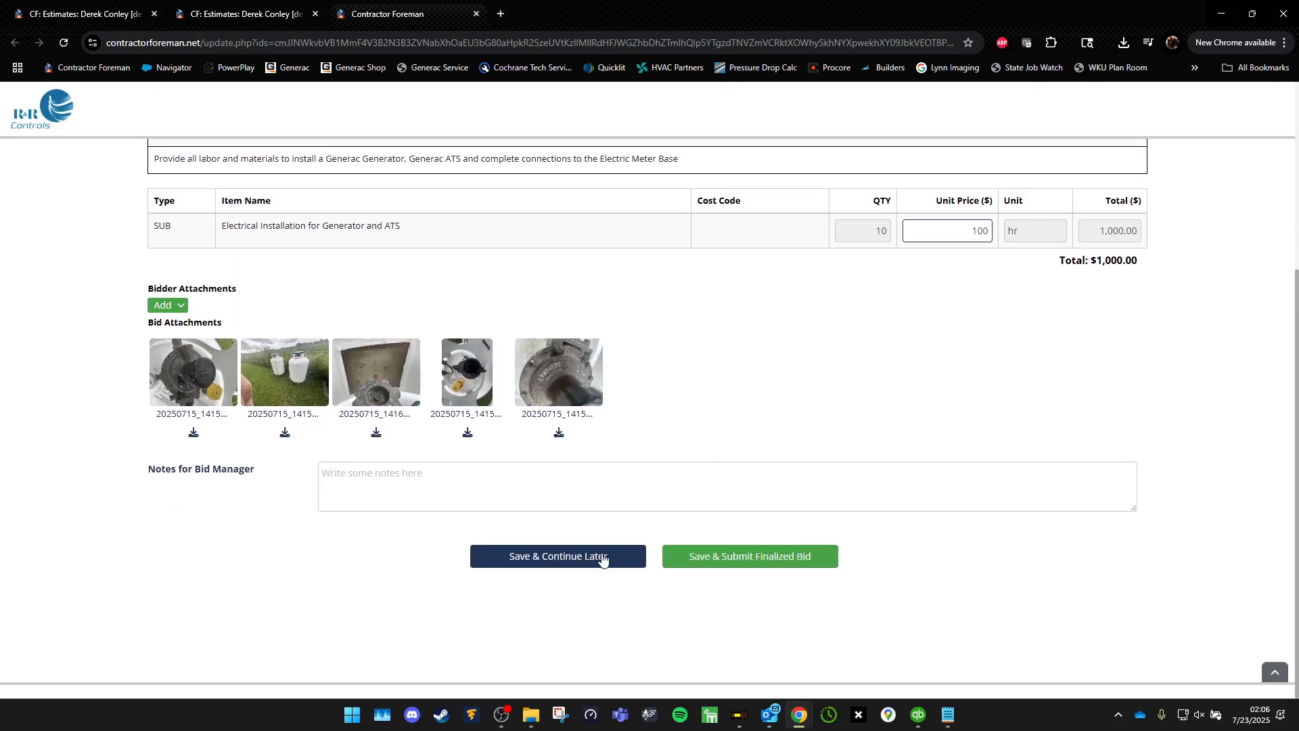
scroll(575, 555, "up", 1)
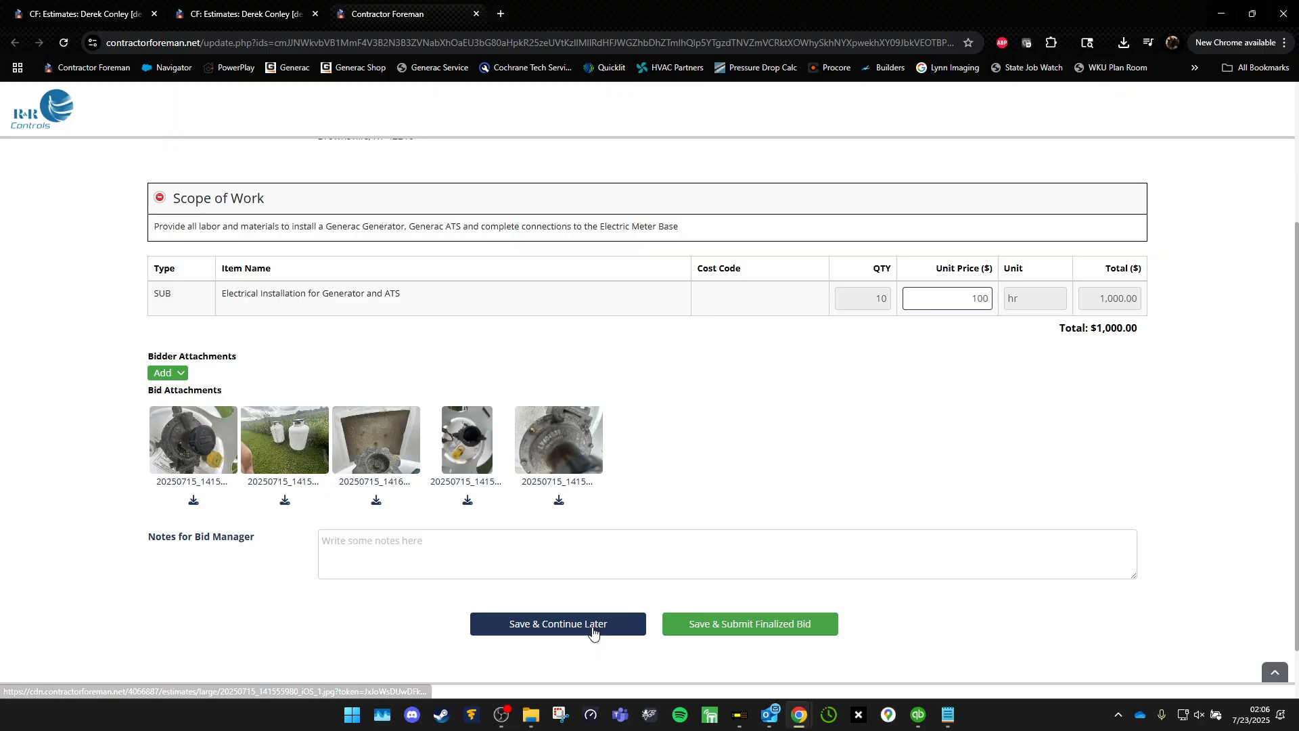
scroll(723, 532, "up", 1)
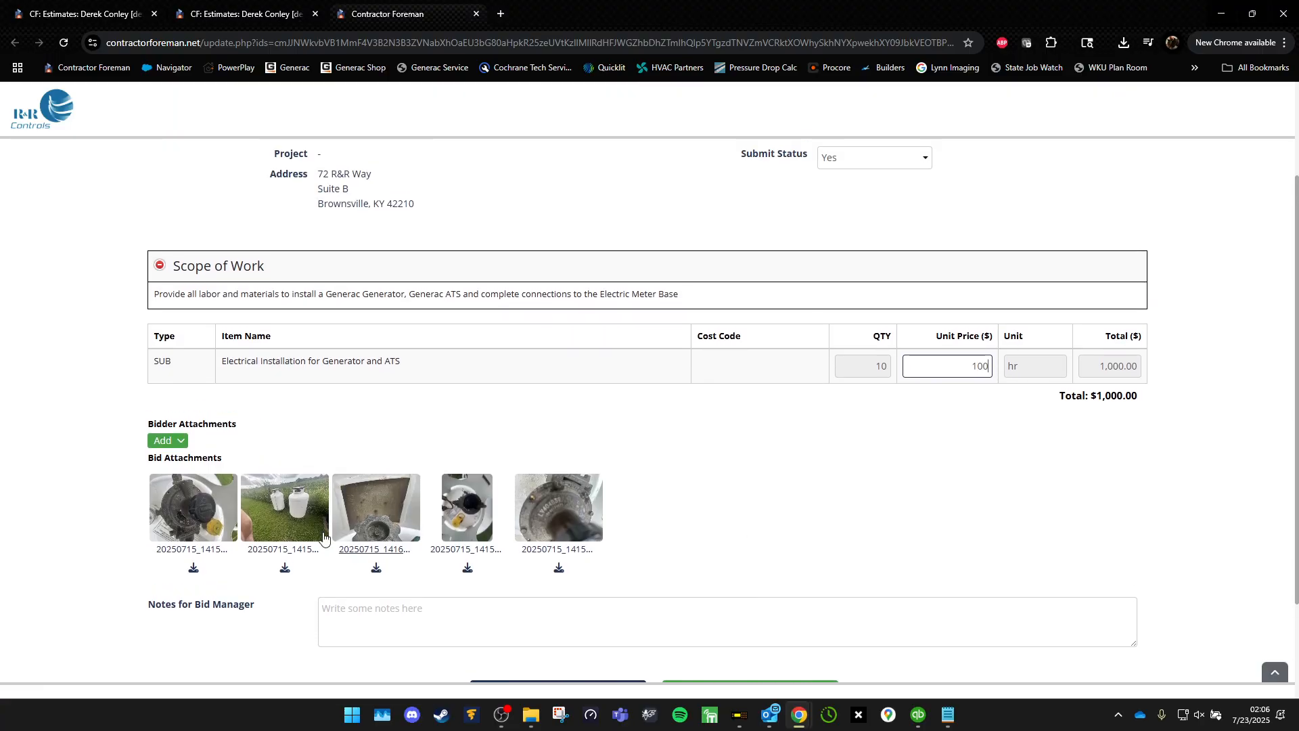
scroll(800, 473, "down", 2)
scroll(800, 473, "up", 3)
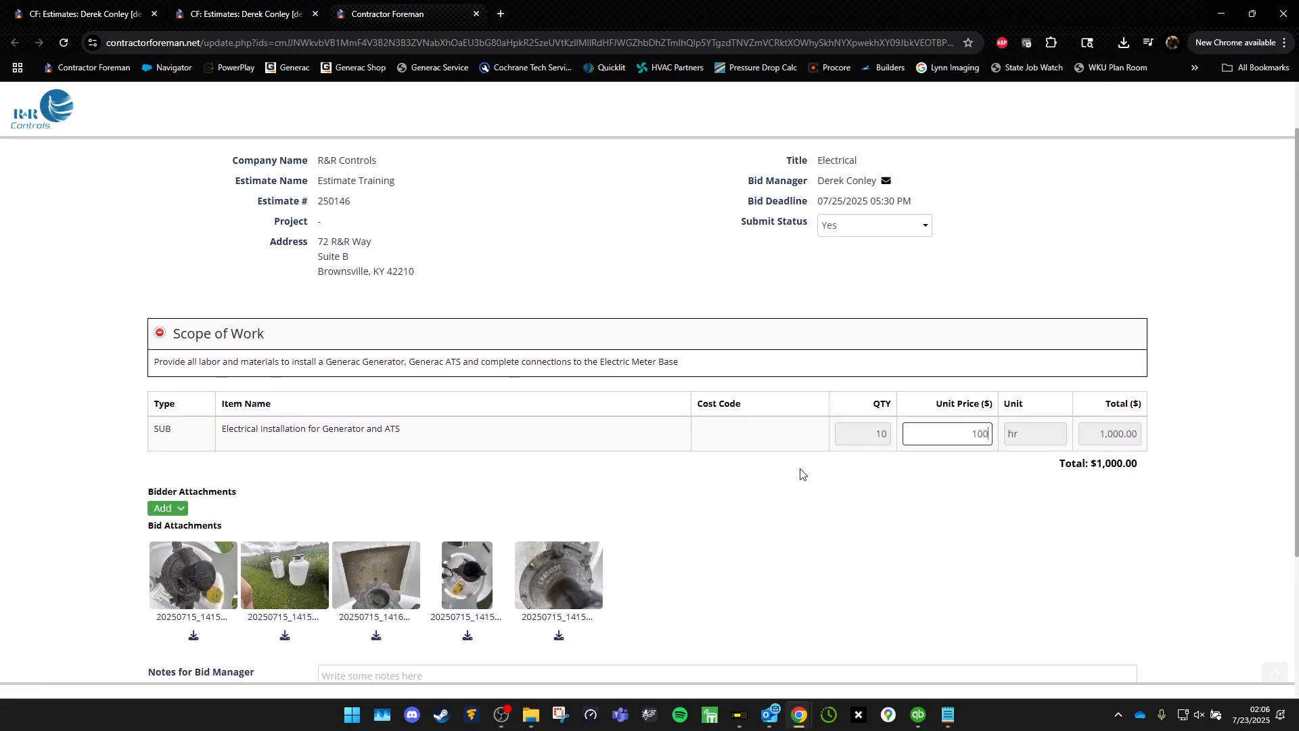
scroll(863, 268, "down", 3)
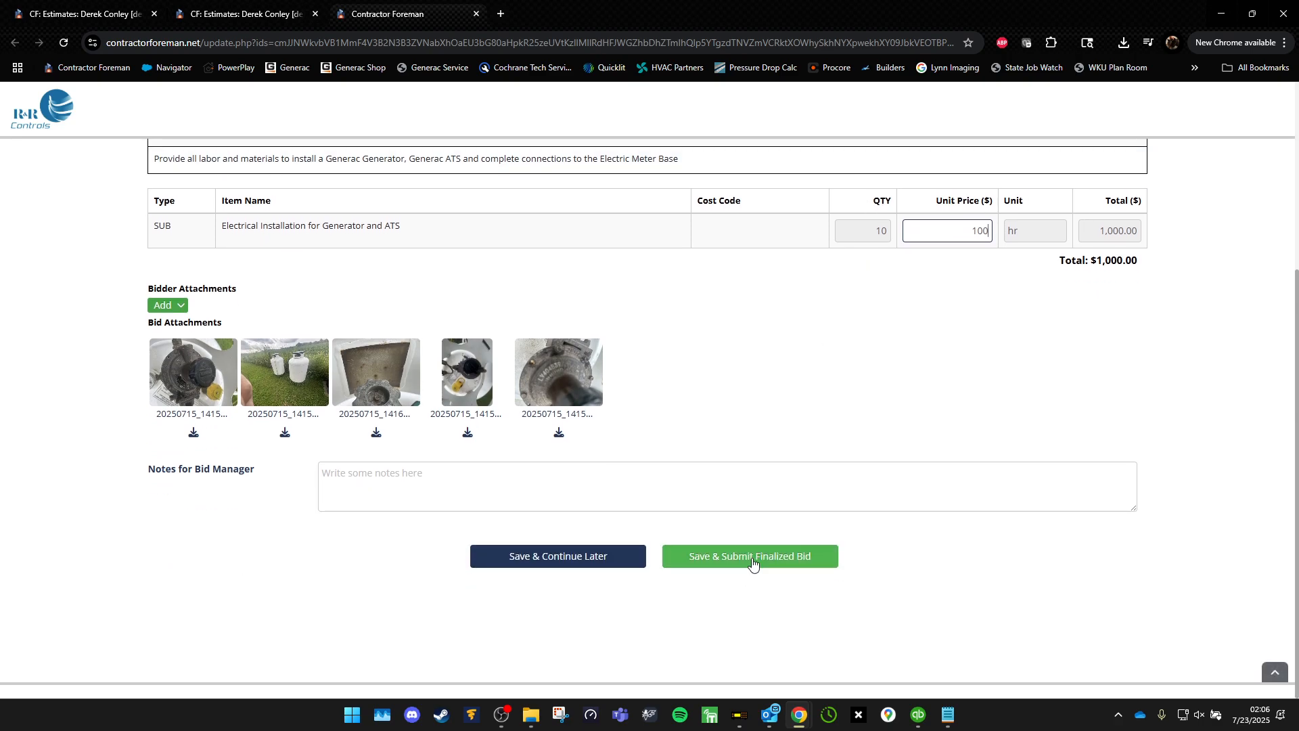
left_click(752, 559)
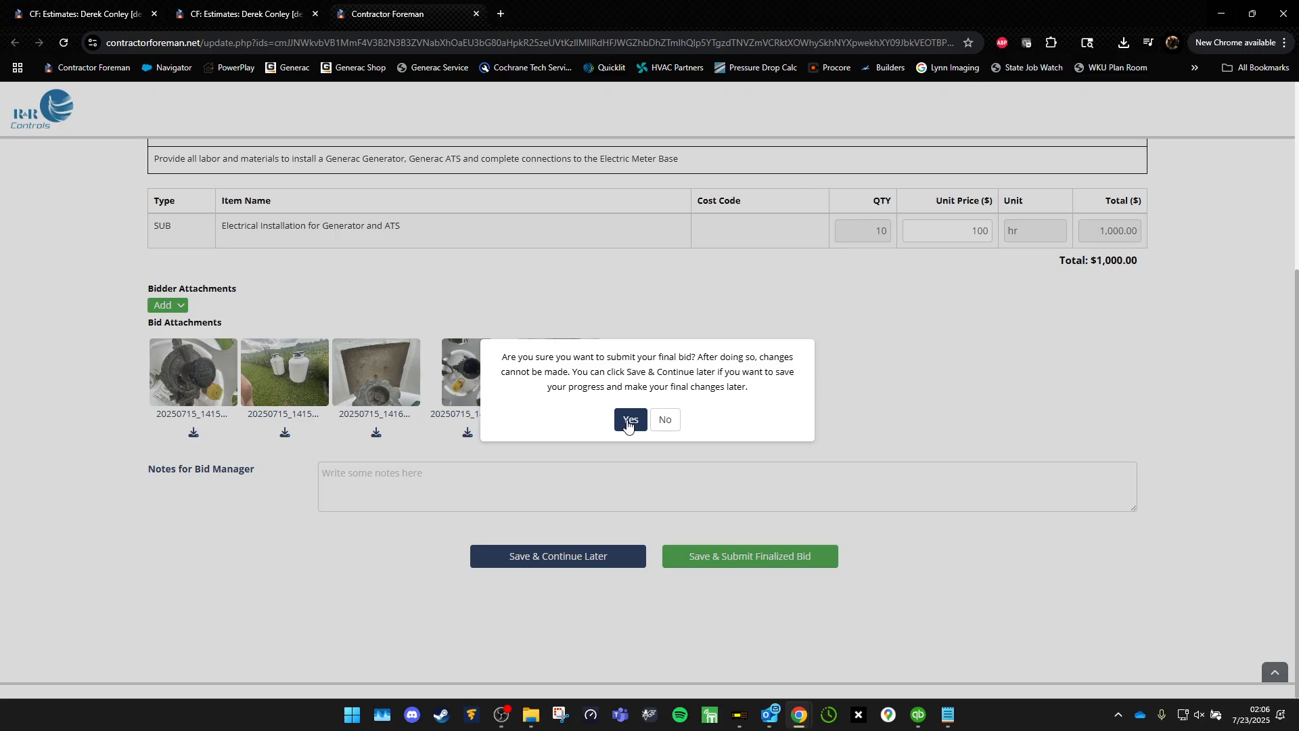
left_click(663, 420)
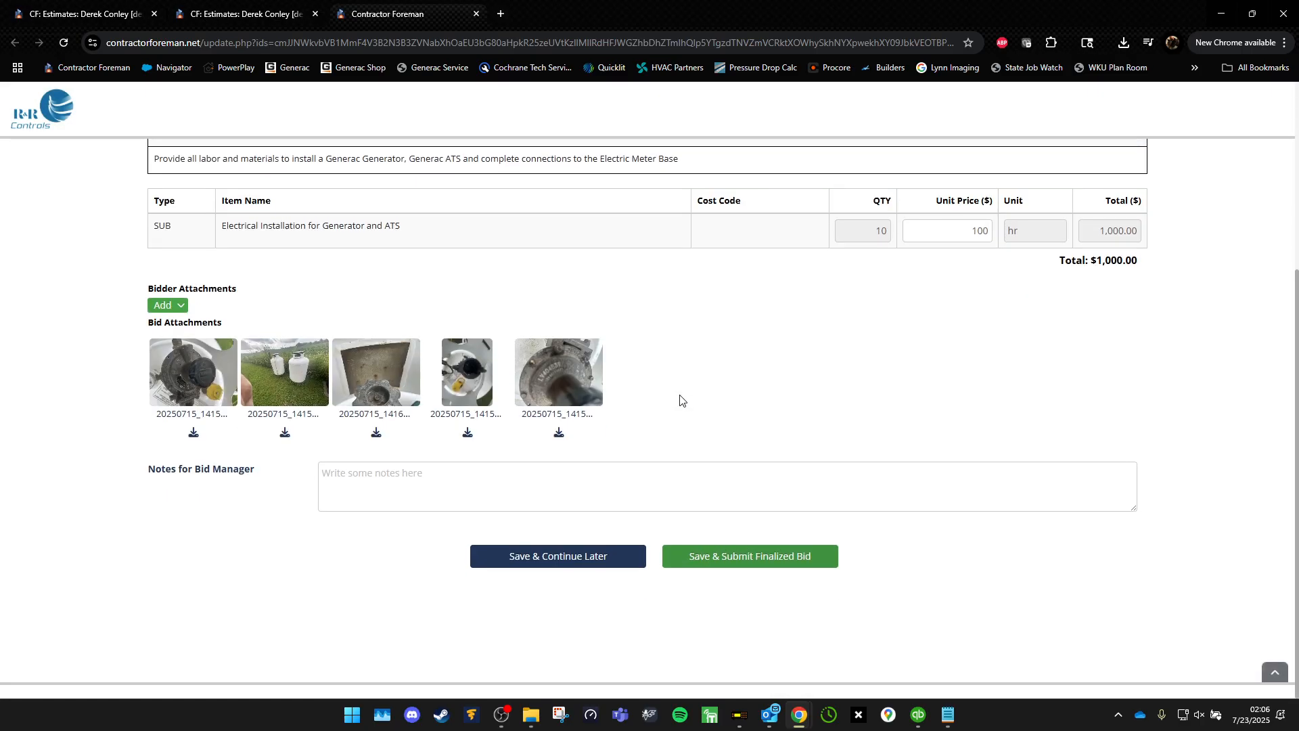
Add notes 'Based on the 5 photos attached' and 'Assuming normal working hours of 6:00am-5:00pm'.
left_click(1105, 485)
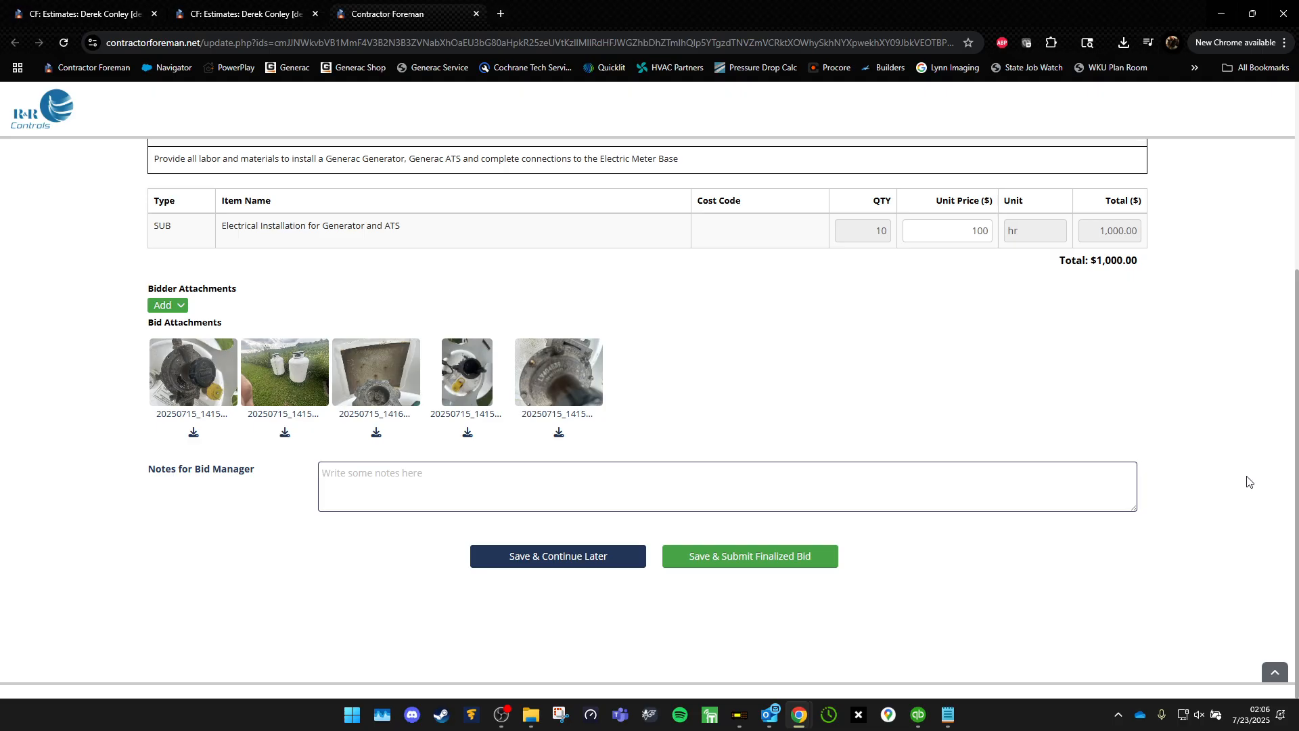
type("Ba")
type("sed on the 5 photos attached")
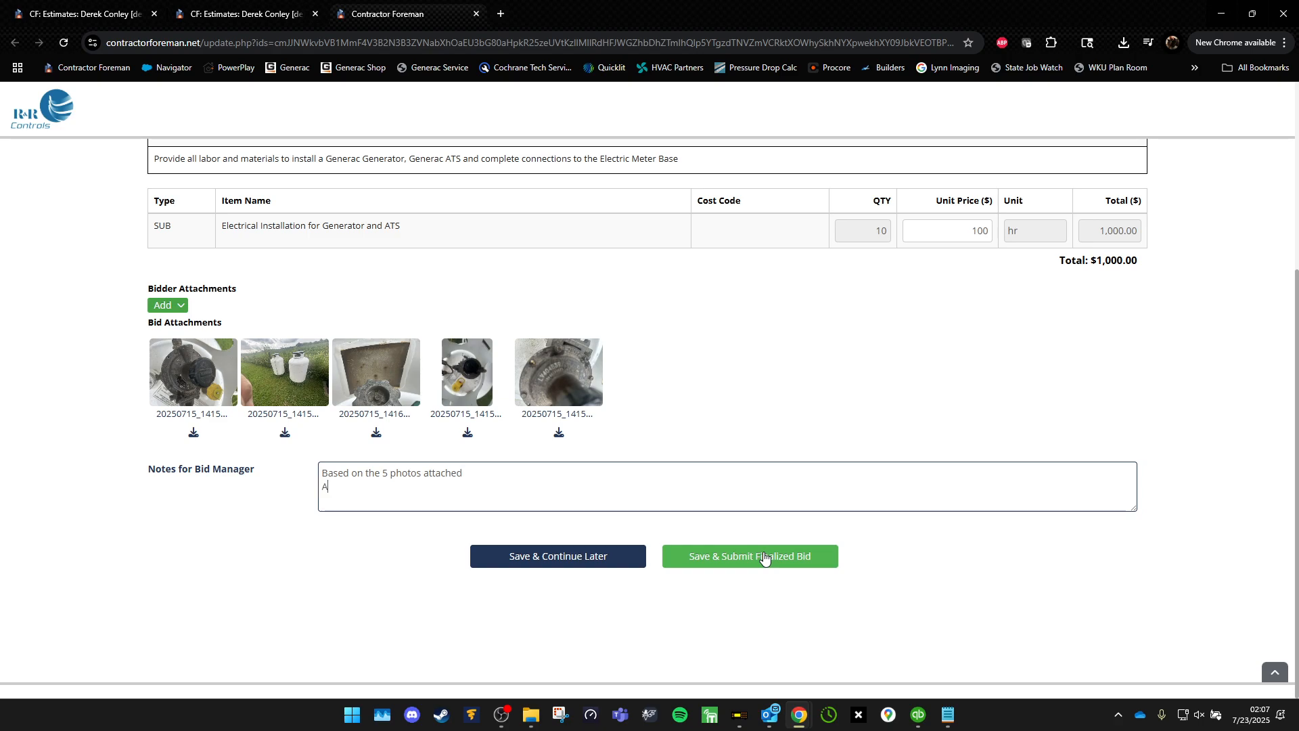
type("Assuming normal working ")
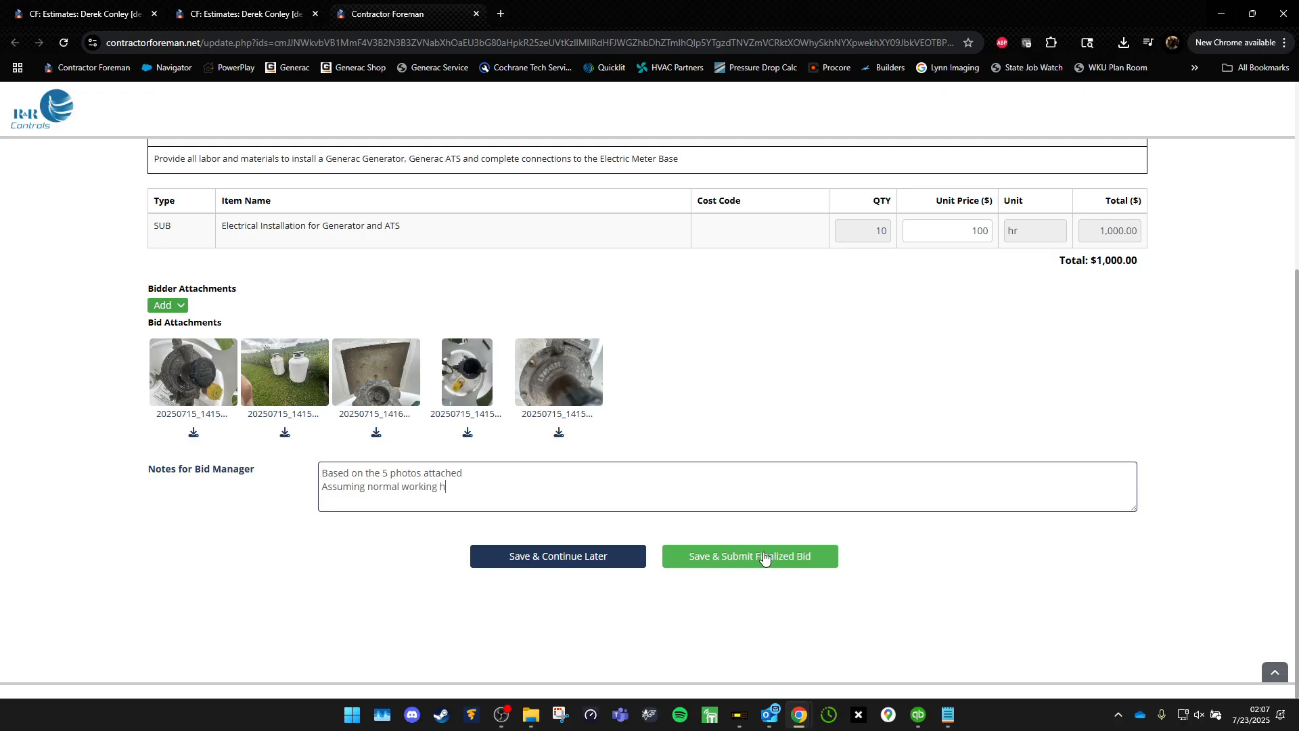
type("hours of 6:00am-5:00pm")
Save and submit the finalized bid, confirming with Yes.
left_click(765, 558)
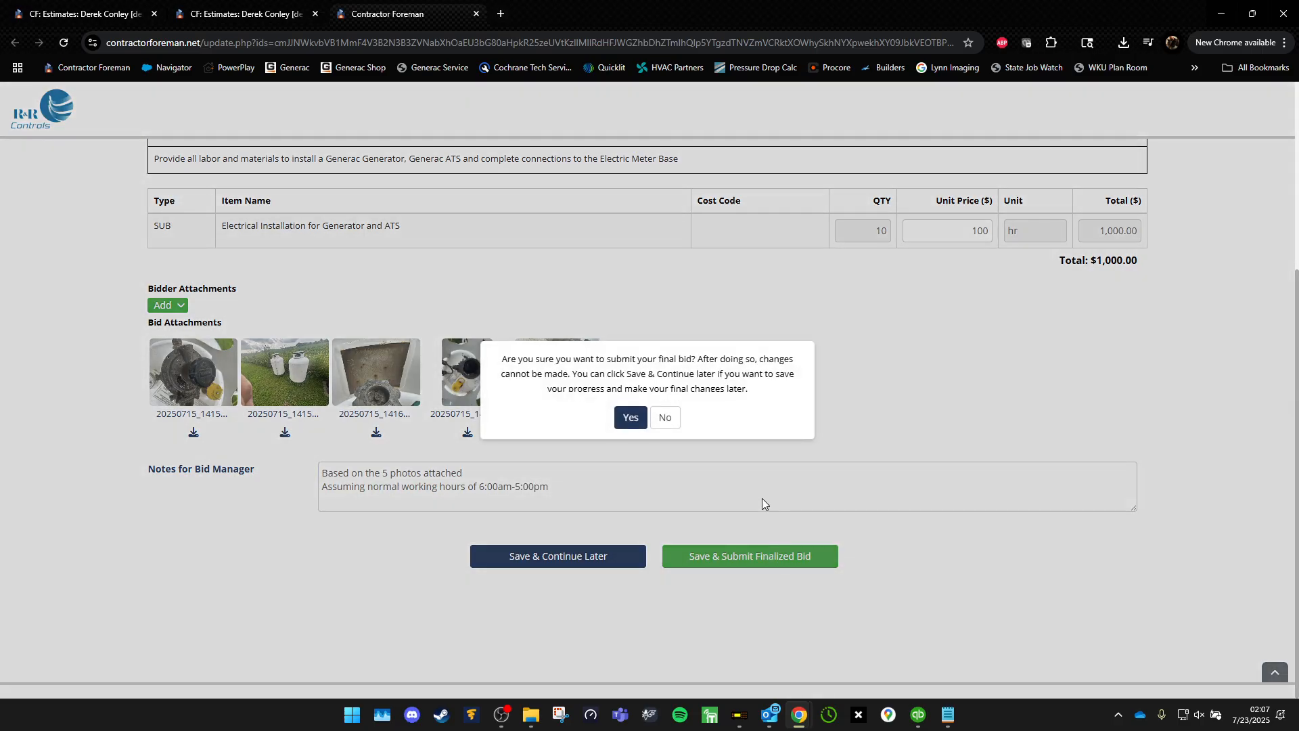
left_click(633, 420)
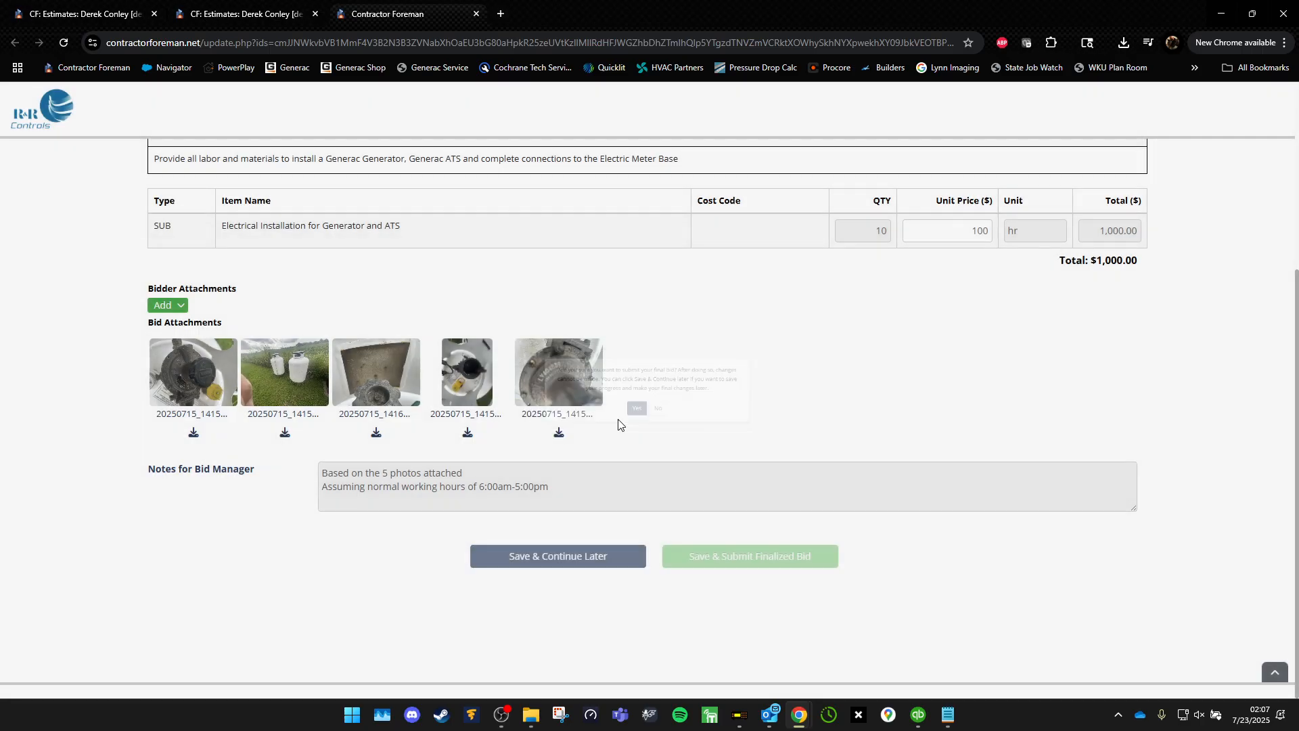
left_click(248, 7)
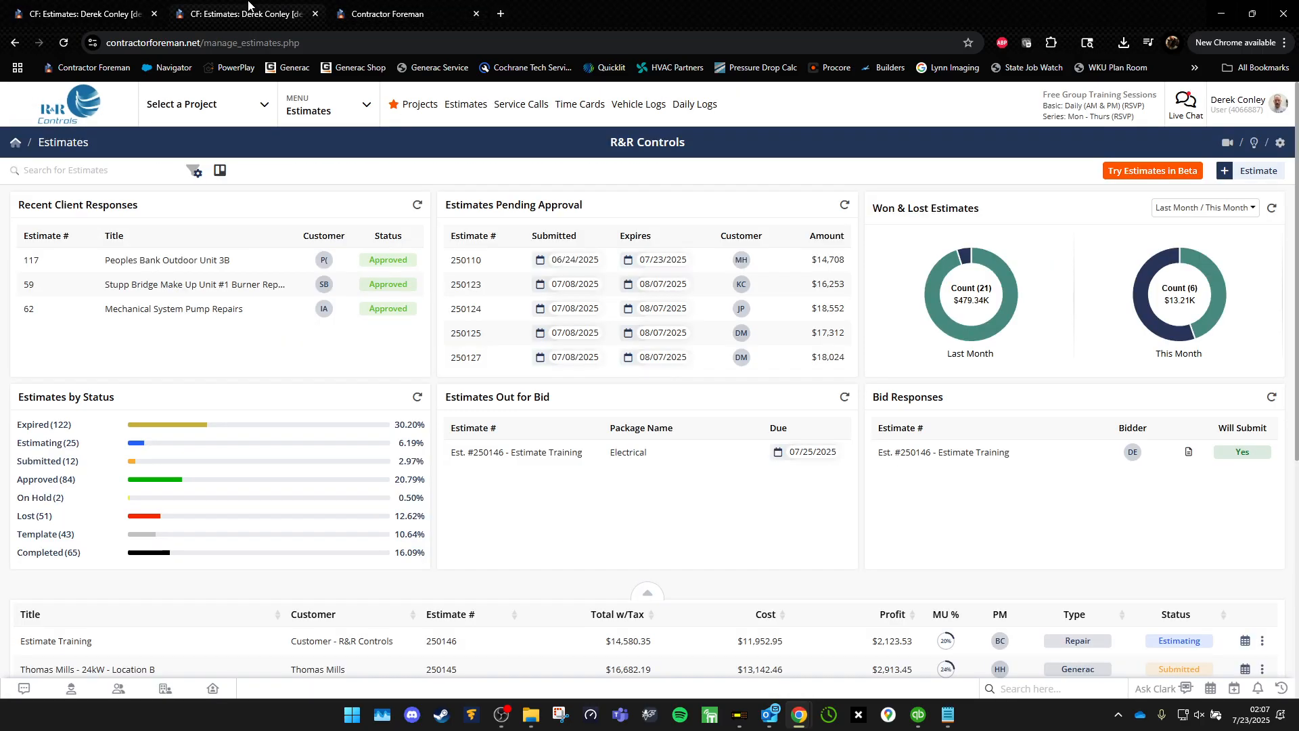
Reload the Estimate Training estimate so the Electrical bid shows Submitted, due 07/25/2025 05:30 PM.
left_click(83, 6)
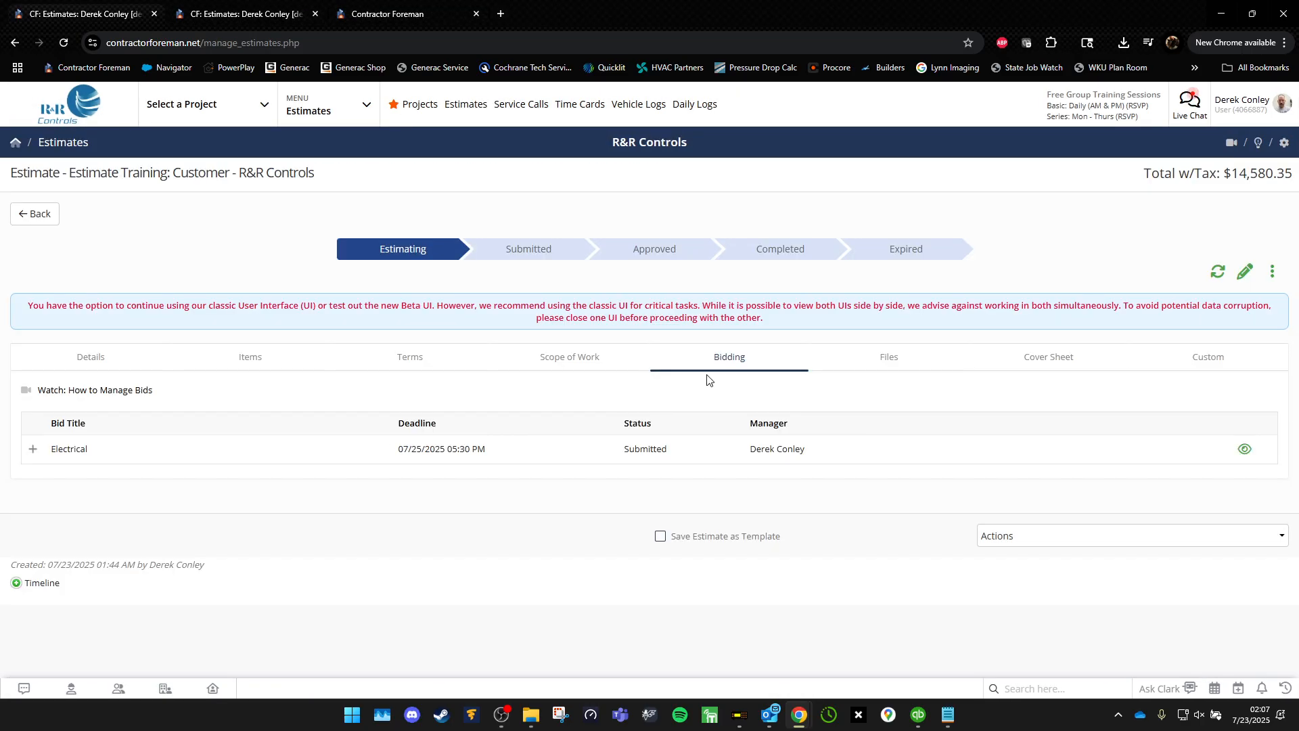
left_click(1216, 273)
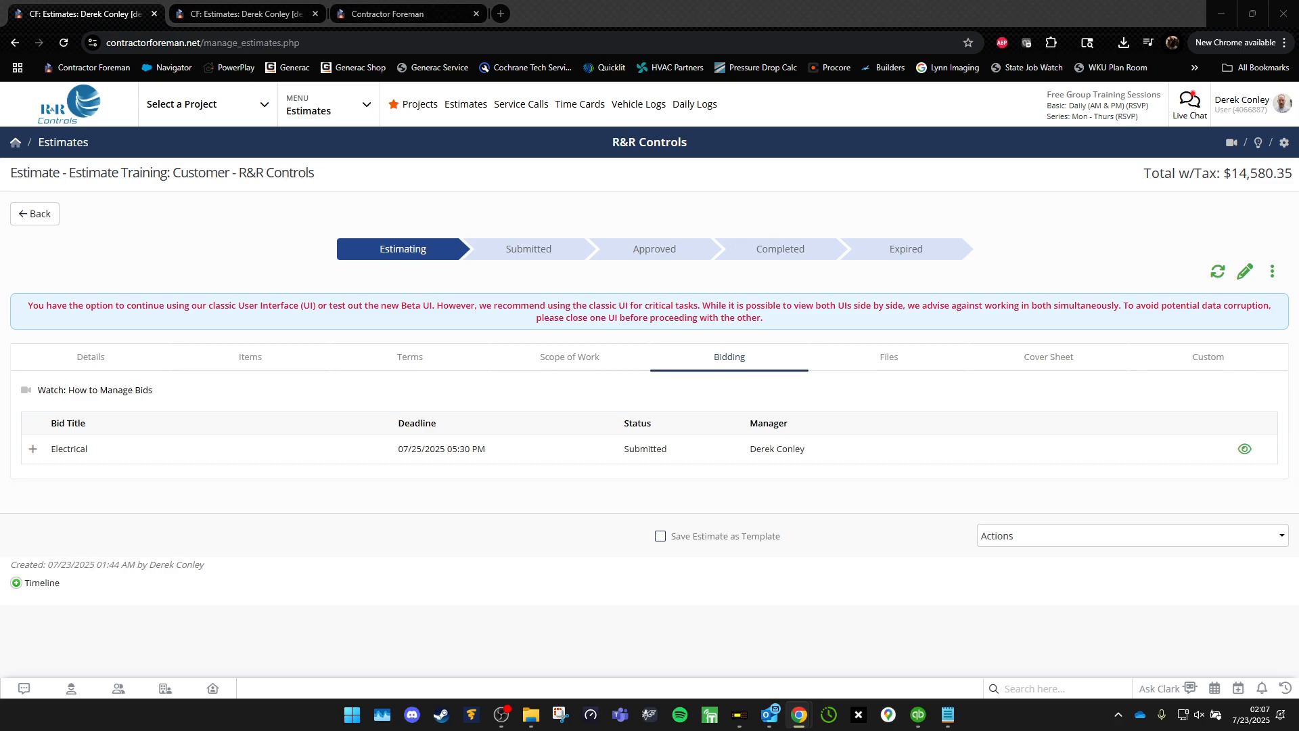
left_click_drag(1298, 112, 718, 111)
Maximize and read the notification email listing the $1,000.00 Electrical bid, then close it.
double_click(719, 112)
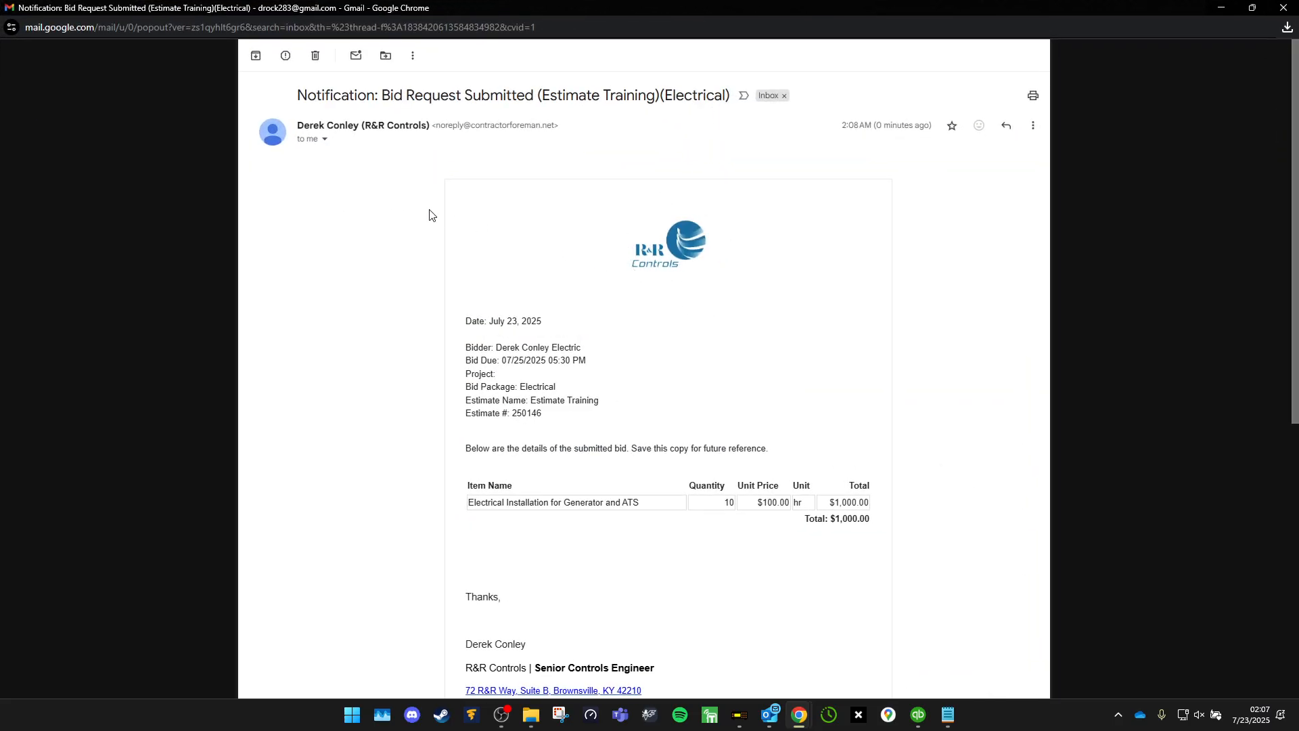
scroll(435, 392, "down", 1)
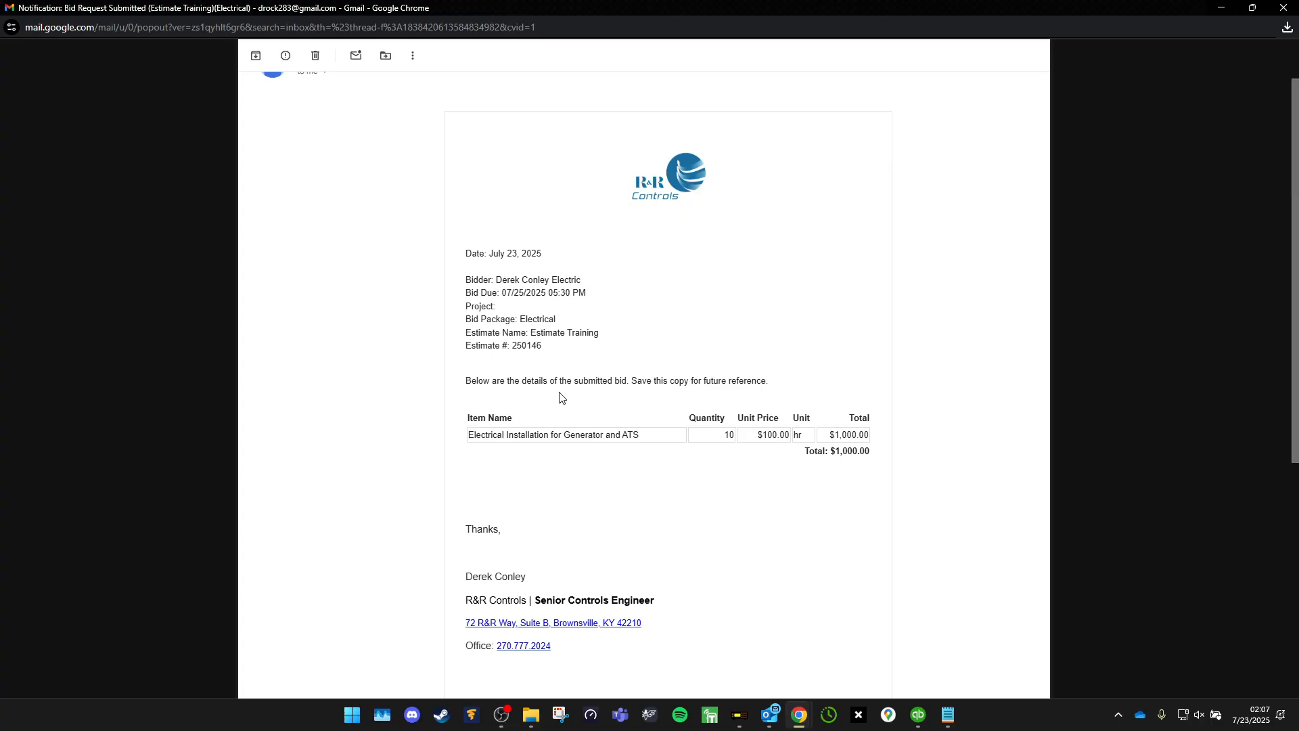
scroll(666, 403, "down", 1)
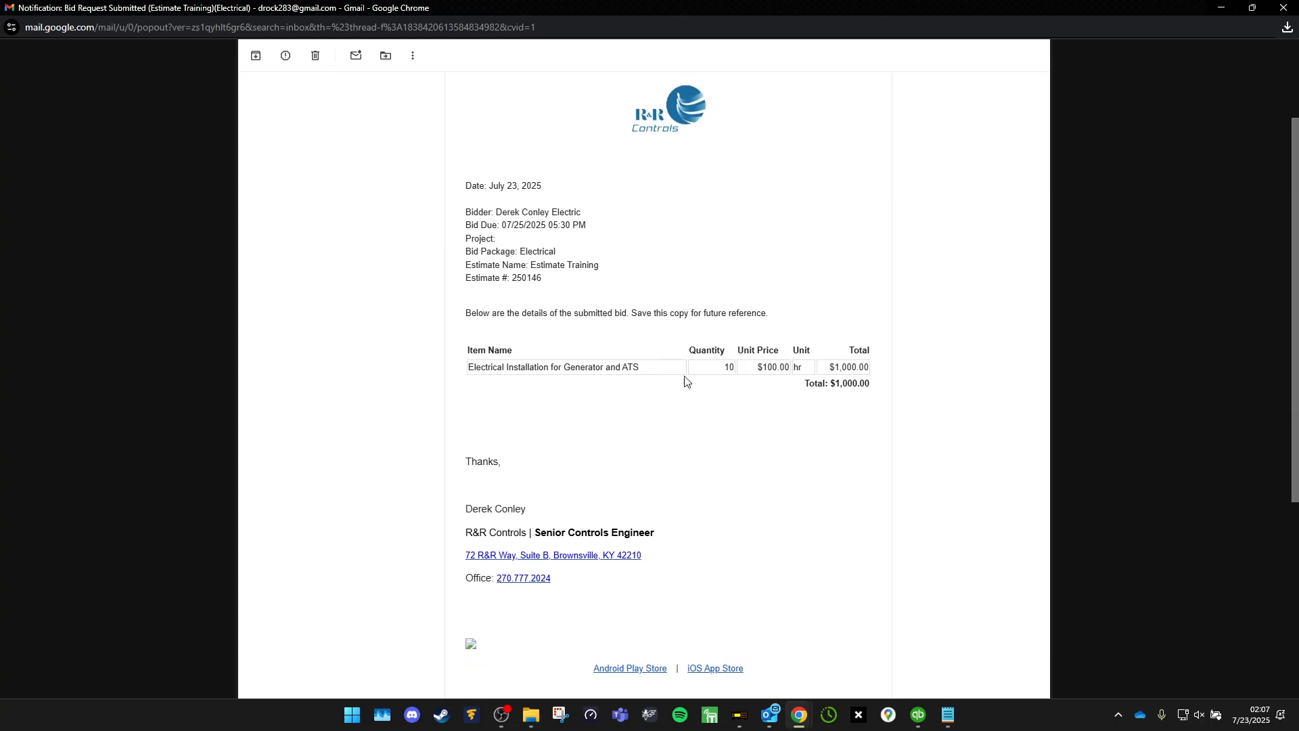
scroll(818, 379, "up", 1)
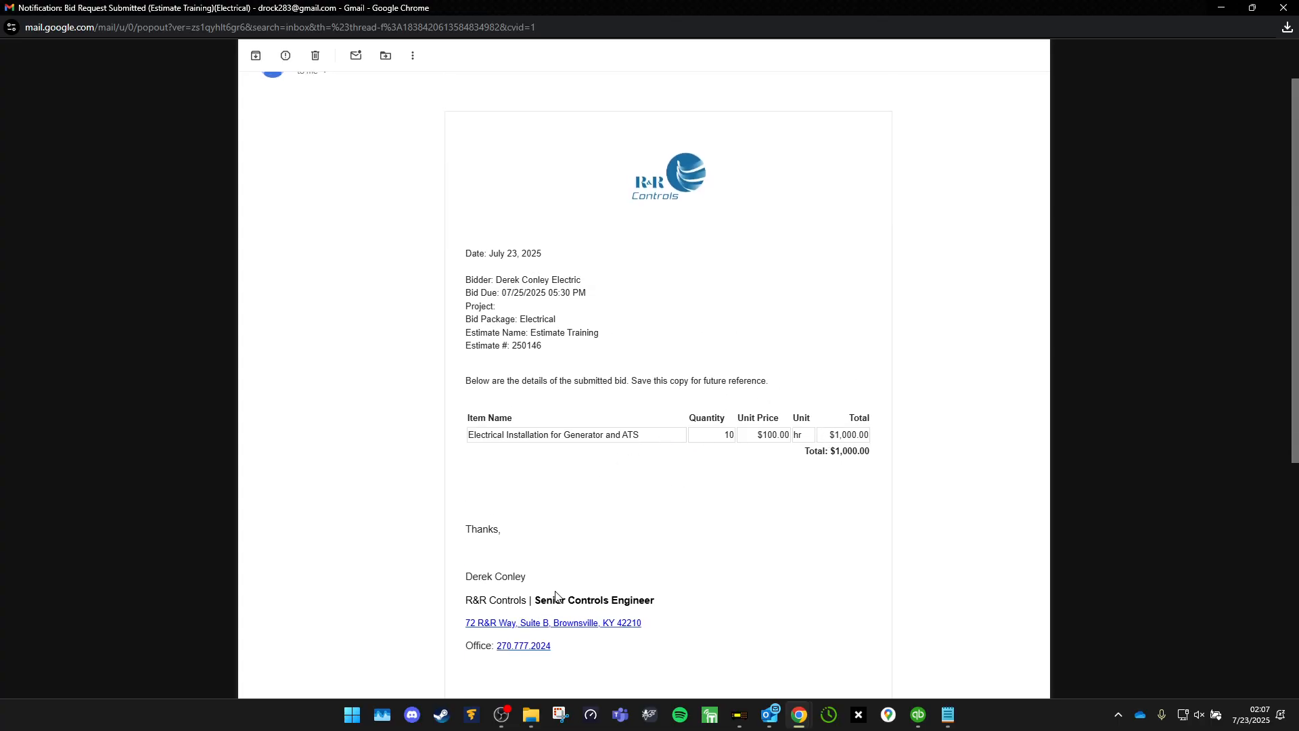
scroll(556, 593, "down", 1)
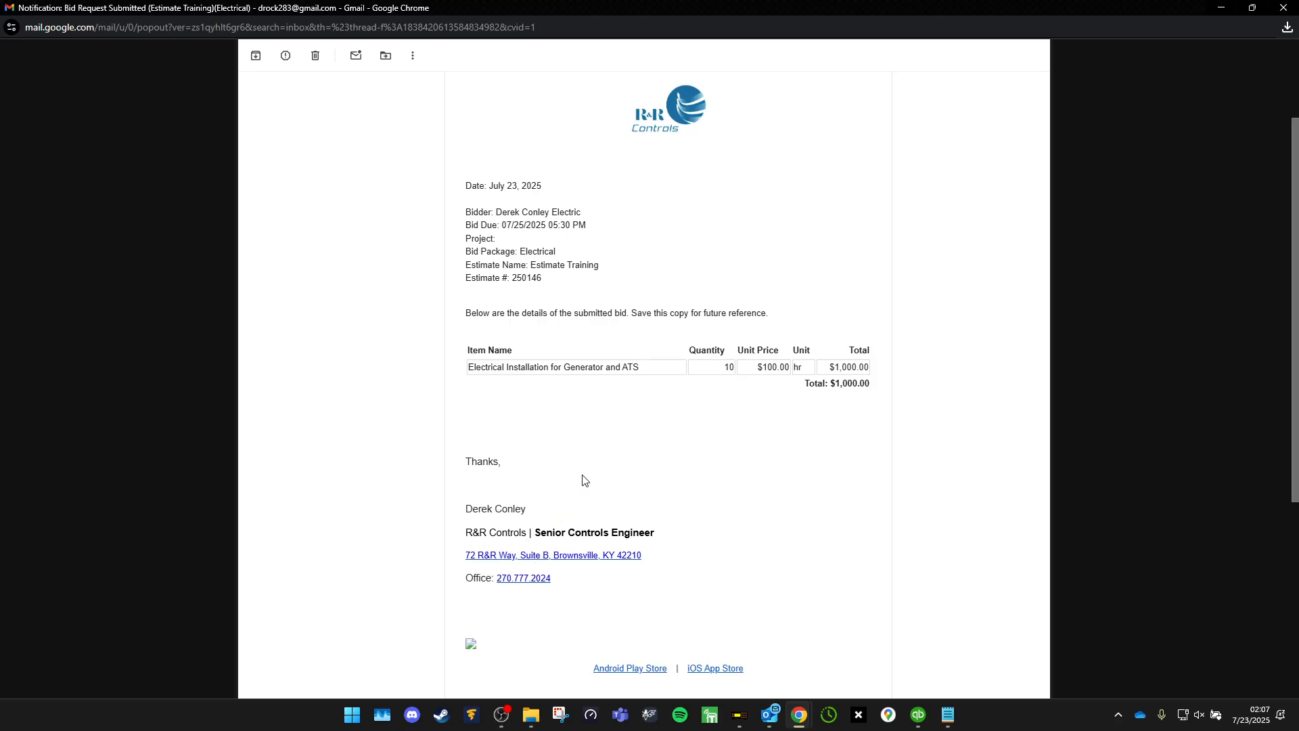
scroll(582, 480, "up", 2)
scroll(595, 226, "down", 3)
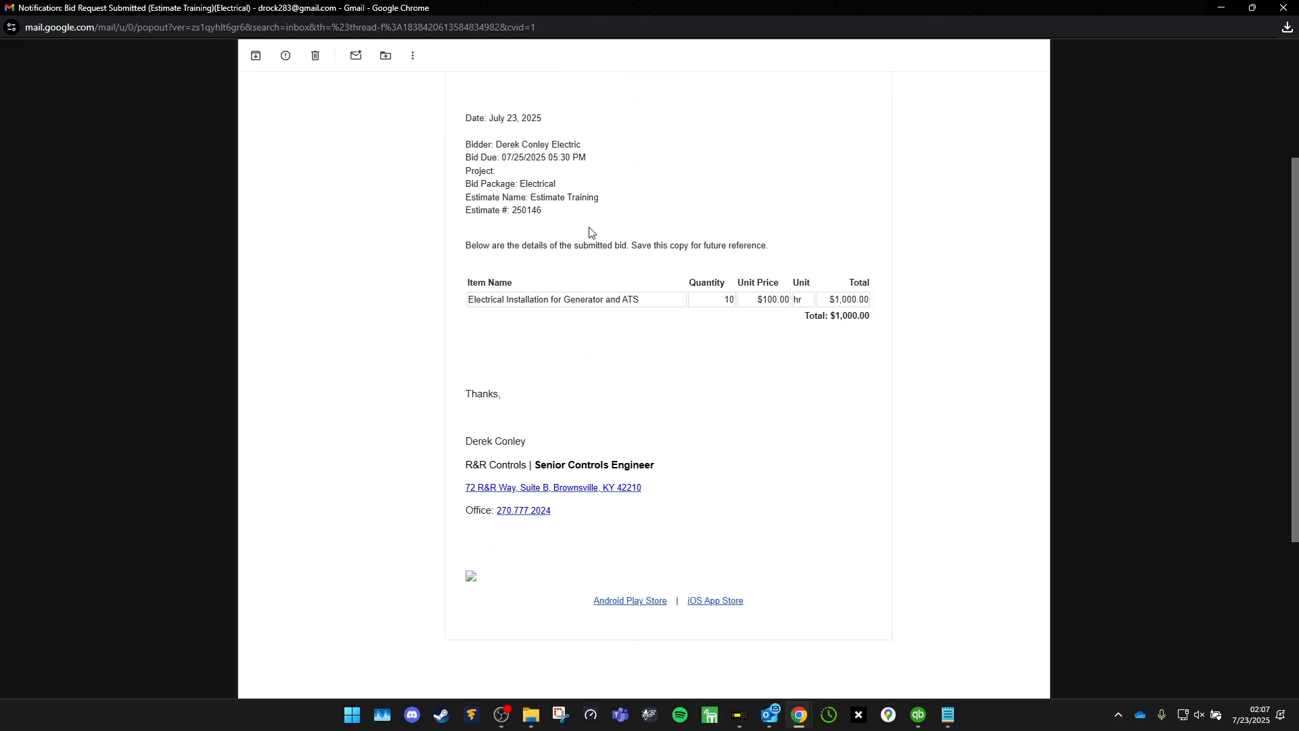
left_click(1284, 7)
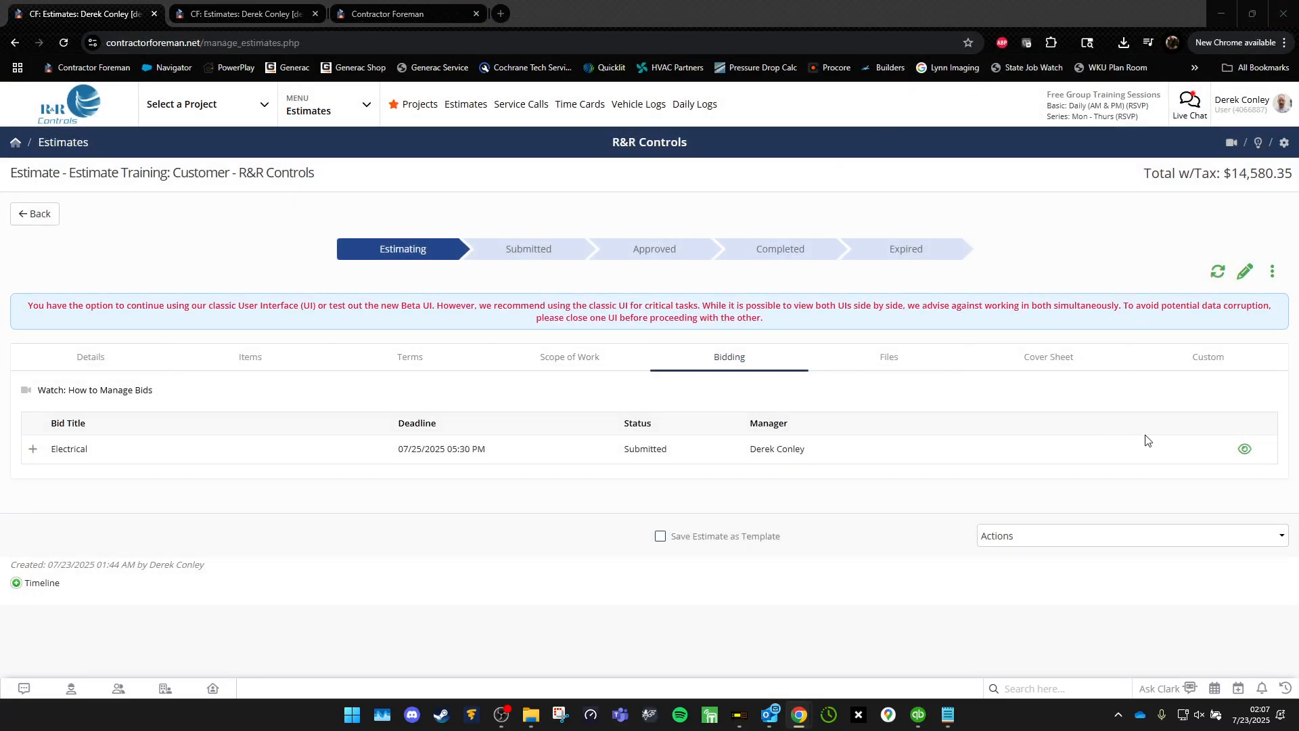
Review the Electrical bid package's submitted bidder pricing, then close the package details.
left_click(1243, 450)
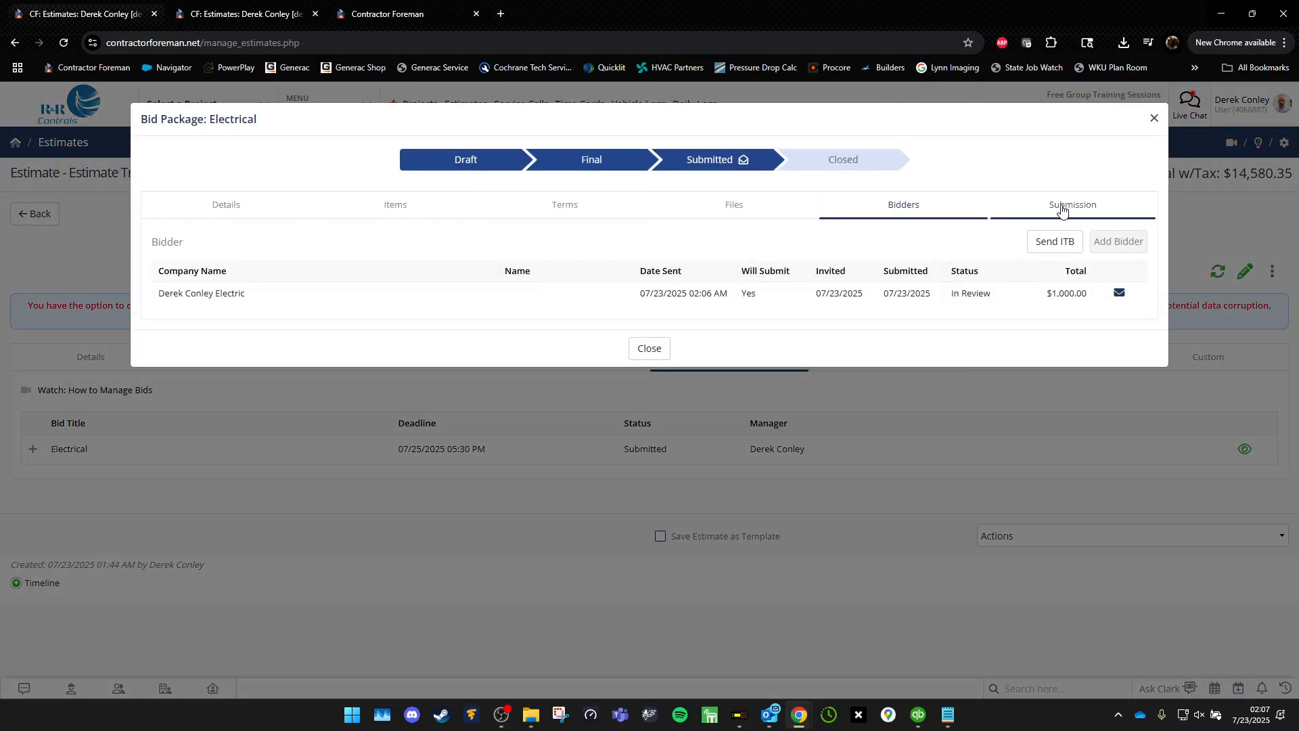
left_click(1062, 209)
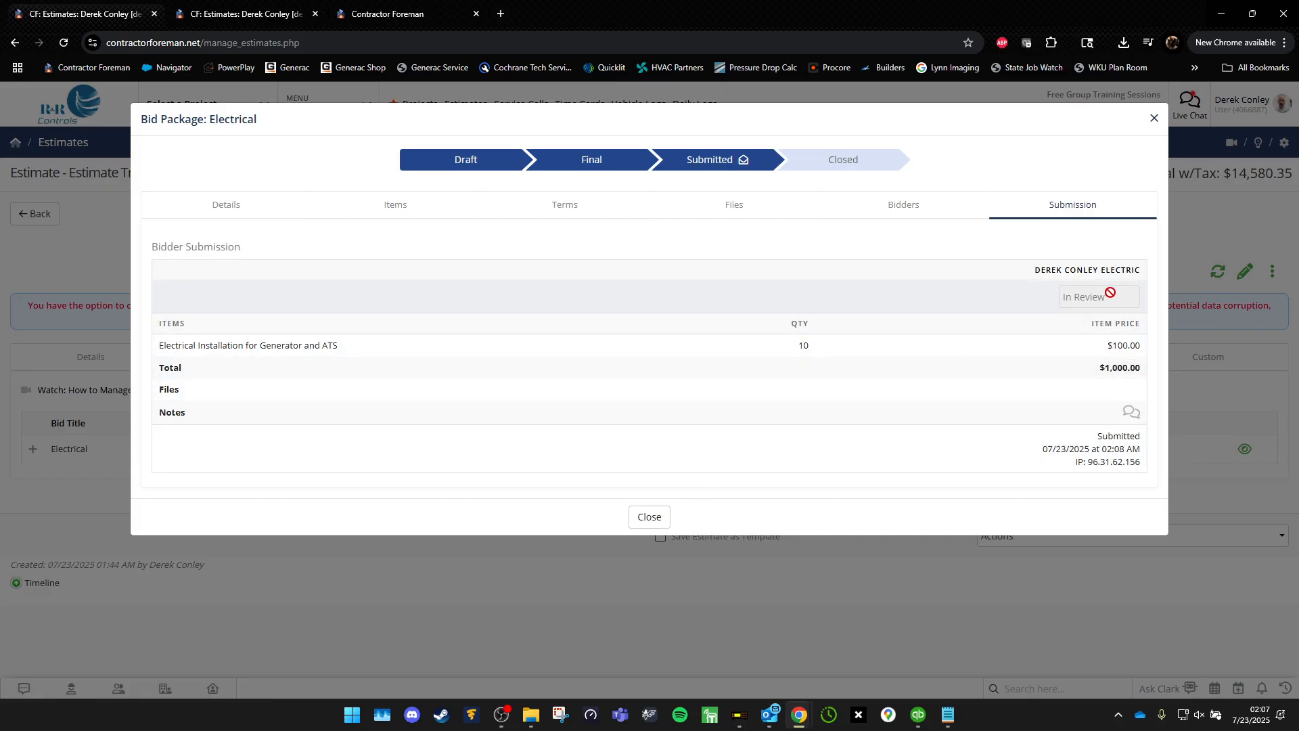
left_click(658, 519)
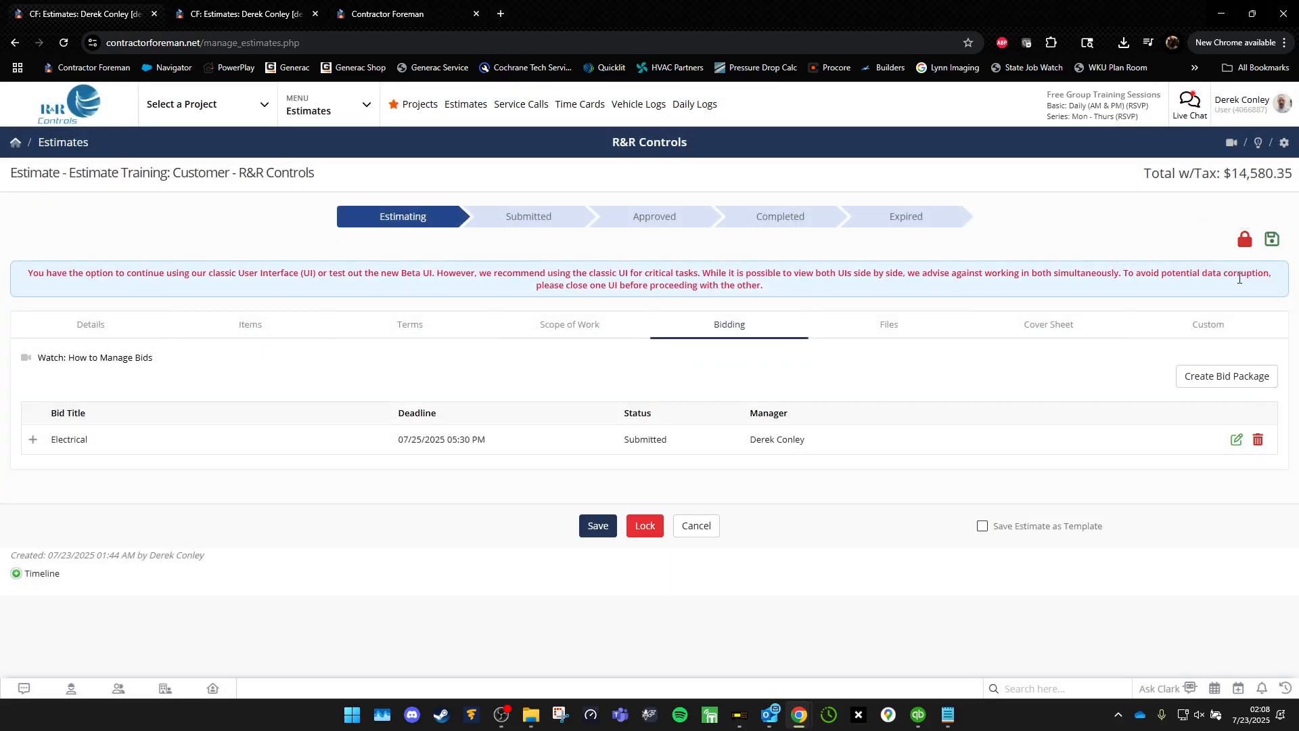
Try setting the Electrical bidder's status to Awarded, then Rebid, and decline each follow-up prompt.
left_click(1236, 440)
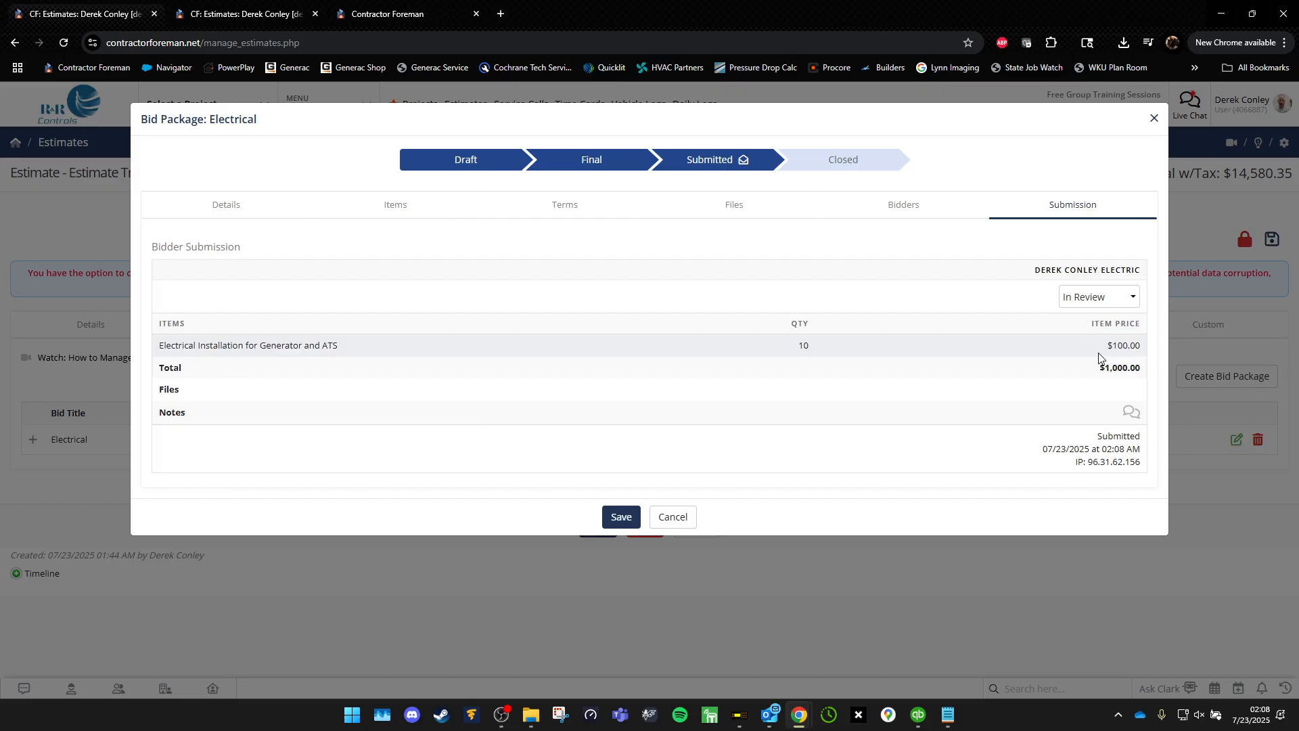
left_click(1116, 298)
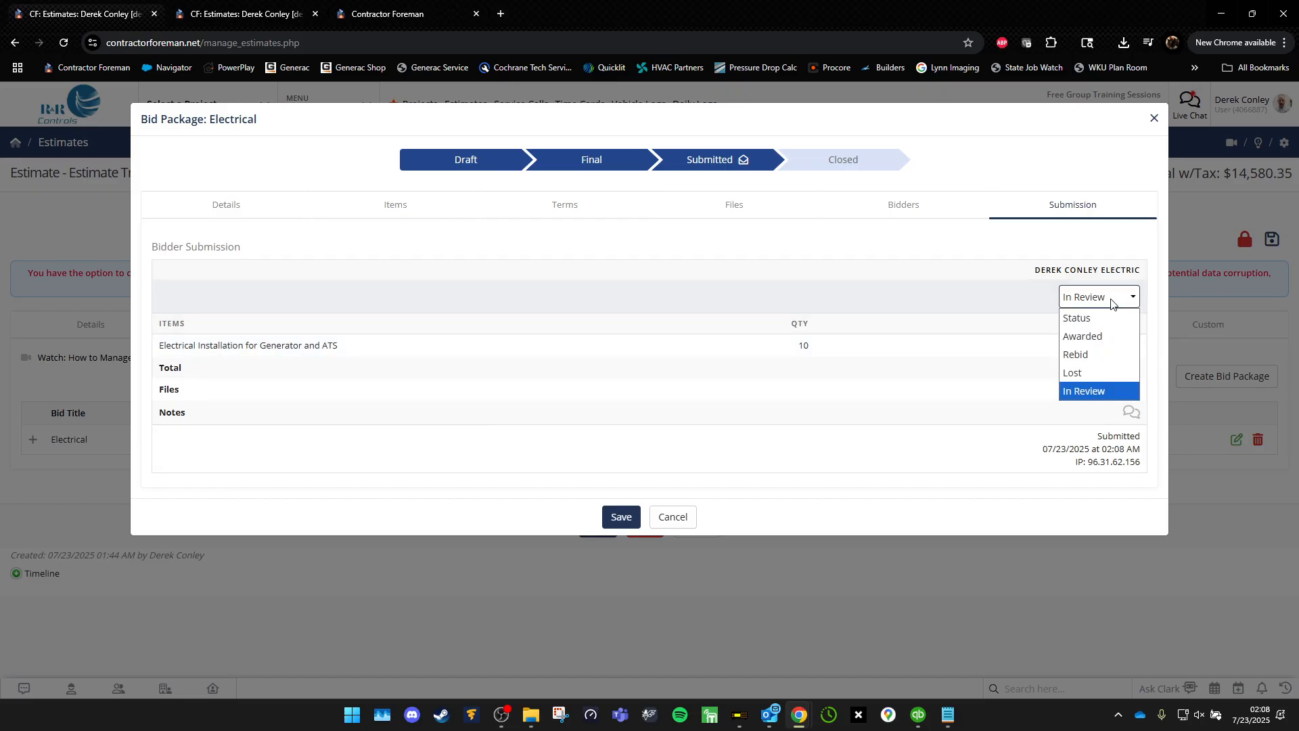
left_click(1098, 336)
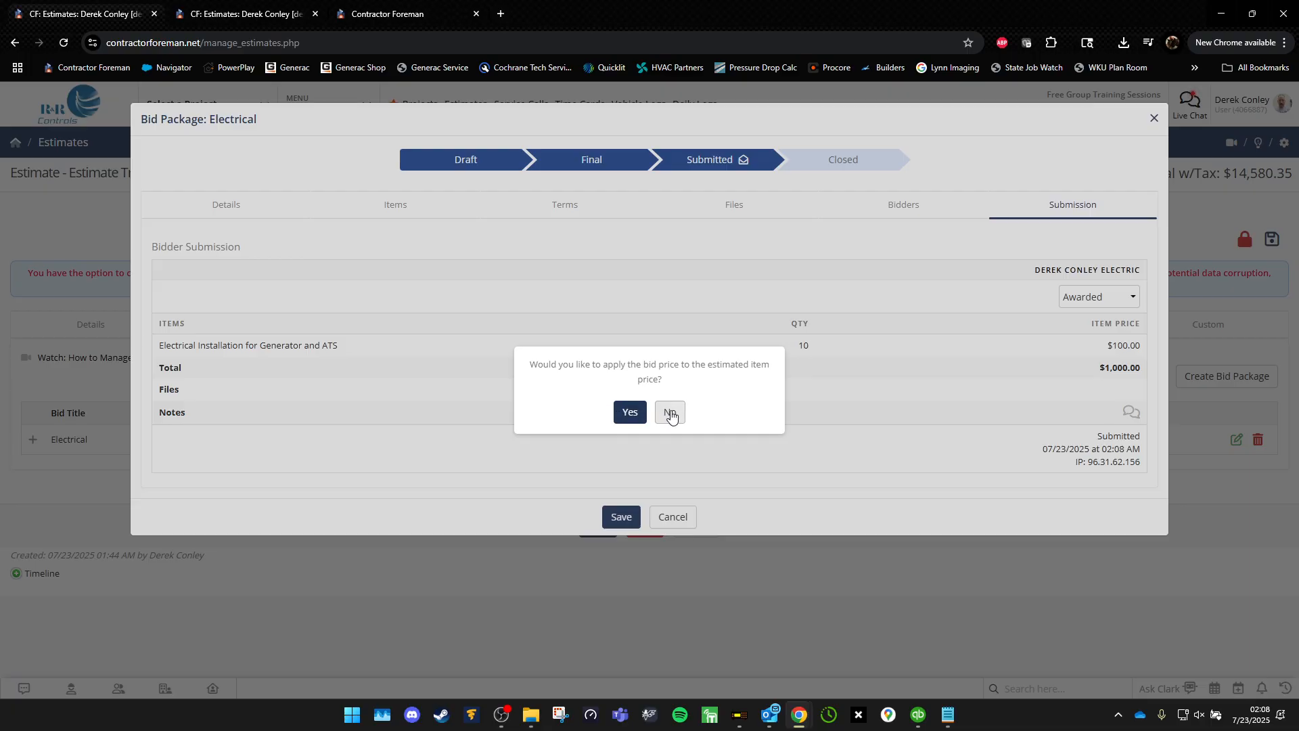
left_click(670, 414)
left_click(1117, 298)
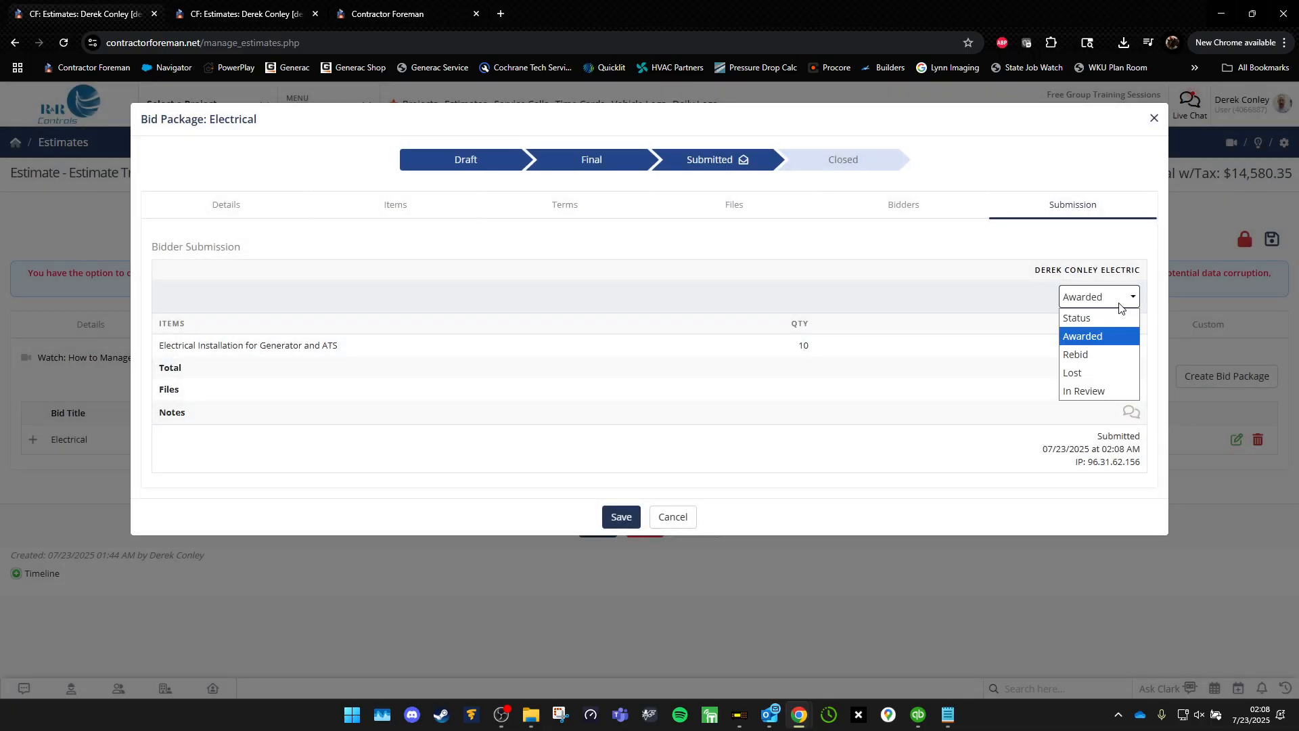
left_click(1085, 360)
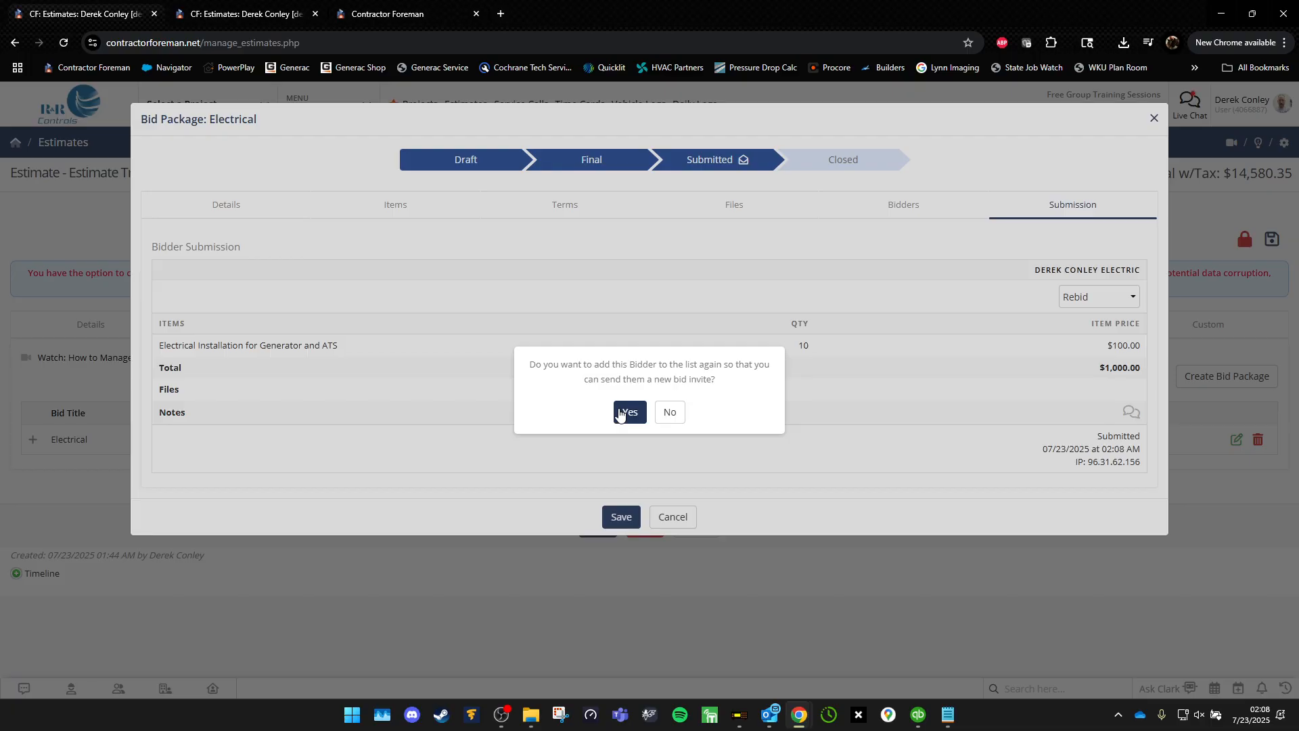
left_click(669, 413)
Set the bidder back to Awarded, apply its bid price to the item, and save without emailing bidders.
left_click(1123, 297)
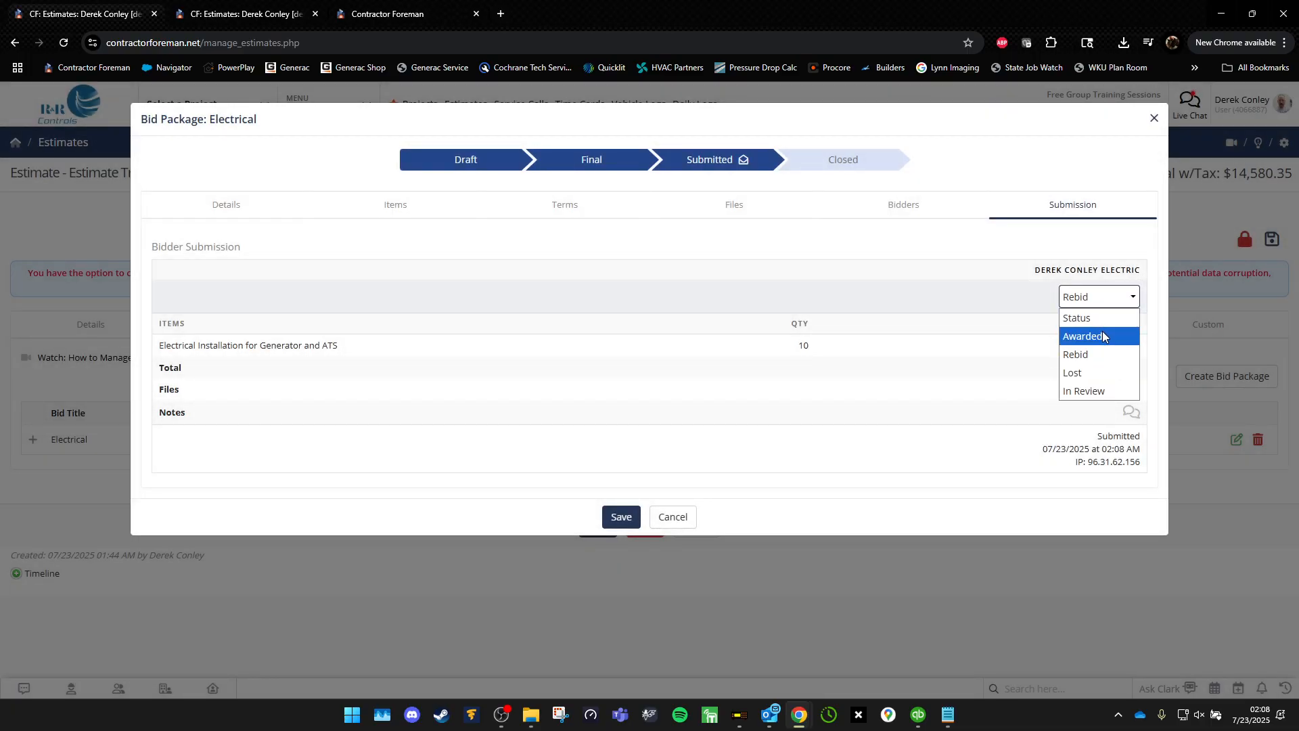
left_click(1101, 333)
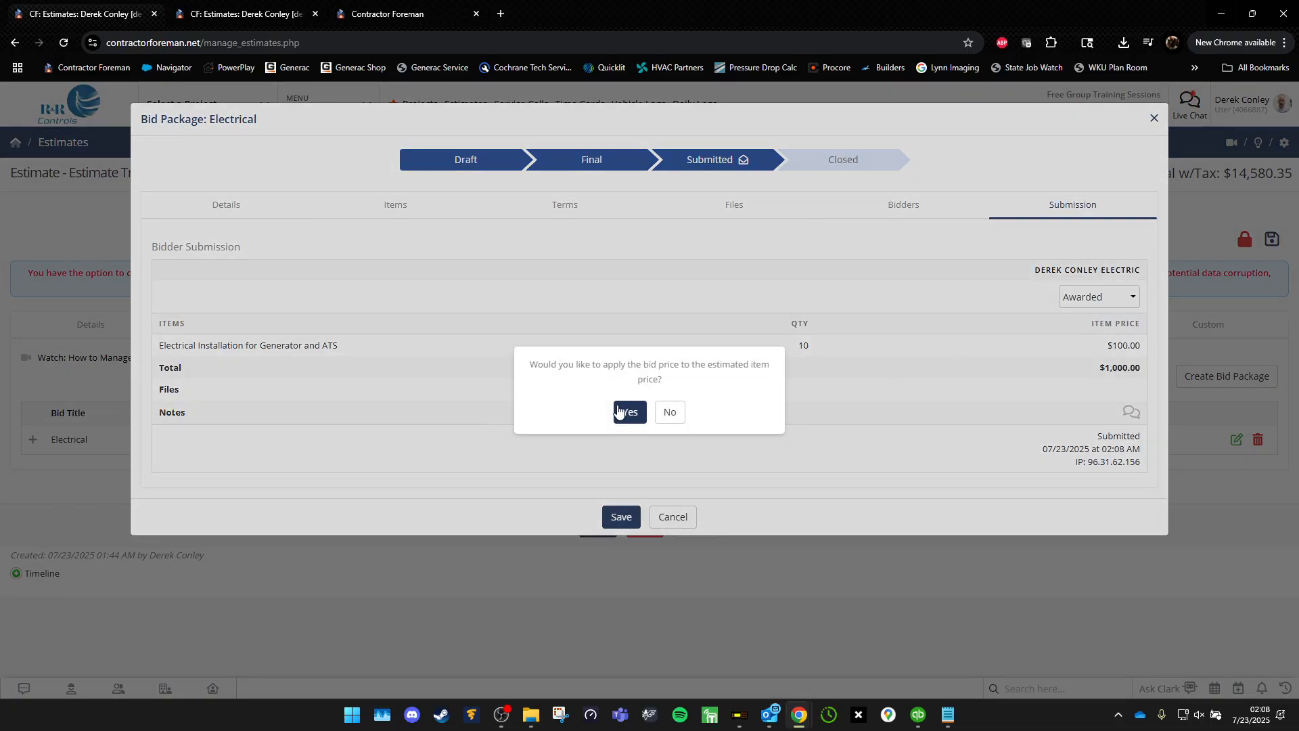
left_click(625, 413)
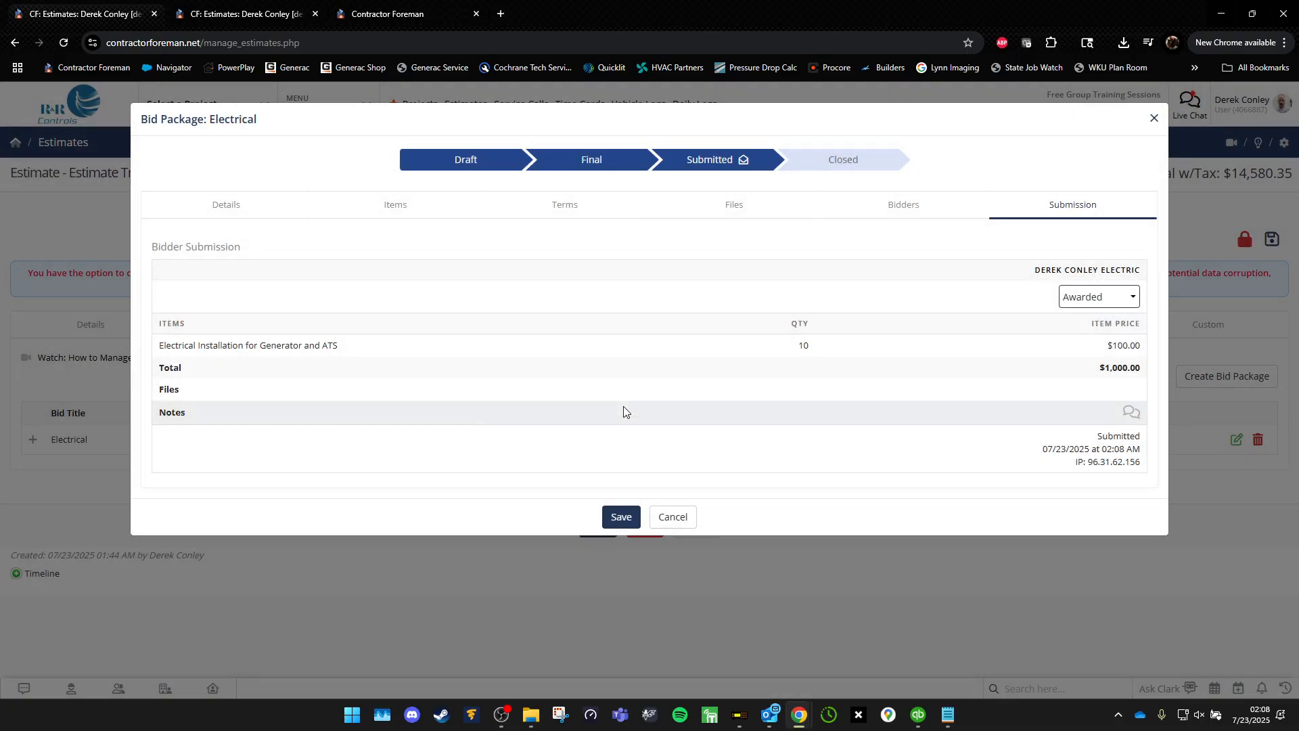
left_click(623, 517)
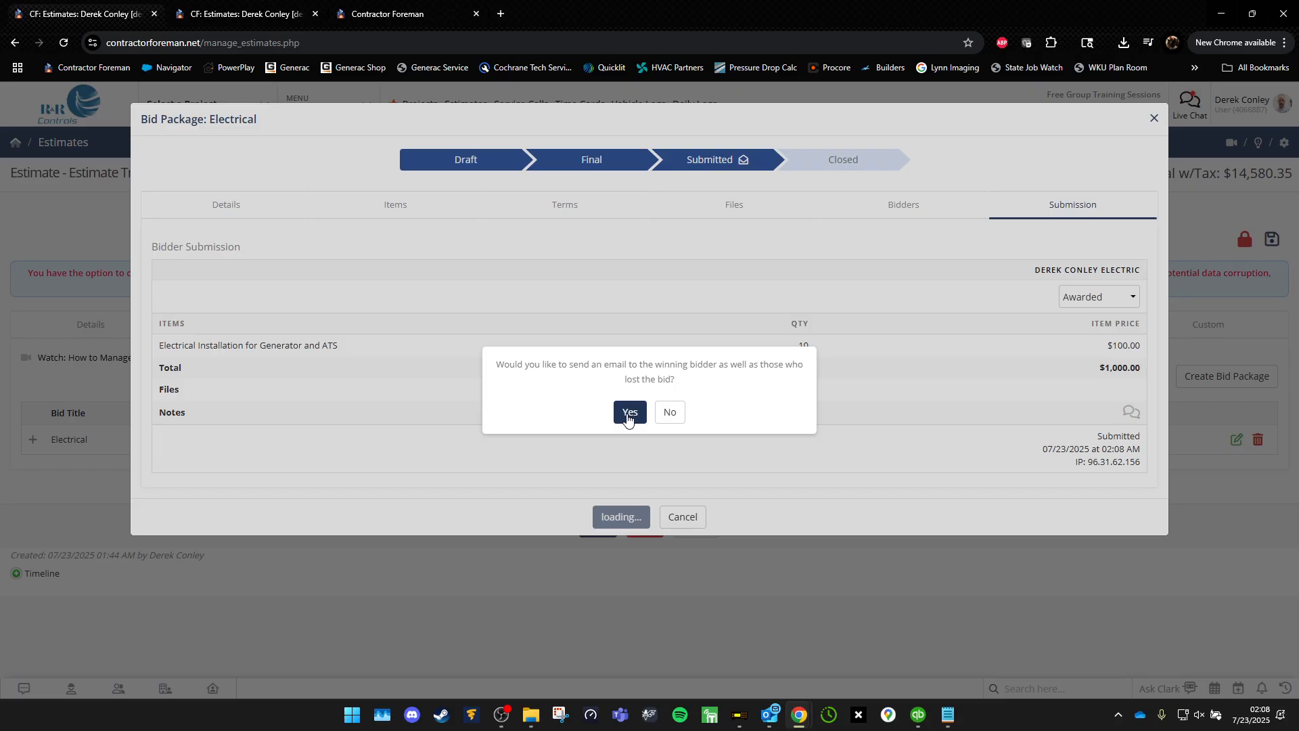
left_click(671, 413)
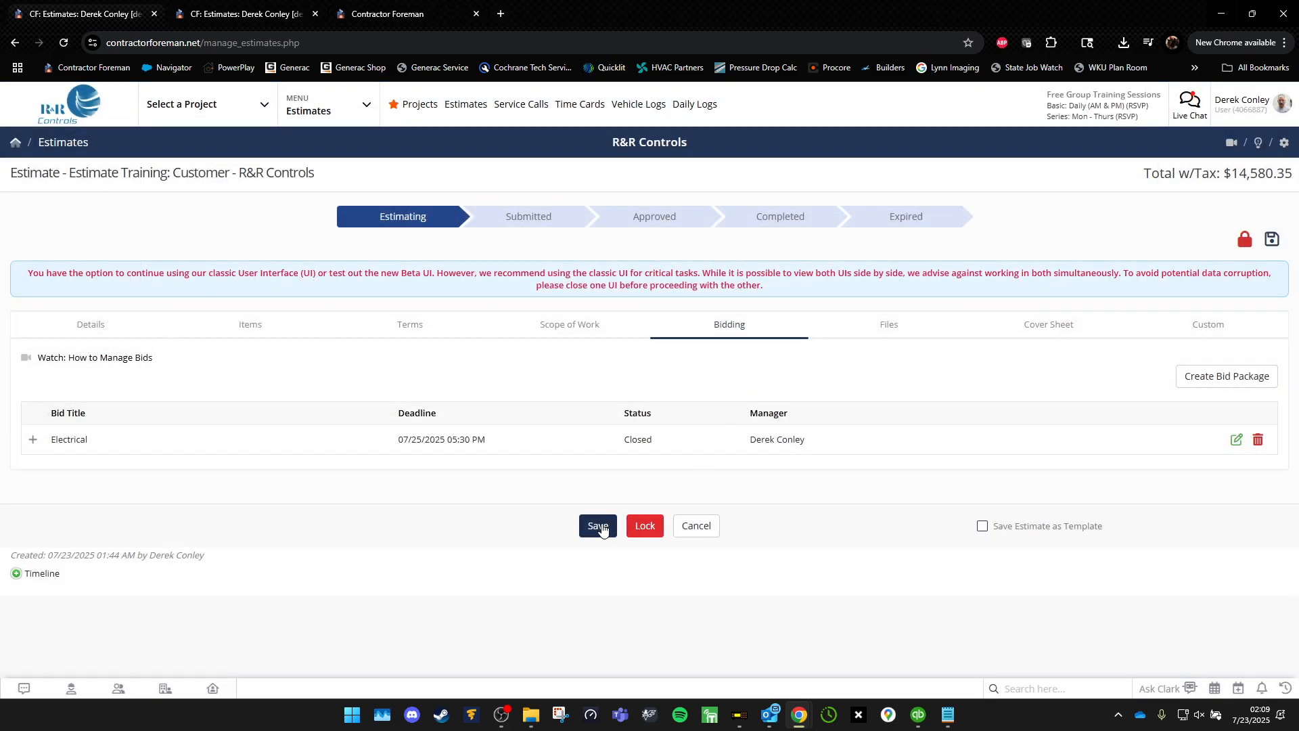
left_click(598, 526)
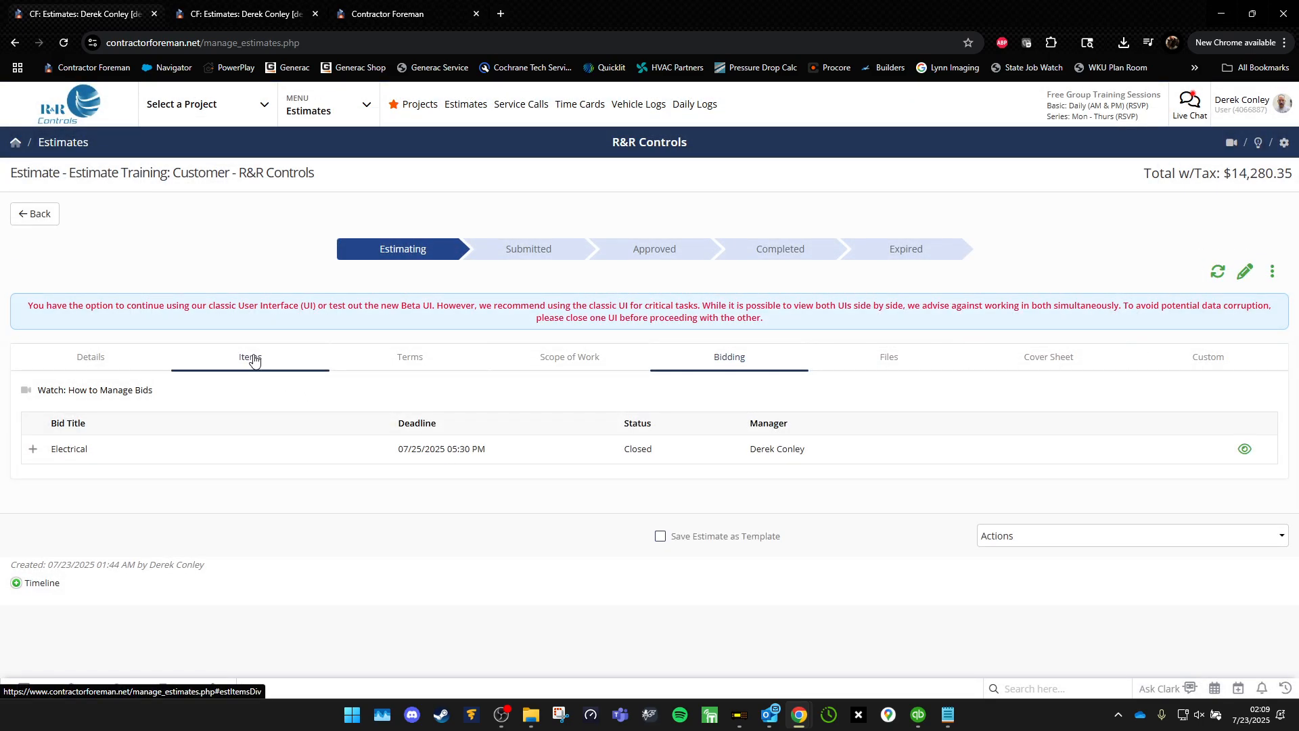
Look through the estimate's item tables, including the $100.00/hour Electrical Installation line, then put the estimate in edit mode.
left_click(254, 359)
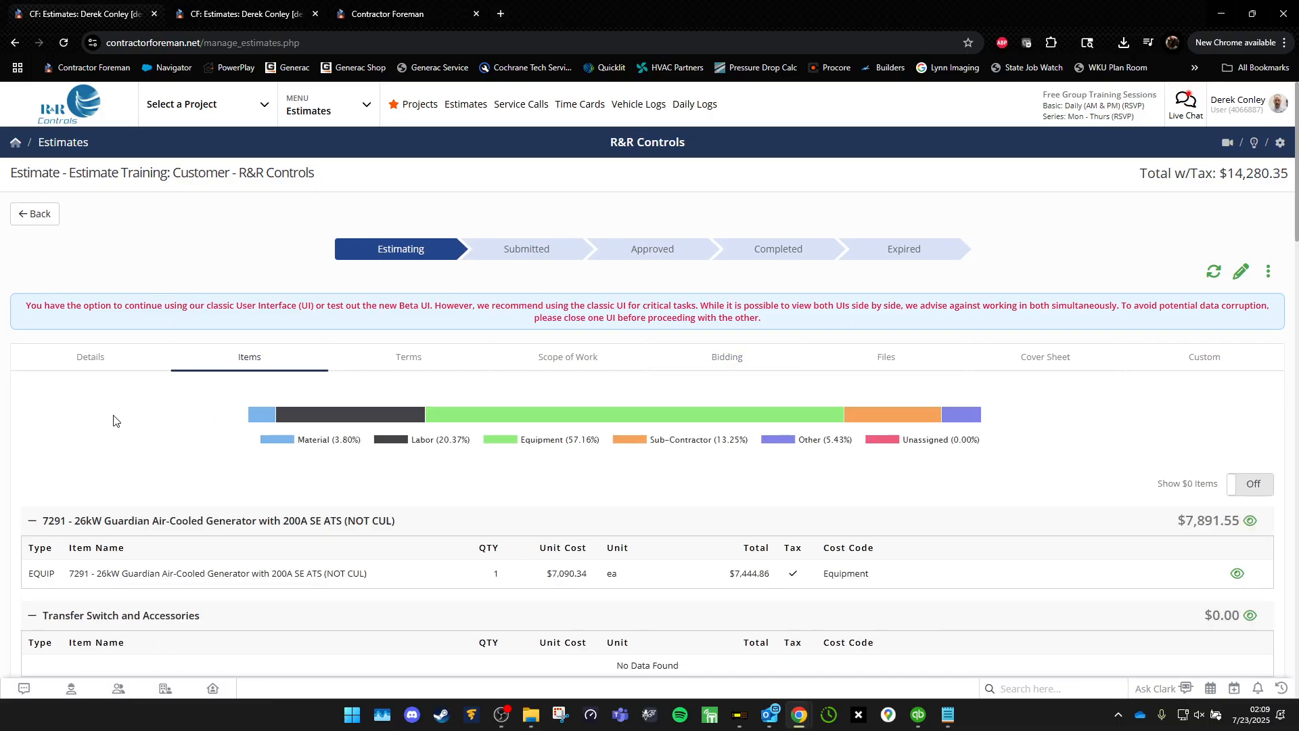
scroll(114, 421, "down", 20)
scroll(145, 340, "up", 6)
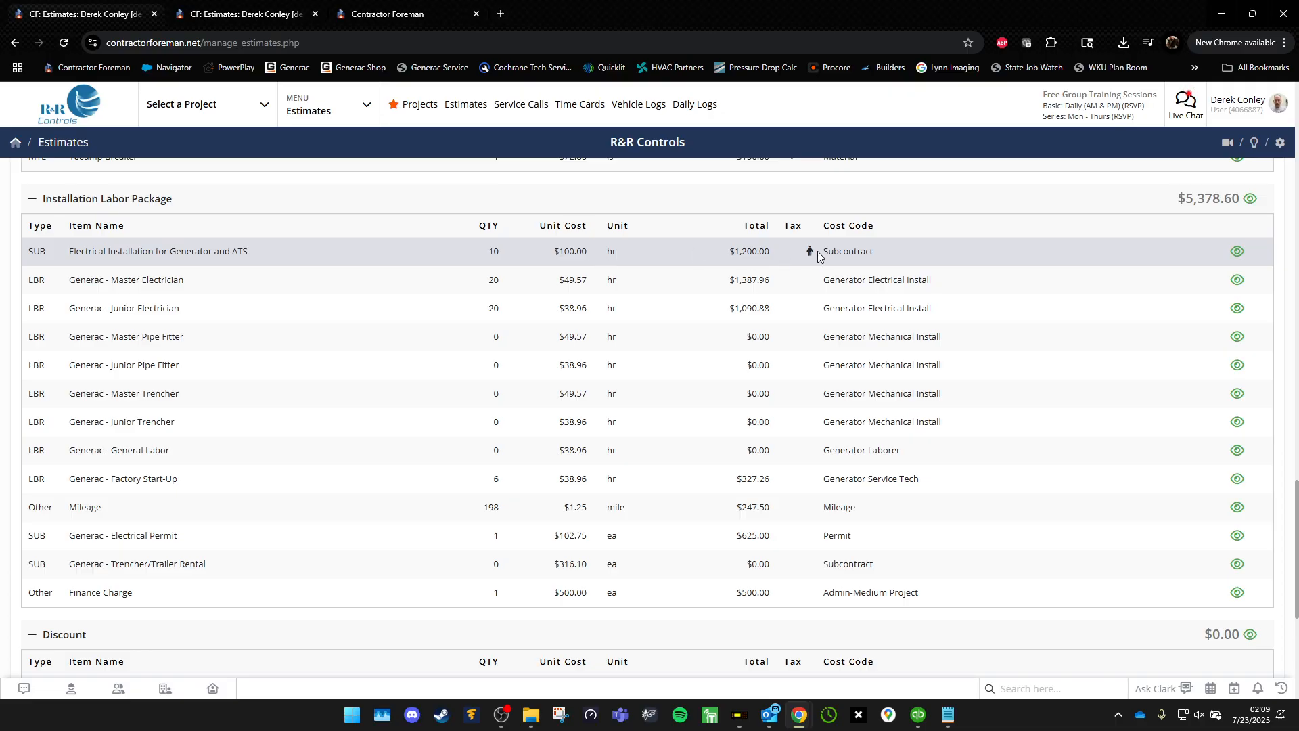
mouse_move(808, 254)
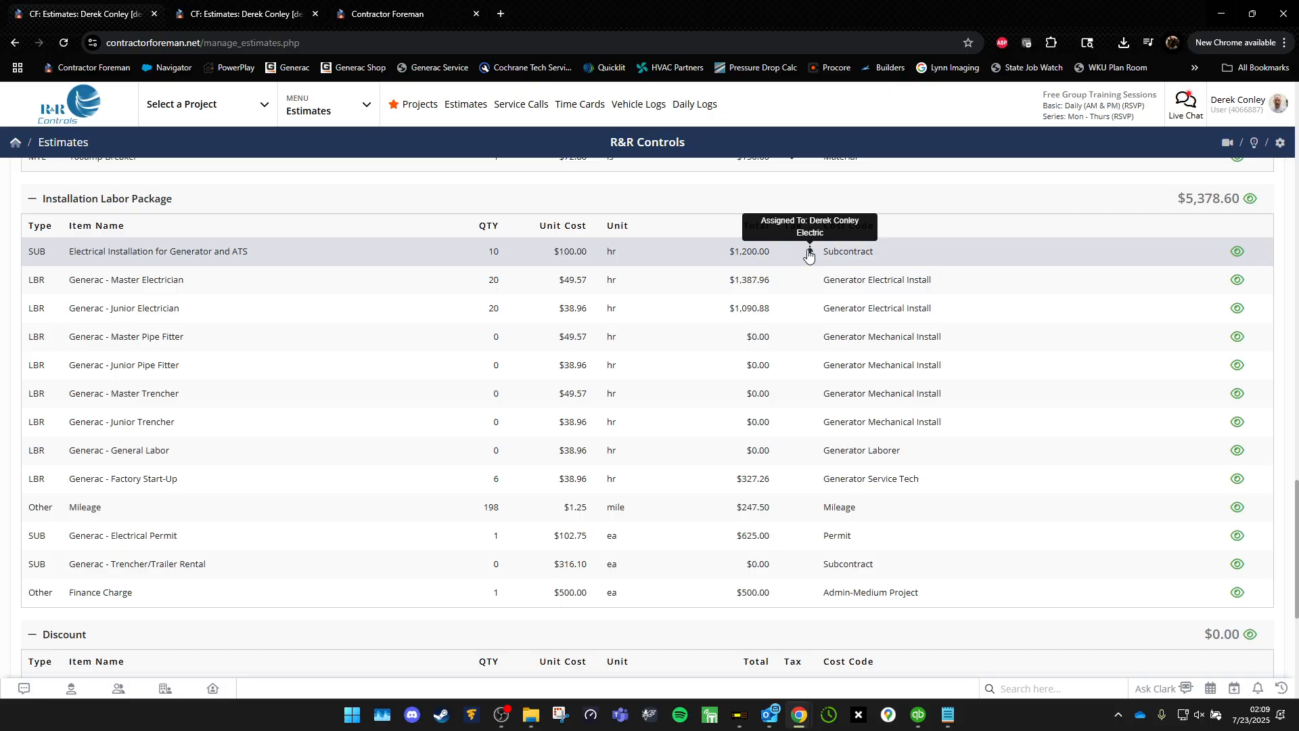
scroll(826, 254, "up", 10)
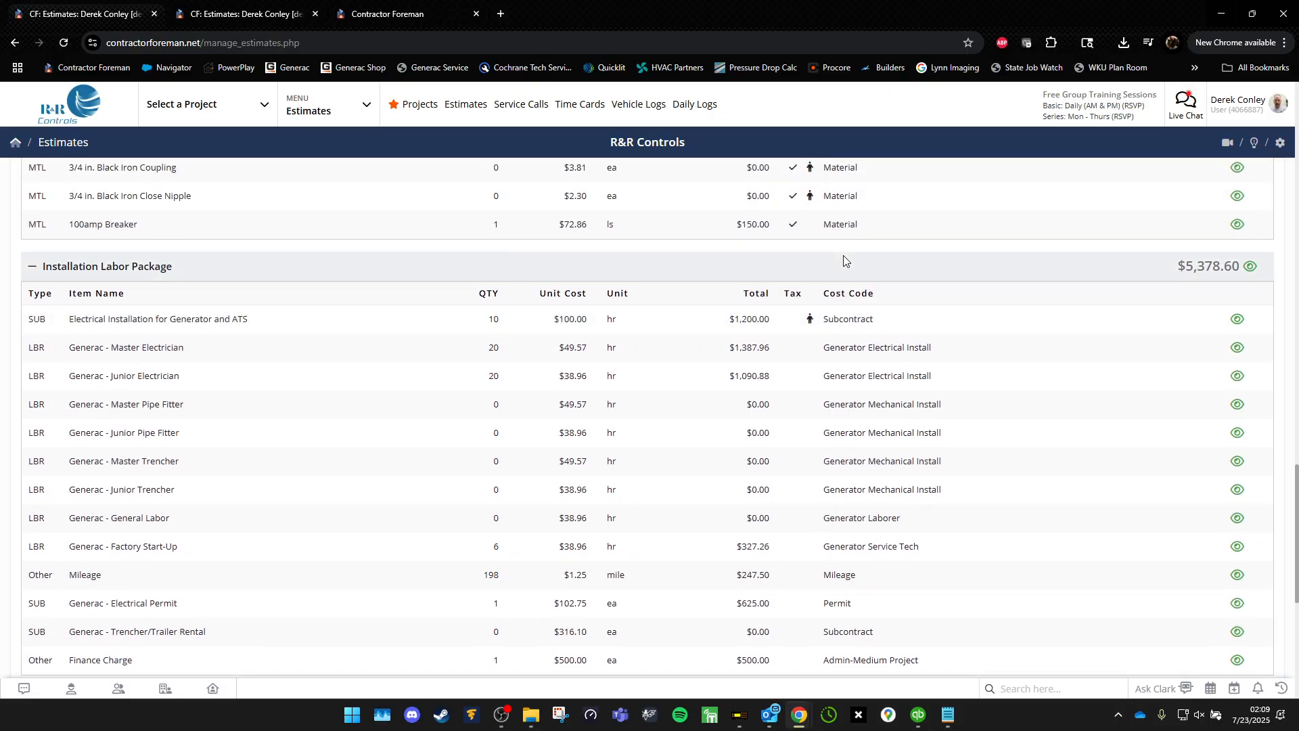
scroll(876, 253, "up", 5)
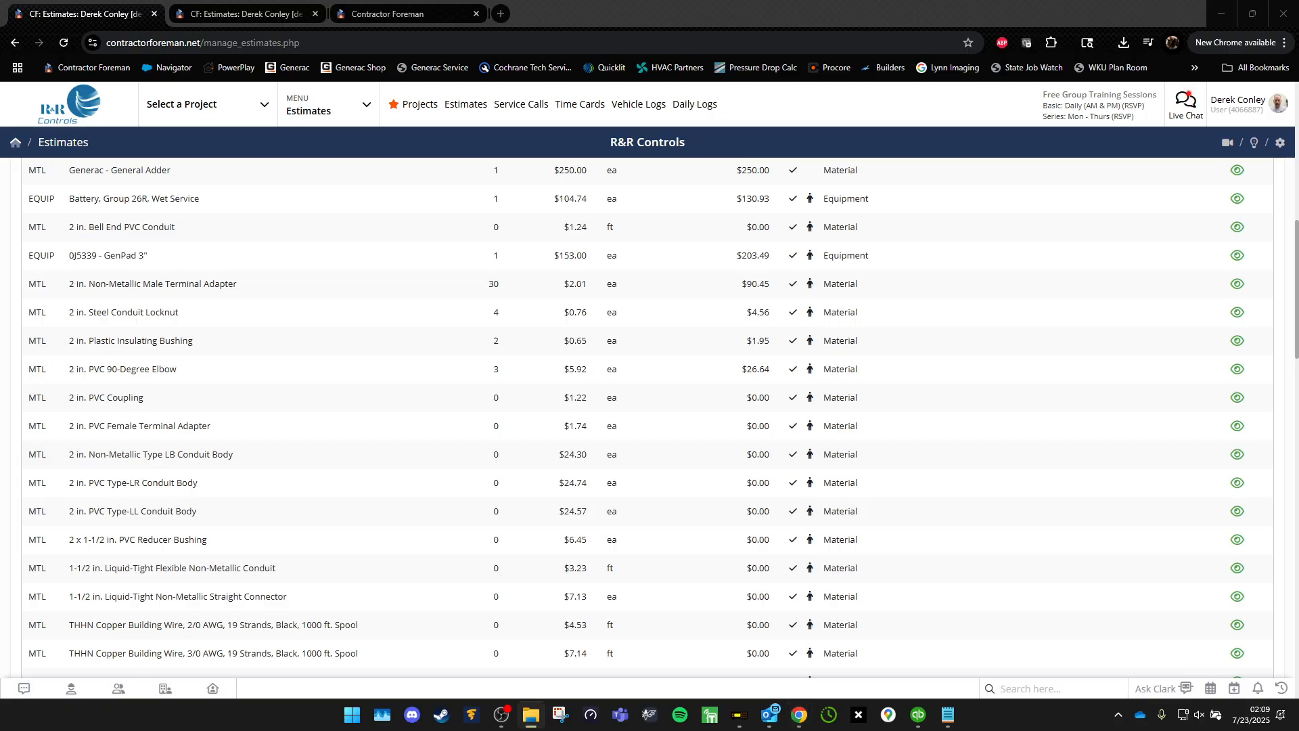
scroll(980, 370, "up", 10)
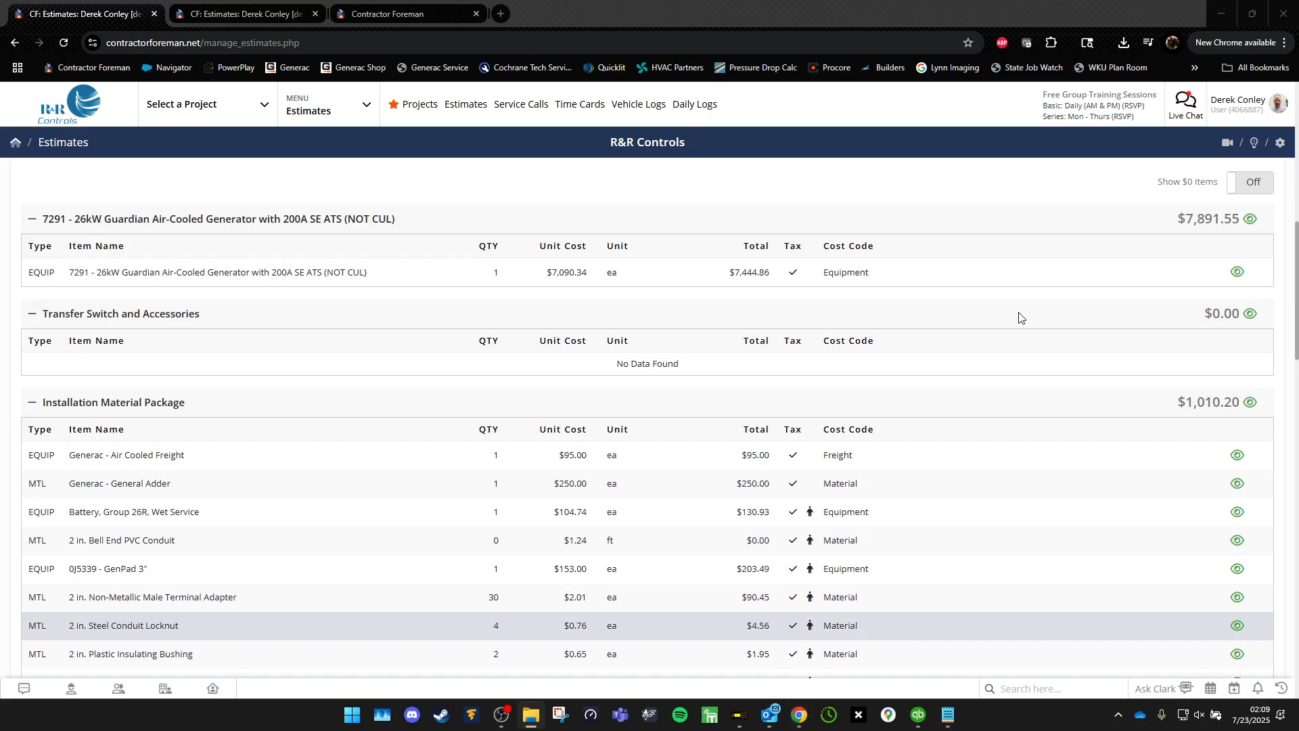
left_click(1252, 270)
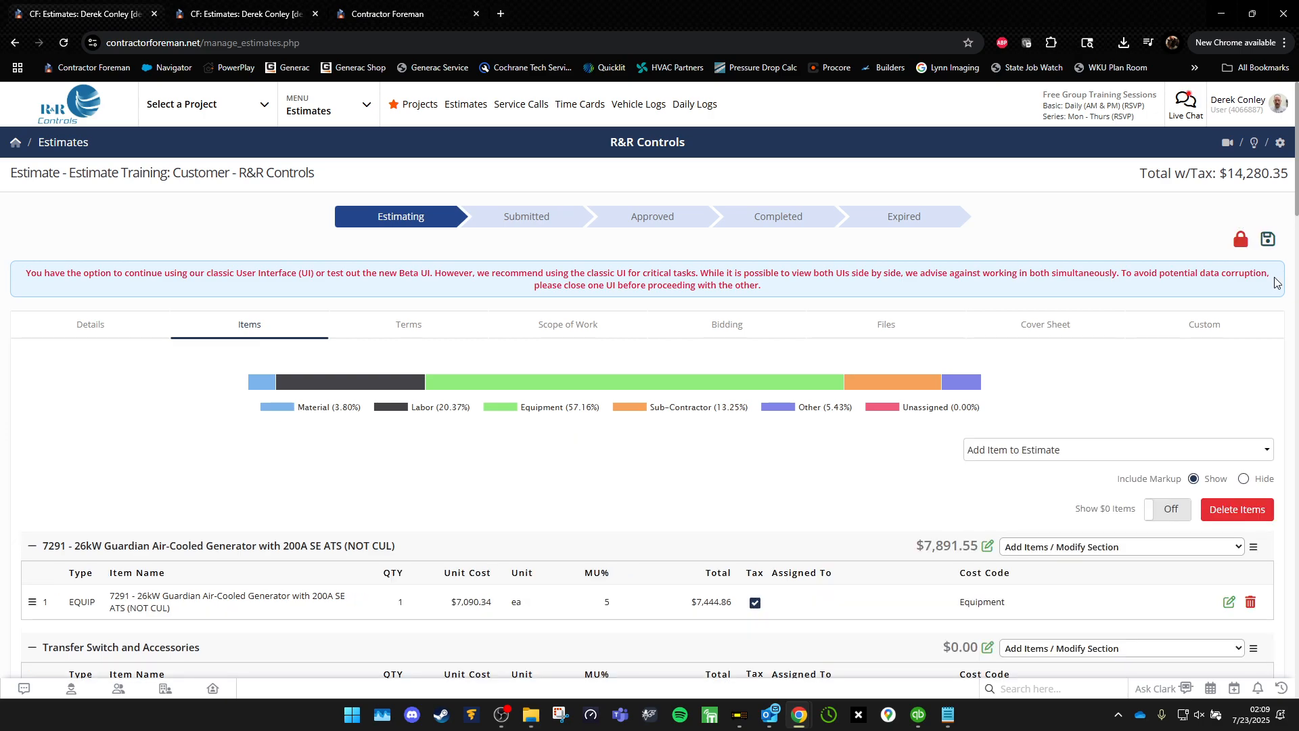
Delete the generator section from the estimate.
left_click(1049, 451)
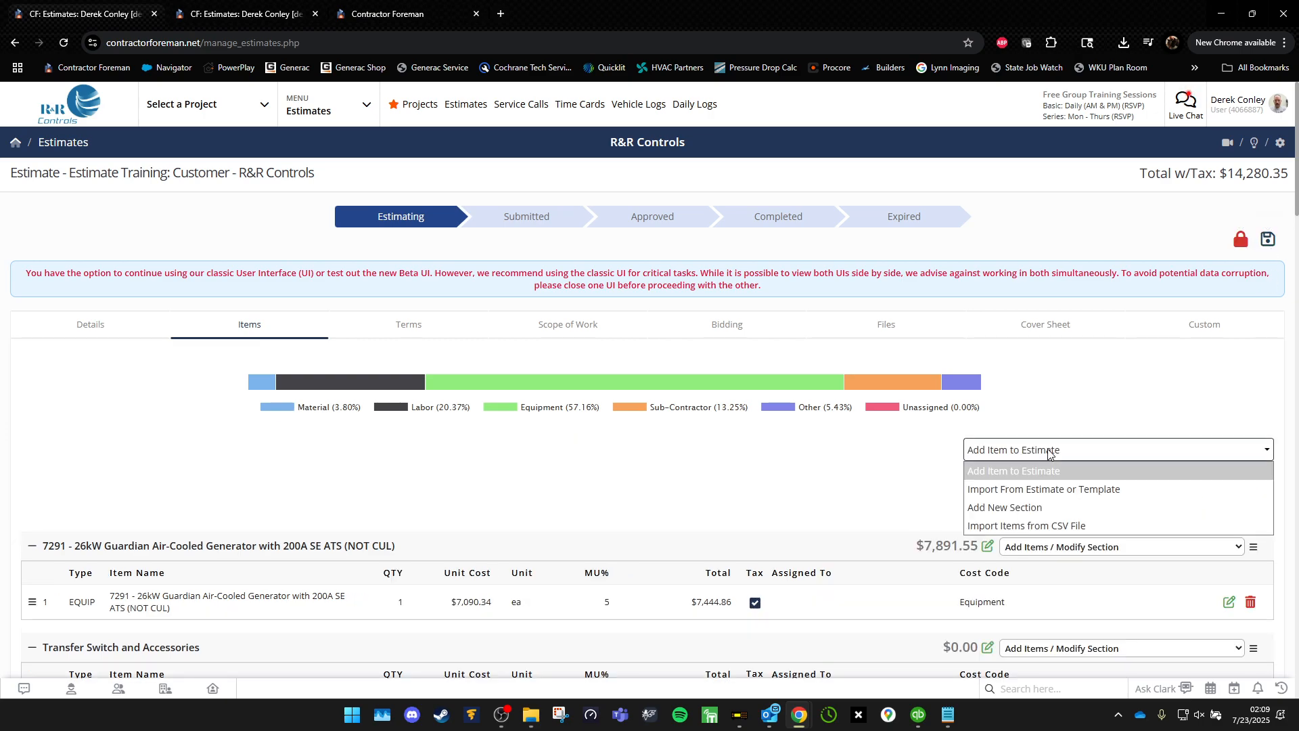
left_click(841, 490)
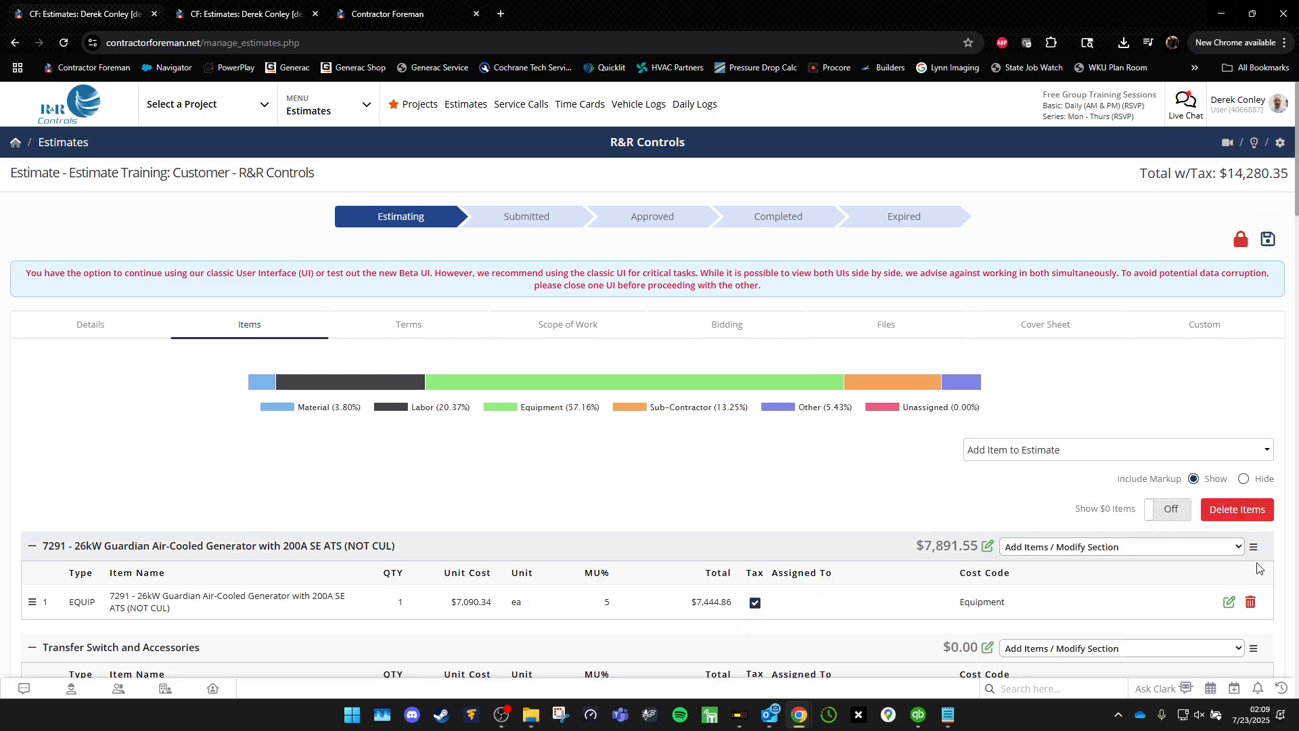
left_click(1234, 556)
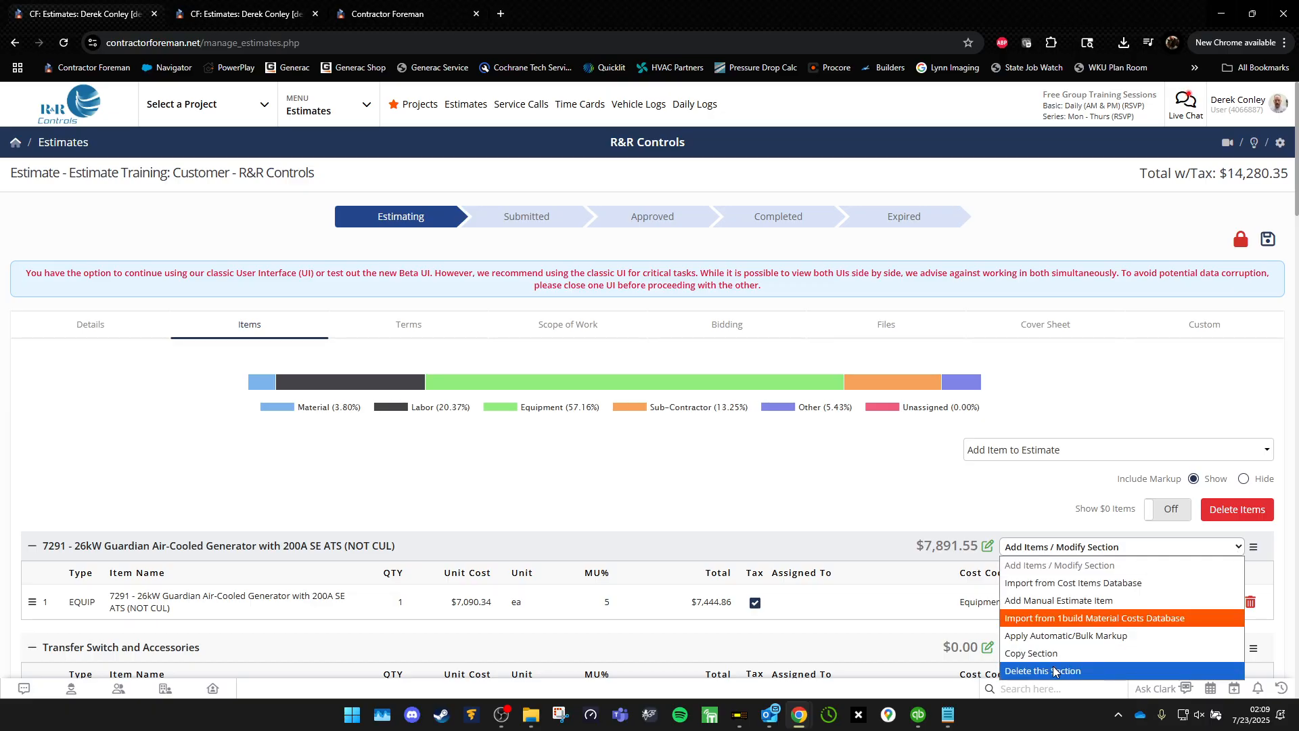
left_click(1055, 667)
key("Return")
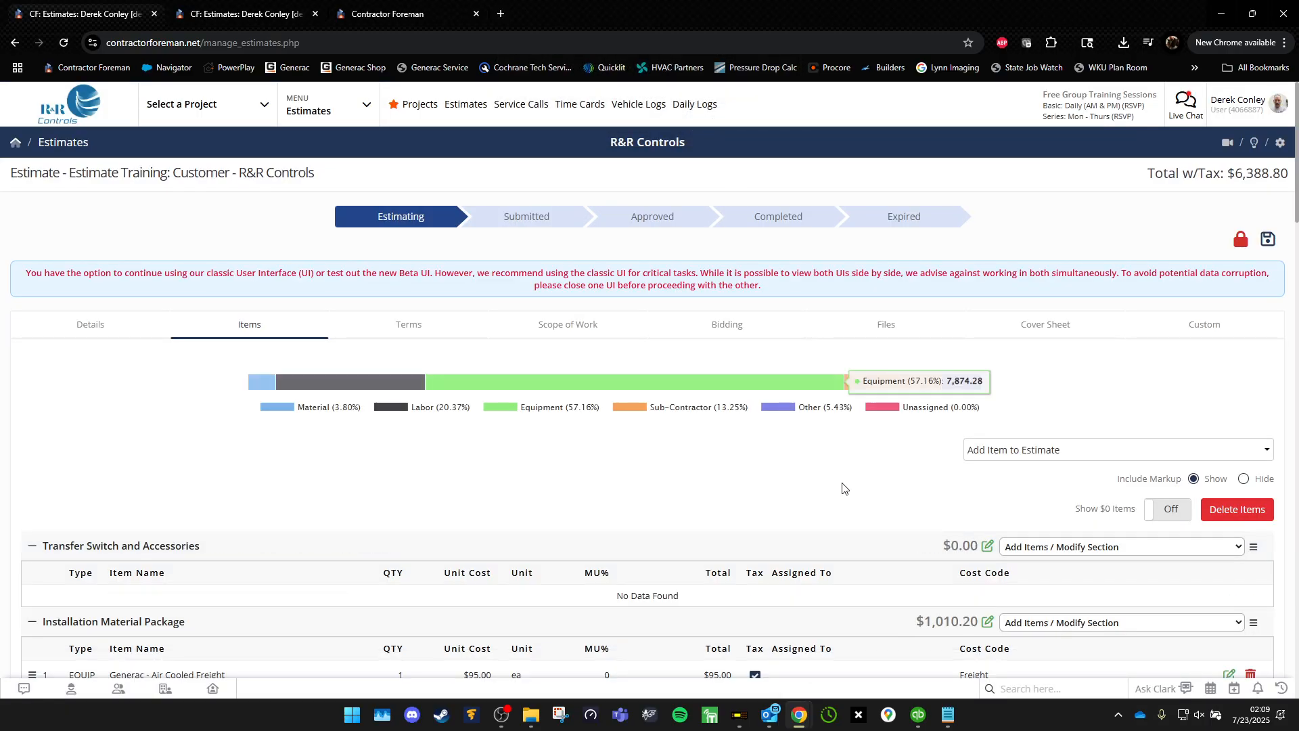
scroll(918, 526, "down", 3)
Delete the Installation Material Package, Installation Labor Package and Discount sections.
left_click(1171, 419)
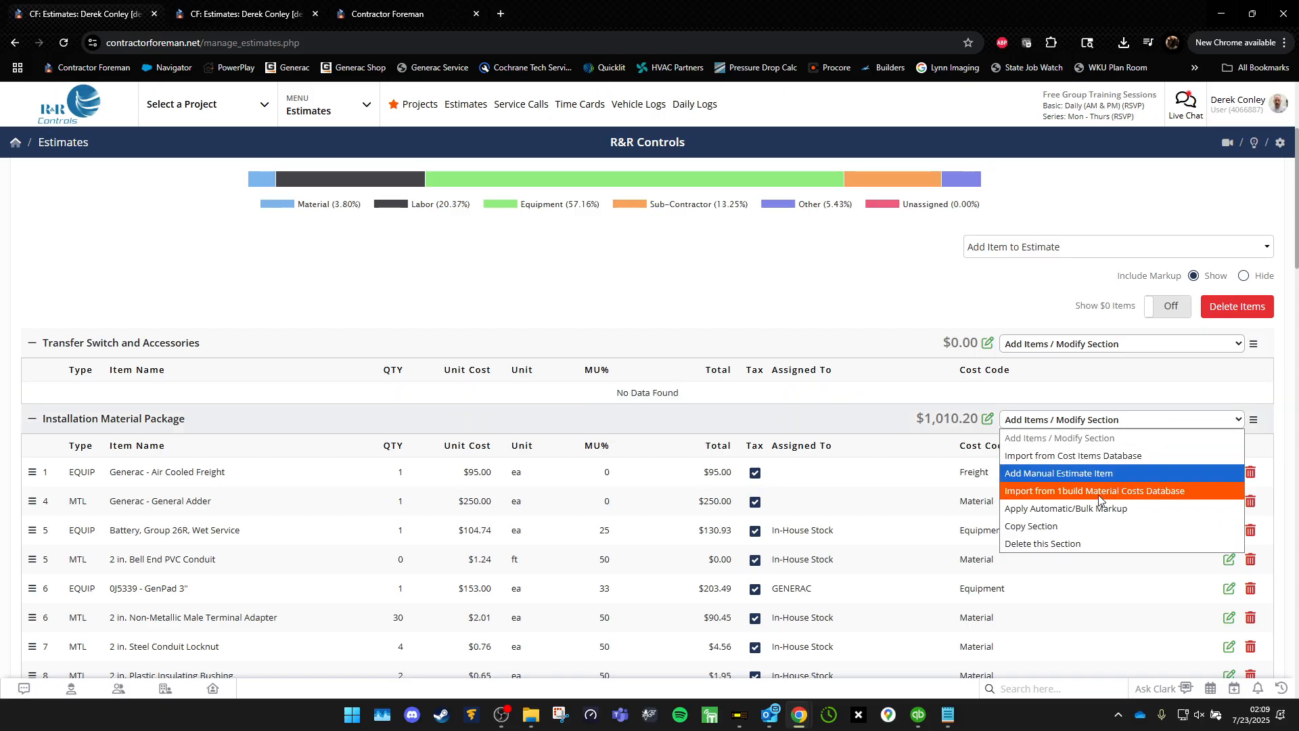
left_click(1077, 545)
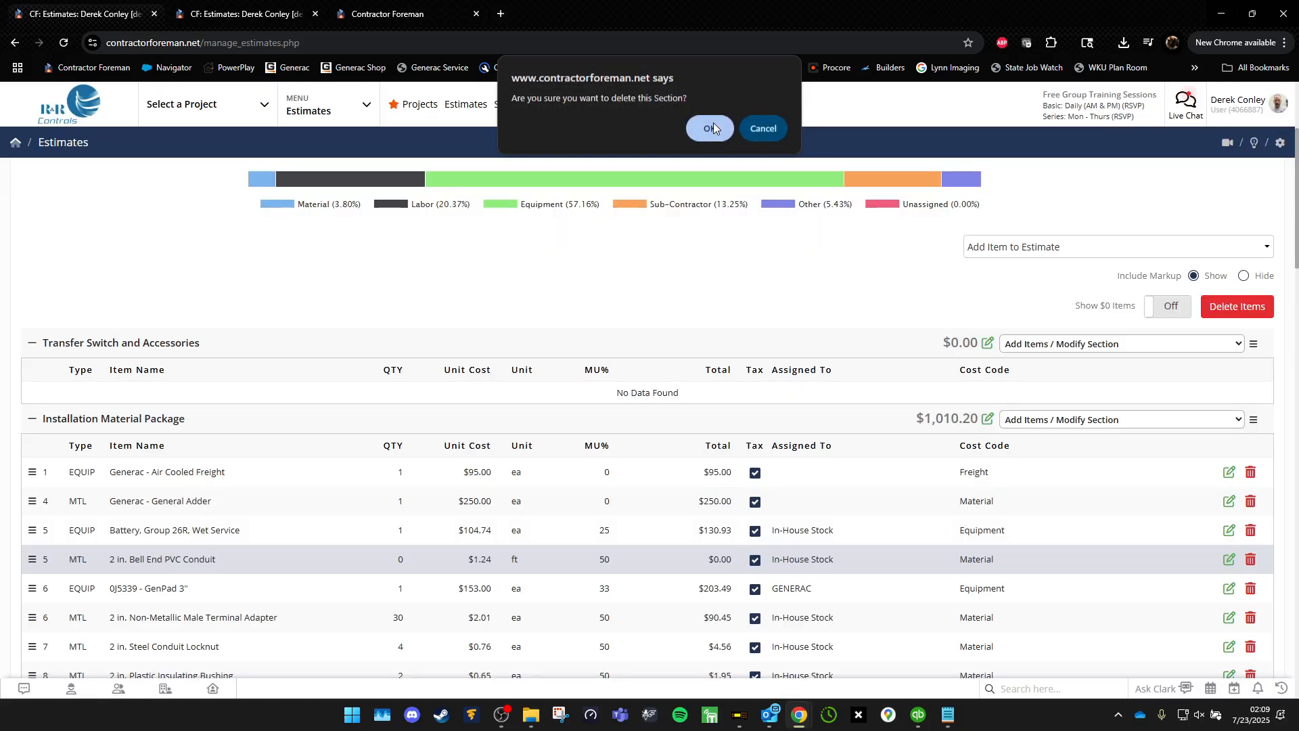
left_click(712, 125)
left_click(1127, 420)
left_click(1072, 545)
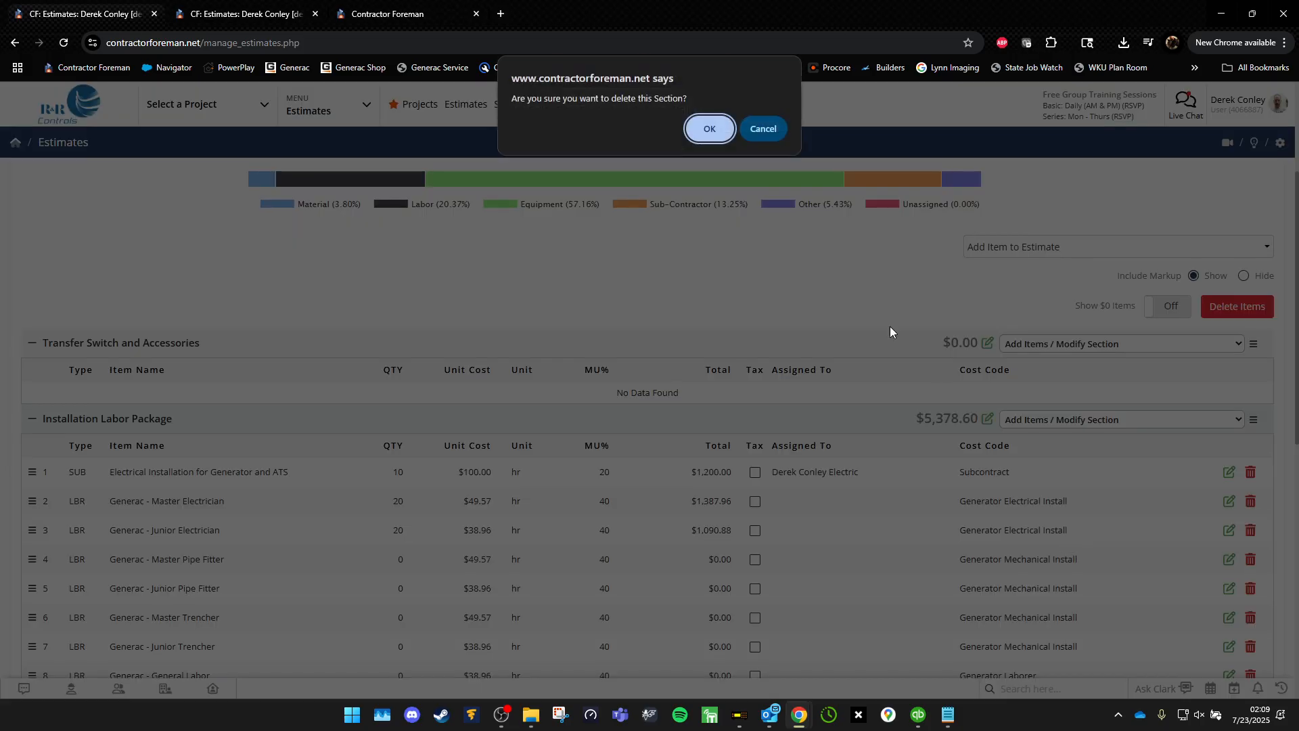
left_click(705, 122)
left_click(1106, 419)
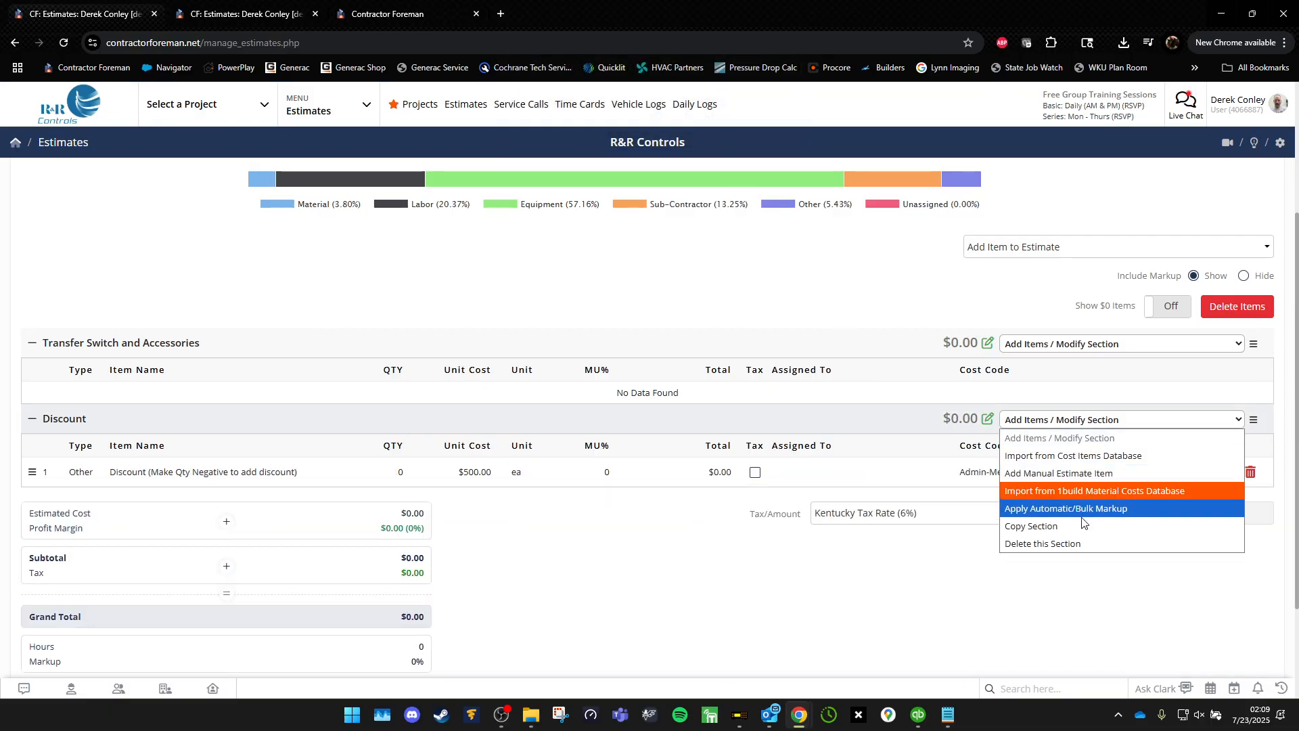
left_click(1077, 545)
left_click(708, 127)
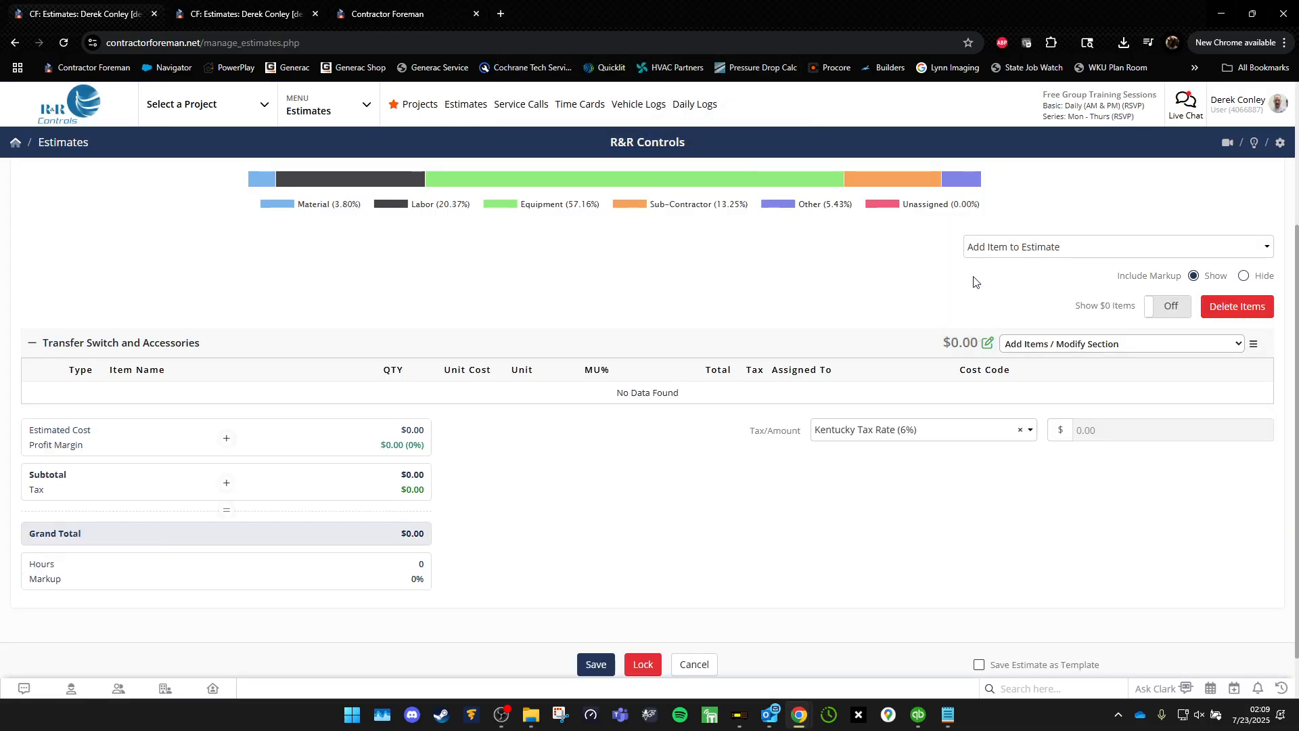
Import the quarterly filter and maintenance items from the CSV file, then choose to delete the Transfer Switch section.
left_click(1046, 246)
left_click(1046, 326)
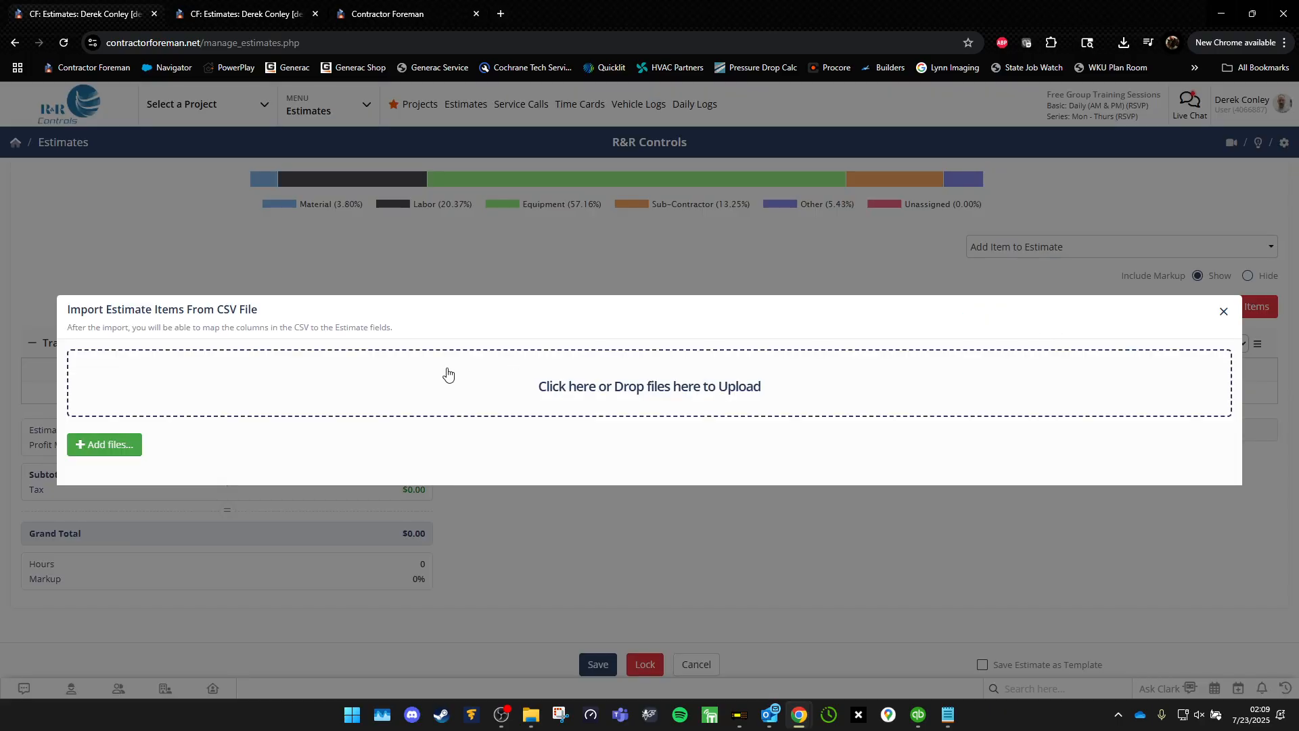
left_click_drag(1298, 355, 795, 365)
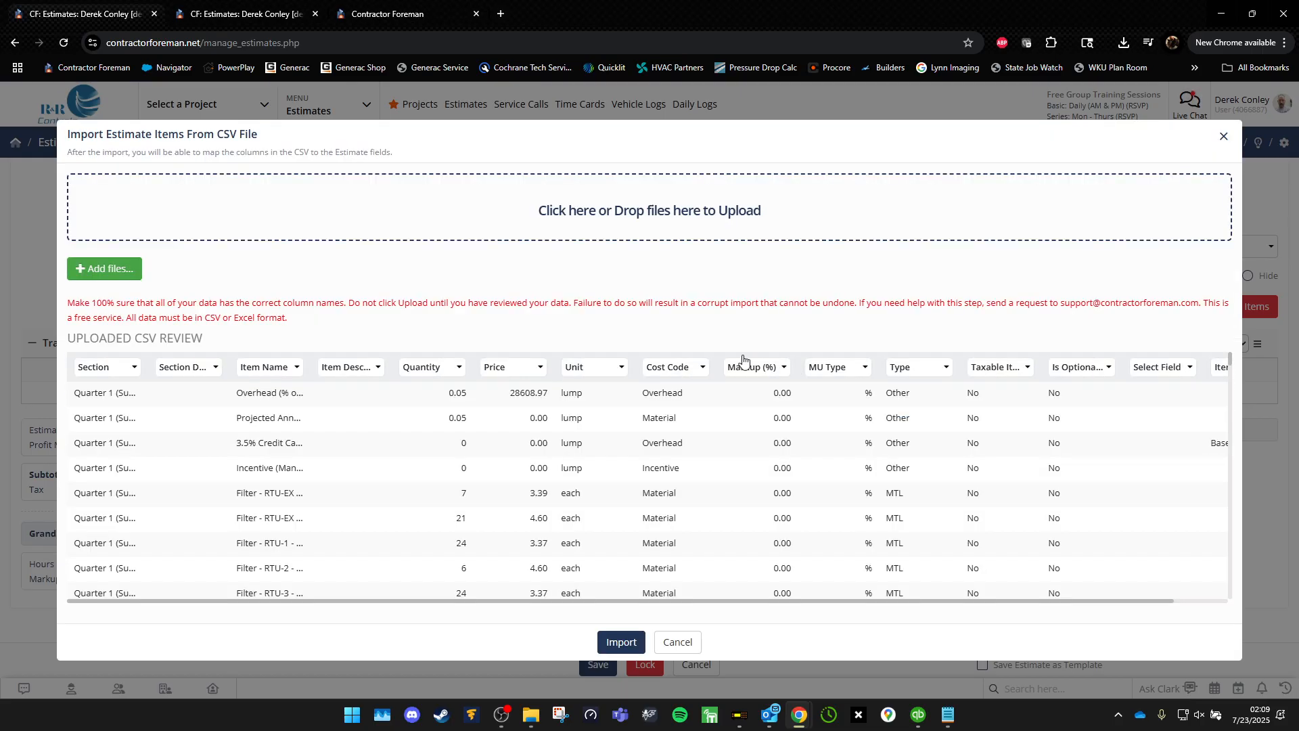
left_click(615, 643)
left_click(707, 169)
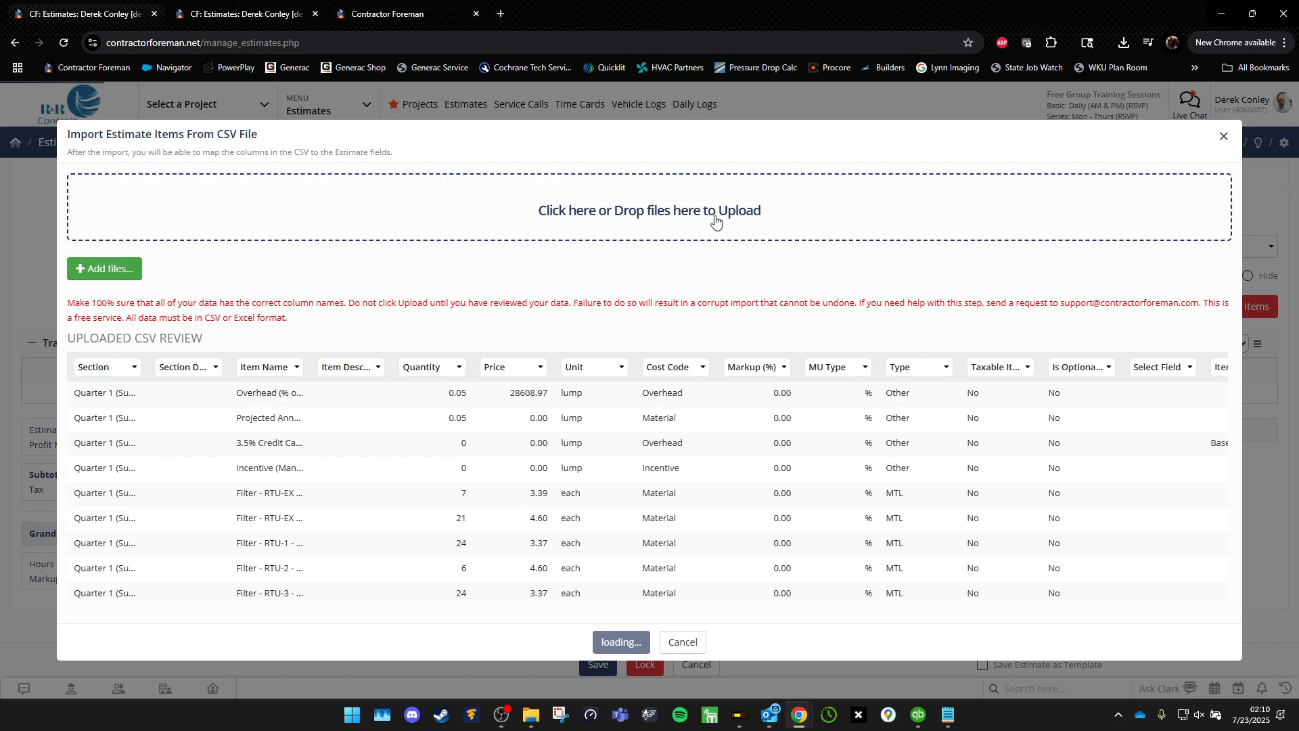
left_click(1142, 344)
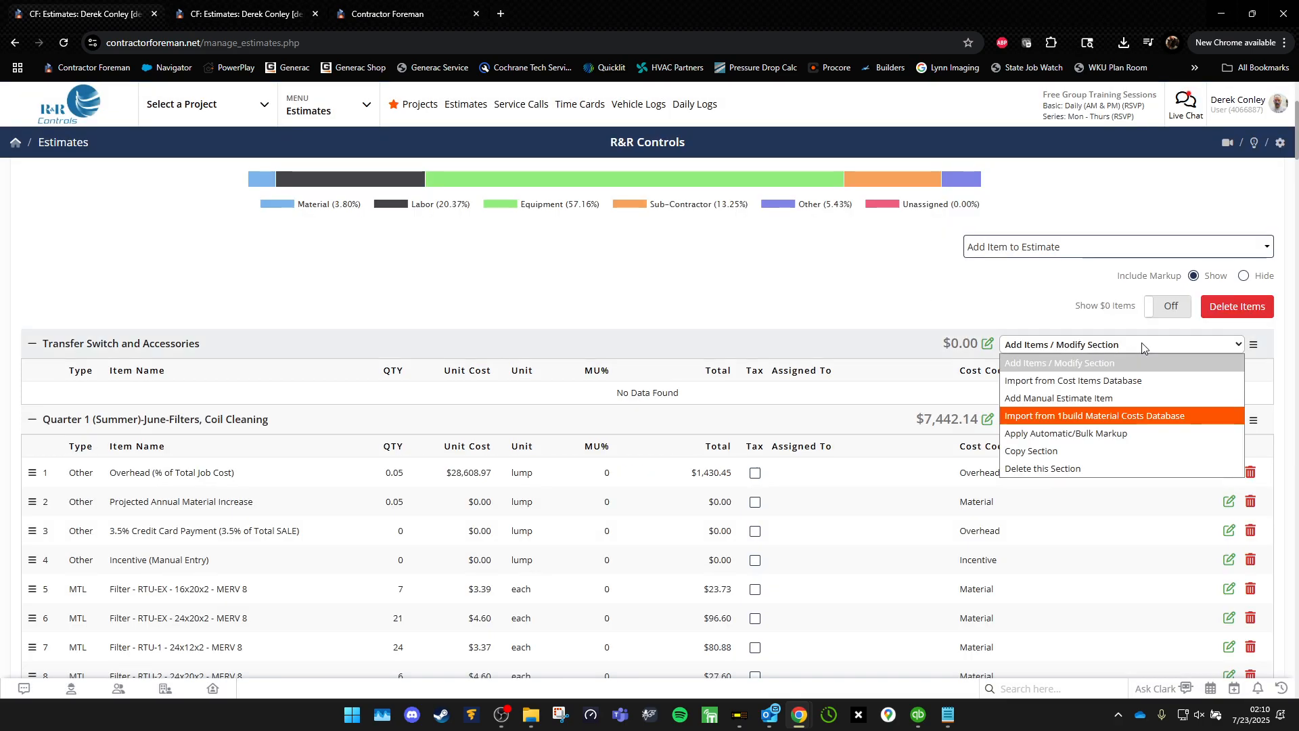
left_click(1082, 467)
Confirm removal of the Transfer Switch and Accessories section and collapse Quarters 1 through 4.
left_click(708, 123)
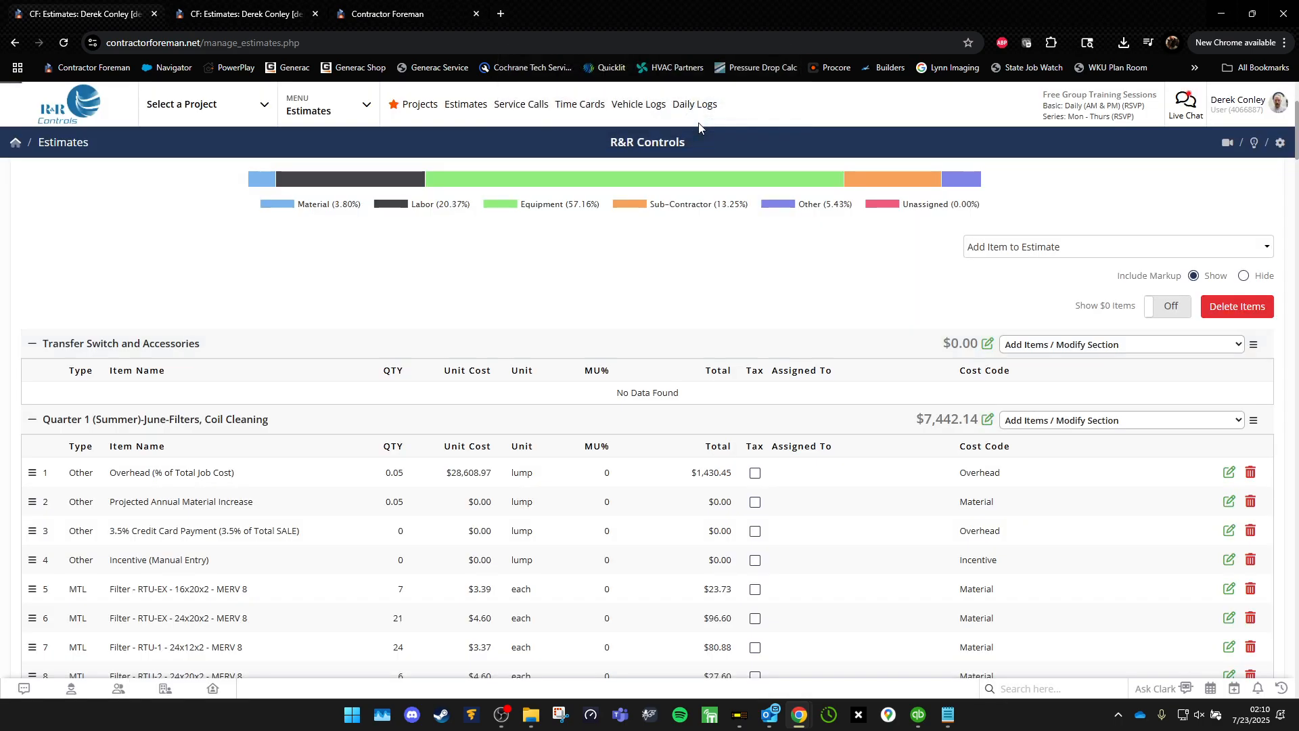
left_click(31, 346)
left_click(31, 372)
left_click(32, 401)
left_click(33, 431)
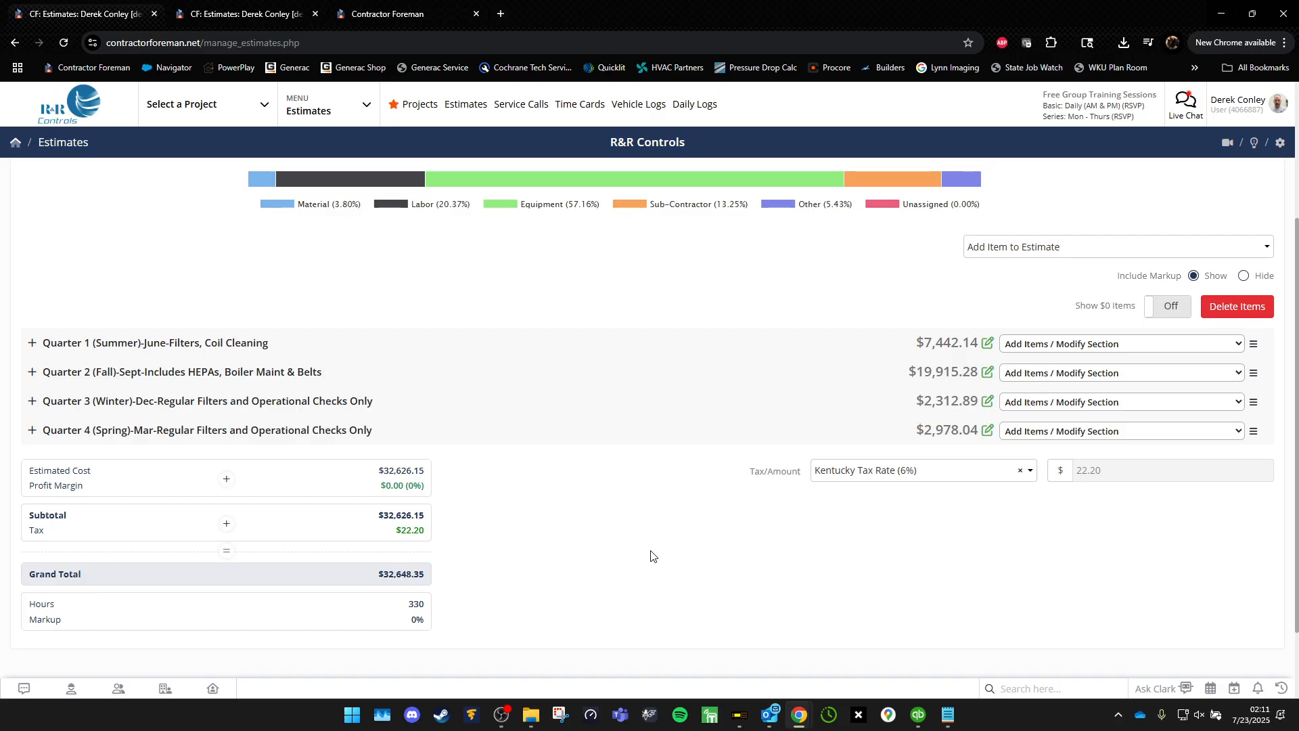
Delete the Quarter 1, Quarter 2 and Quarter 3 sections from the estimate.
left_click(1102, 245)
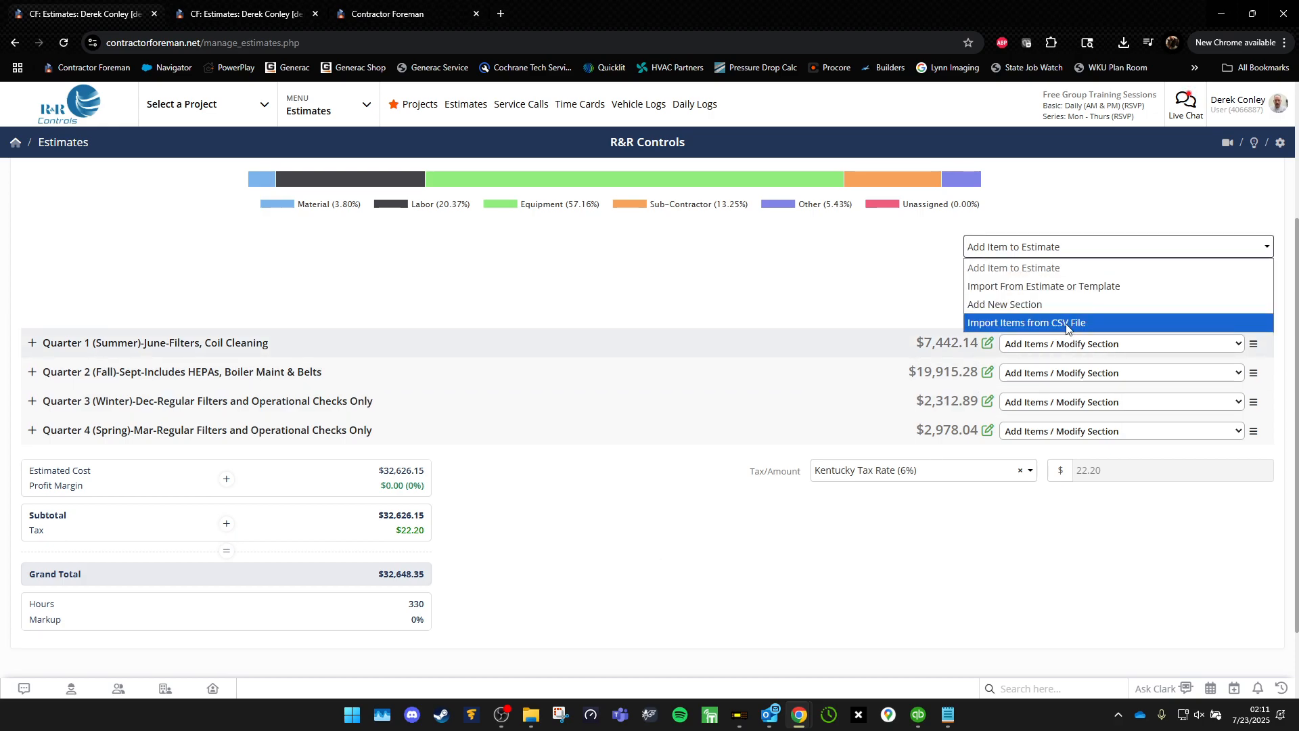
left_click(1066, 344)
left_click(1066, 344)
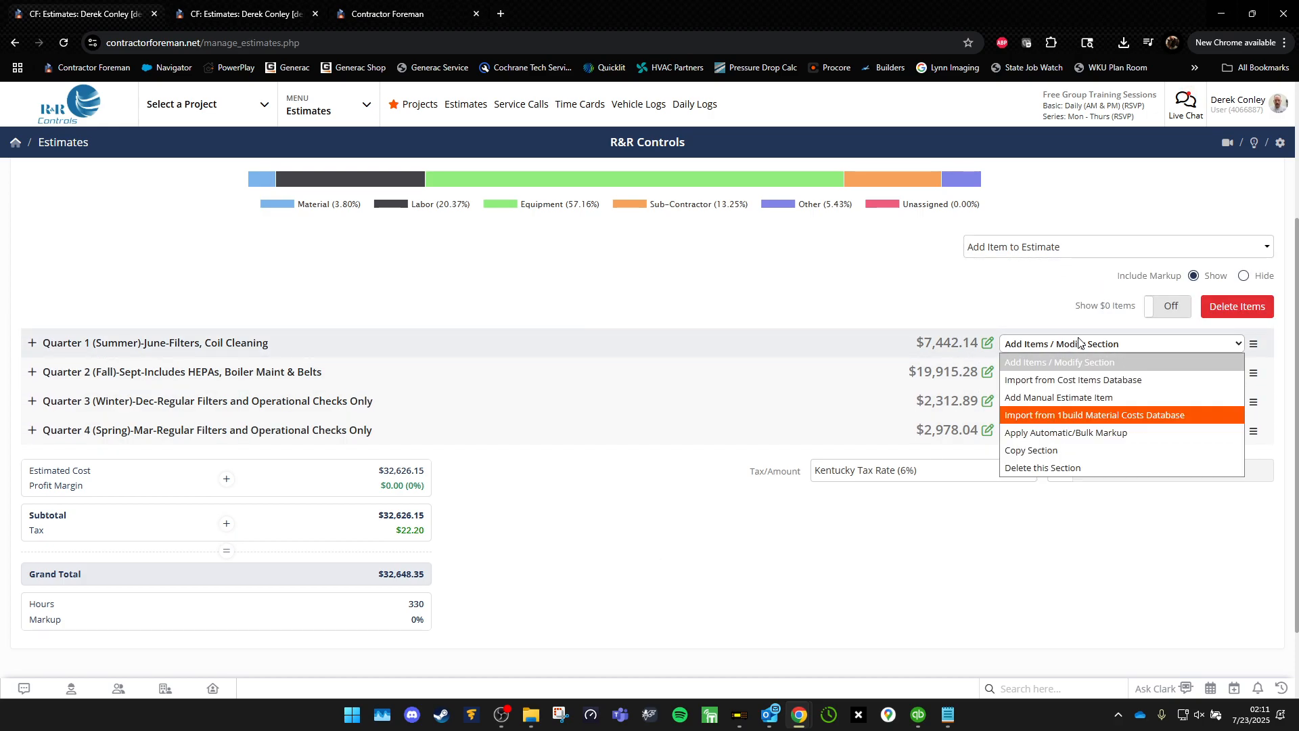
left_click(1066, 467)
key("Return")
left_click(1102, 344)
left_click(1071, 464)
key("Return")
left_click(1102, 343)
left_click(1085, 465)
left_click(706, 136)
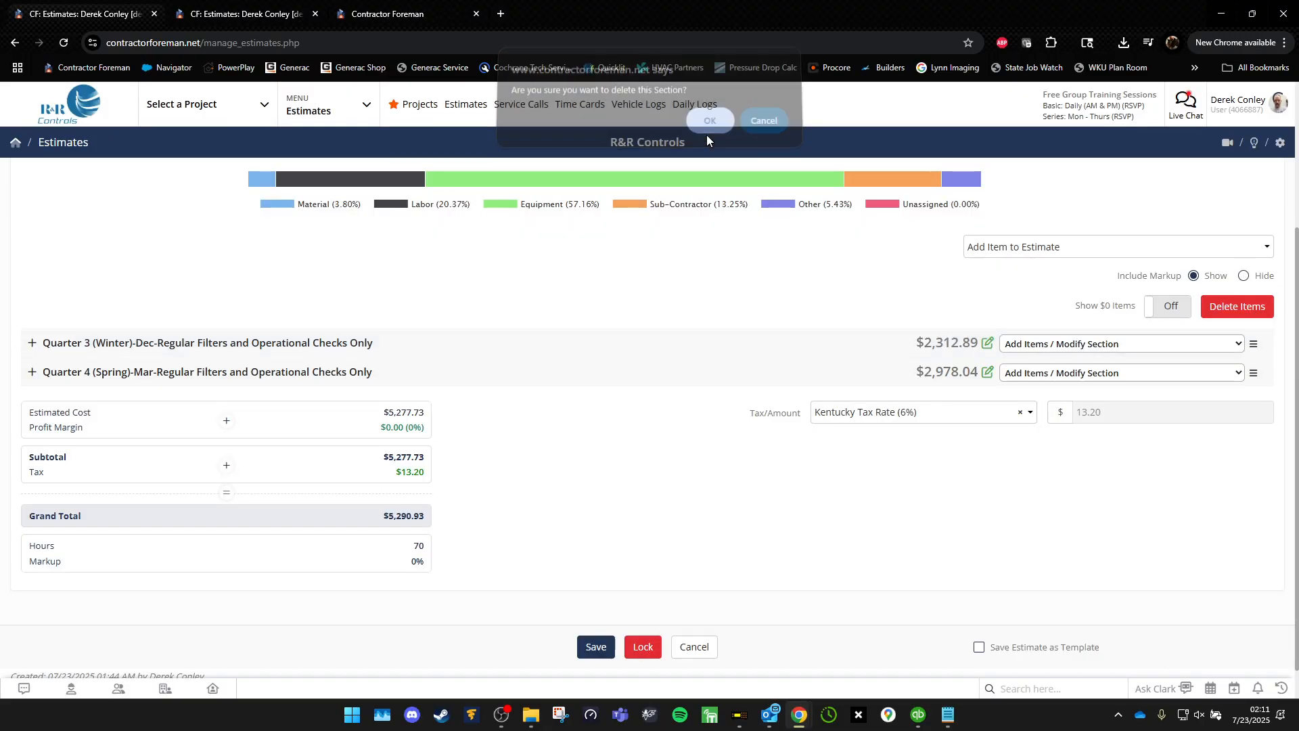
Import the edited spreadsheet's Material and Labor items from the CSV file.
left_click(1075, 247)
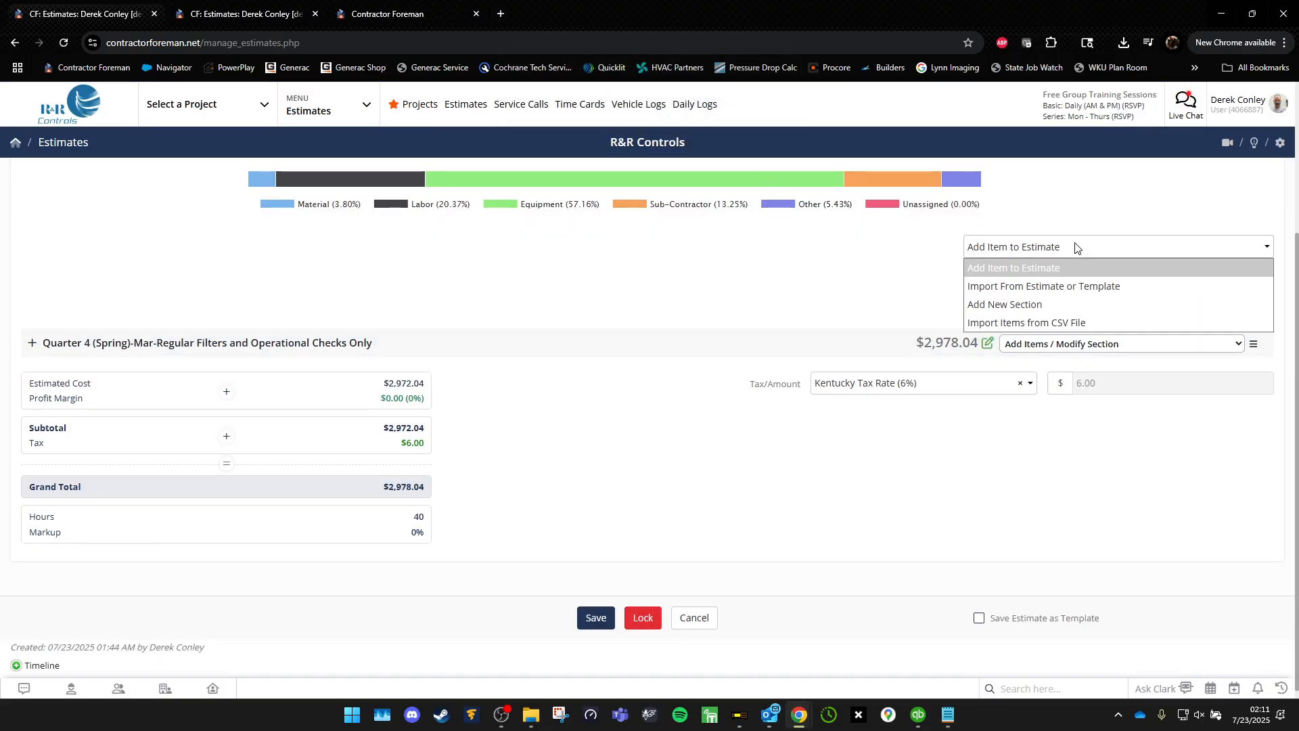
left_click(1043, 322)
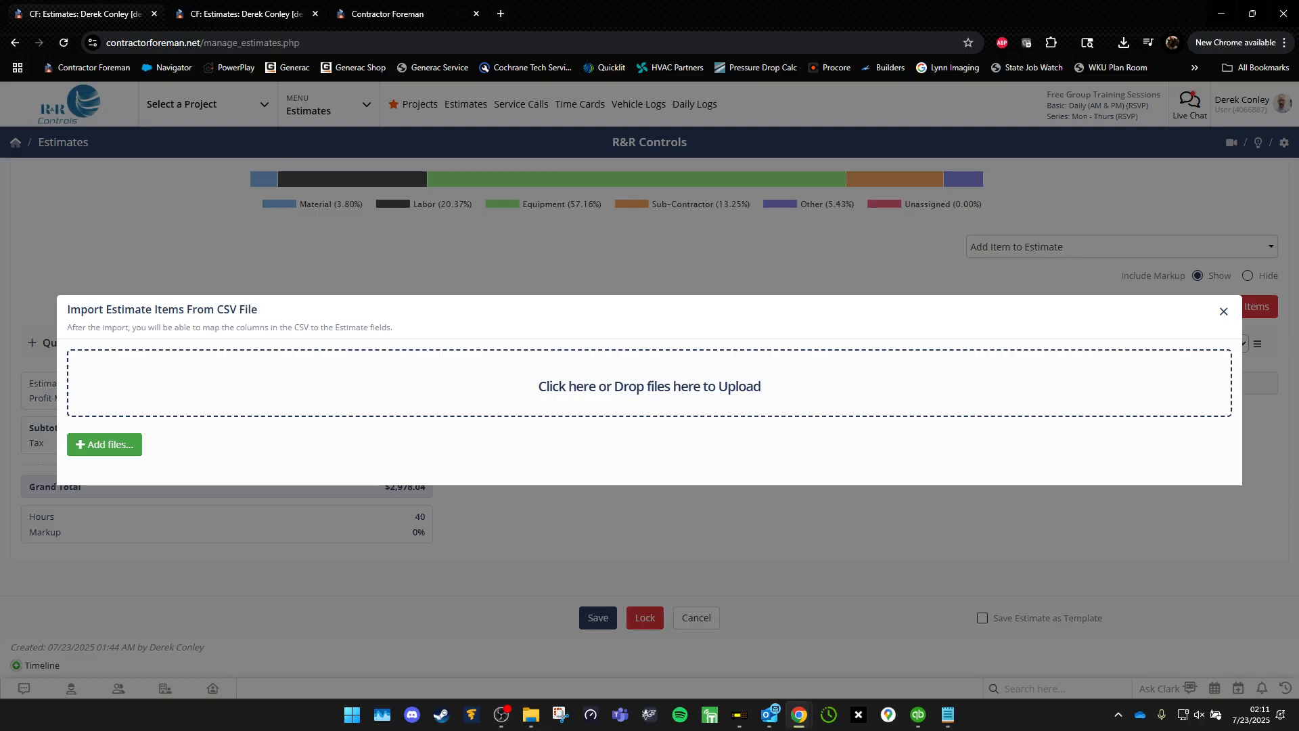
left_click_drag(744, 0, 741, 409)
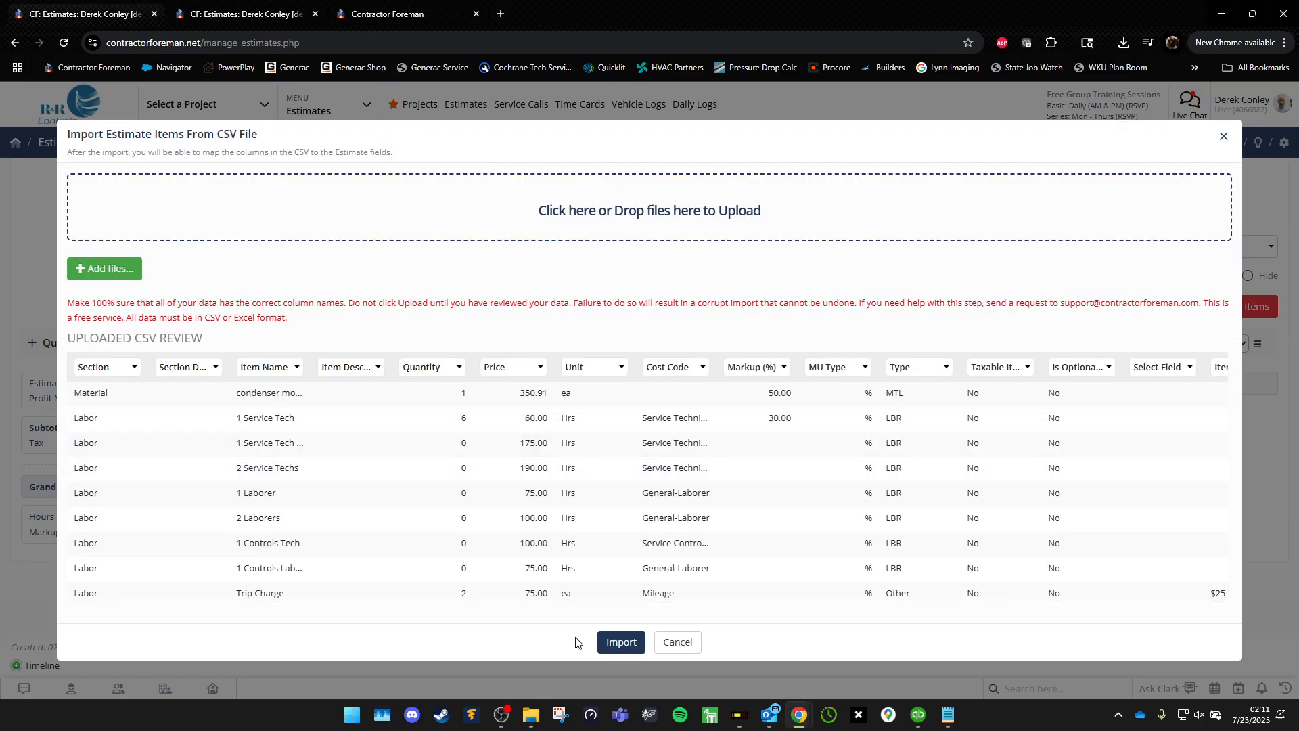
left_click(615, 653)
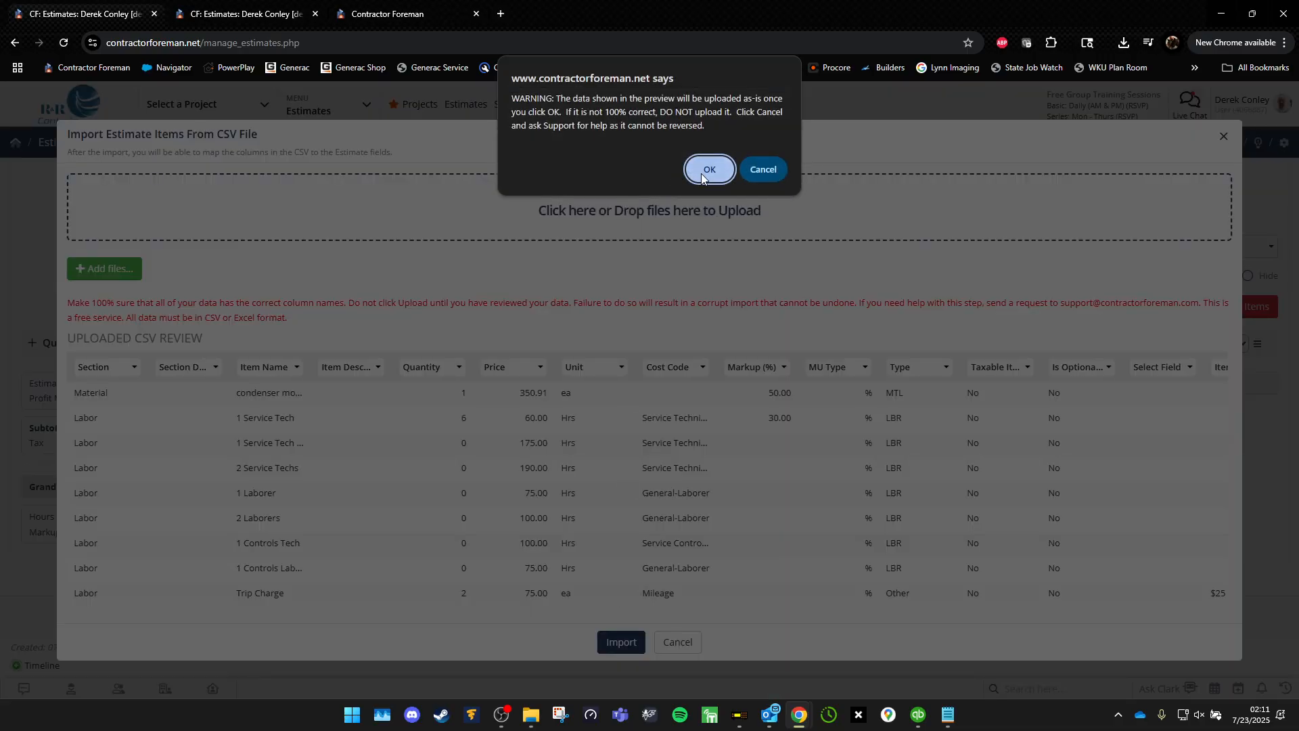
left_click(708, 169)
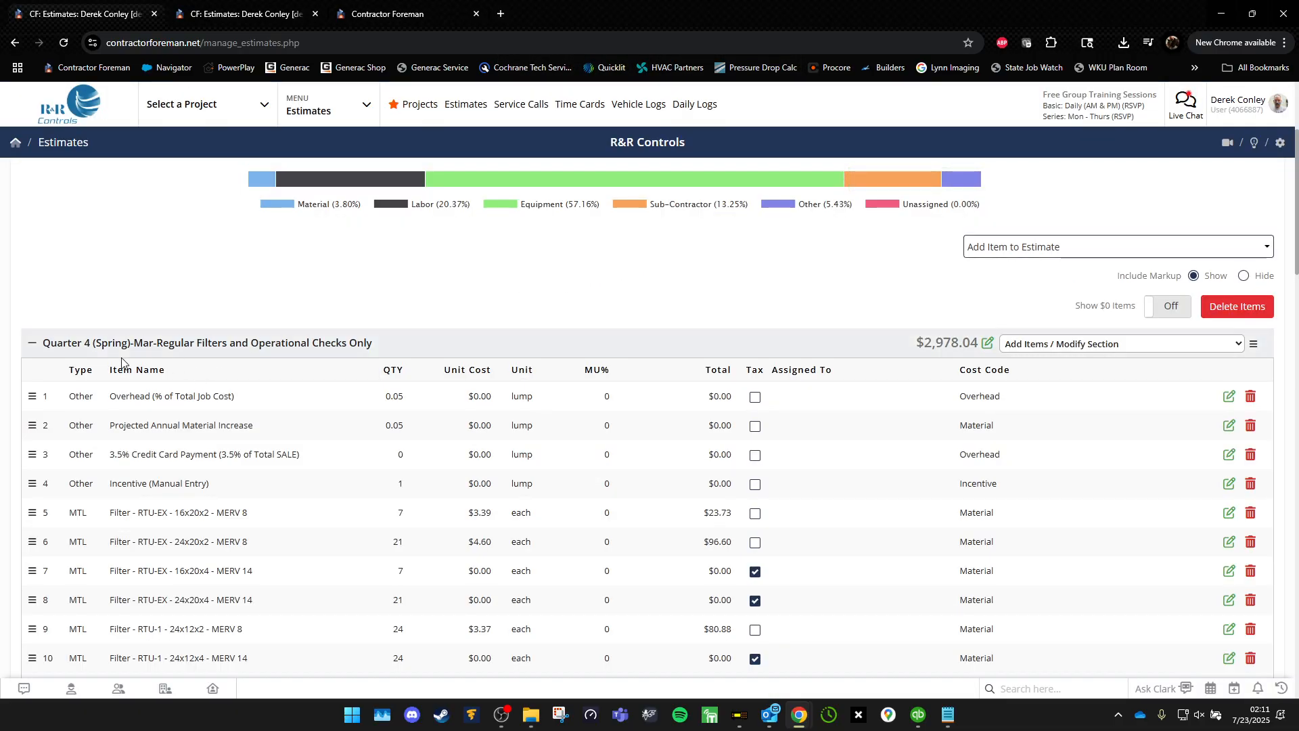
Delete the remaining Quarter 4 section.
left_click(1151, 344)
left_click(1083, 467)
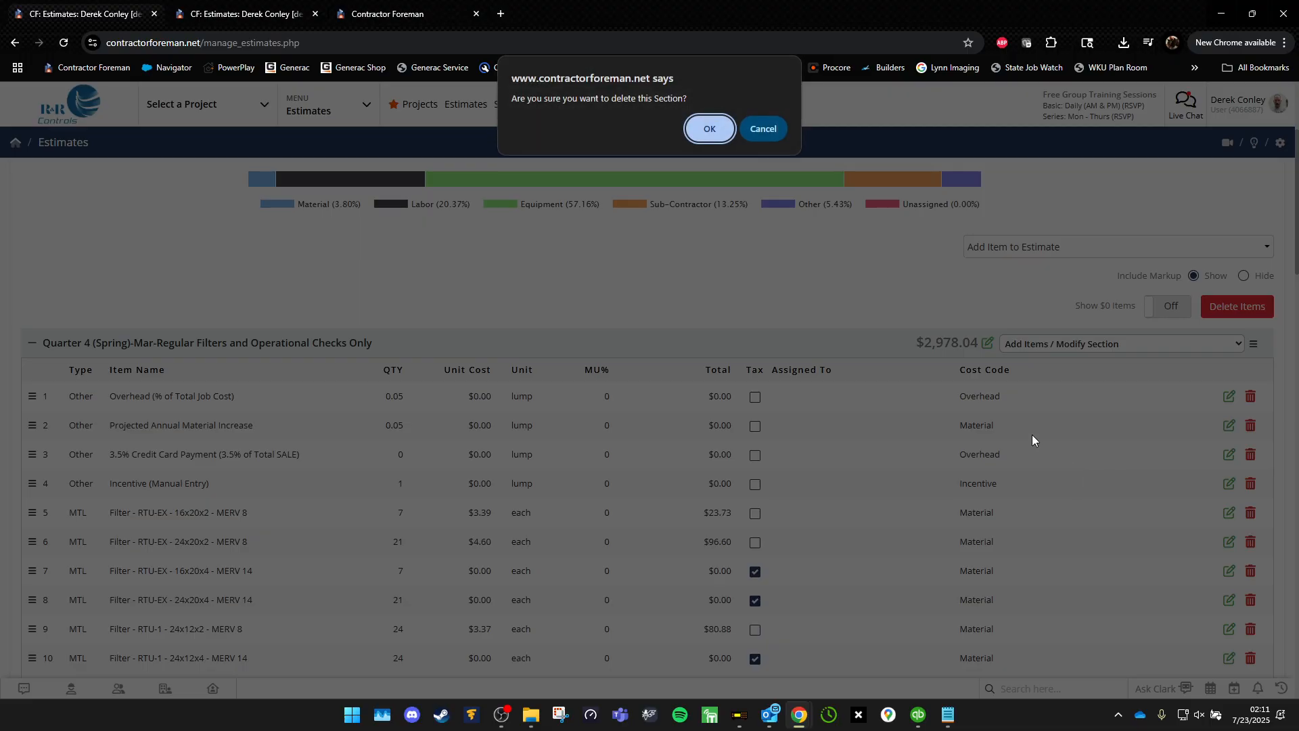
left_click(709, 129)
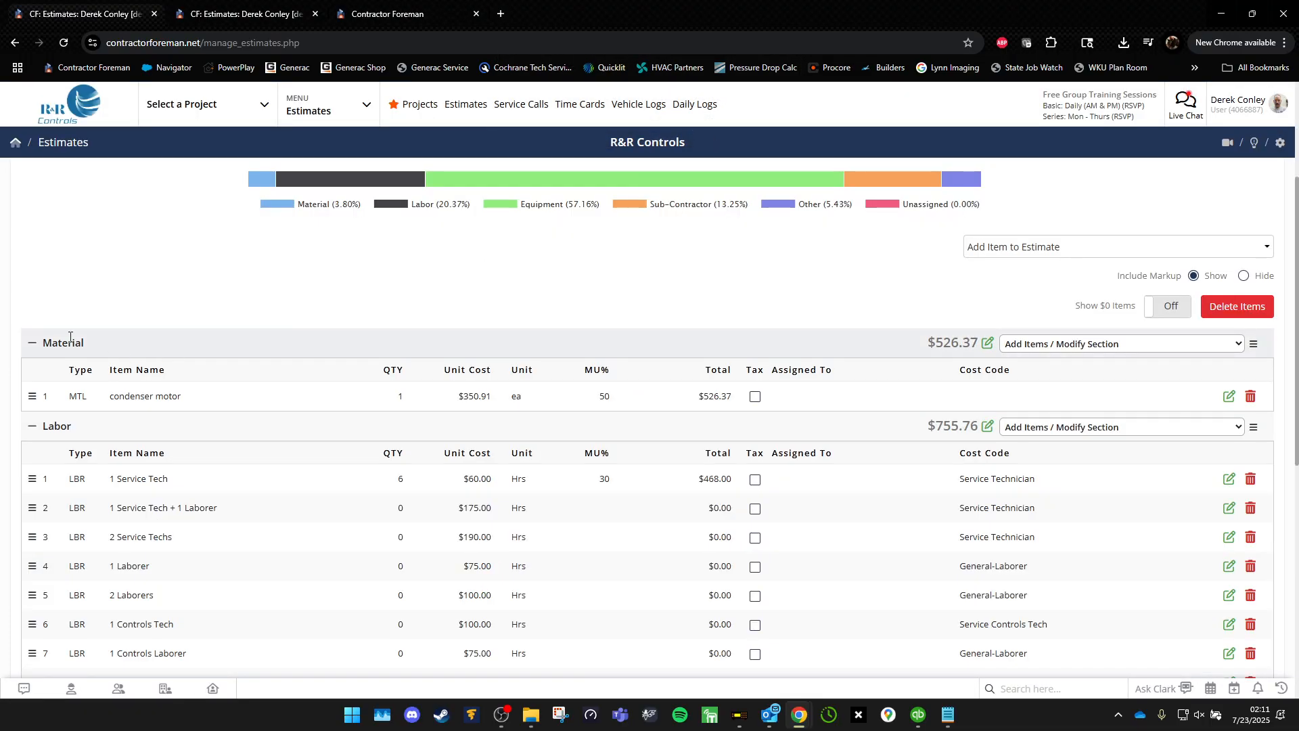
Collapse the Material and Labor sections, save the estimate at $1,282.13, and move the second tab into its own window.
left_click(31, 348)
left_click(32, 372)
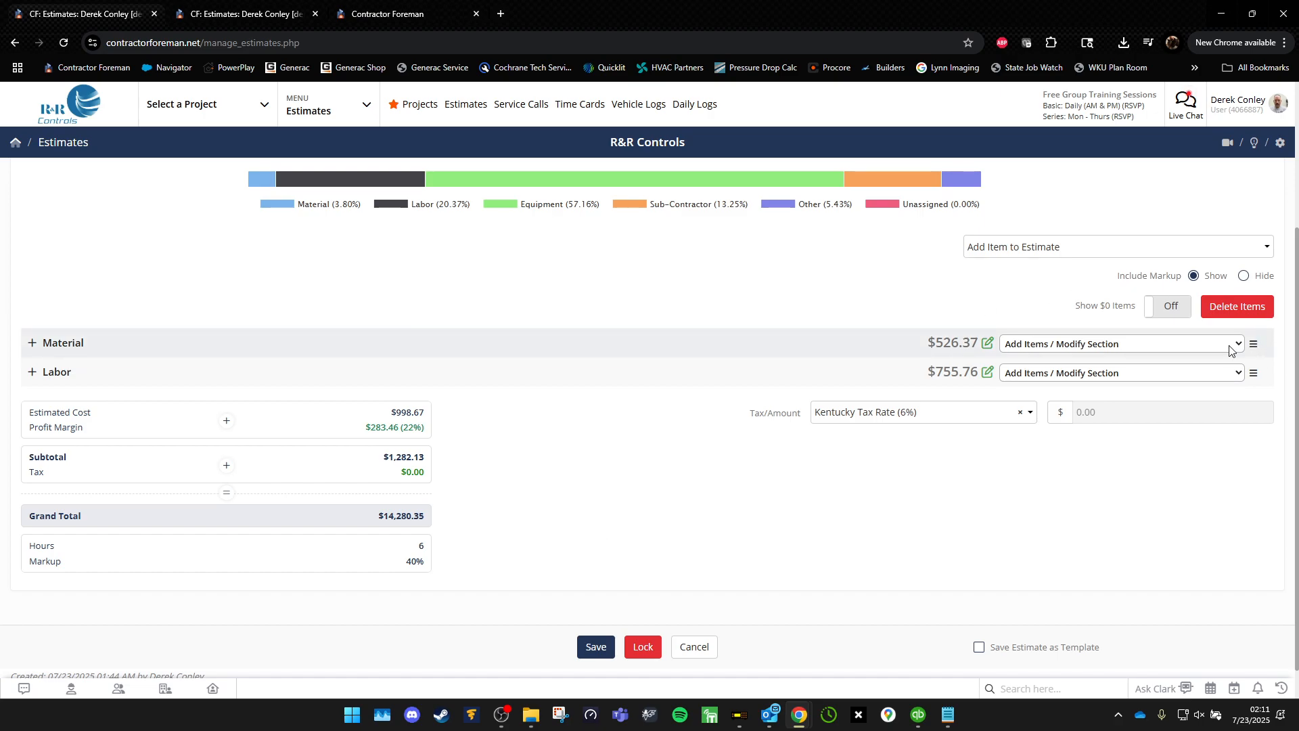
left_click(596, 646)
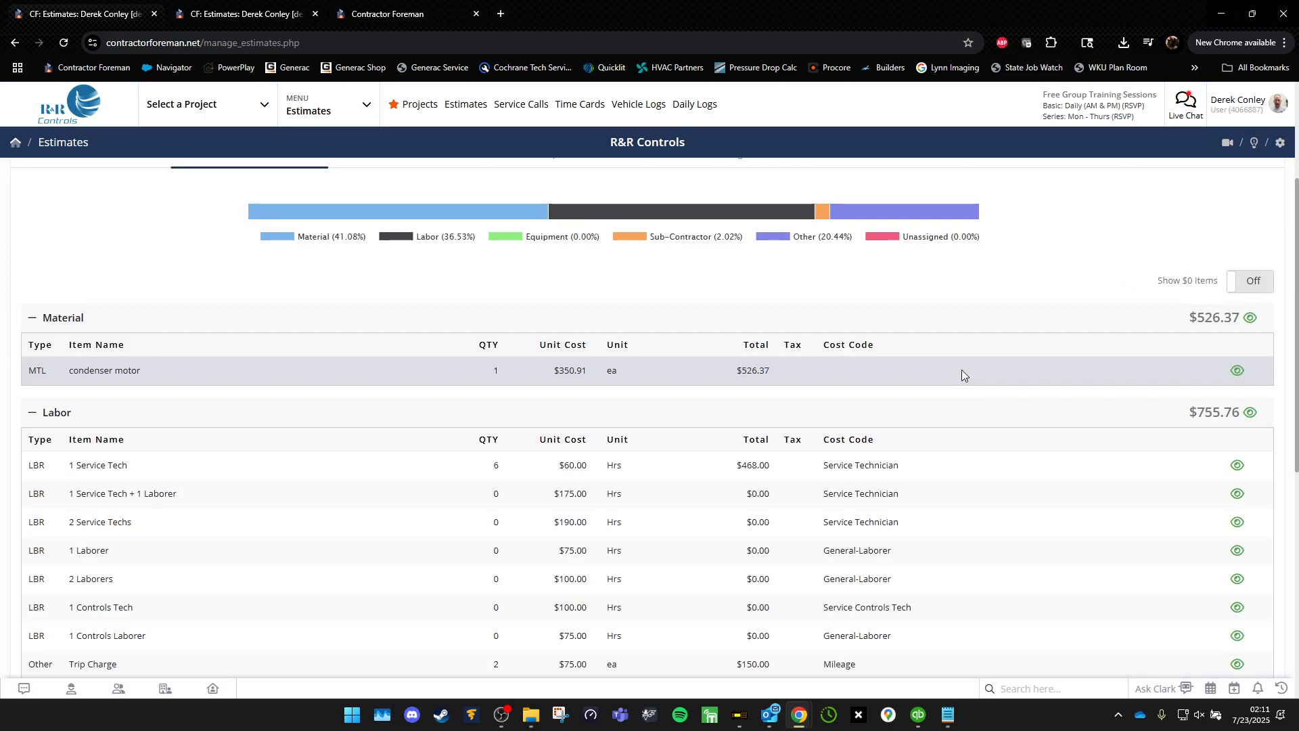
left_click(32, 413)
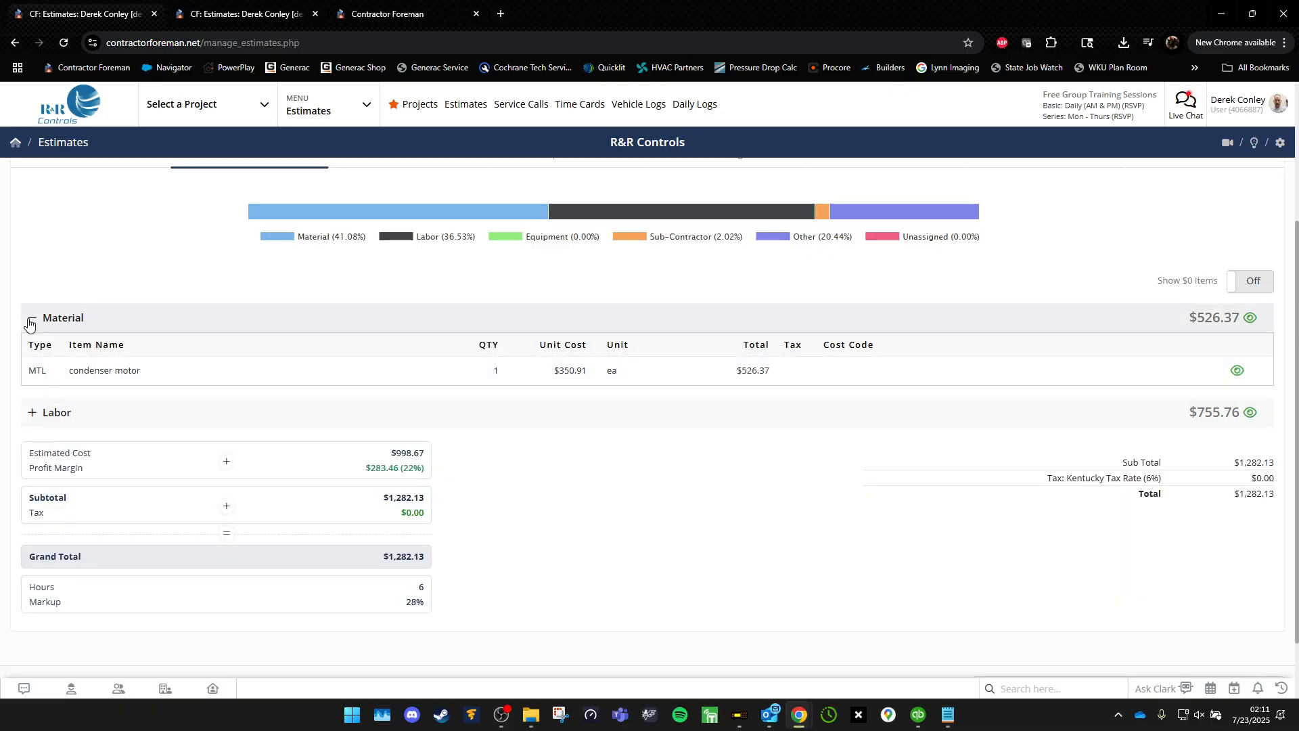
left_click(34, 319)
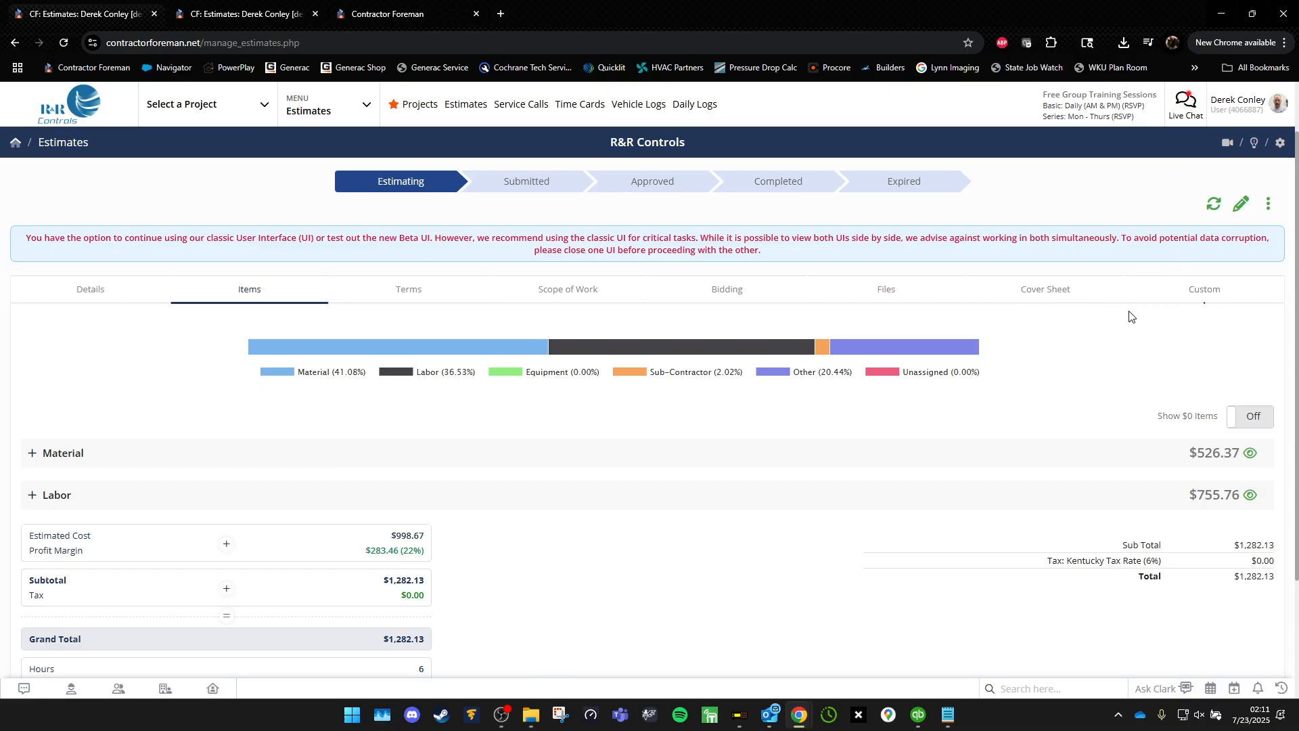
left_click_drag(253, 10, 379, 0)
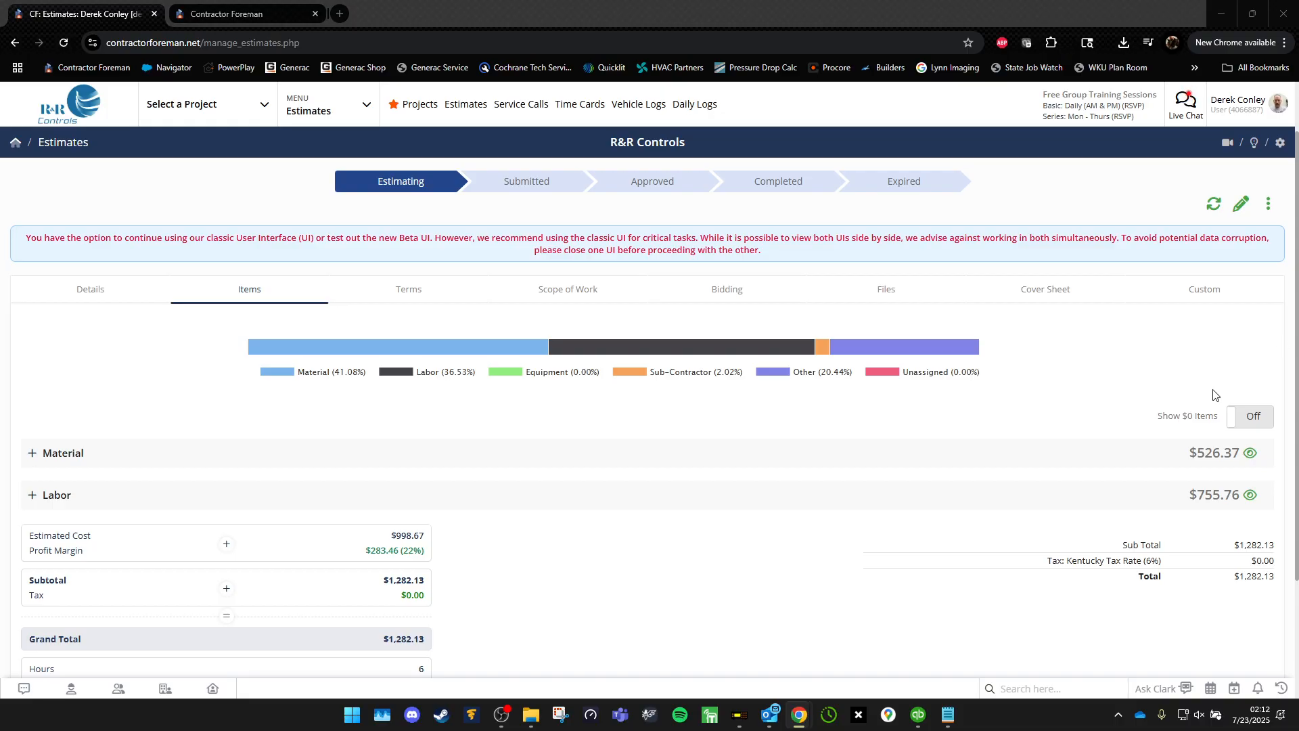
Add a new empty section named 'Equipment' to the estimate.
left_click(1240, 203)
left_click(1150, 383)
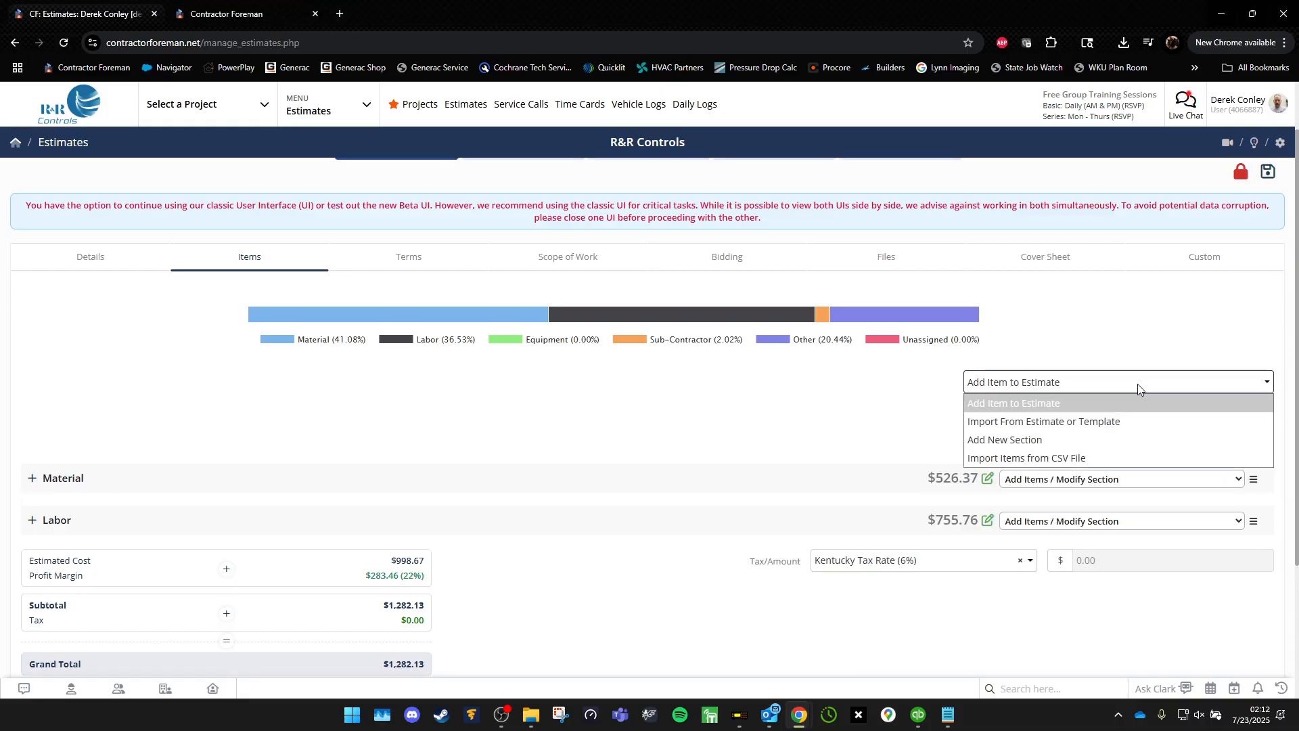
left_click(1069, 441)
left_click(655, 344)
type("Equipment")
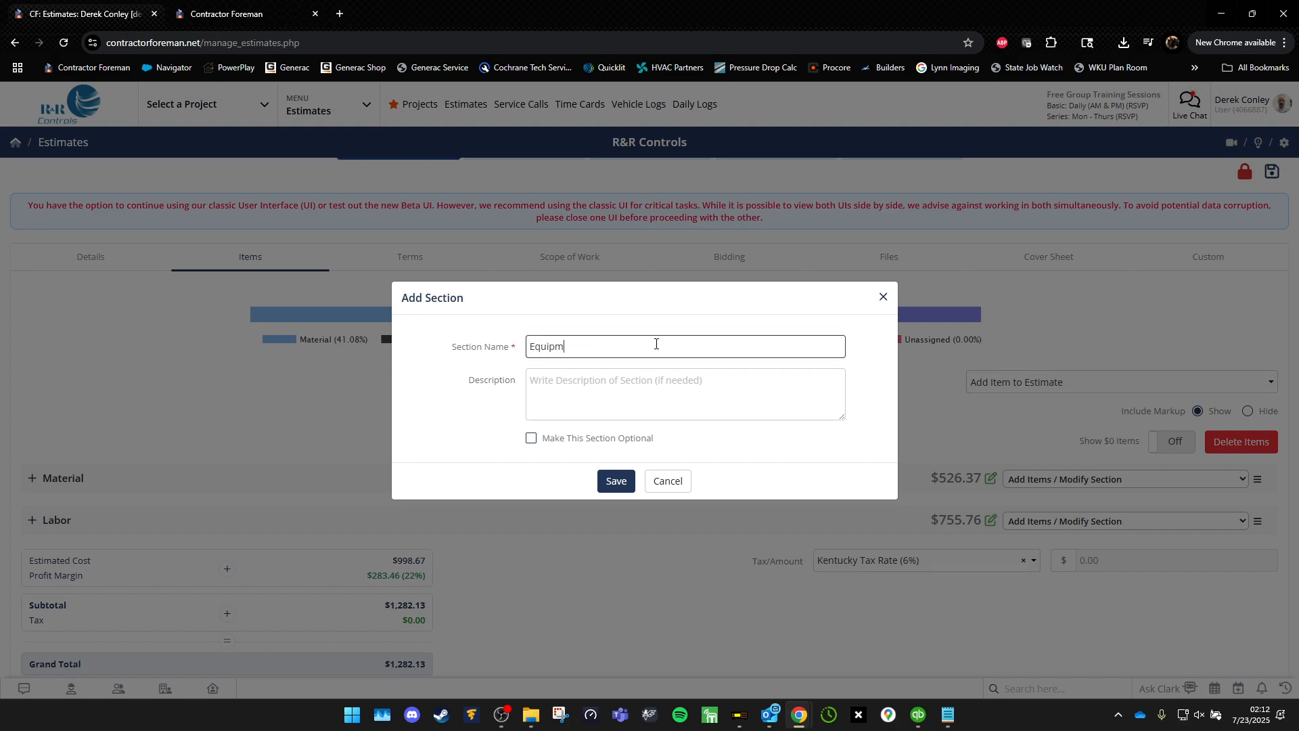
left_click(615, 481)
Add an empty 'Subcontract' section and drag Equipment to the top of the list.
left_click(1204, 383)
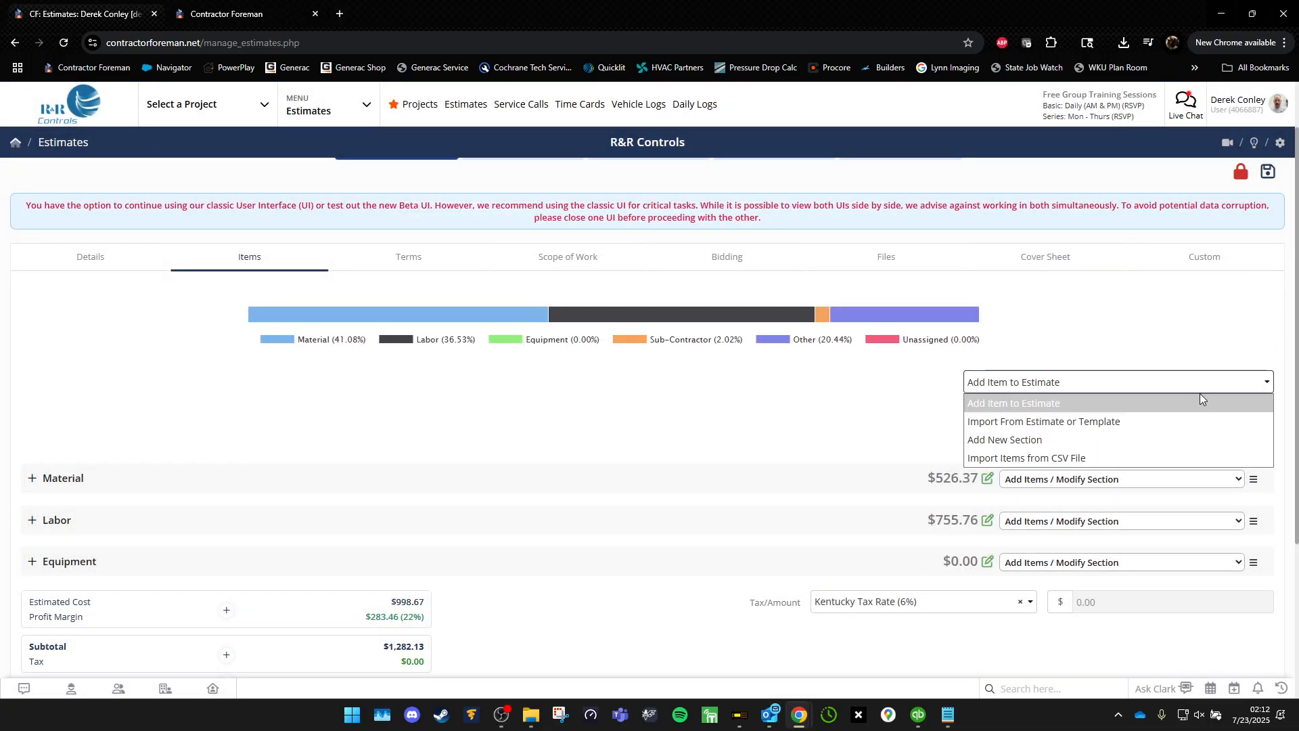
left_click(1014, 437)
left_click(788, 347)
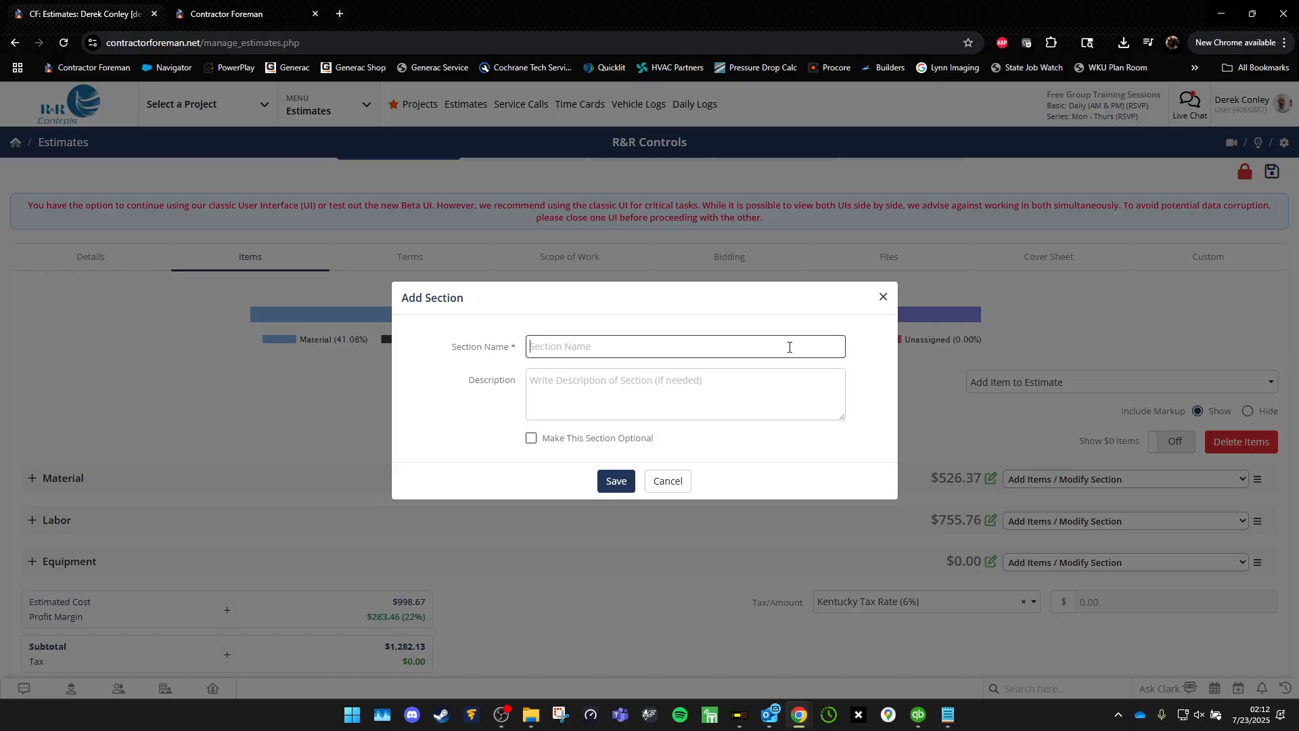
type("Subcontract")
left_click(615, 481)
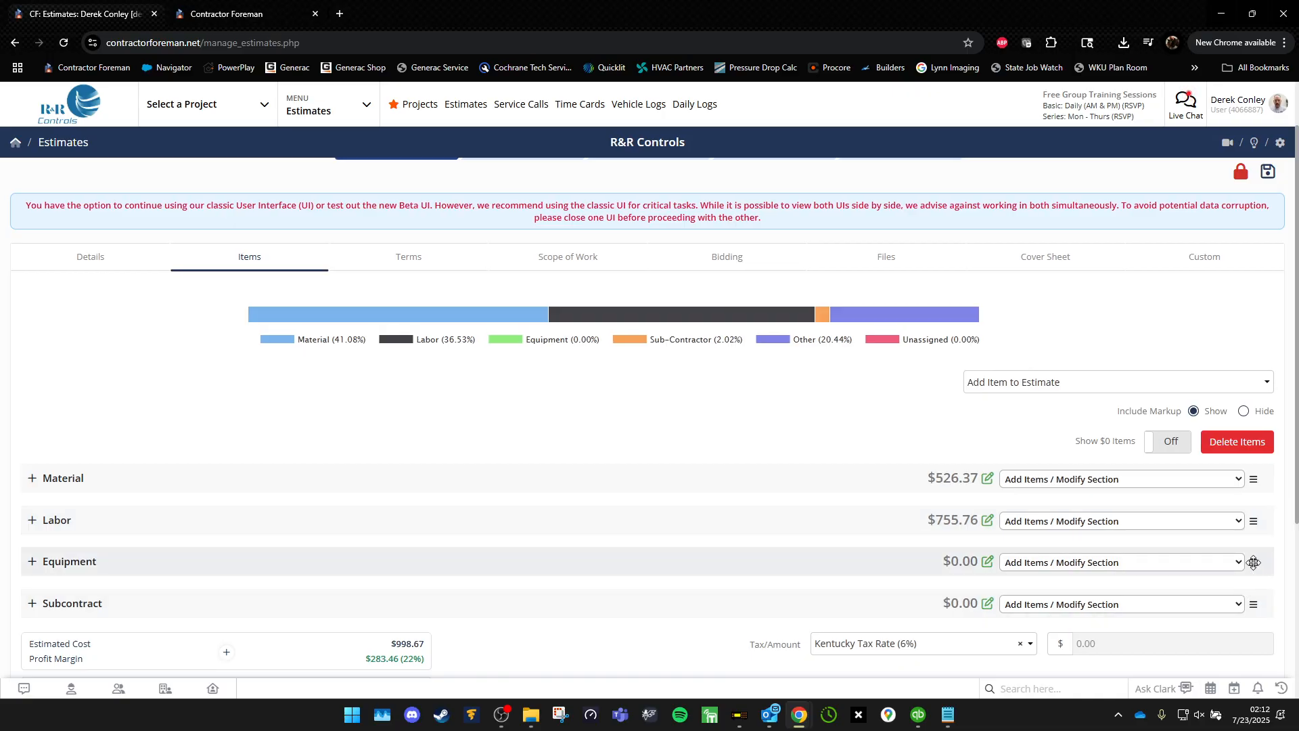
left_click_drag(1253, 562, 1253, 467)
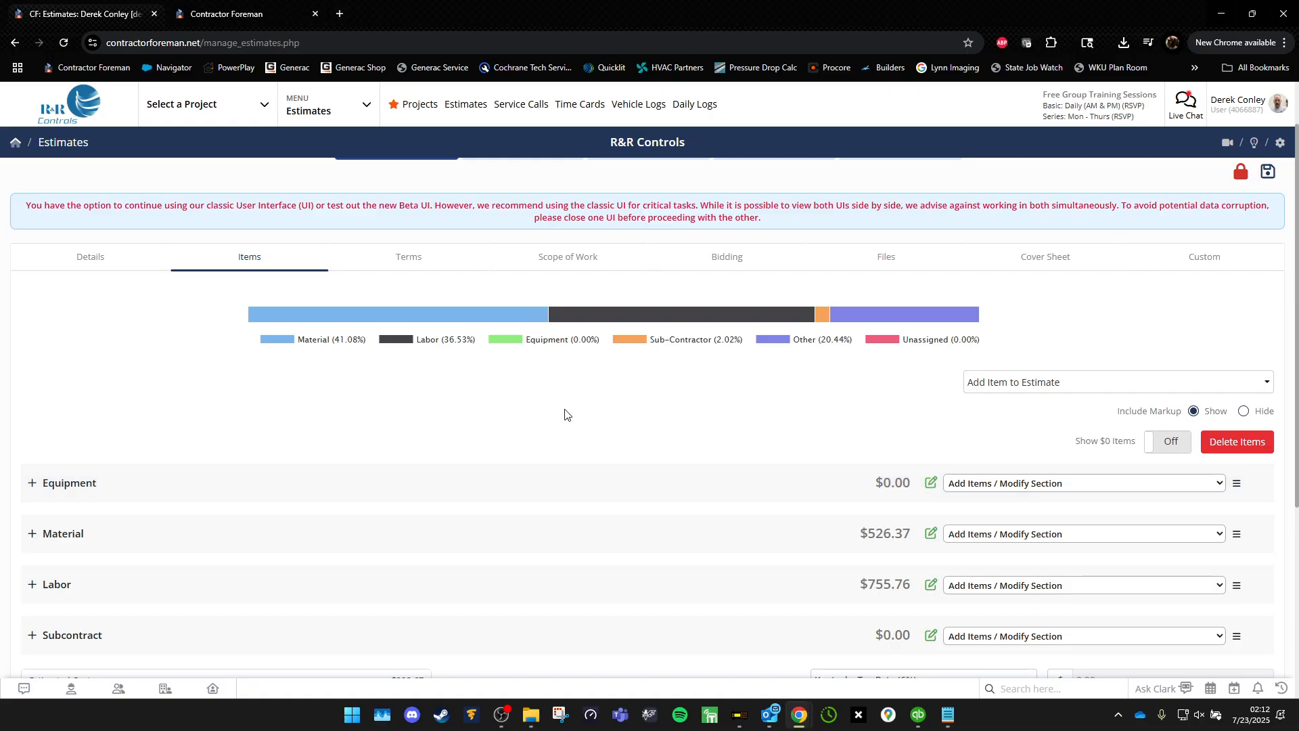
Mark the condenser motor in the Material section as taxable.
scroll(565, 414, "down", 2)
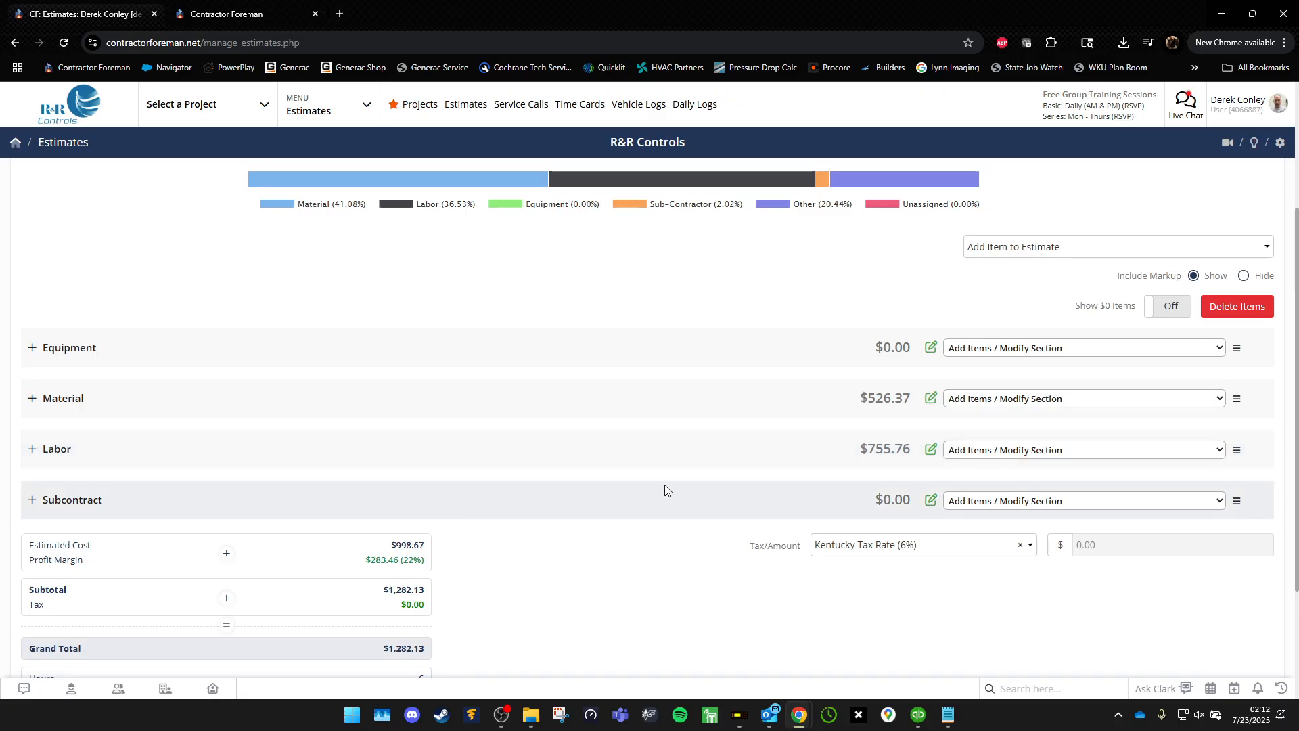
scroll(690, 499, "down", 2)
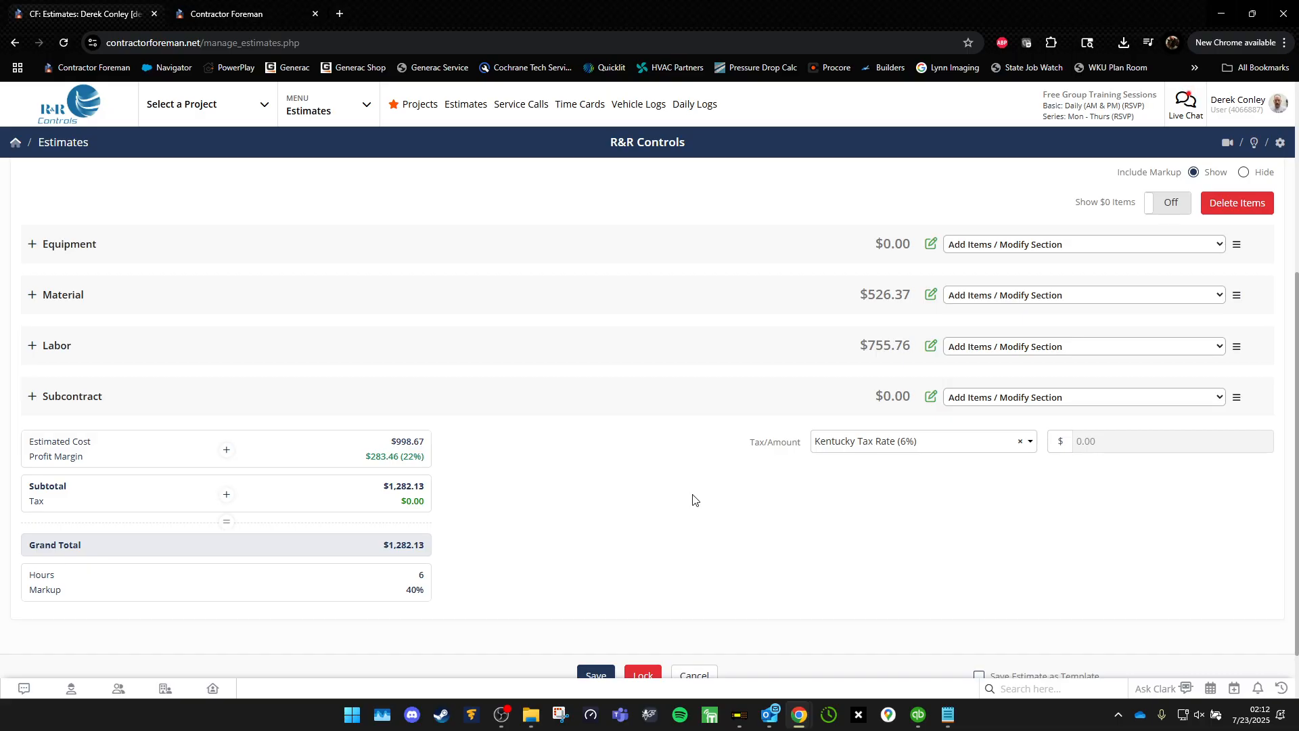
left_click(32, 294)
left_click(755, 353)
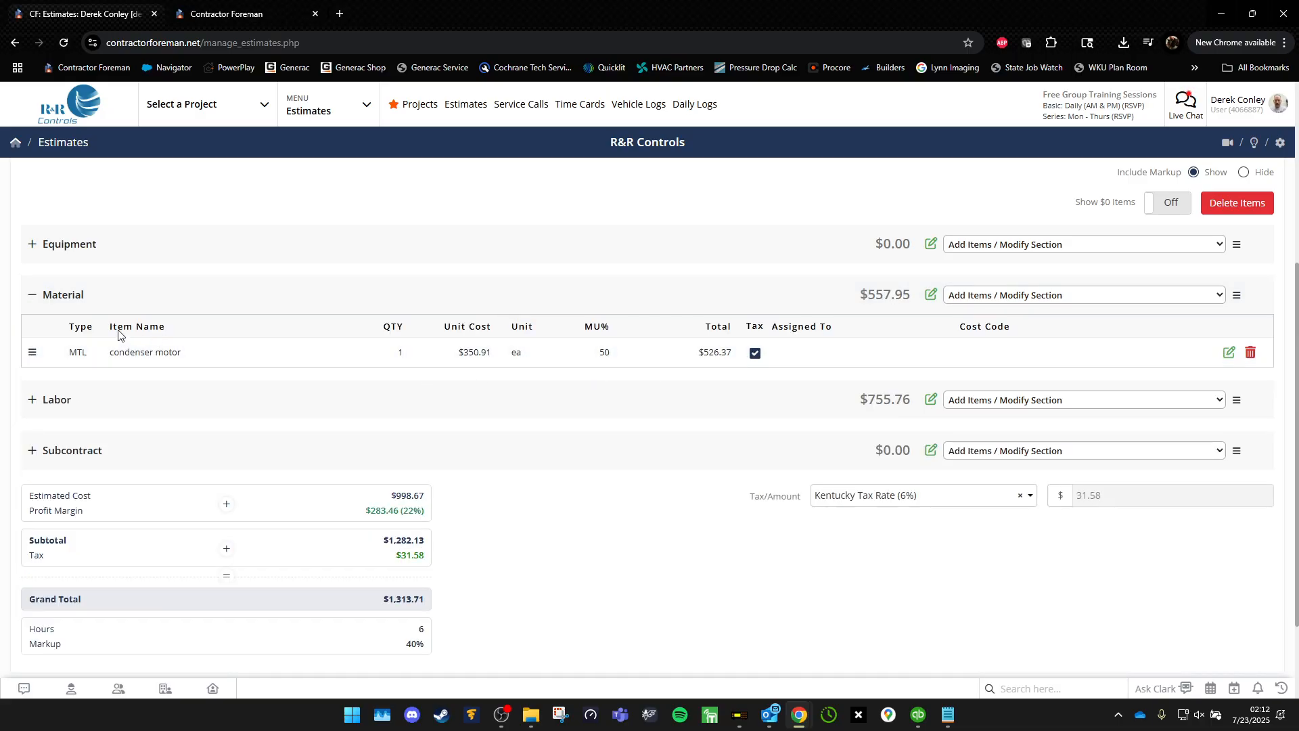
left_click(32, 296)
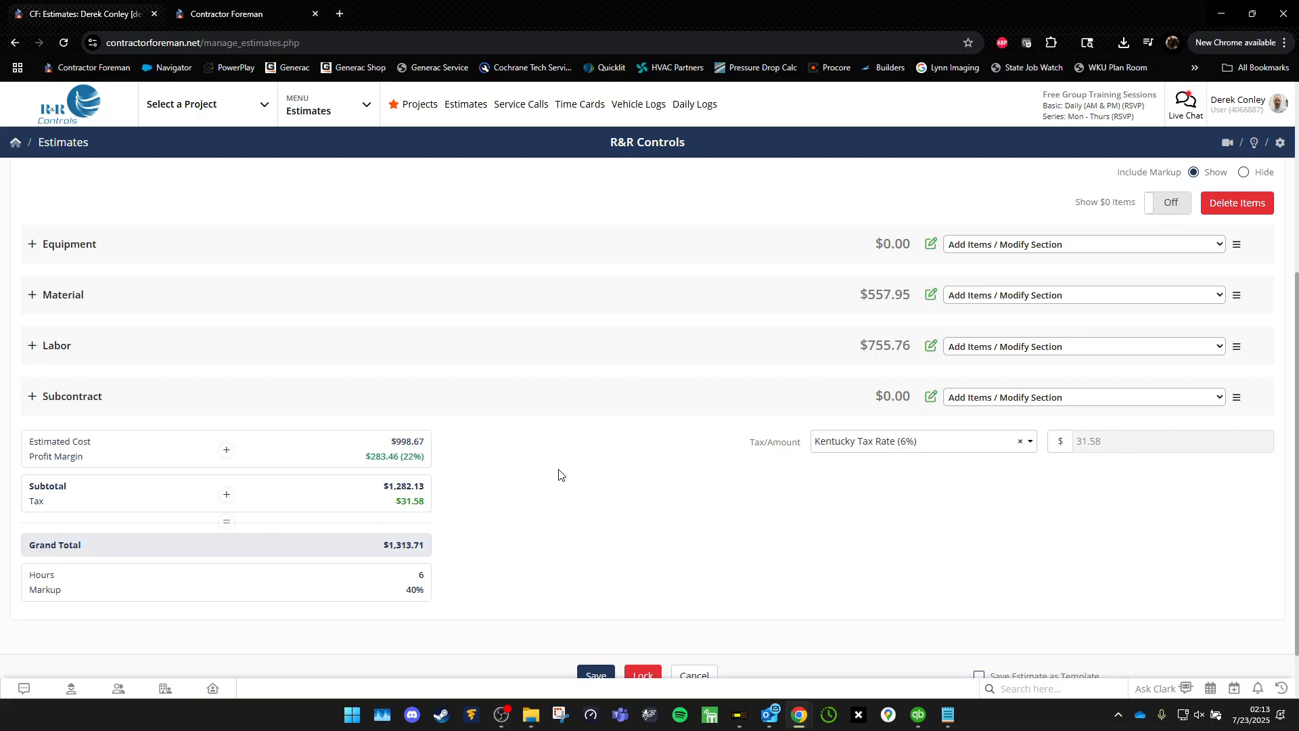
Set the tax to Tax Exempt (0%), save, and collapse the Labor, Material, Equipment and Subcontract sections.
left_click(982, 444)
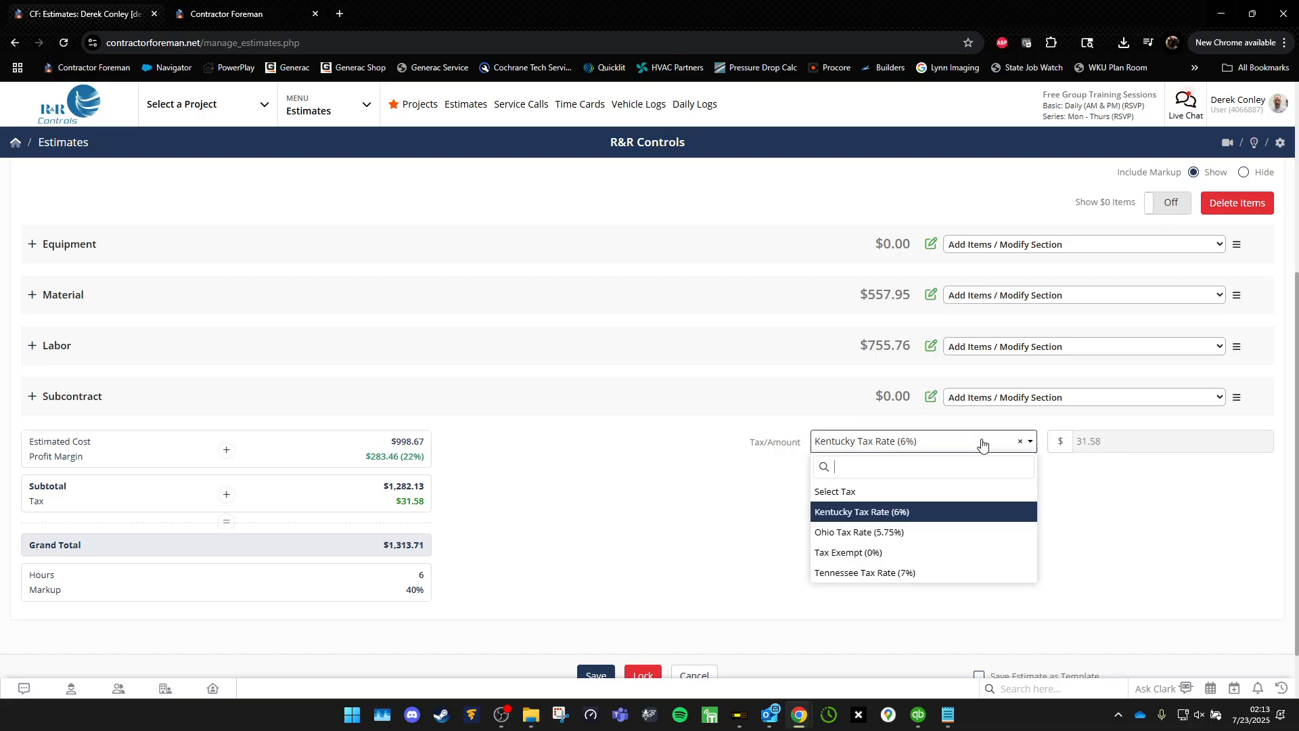
left_click(873, 553)
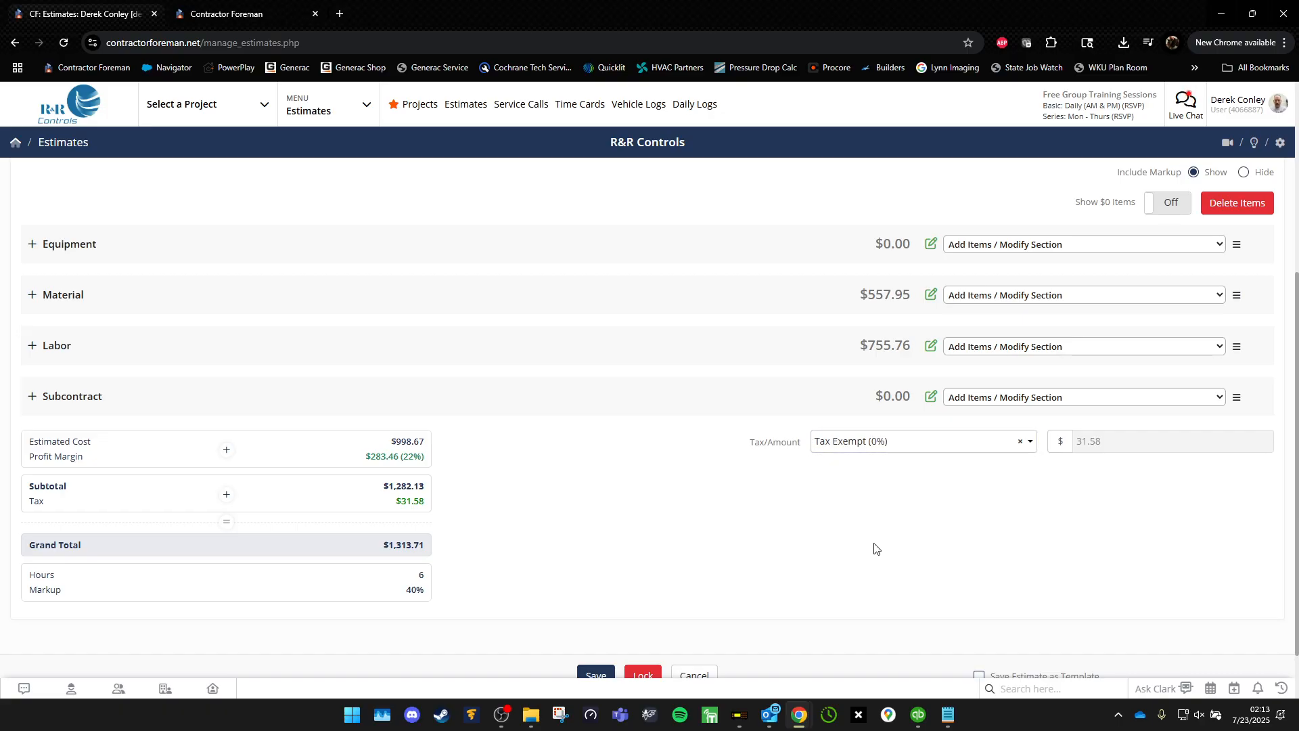
left_click(596, 674)
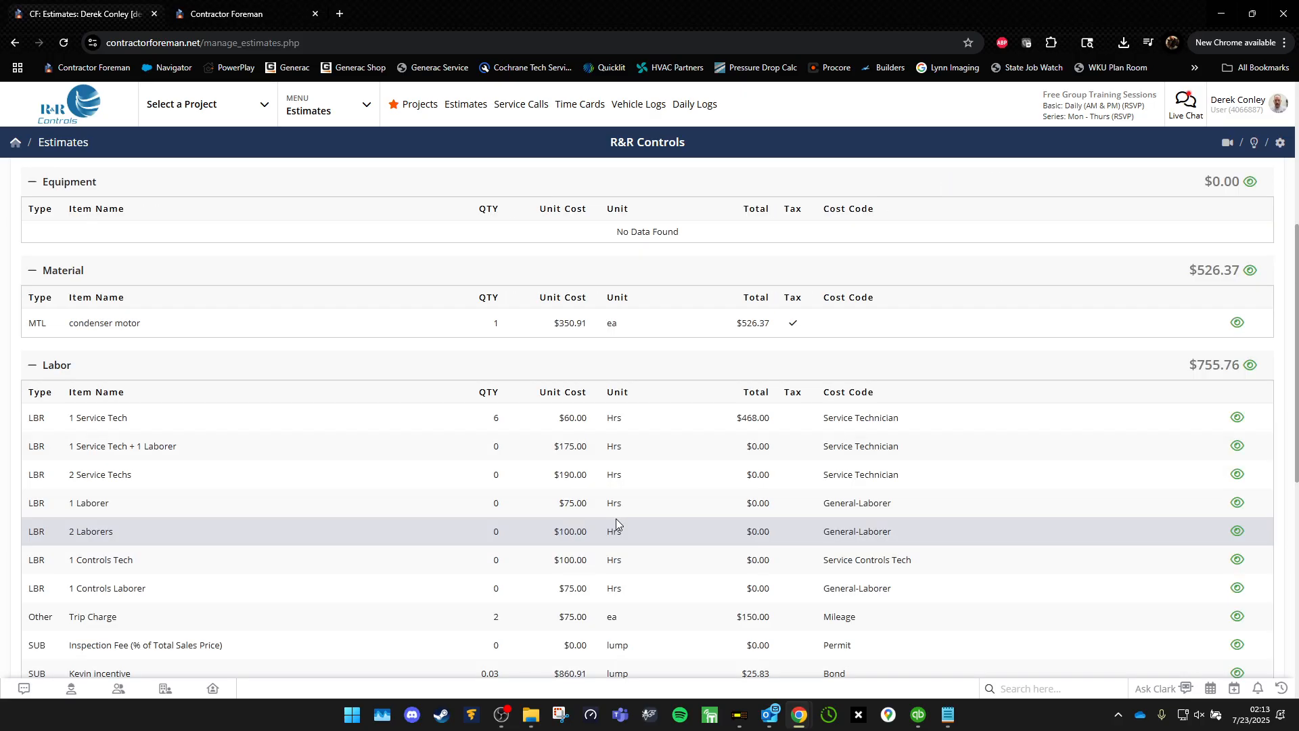
left_click(33, 368)
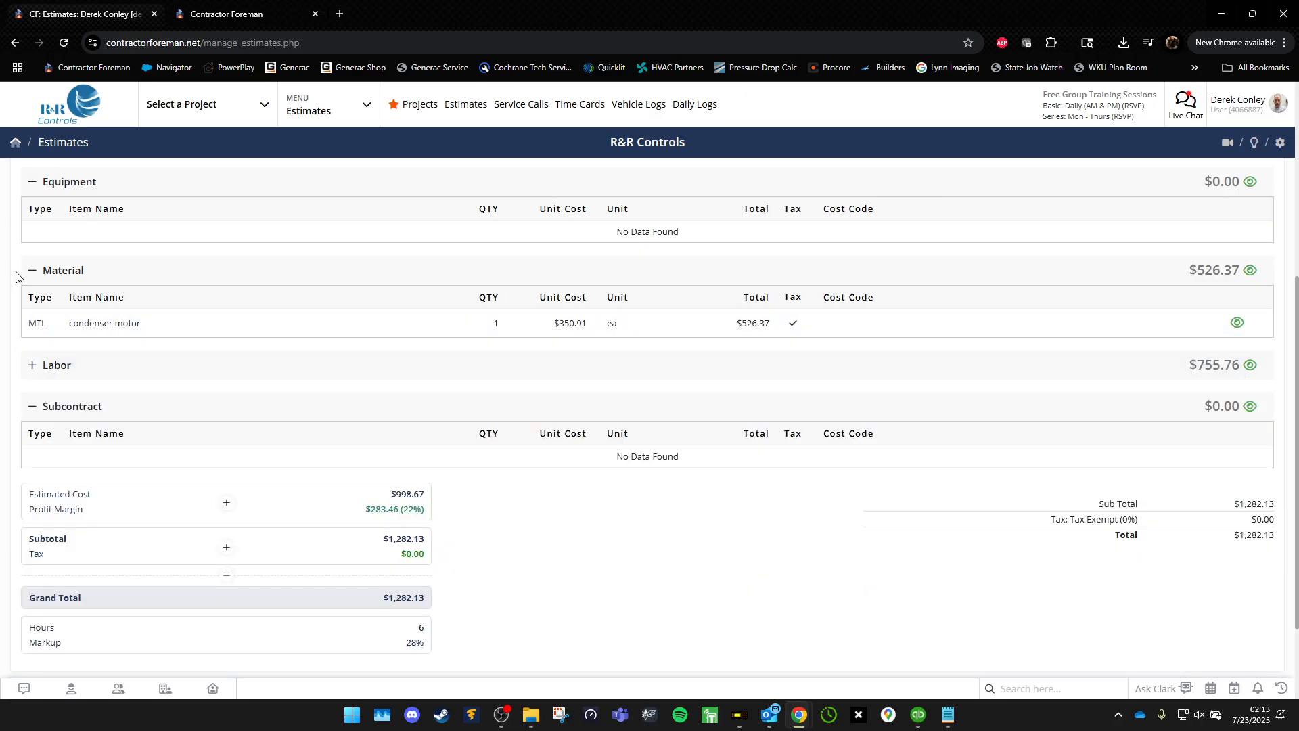
left_click(32, 270)
left_click(32, 182)
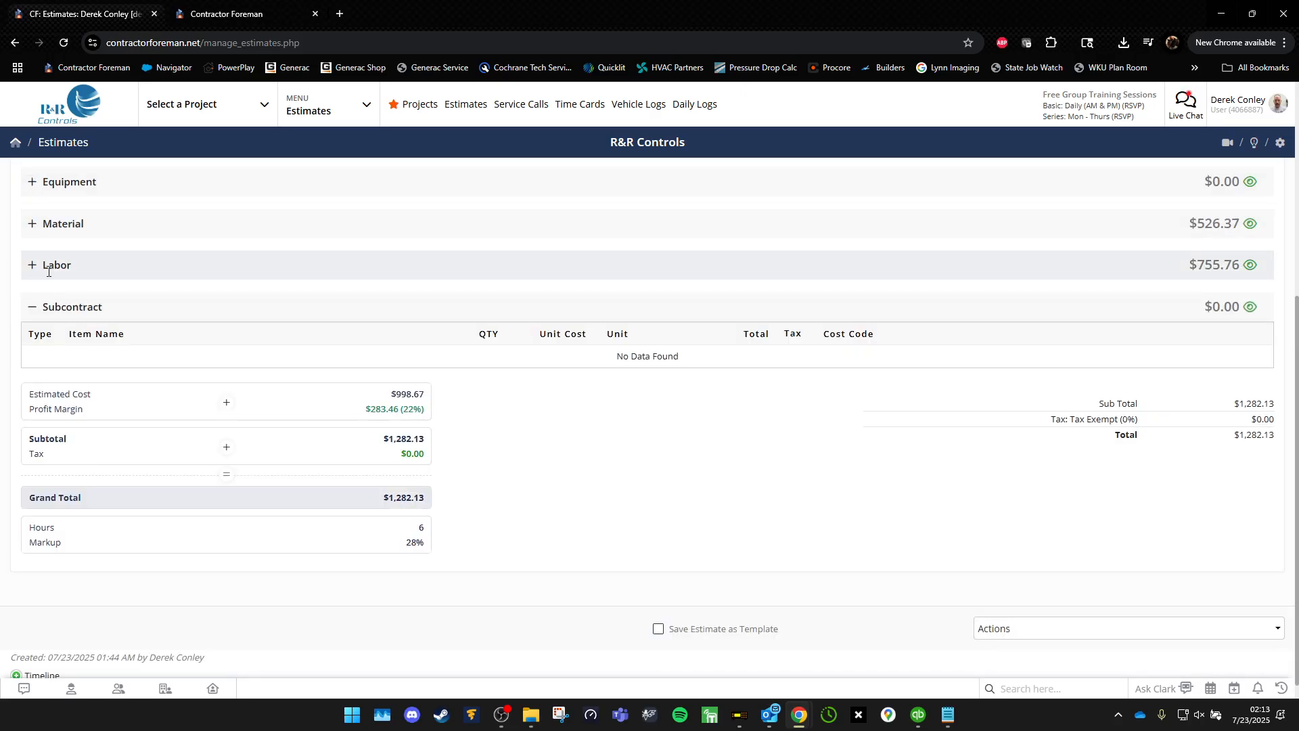
left_click(32, 304)
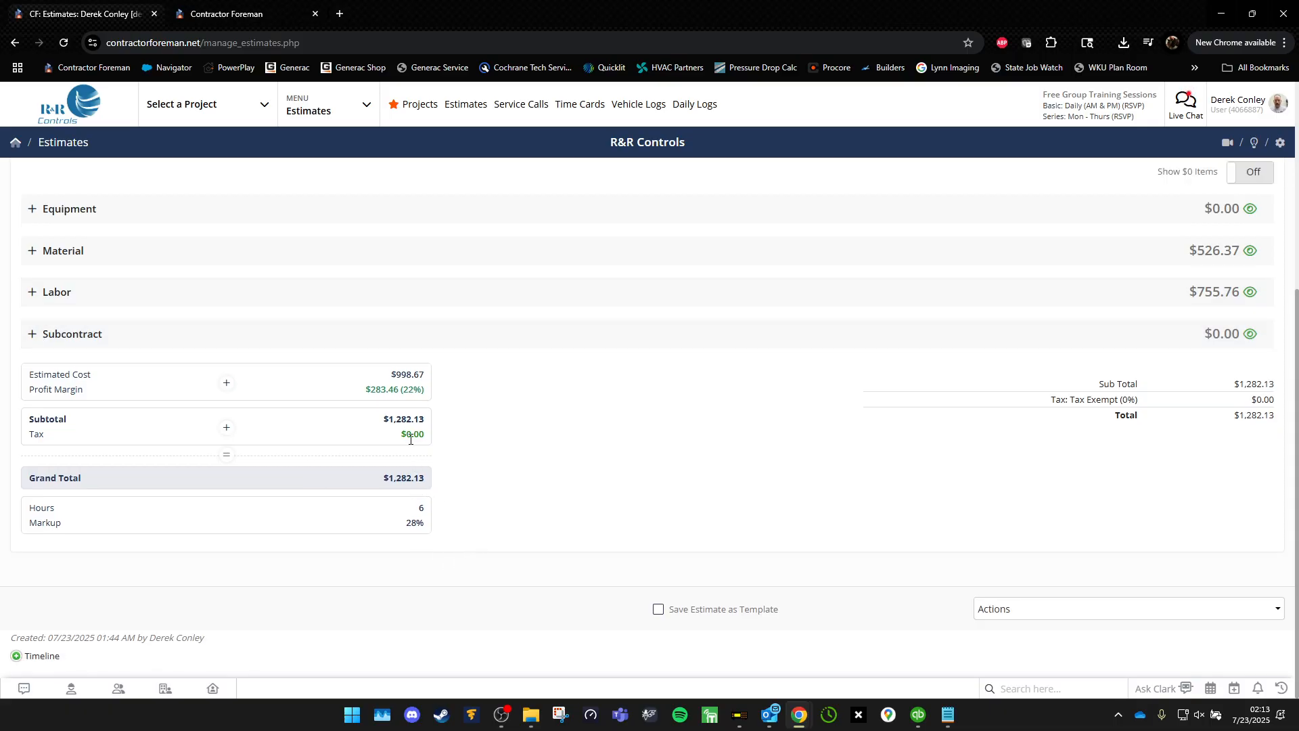
scroll(600, 449, "up", 5)
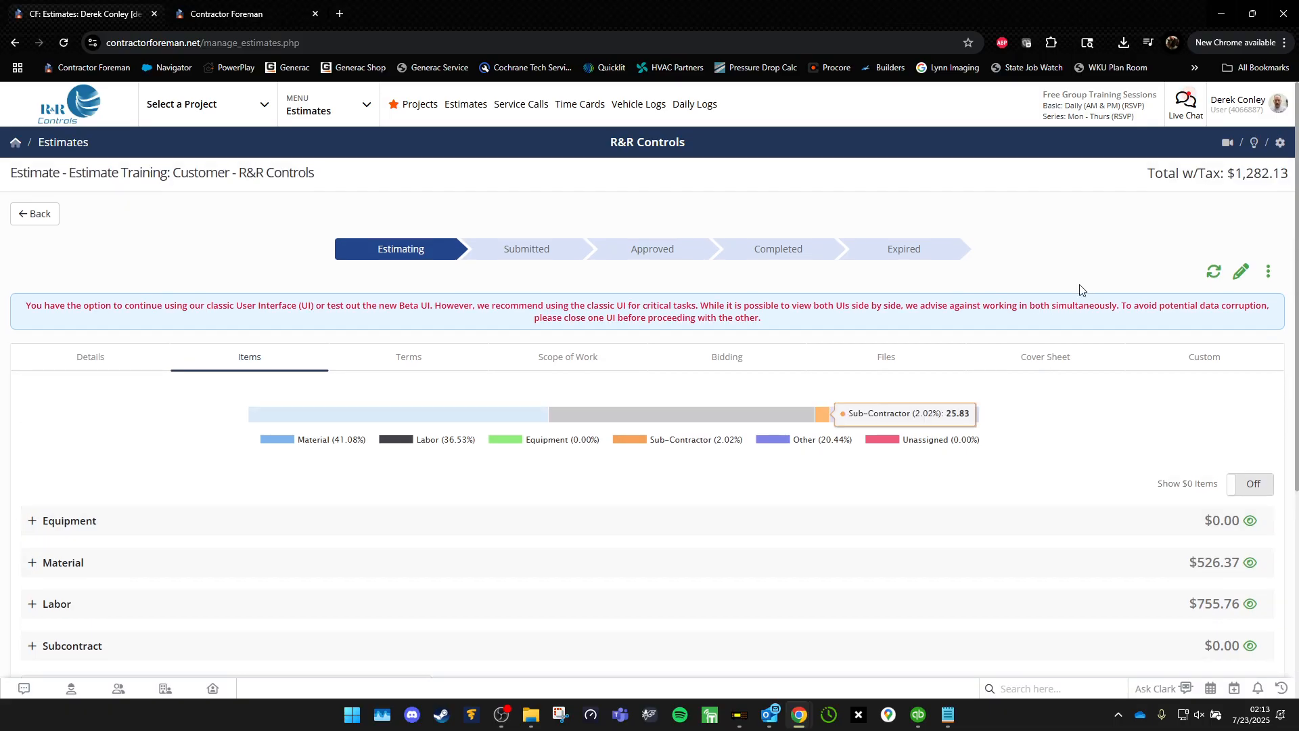
In edit mode, delete the Equipment, Material and Labor sections from the estimate.
left_click(1240, 274)
scroll(1113, 368, "down", 3)
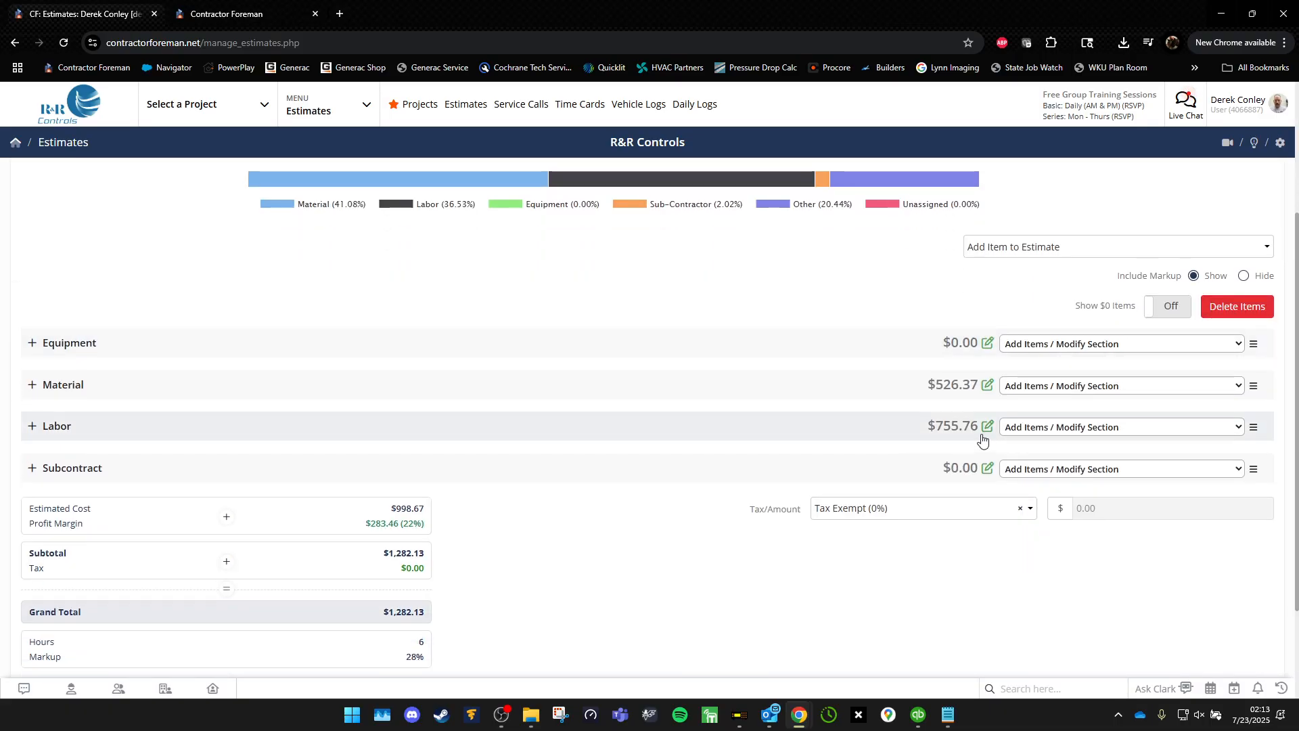
left_click(1090, 345)
left_click(1078, 462)
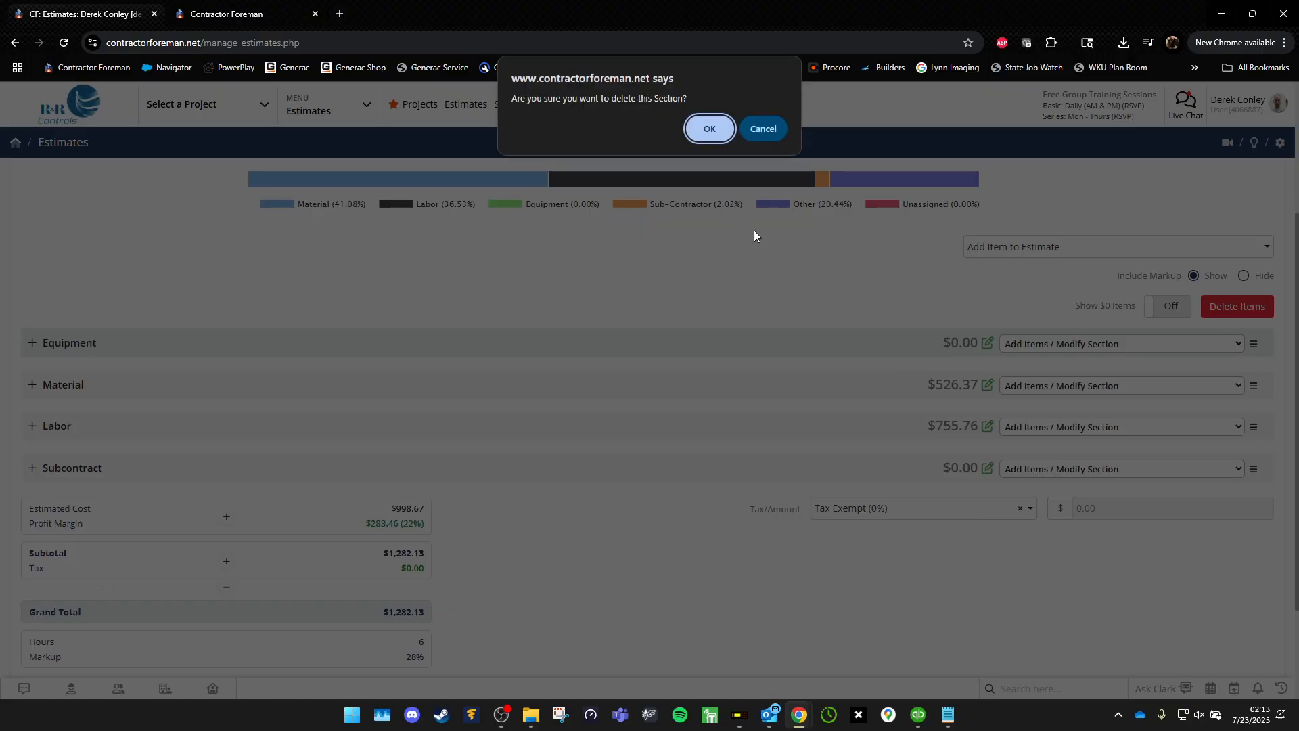
left_click(707, 129)
left_click(1120, 344)
left_click(1078, 471)
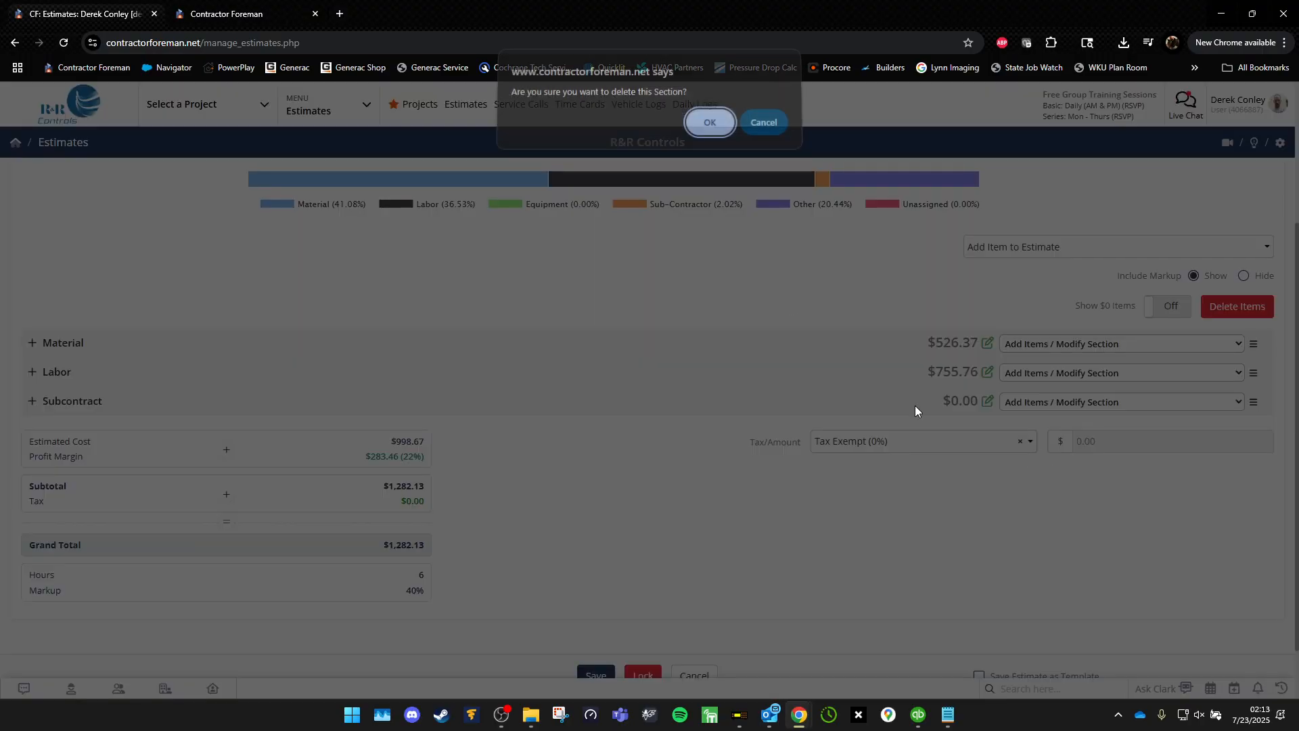
left_click(709, 122)
left_click(1091, 344)
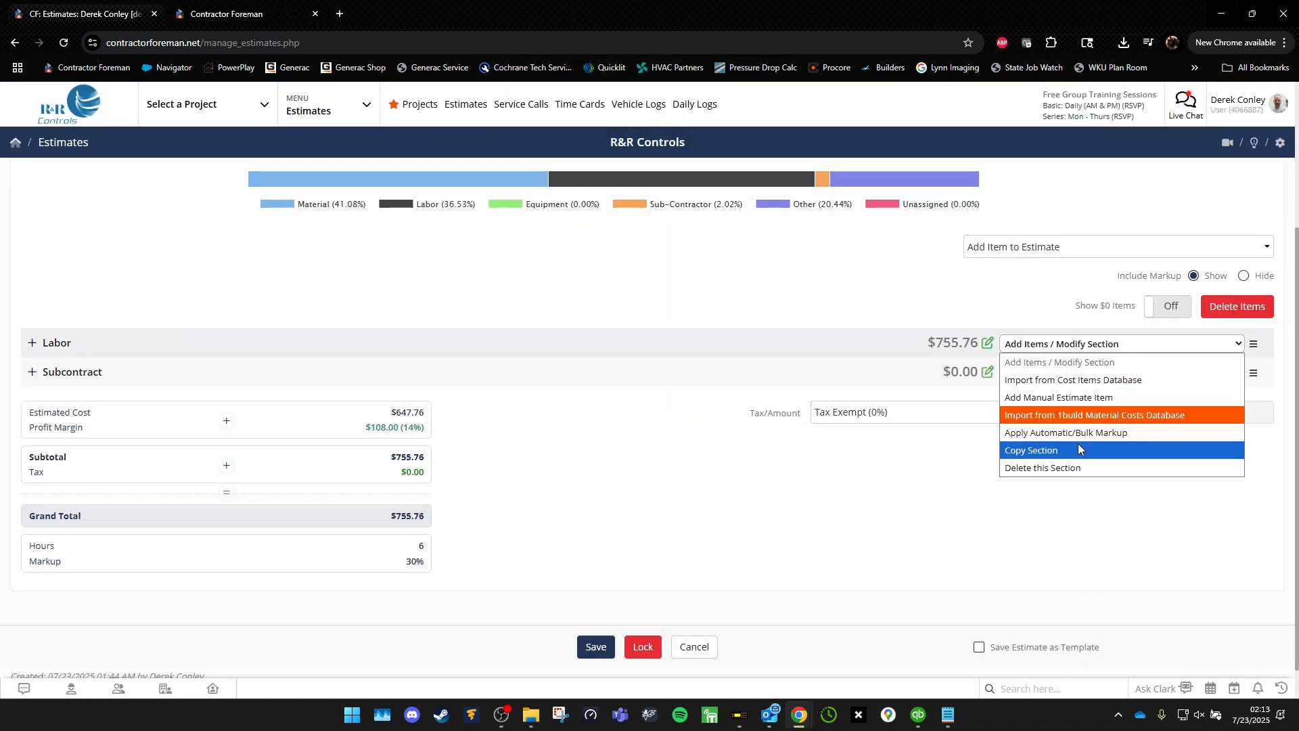
left_click(1079, 468)
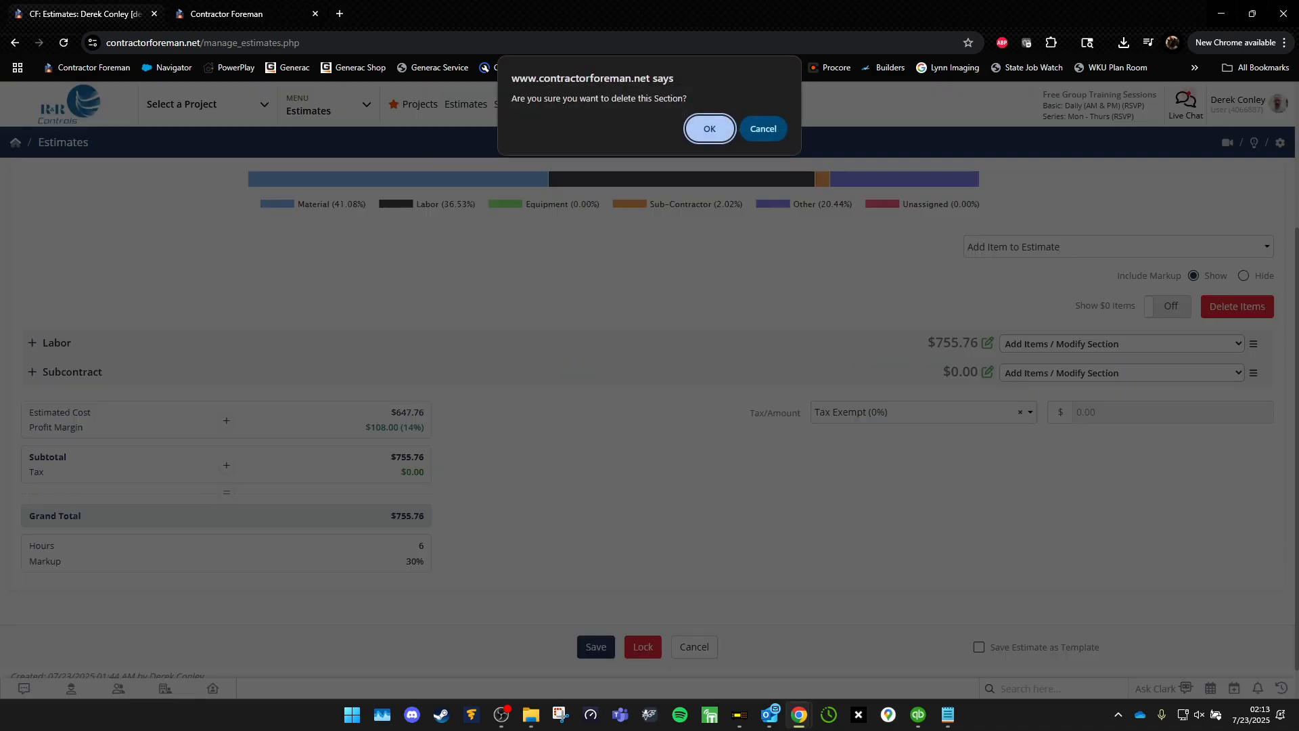
left_click(715, 139)
Import estimate items from BigEstimate.csv in Downloads and accept the import warning.
left_click(1116, 248)
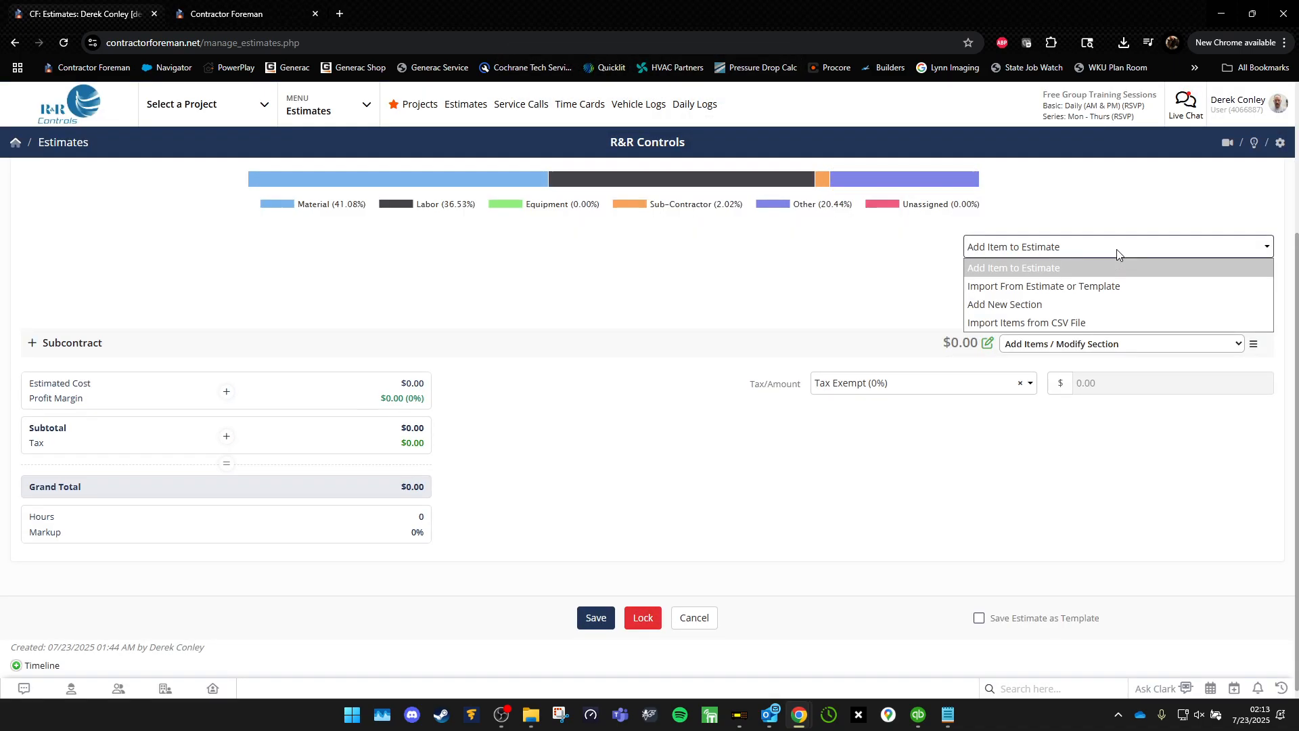
left_click(1070, 322)
left_click(95, 444)
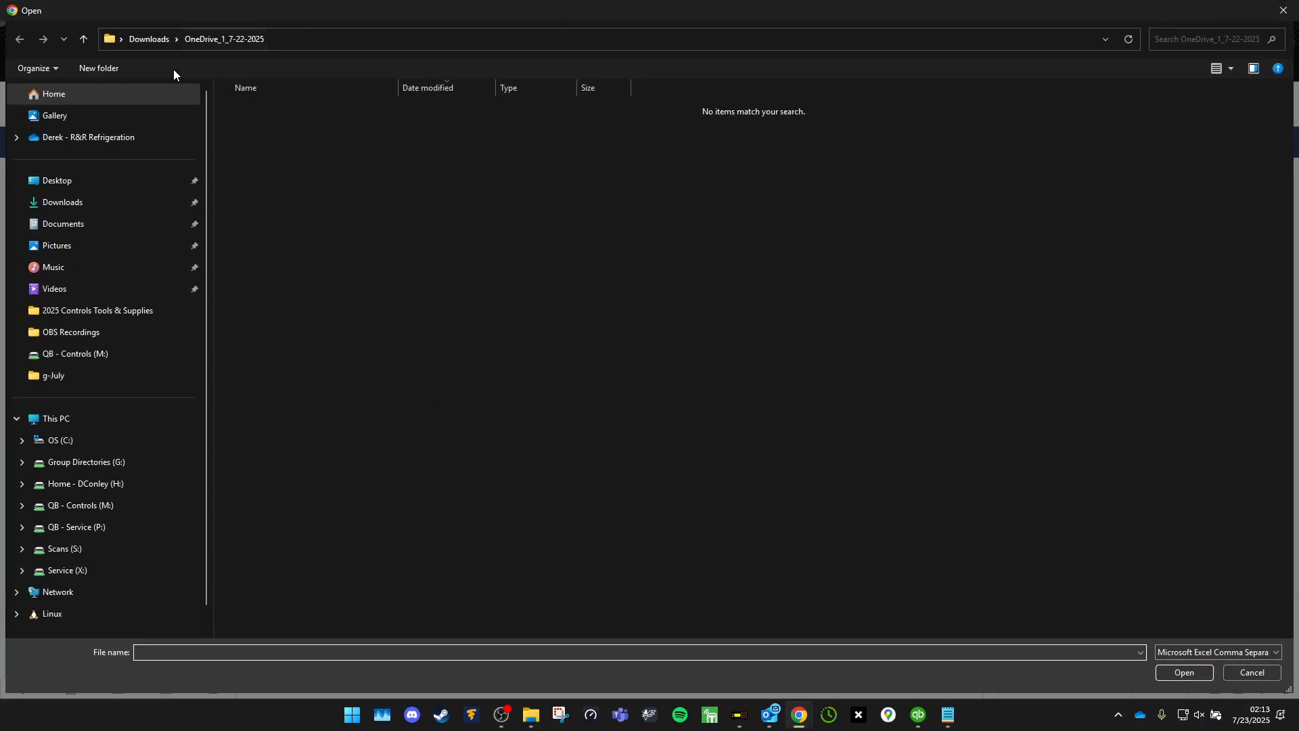
left_click(81, 203)
double_click(265, 180)
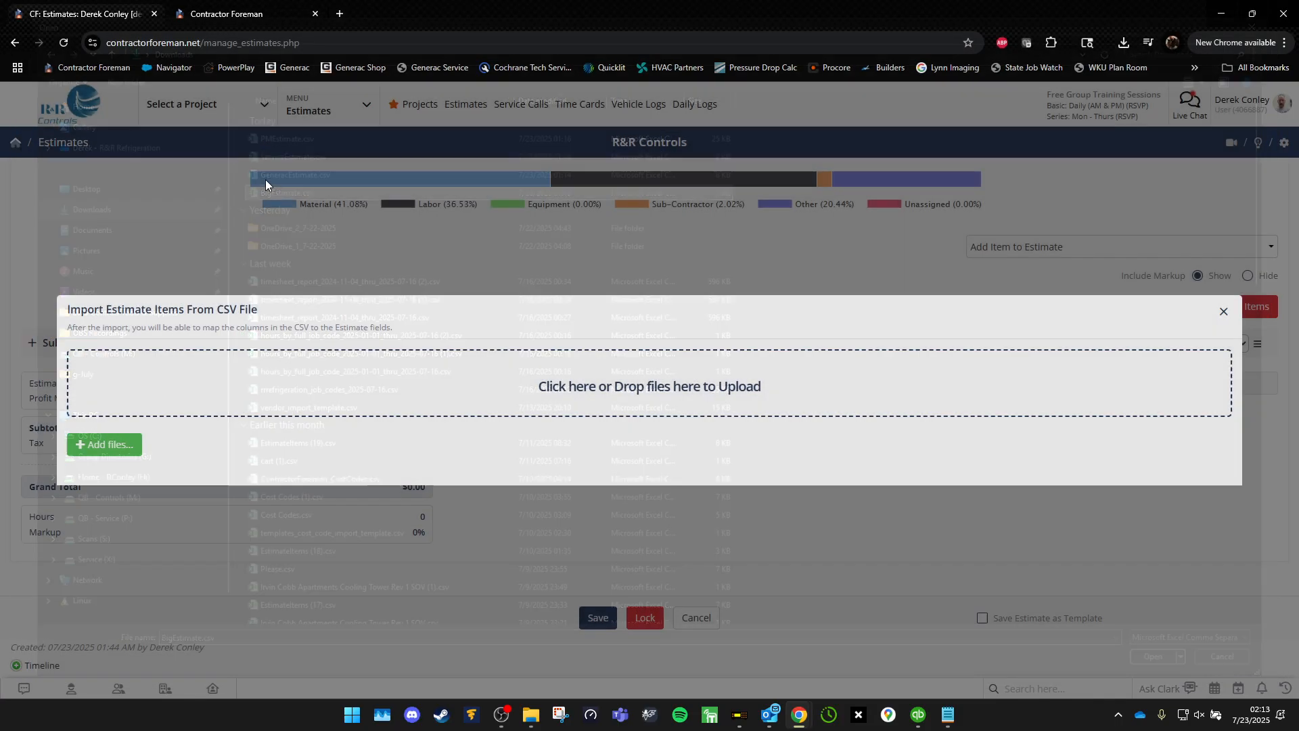
left_click(617, 639)
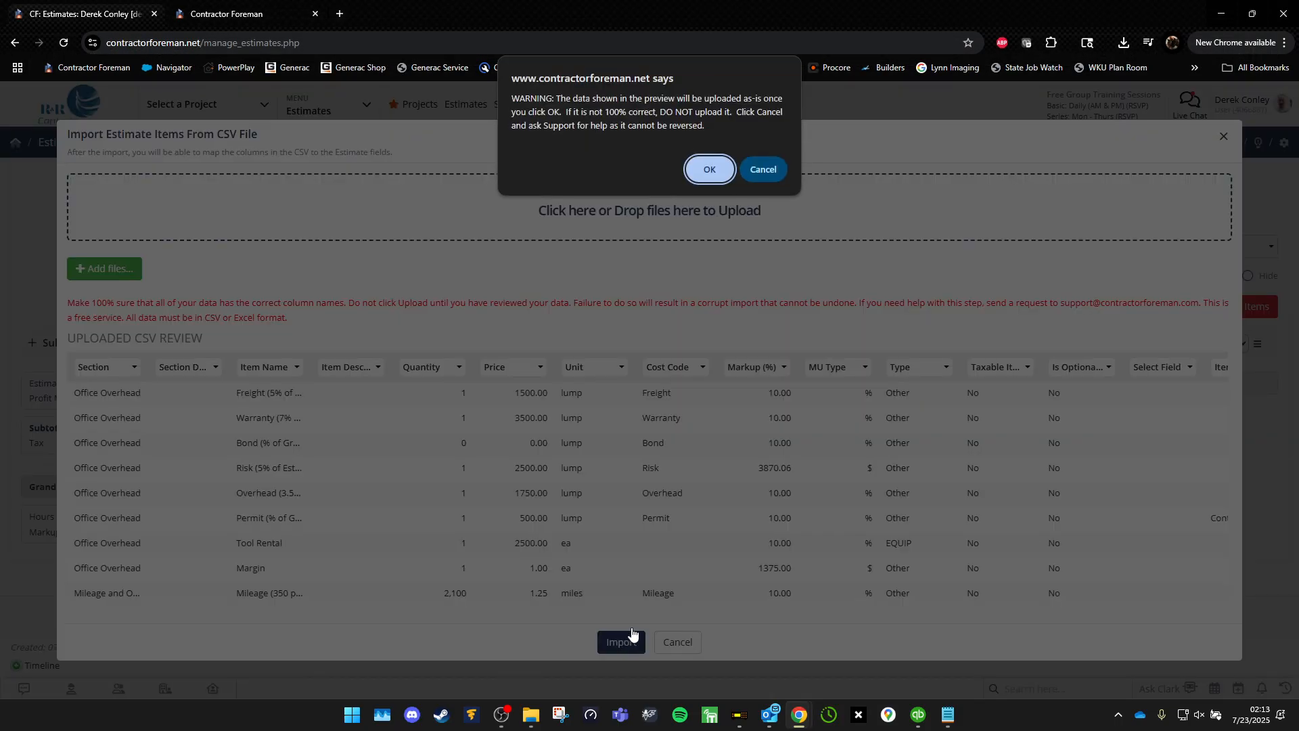
left_click(723, 175)
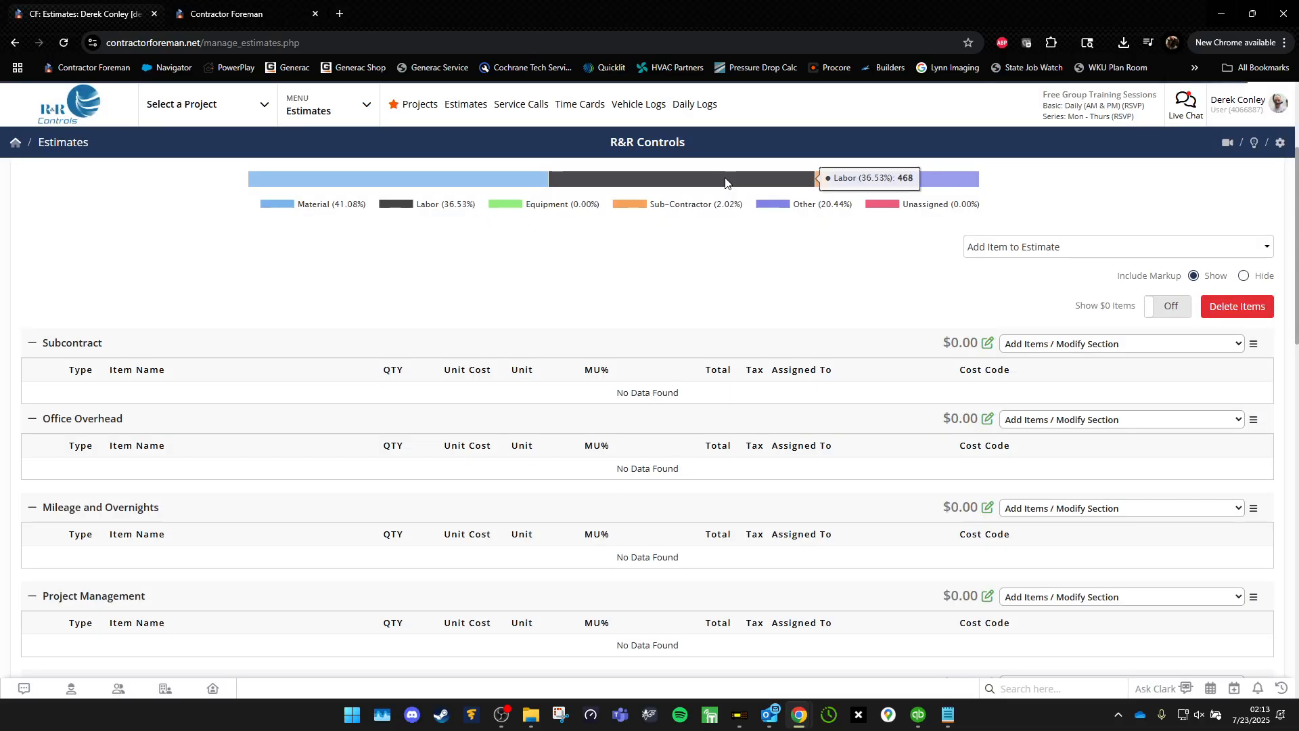
Delete the Subcontract section and lock the estimate.
left_click(1071, 350)
left_click(1049, 467)
left_click(710, 131)
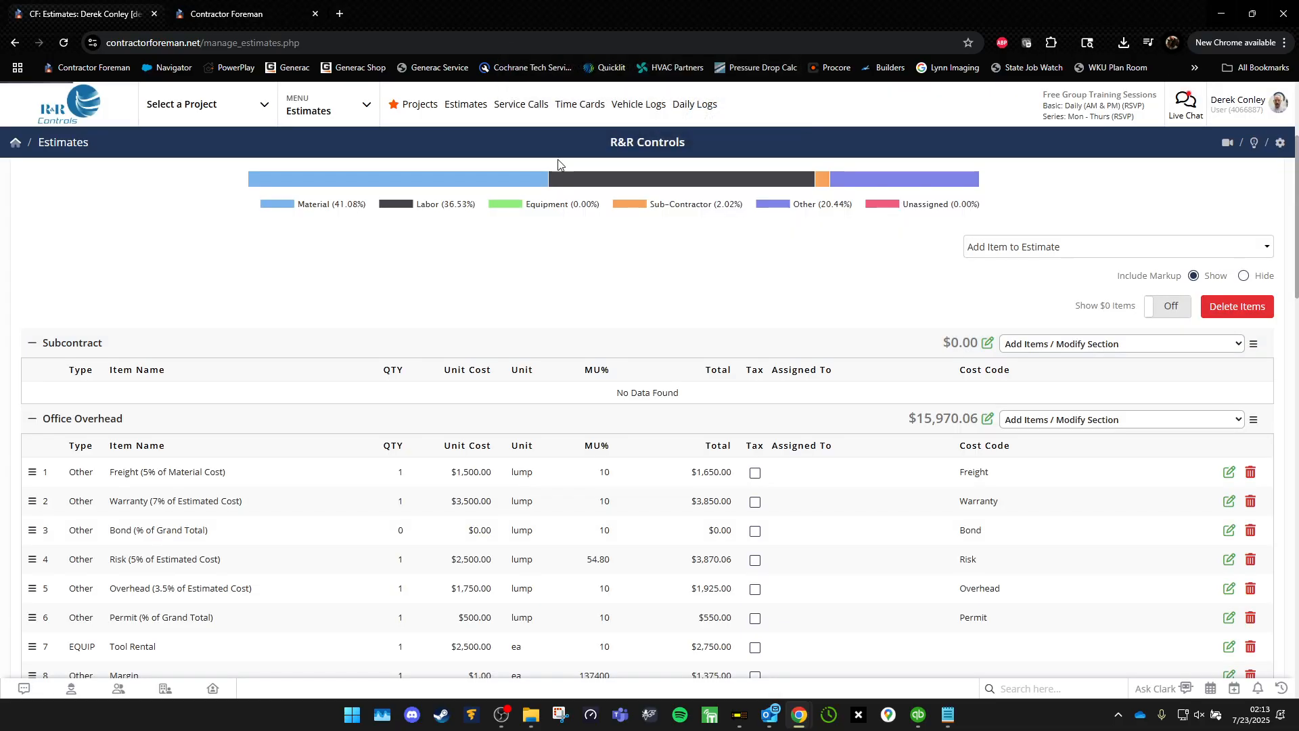
left_click(1238, 244)
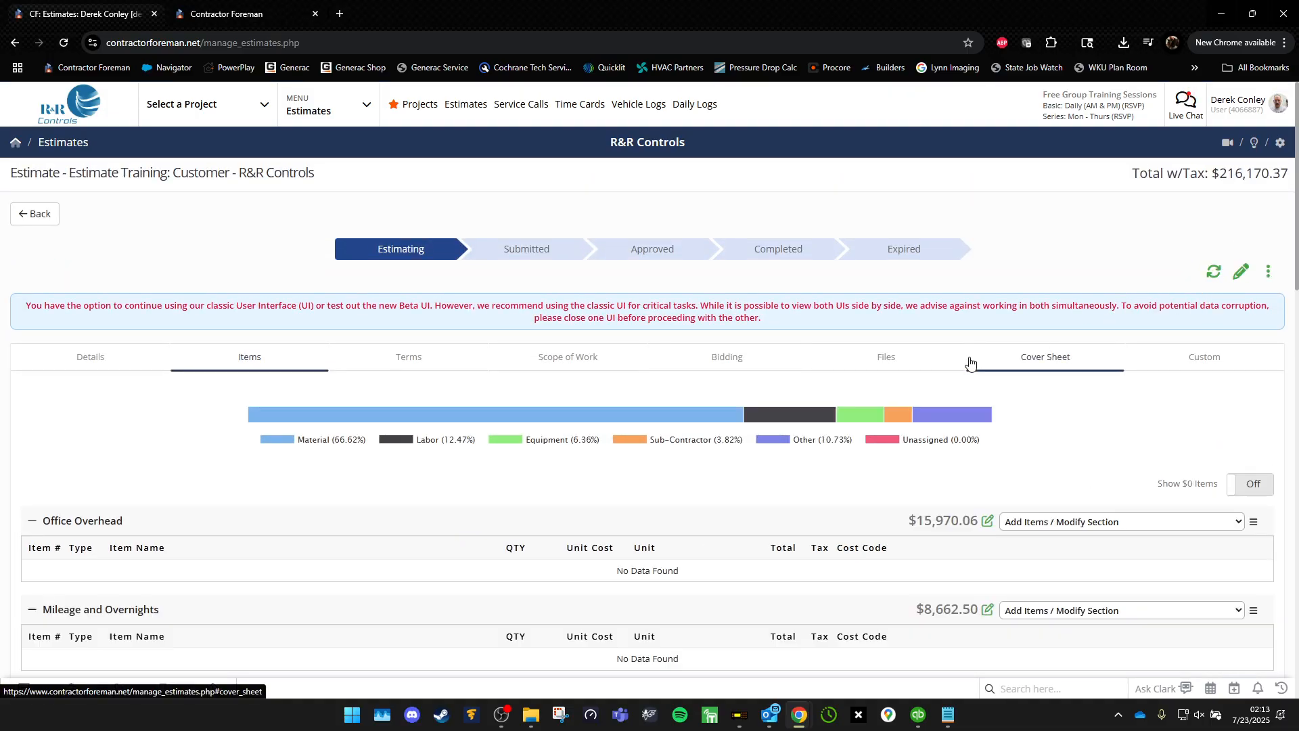
Collapse the Office Overhead, Mileage and Overnights, Project Management and Mechanical Cooling Tower - Demo sections.
left_click(32, 520)
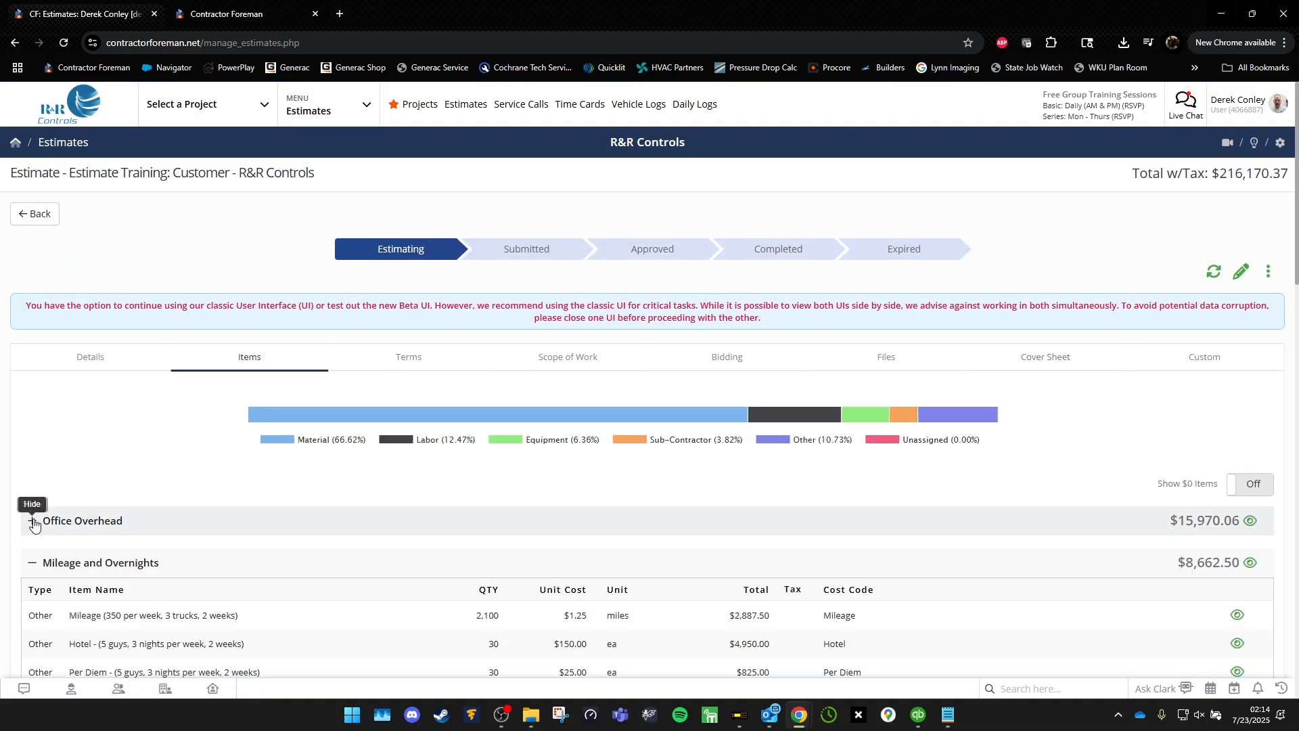
left_click(33, 564)
left_click(32, 601)
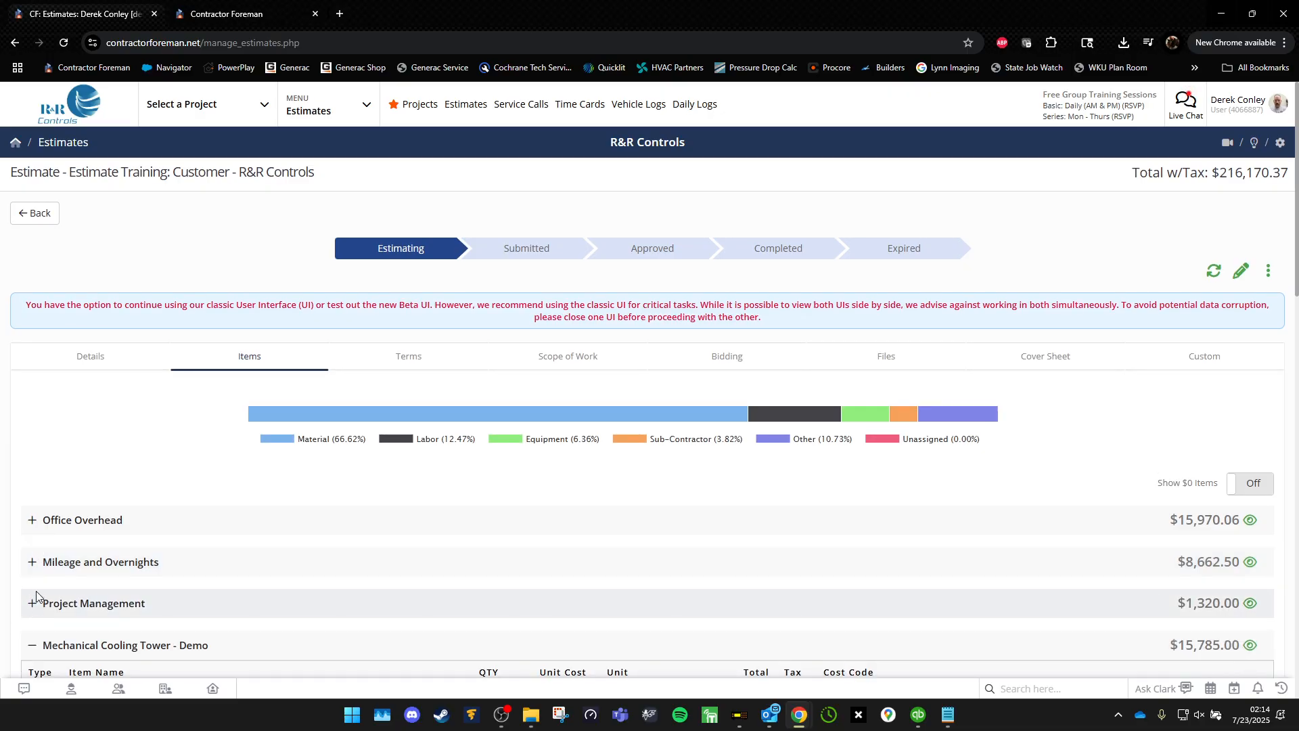
scroll(36, 596, "down", 3)
left_click(32, 441)
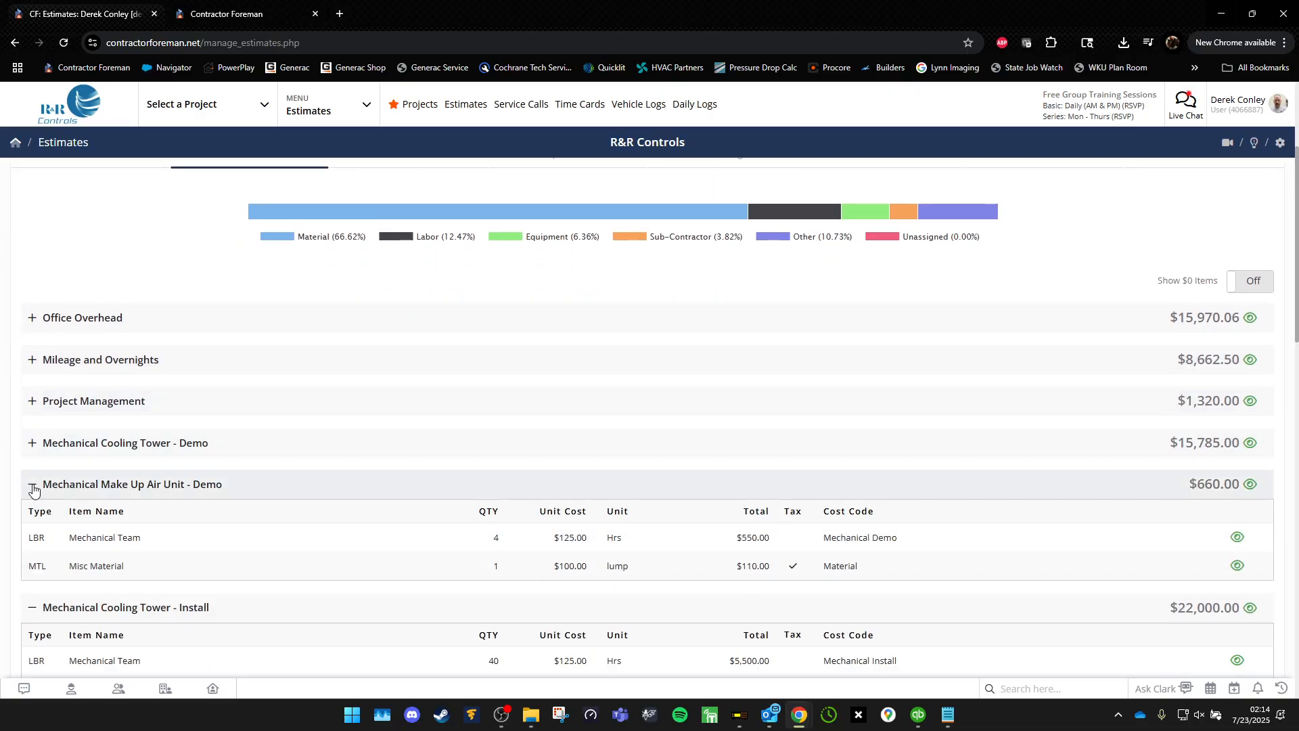
left_click(32, 484)
left_click(32, 526)
left_click(32, 568)
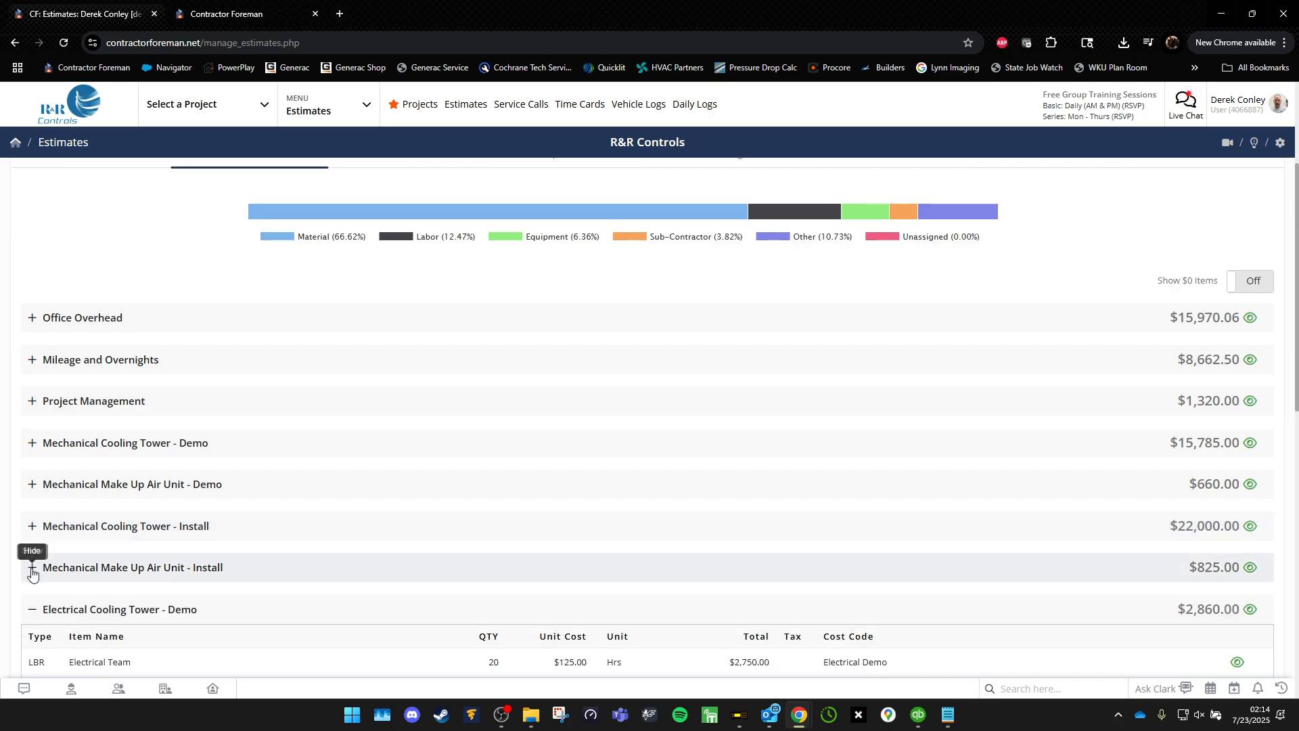
left_click(32, 609)
scroll(35, 541, "down", 2)
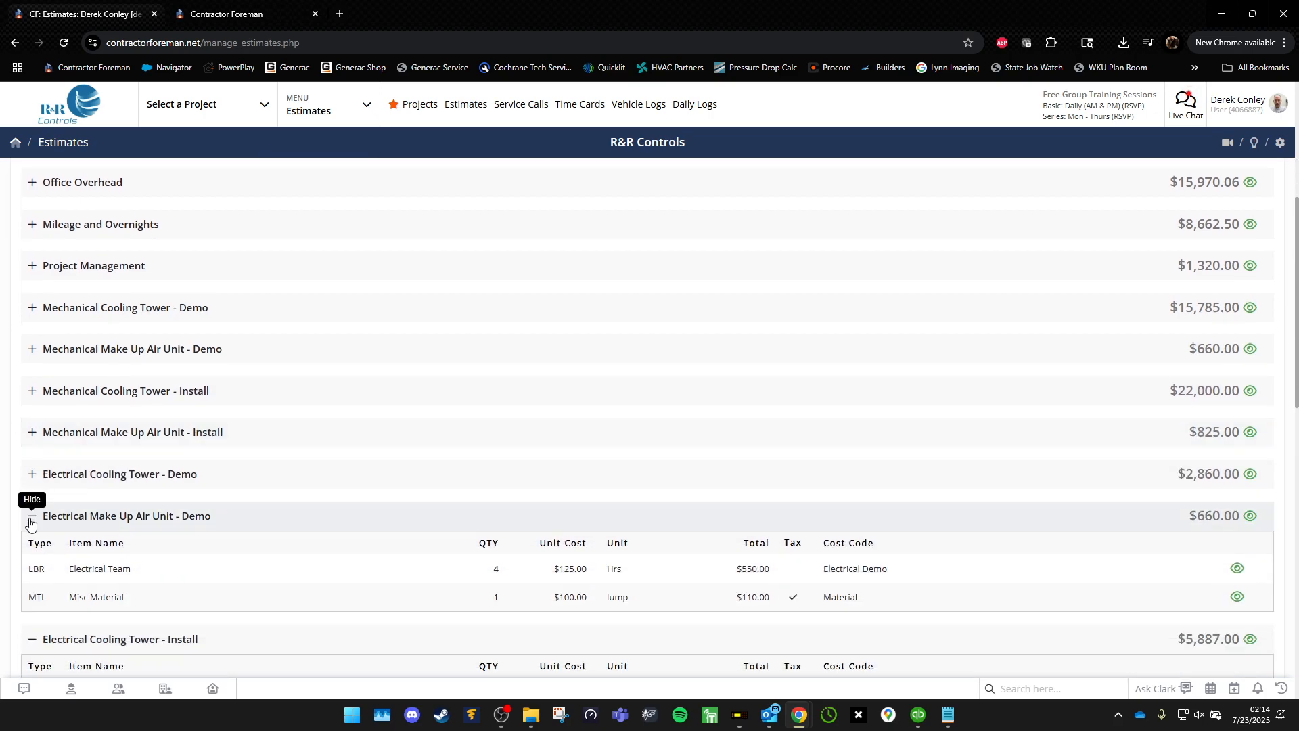
left_click(31, 520)
left_click(33, 557)
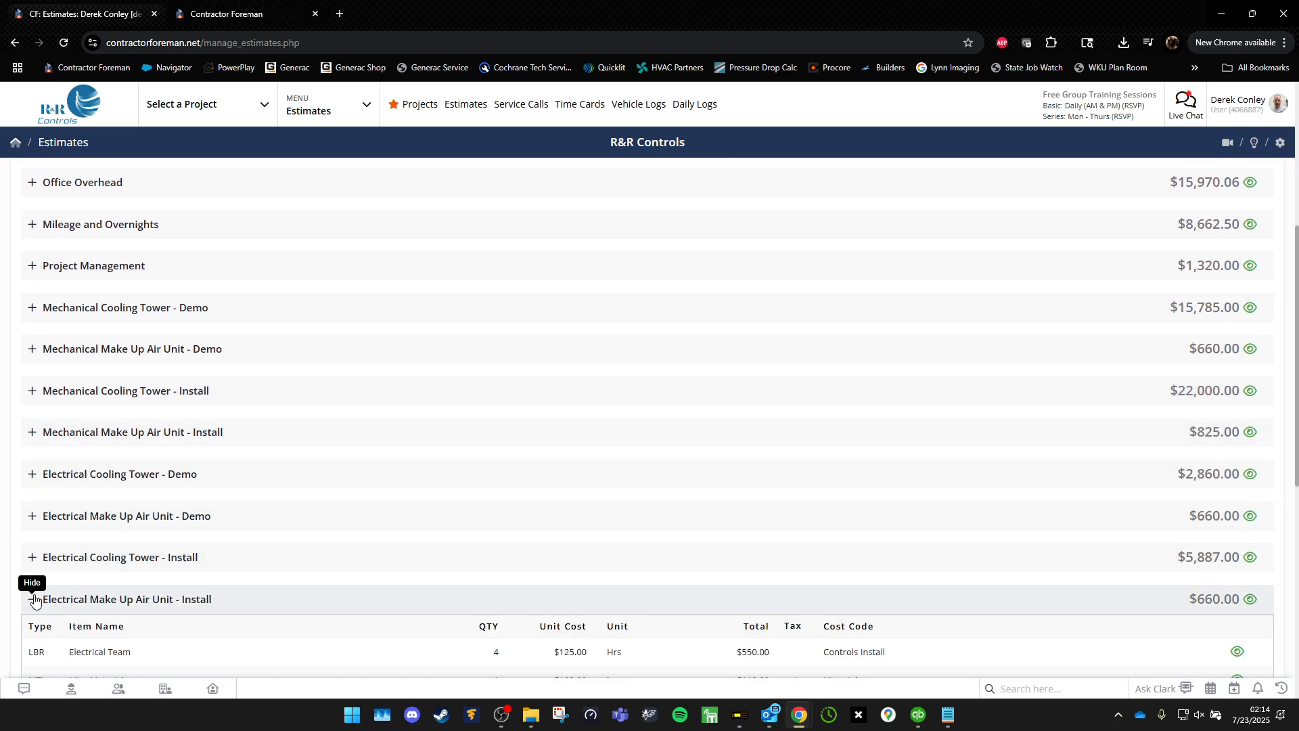
left_click(32, 599)
scroll(32, 541, "down", 2)
left_click(32, 505)
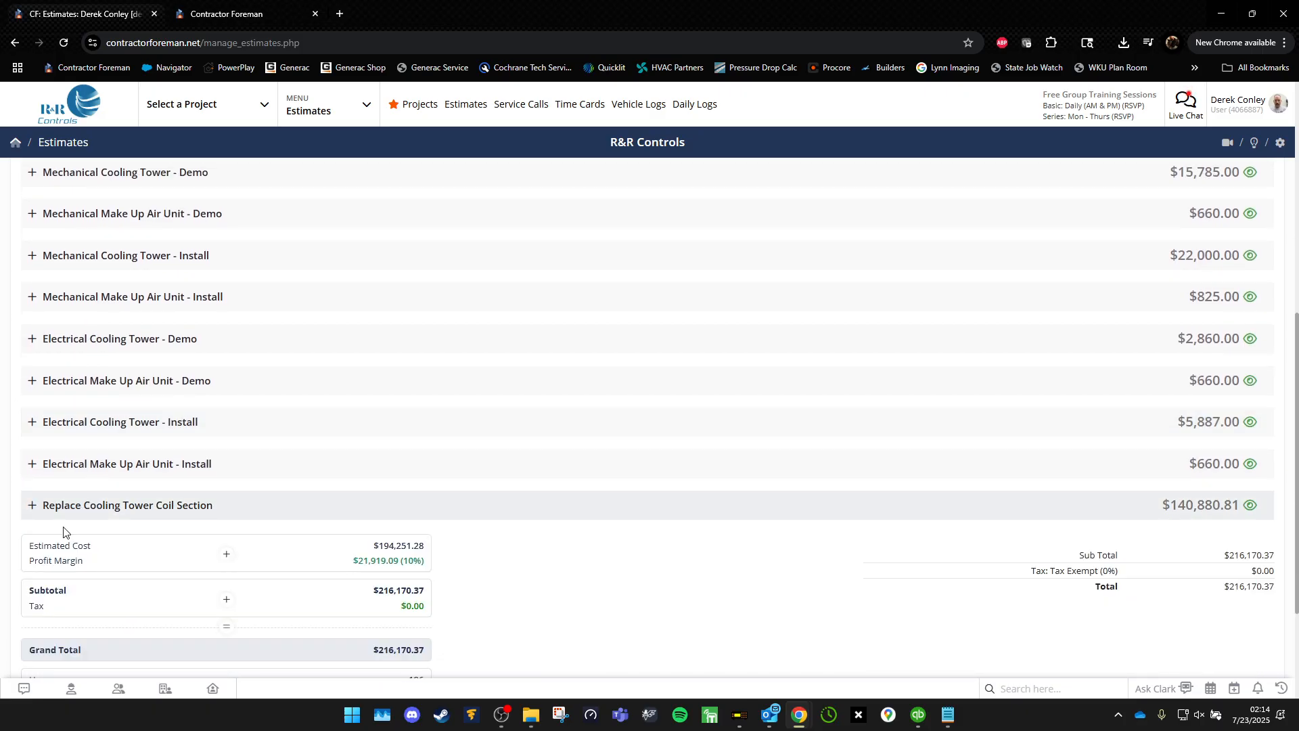
scroll(363, 445, "up", 4)
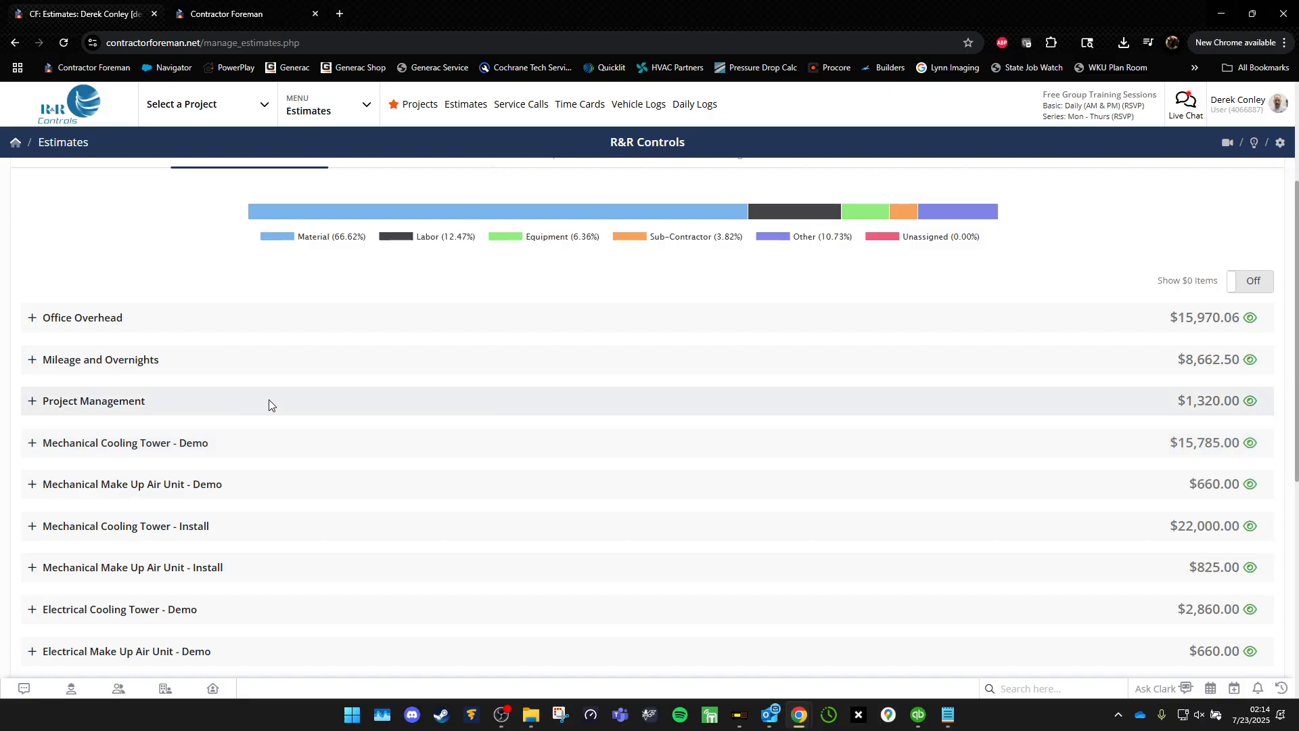
scroll(176, 313, "down", 3)
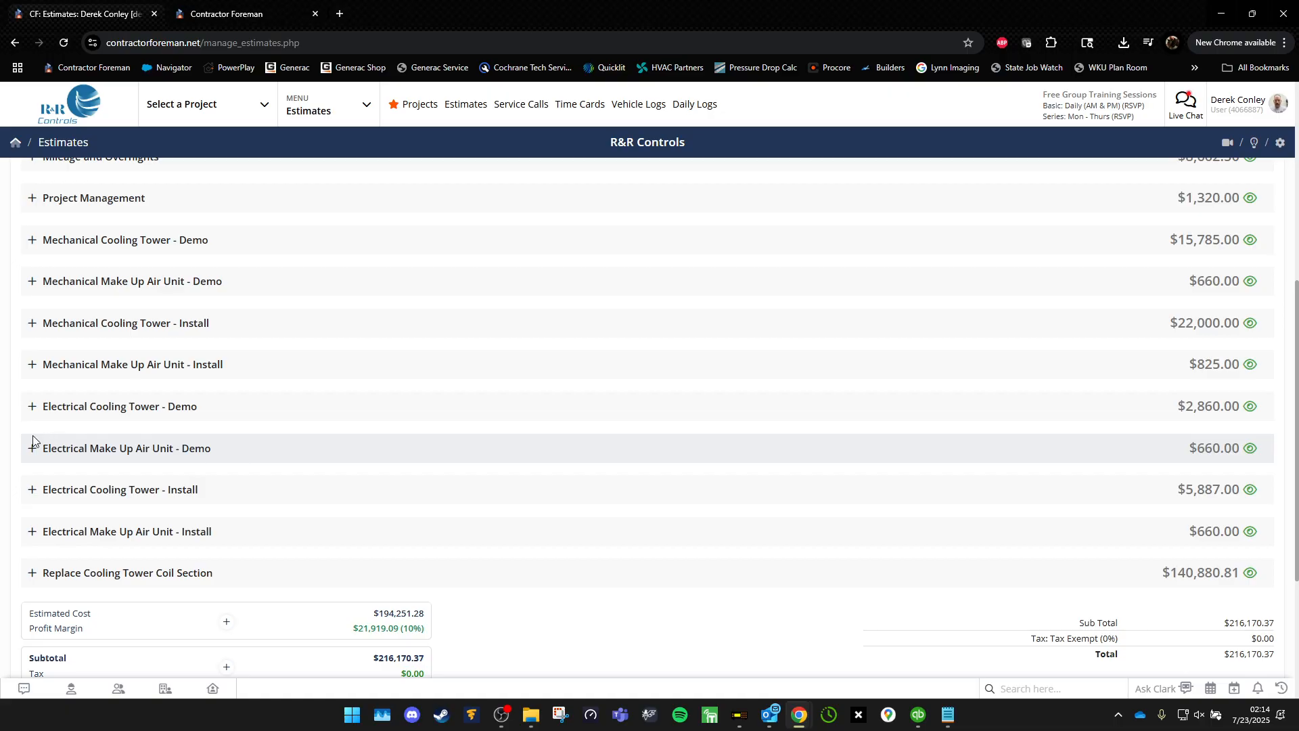
left_click(32, 490)
scroll(44, 491, "down", 2)
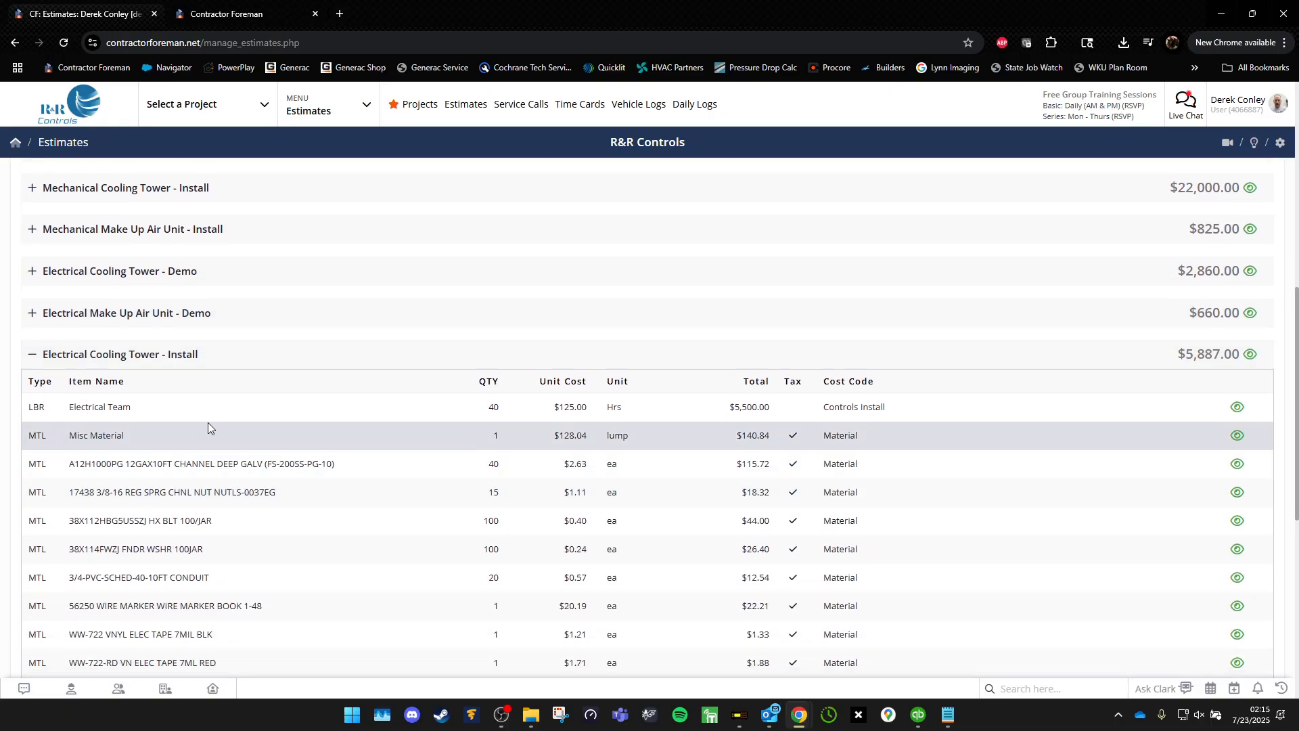
scroll(304, 385, "down", 5)
scroll(298, 411, "up", 5)
left_click(32, 289)
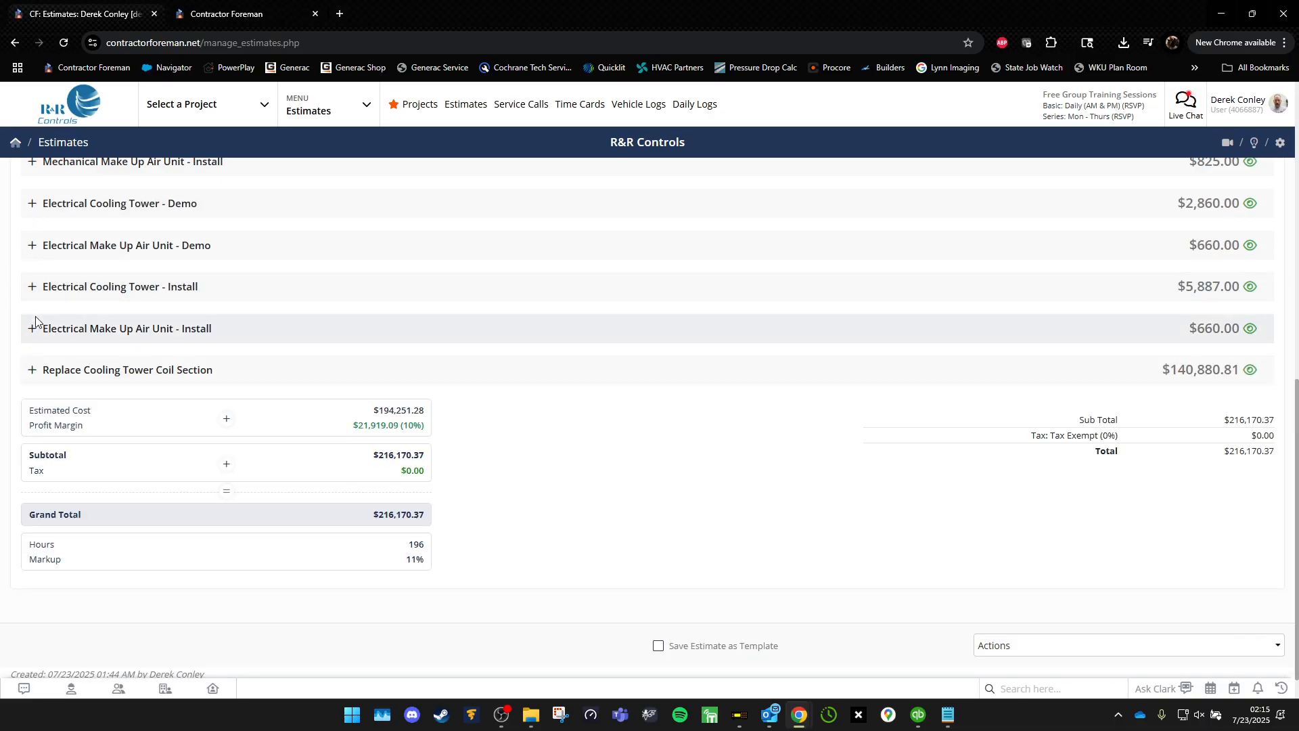
left_click(31, 328)
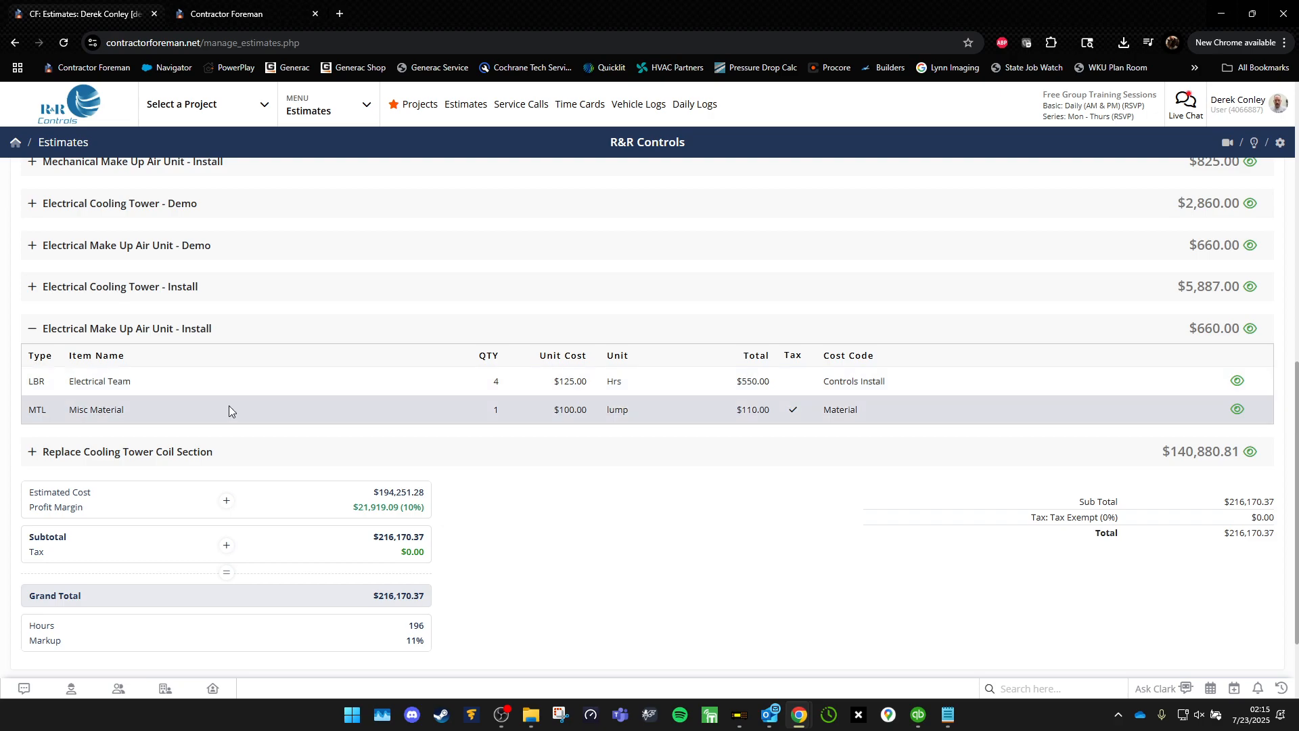
left_click(33, 333)
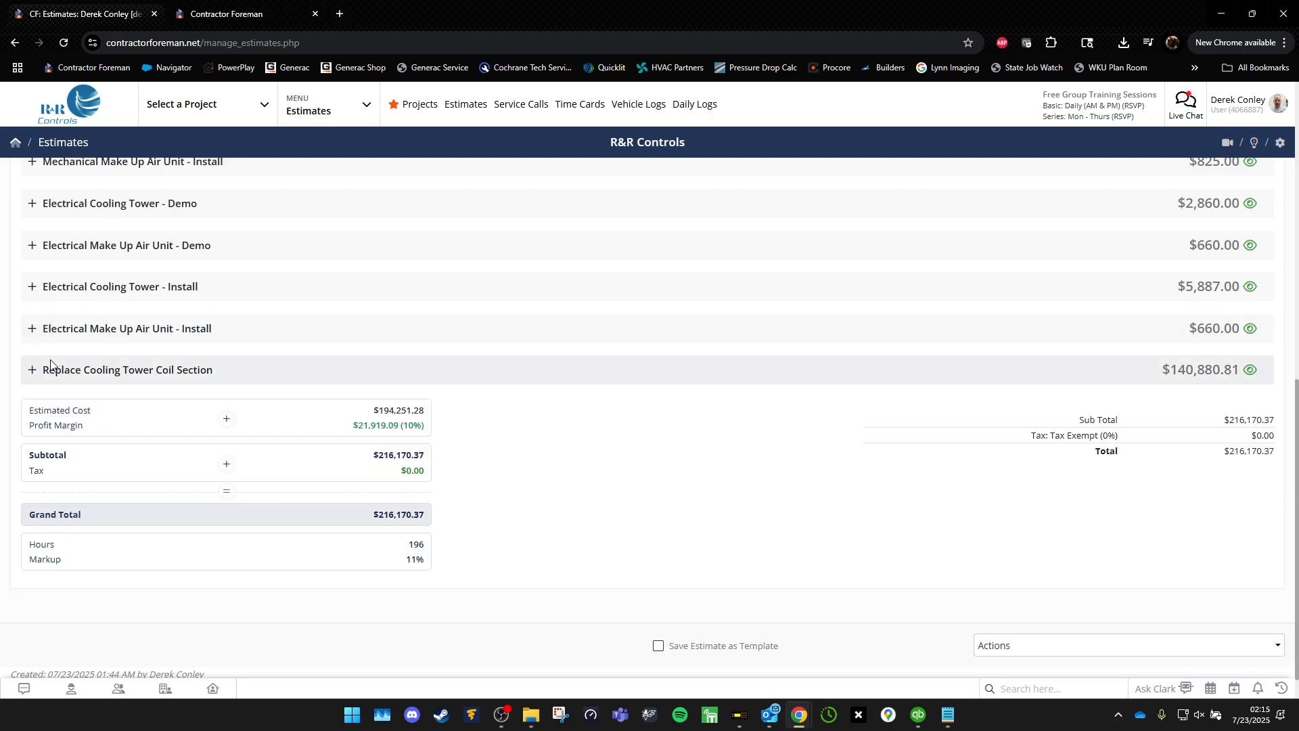
left_click(32, 370)
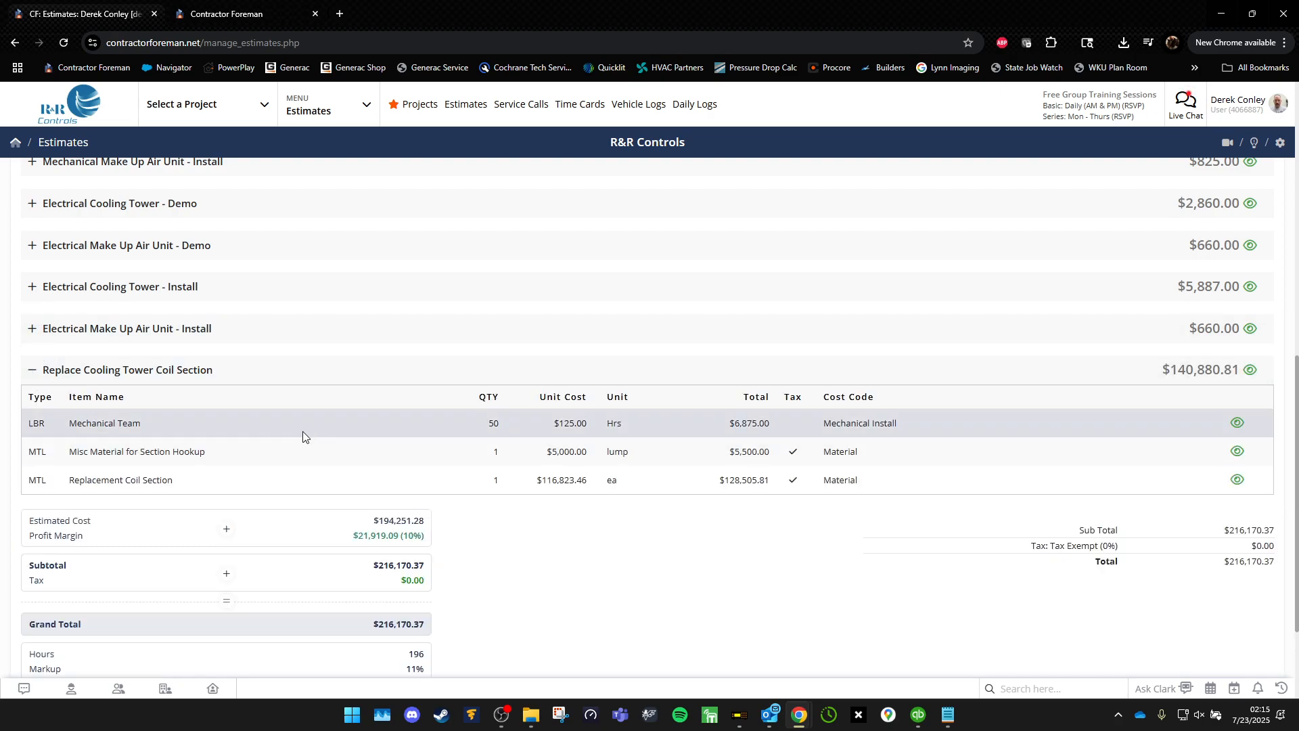
left_click(33, 370)
scroll(647, 528, "up", 5)
scroll(644, 531, "up", 3)
mouse_move(960, 425)
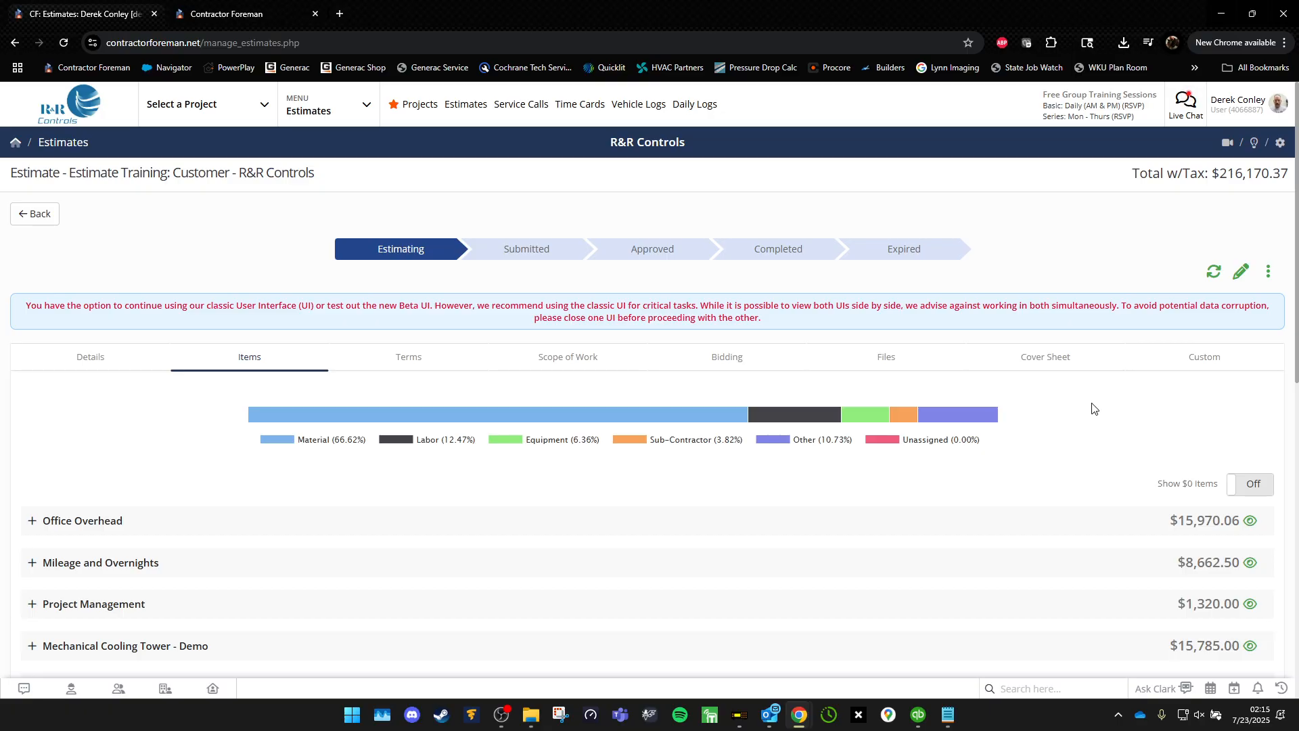
From the estimate's details, preview its PDF using the Generac proposal template.
left_click(89, 357)
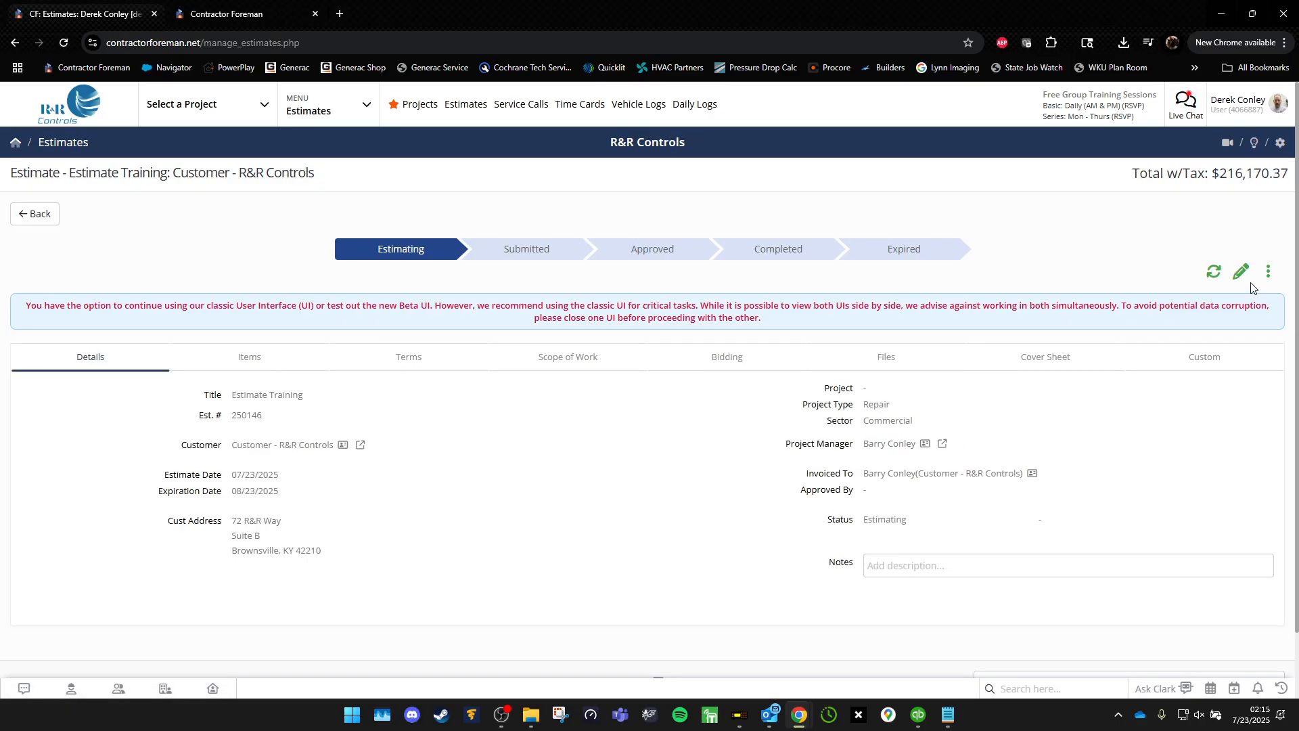
left_click(1268, 271)
left_click(1249, 310)
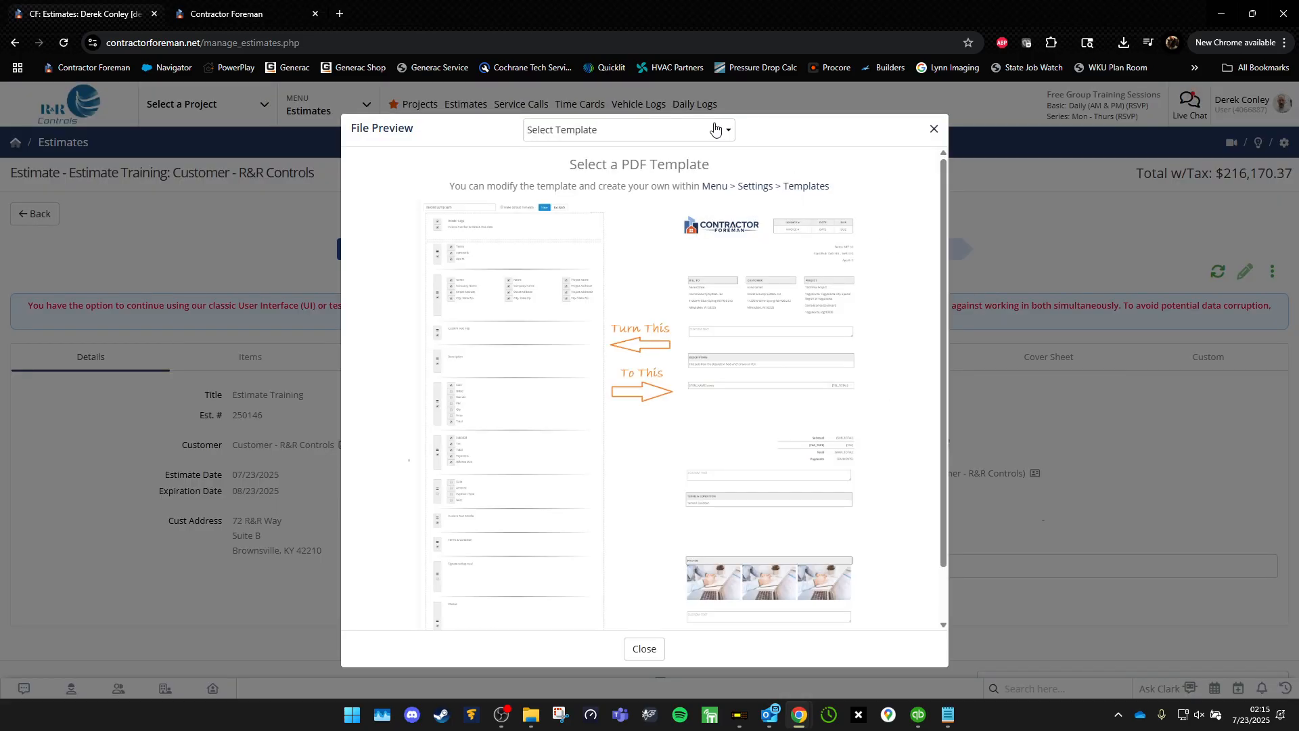
left_click(714, 129)
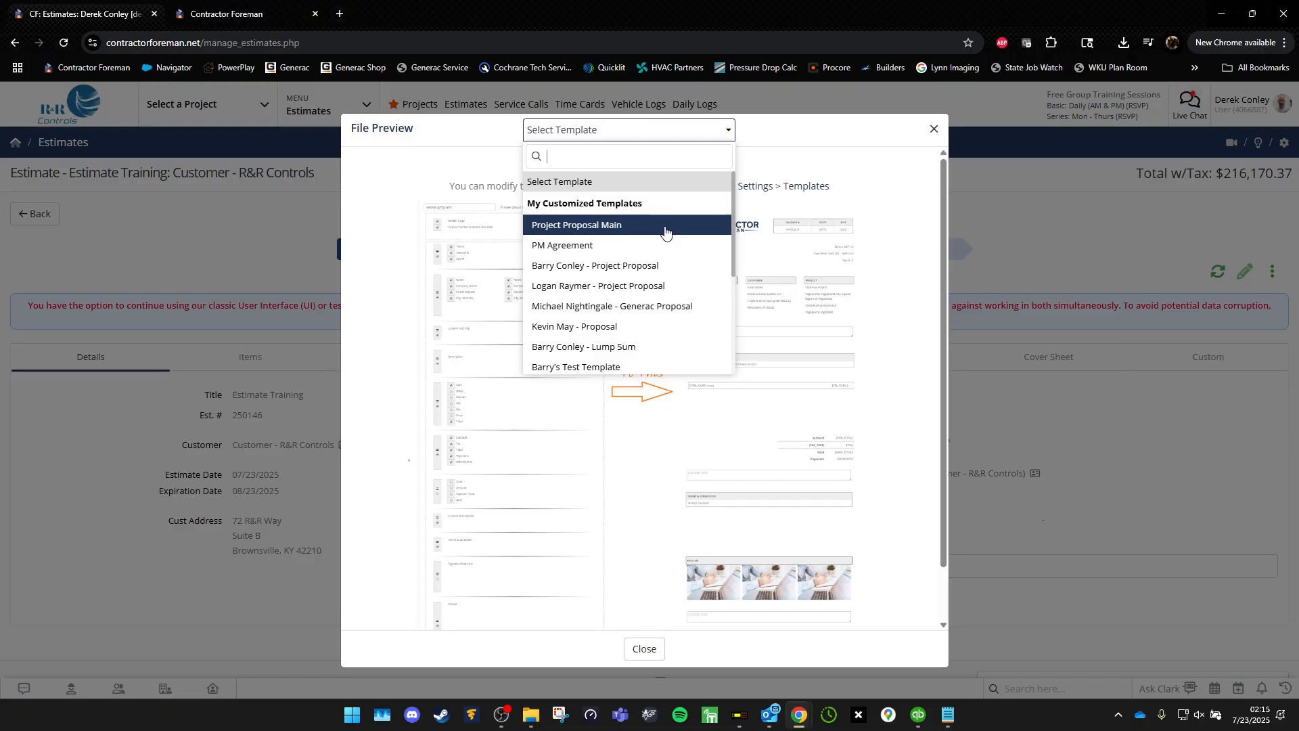
left_click(659, 307)
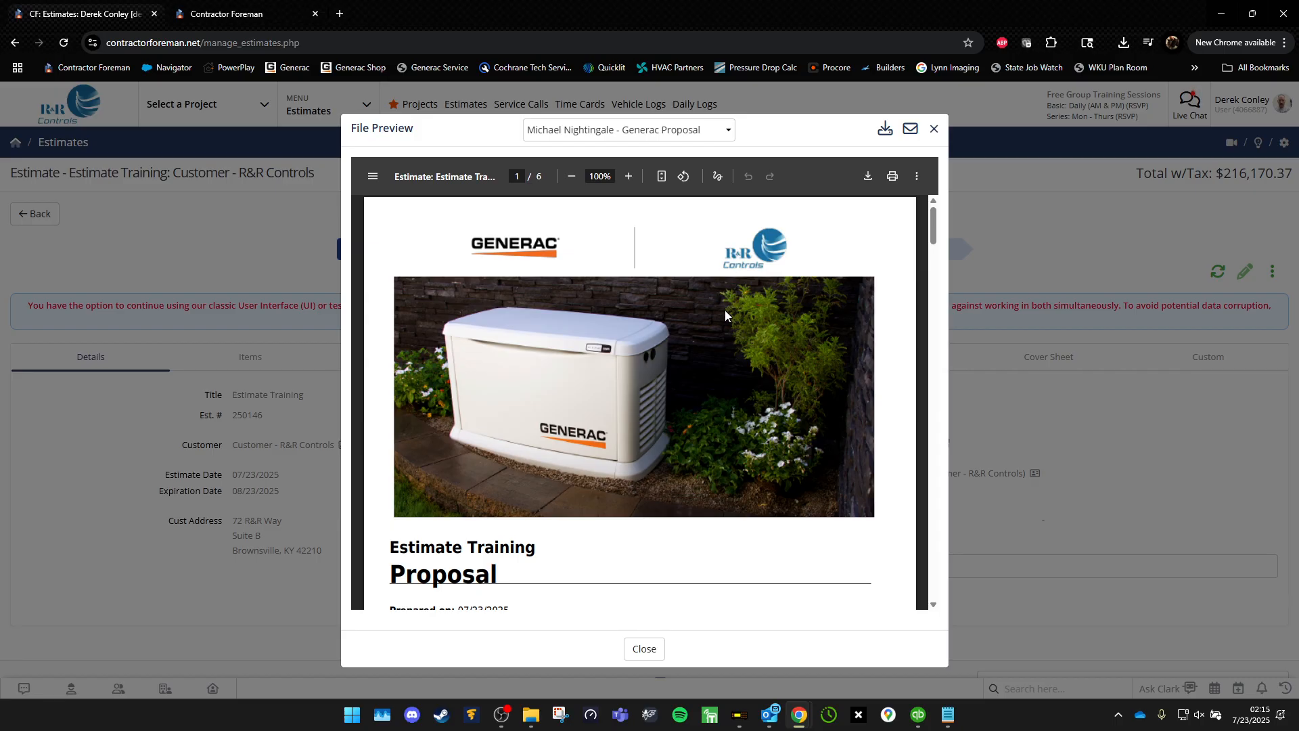
scroll(725, 310, "down", 15)
scroll(727, 318, "down", 15)
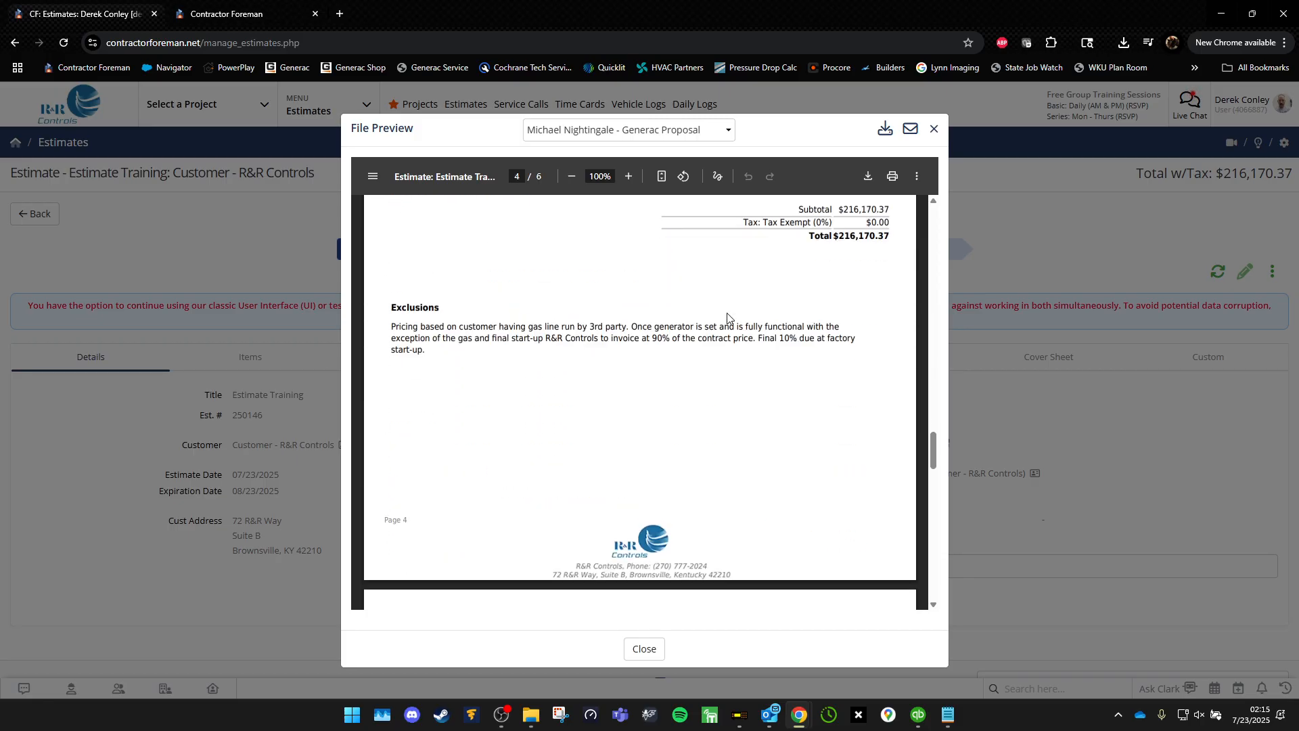
scroll(726, 317, "up", 4)
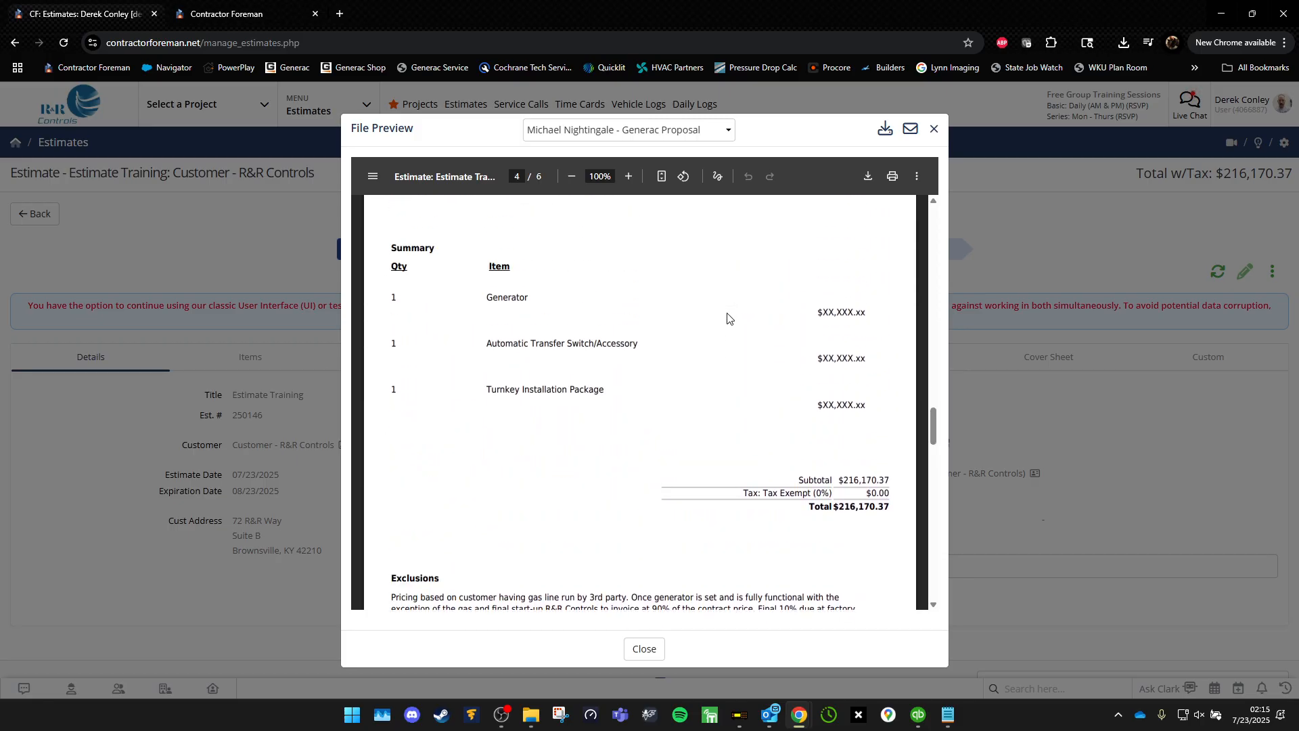
Reopen the PDF preview with the Project Proposal template instead.
left_click(933, 129)
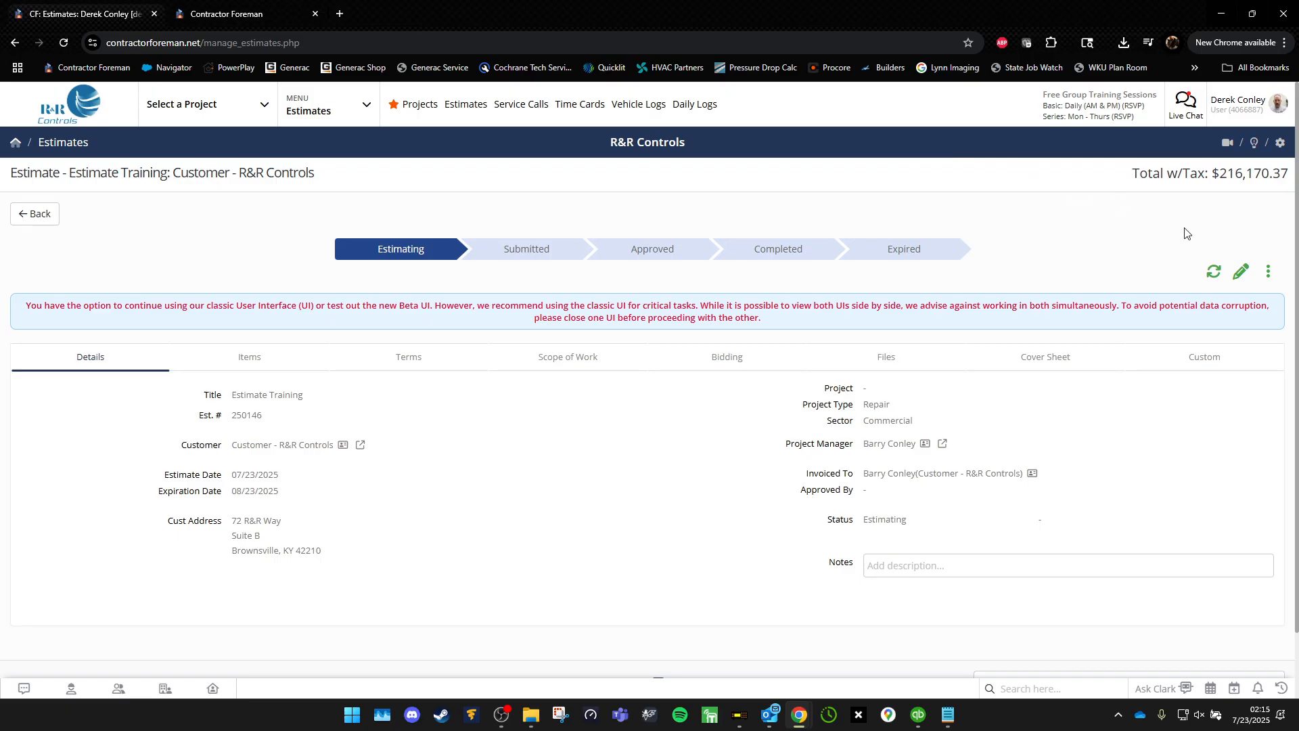
left_click(1269, 272)
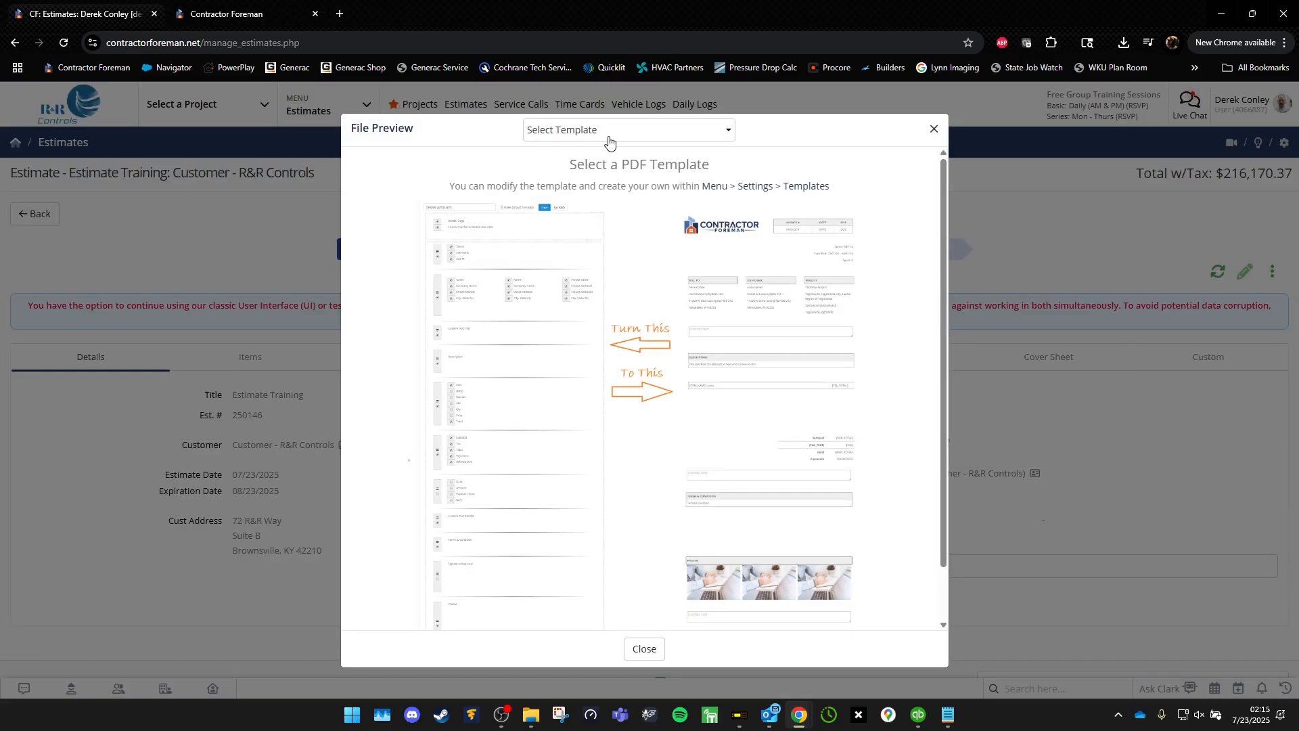
left_click(609, 131)
scroll(633, 216, "down", 2)
scroll(634, 234, "down", 1)
scroll(639, 244, "down", 1)
scroll(642, 247, "up", 1)
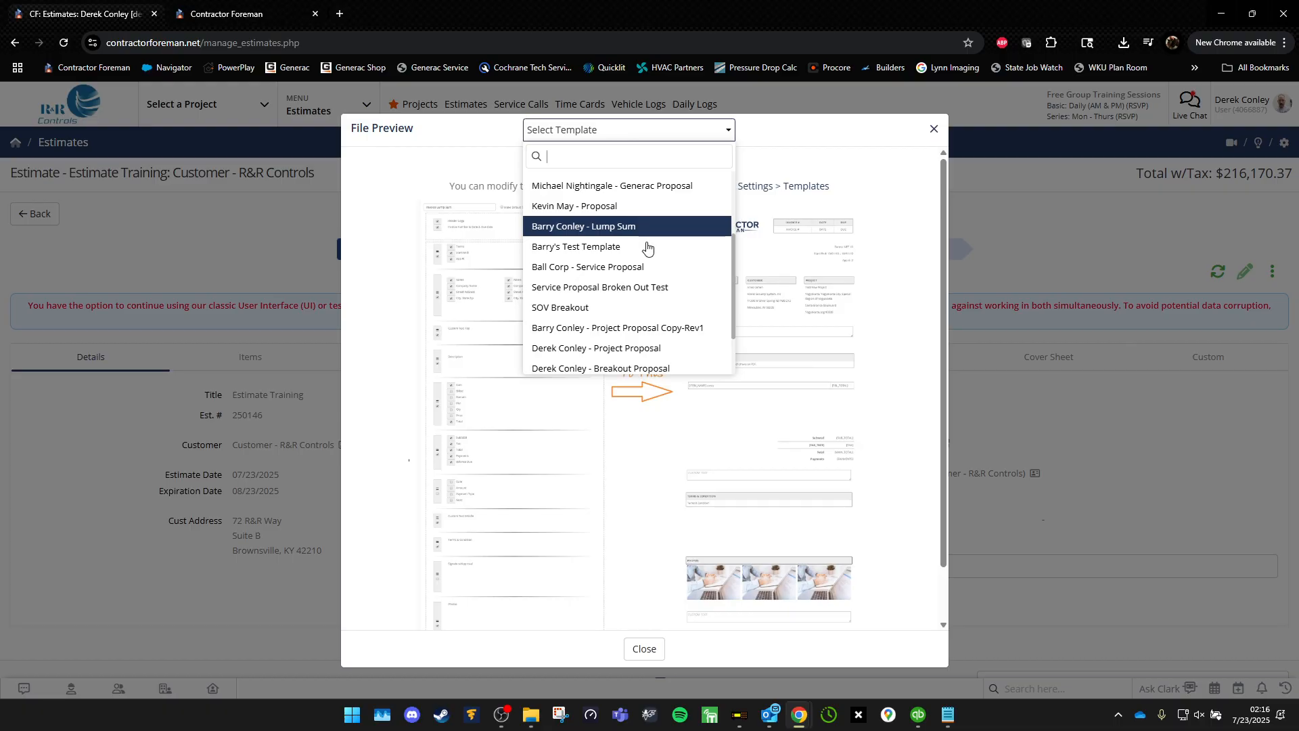
scroll(673, 328, "up", 2)
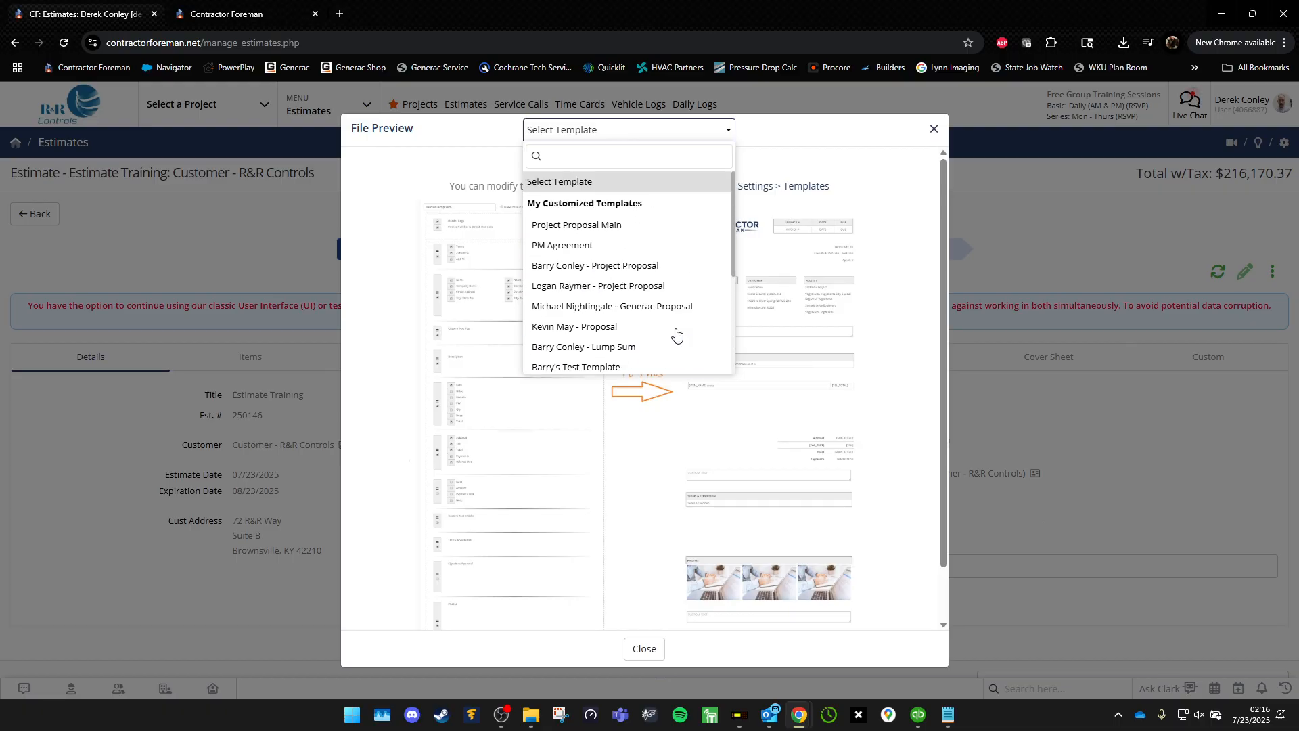
left_click(658, 274)
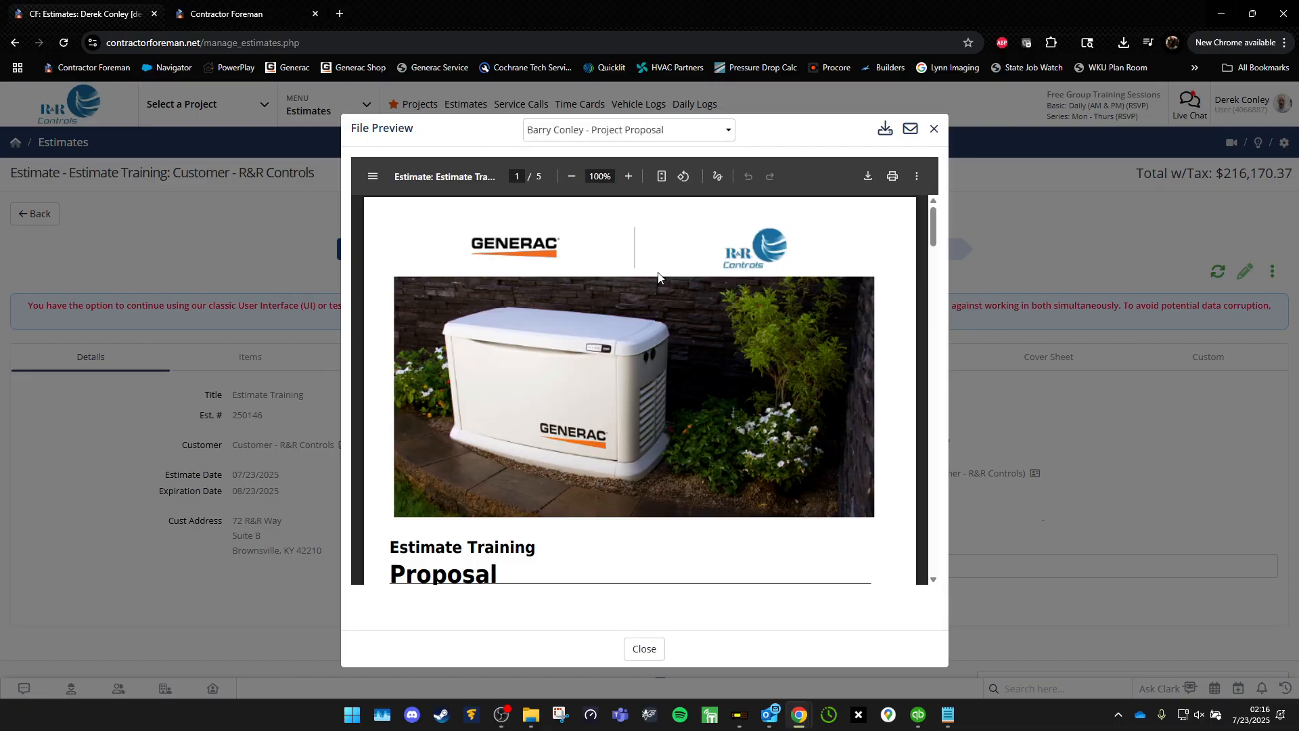
Clear the cover sheet template, turn off Show cover sheet in PDF, and save.
left_click(934, 129)
left_click(1034, 359)
left_click(1240, 272)
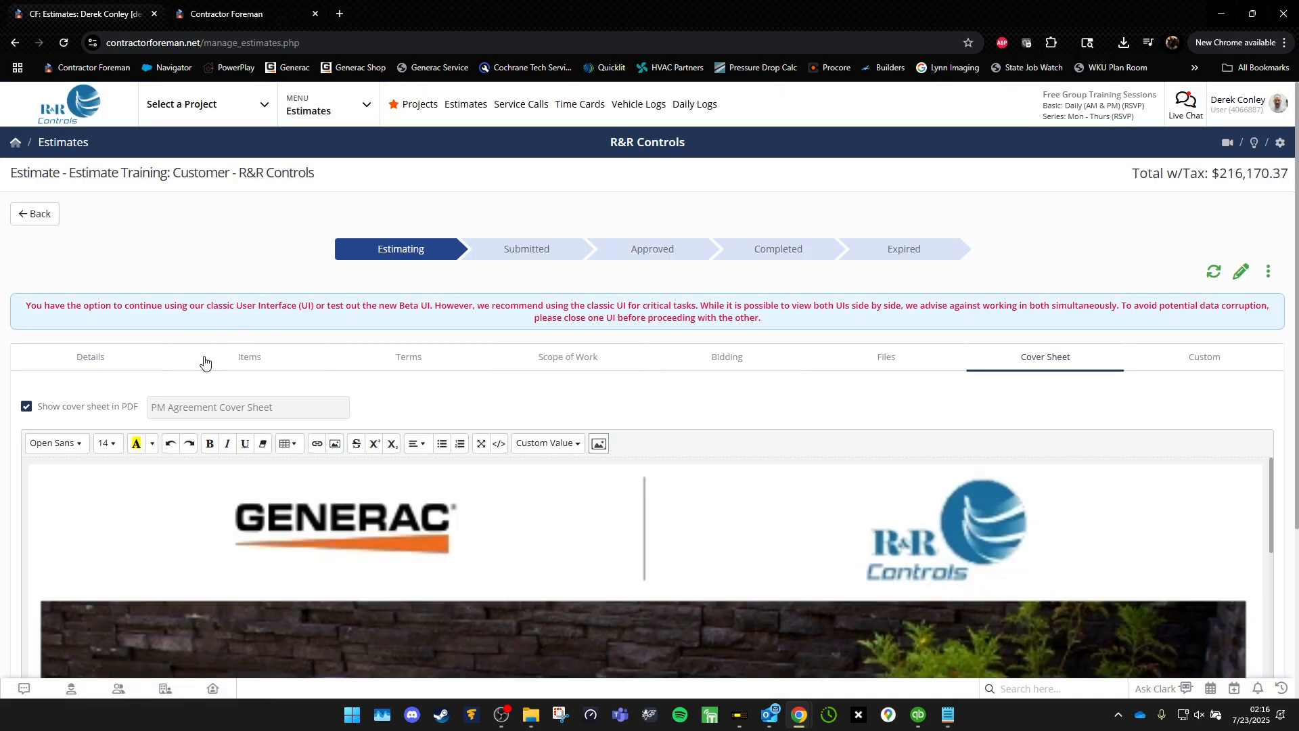
left_click(249, 379)
left_click(228, 434)
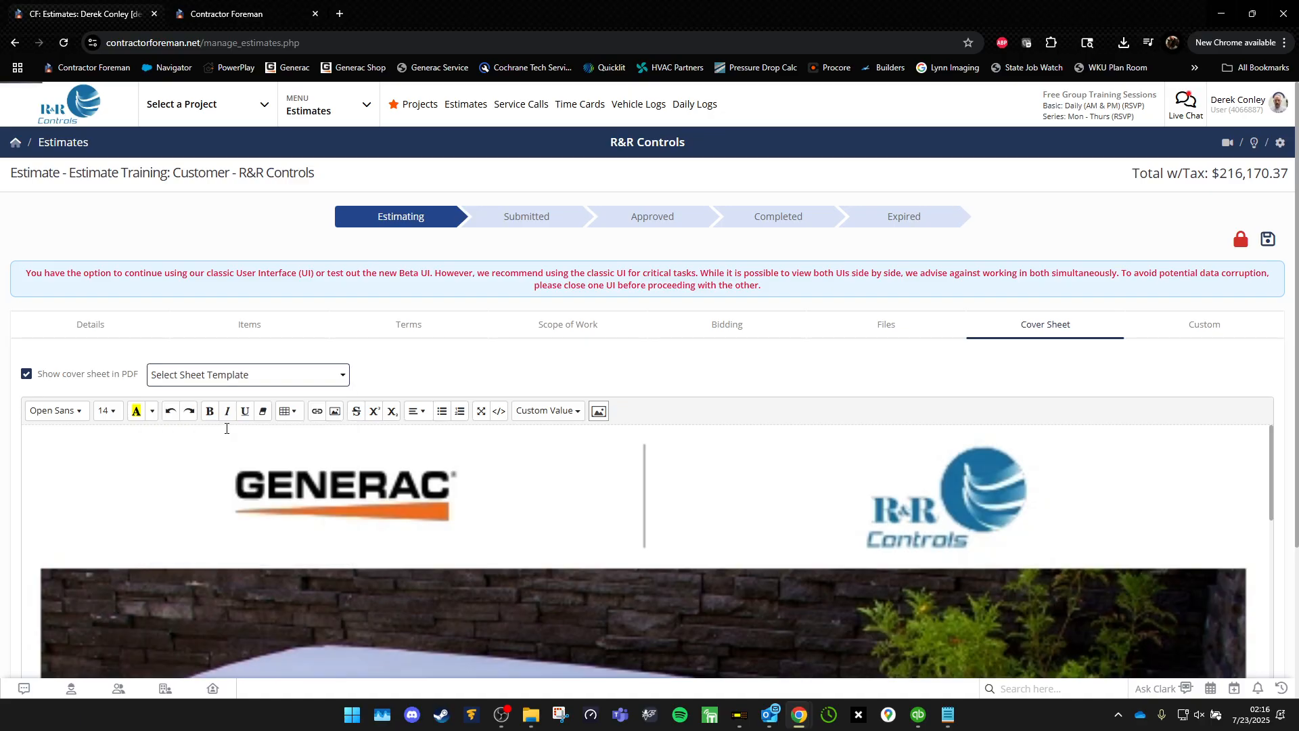
left_click(26, 375)
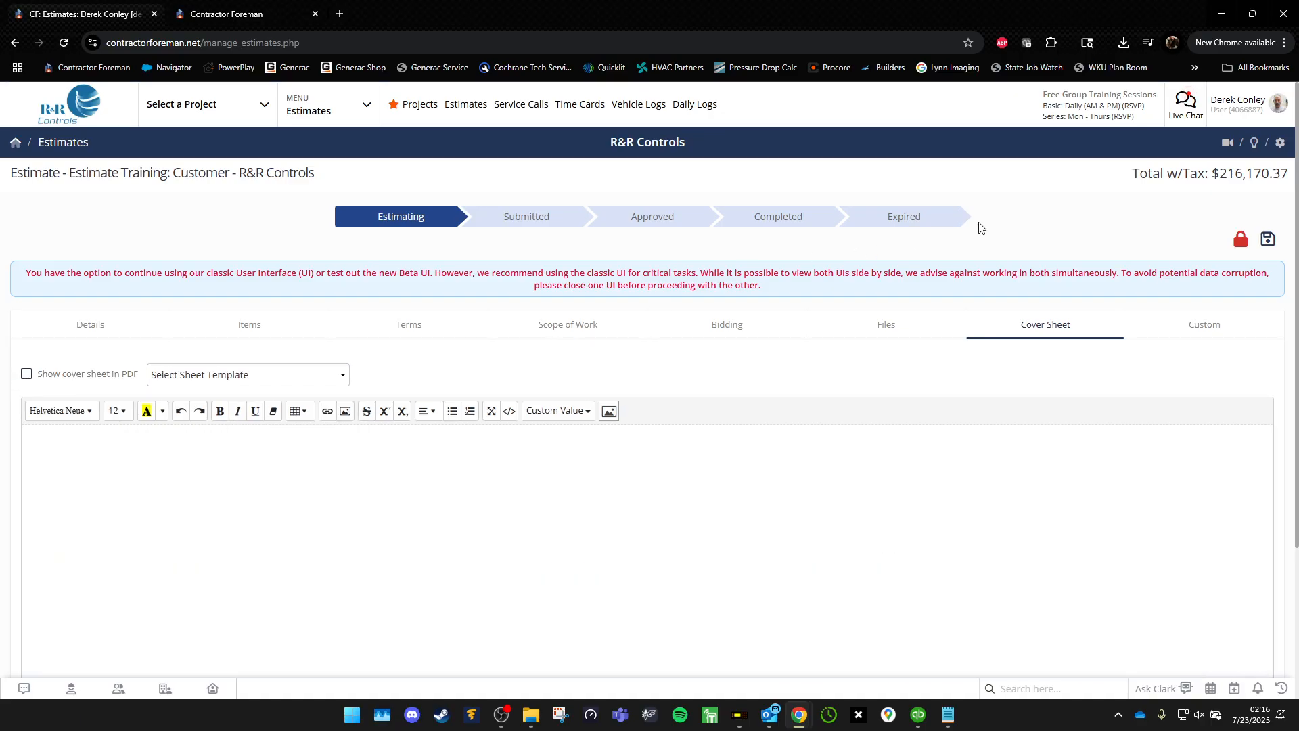
left_click(1253, 233)
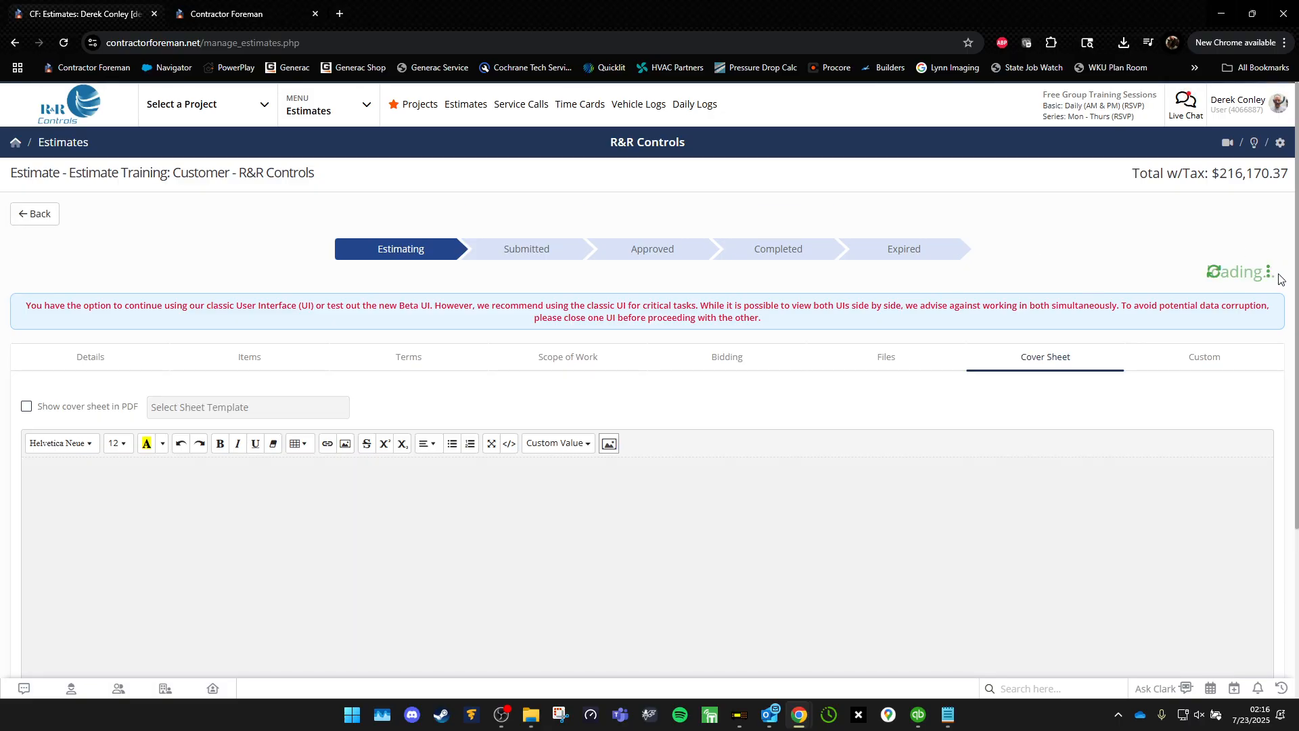
Recheck the PDF preview with the Project Proposal template, then close it.
left_click(1269, 271)
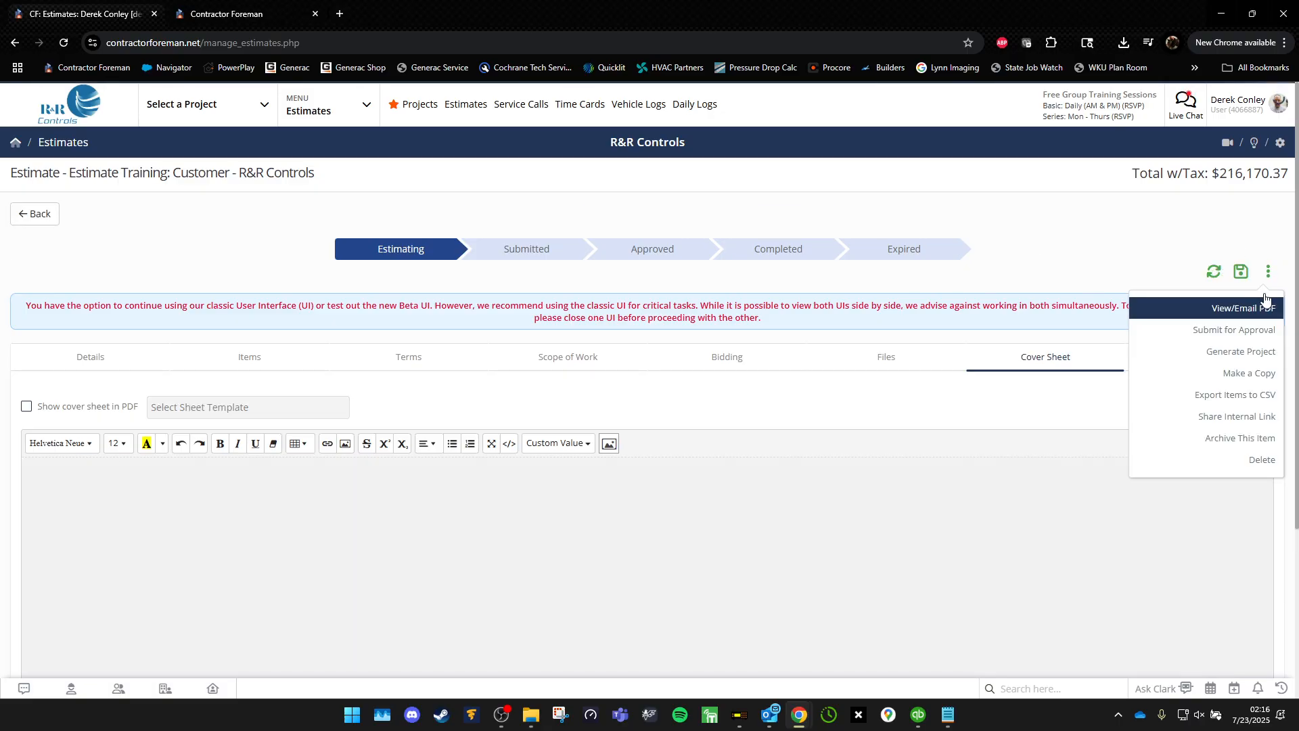
left_click(1263, 321)
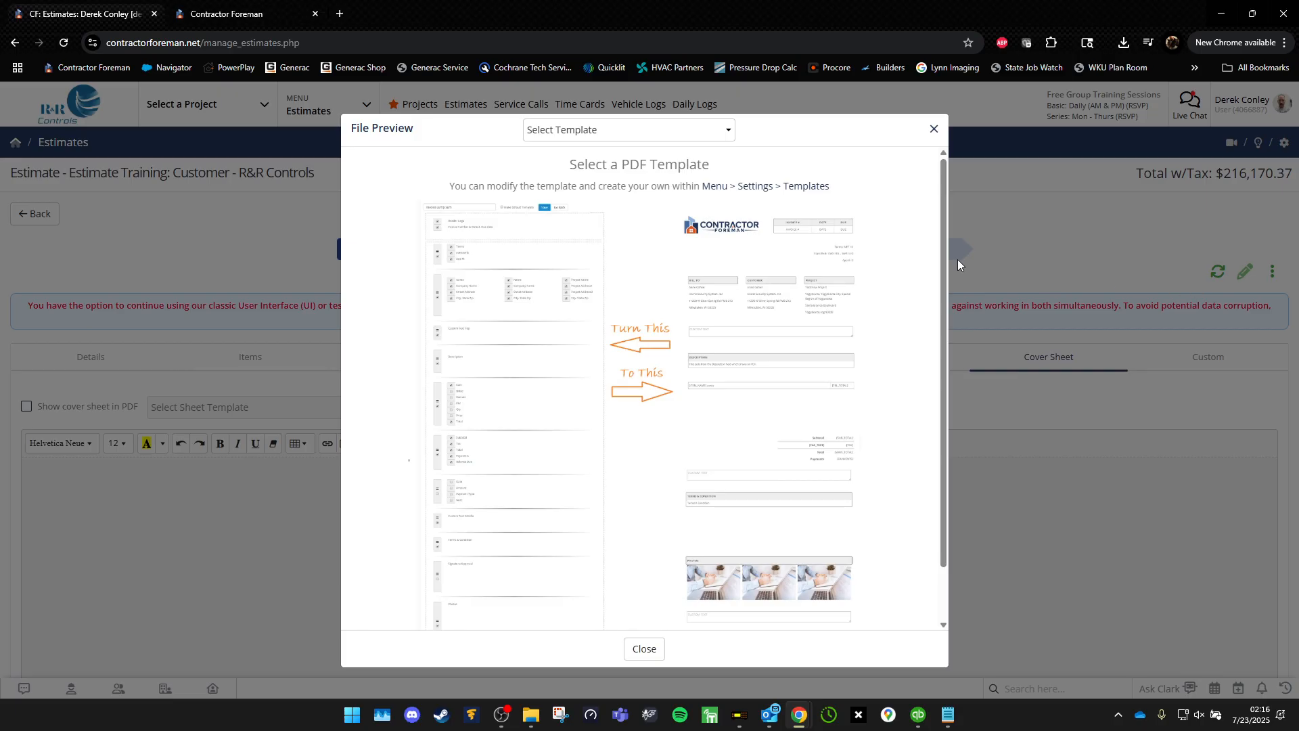
left_click(640, 136)
left_click(543, 266)
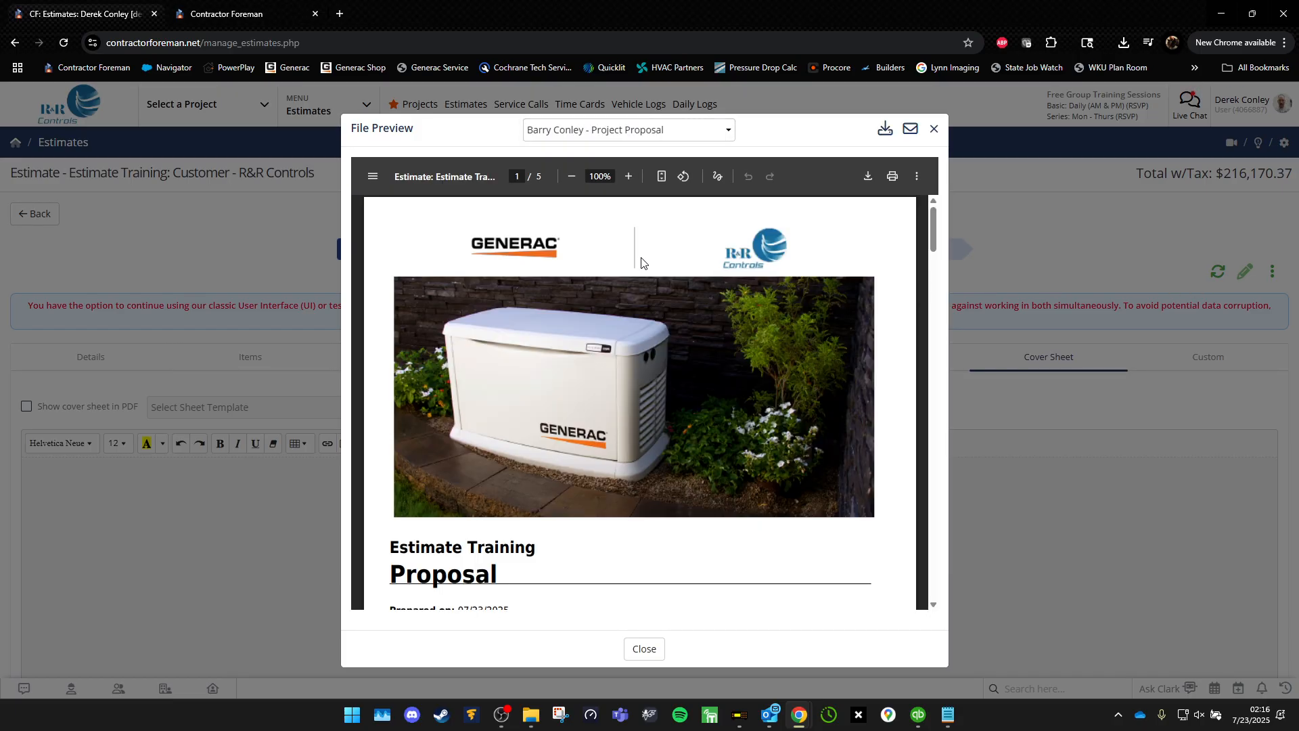
scroll(697, 269, "down", 15)
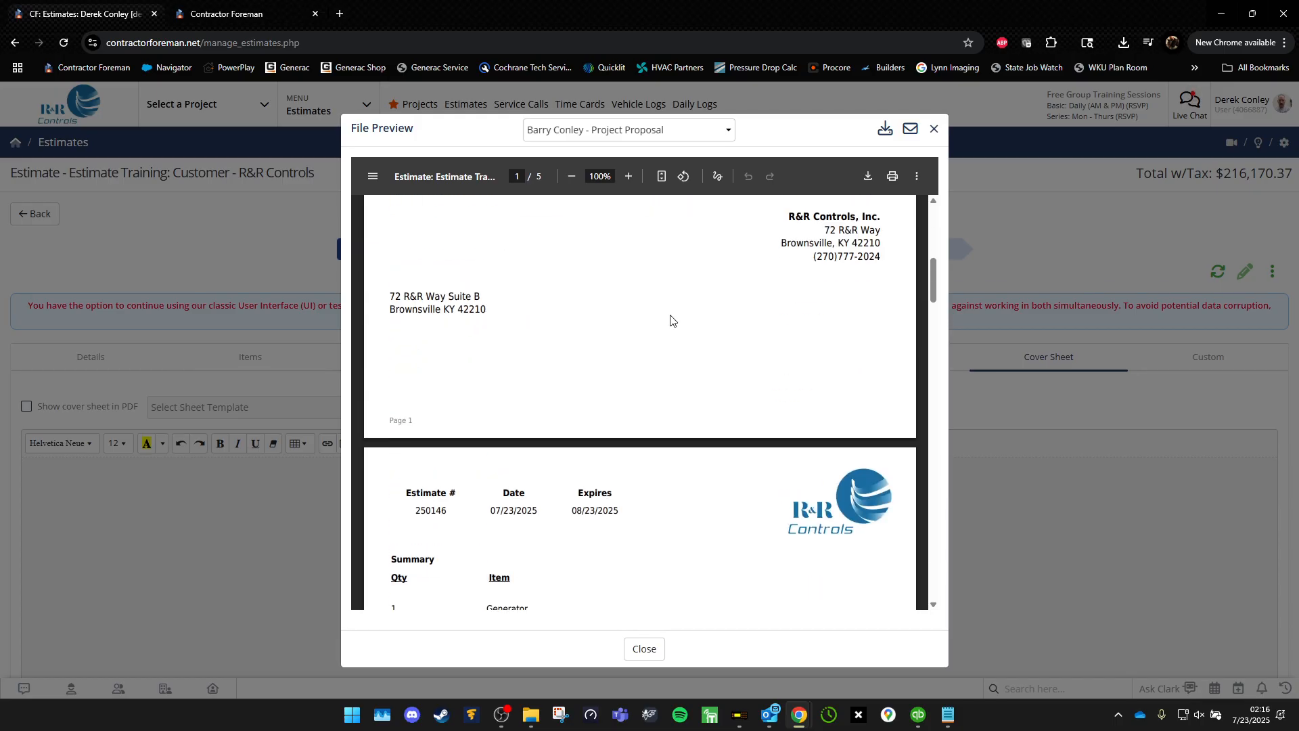
left_click(935, 128)
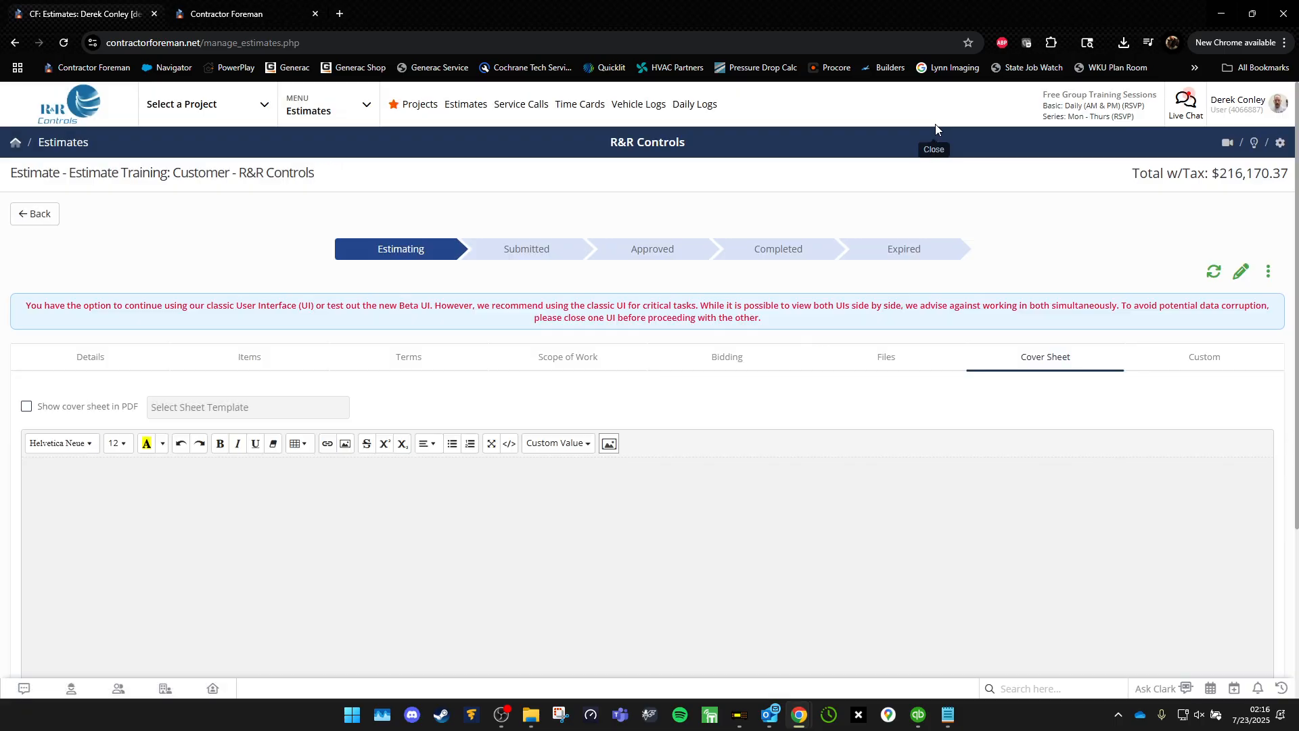
left_click(1270, 274)
Delete the training estimate, typing 'delete' to confirm.
left_click(1125, 242)
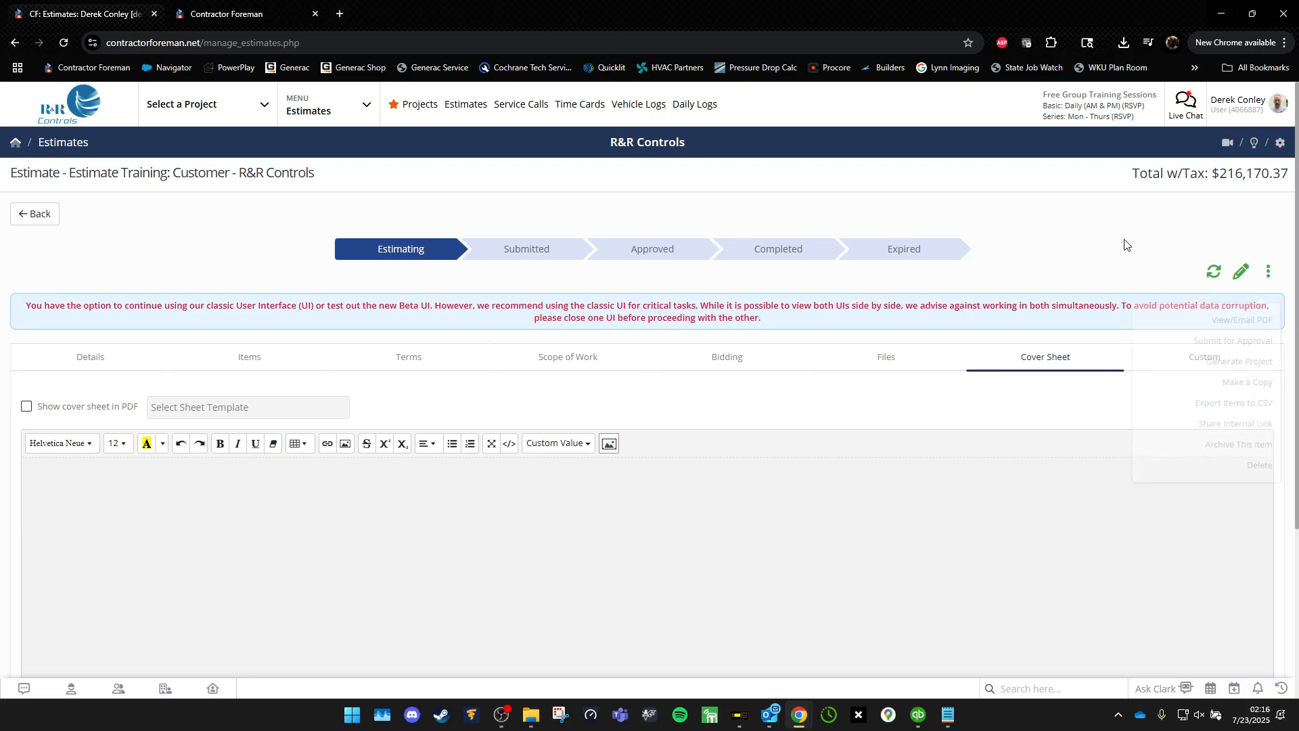
left_click(1268, 271)
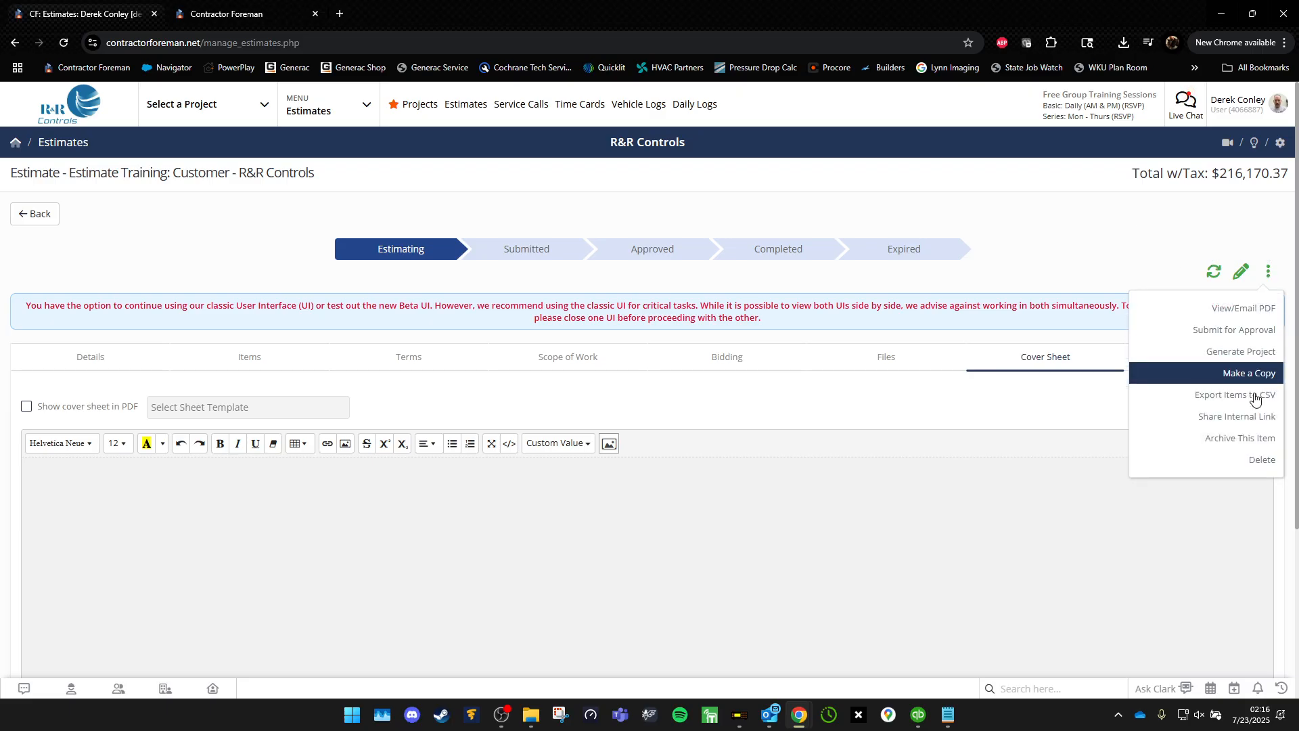
left_click(1260, 456)
type("delete")
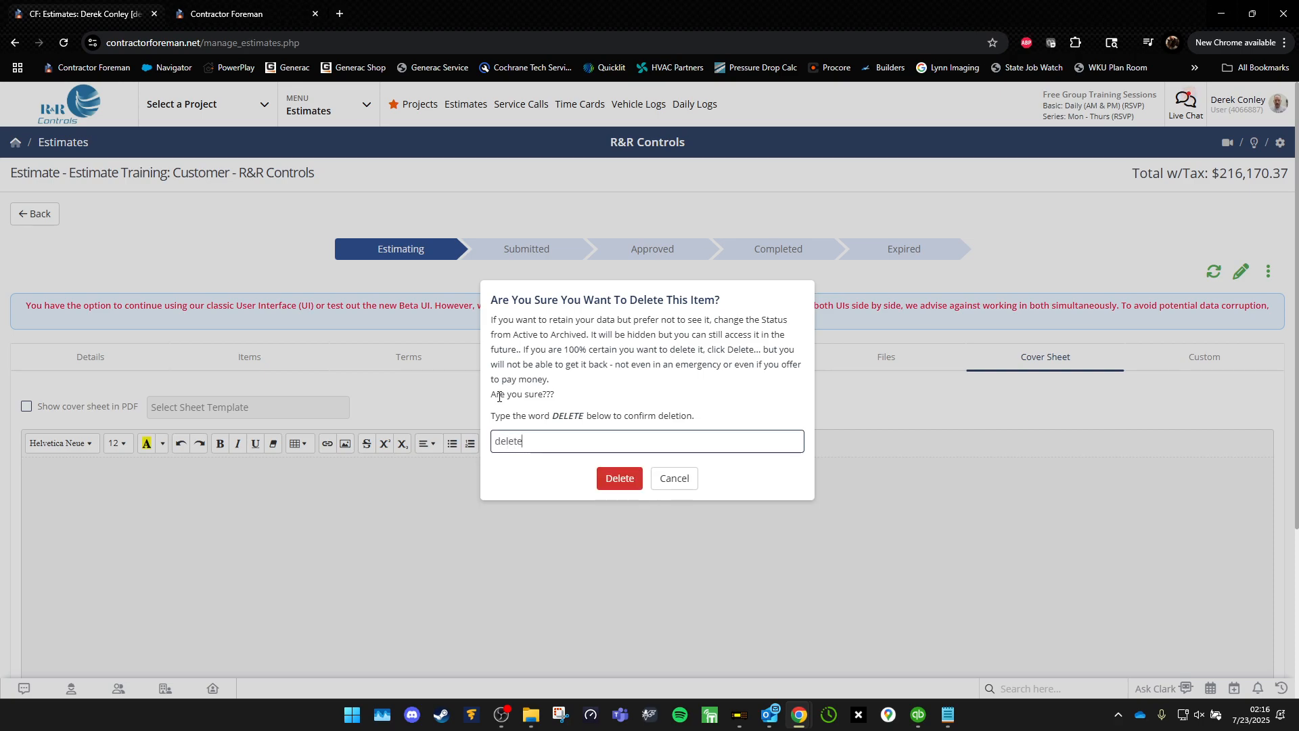
left_click(629, 478)
Create Test Estimate with customer Customer - R&R Controls and save it without a project.
left_click(1246, 173)
left_click(471, 306)
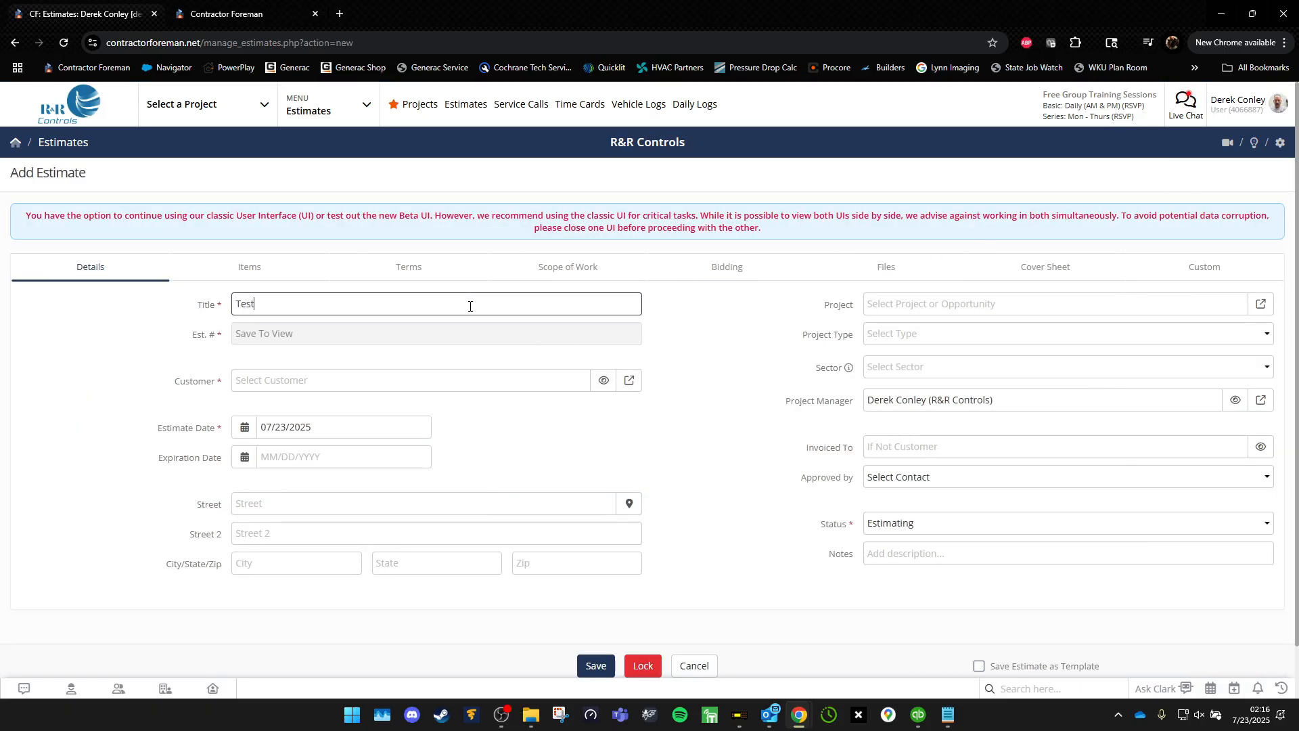
left_click(472, 383)
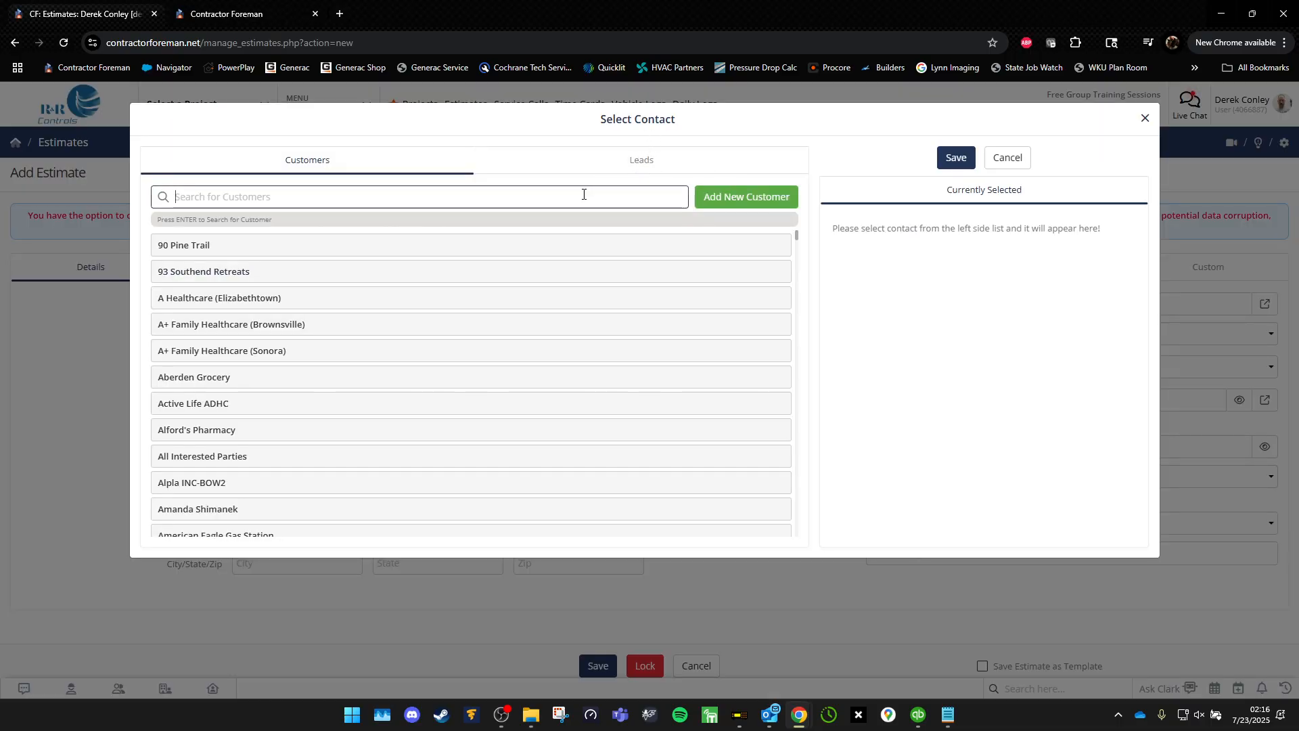
type("Cust")
key("Return")
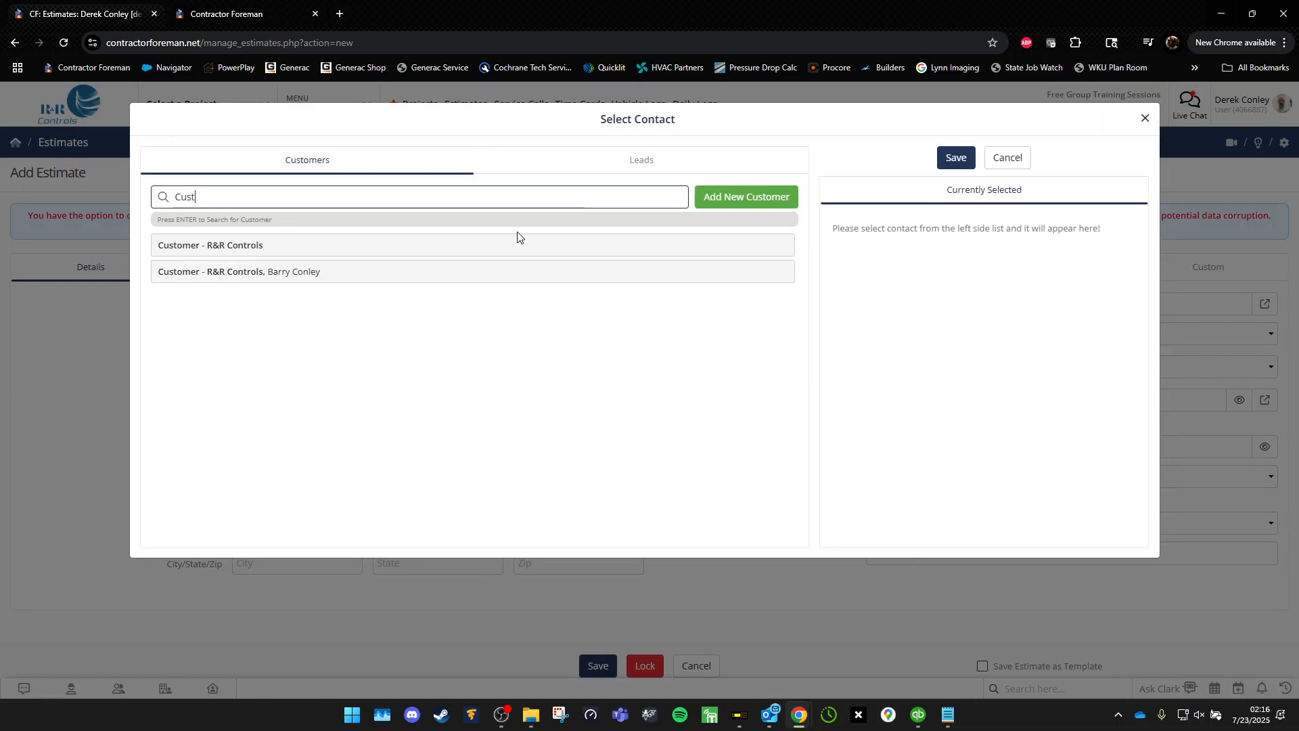
left_click(478, 250)
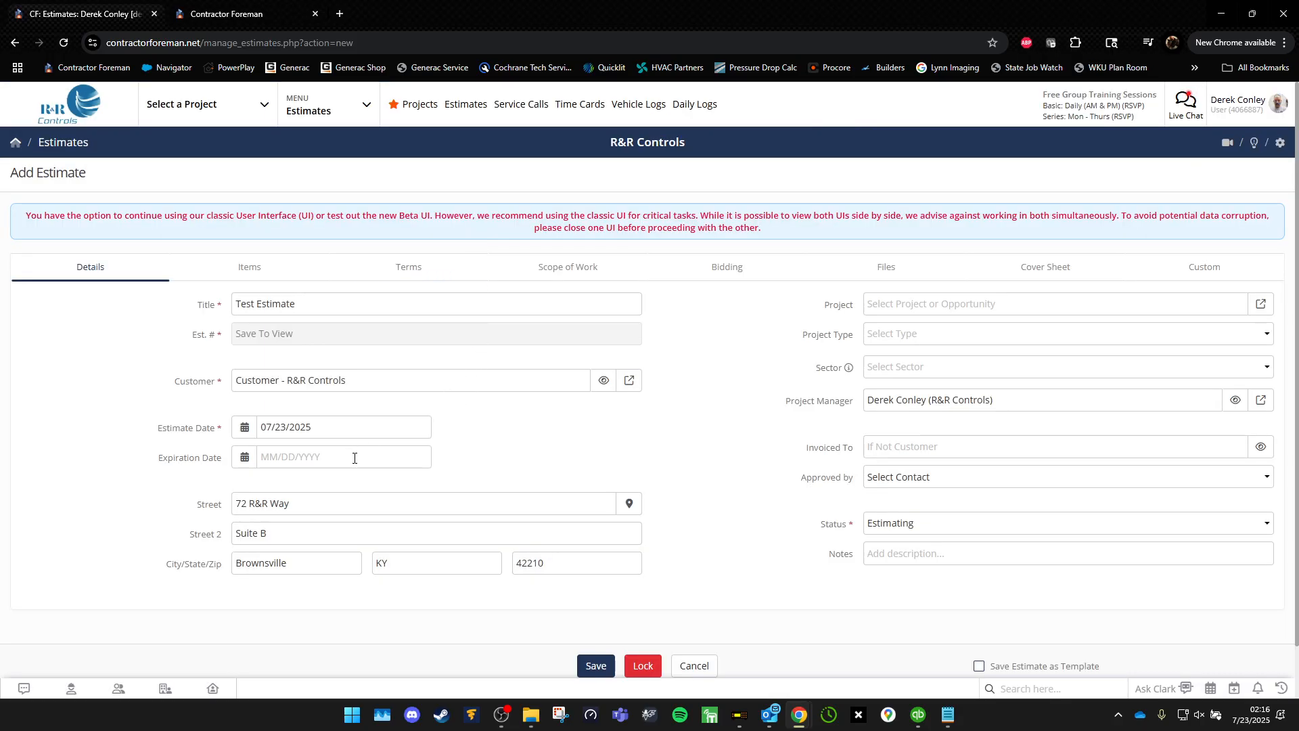
left_click(596, 667)
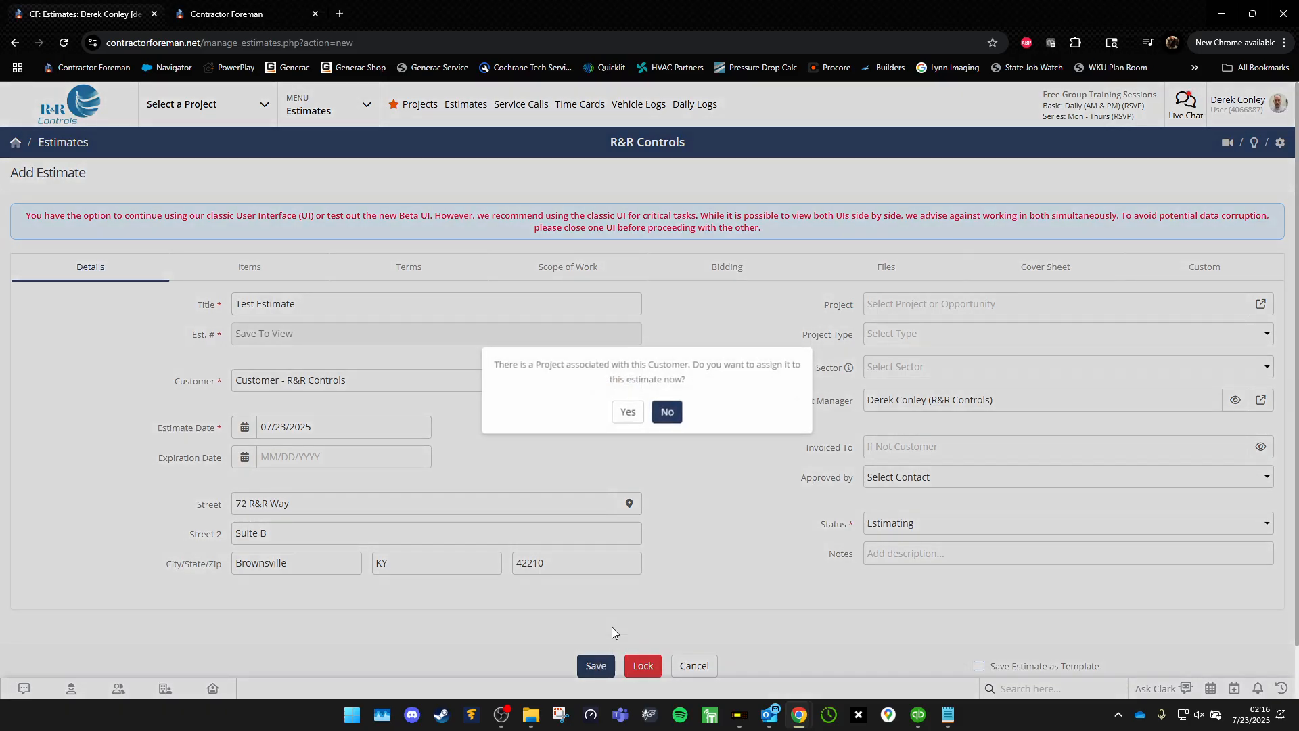
left_click(667, 410)
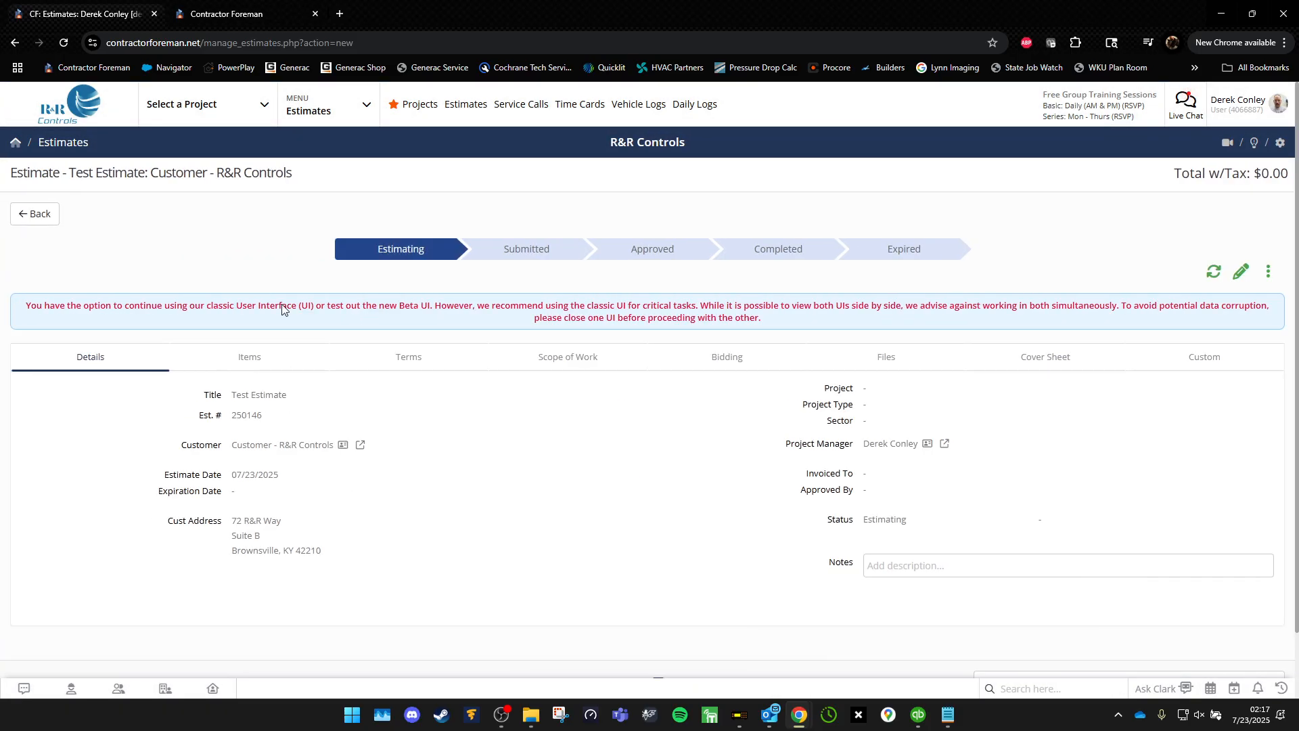
Import the exported CSV's items into Test Estimate and save it, bringing the total to $224,778.44.
left_click(250, 357)
left_click(1240, 271)
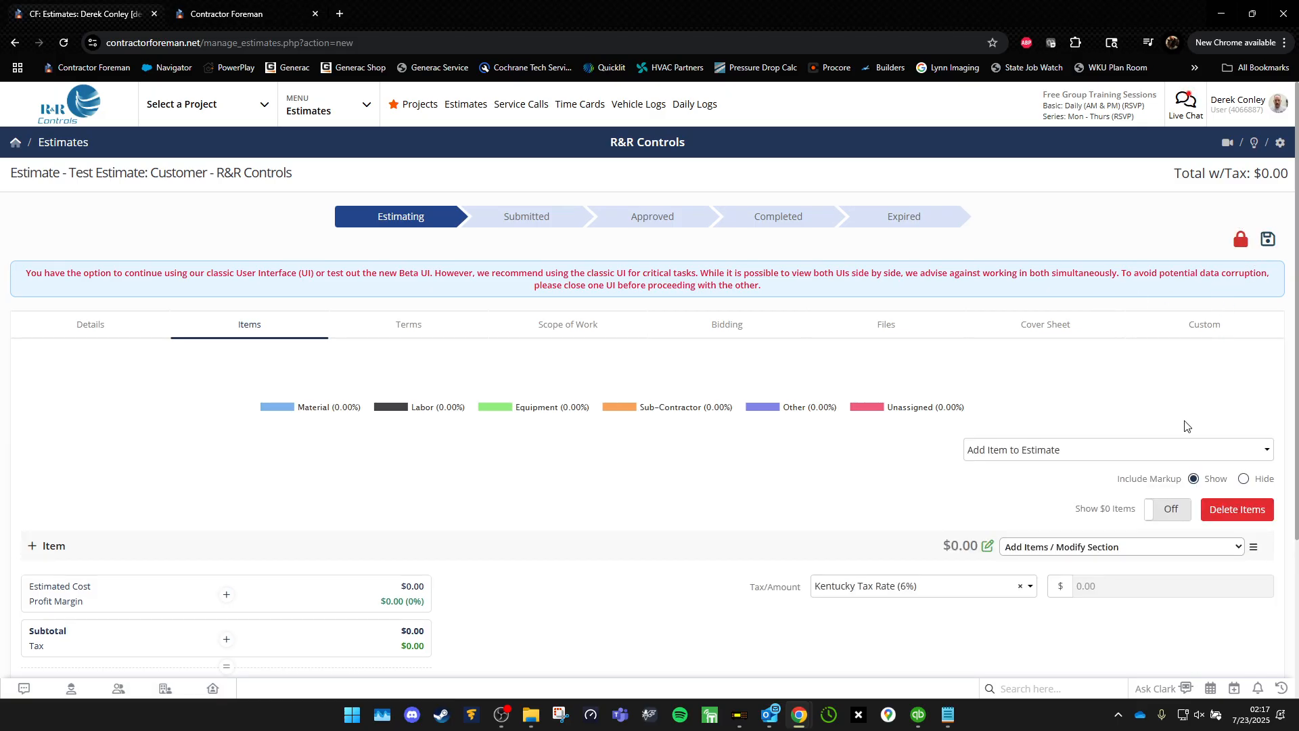
left_click(1159, 449)
left_click(1093, 523)
left_click(84, 452)
double_click(297, 183)
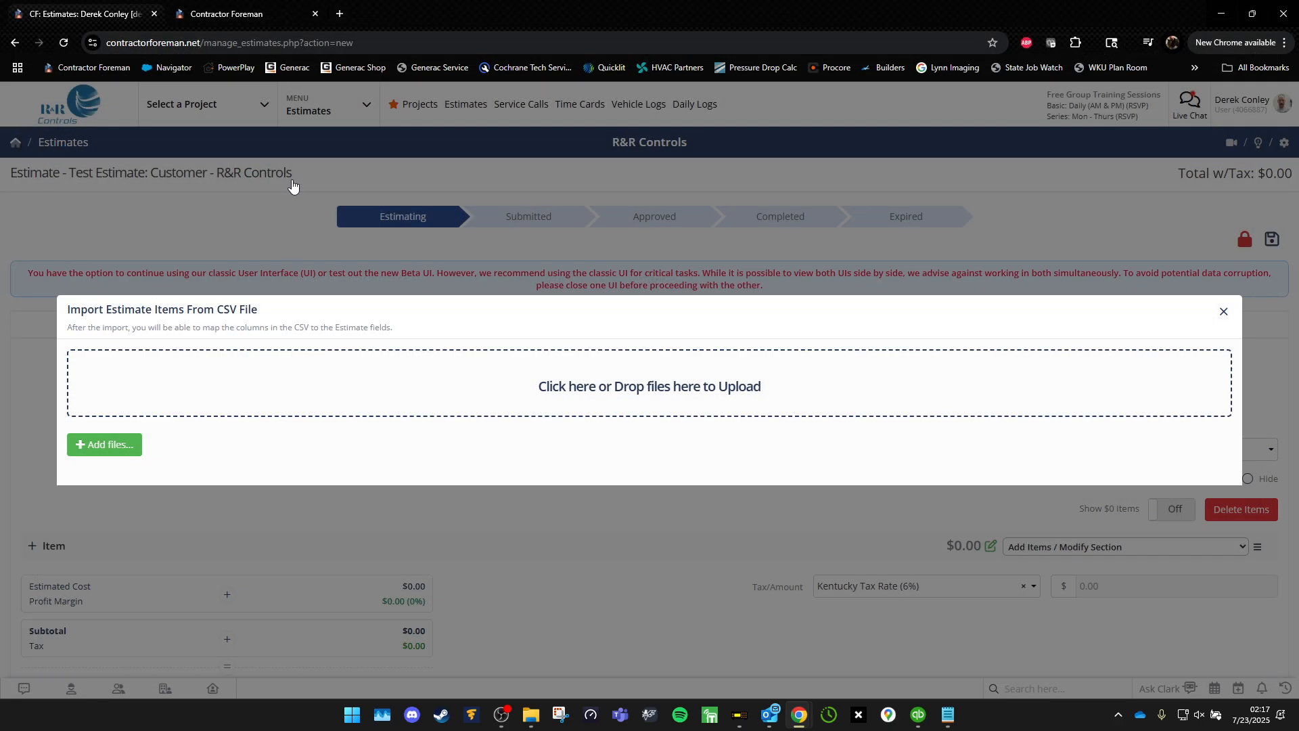
left_click(616, 646)
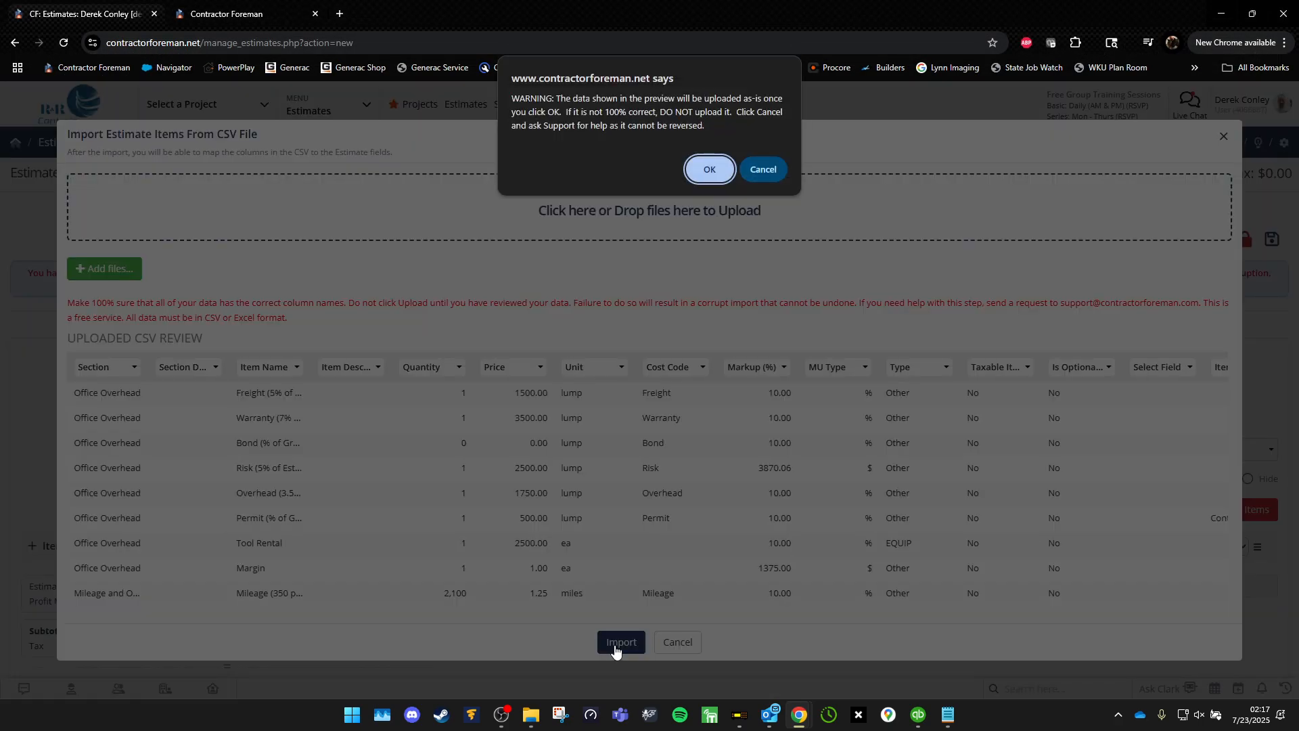
left_click(710, 170)
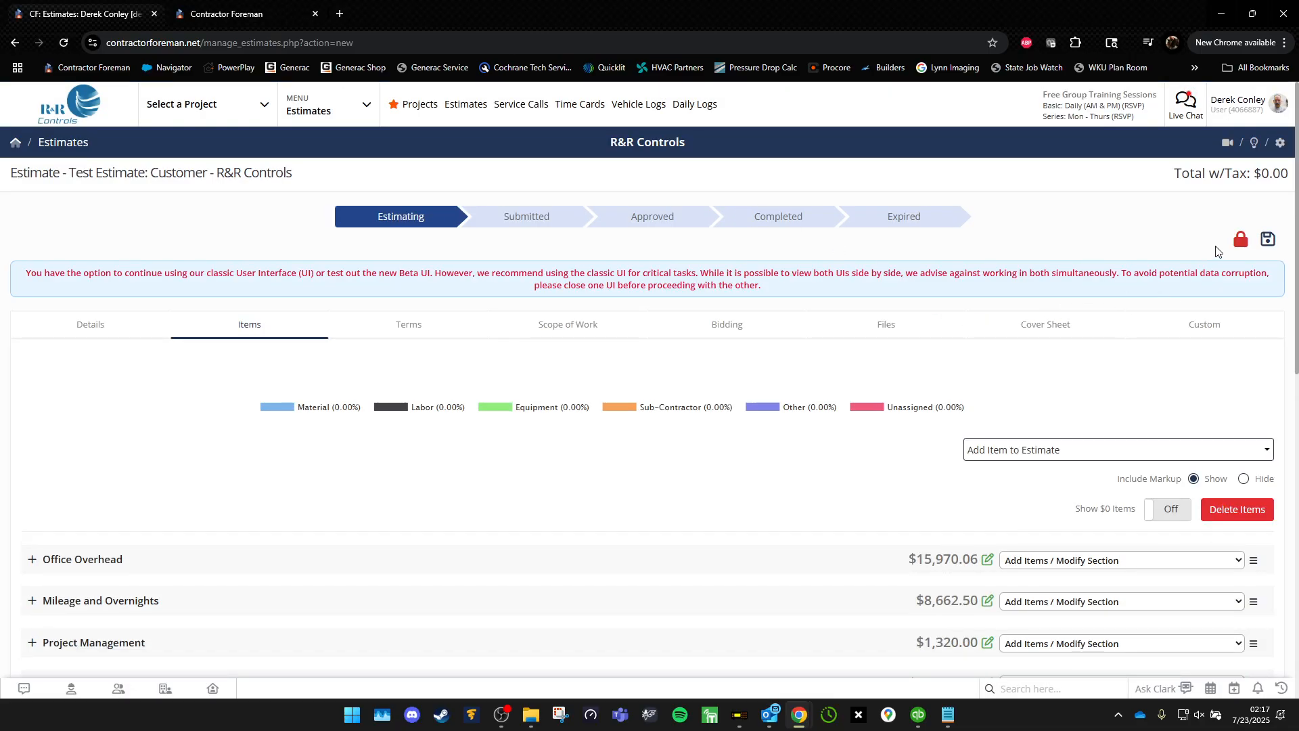
left_click(1268, 240)
left_click(664, 412)
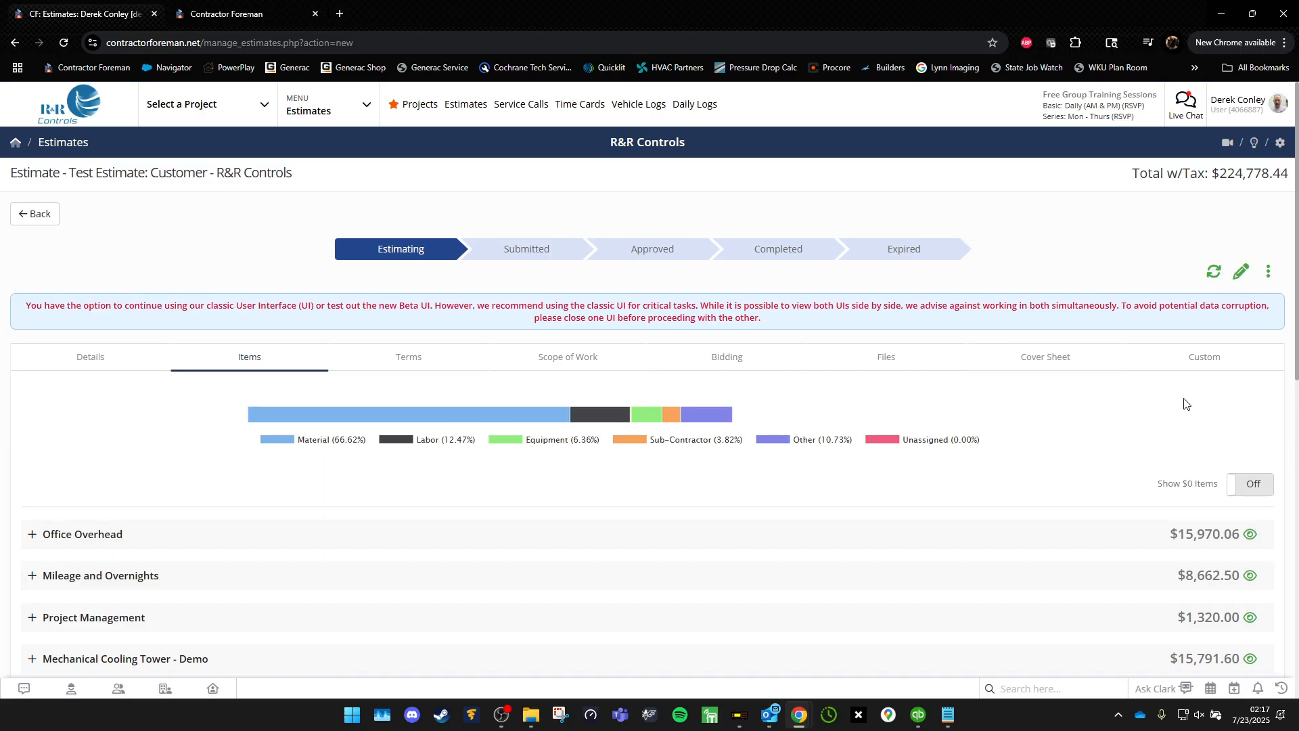
left_click(1268, 272)
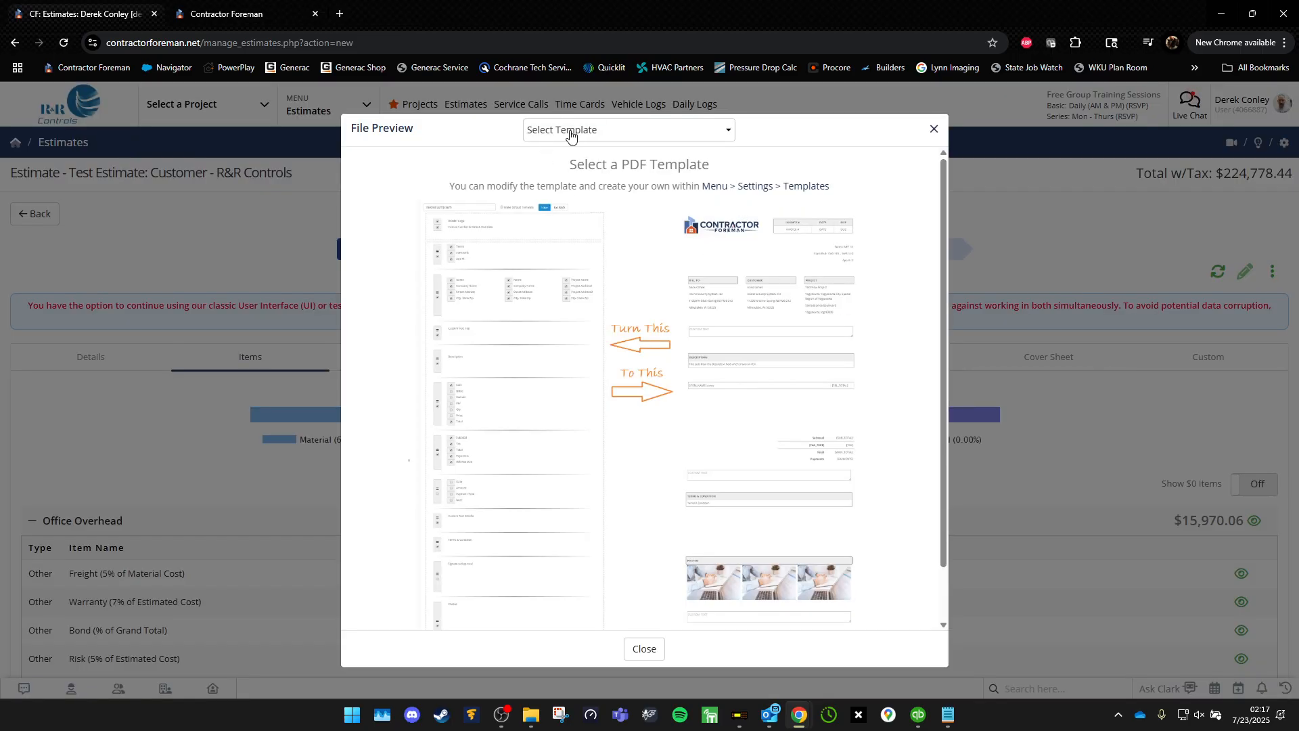
left_click(571, 134)
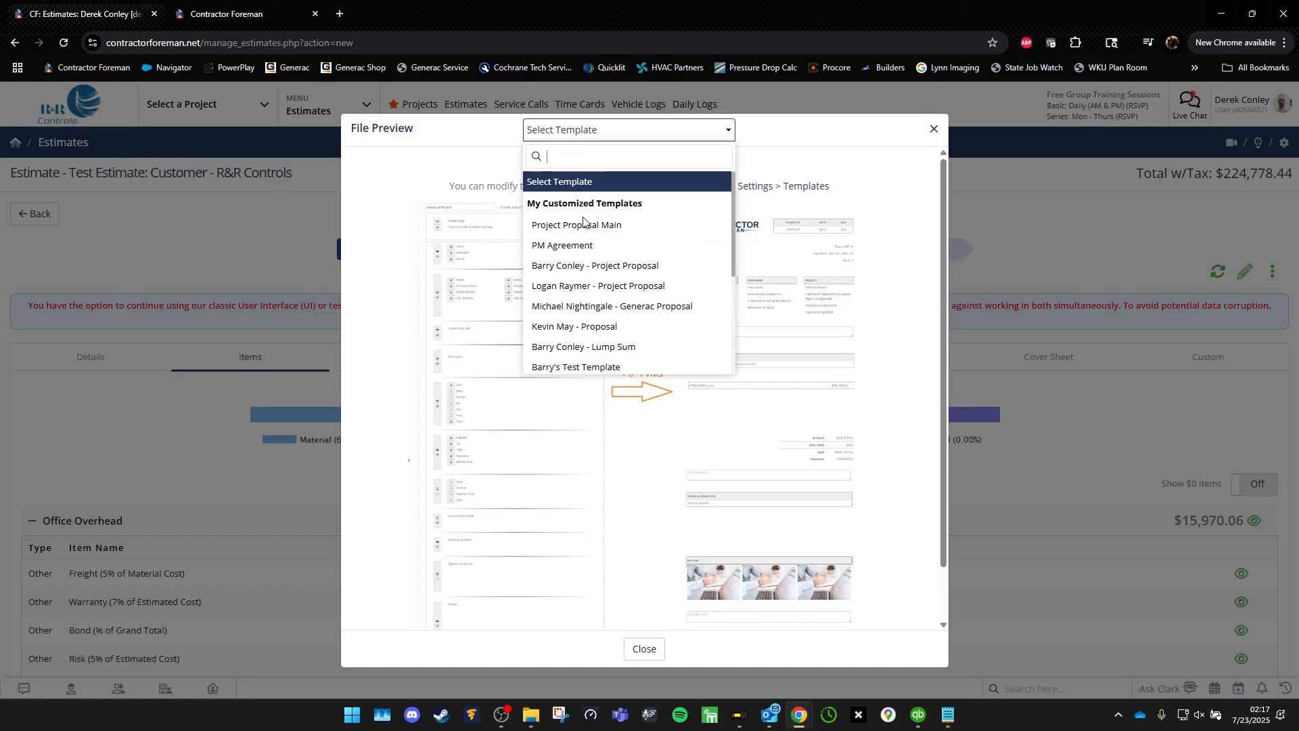
left_click(596, 267)
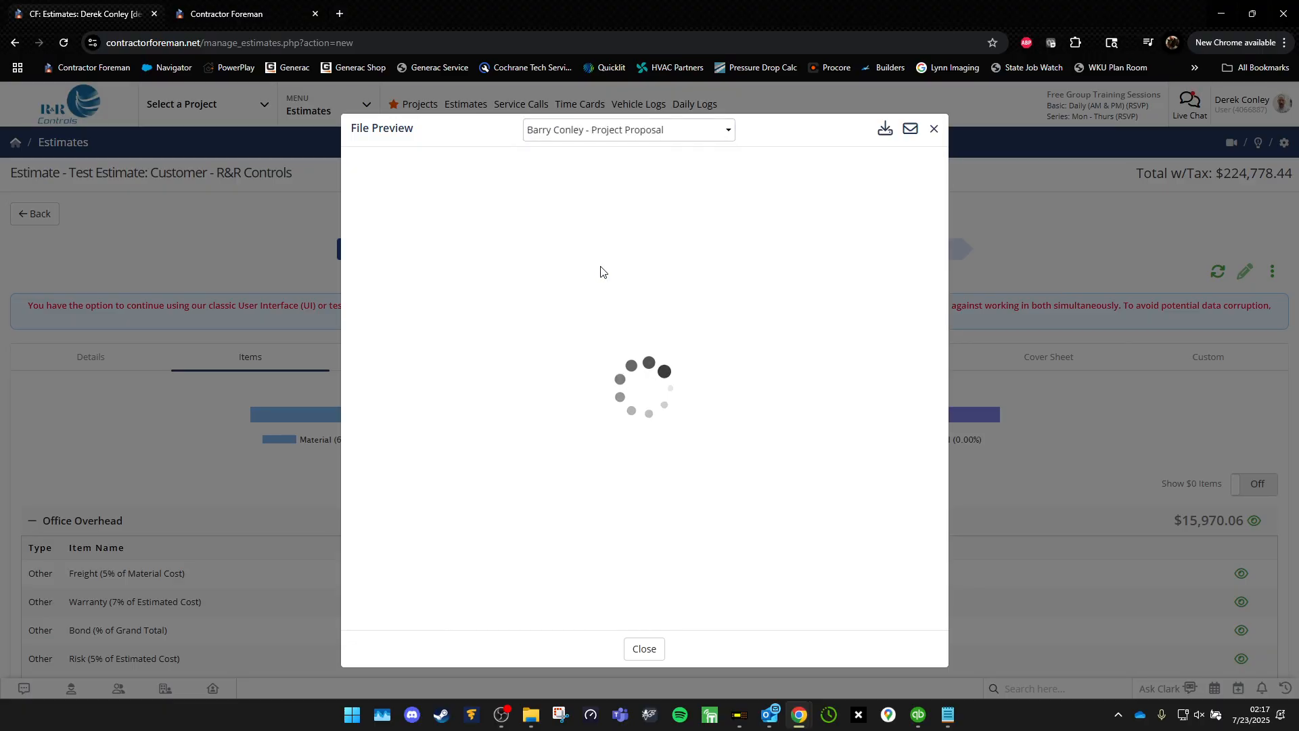
scroll(534, 317, "down", 10)
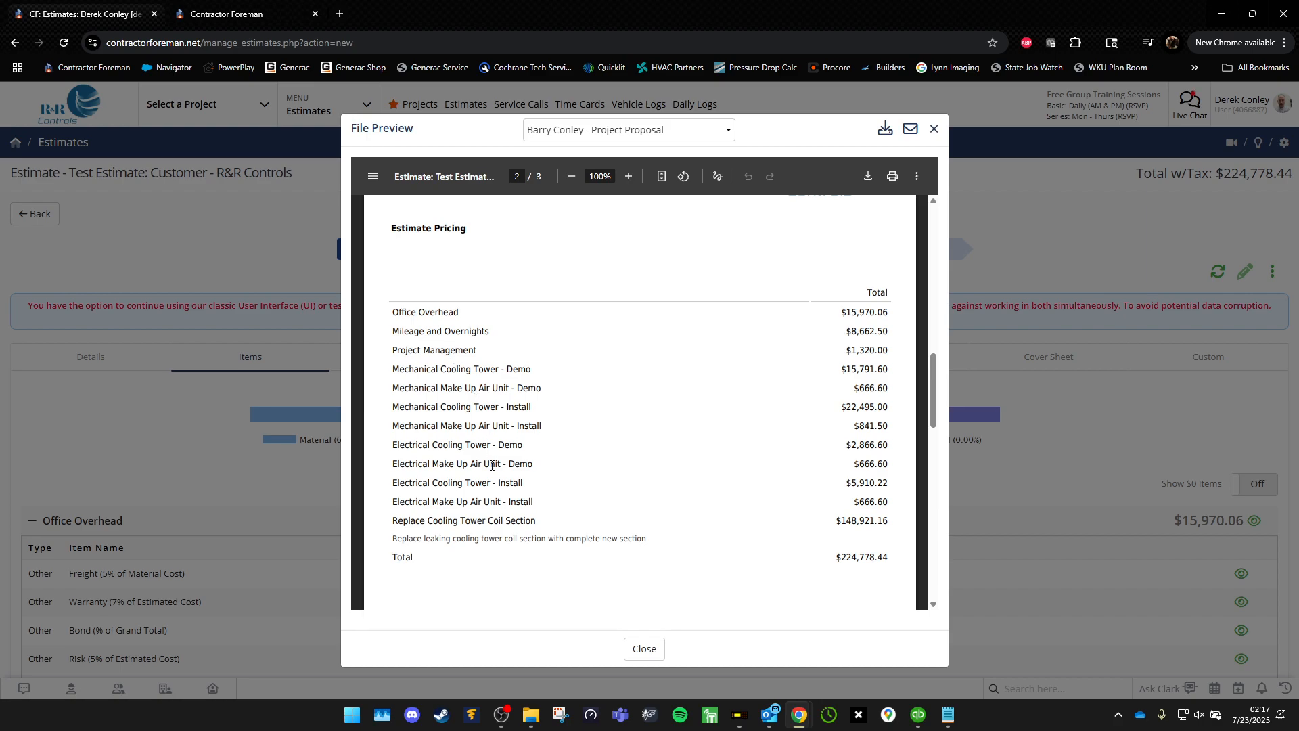
left_click(935, 130)
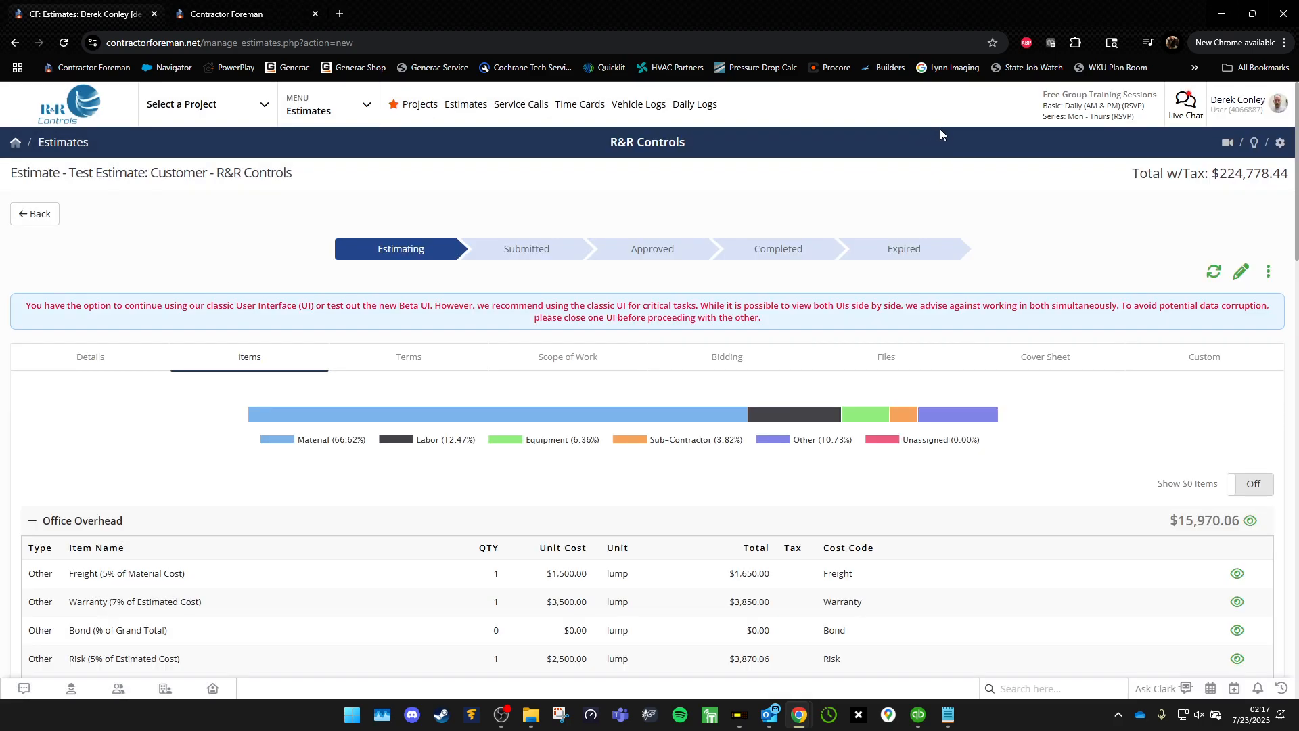
Export the estimate items to CSV and open the downloaded EstimateItems (20).csv.
left_click(1270, 274)
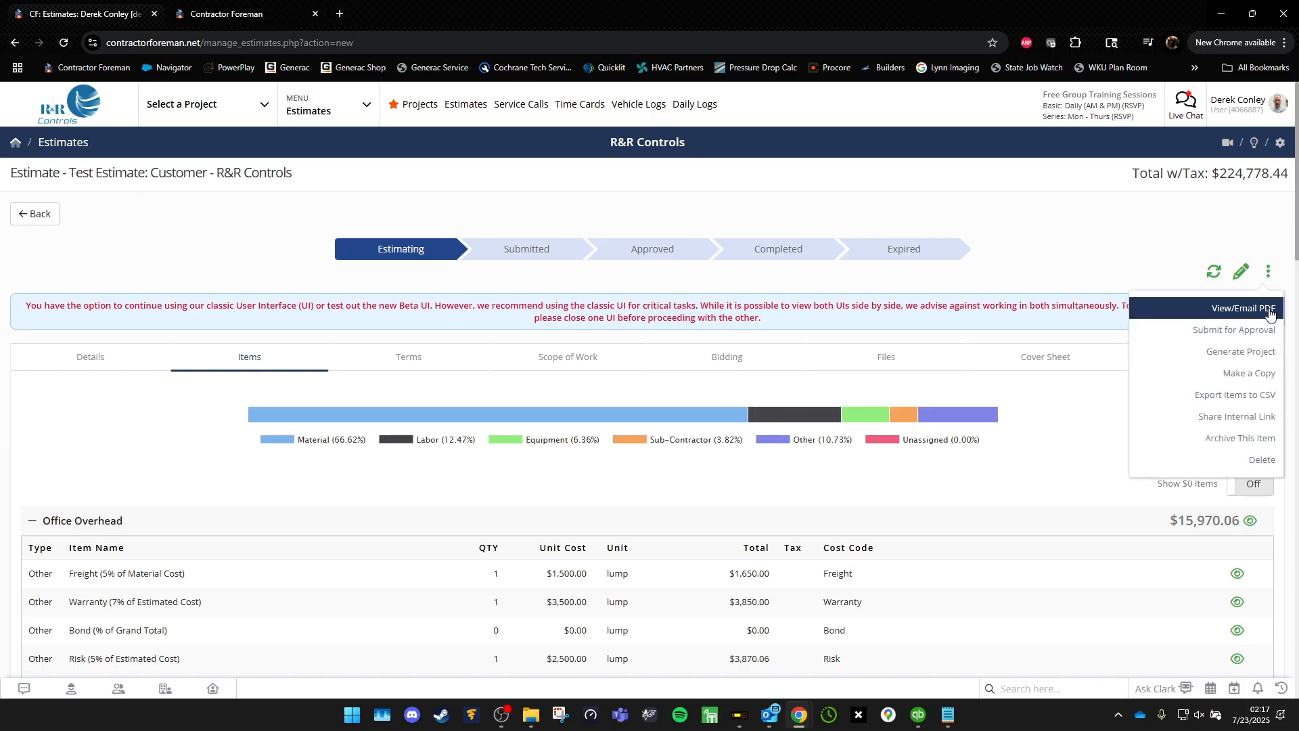
left_click(1249, 398)
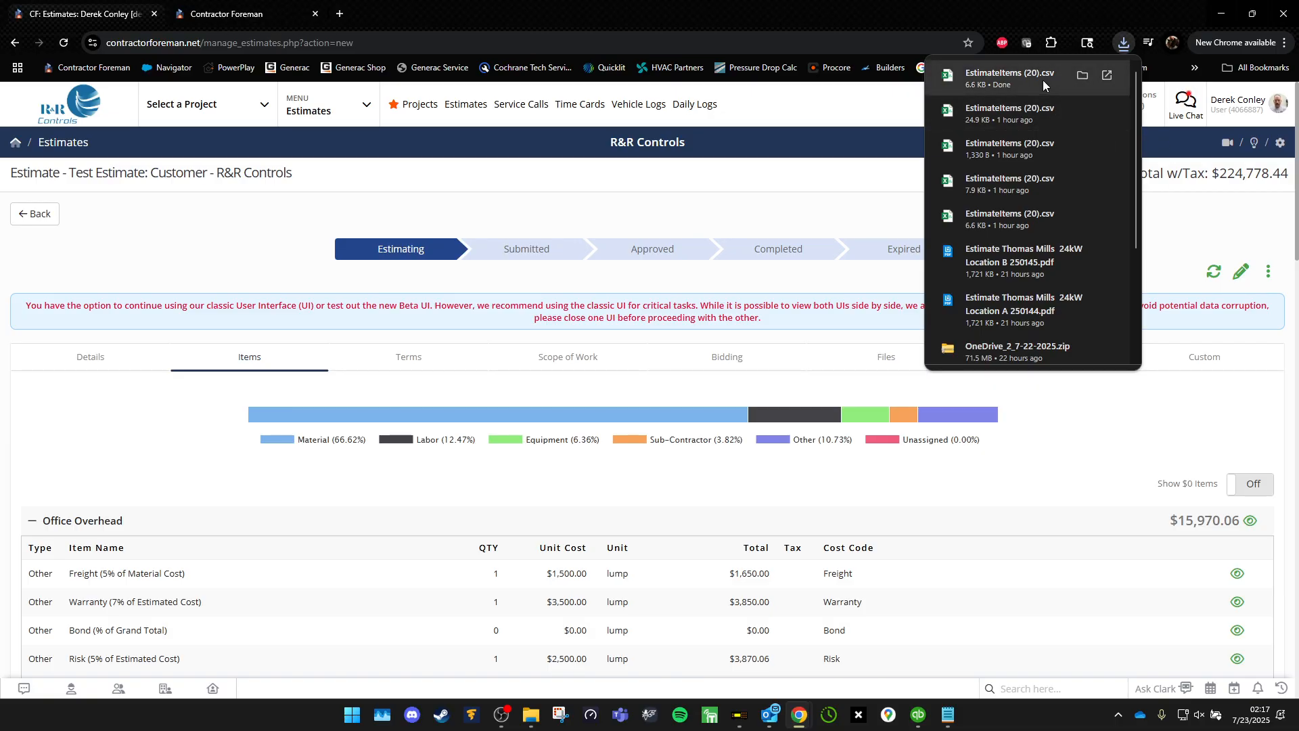
left_click(1007, 86)
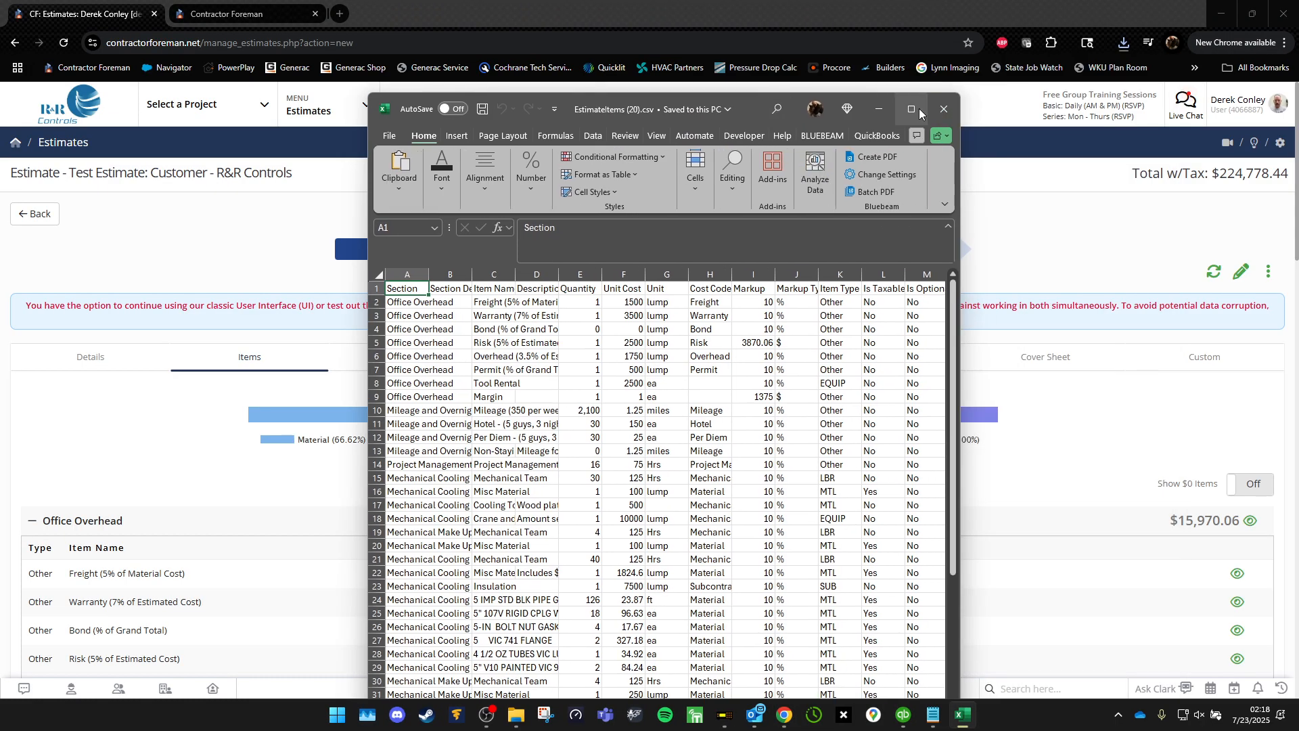
Fill column A rows 2–52 with 'Base Bid' and save EstimateItems (20).csv.
left_click(919, 111)
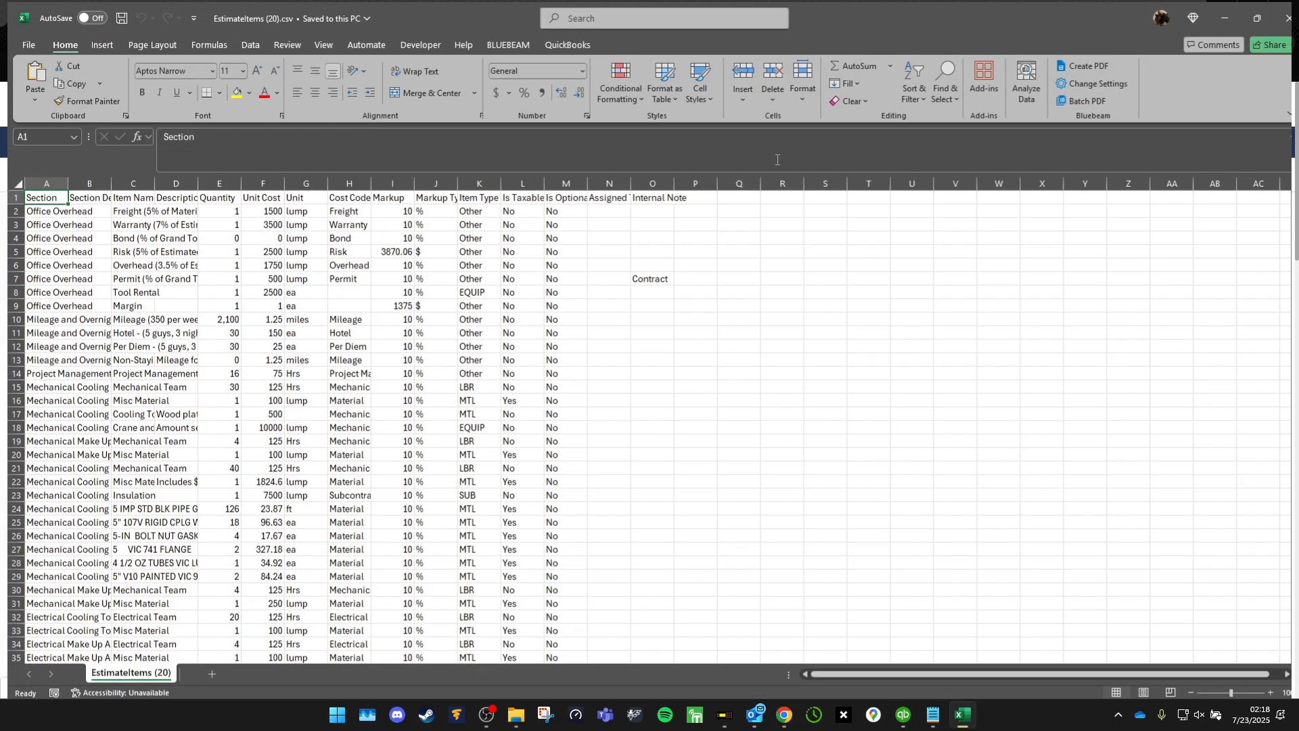
double_click(62, 181)
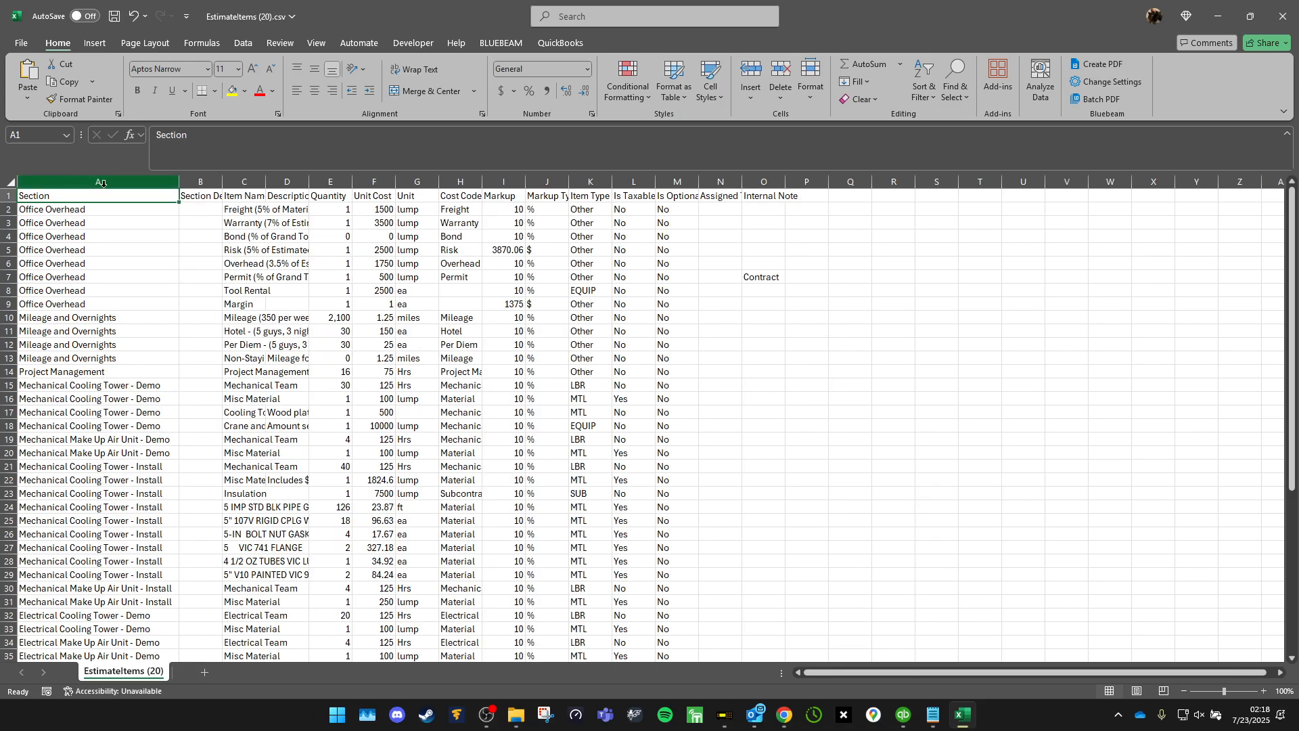
left_click(98, 209)
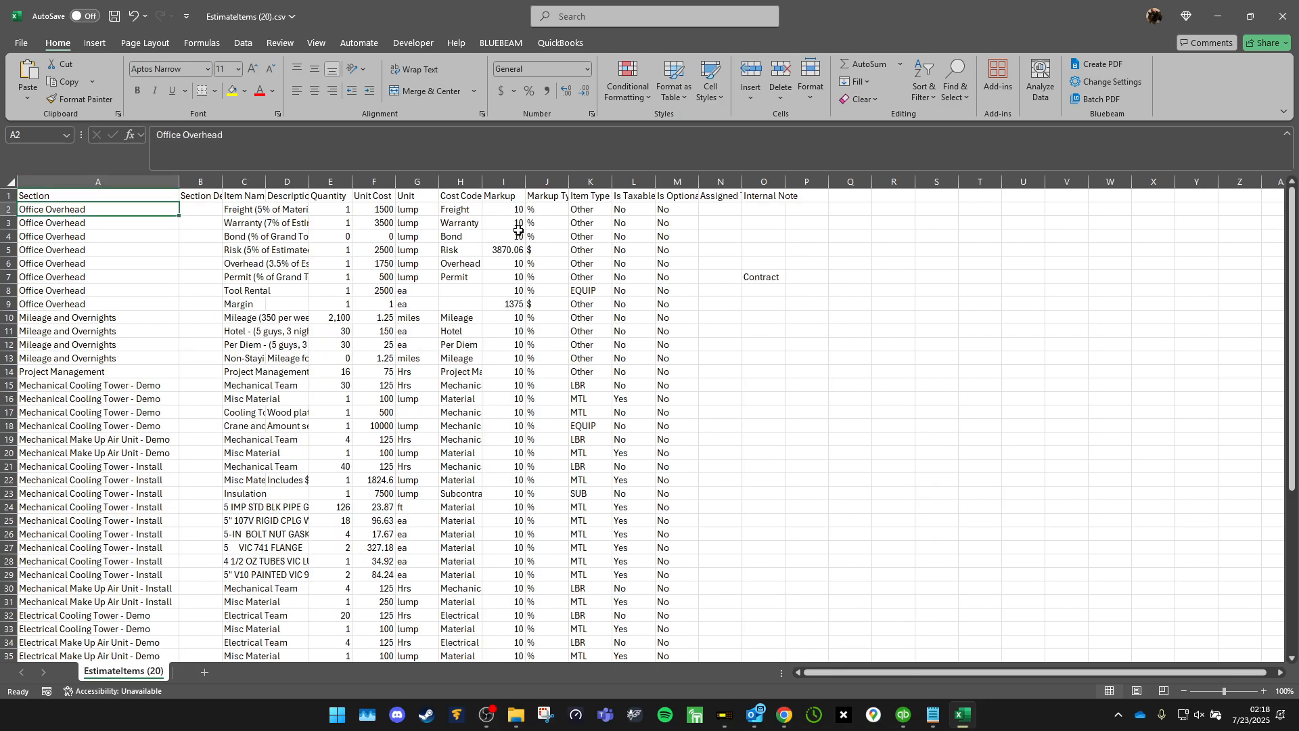
type("Base Bid")
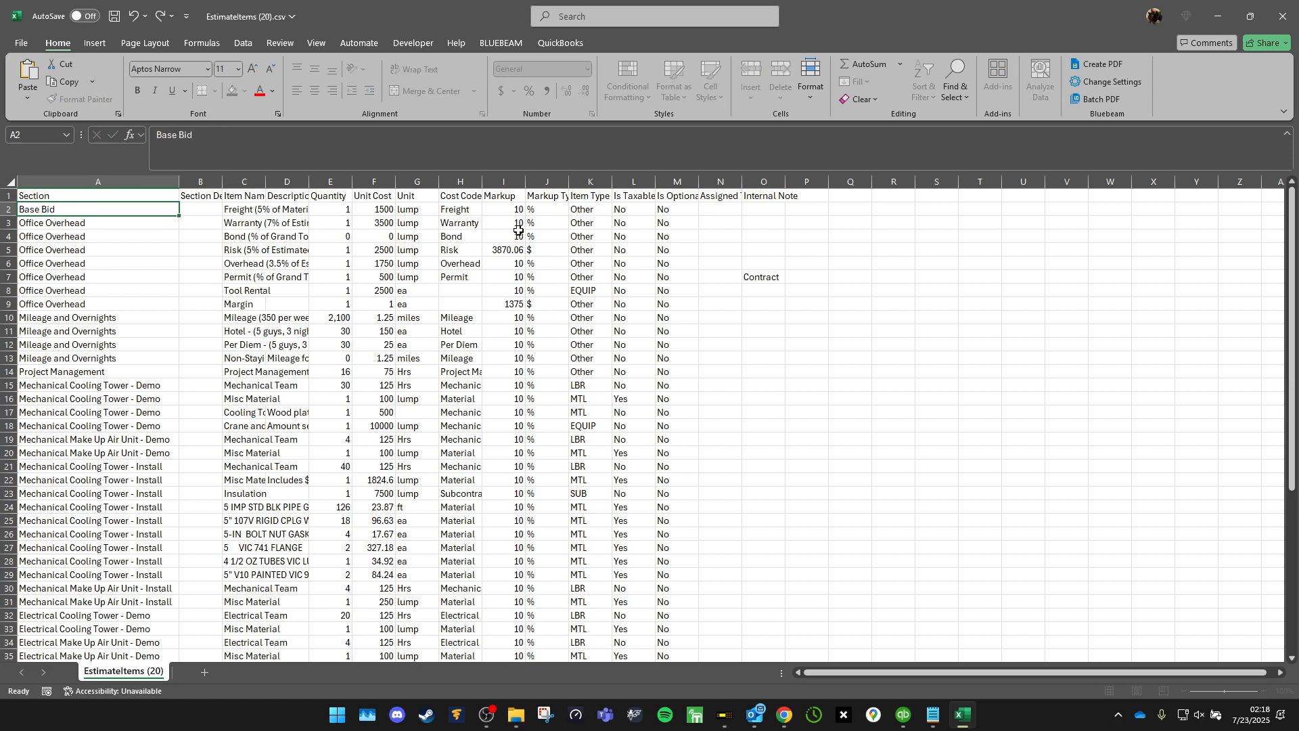
key("Return")
left_click(120, 207)
left_click_drag(183, 219, 179, 619)
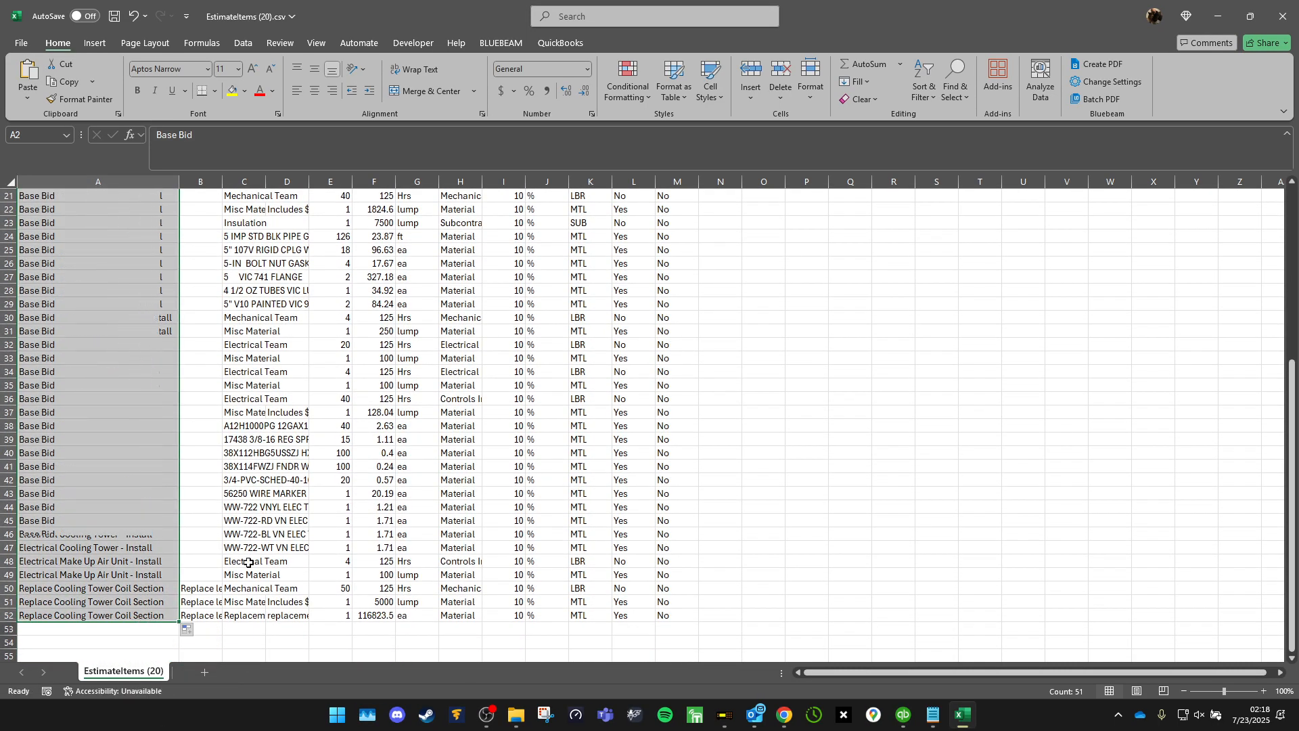
left_click(116, 16)
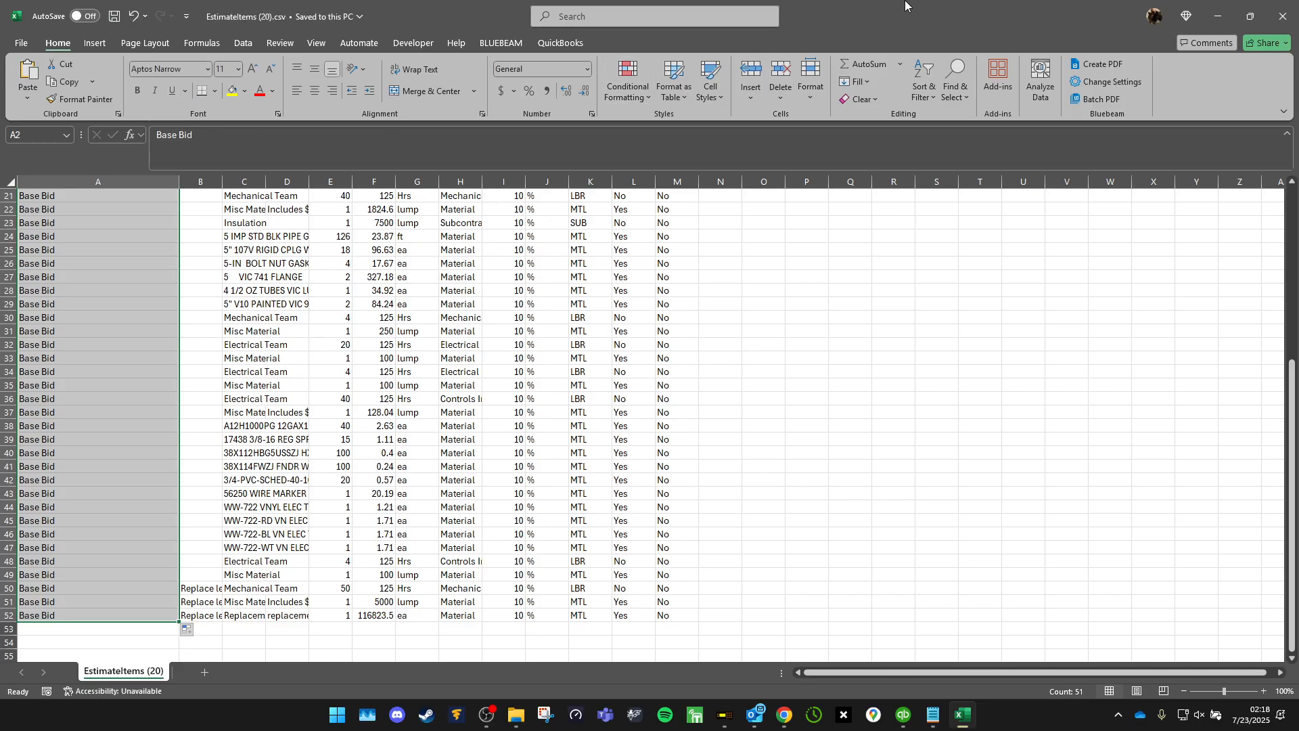
Back in the editable estimate, delete the Office Overhead, Mileage and Overnights, and Project Management sections.
left_click(1291, 18)
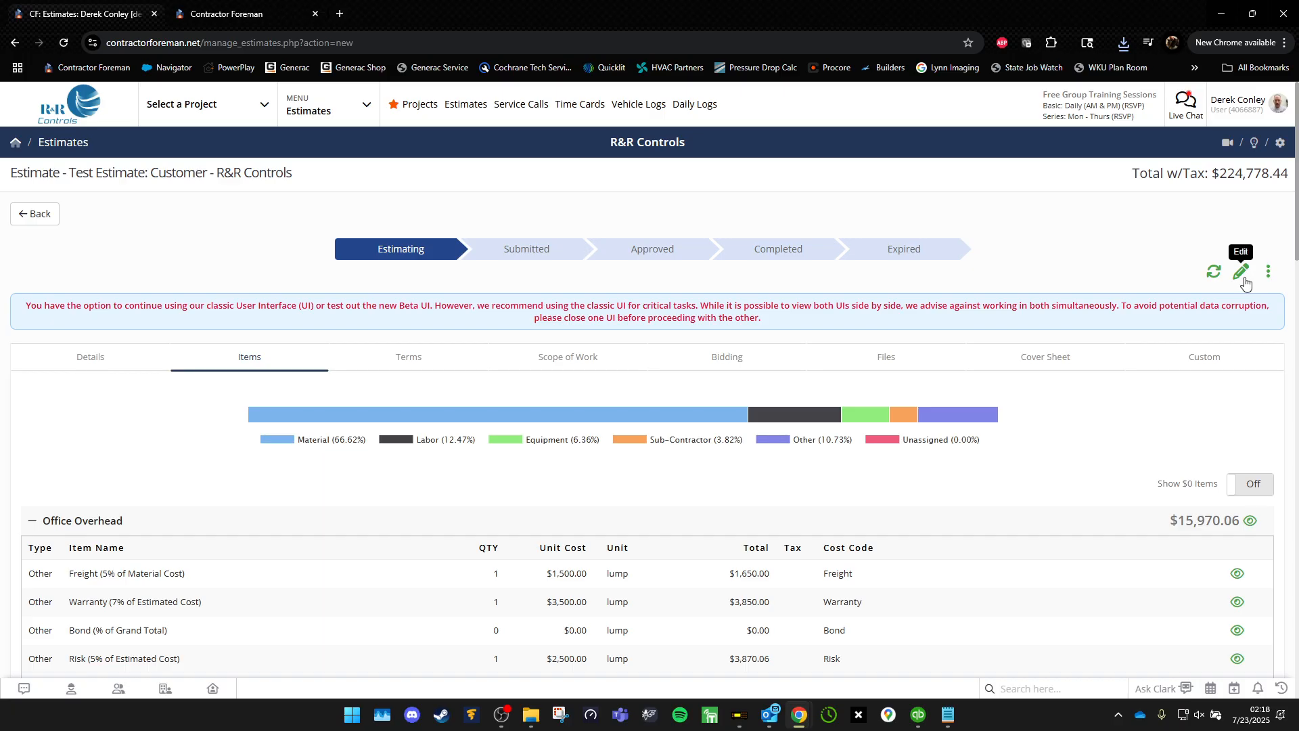
left_click(1220, 285)
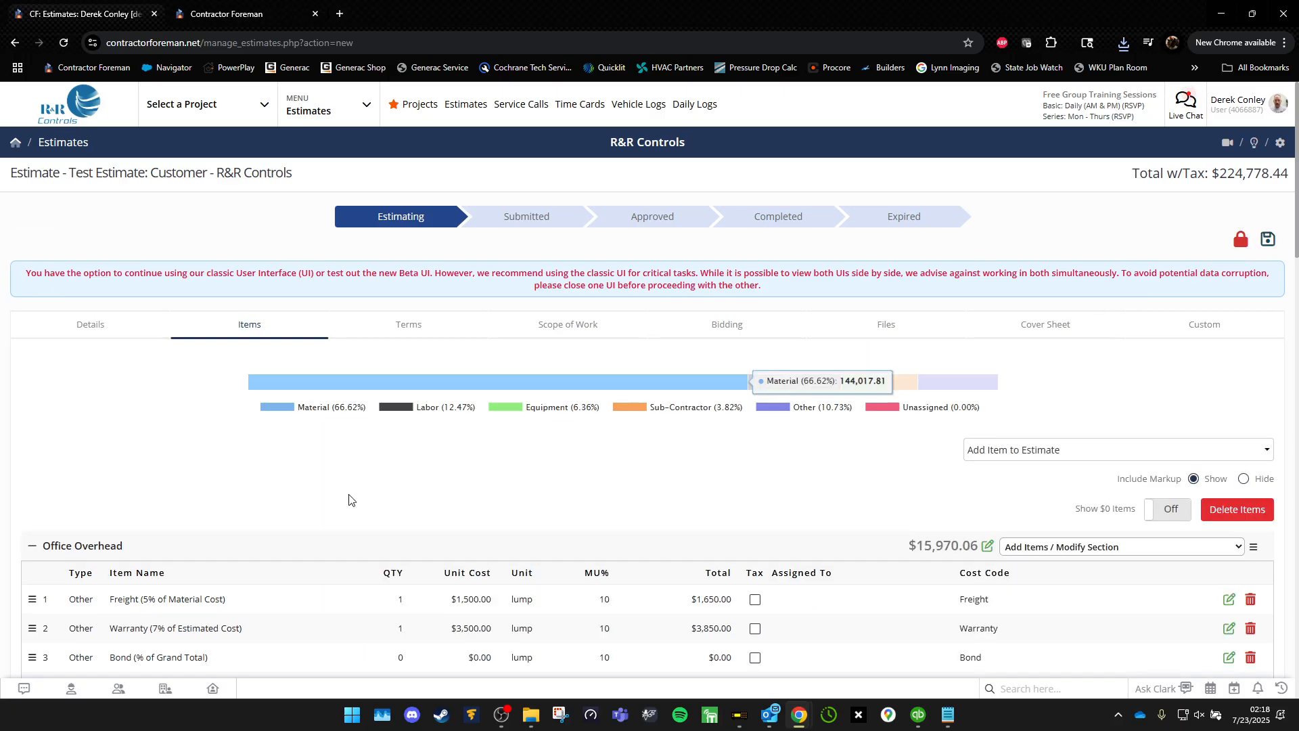
left_click(1090, 548)
left_click(1069, 671)
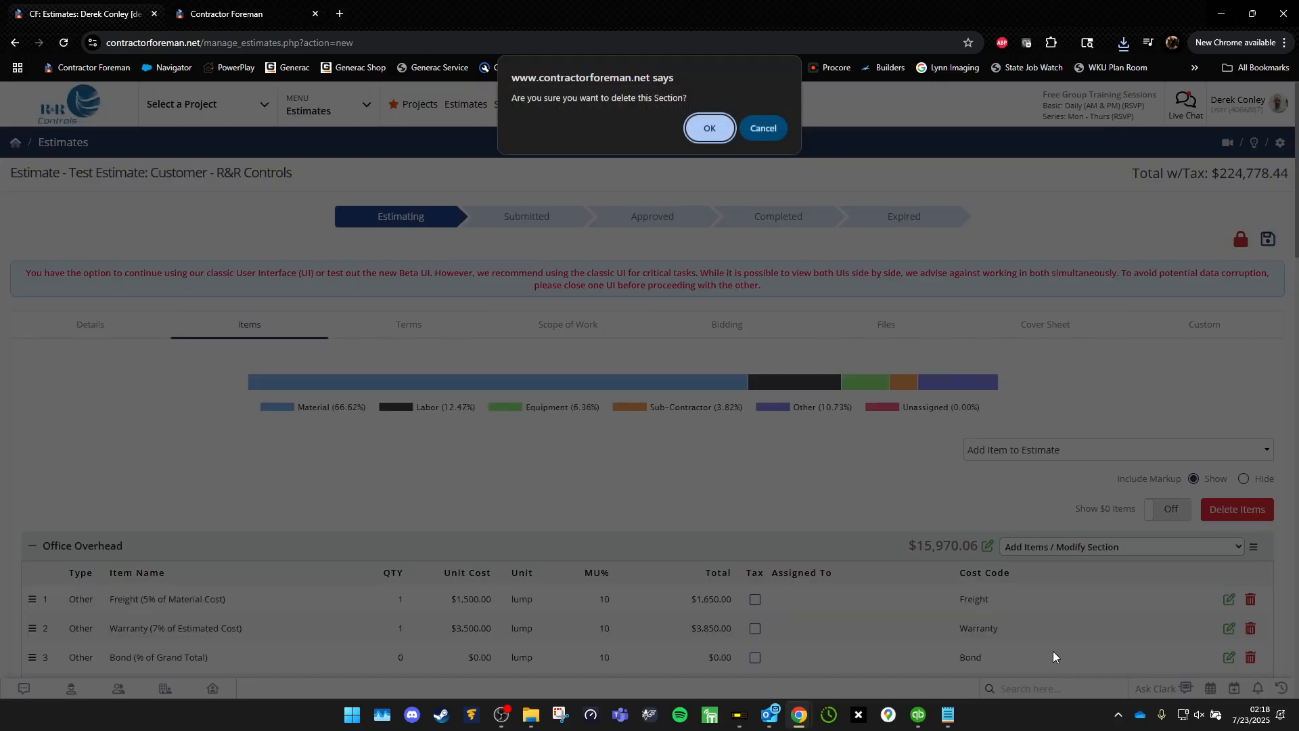
left_click(710, 129)
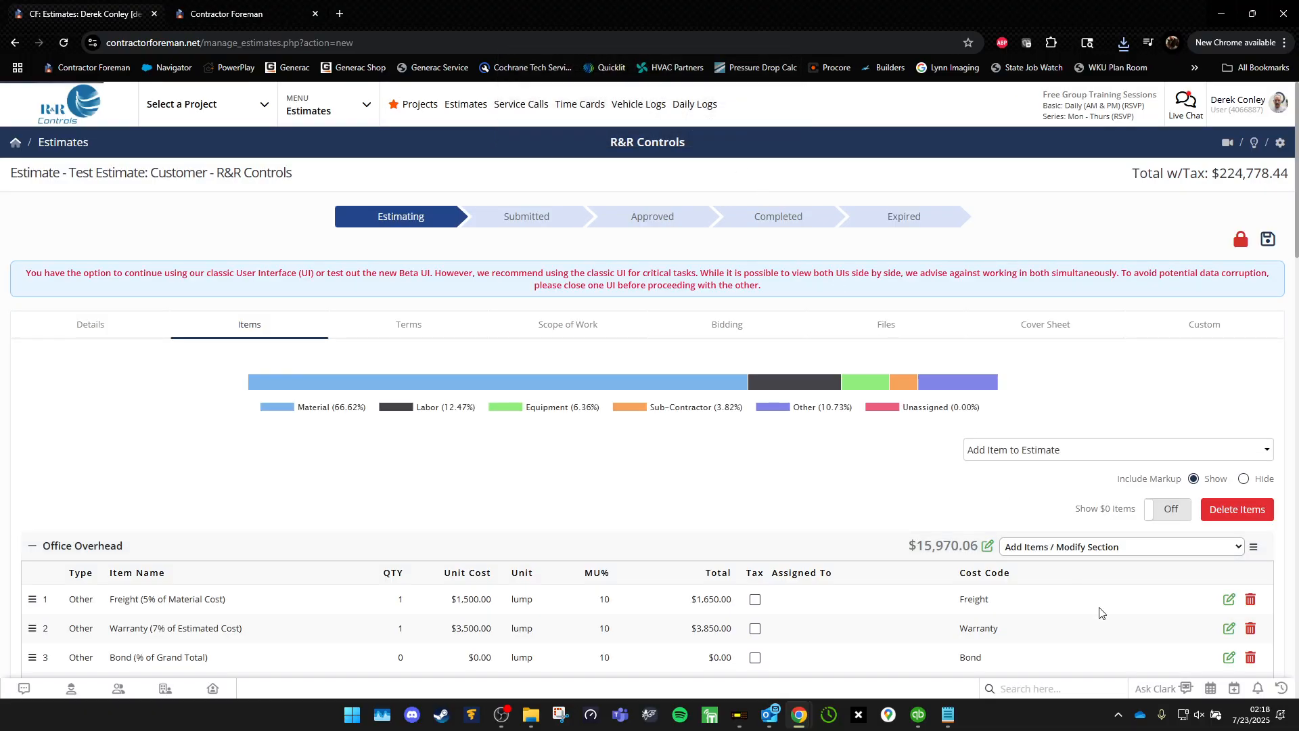
left_click(1133, 548)
left_click(1065, 670)
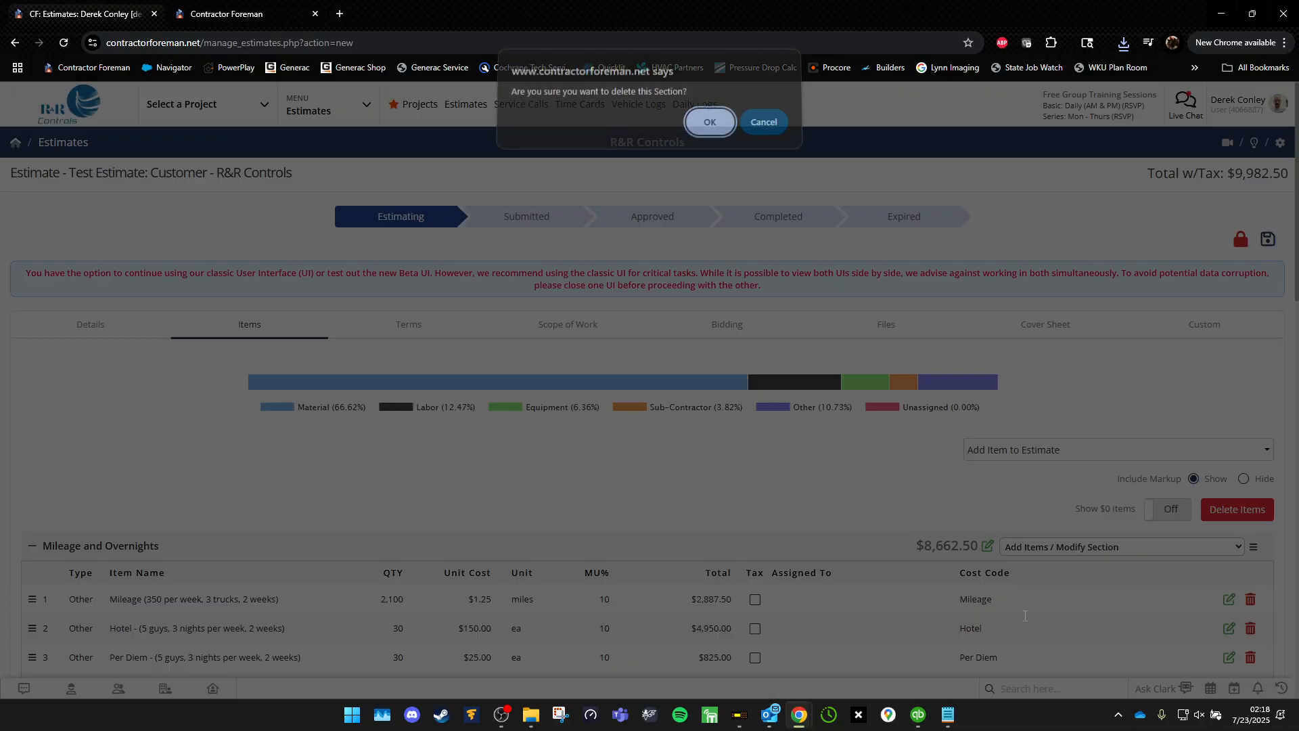
left_click(710, 129)
left_click(1126, 546)
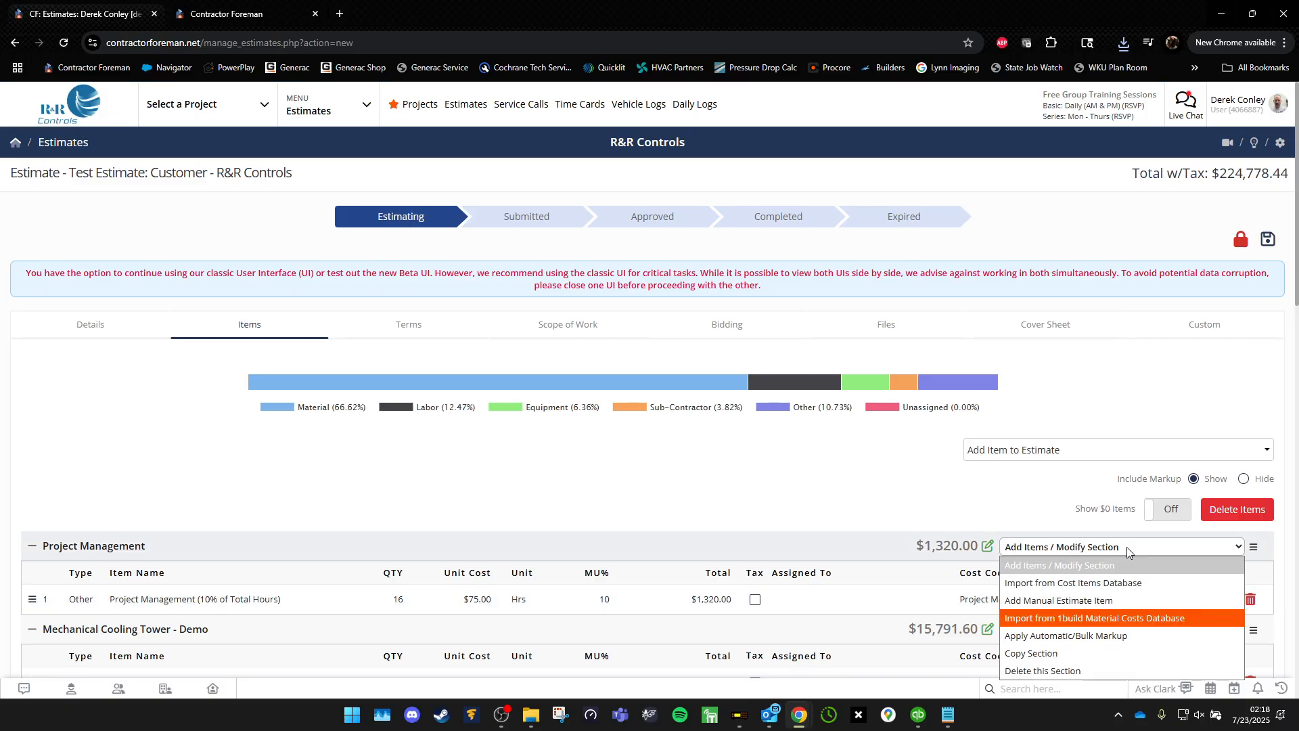
left_click(1066, 670)
left_click(710, 128)
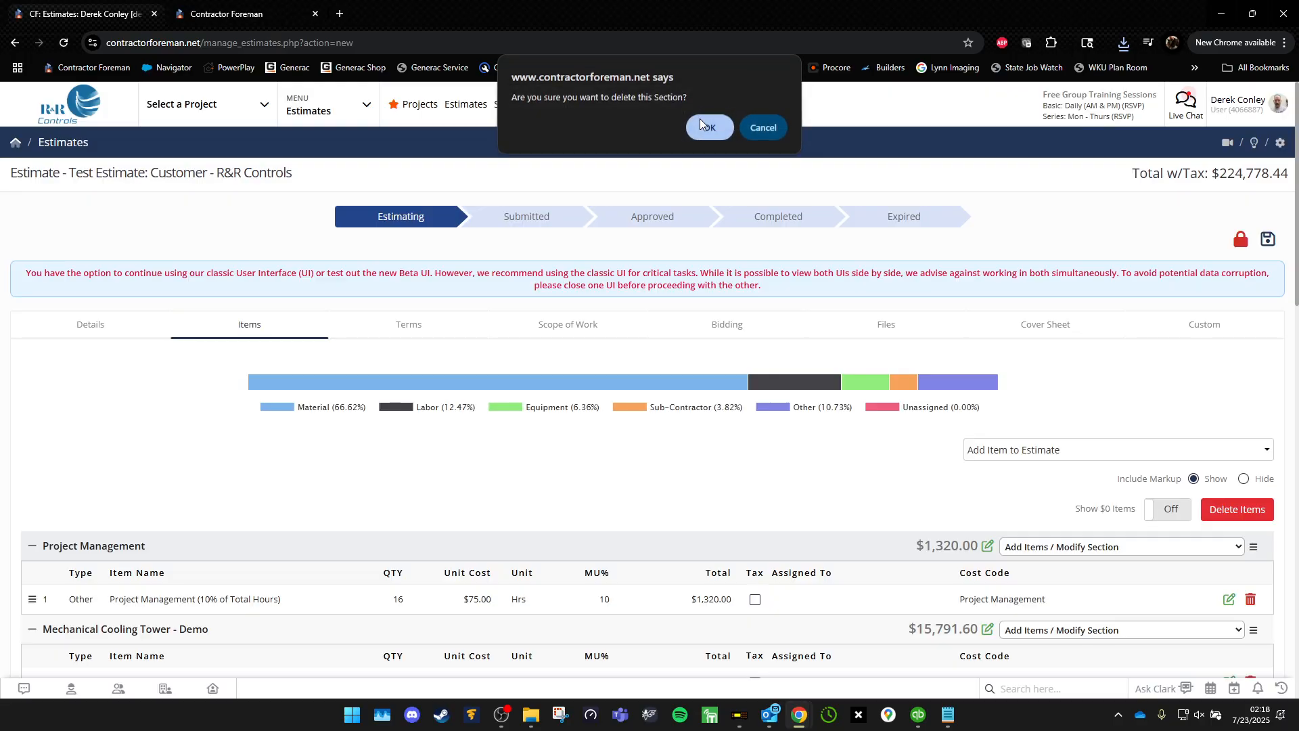
Delete Mechanical Cooling Tower - Demo, the next section, Cooling Tower - Install and Make Up Air Unit - Install.
left_click(1133, 547)
left_click(1096, 673)
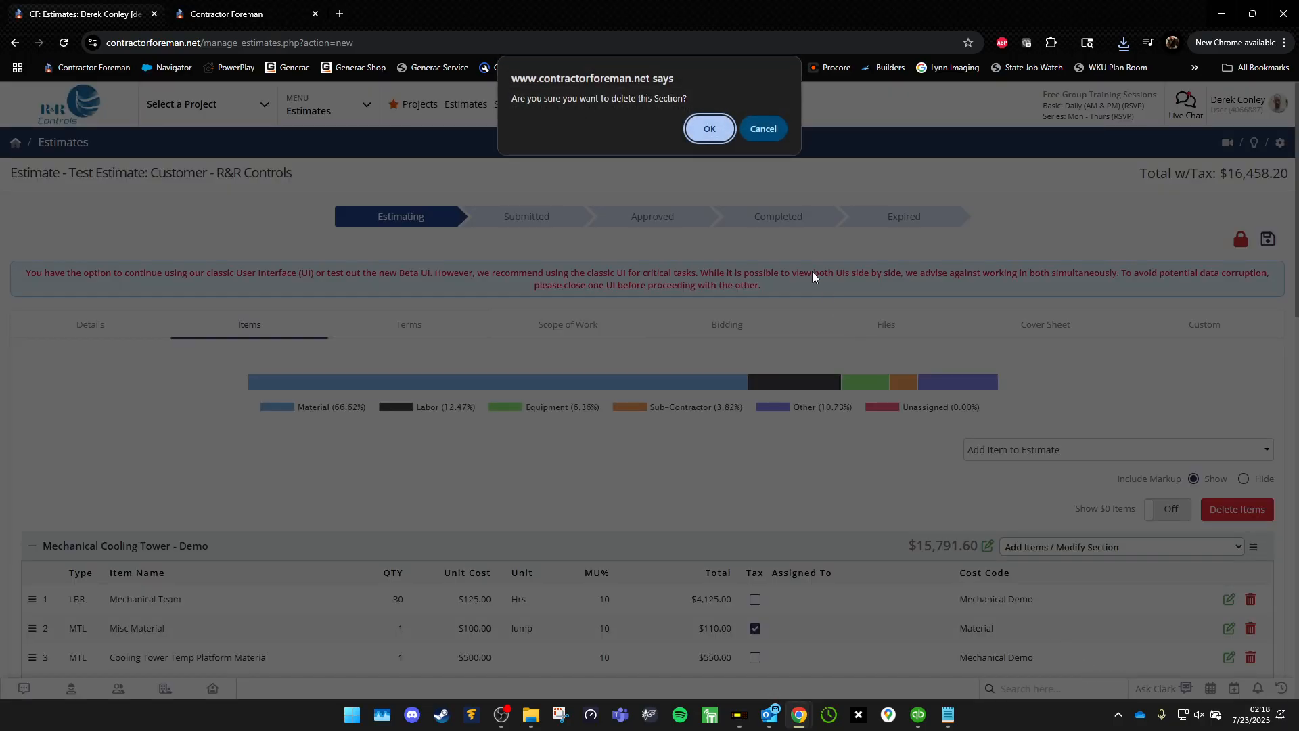
left_click(706, 130)
left_click(1116, 546)
left_click(1082, 670)
left_click(704, 130)
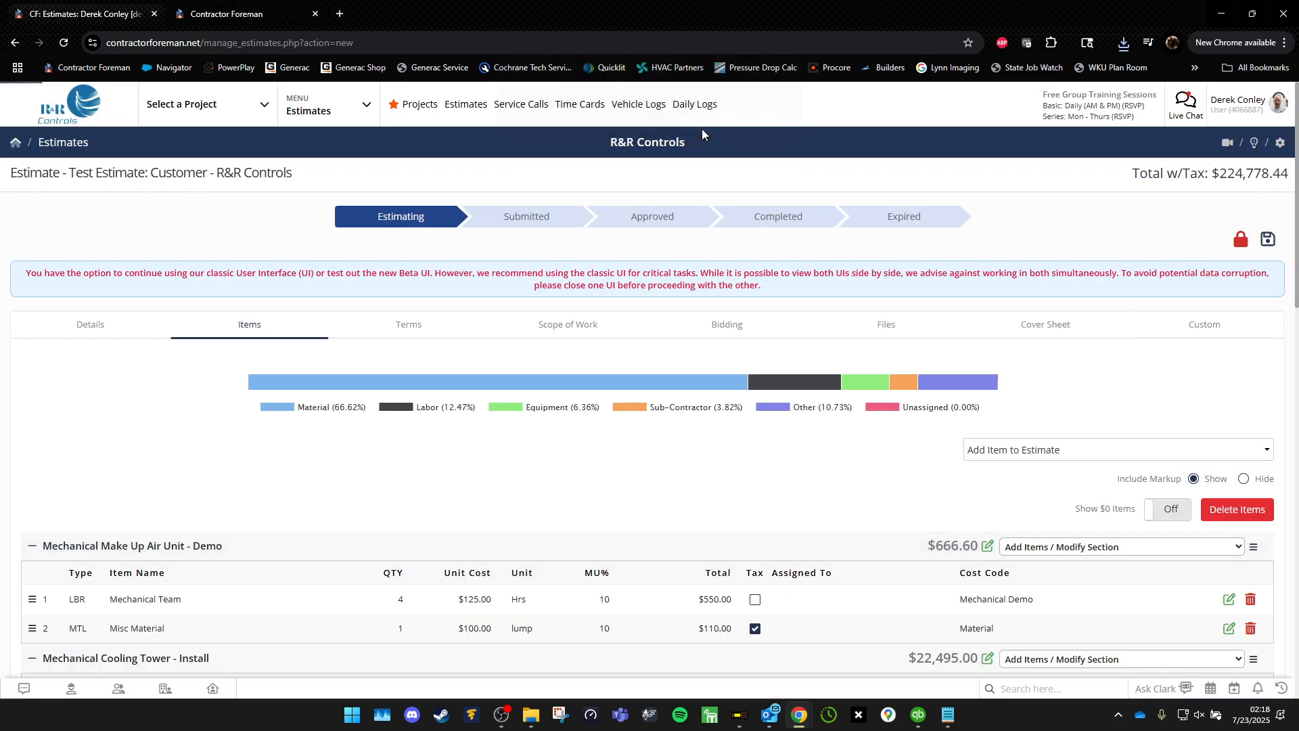
left_click(1052, 548)
left_click(1043, 673)
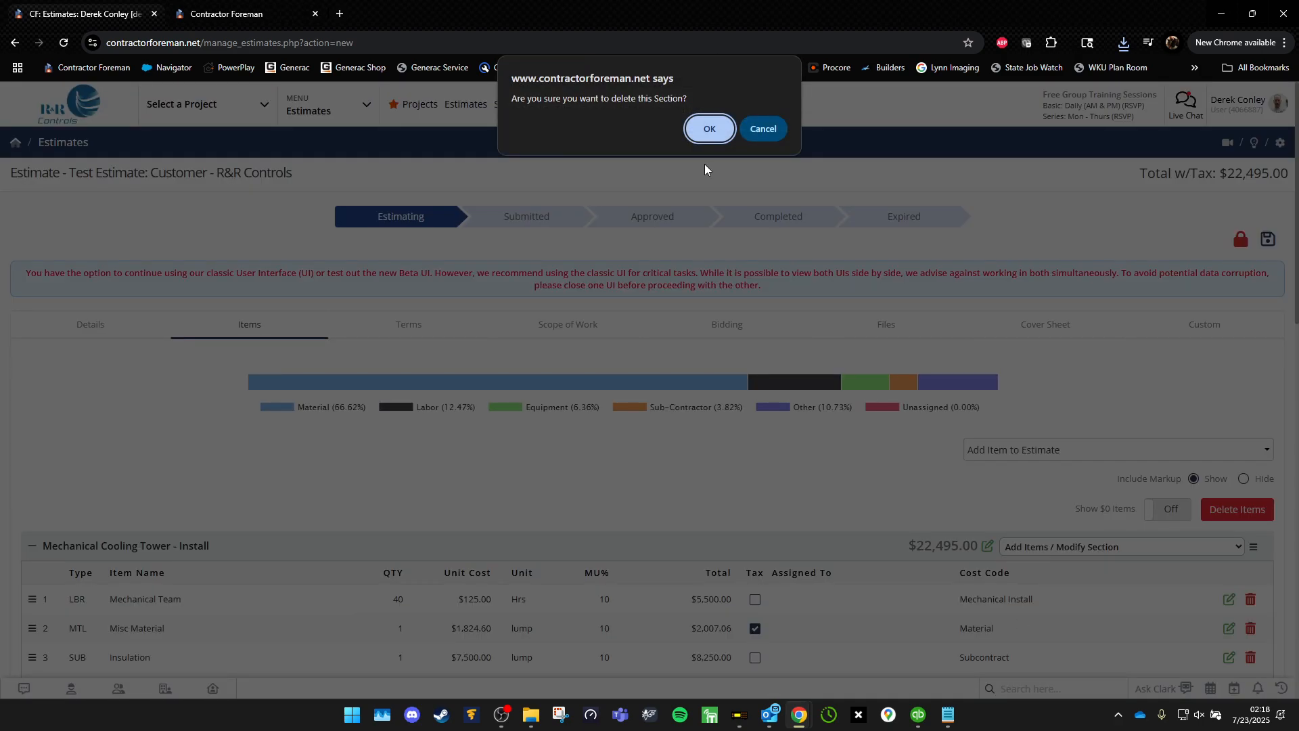
left_click(711, 120)
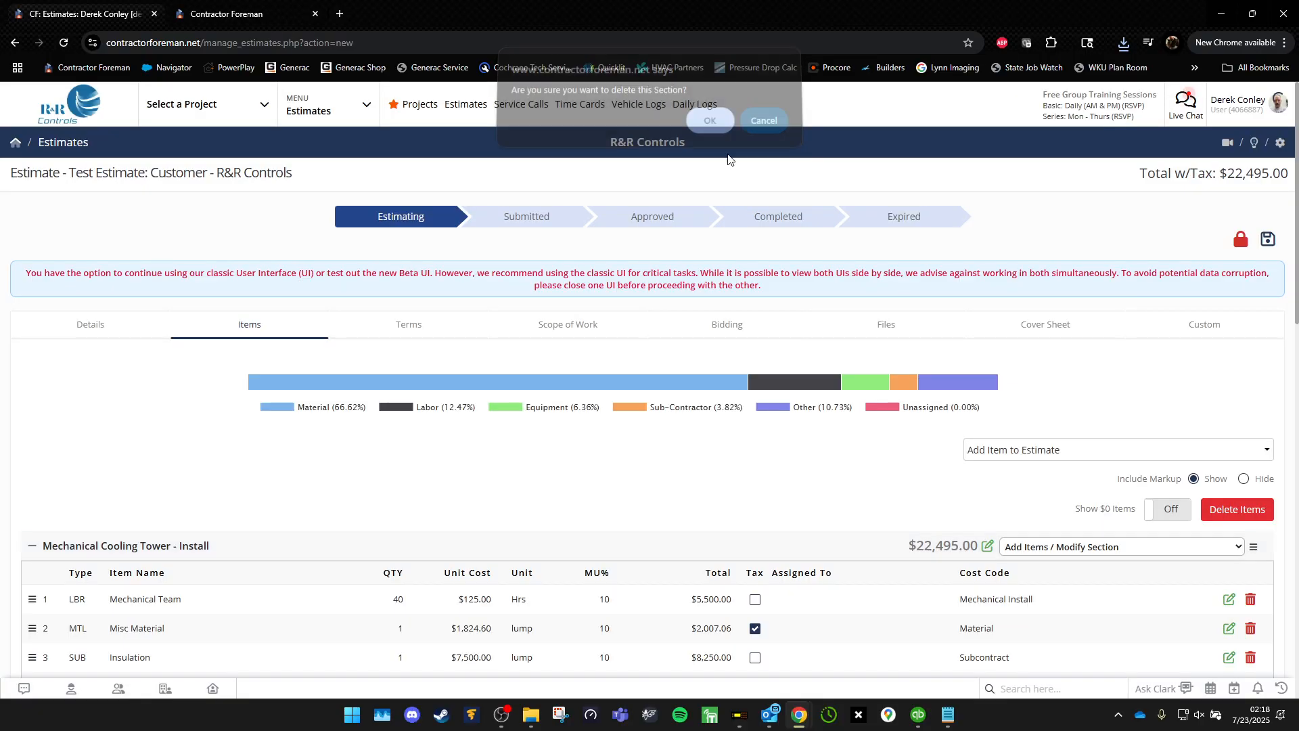
left_click(1081, 551)
left_click(1075, 671)
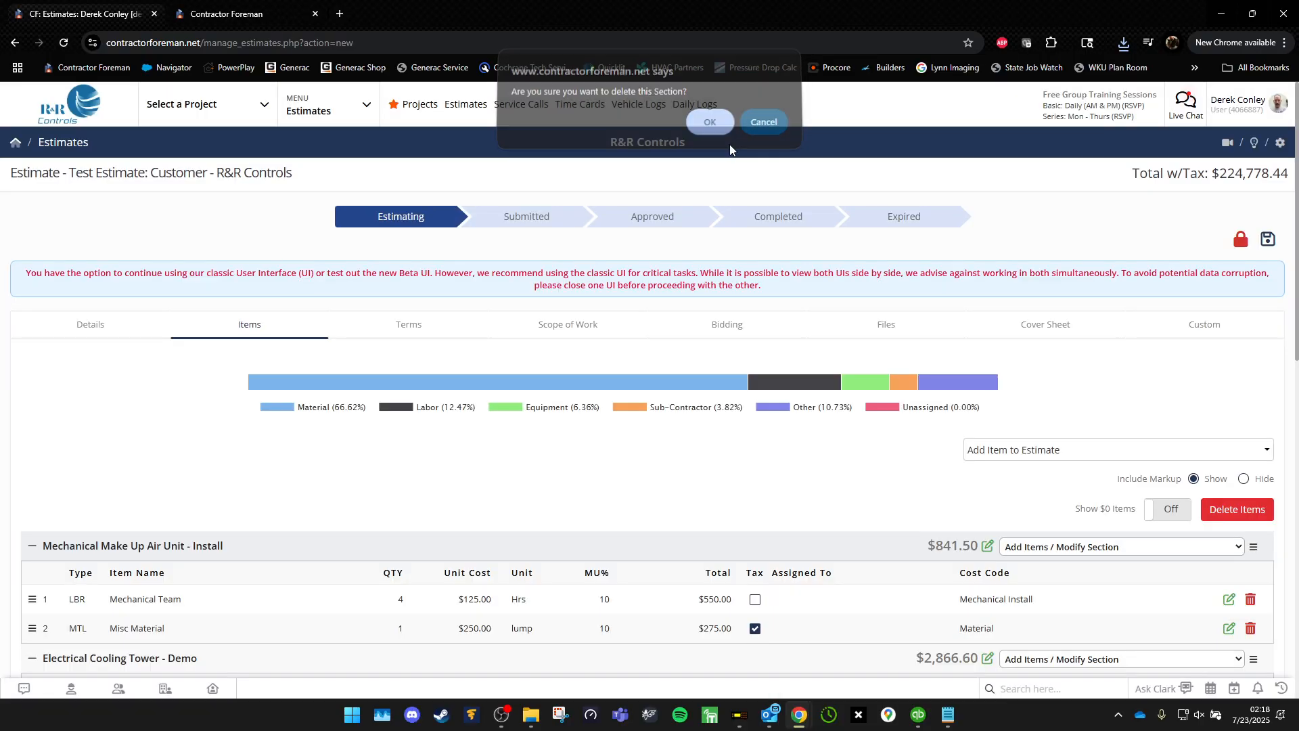
left_click(720, 137)
Delete the four Electrical sections for Cooling Tower and Make Up Air Unit, Demo and Install.
left_click(1081, 548)
left_click(1076, 668)
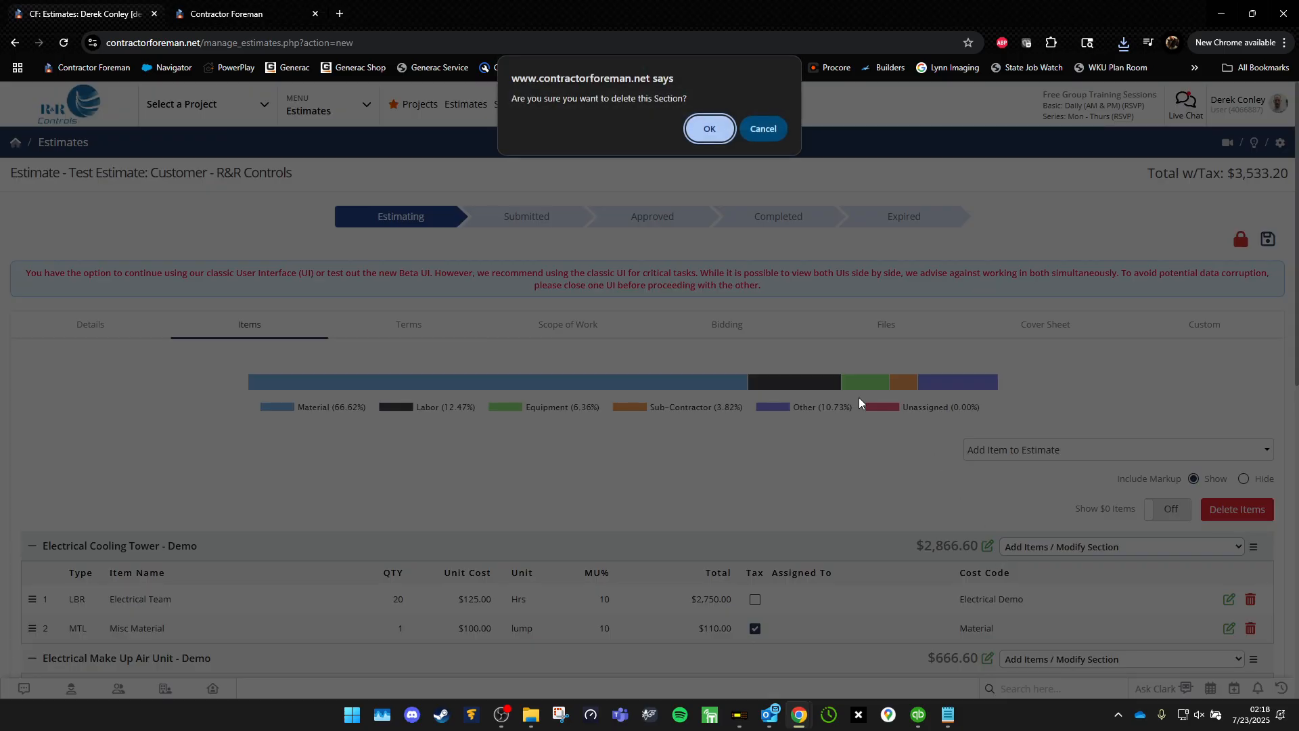
left_click(710, 140)
left_click(1081, 546)
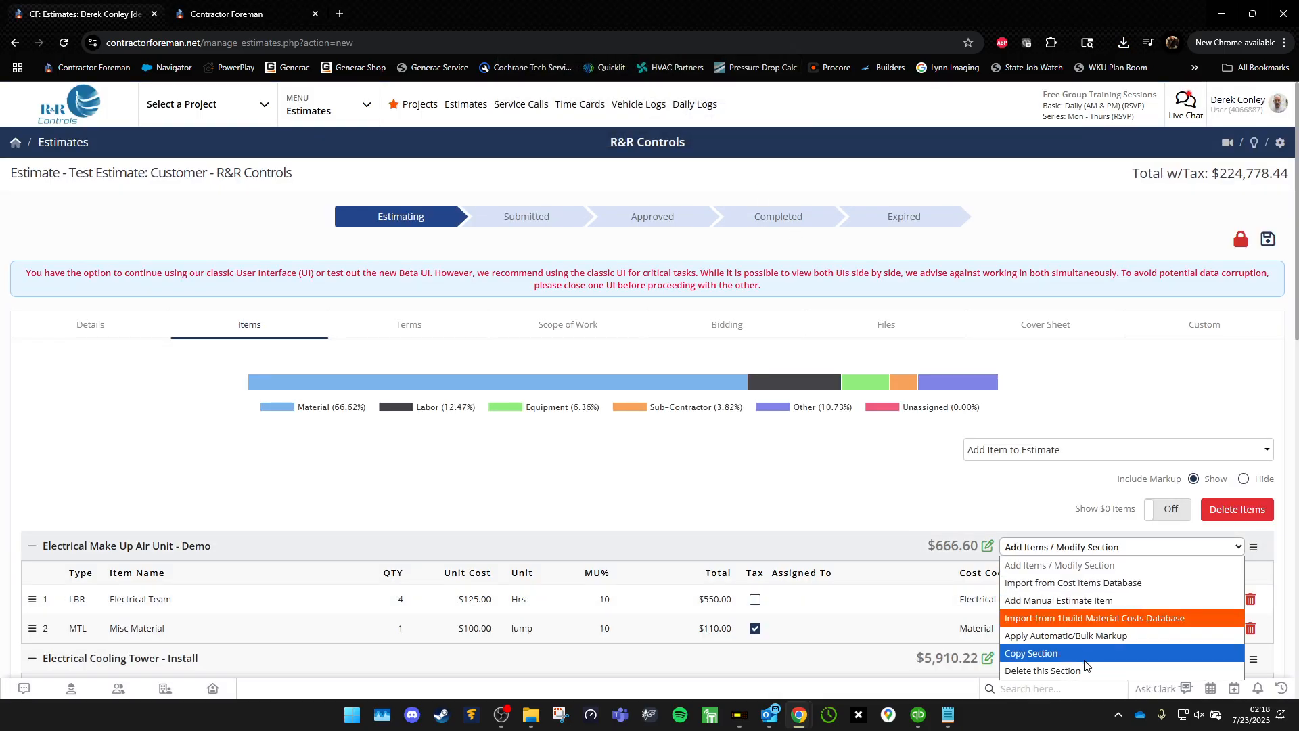
left_click(1075, 670)
left_click(710, 128)
scroll(846, 450, "down", 2)
left_click(1069, 411)
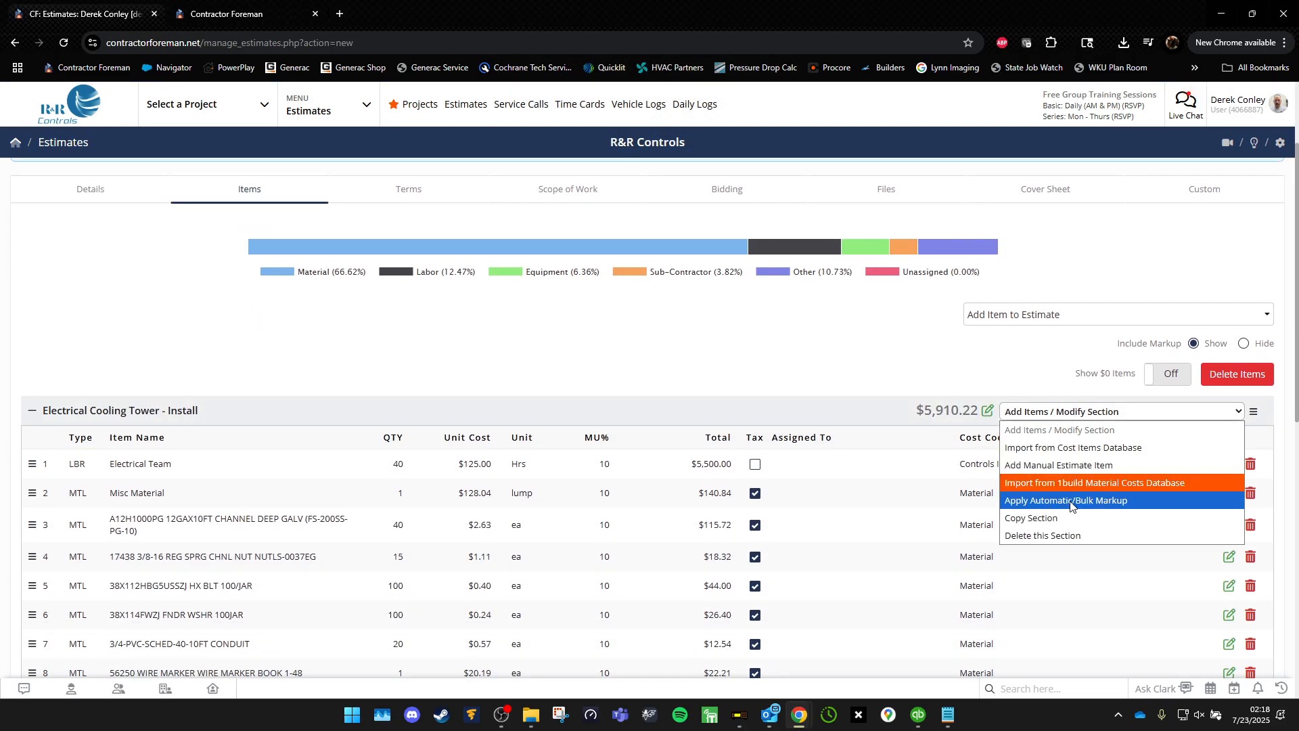
left_click(1080, 535)
left_click(724, 126)
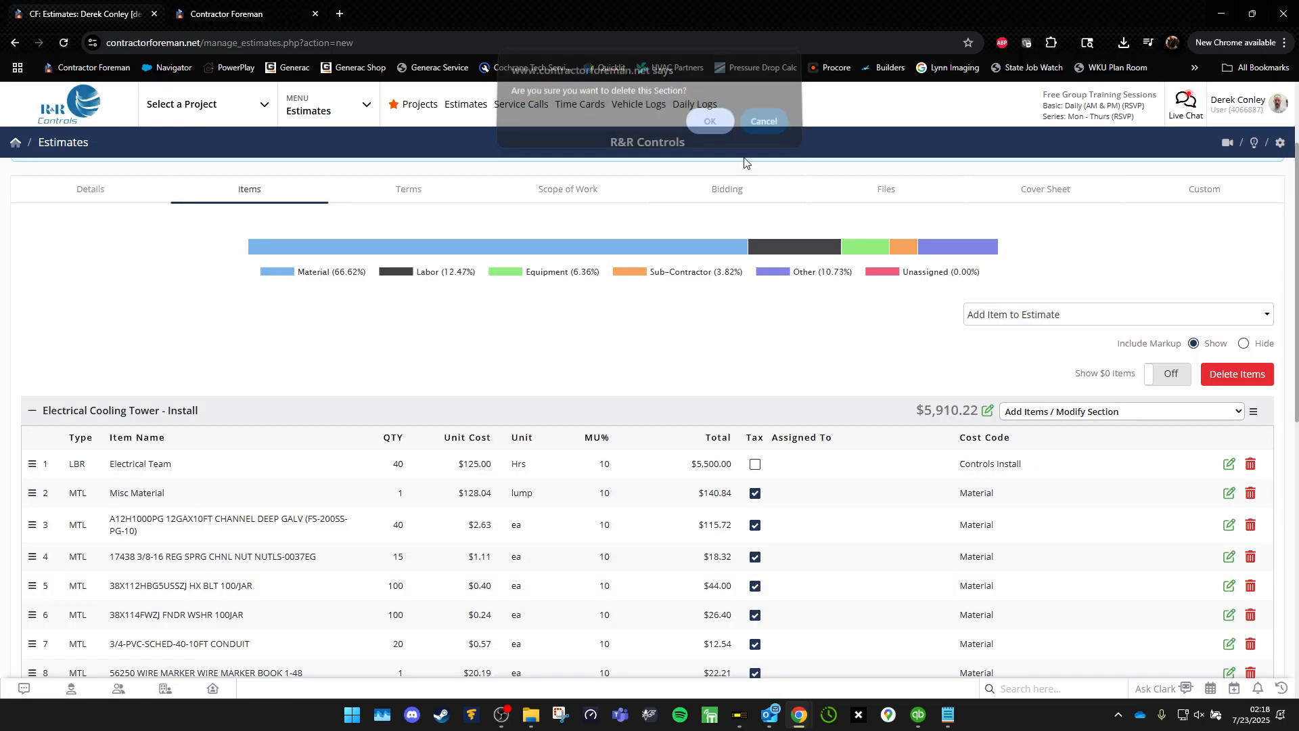
left_click(1069, 411)
left_click(1069, 536)
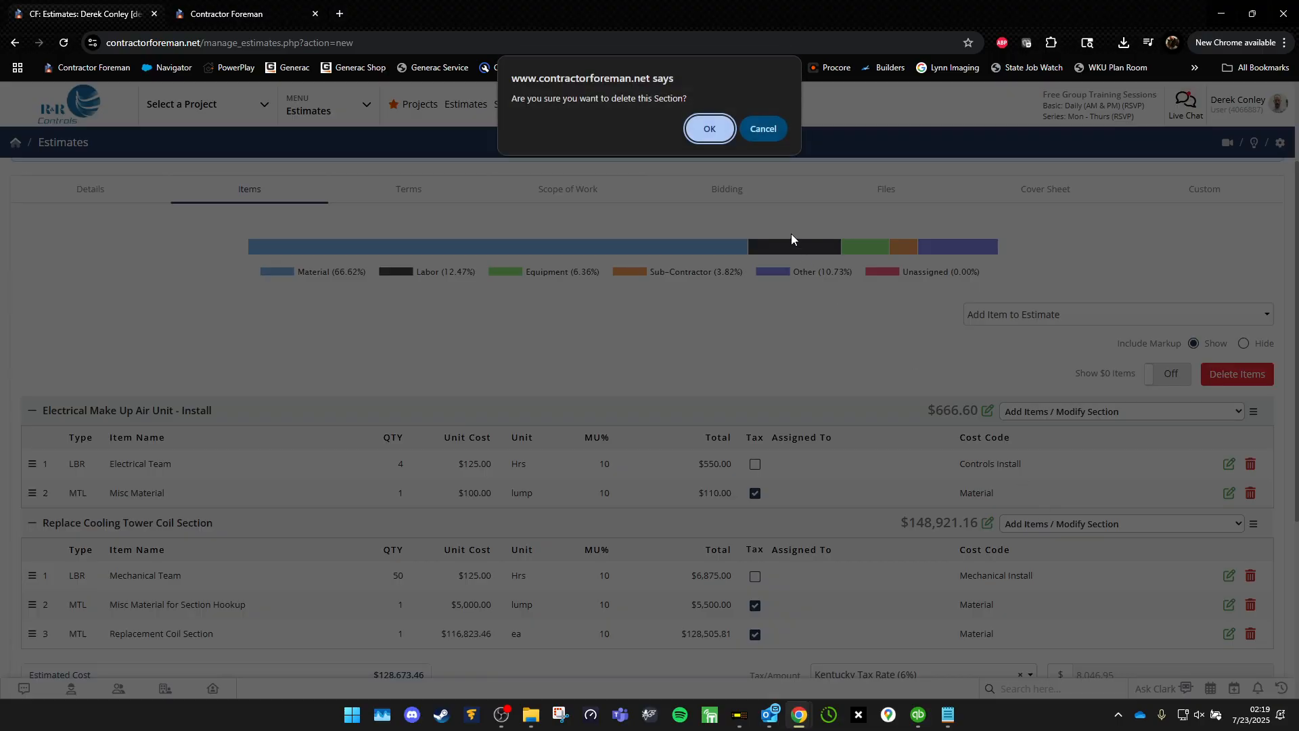
left_click(709, 129)
scroll(1172, 316, "up", 2)
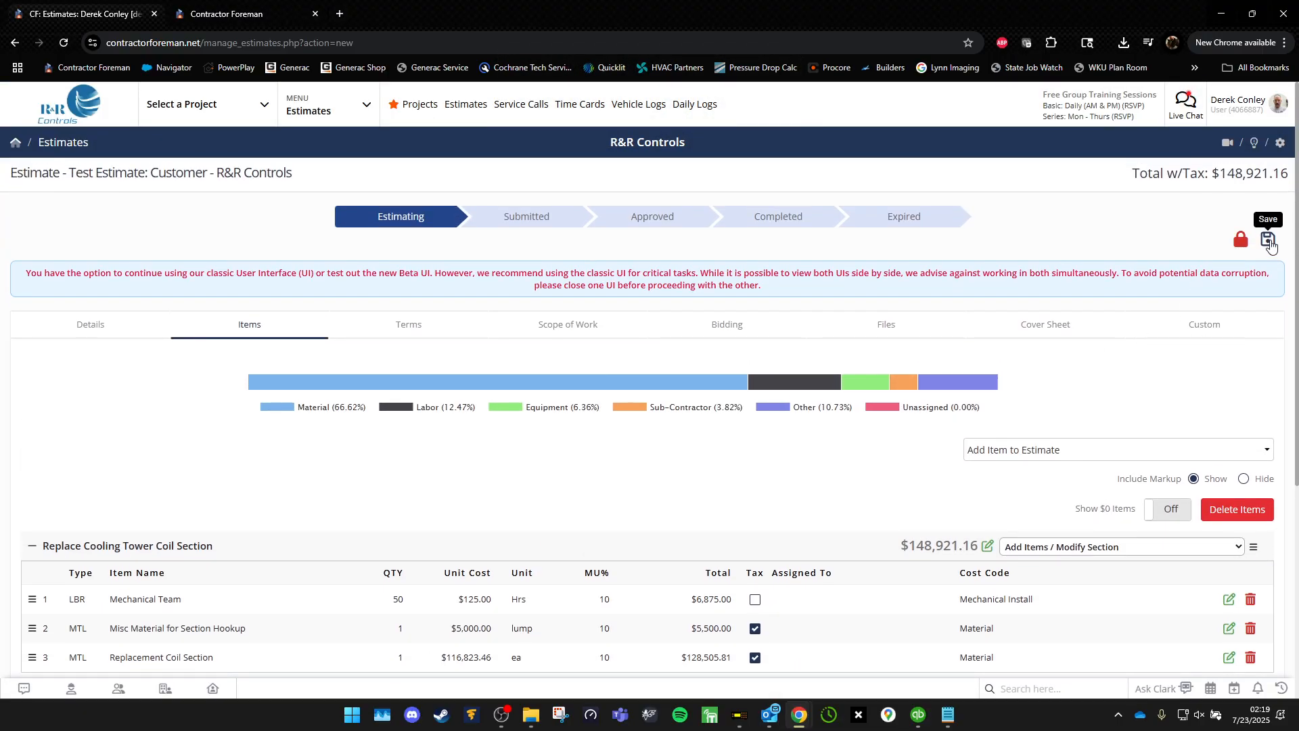
Import the Base Bid items from EstimateItems (20).csv into the estimate, confirming past the warning.
left_click(1123, 450)
left_click(1015, 522)
left_click(124, 444)
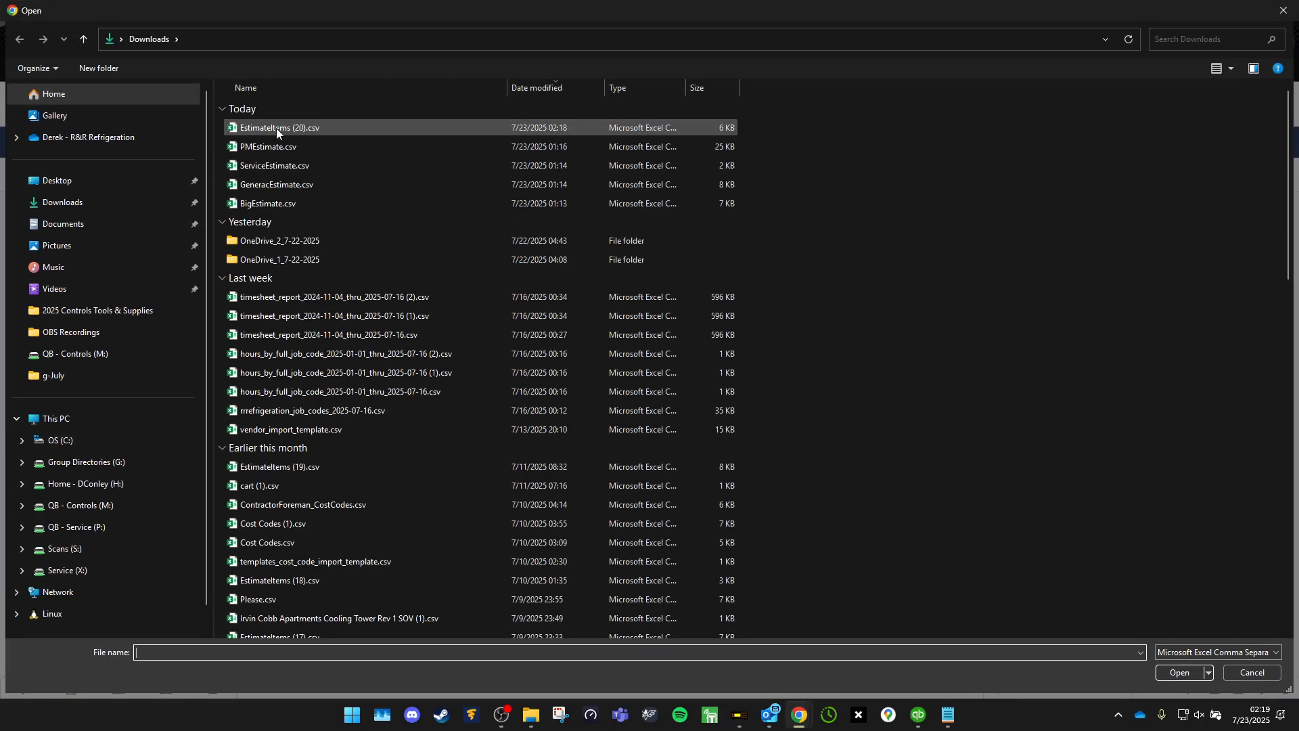
left_click(276, 128)
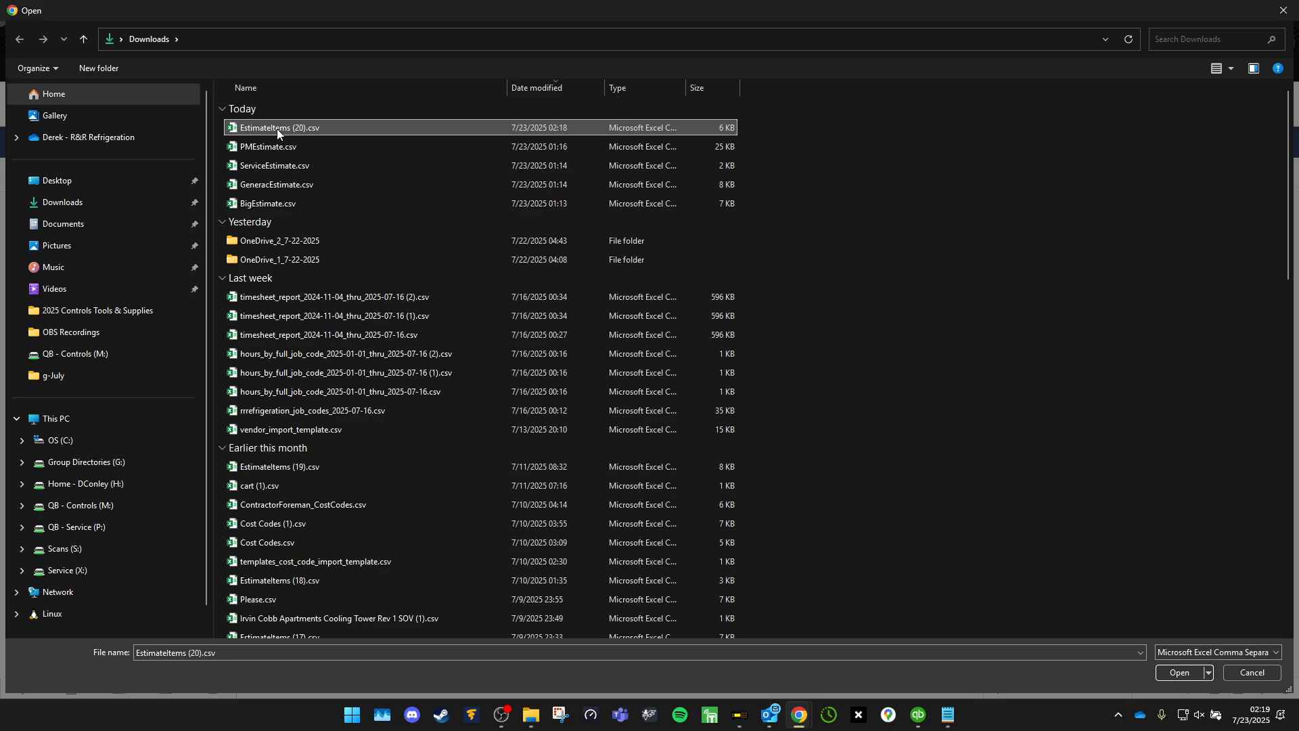
double_click(278, 128)
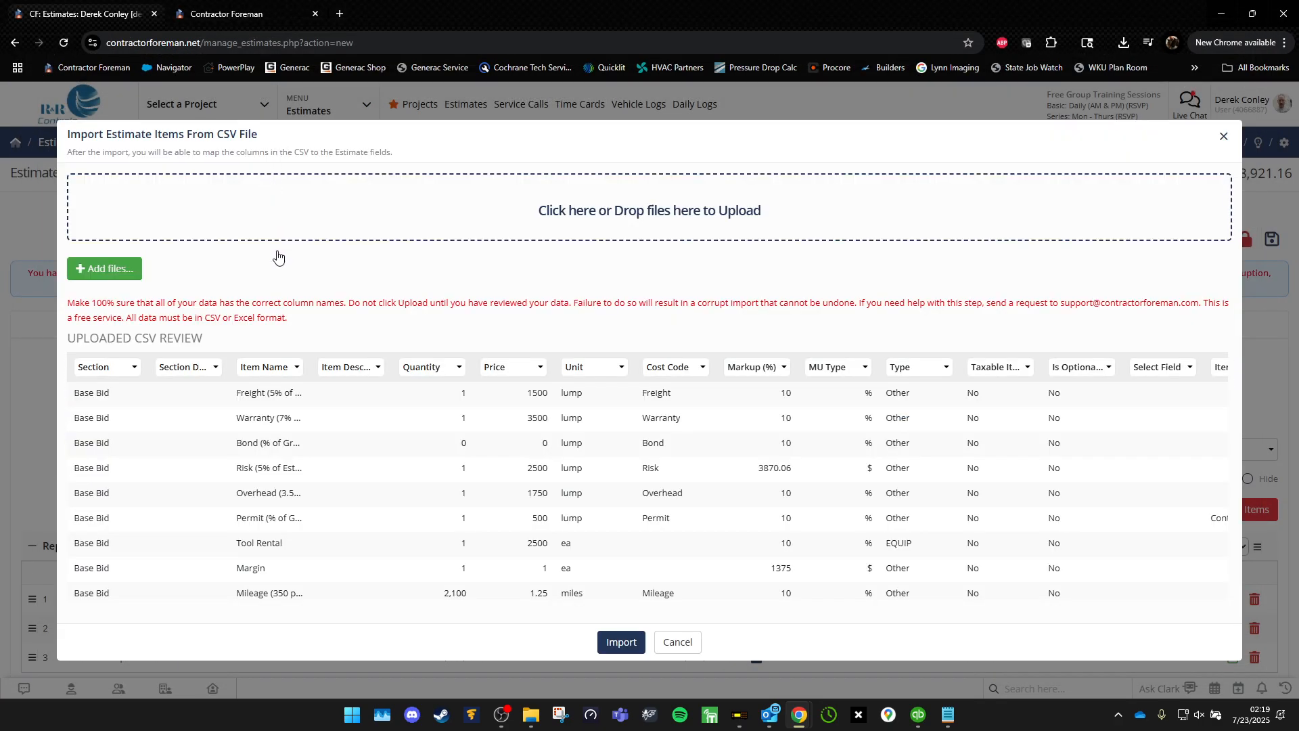
left_click(621, 642)
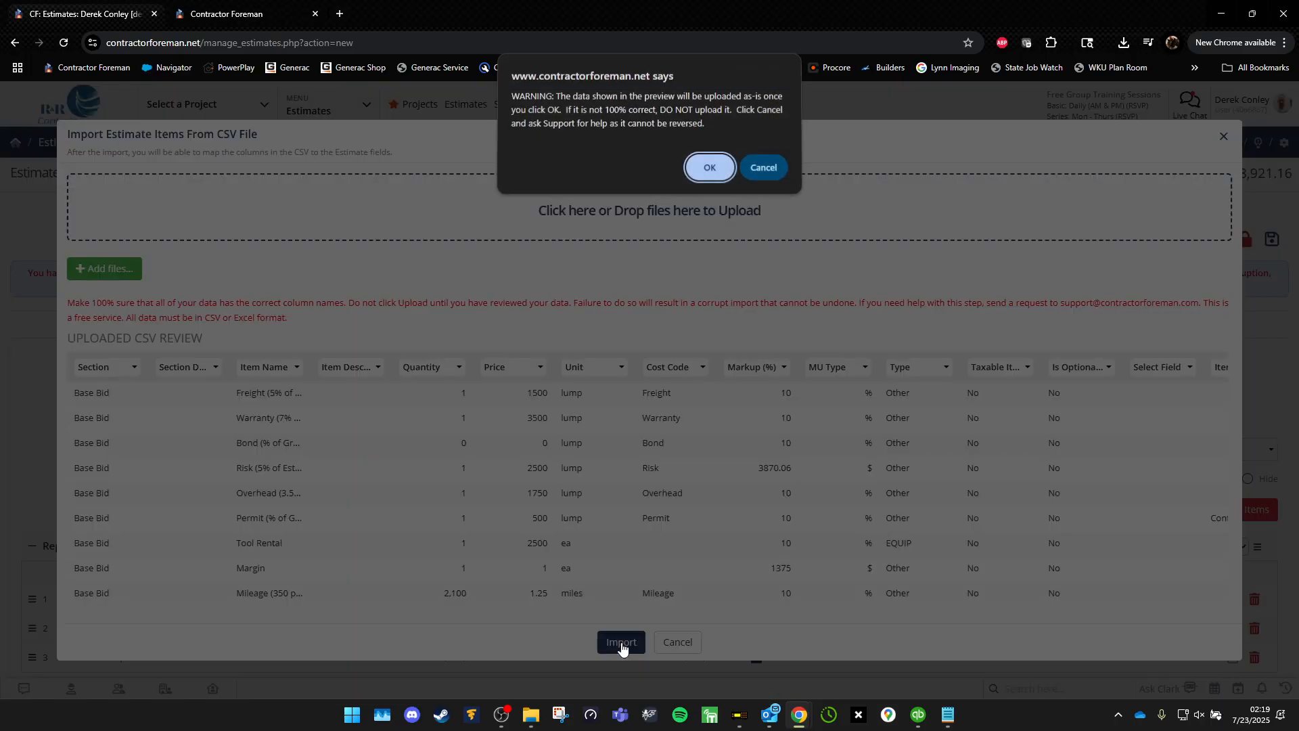
left_click(713, 171)
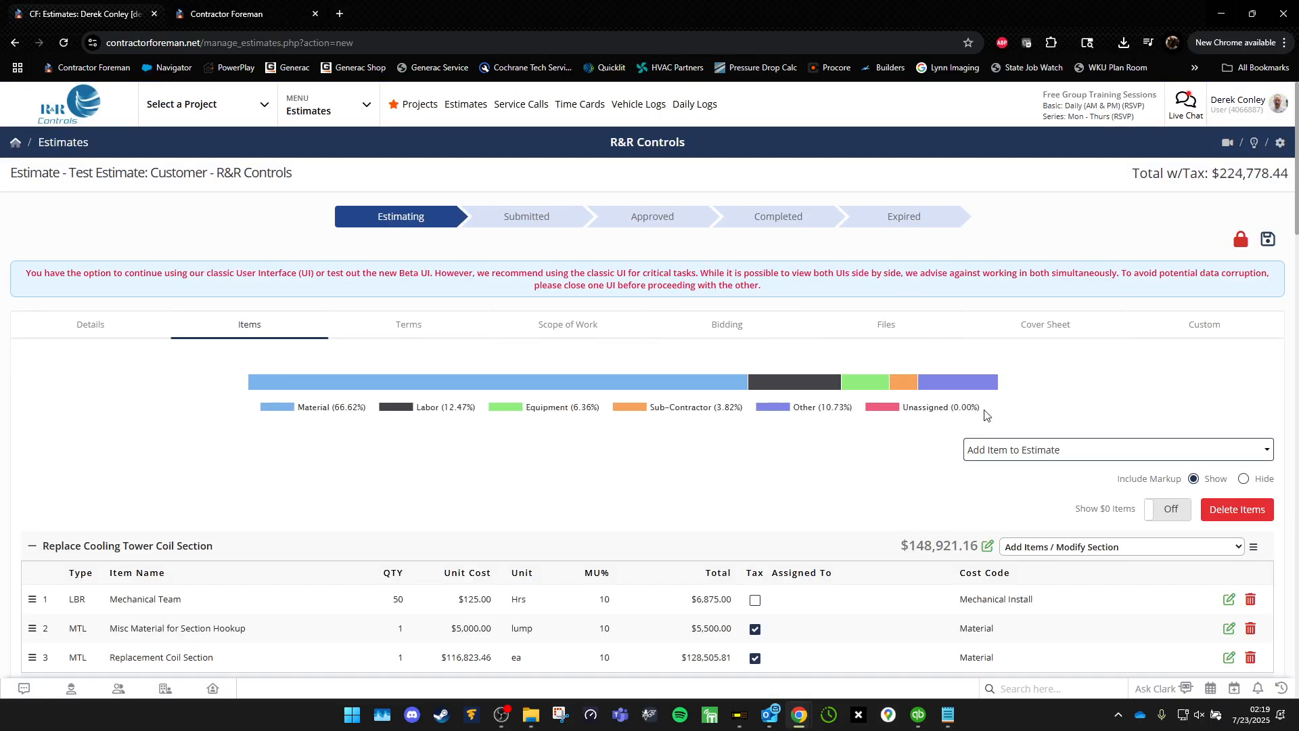
Delete the leftover Replace Cooling Tower Coil Section.
left_click(1062, 548)
left_click(1049, 672)
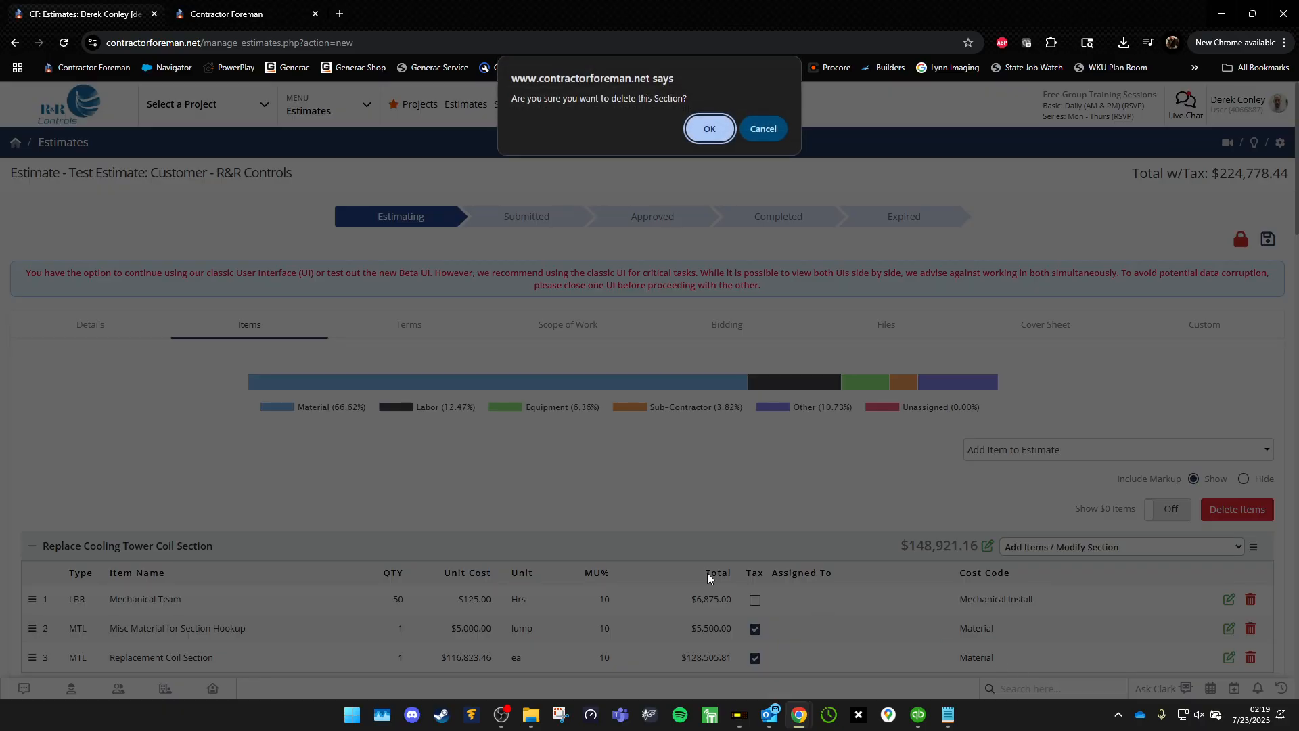
left_click(710, 129)
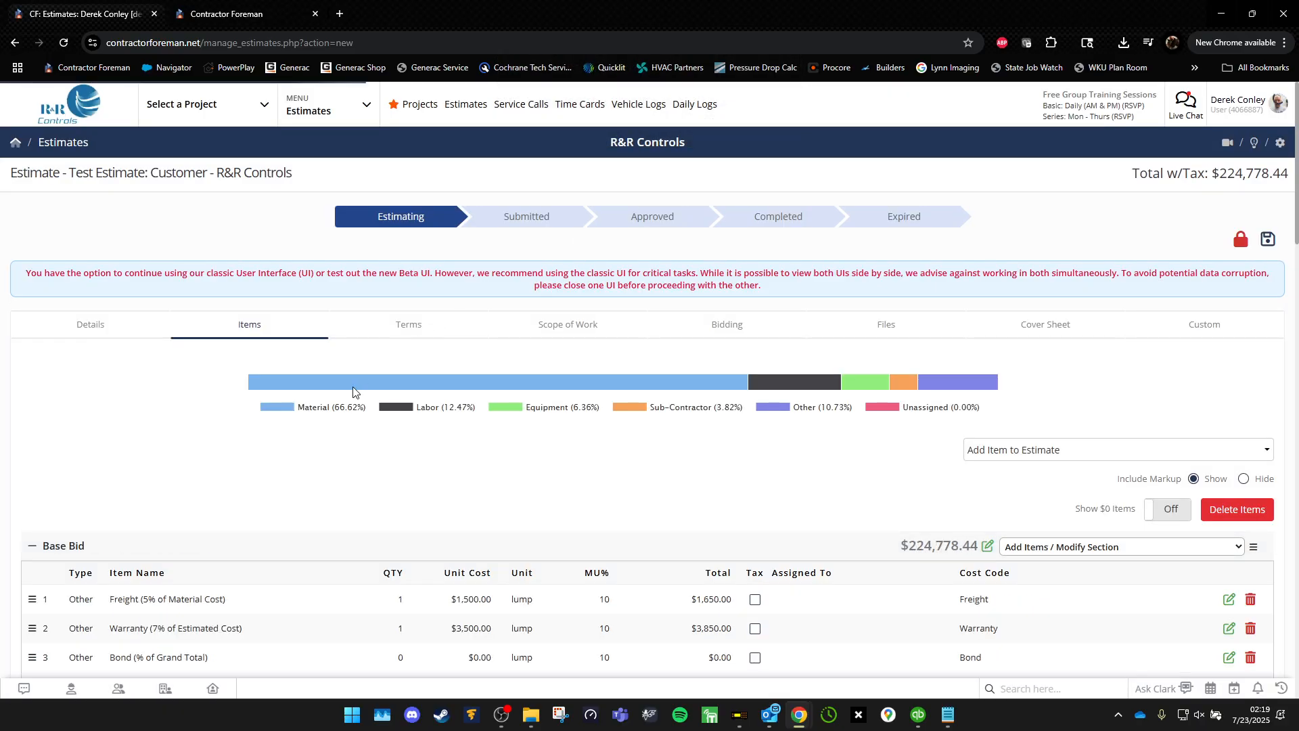
Collapse the Base Bid section's item rows and save the estimate.
left_click(32, 548)
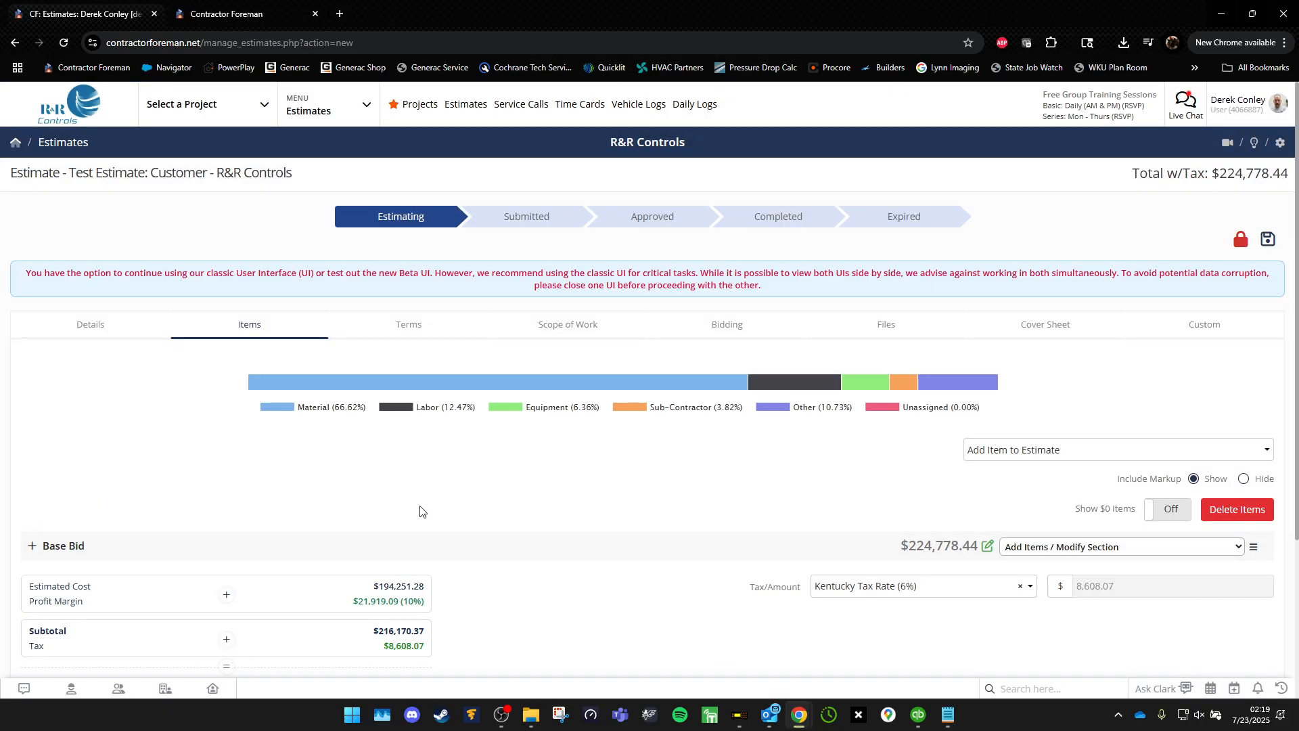
left_click(1268, 240)
left_click(1267, 271)
Preview the estimate PDF with the Project Proposal template and scroll to page 2.
left_click(1246, 313)
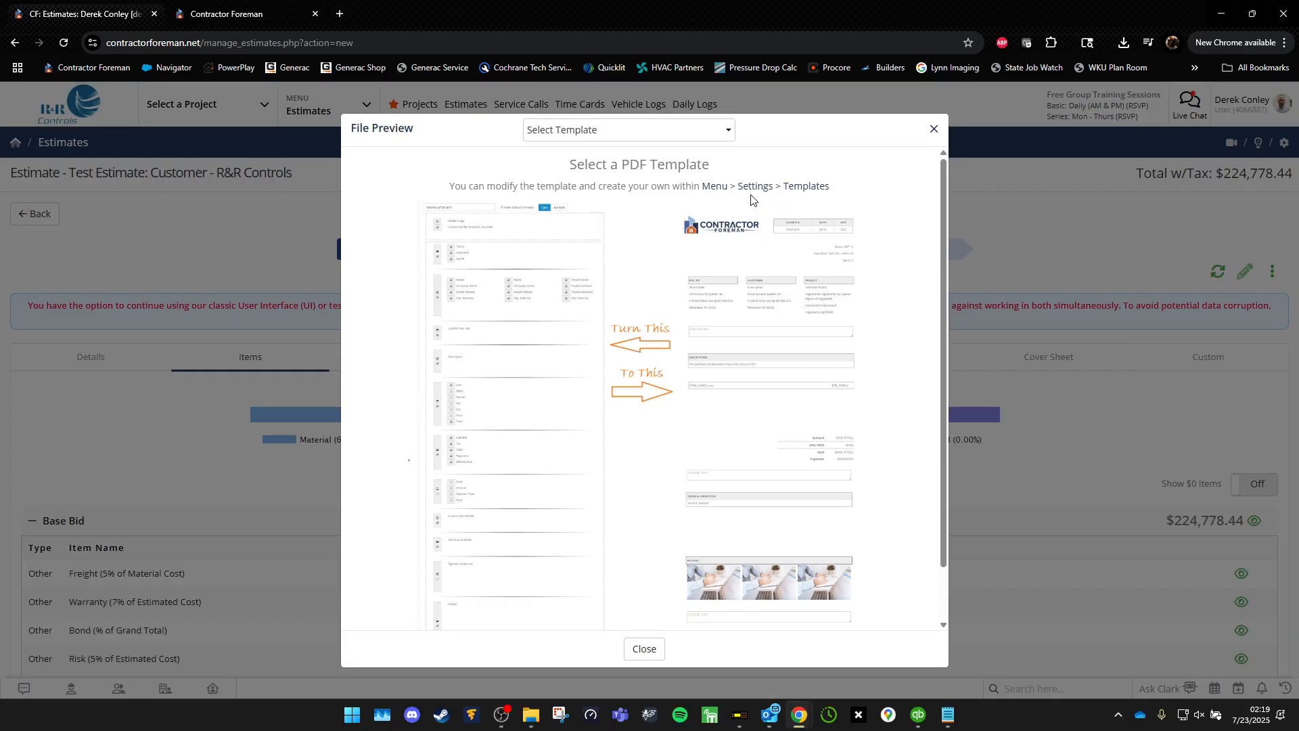
left_click(653, 134)
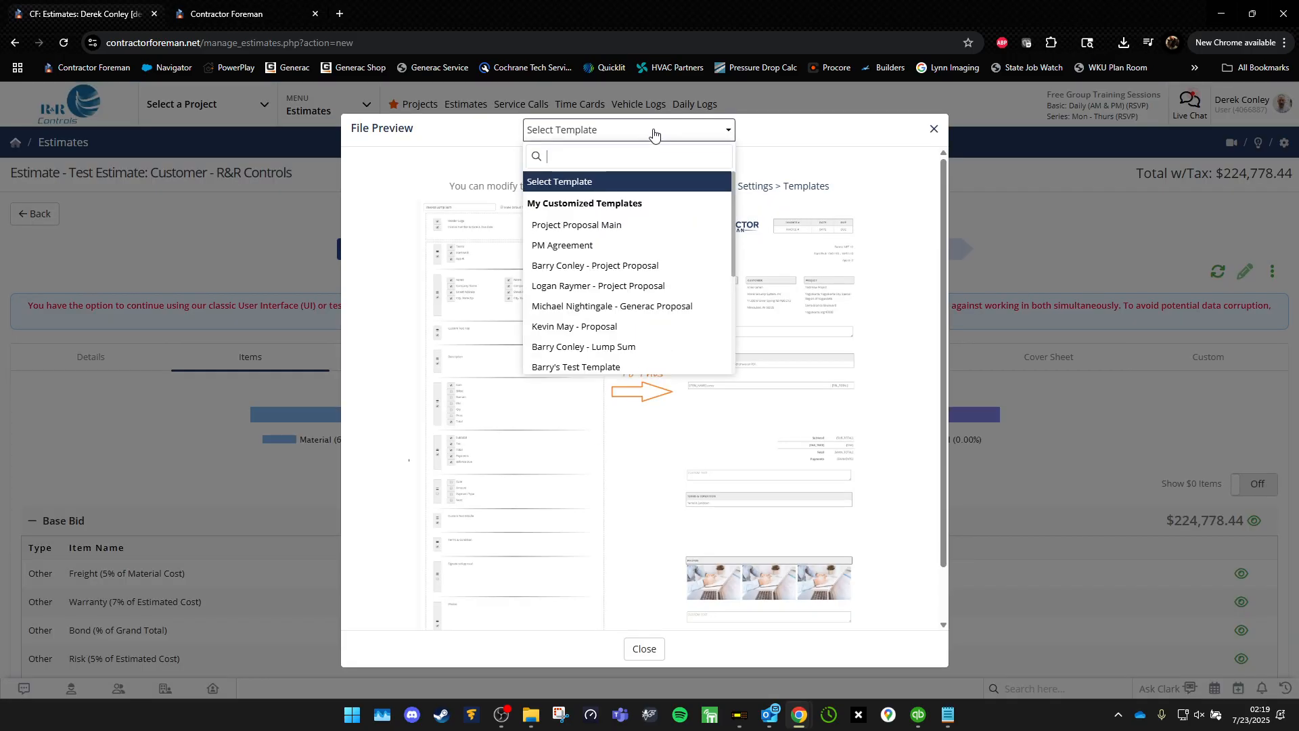
left_click(629, 263)
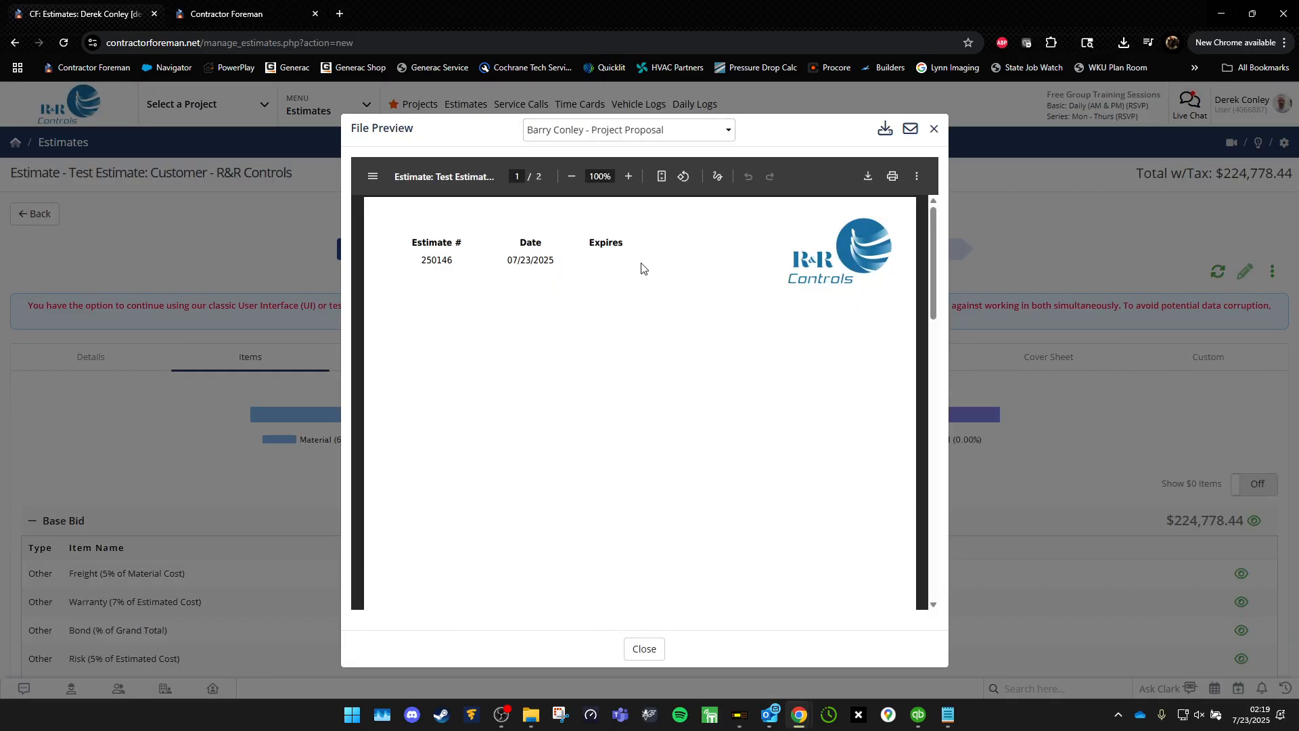
scroll(683, 304, "down", 10)
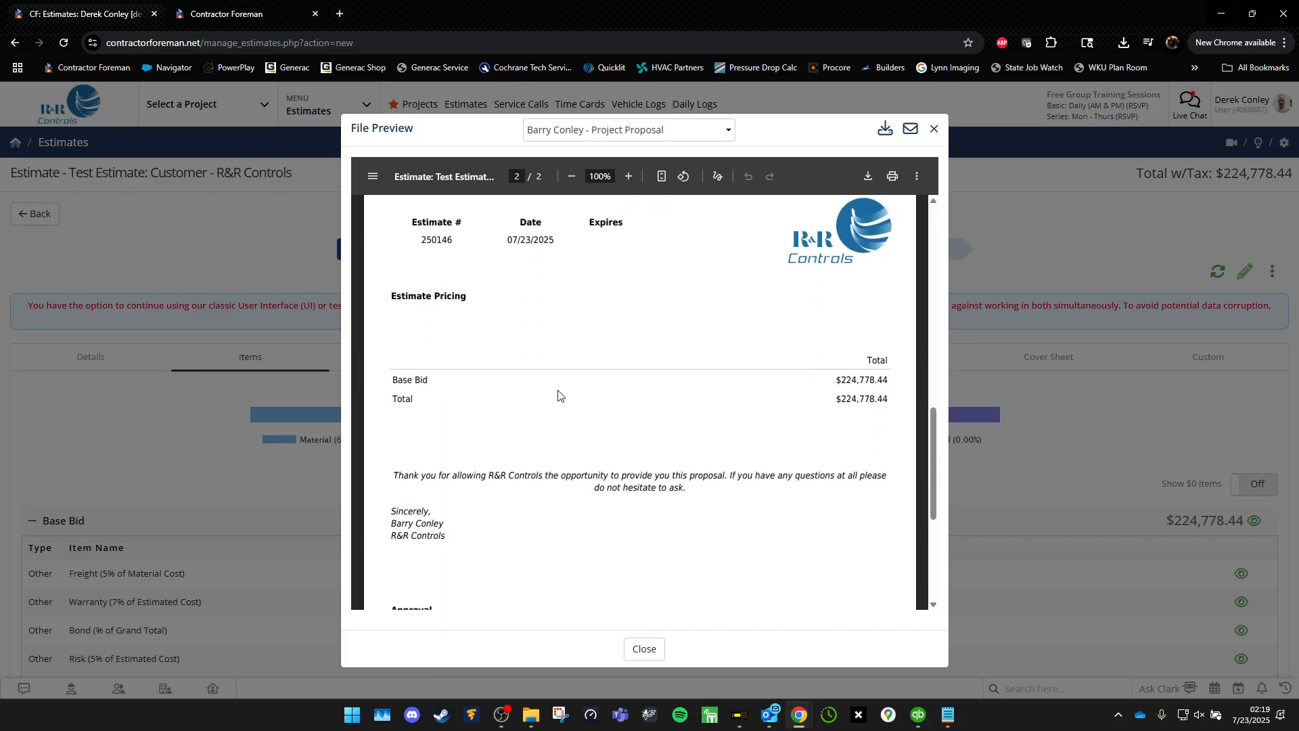
Close the proposal preview and collapse Base Bid to show its $224,778.44 total.
left_click(937, 130)
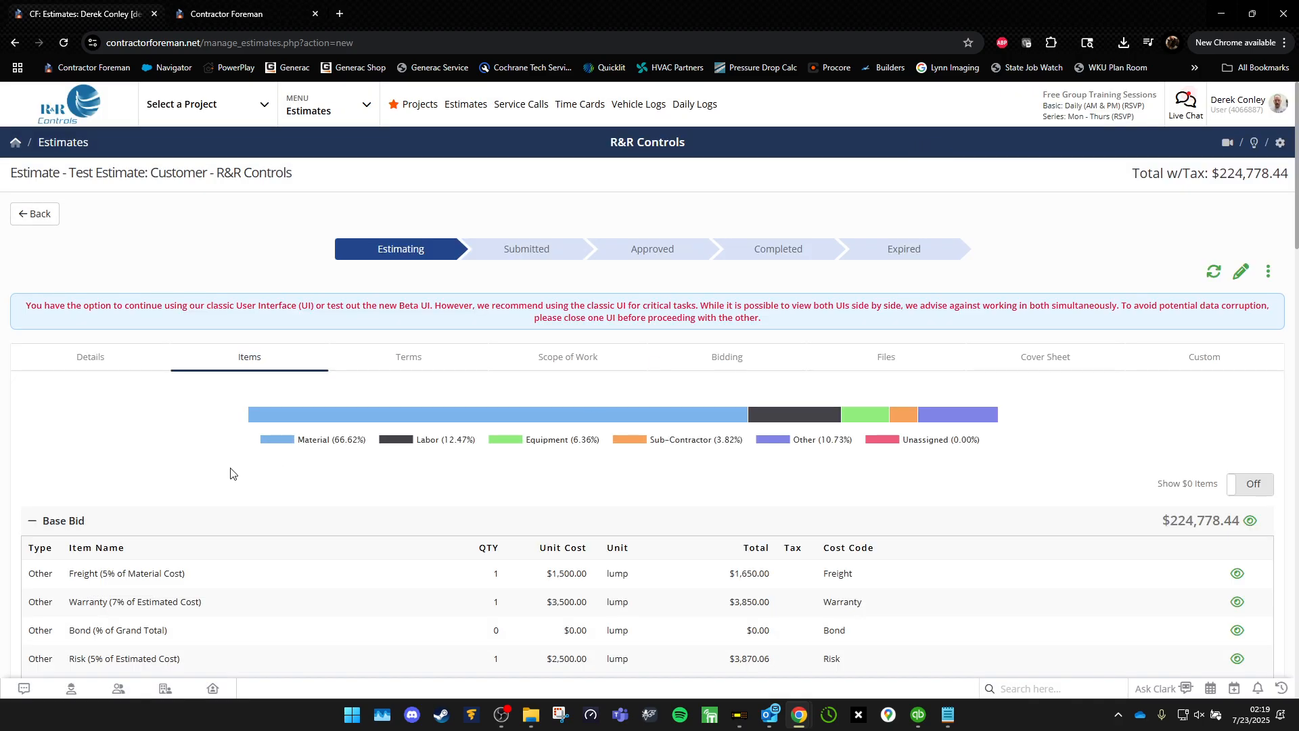
left_click(31, 523)
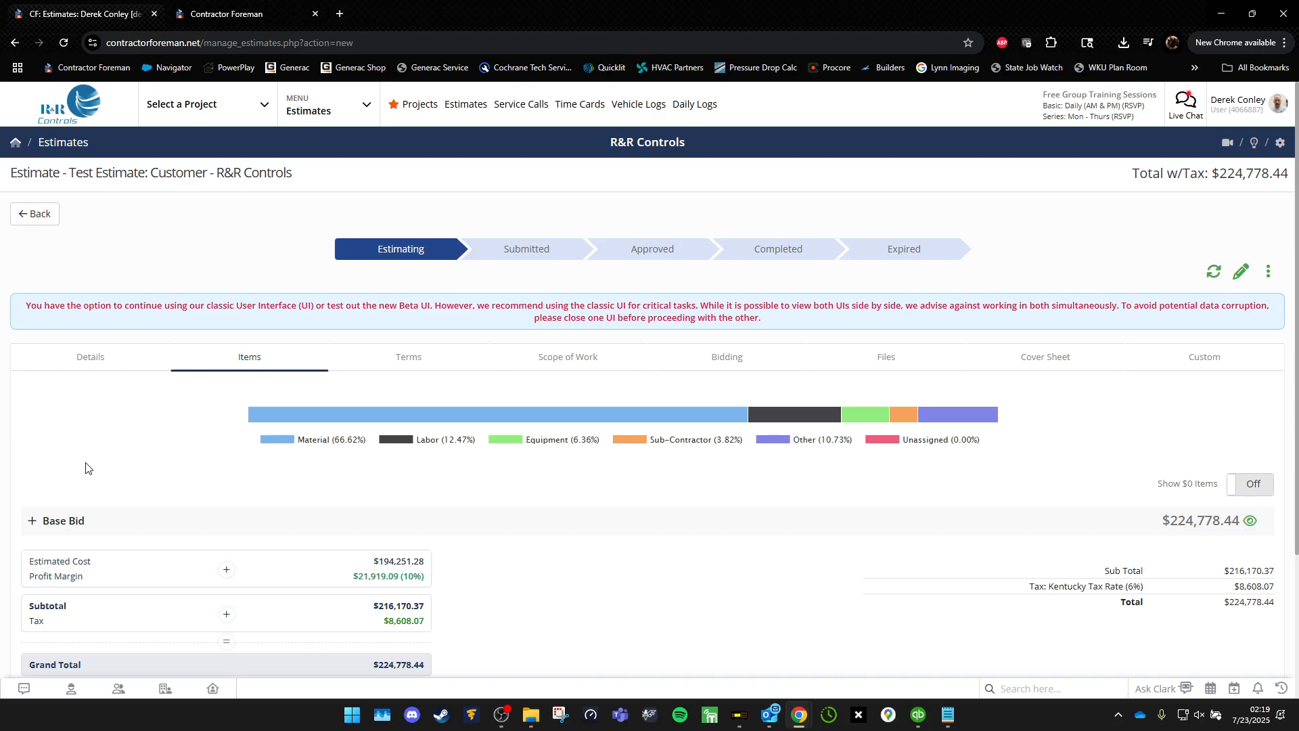
Import the items from BigEstimate.csv into the estimate, bringing the total to $449,556.88.
left_click(1250, 278)
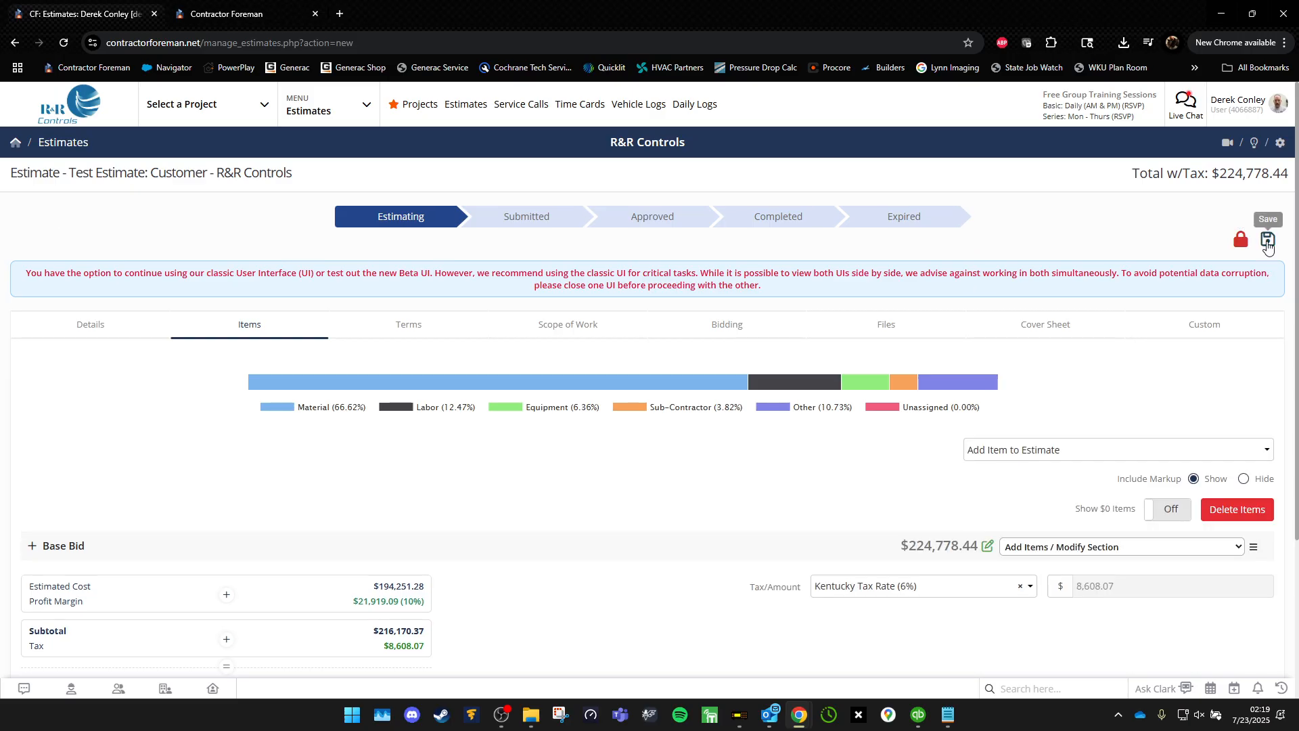
left_click(1208, 451)
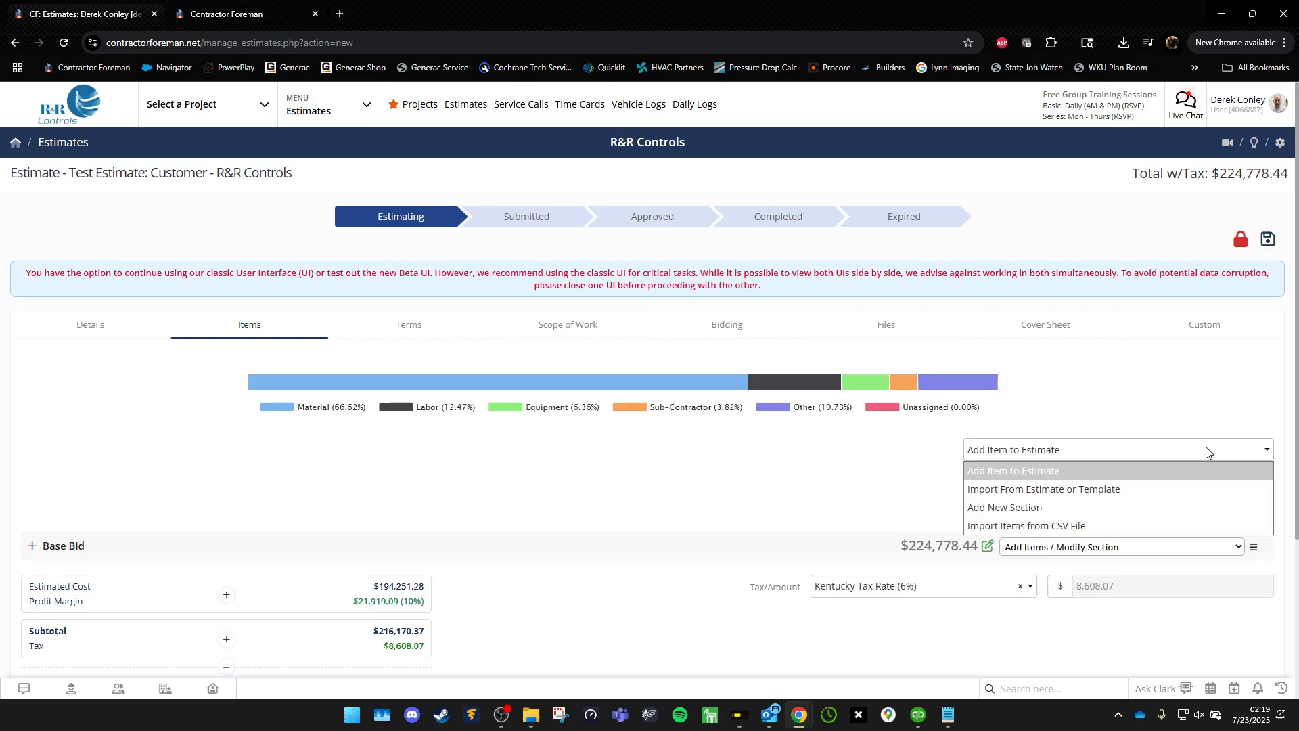
left_click(1039, 525)
left_click(115, 446)
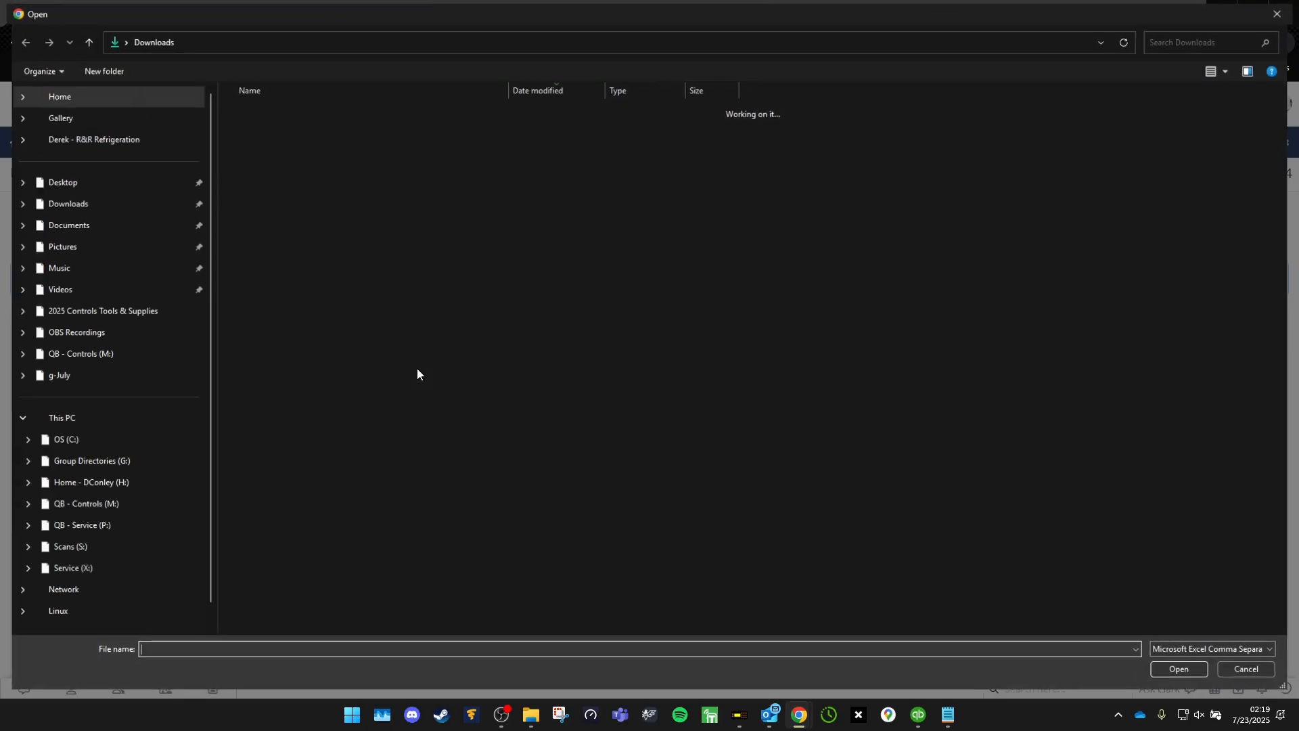
double_click(291, 201)
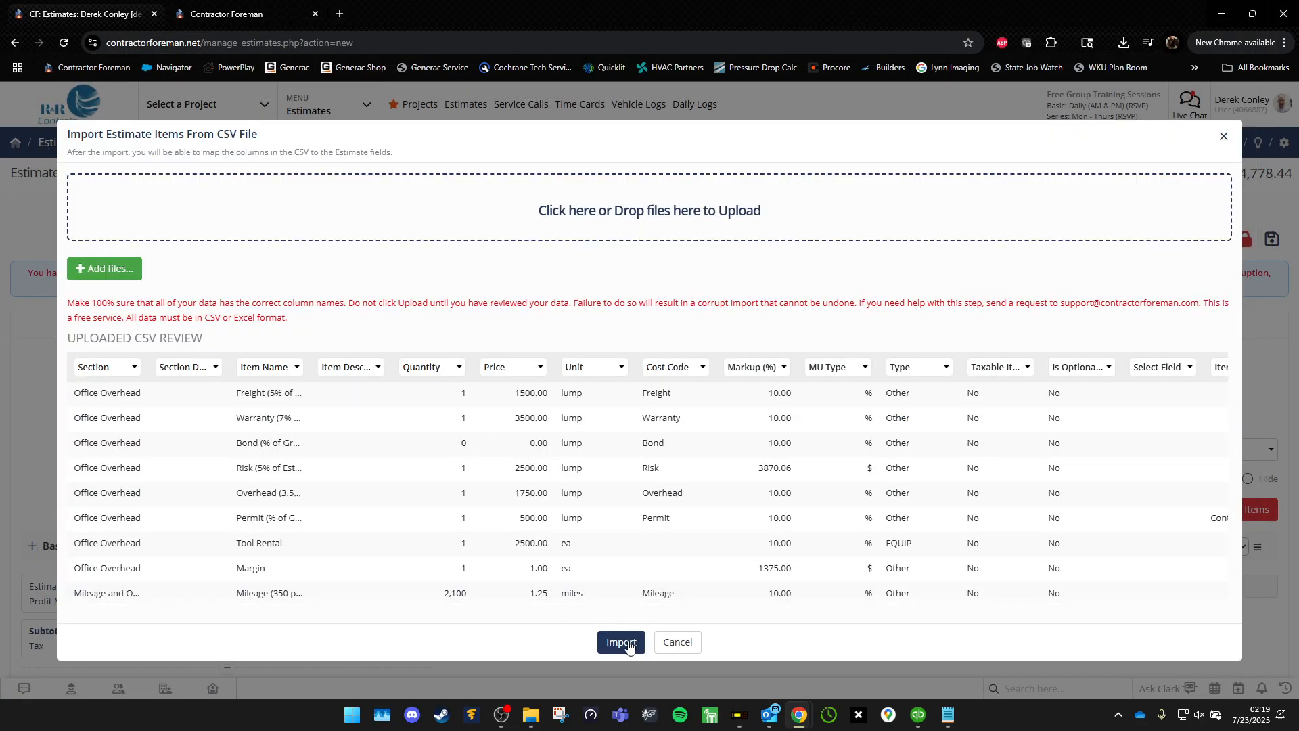
left_click(619, 639)
left_click(707, 166)
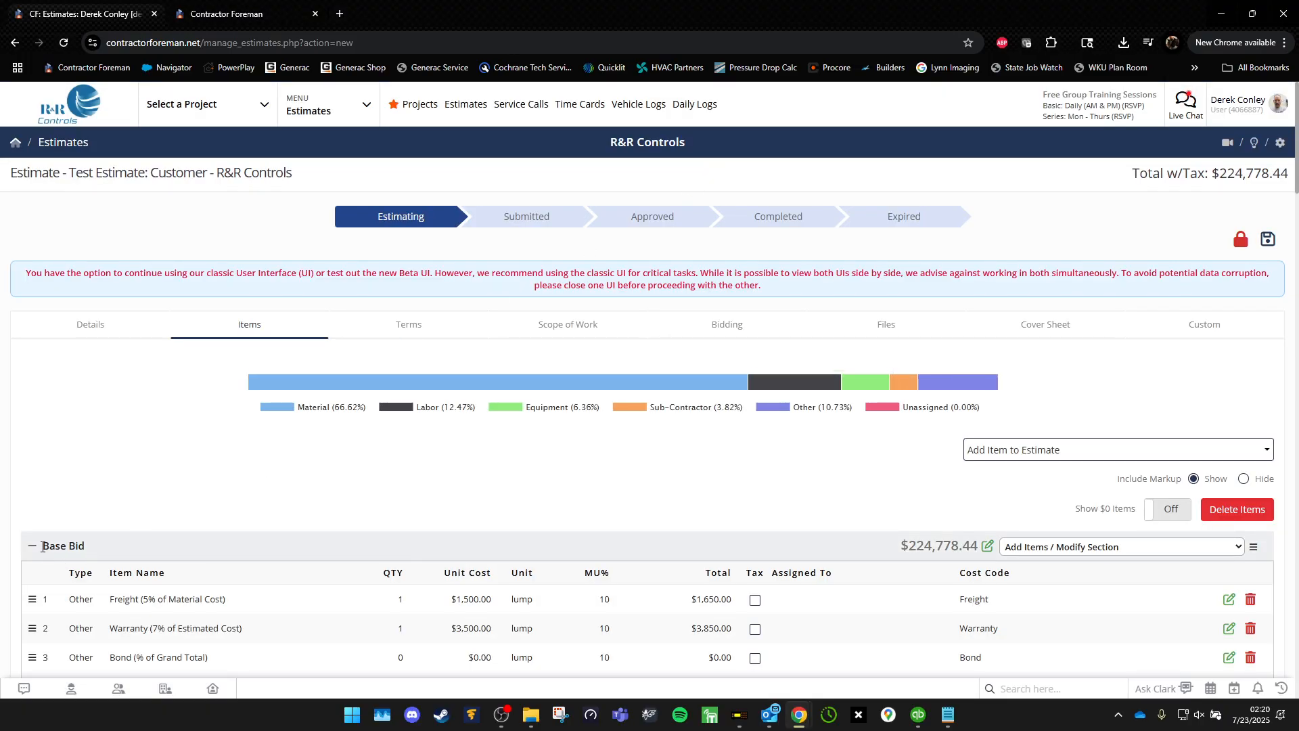
Collapse Base Bid and scroll to review the newly imported Office Overhead section.
left_click(30, 547)
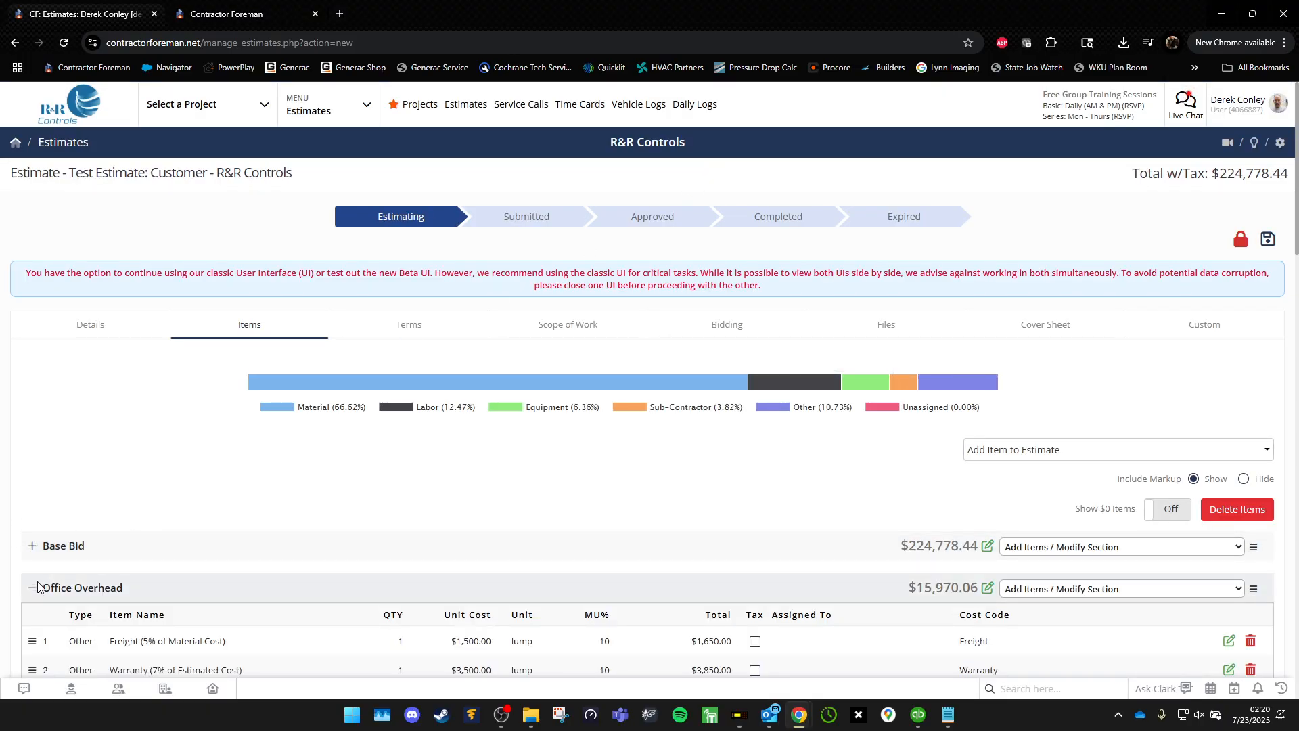
scroll(96, 489, "down", 3)
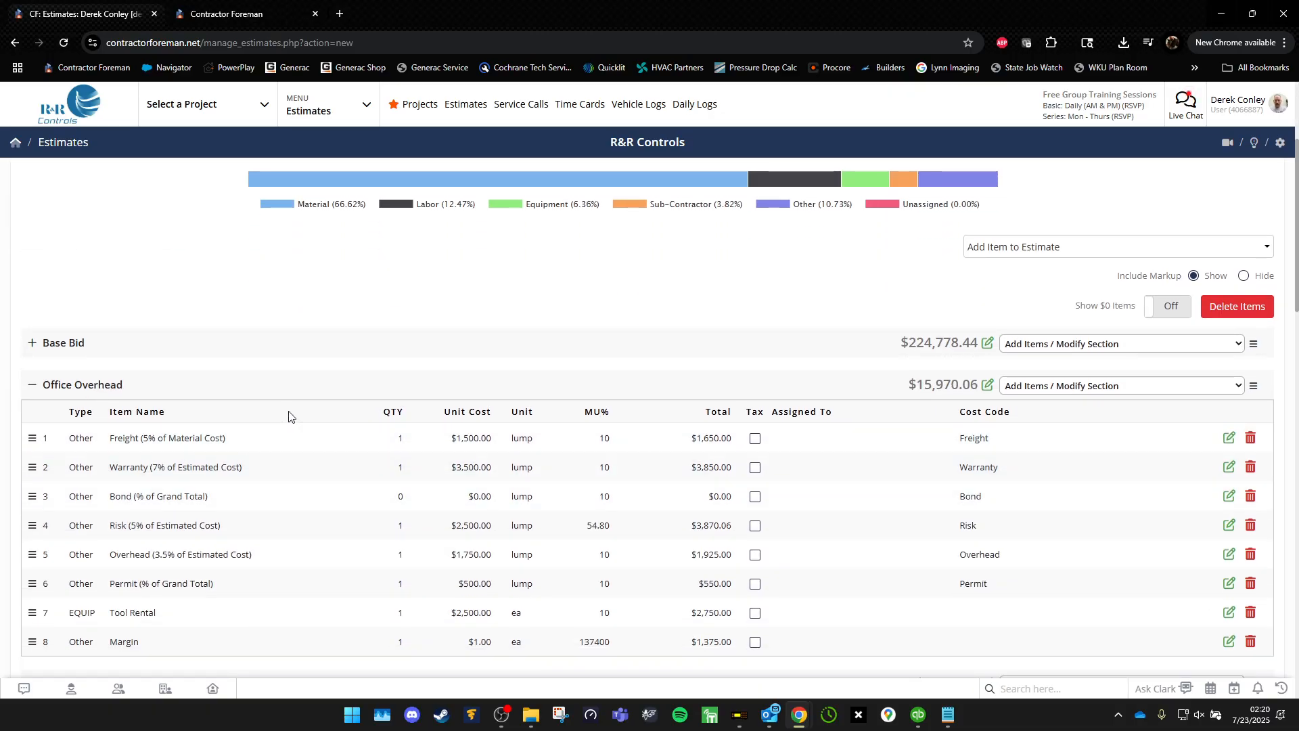
scroll(608, 345, "up", 3)
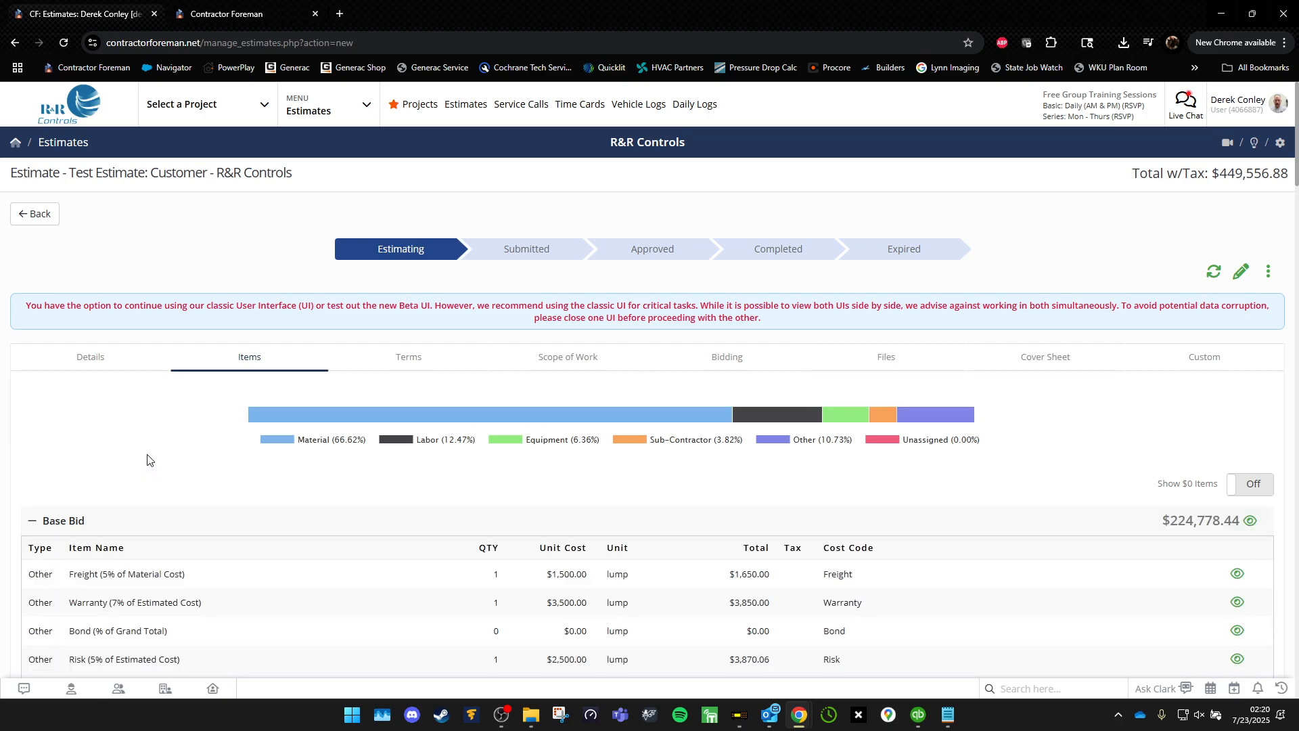
scroll(149, 460, "down", 2)
scroll(149, 460, "up", 2)
Export the estimate items to CSV and open EstimateItems (21).csv in Excel.
left_click(1266, 272)
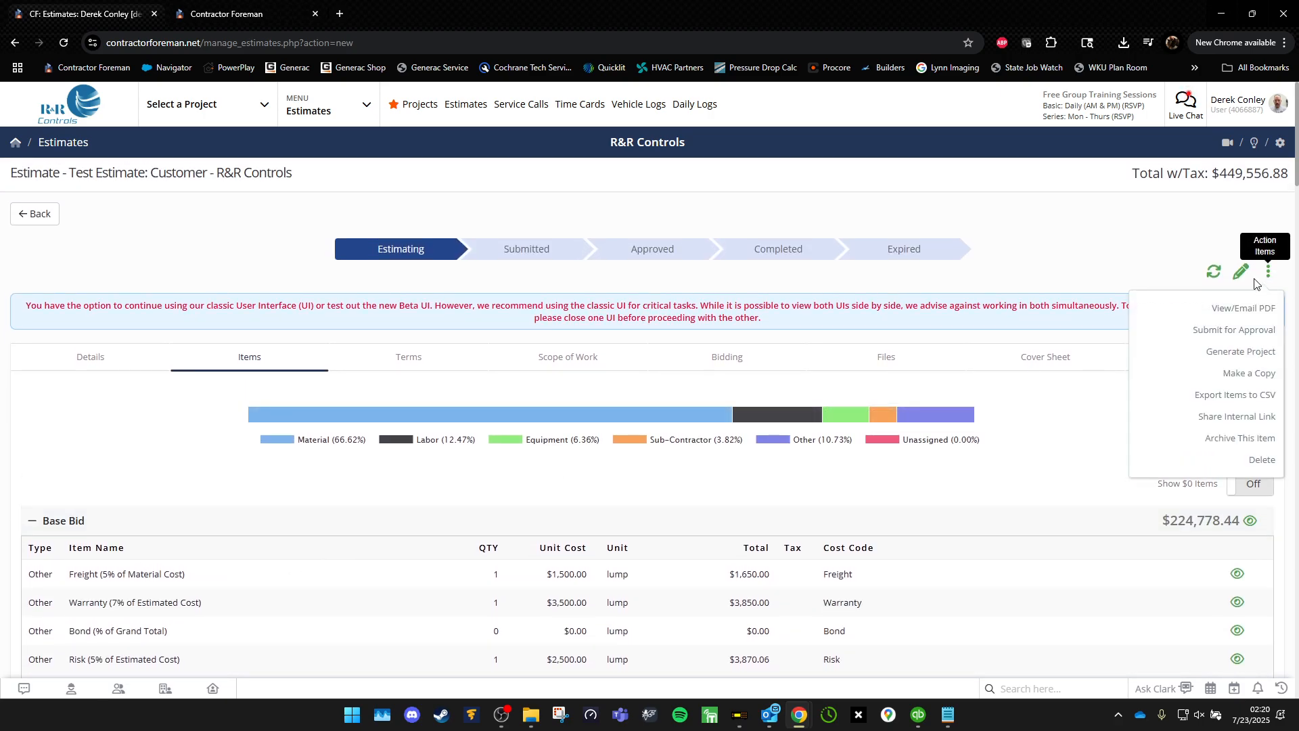
left_click(1243, 396)
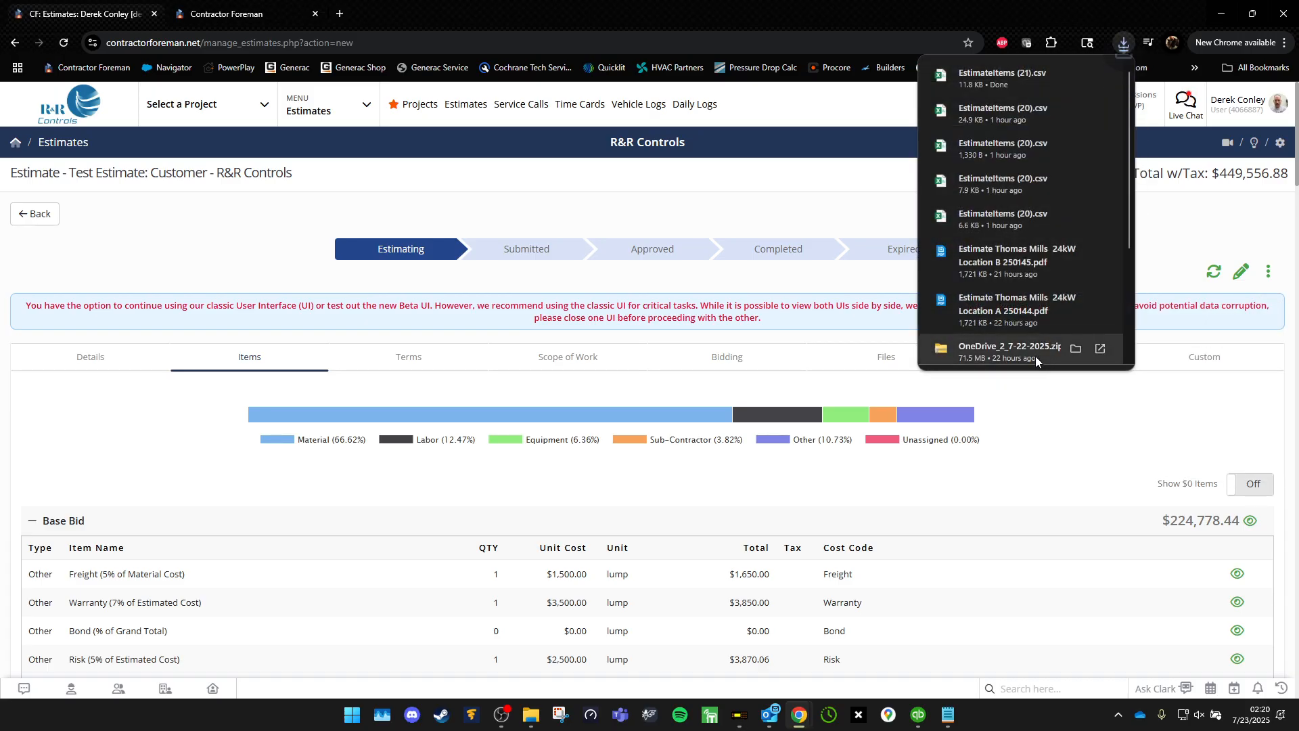
left_click(1020, 82)
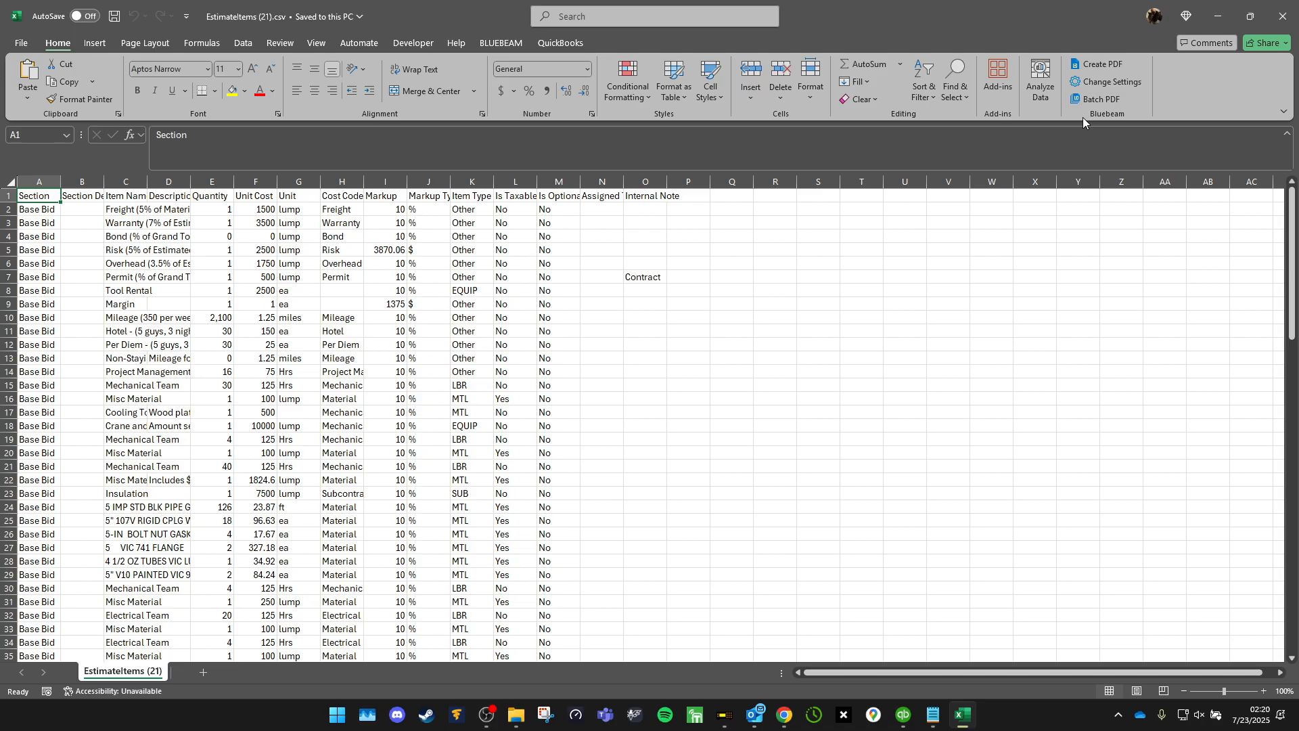
Widen column A to fit its section labels.
scroll(36, 307, "down", 5)
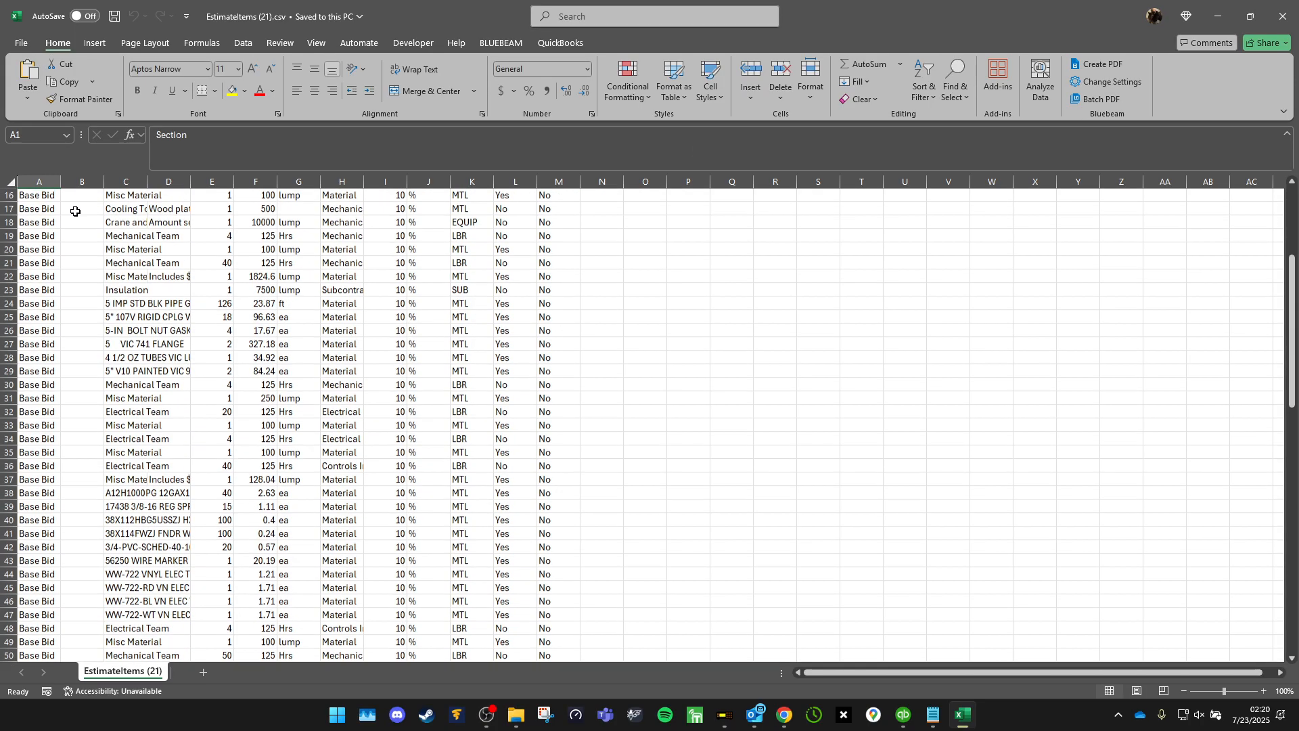
double_click(61, 181)
scroll(133, 268, "down", 10)
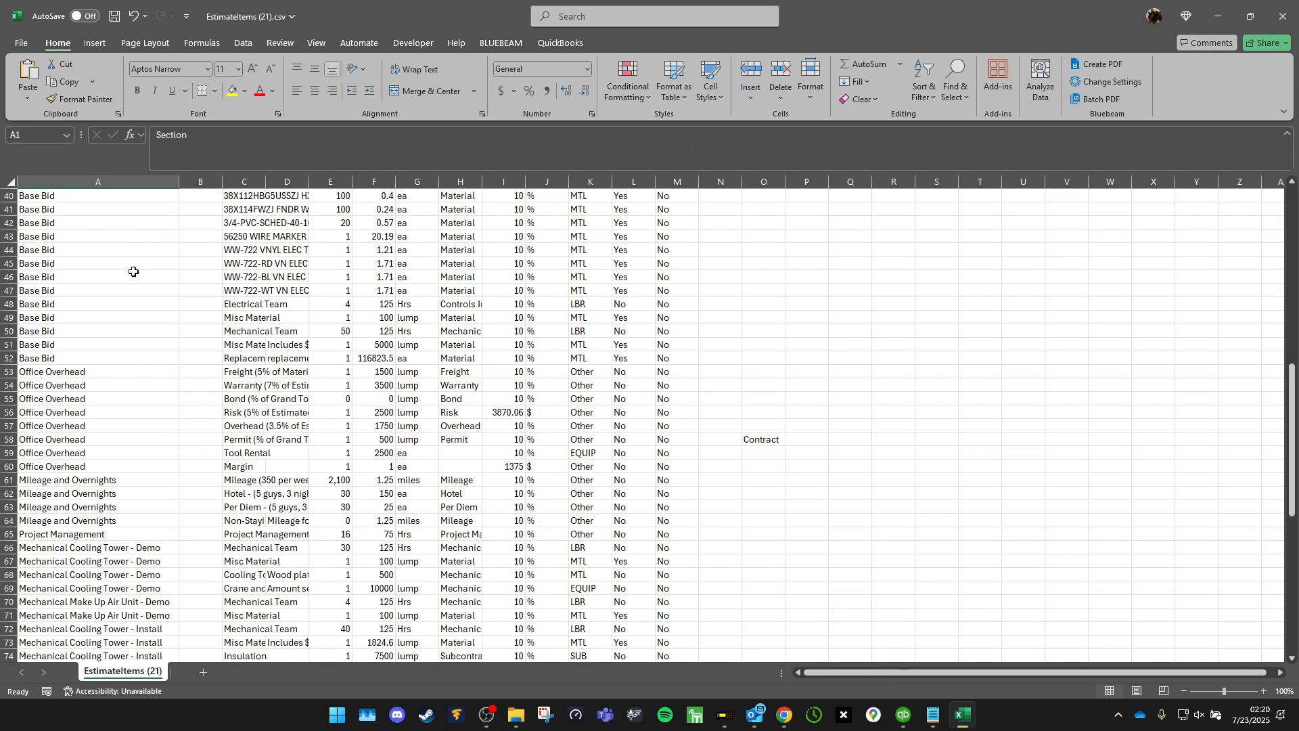
scroll(115, 289, "up", 15)
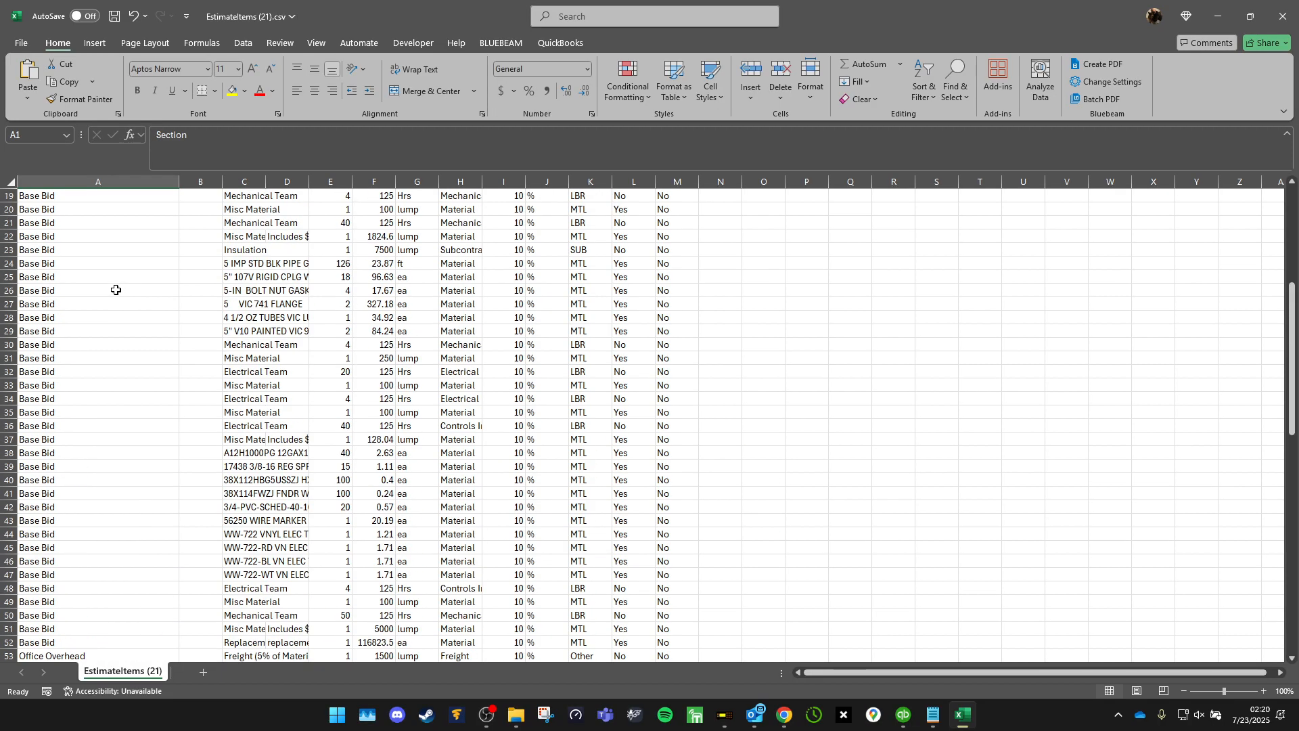
scroll(119, 274, "down", 12)
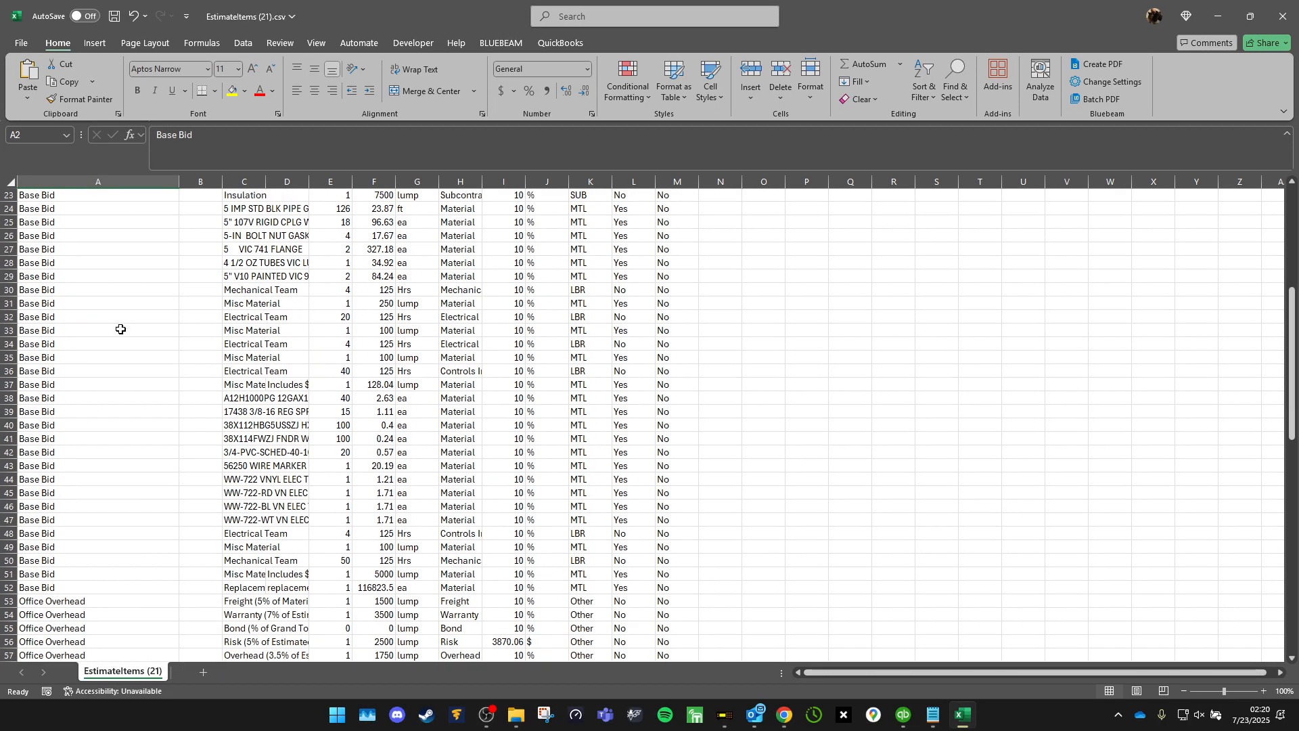
Enter Alternate #1 in A53, fill it down through row 103, then save and close the CSV.
left_click(103, 399, "shift")
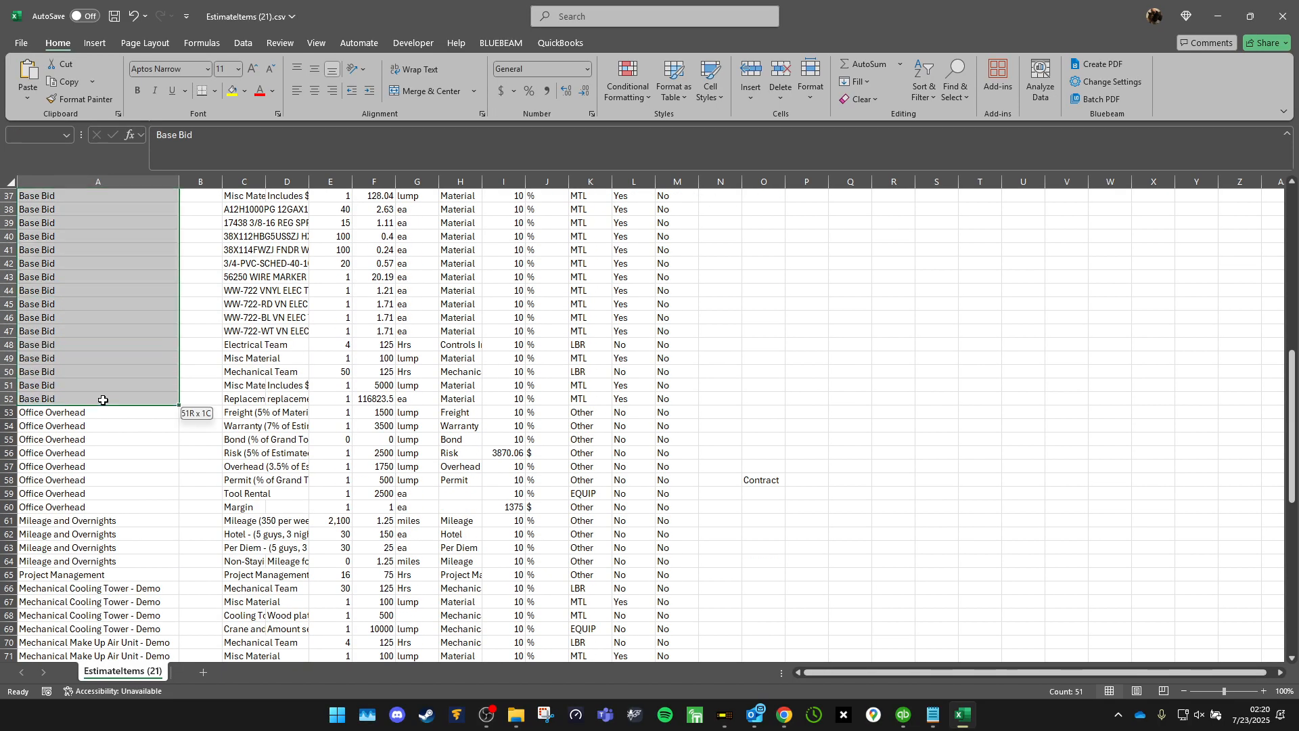
left_click(106, 416)
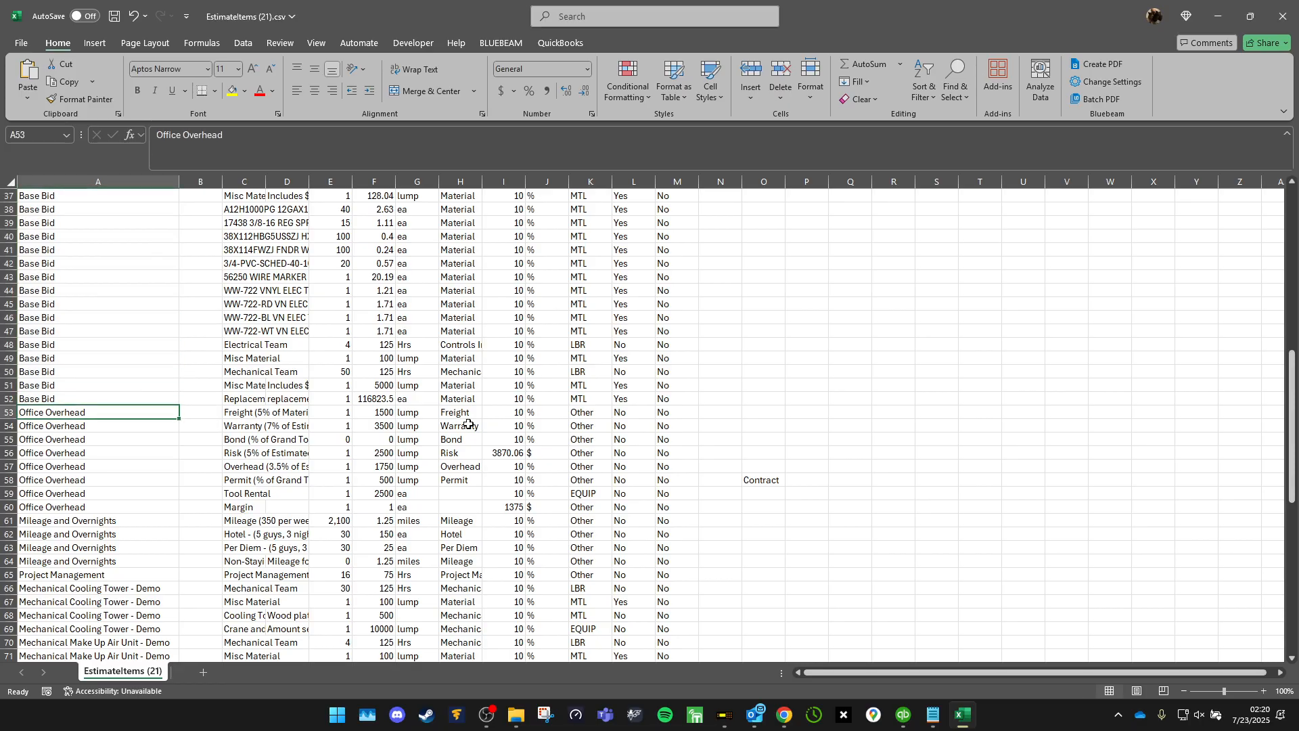
type("Alternate #1")
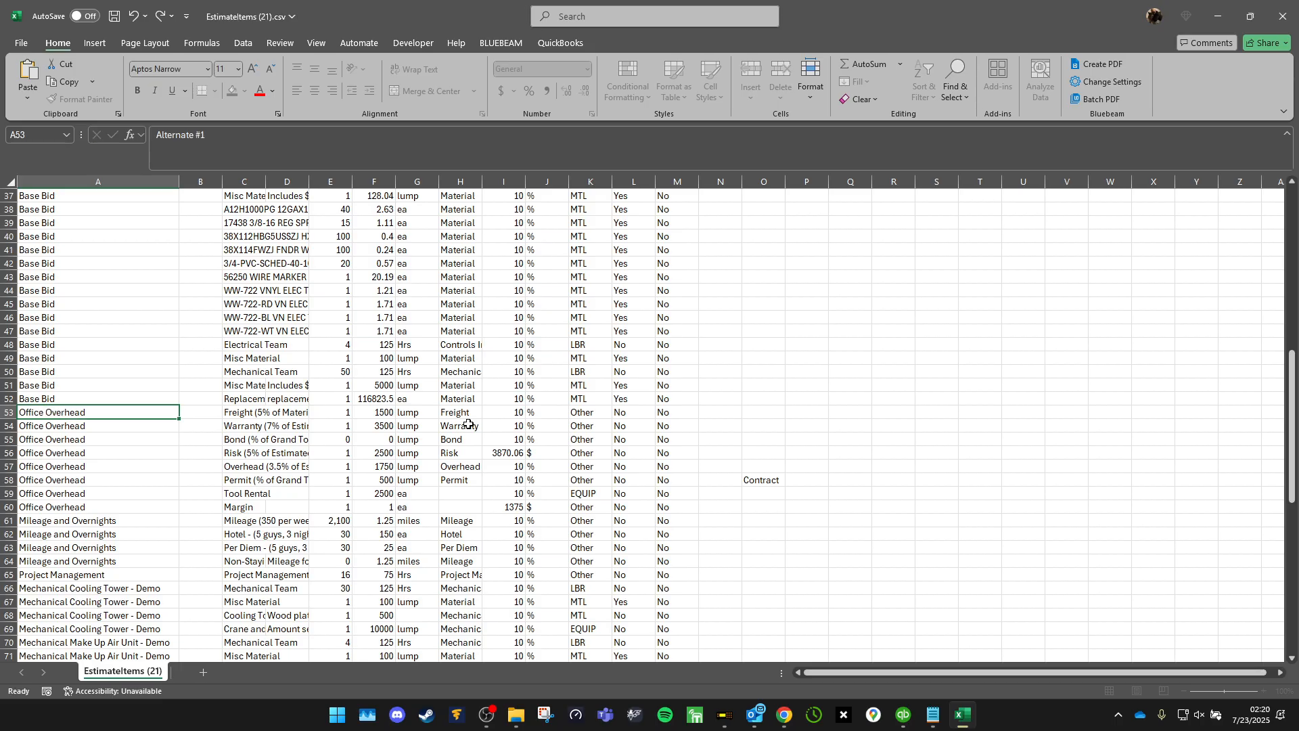
key("Return")
left_click(134, 408)
left_click_drag(178, 420, 173, 633)
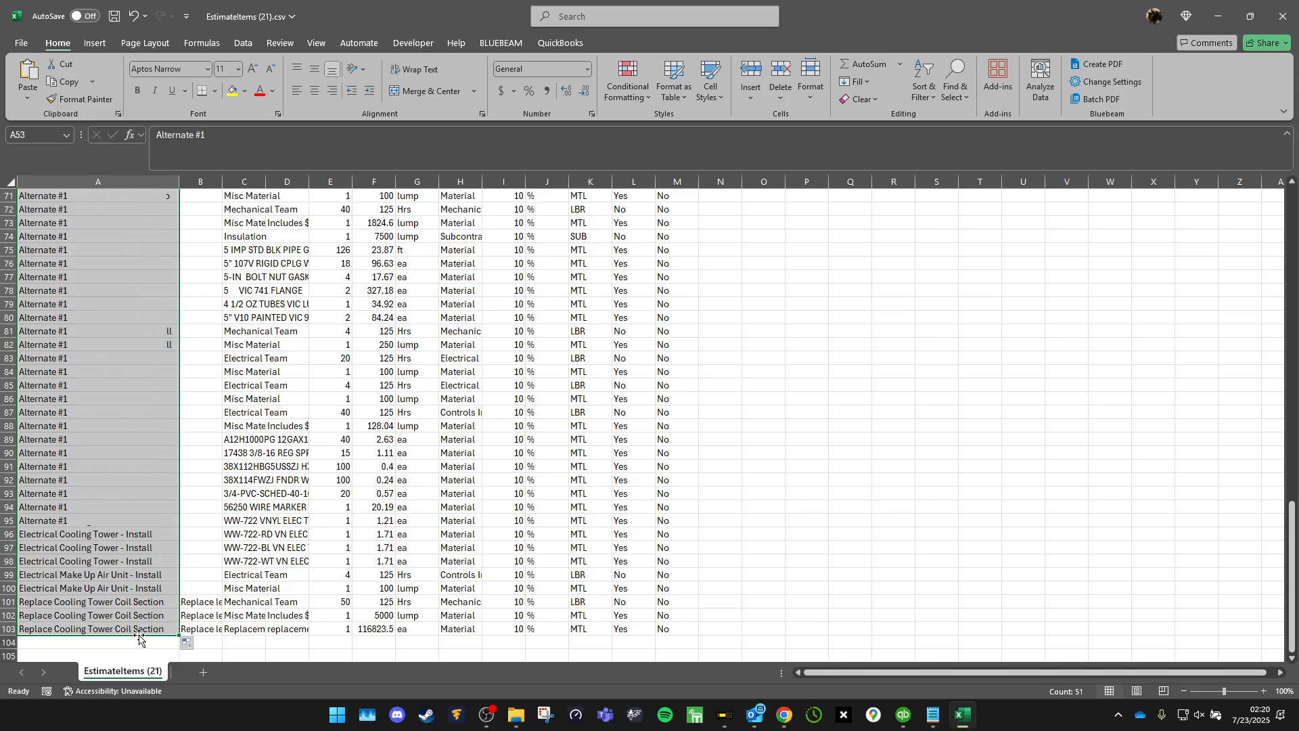
left_click(804, 430)
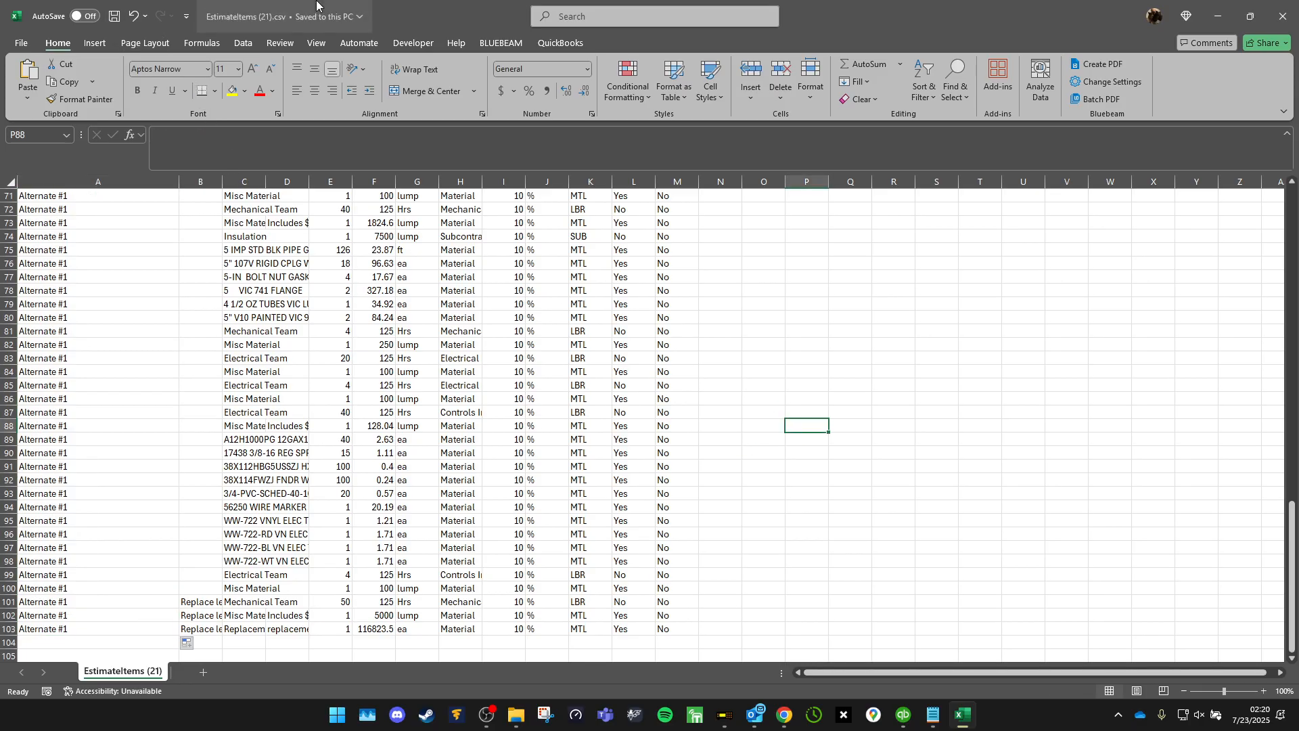
left_click(1284, 20)
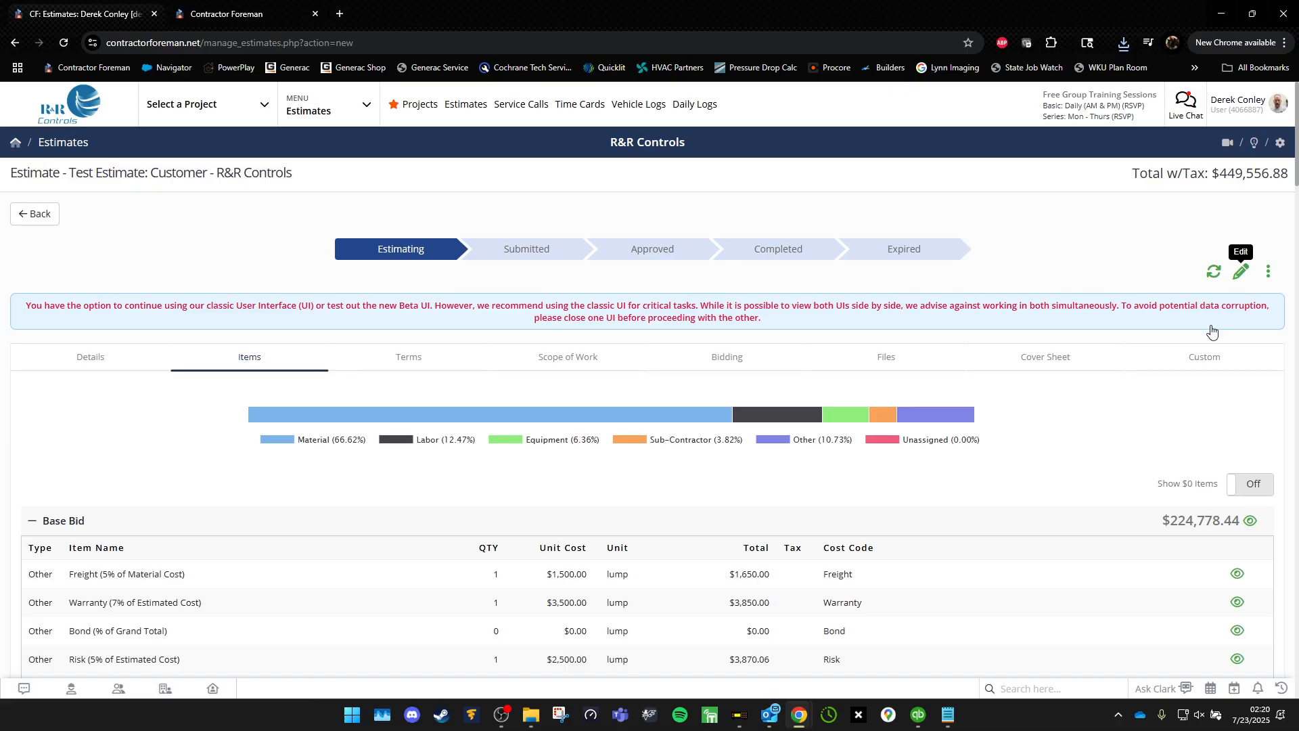
In edit mode, delete the Base Bid and Office Overhead sections.
left_click(1240, 271)
left_click(33, 545)
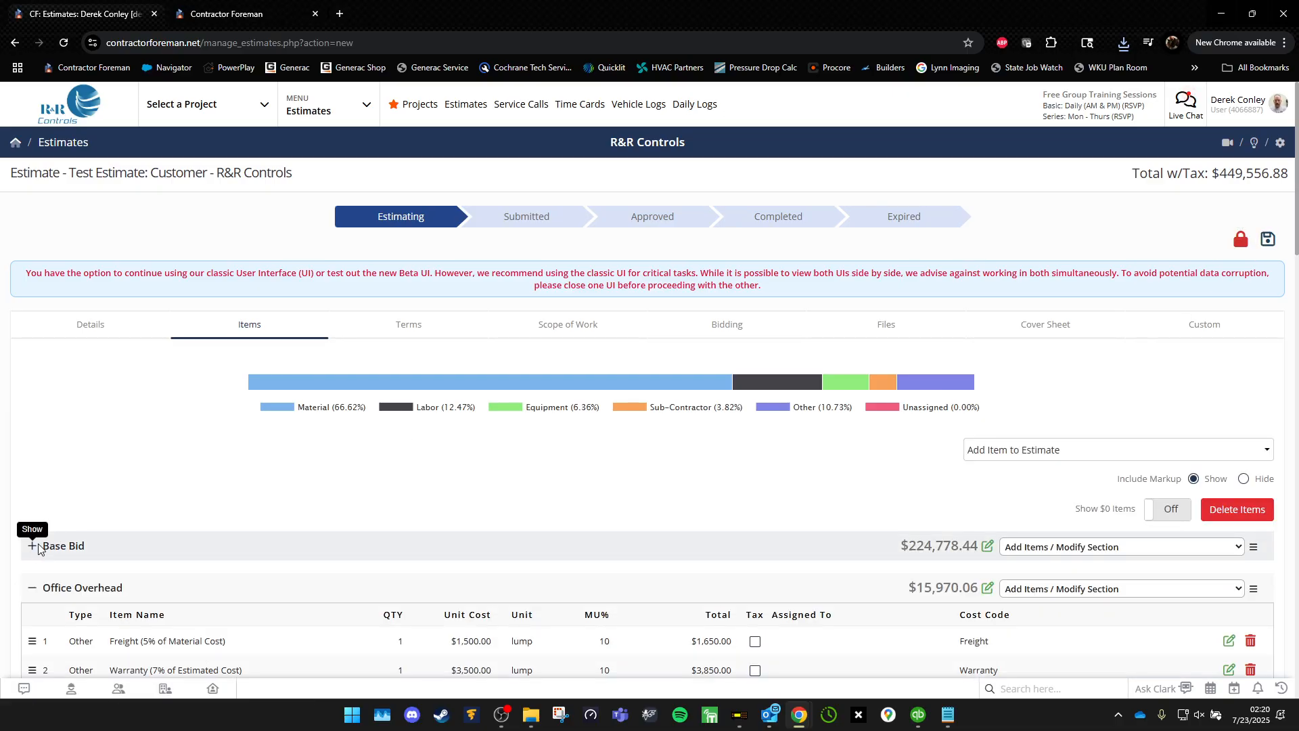
left_click(1079, 547)
left_click(1035, 668)
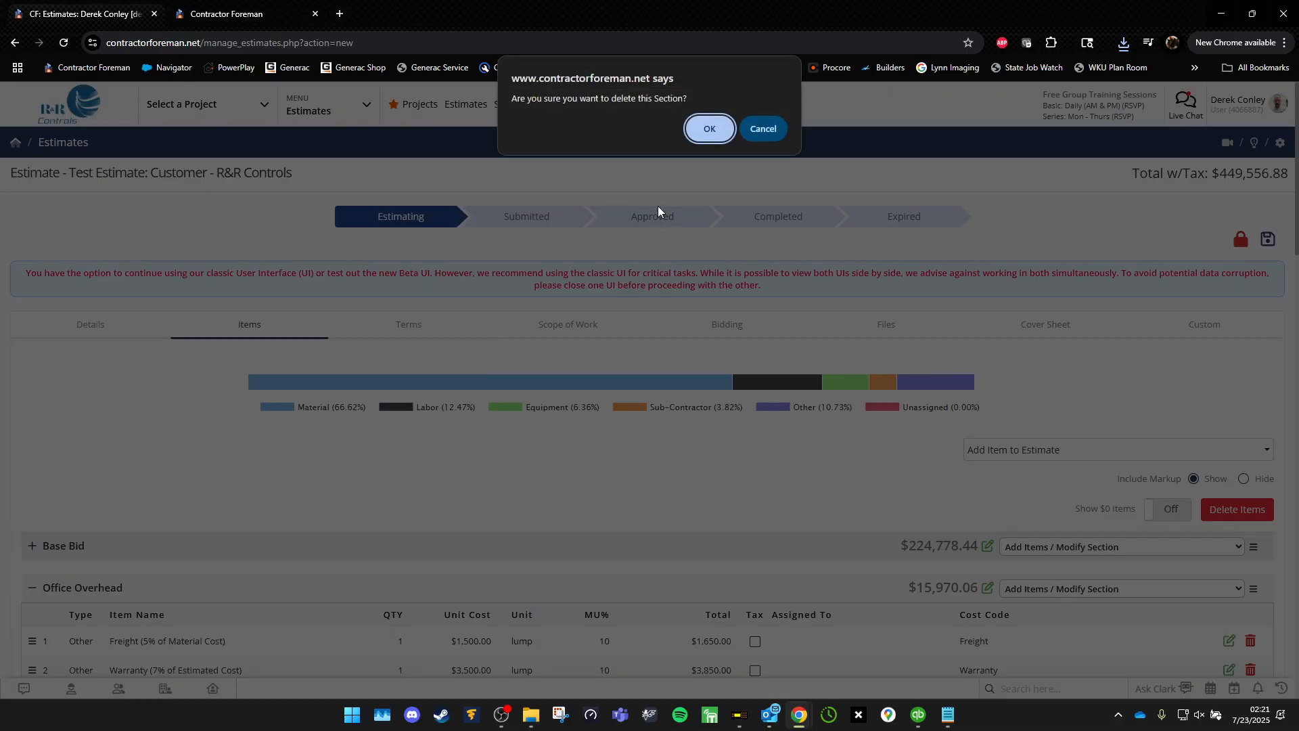
left_click(710, 129)
left_click(1066, 549)
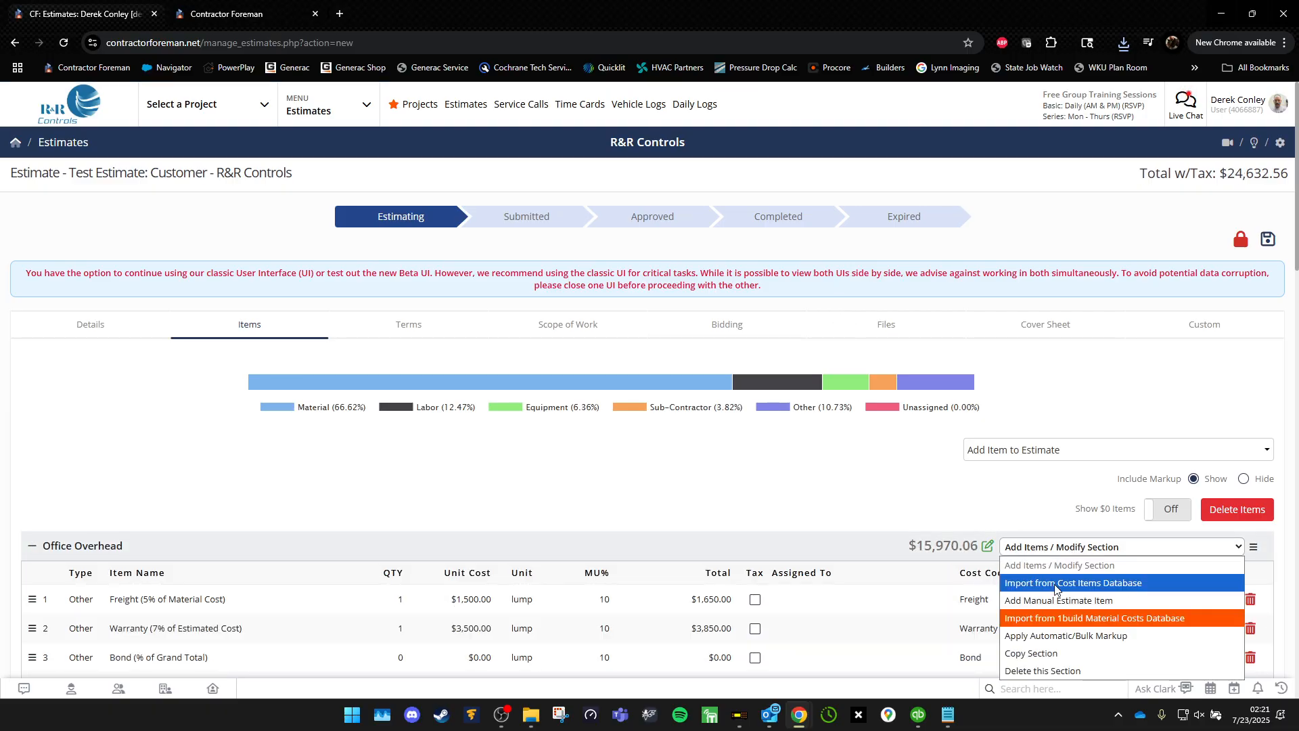
left_click(1043, 671)
left_click(707, 133)
Delete the Mileage and Overnights and Project Management sections.
scroll(852, 446, "down", 2)
left_click(1131, 411)
left_click(1056, 536)
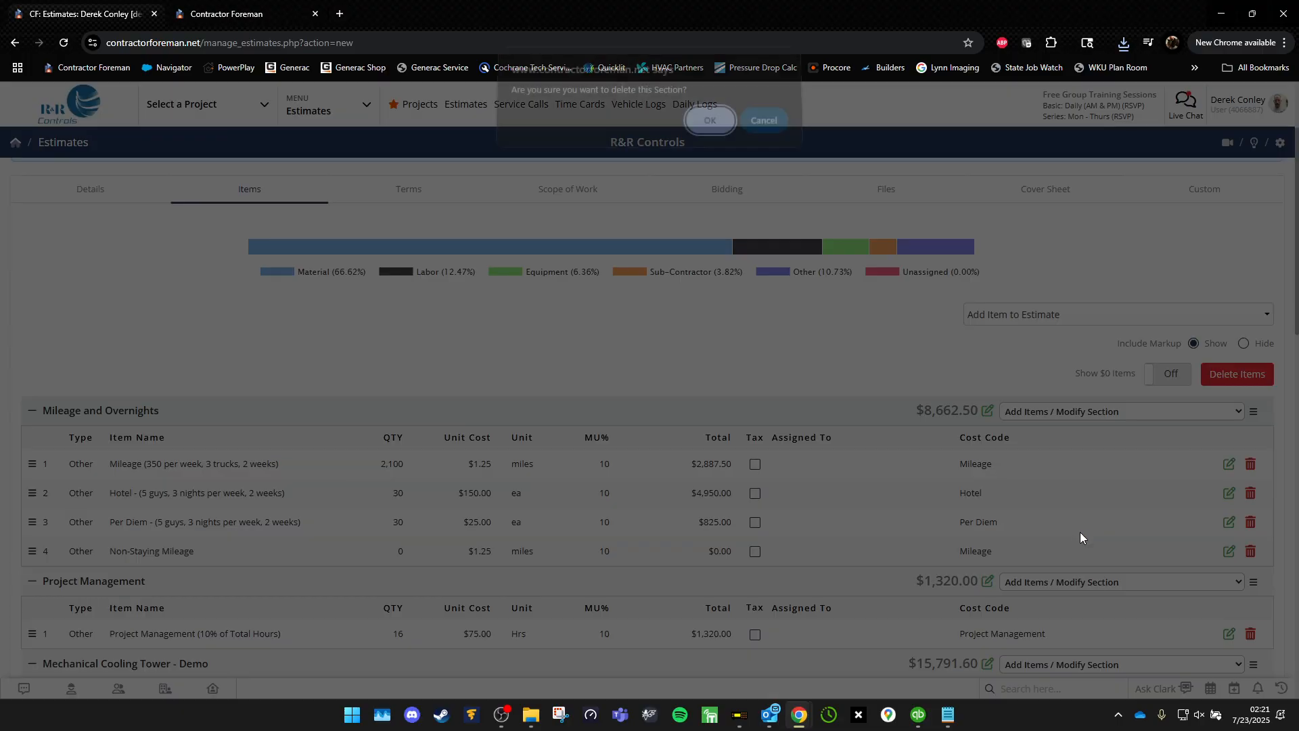
left_click(719, 133)
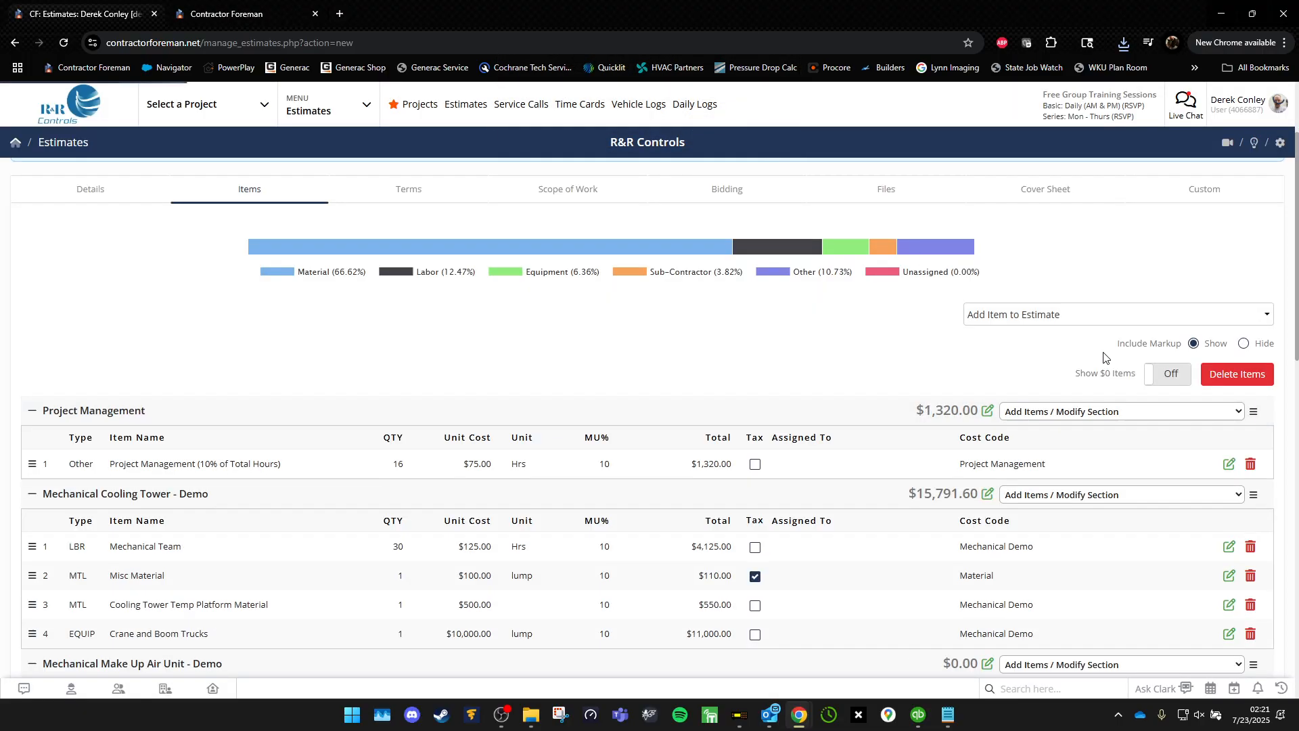
left_click(1119, 412)
left_click(1085, 537)
left_click(710, 130)
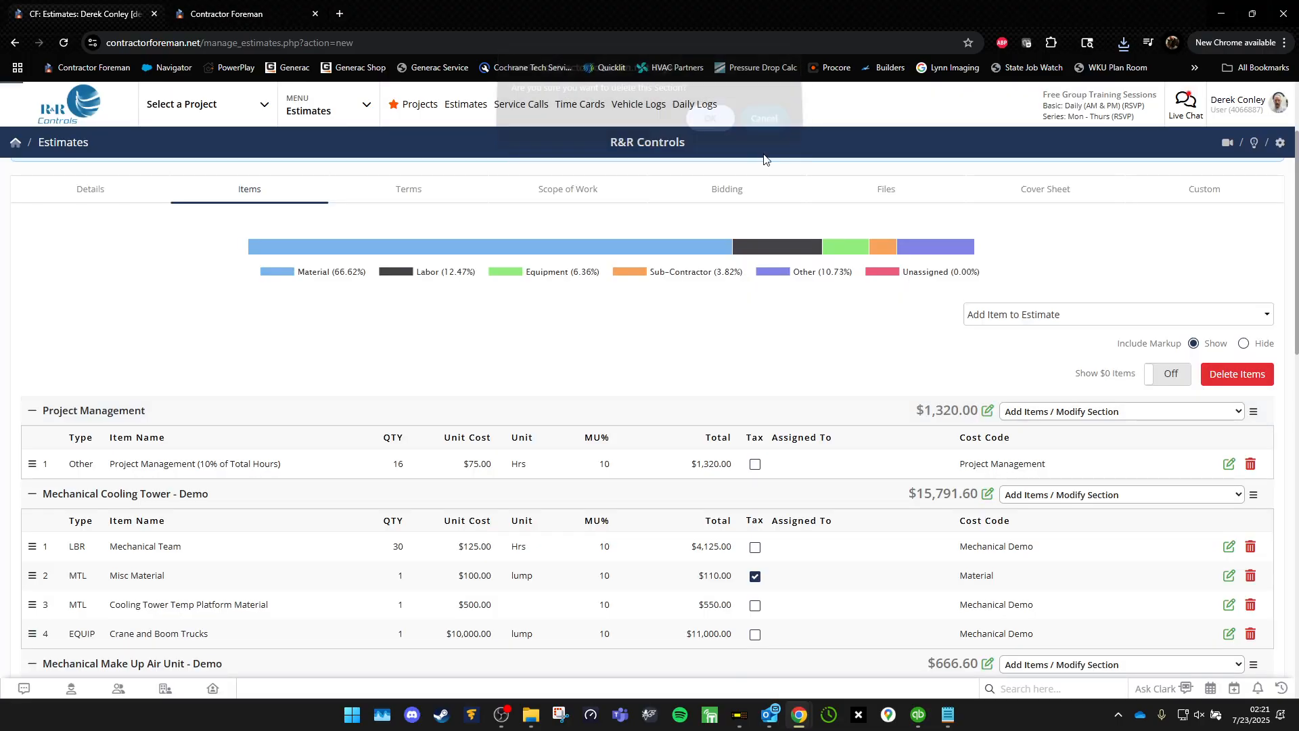
Delete the Mechanical Cooling Tower and Make Up Air Unit demo and install sections.
left_click(1072, 412)
left_click(1056, 535)
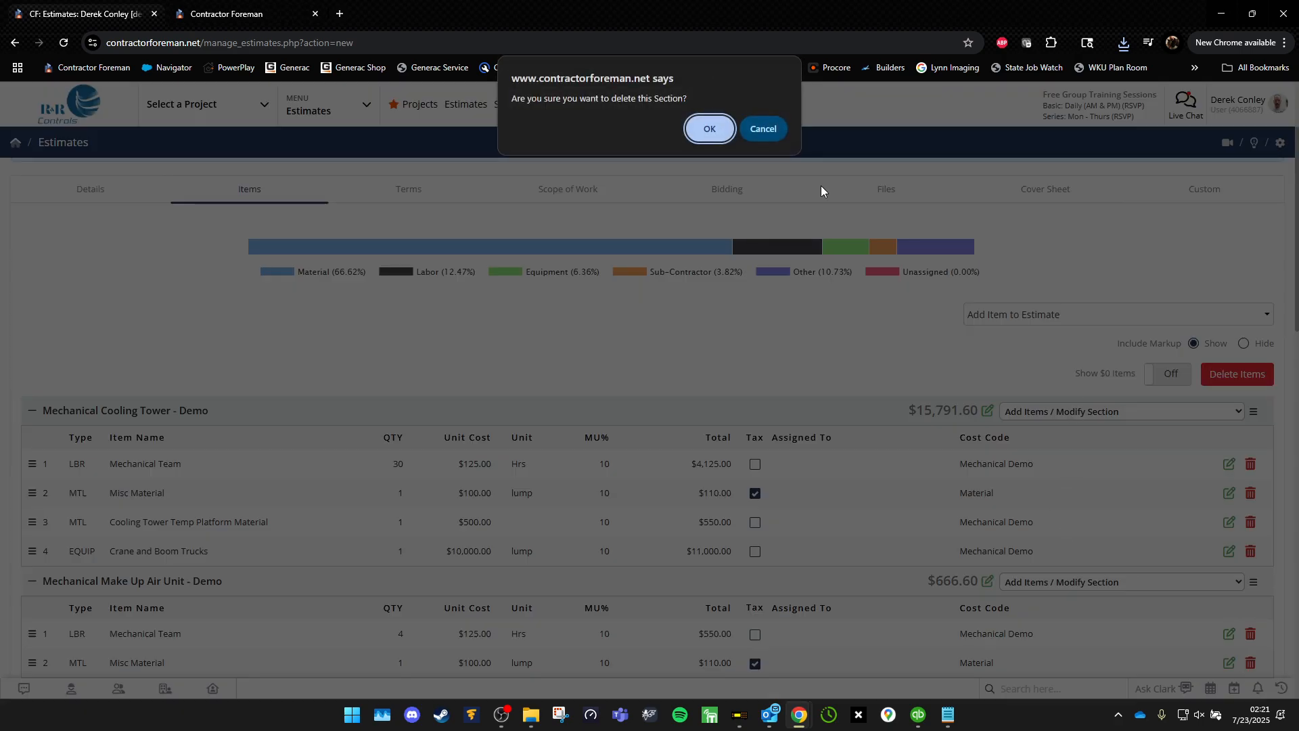
left_click(691, 133)
left_click(1187, 413)
left_click(1110, 531)
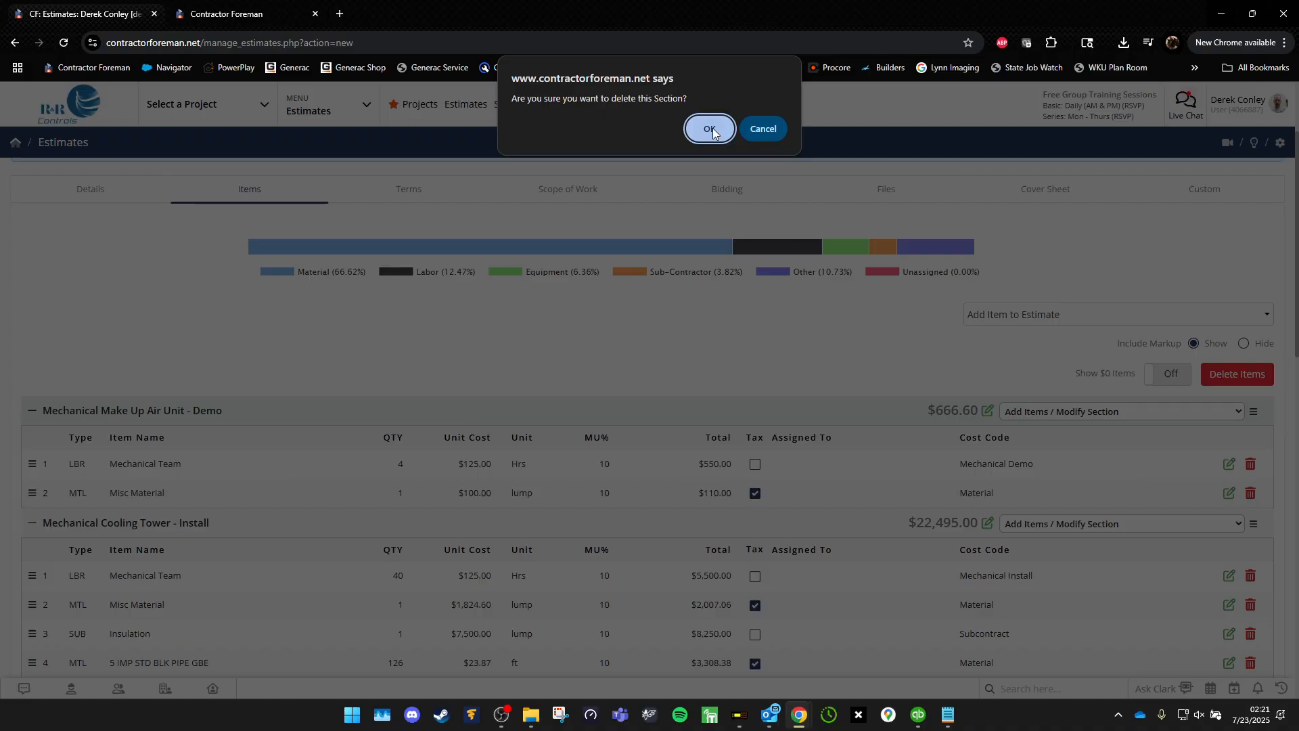
left_click(709, 129)
left_click(1139, 411)
left_click(1055, 536)
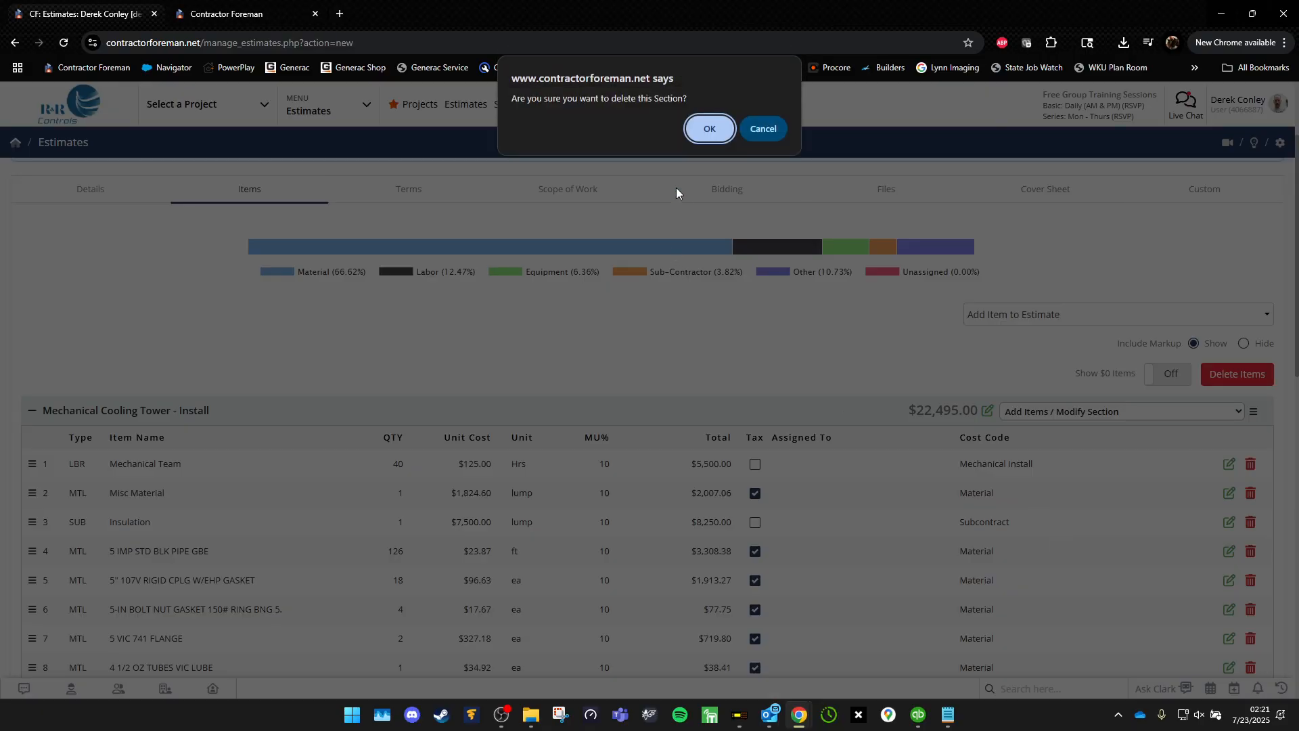
left_click(715, 134)
left_click(1077, 414)
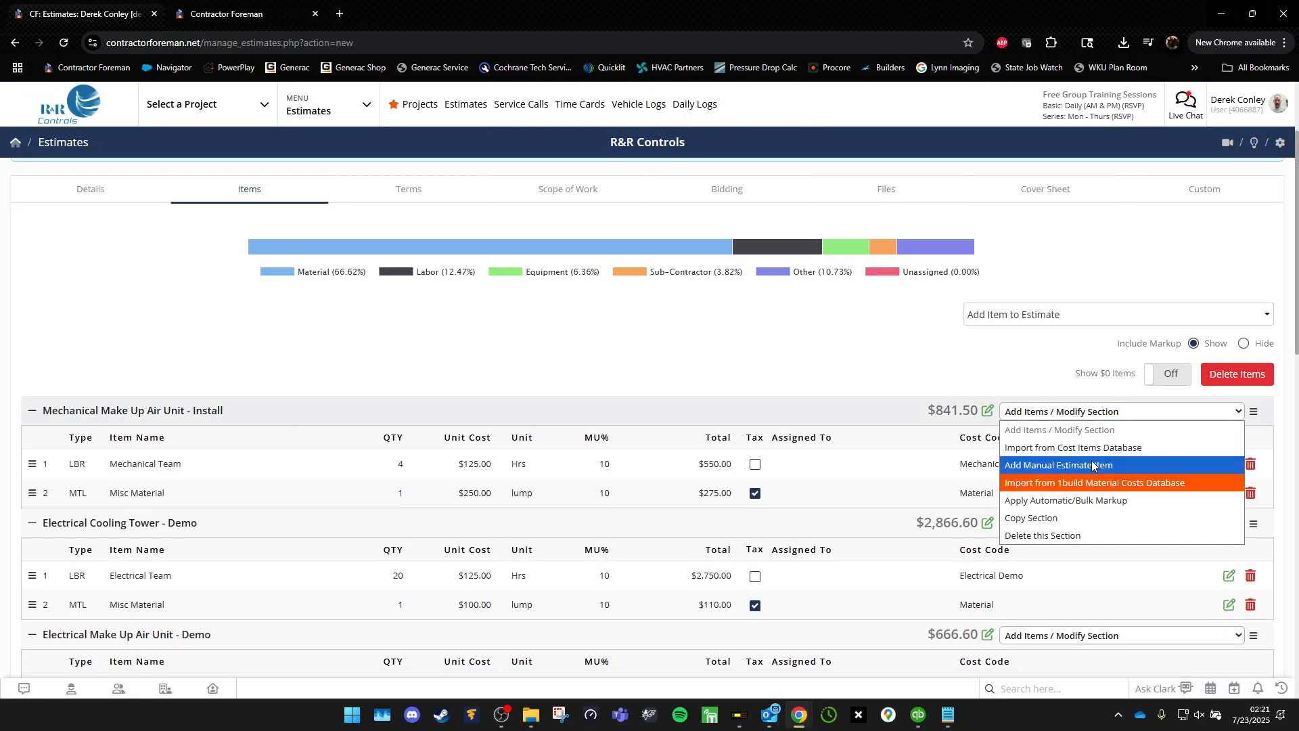
left_click(1053, 535)
left_click(696, 131)
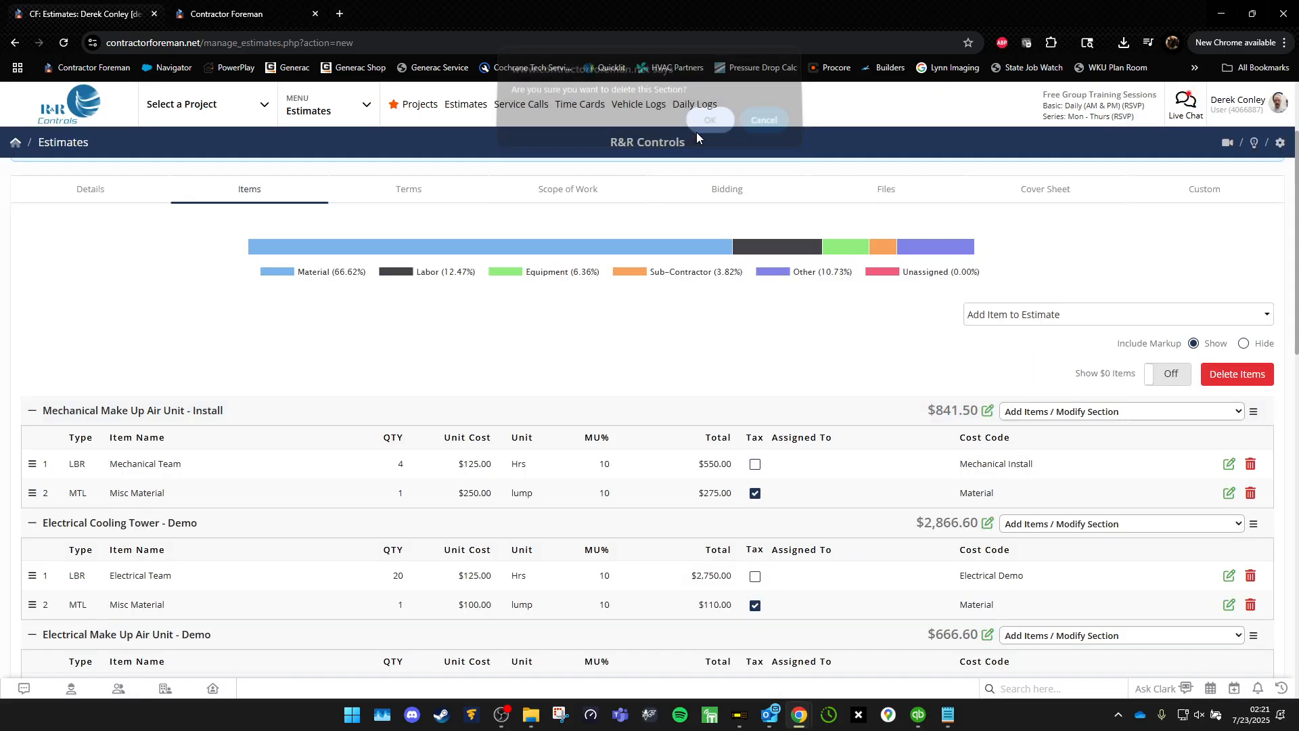
Delete the four Electrical Cooling Tower and Make Up Air Unit demo and install sections.
left_click(1076, 411)
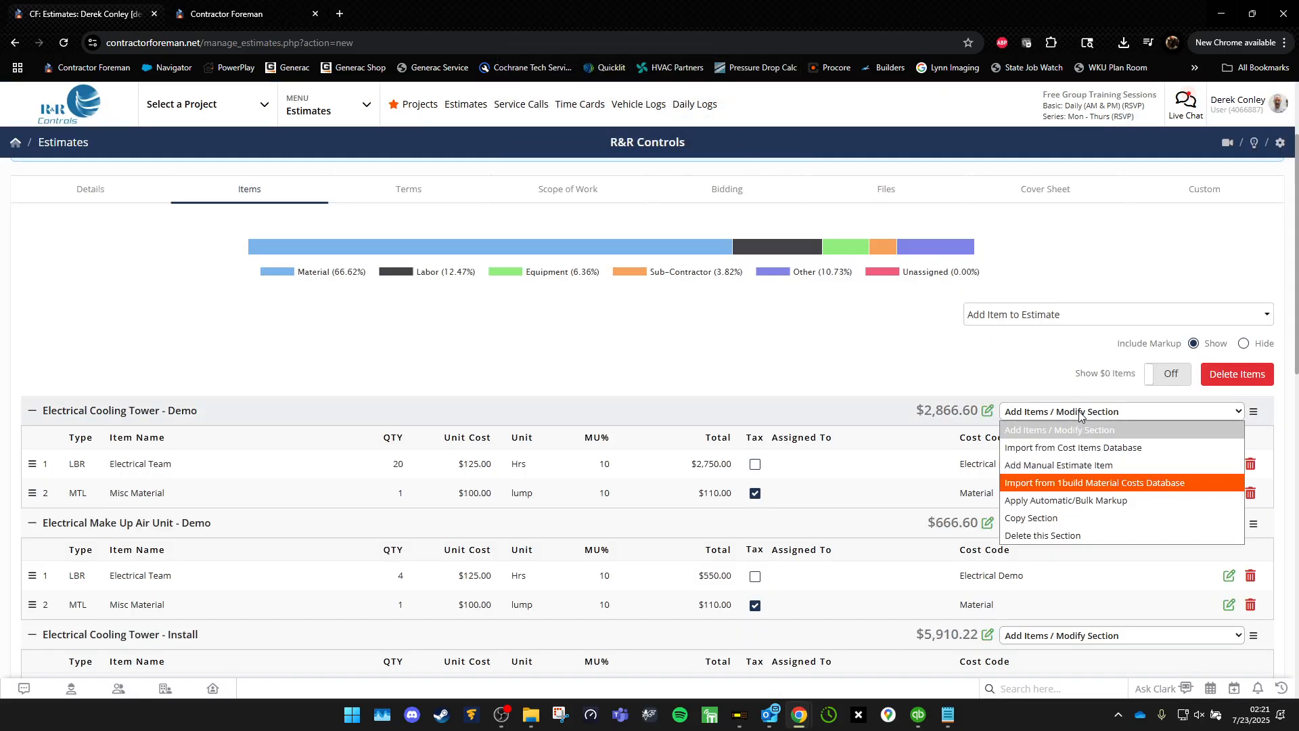
left_click(1082, 536)
left_click(716, 128)
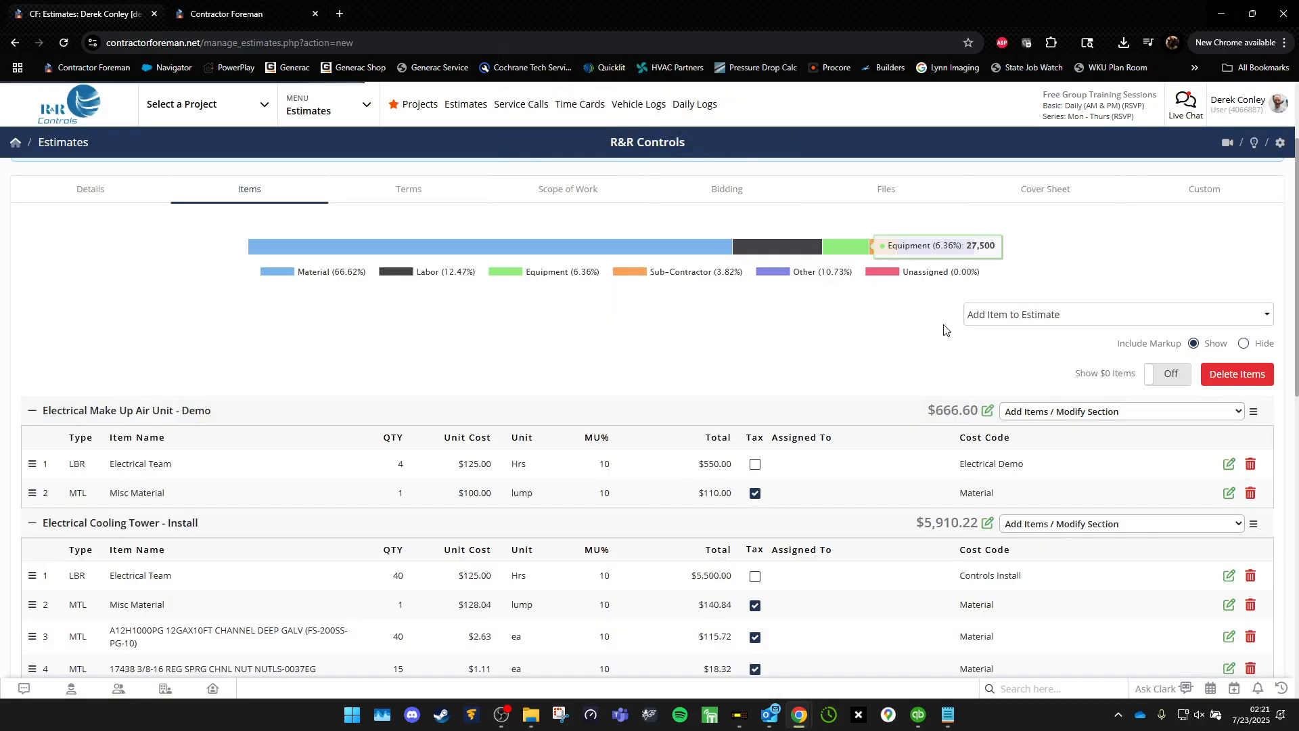
left_click(1056, 411)
left_click(1060, 536)
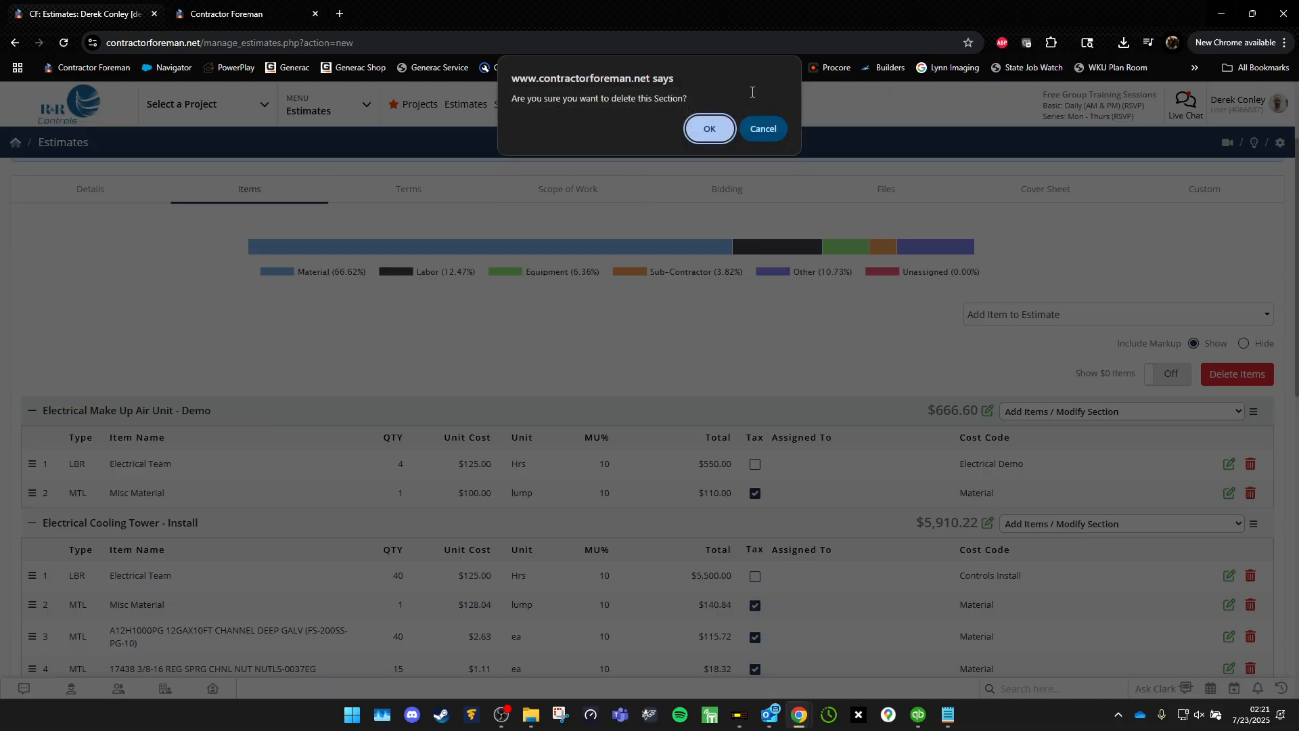
left_click(713, 128)
left_click(1143, 413)
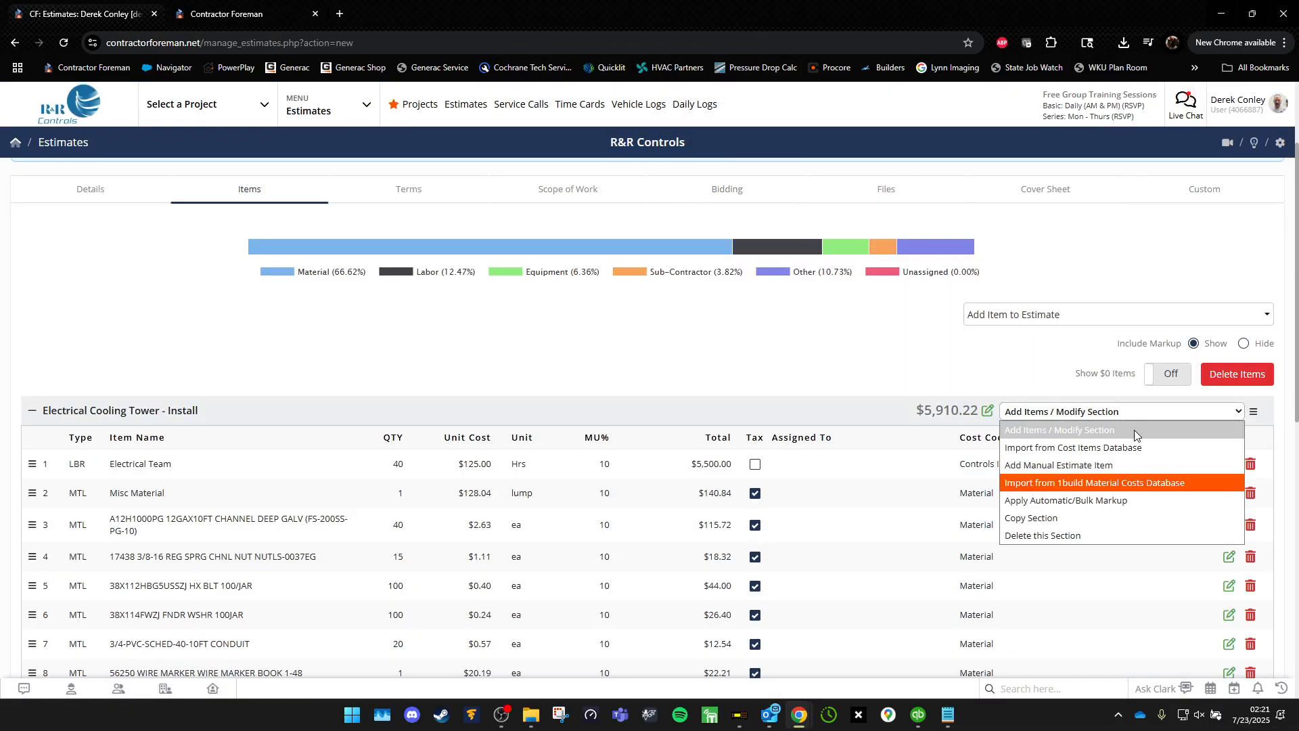
left_click(1100, 535)
left_click(707, 130)
left_click(1063, 413)
left_click(1046, 533)
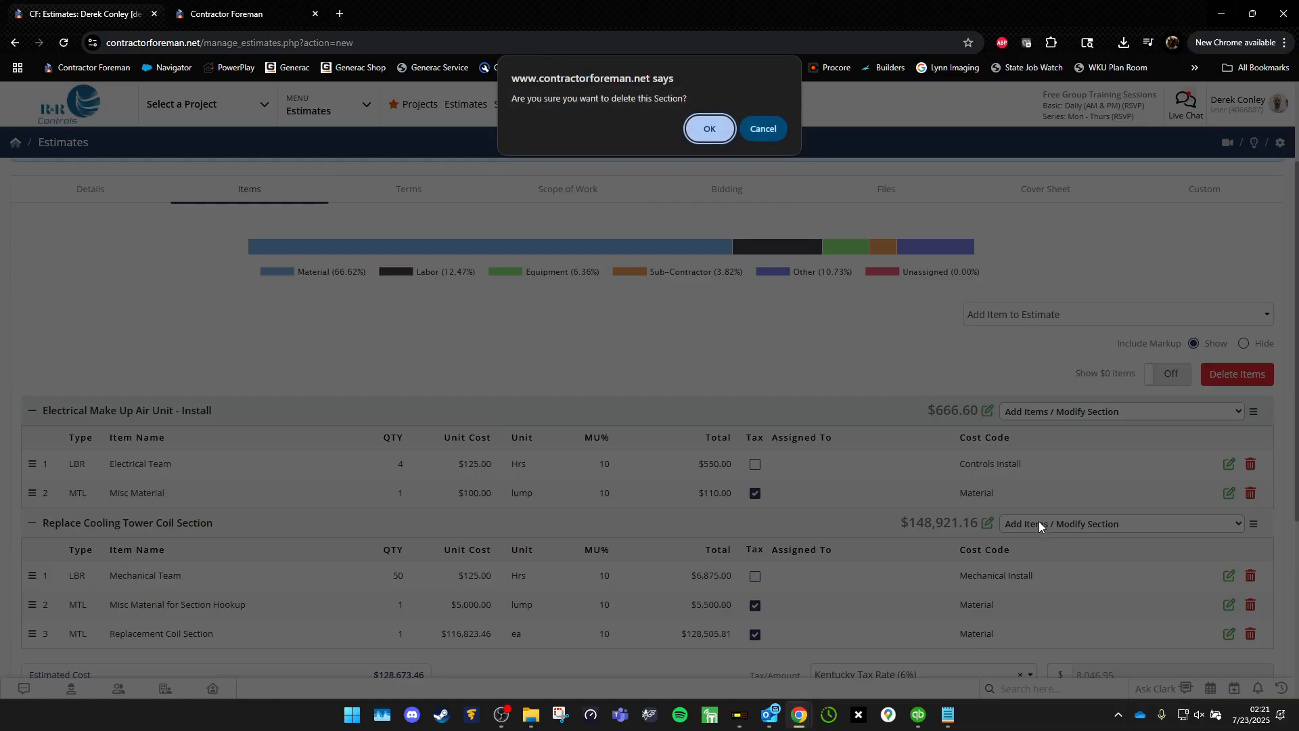
left_click(712, 131)
left_click(1116, 313)
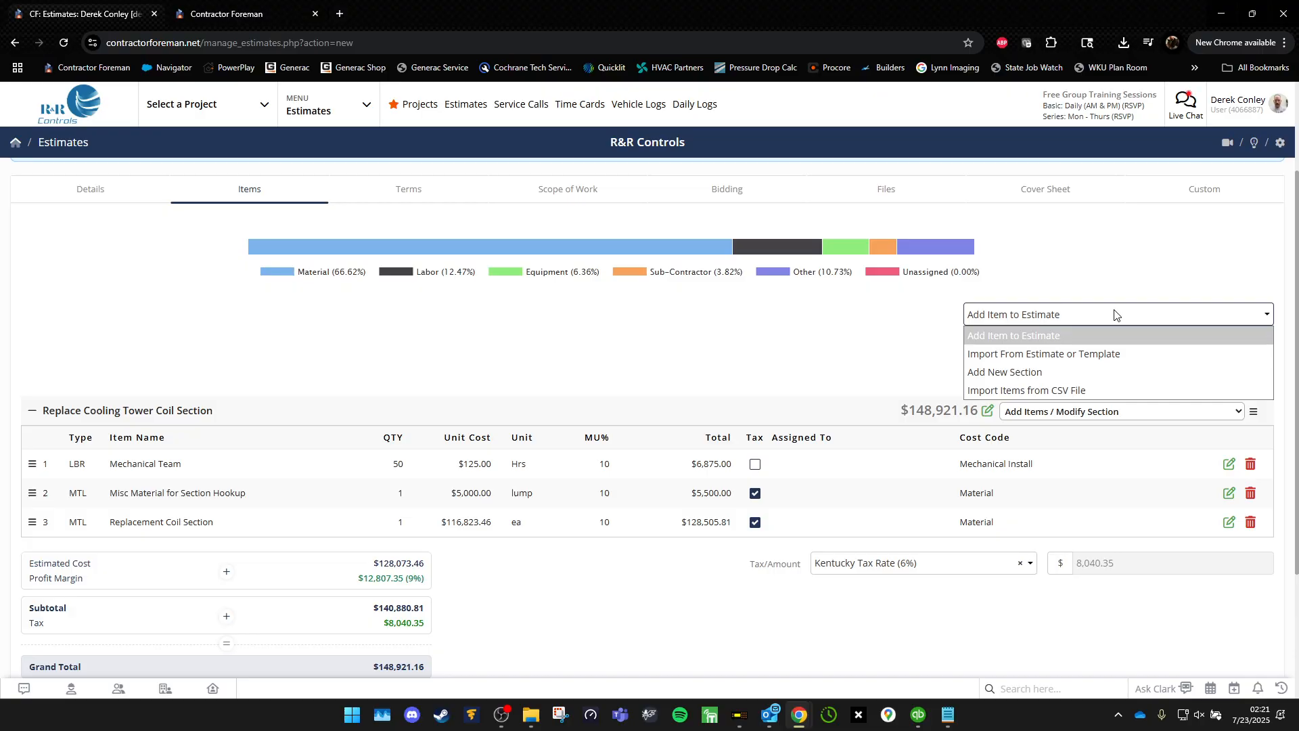
Import EstimateItems (21).csv, adding a $224,778.44 Base Bid section and an Alternate #1 section.
left_click(1066, 391)
left_click(141, 444)
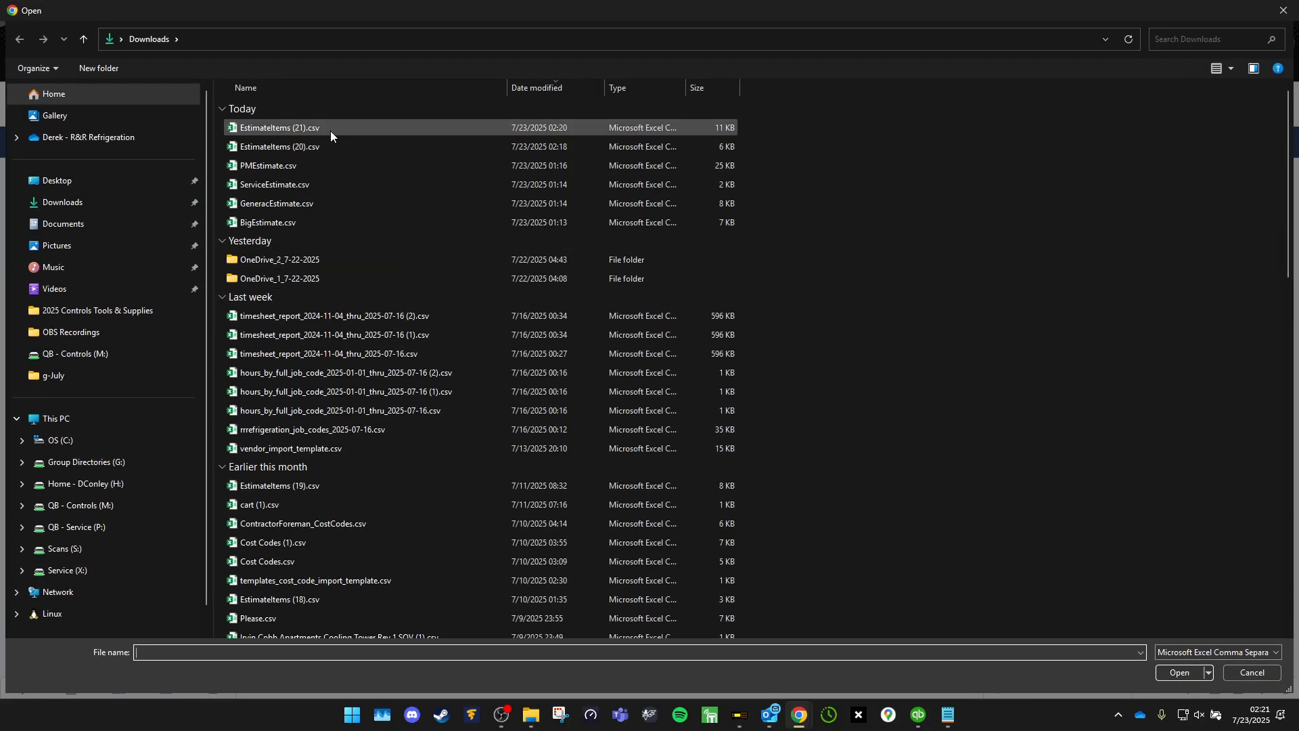
double_click(330, 131)
left_click(620, 642)
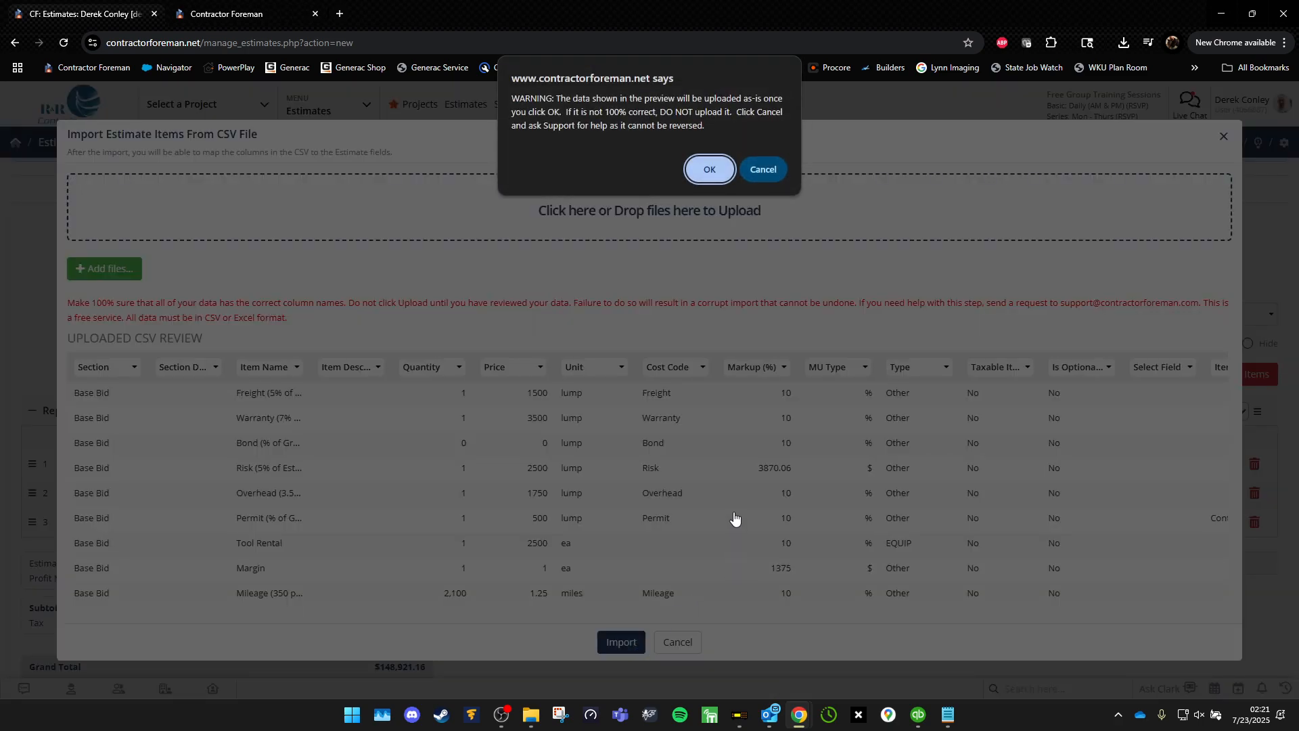
left_click(708, 172)
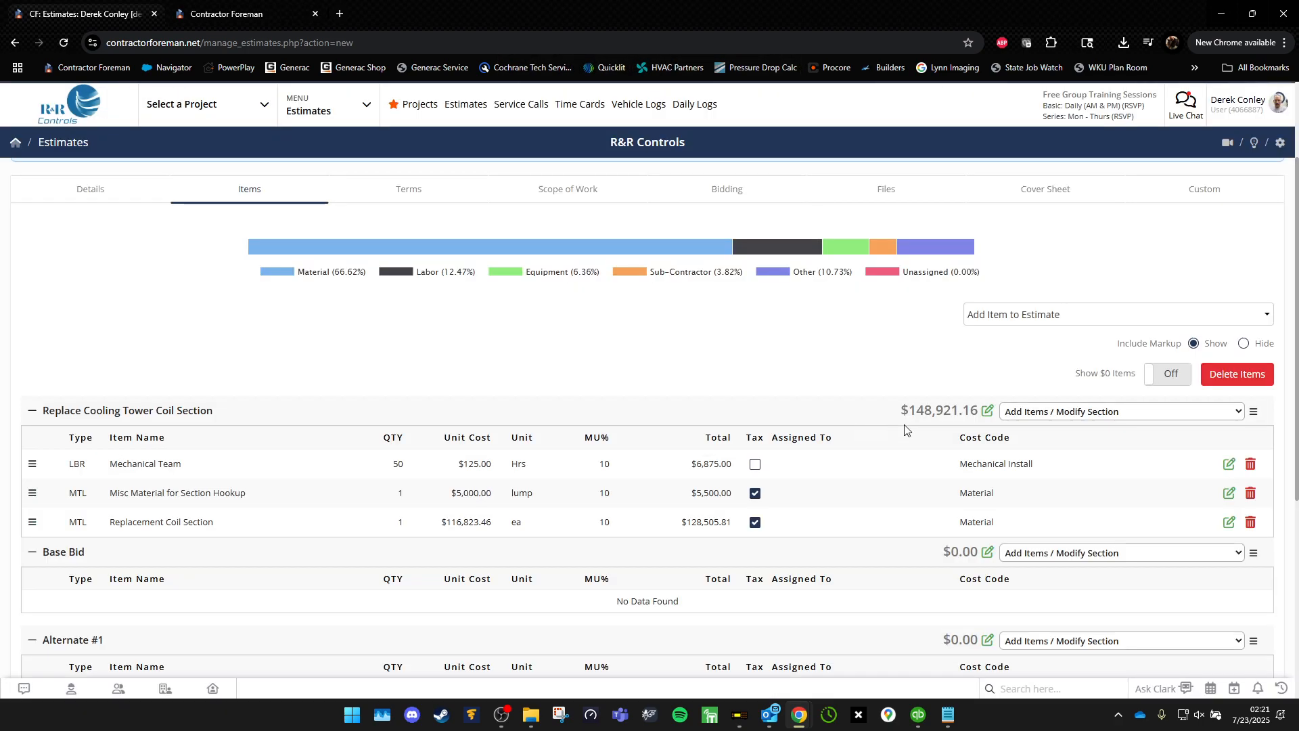
left_click(1029, 414)
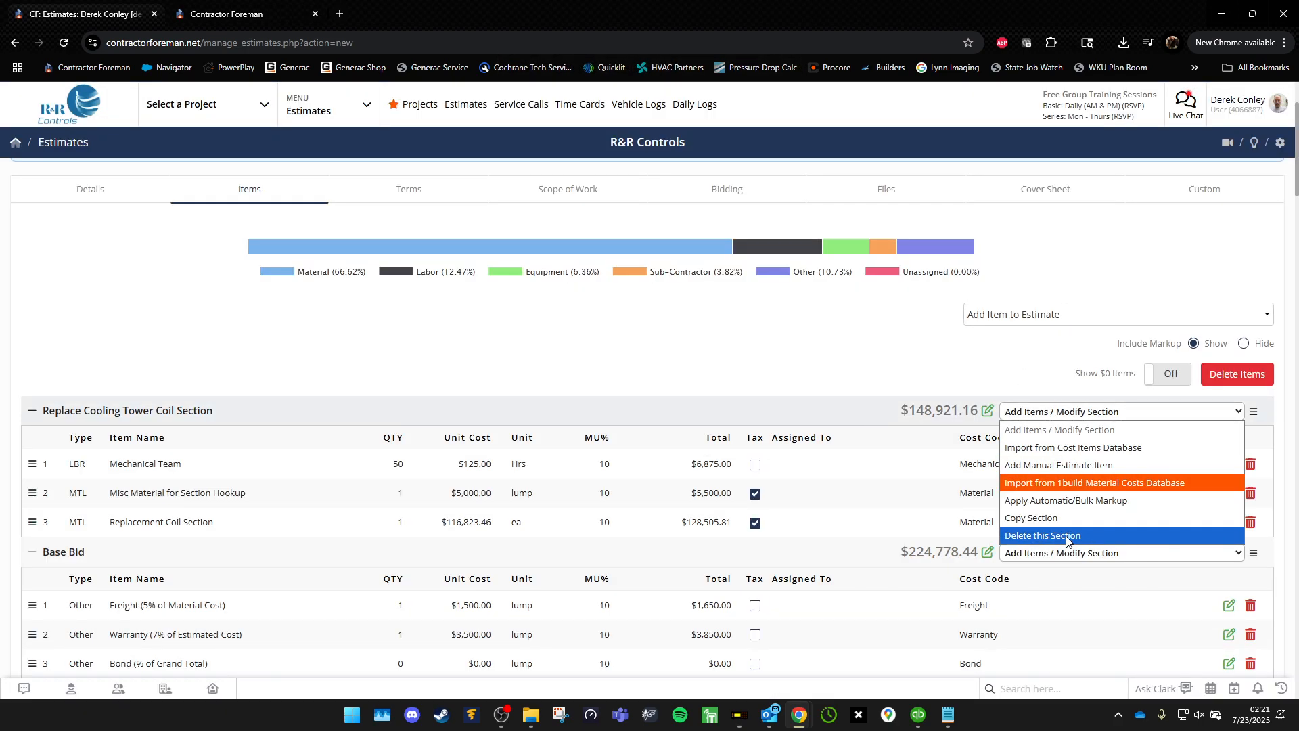
Delete the Replace Cooling Tower Coil Section, save the $449,556.88 estimate, and preview its PDF.
left_click(1036, 534)
left_click(724, 132)
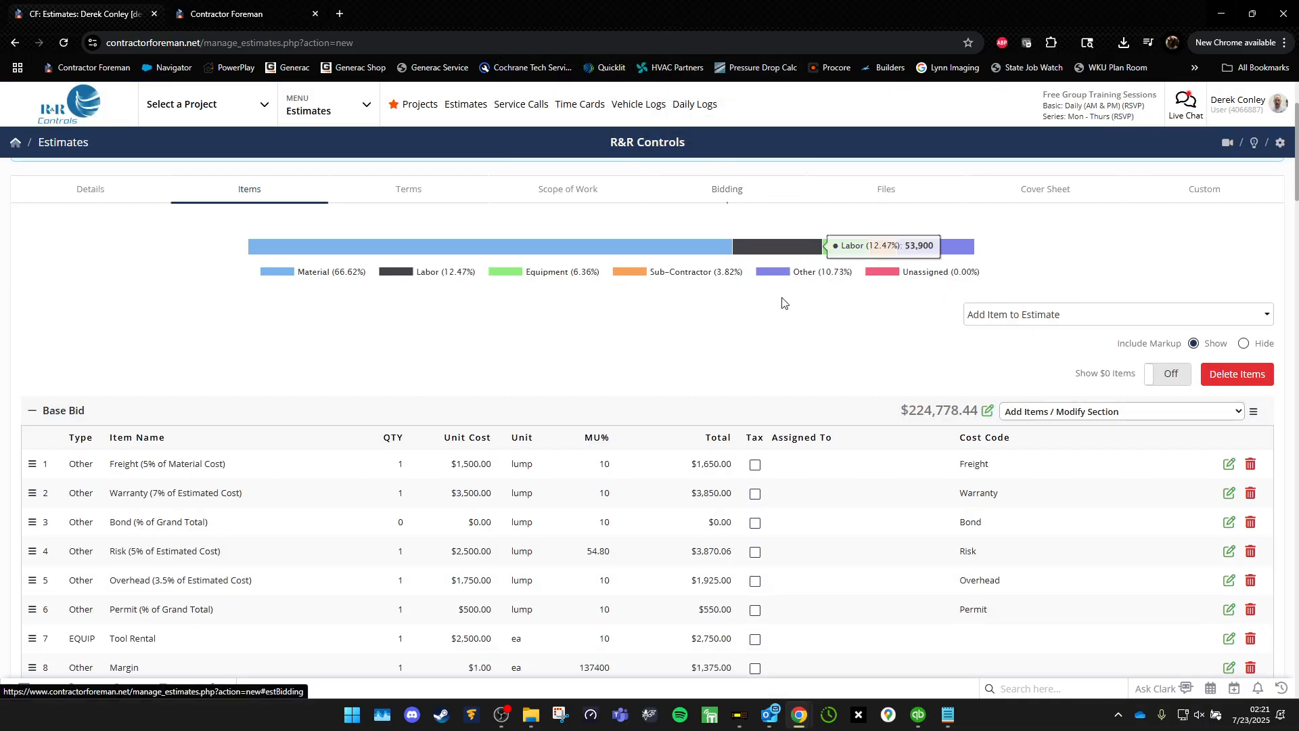
left_click(1268, 238)
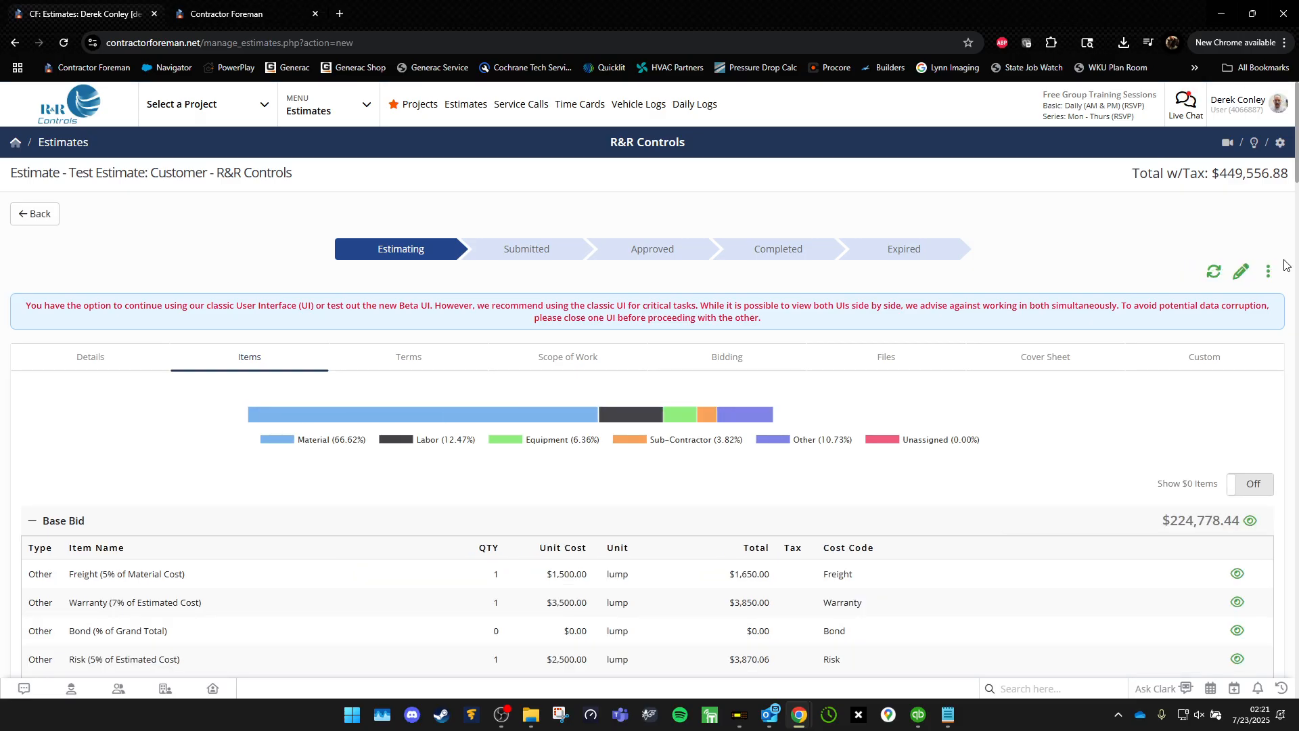
left_click(1267, 271)
left_click(1260, 304)
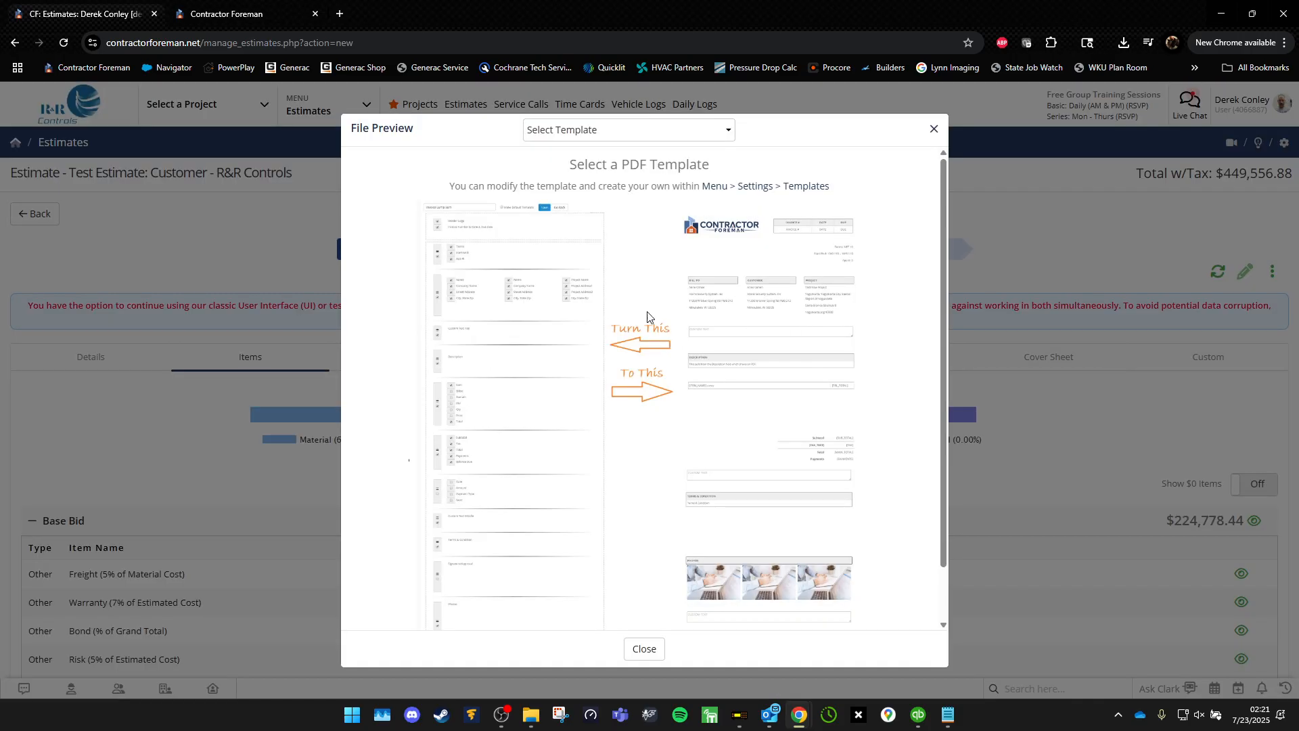
Try several PDF templates, settling on a Project Proposal showing Base Bid and Alternate #1 at $224,778.44 each.
left_click(628, 138)
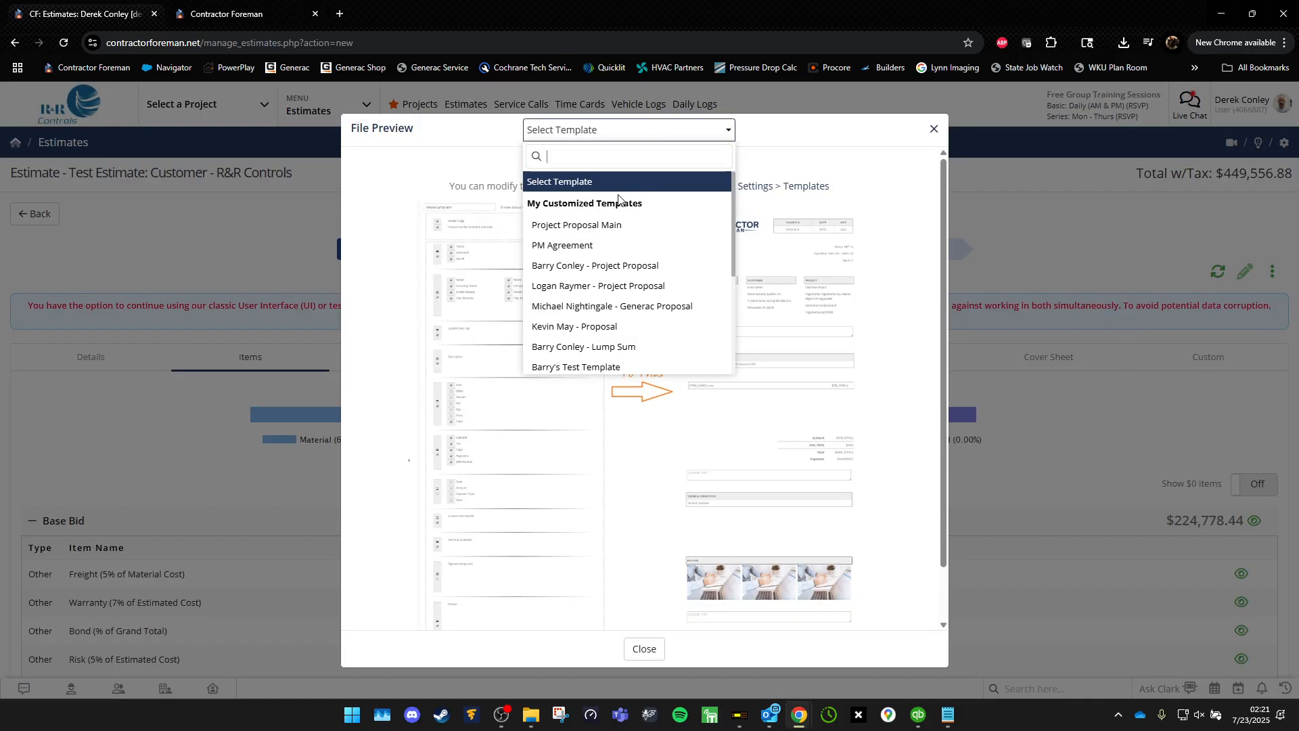
left_click(613, 230)
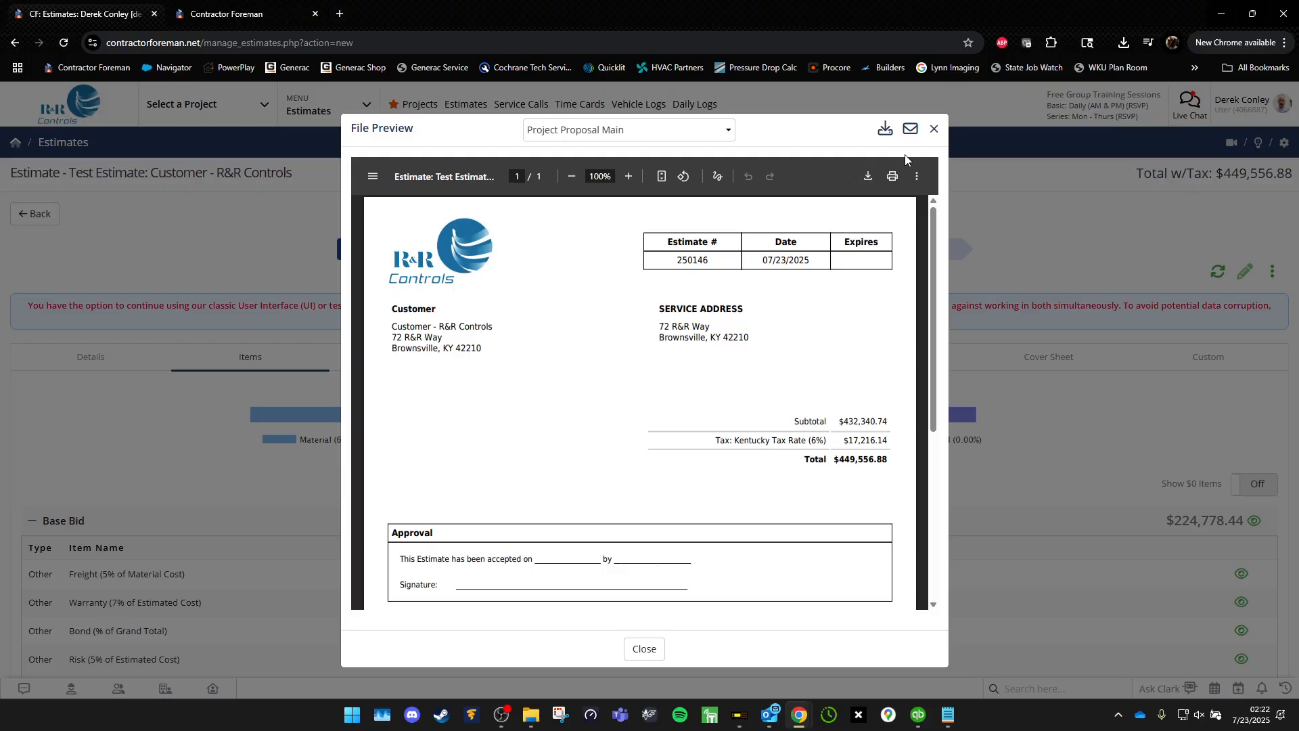
left_click(682, 135)
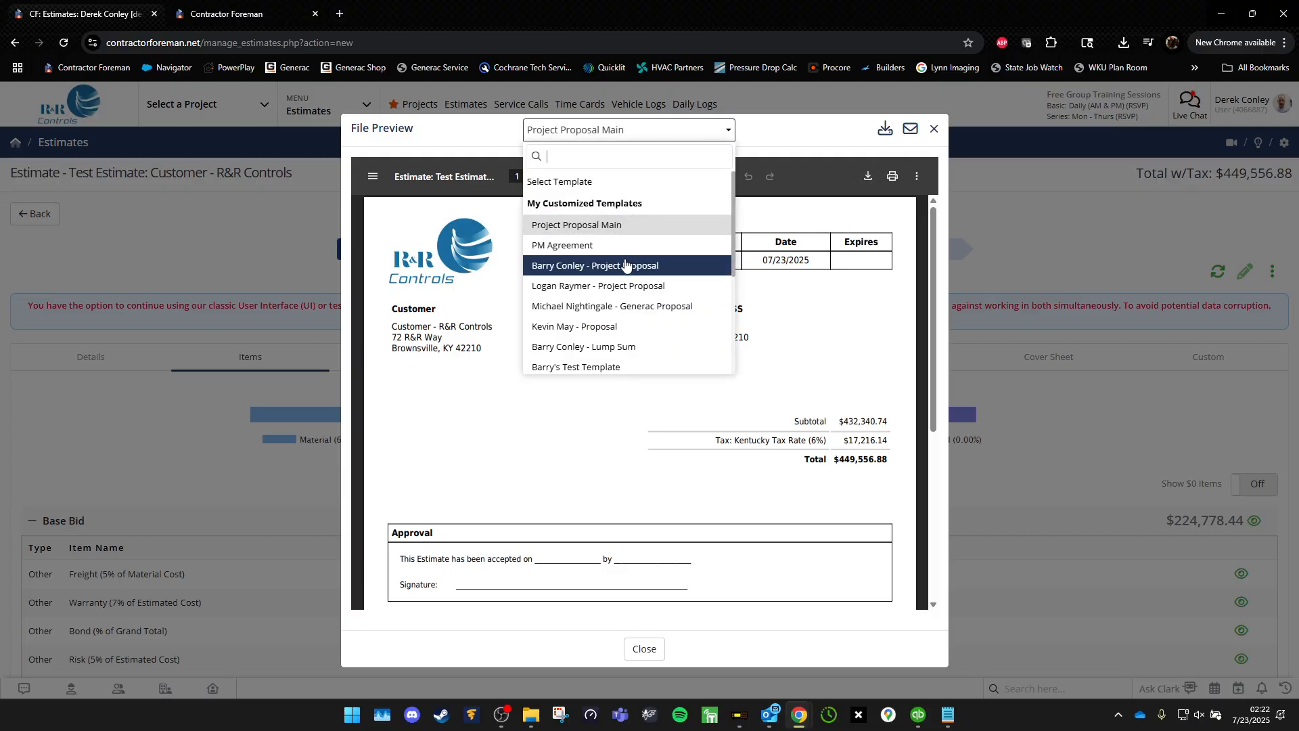
scroll(626, 265, "down", 5)
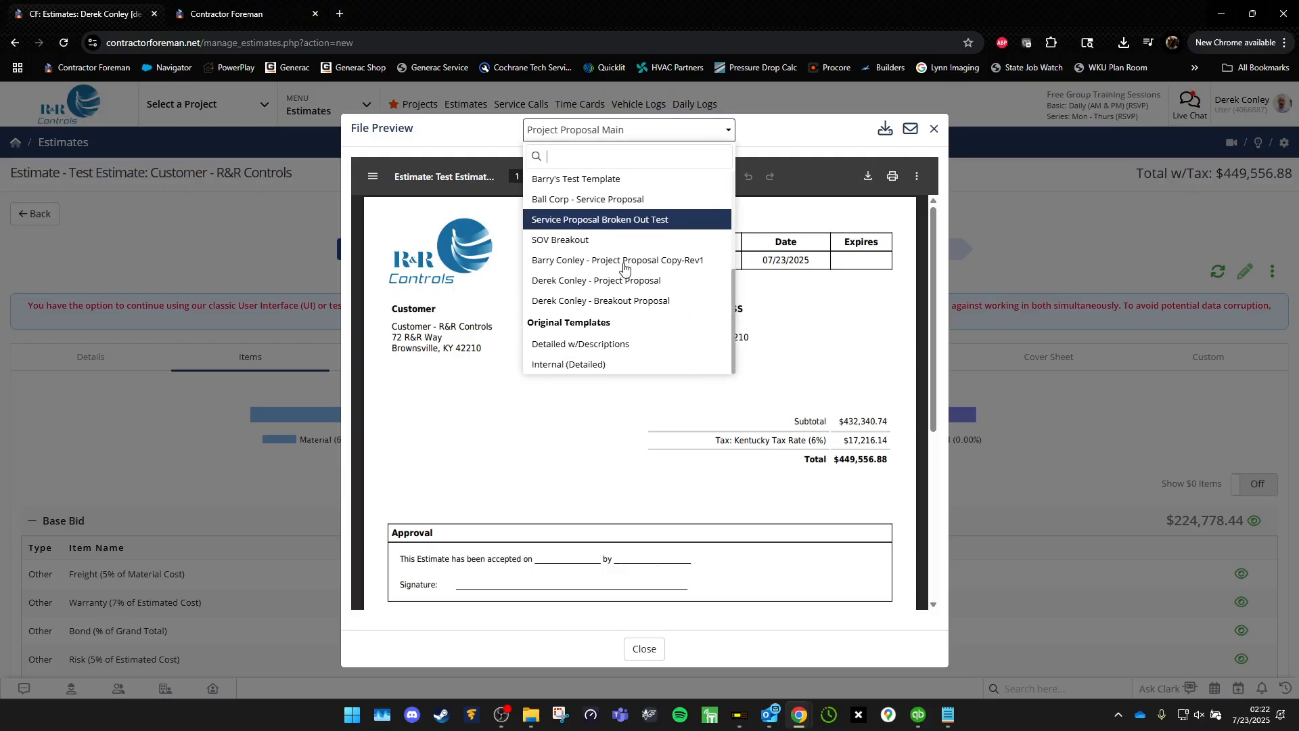
left_click(624, 270)
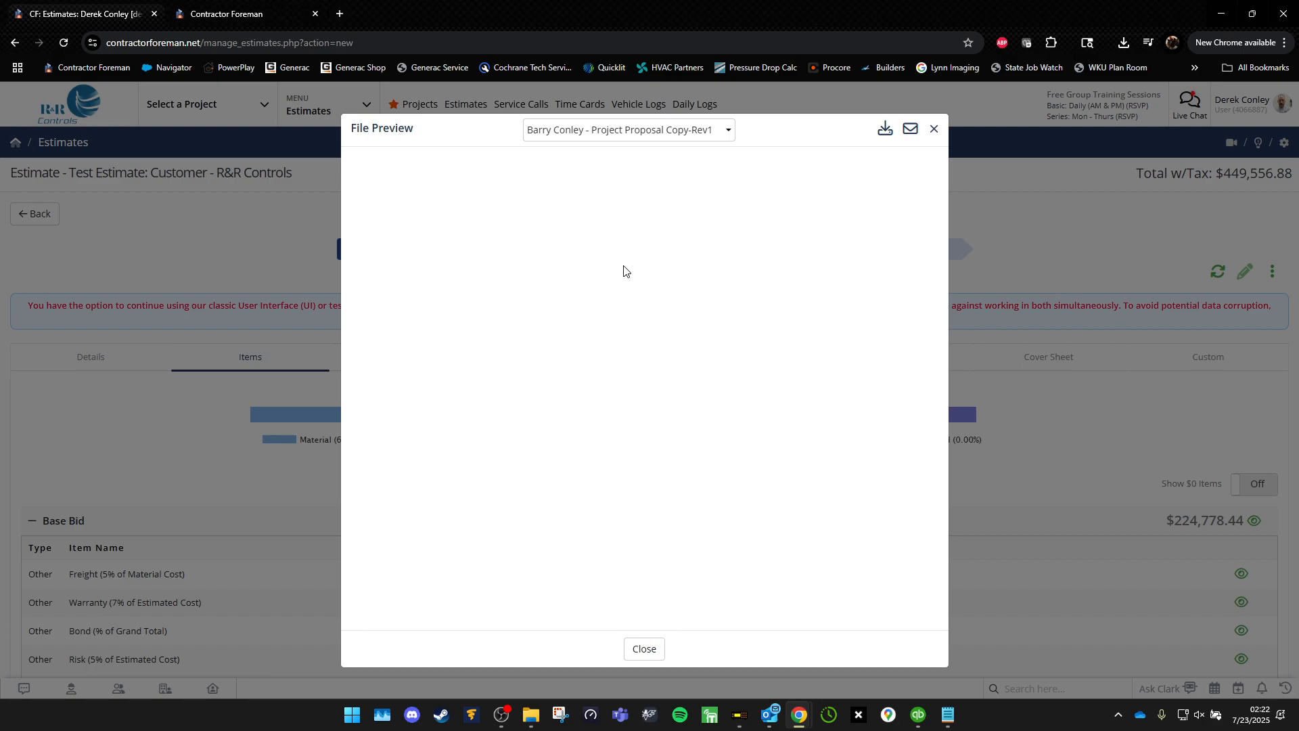
left_click(680, 132)
scroll(645, 283, "up", 2)
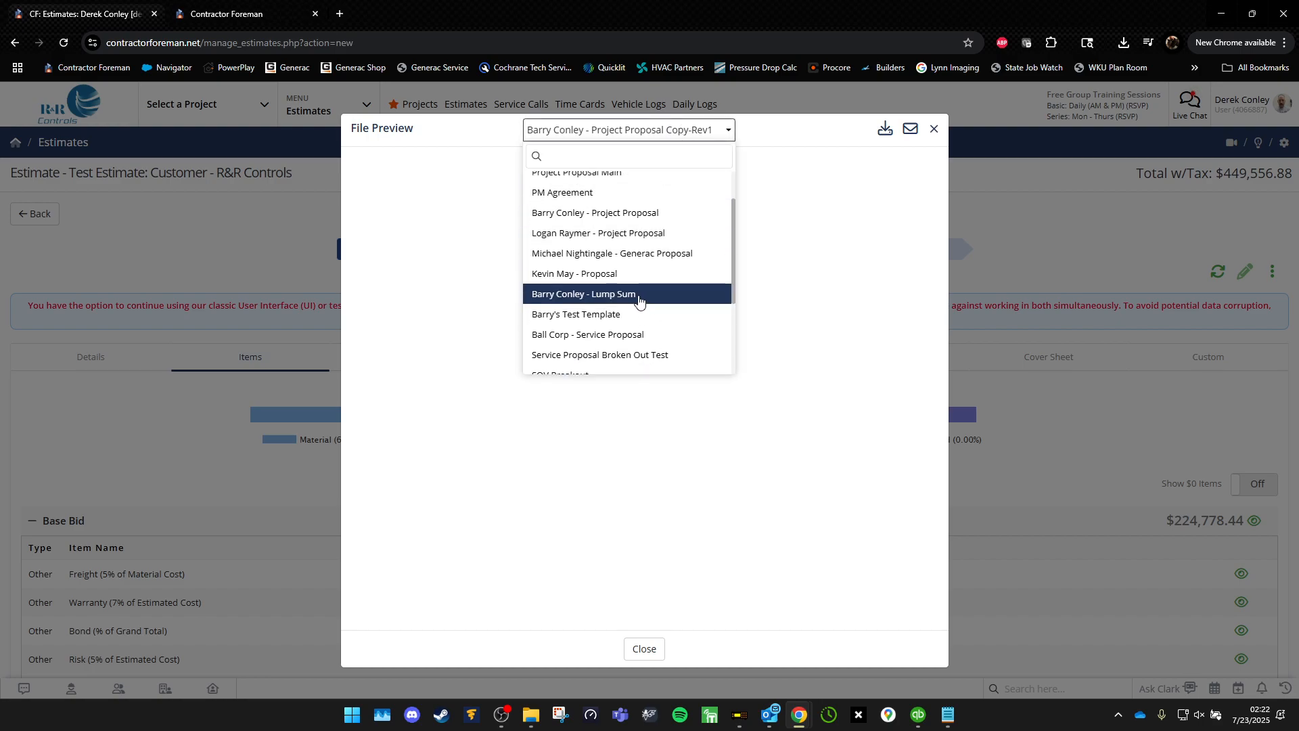
left_click(646, 215)
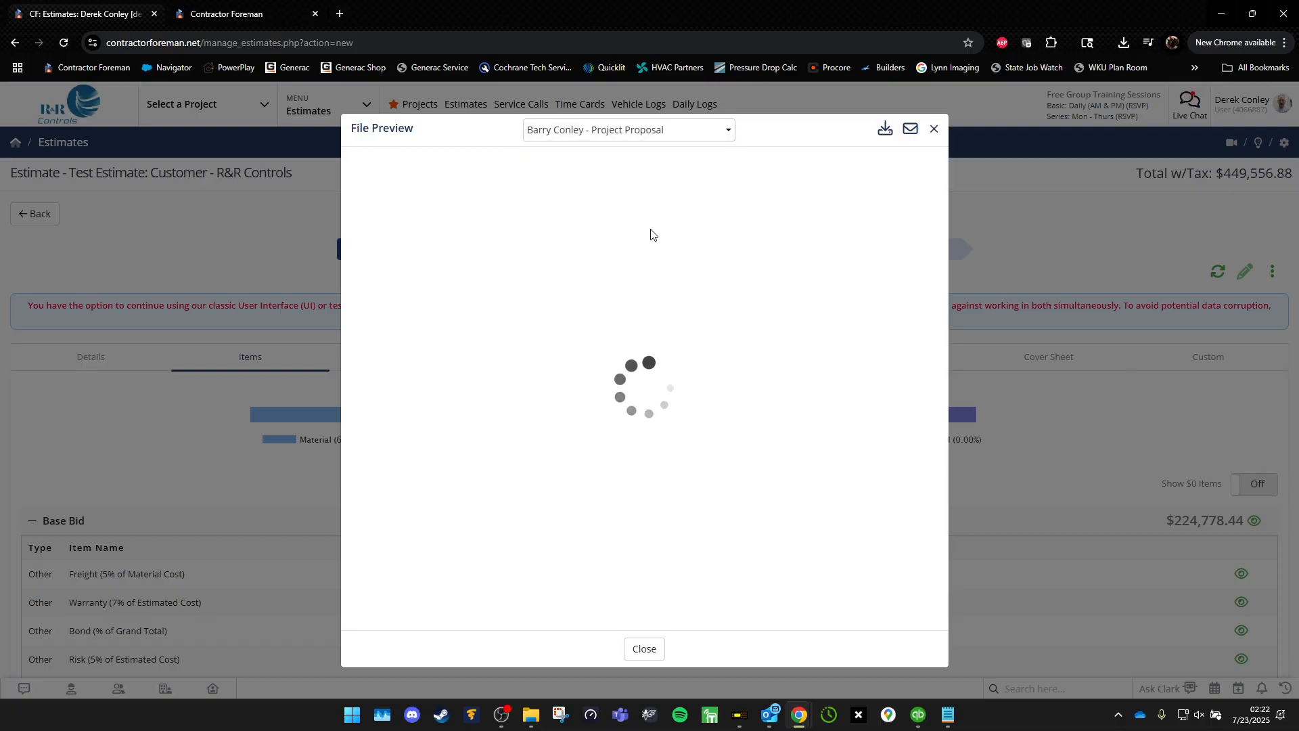
scroll(650, 235, "down", 10)
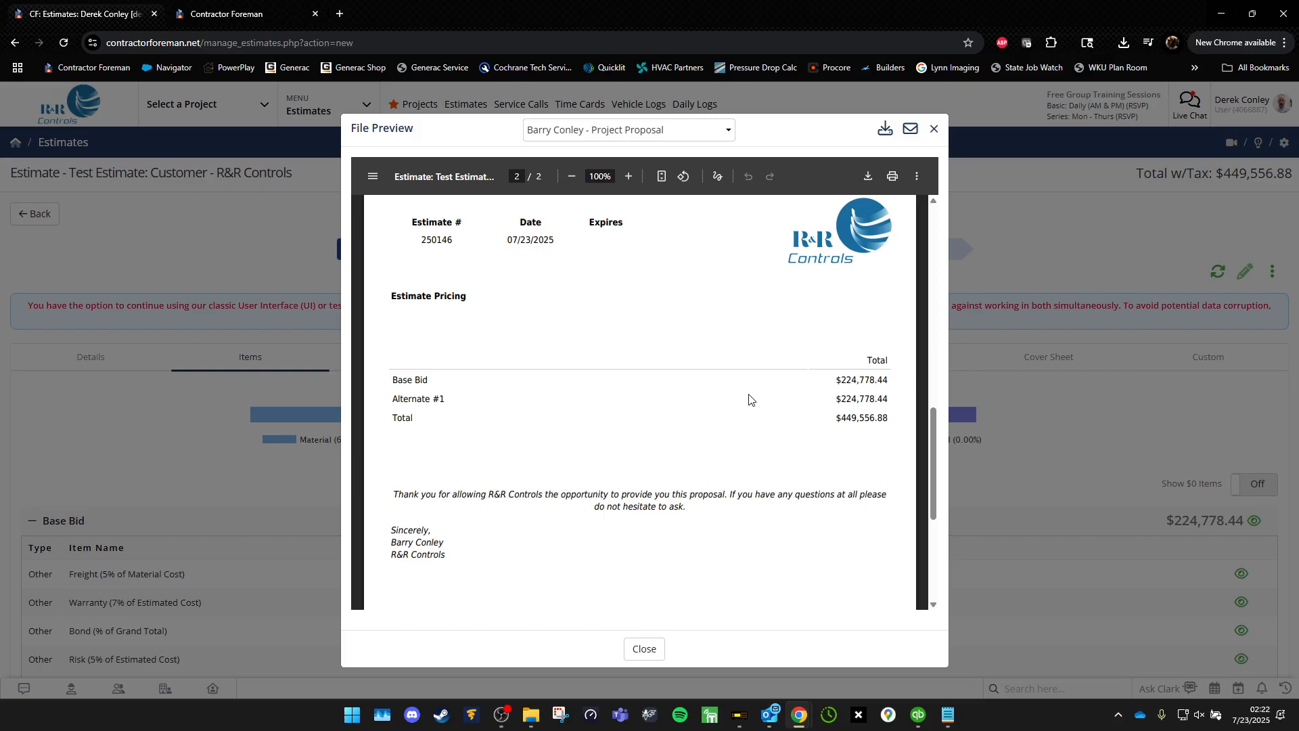
double_click(896, 394)
left_click(771, 414)
Close the PDF preview, cancel a submit-for-approval attempt, and go to the estimate's Details tab.
left_click(934, 130)
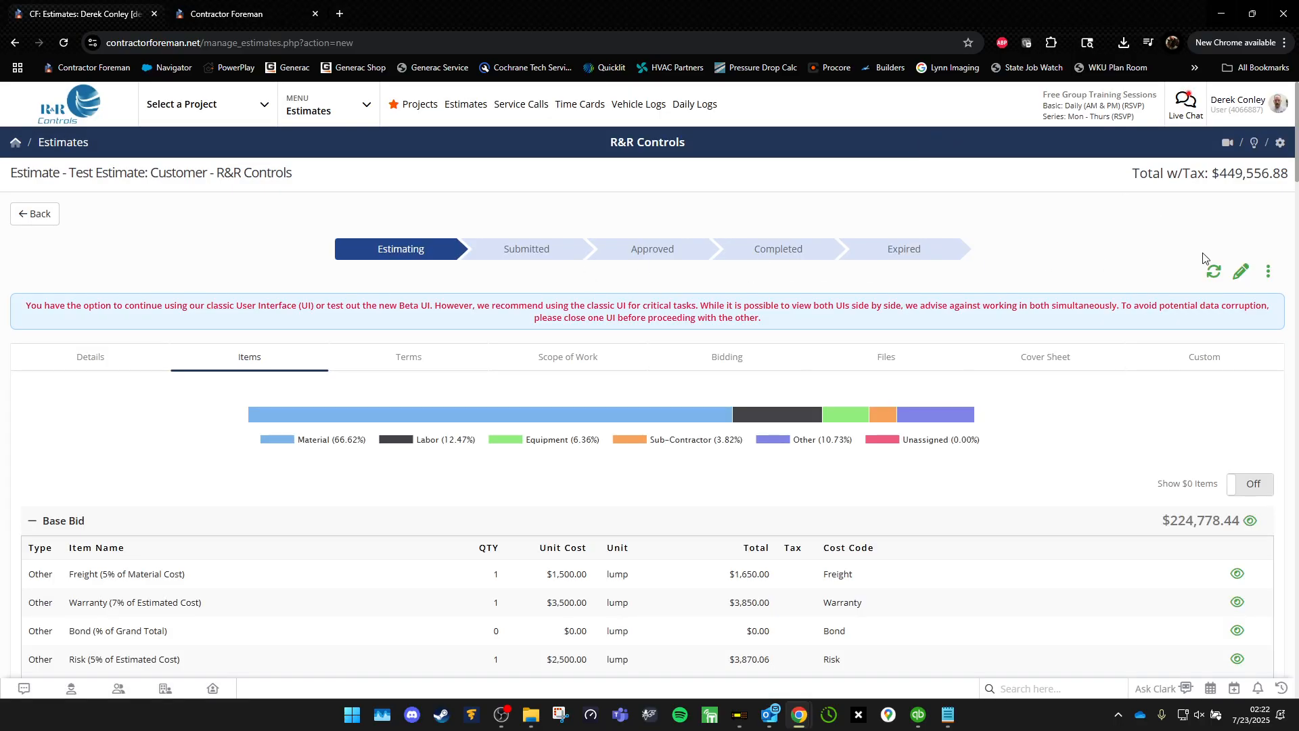
left_click(1268, 270)
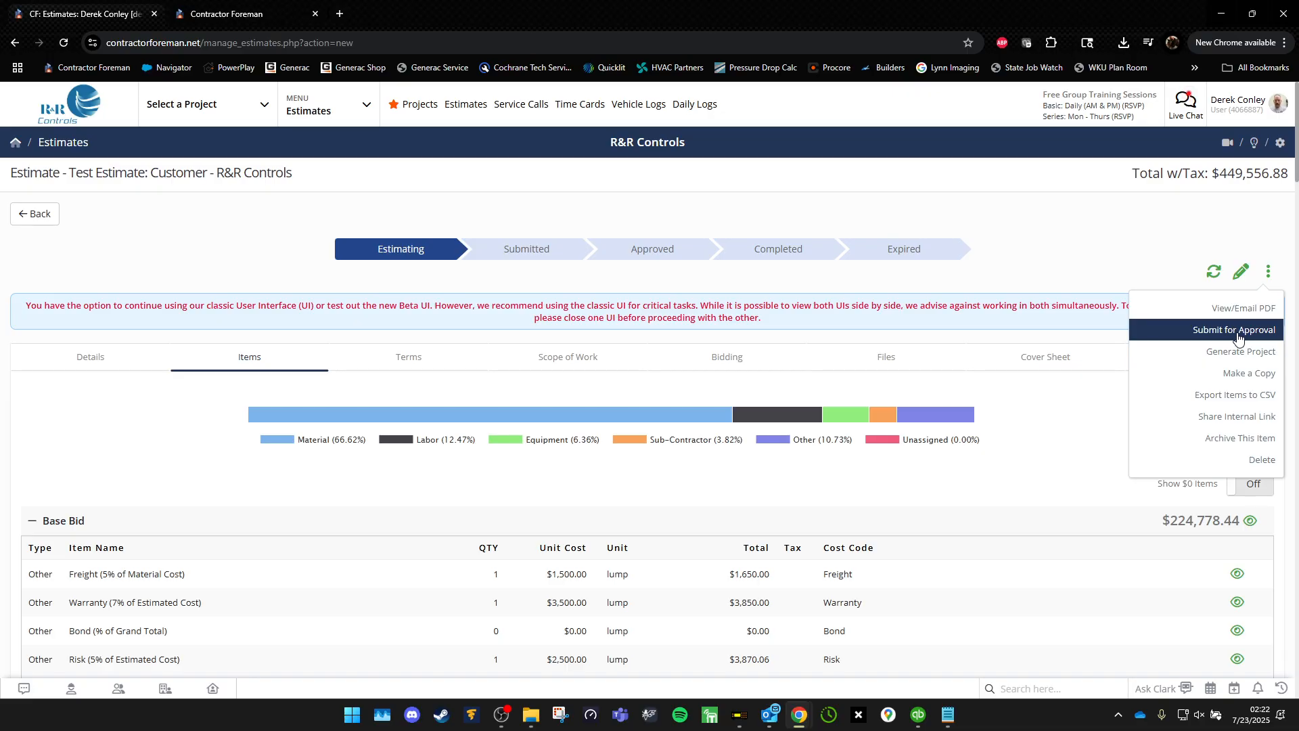
left_click(1238, 335)
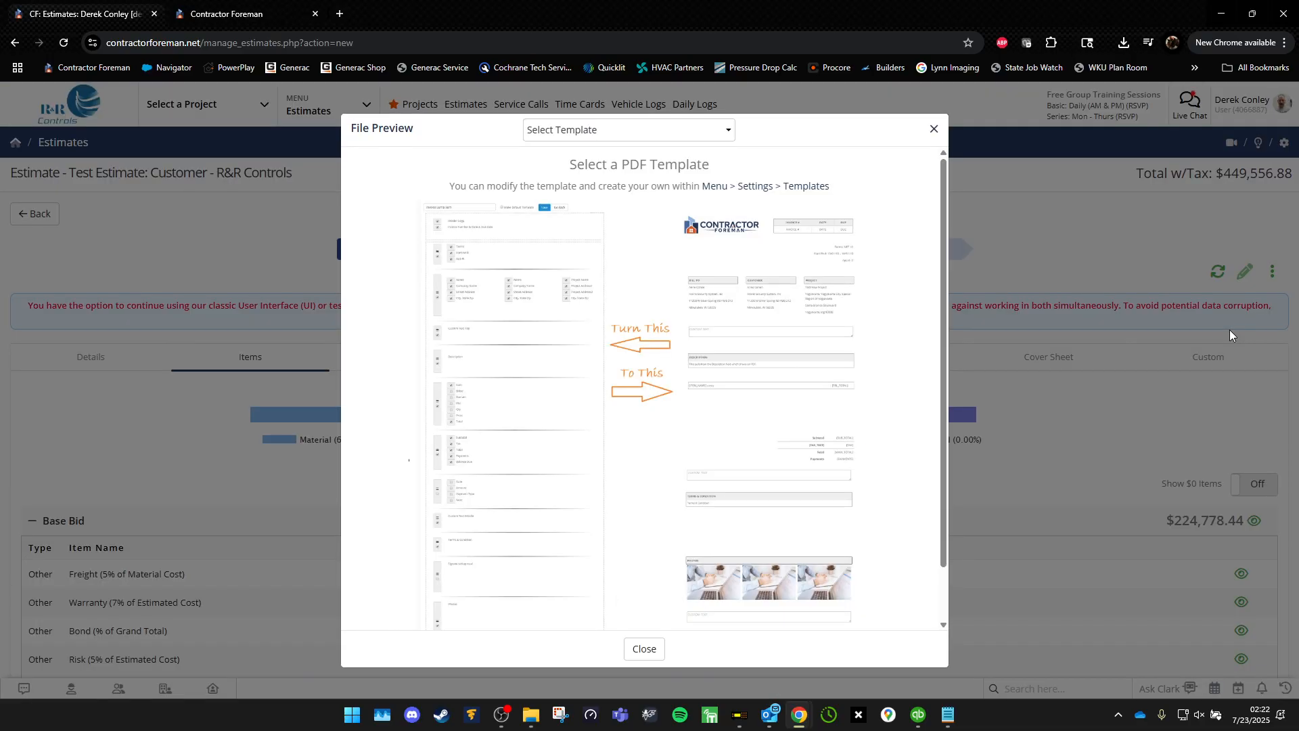
left_click(644, 648)
right_click(88, 366)
left_click(90, 369)
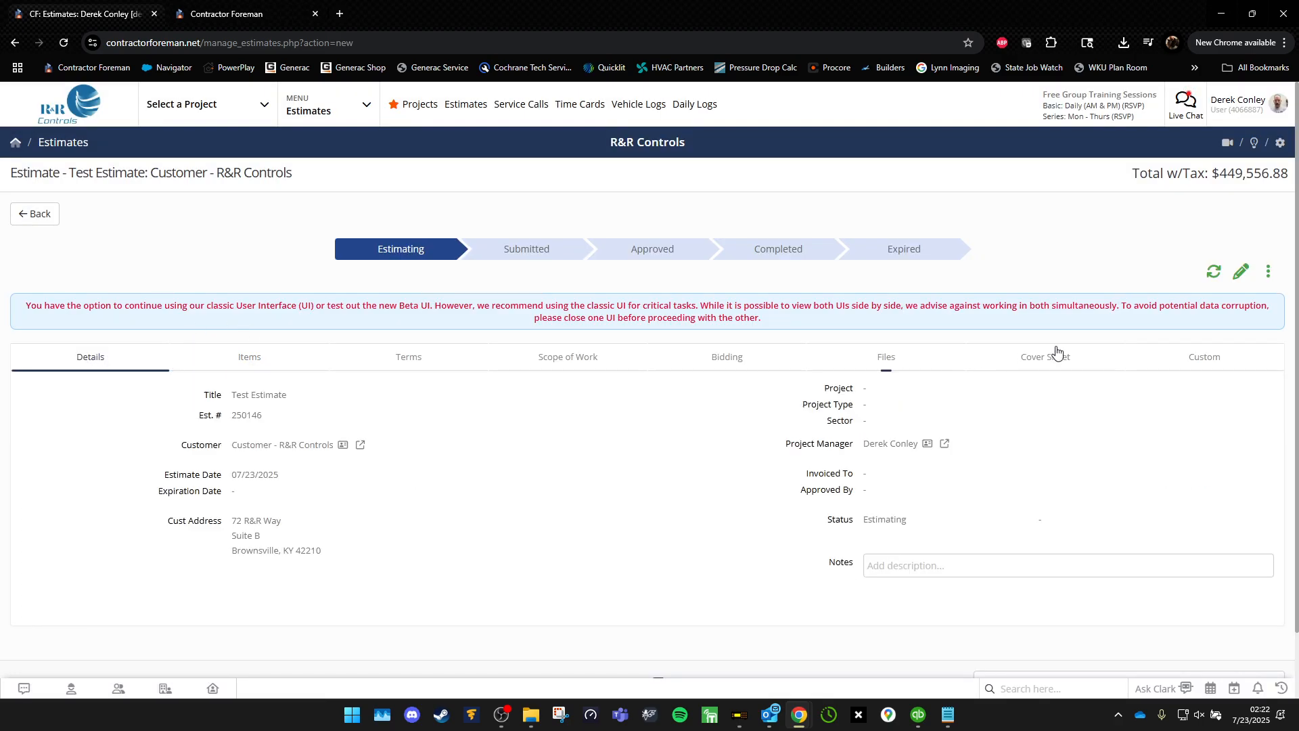
Set the expiration date to 08/22/2025, project type Repair, and sector Commercial.
left_click(276, 504)
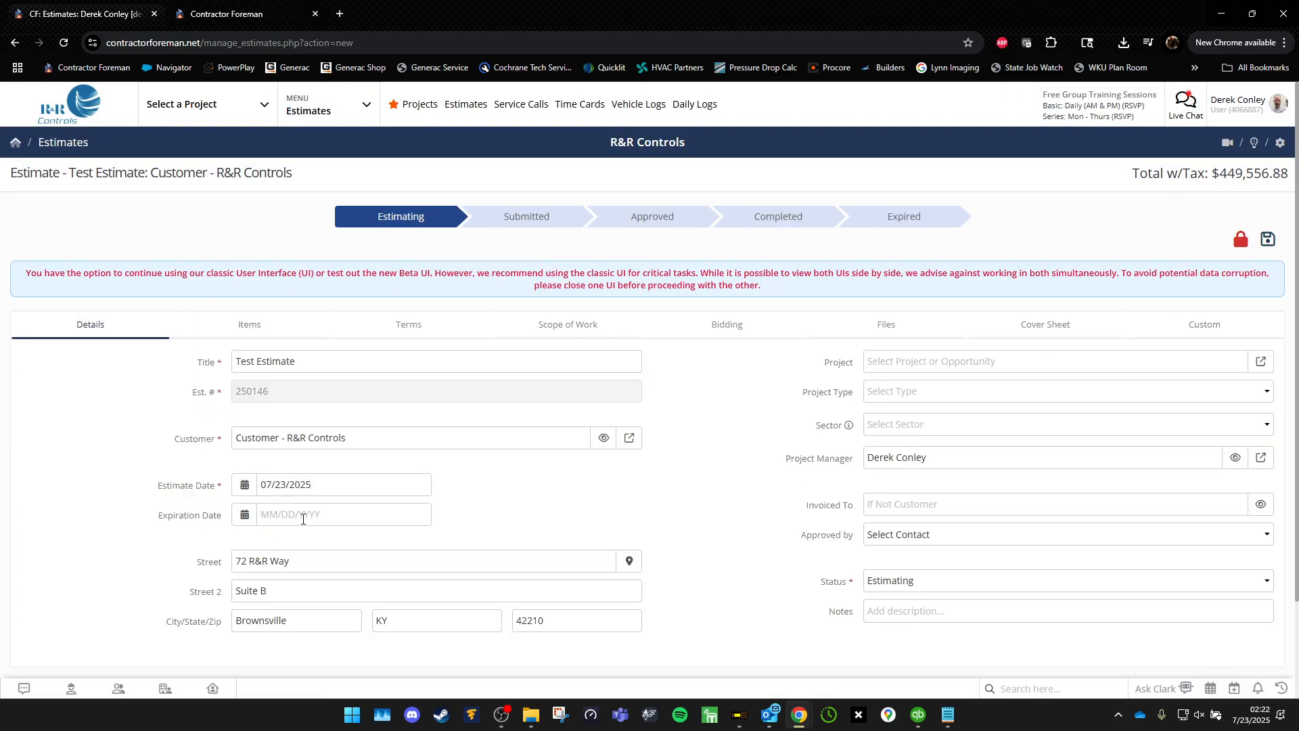
left_click(299, 515)
left_click(396, 544)
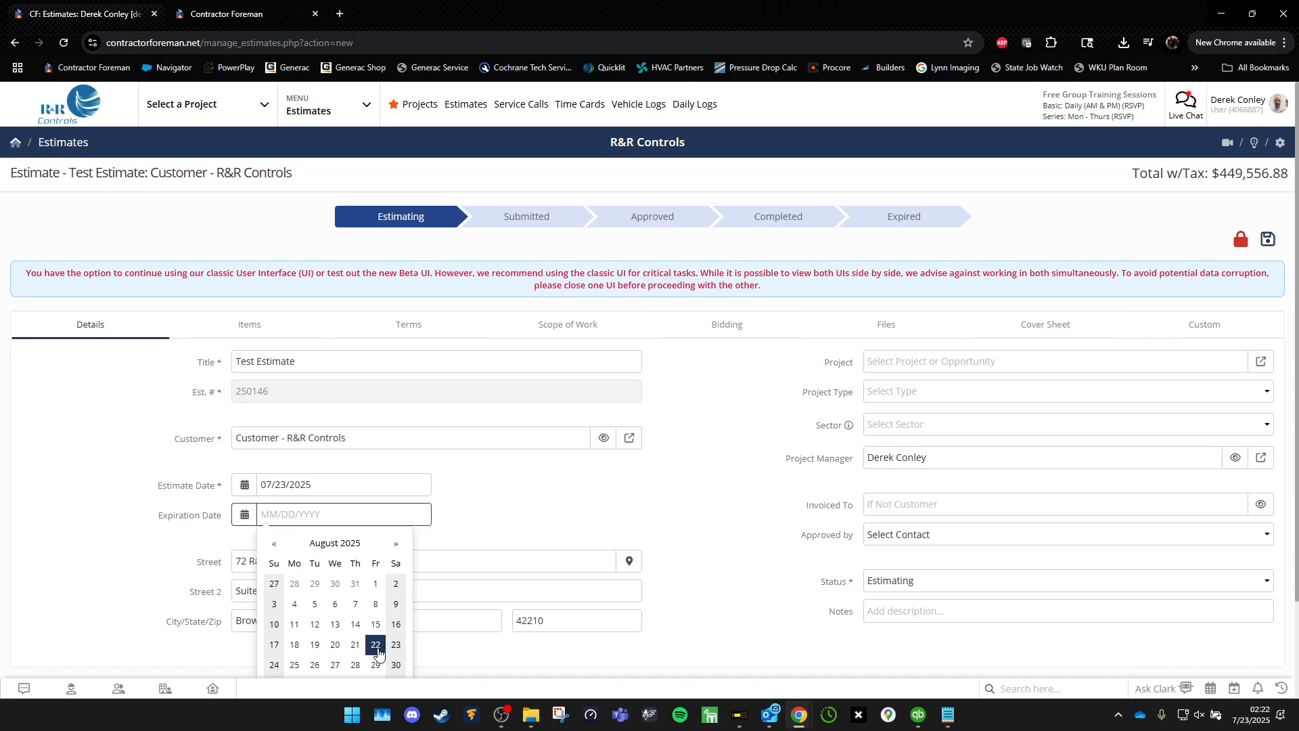
left_click(377, 650)
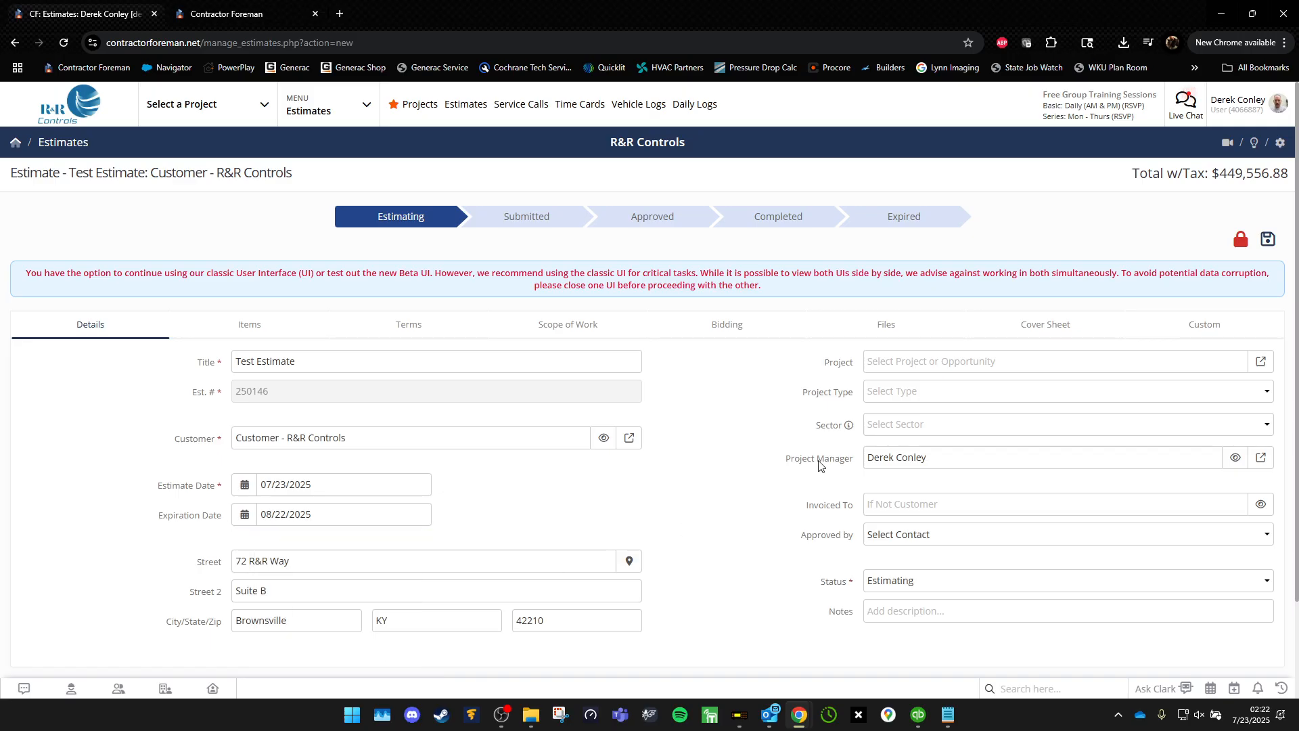
left_click(943, 393)
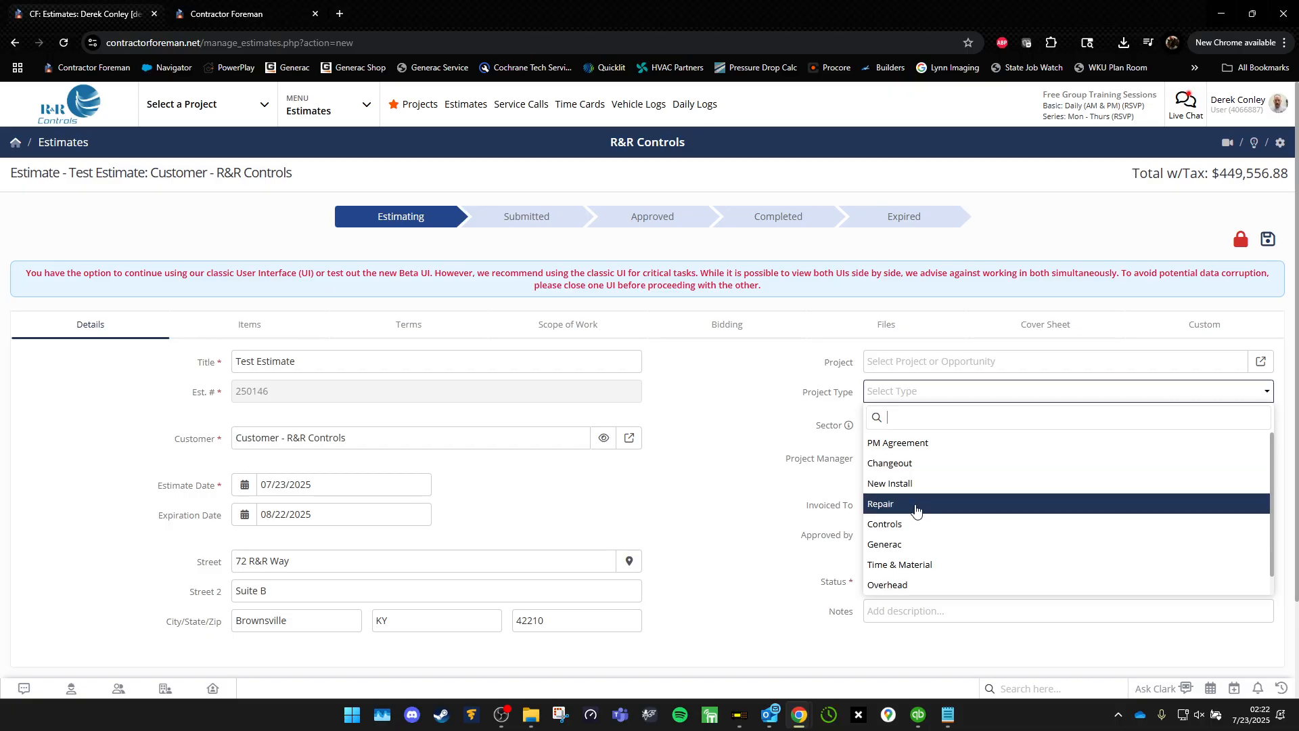
left_click(916, 505)
left_click(922, 425)
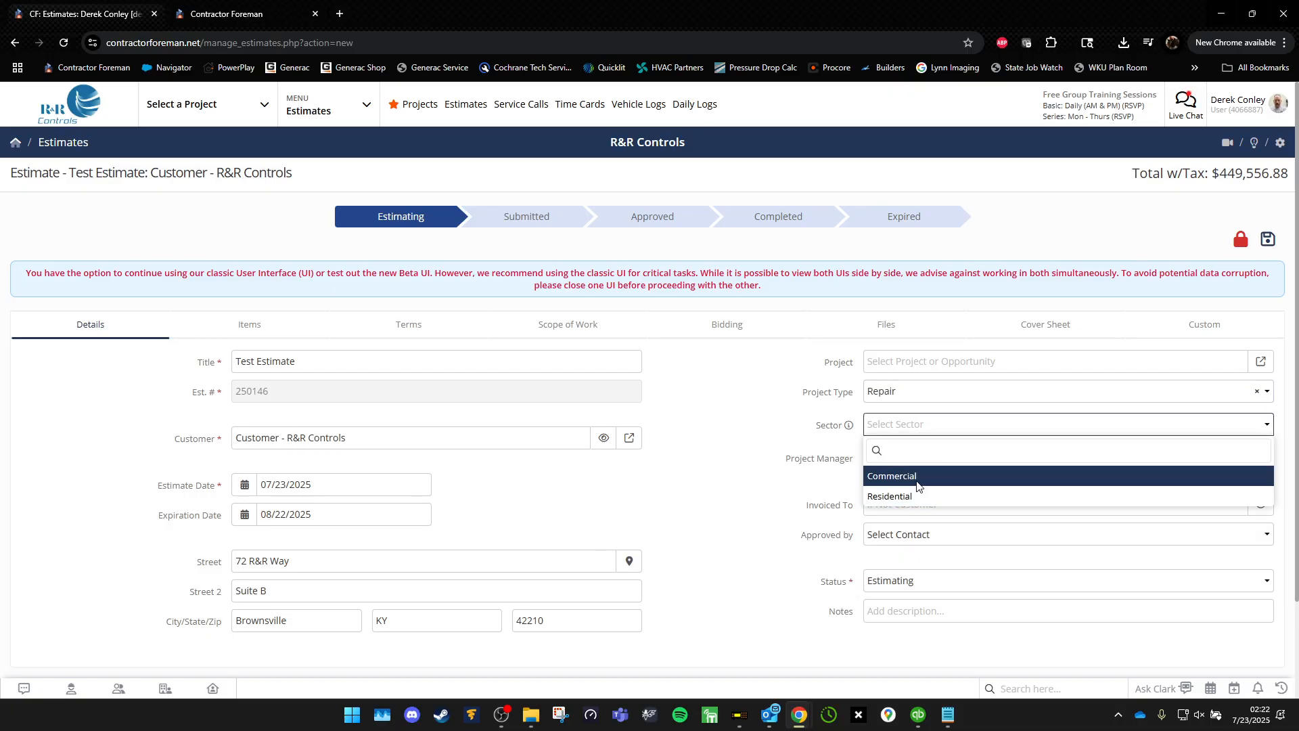
left_click(917, 479)
Assign the general manager as project manager and an R&R Controls contact as Invoiced To, then save.
left_click(928, 457)
left_click(260, 326)
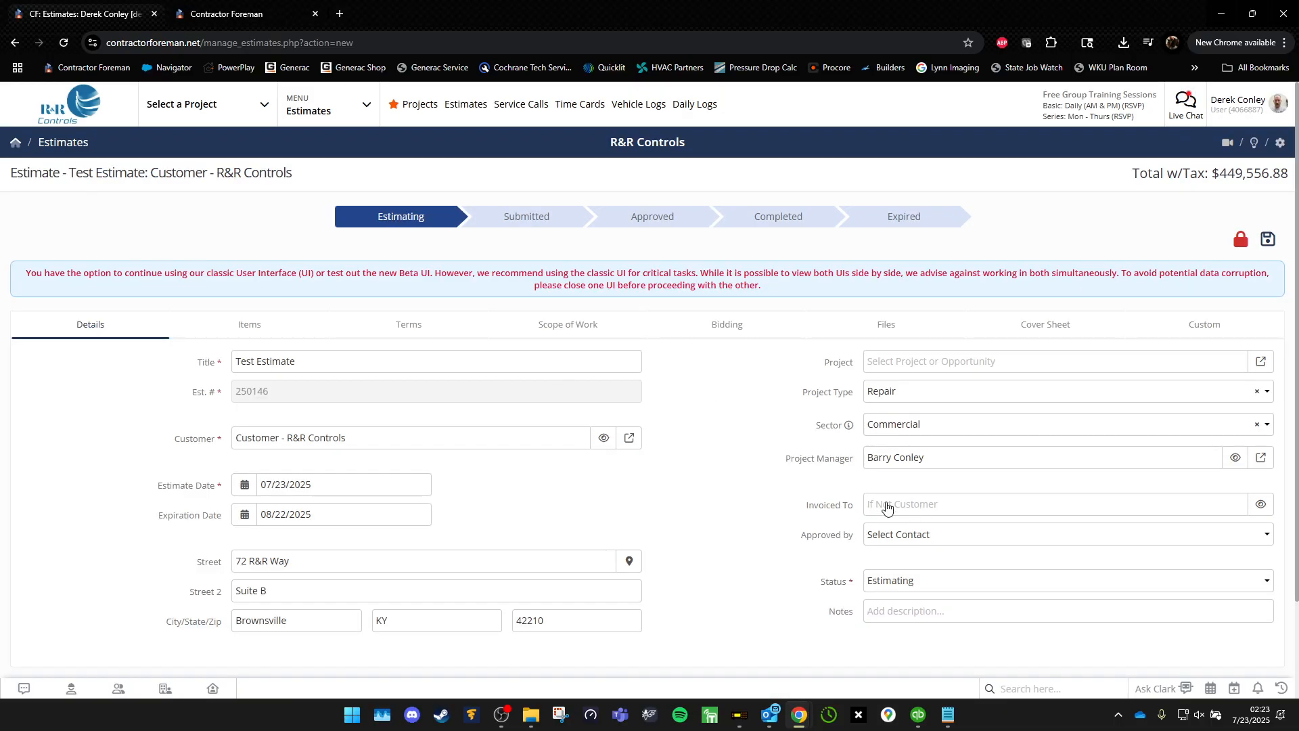
left_click(886, 508)
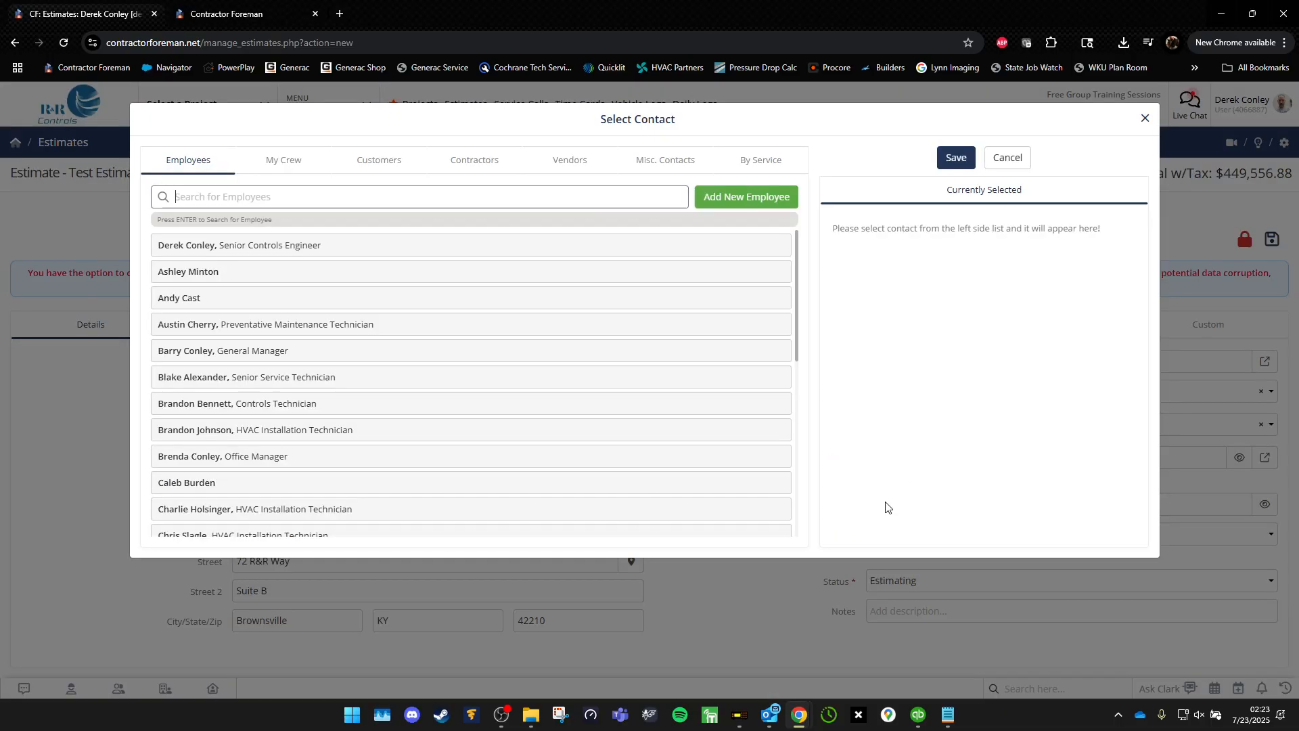
left_click(396, 163)
type("barr")
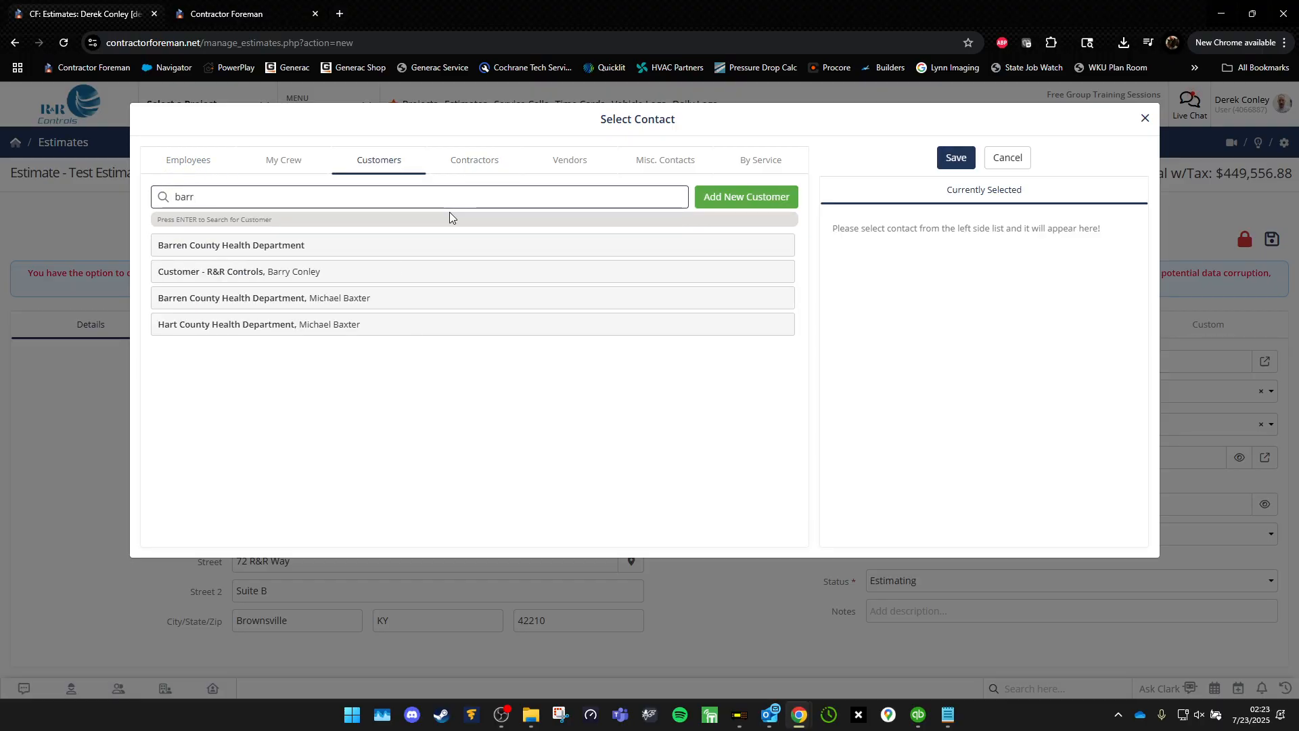
left_click(397, 282)
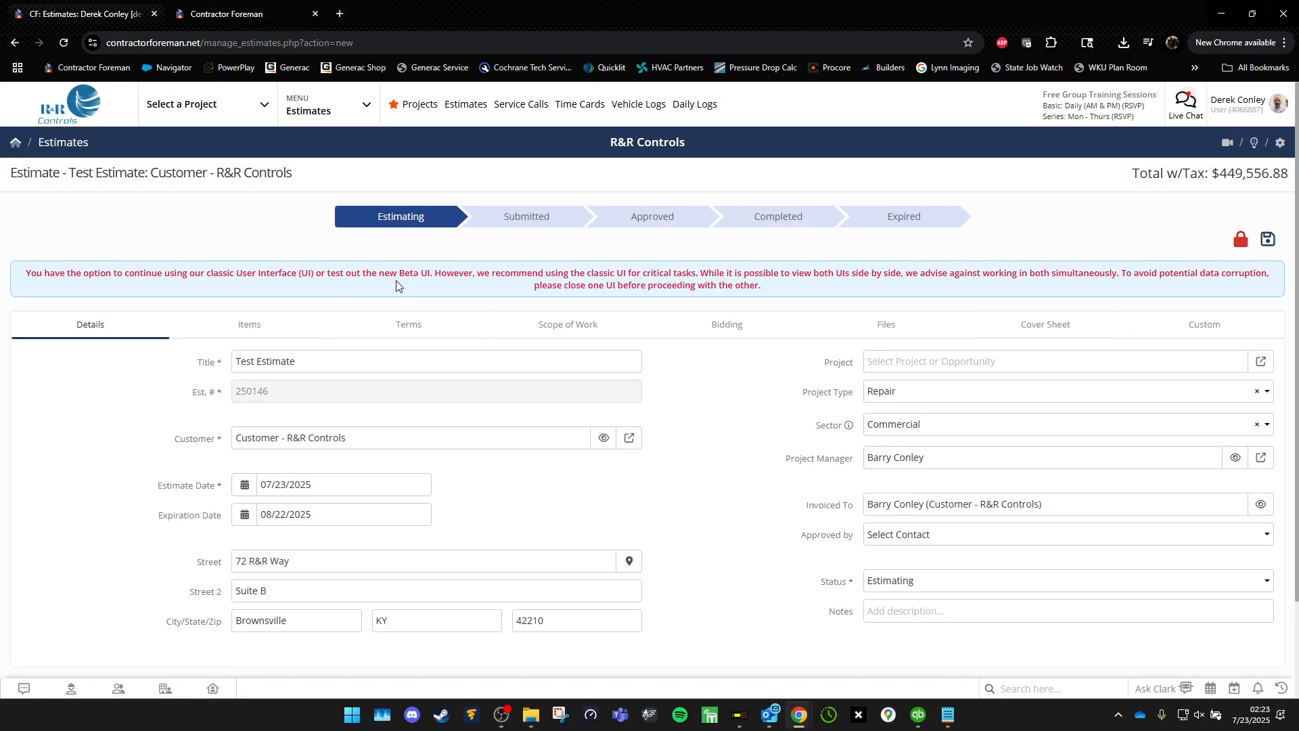
left_click(1268, 240)
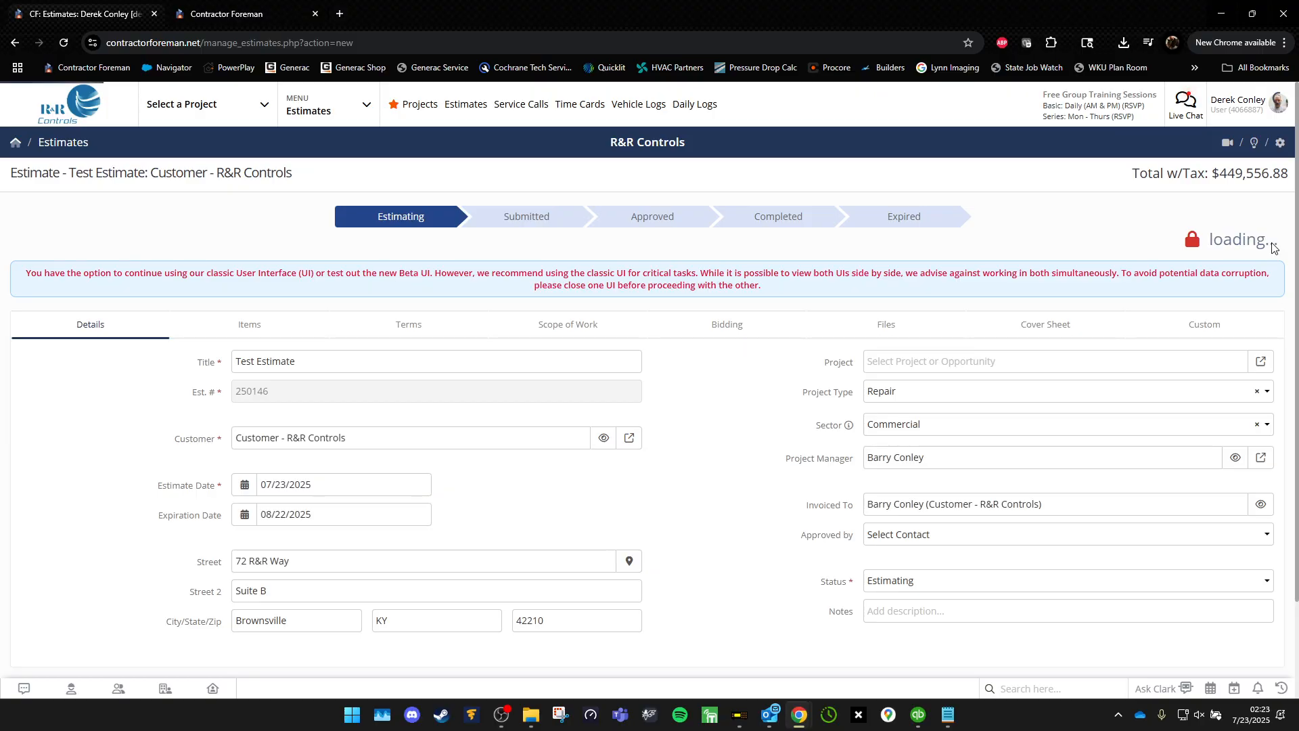
left_click(1267, 271)
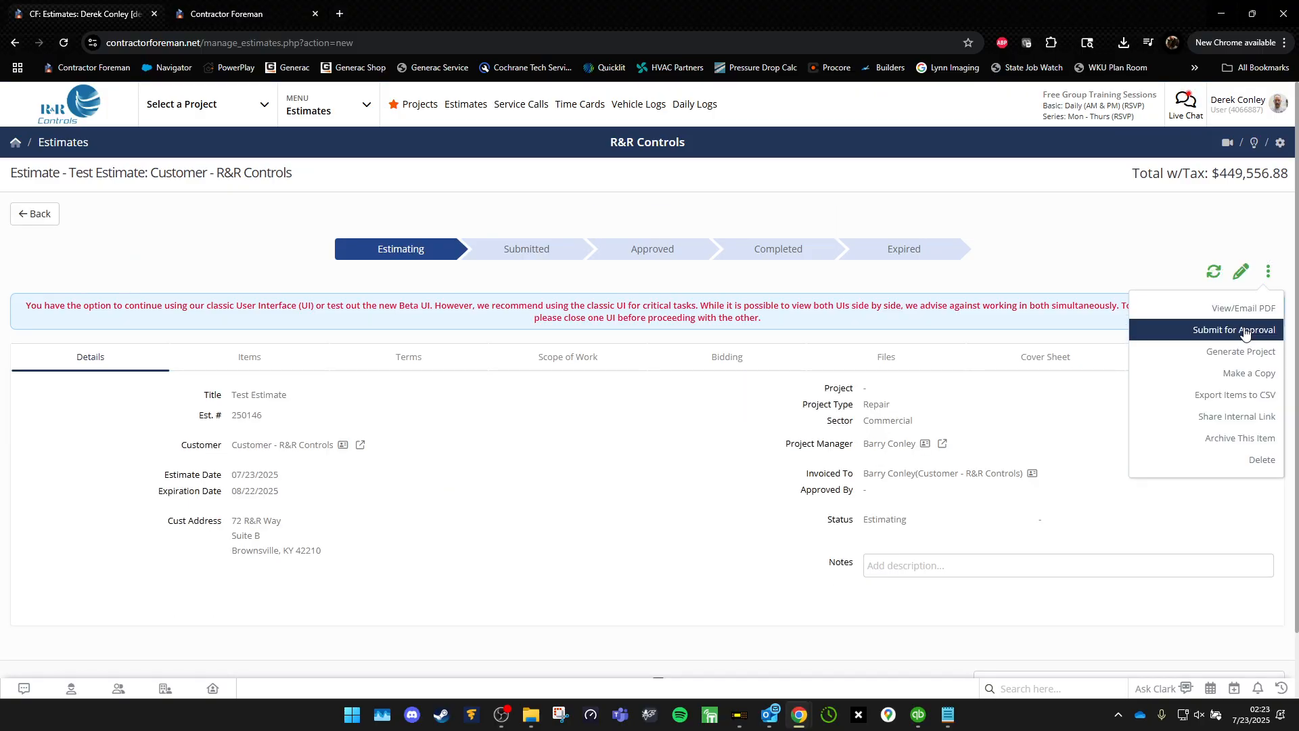
Submit the estimate for approval using a Project Proposal template.
left_click(1244, 330)
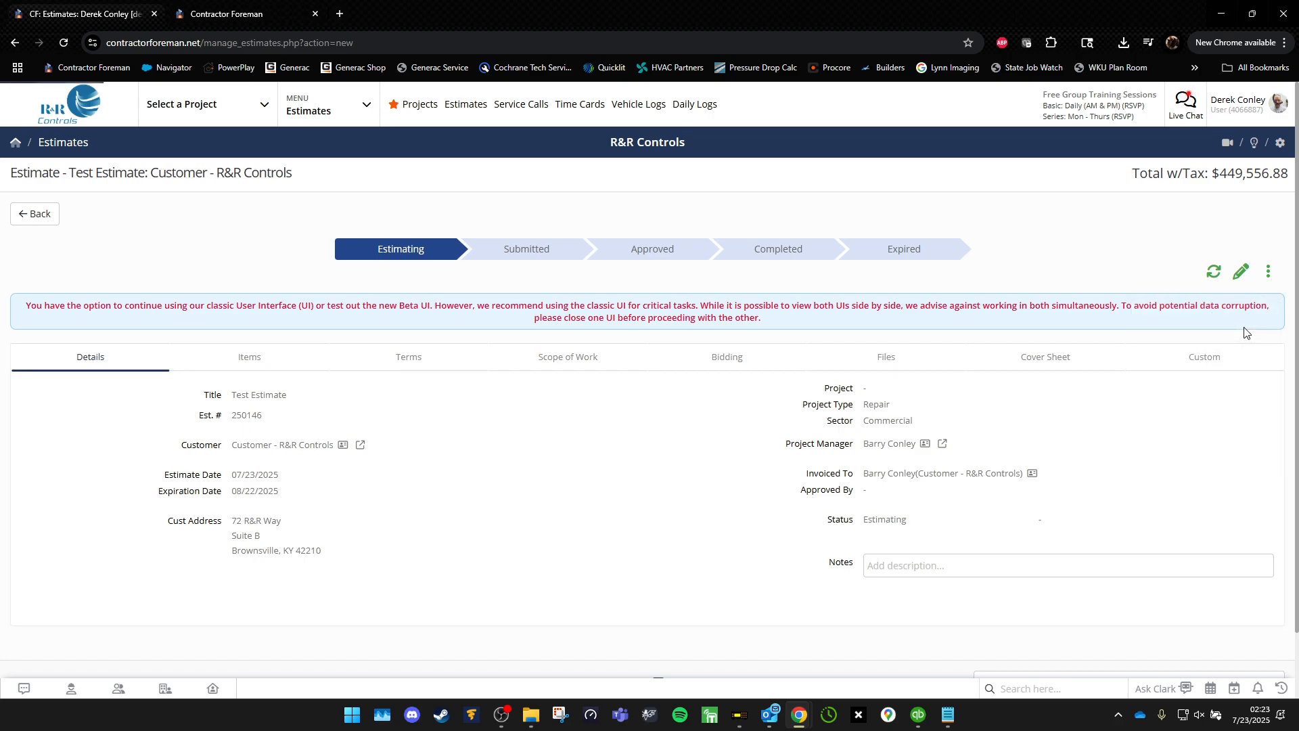
left_click(701, 133)
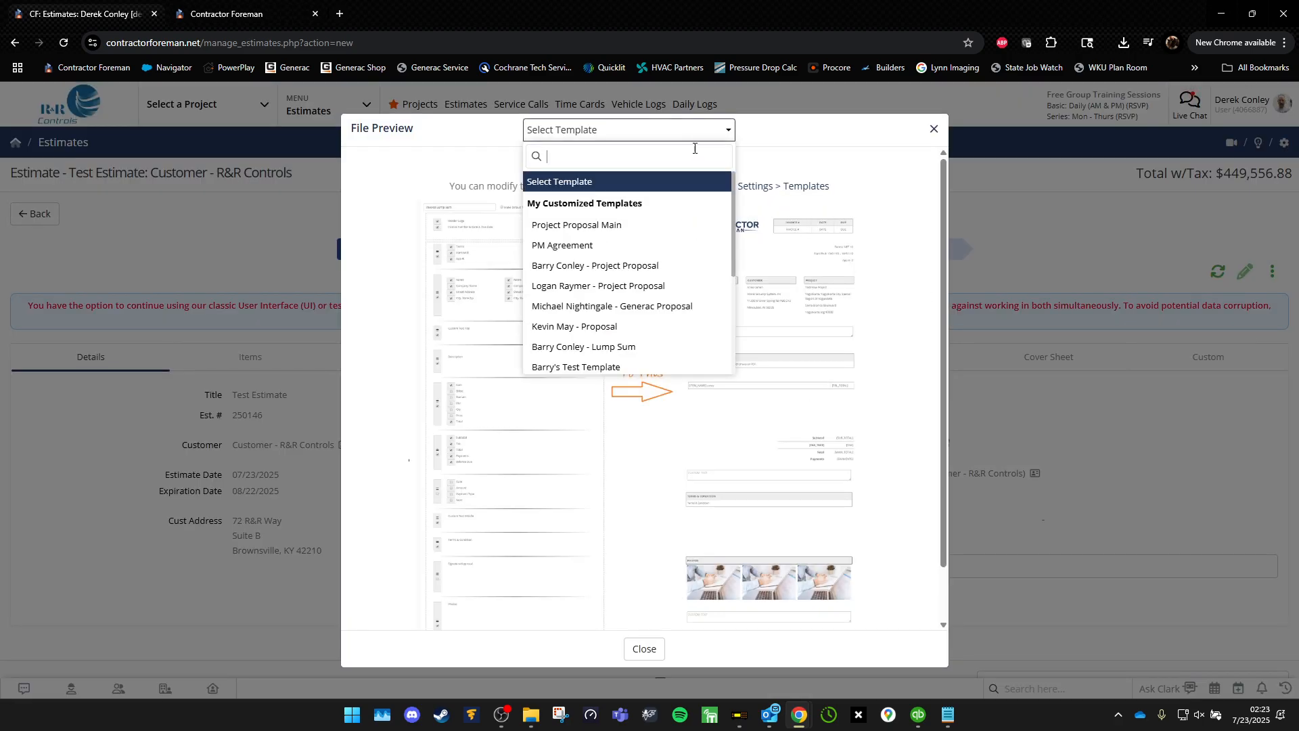
left_click(632, 268)
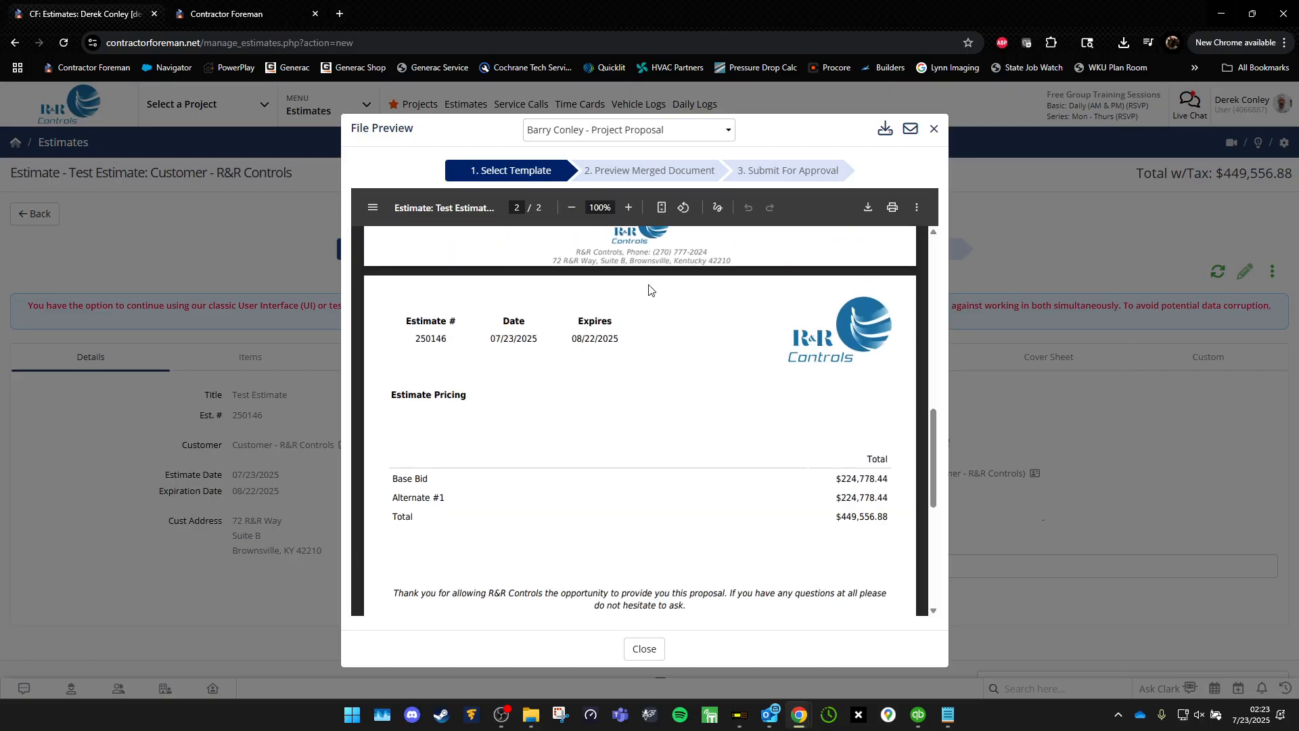
scroll(646, 281, "down", 15)
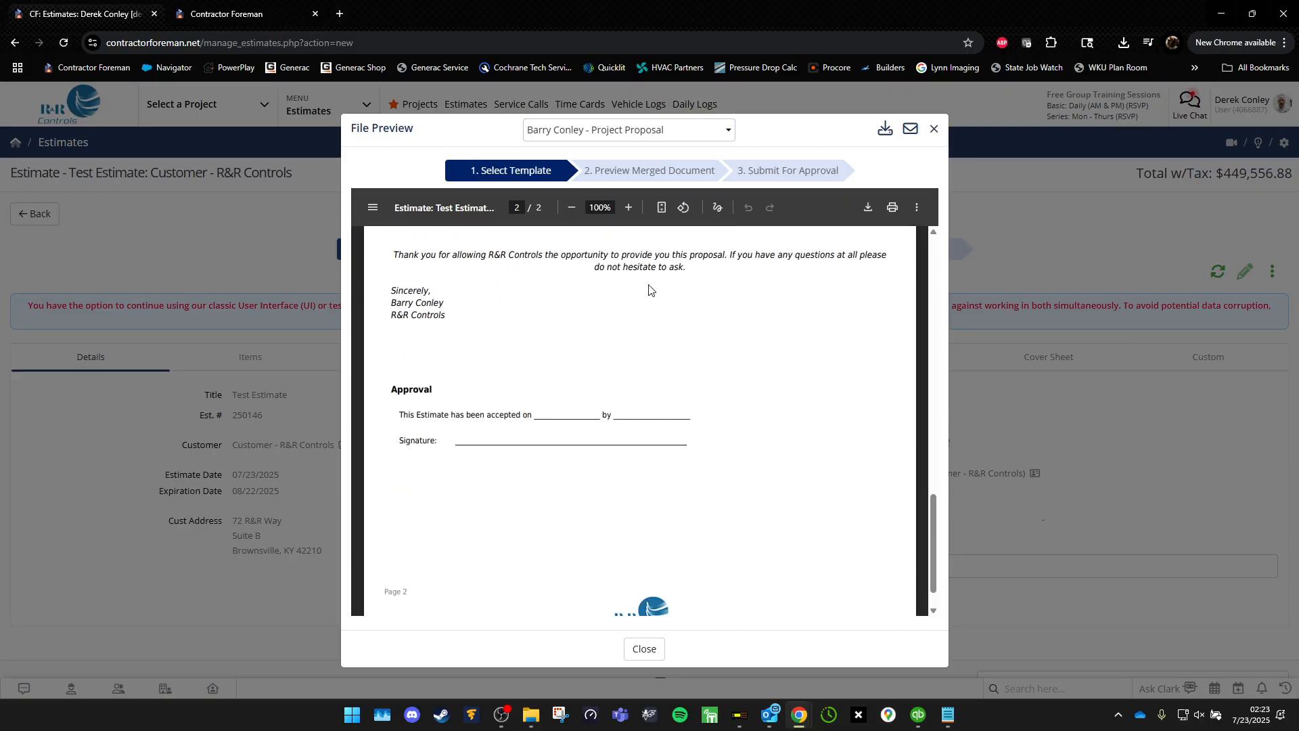
left_click(657, 173)
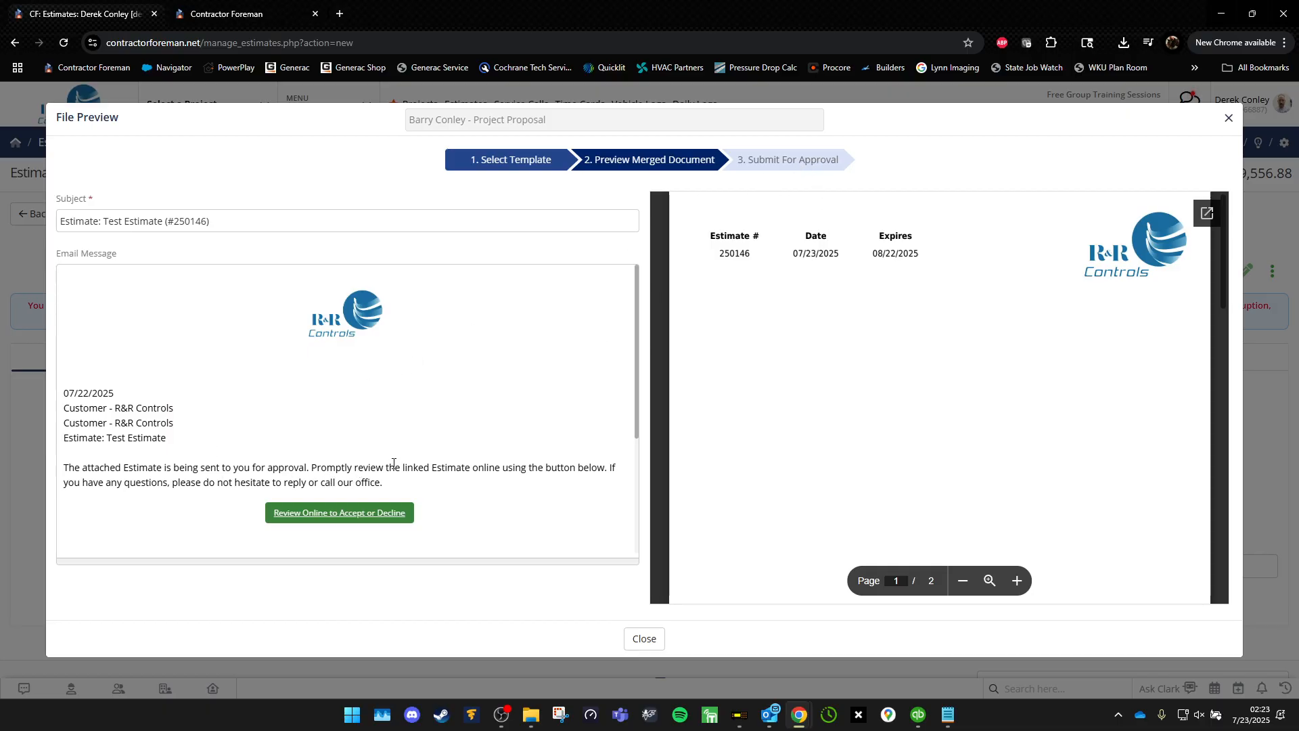
left_click(803, 163)
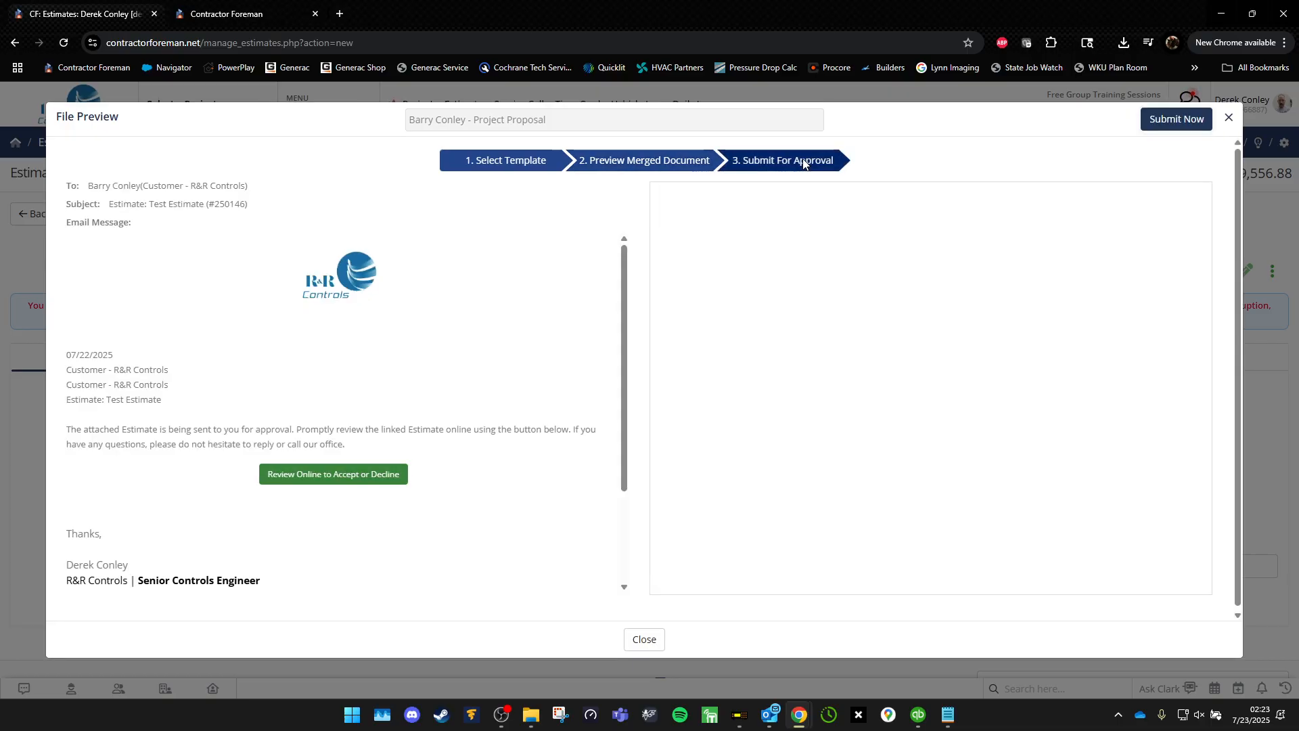
left_click(1174, 122)
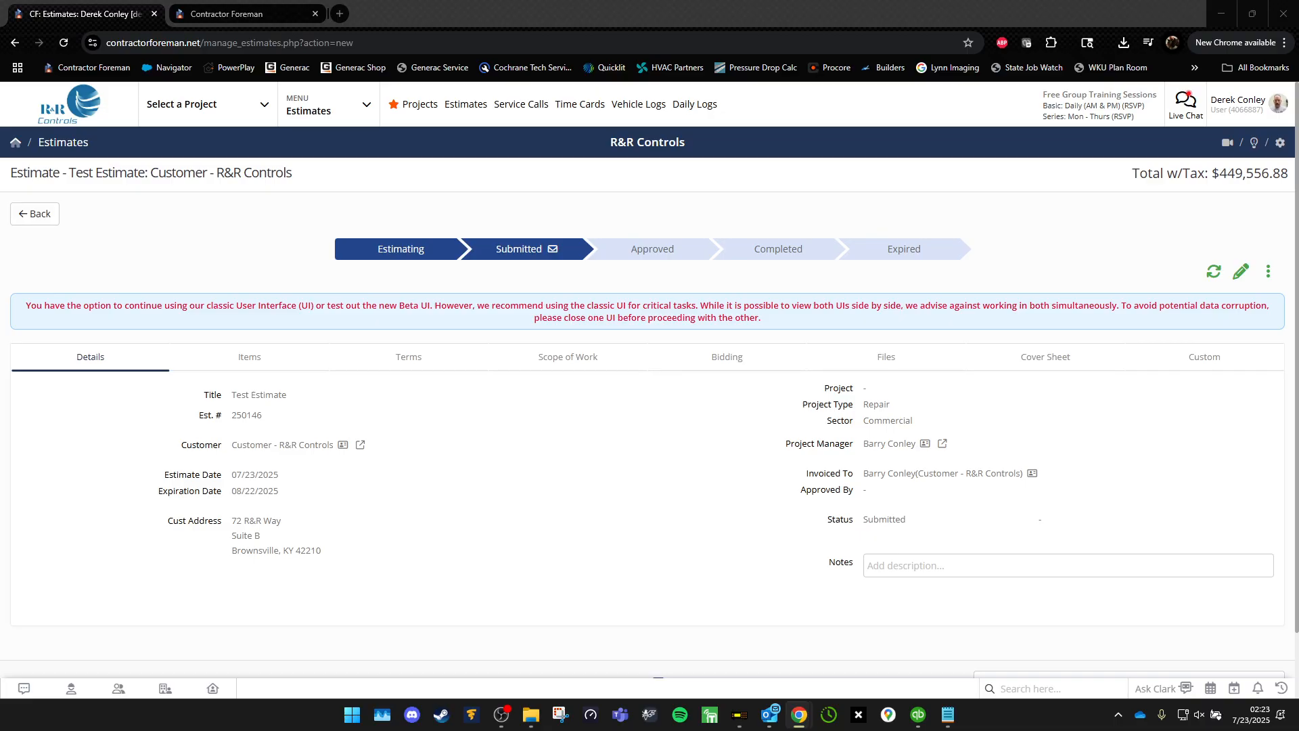
Open the Review Online link from the estimate email in a maximized window.
left_click_drag(830, 144, 751, 141)
double_click(751, 141)
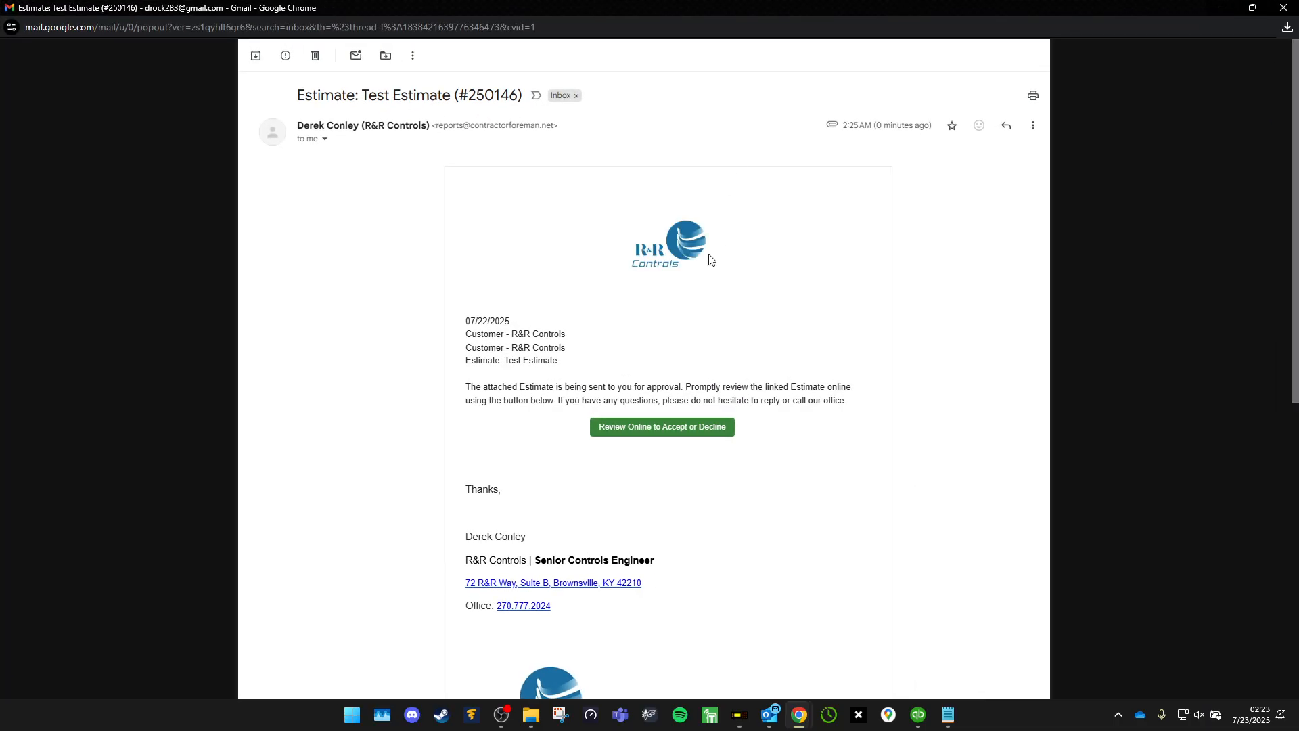
left_click(651, 434)
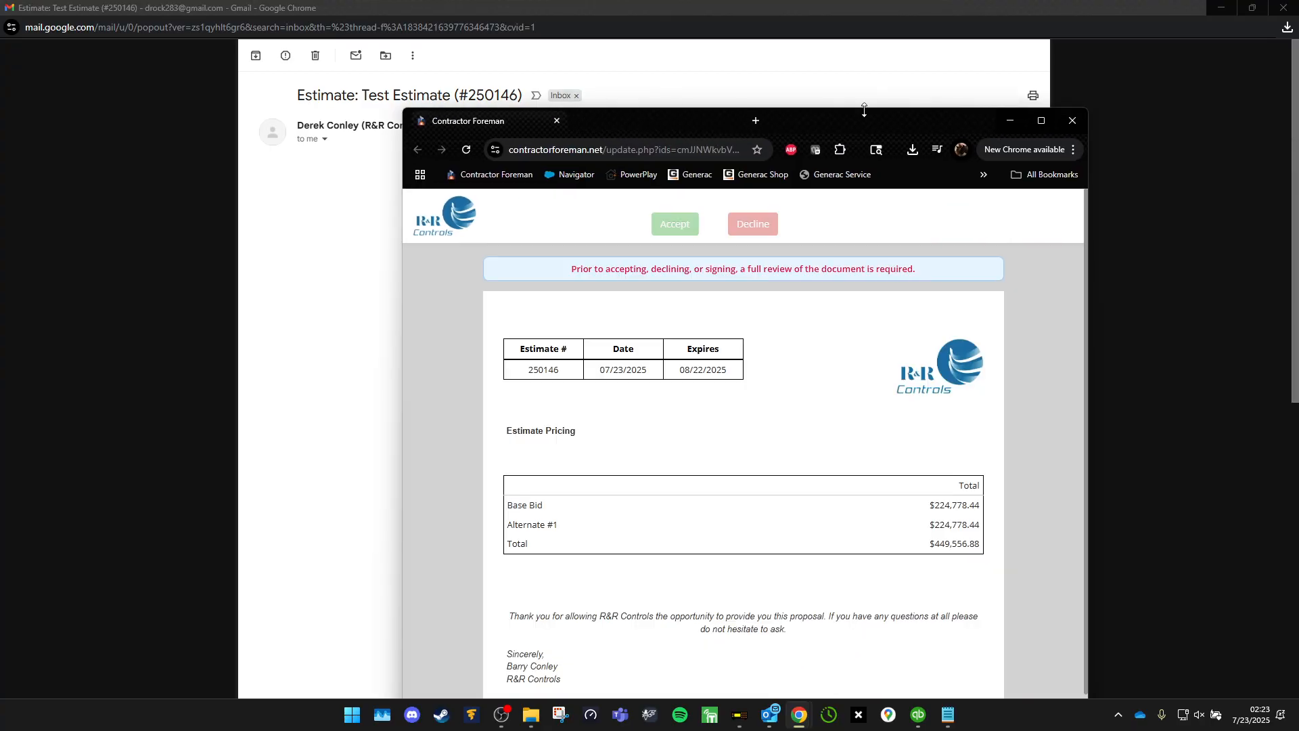
double_click(861, 124)
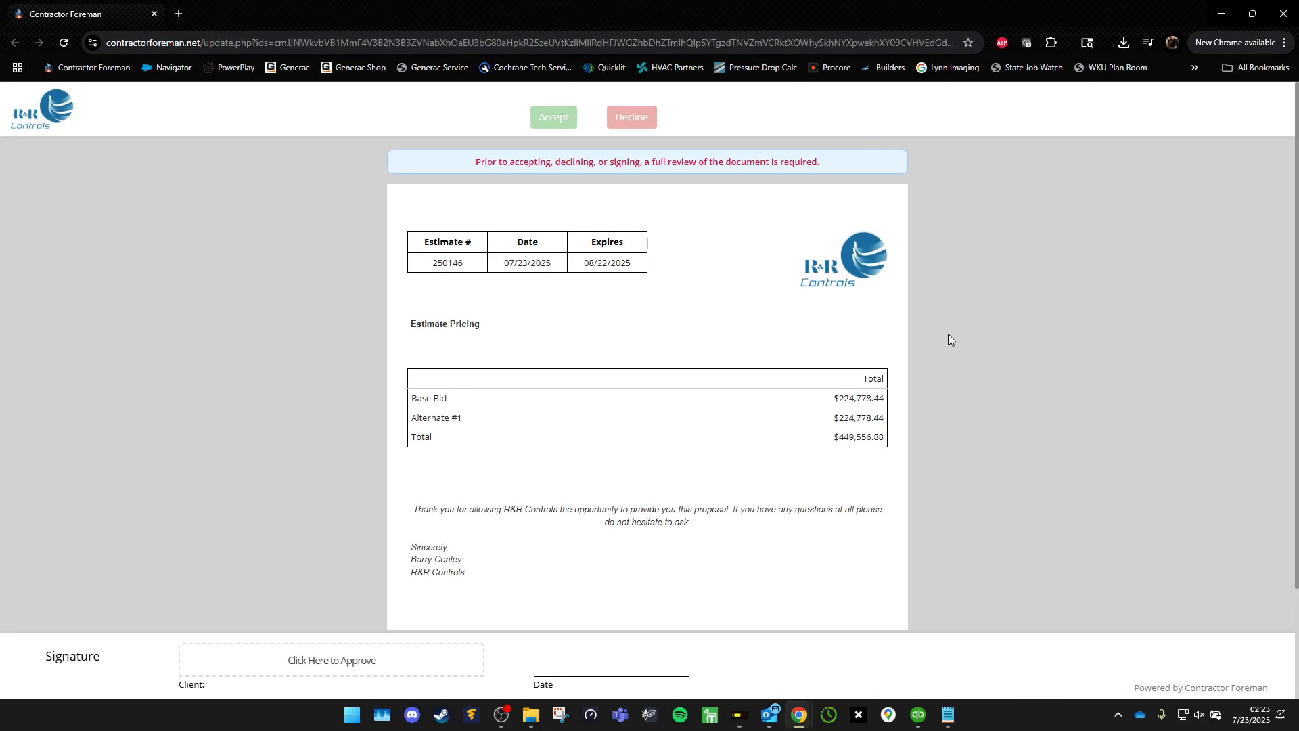
Accept estimate 250146, draw the client signature, approve it, and close the review page.
scroll(979, 338, "down", 3)
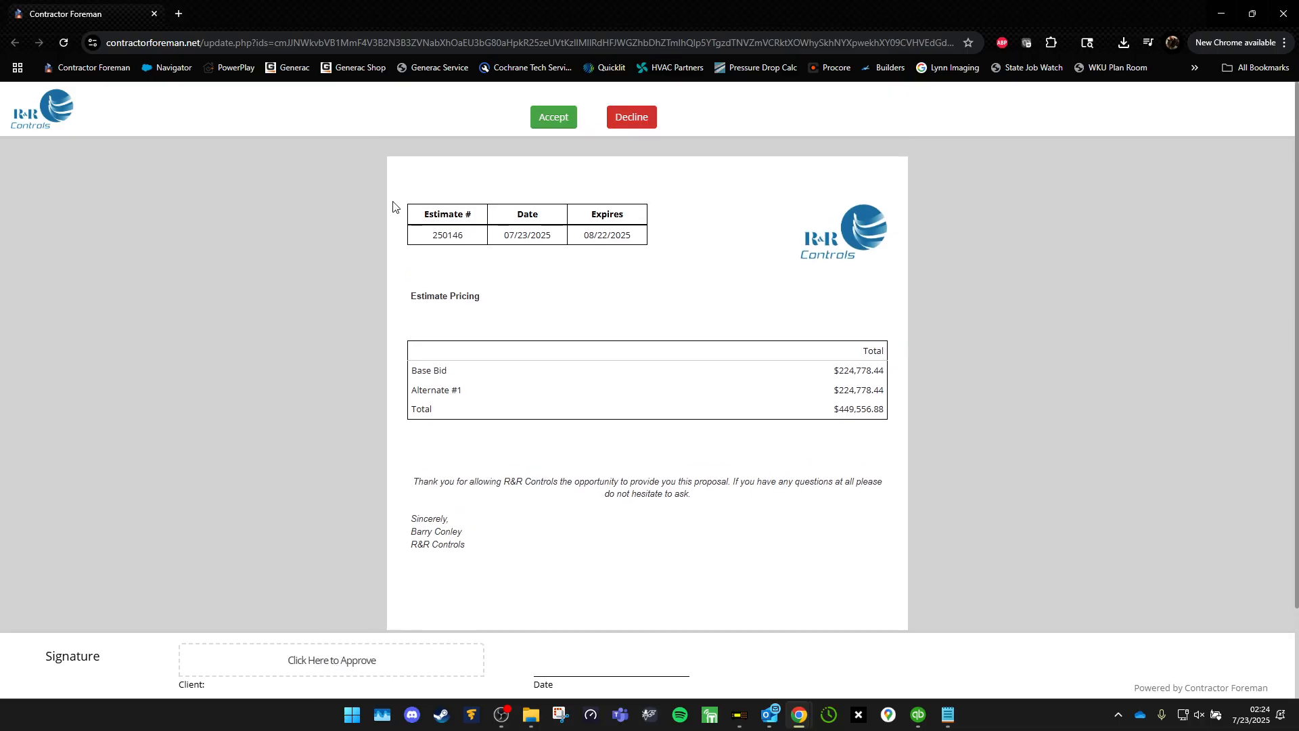
left_click(559, 118)
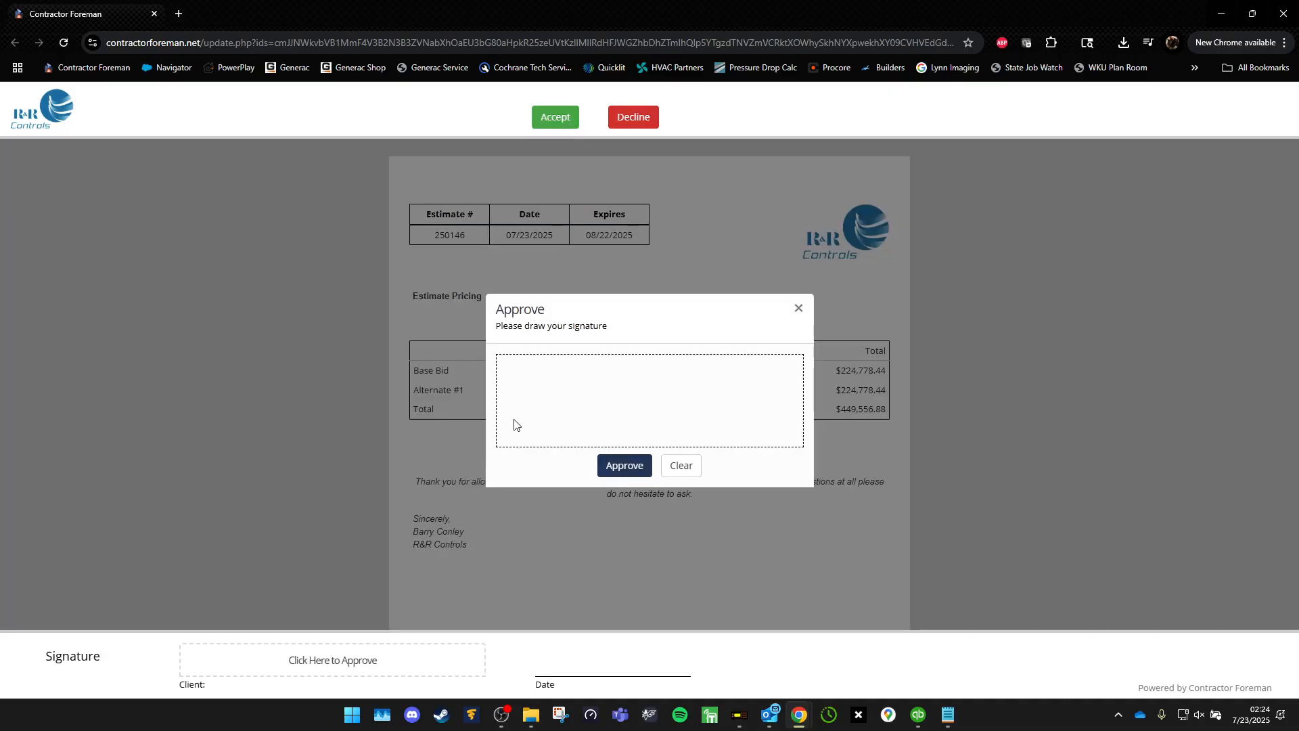
left_click_drag(513, 417, 549, 423)
mouse_move(615, 359)
left_mouse_down()
mouse_move(589, 426)
mouse_move(674, 409)
left_mouse_up()
mouse_move(784, 374)
left_mouse_down()
mouse_move(797, 421)
mouse_move(768, 416)
mouse_move(793, 396)
left_mouse_up()
left_click(624, 465)
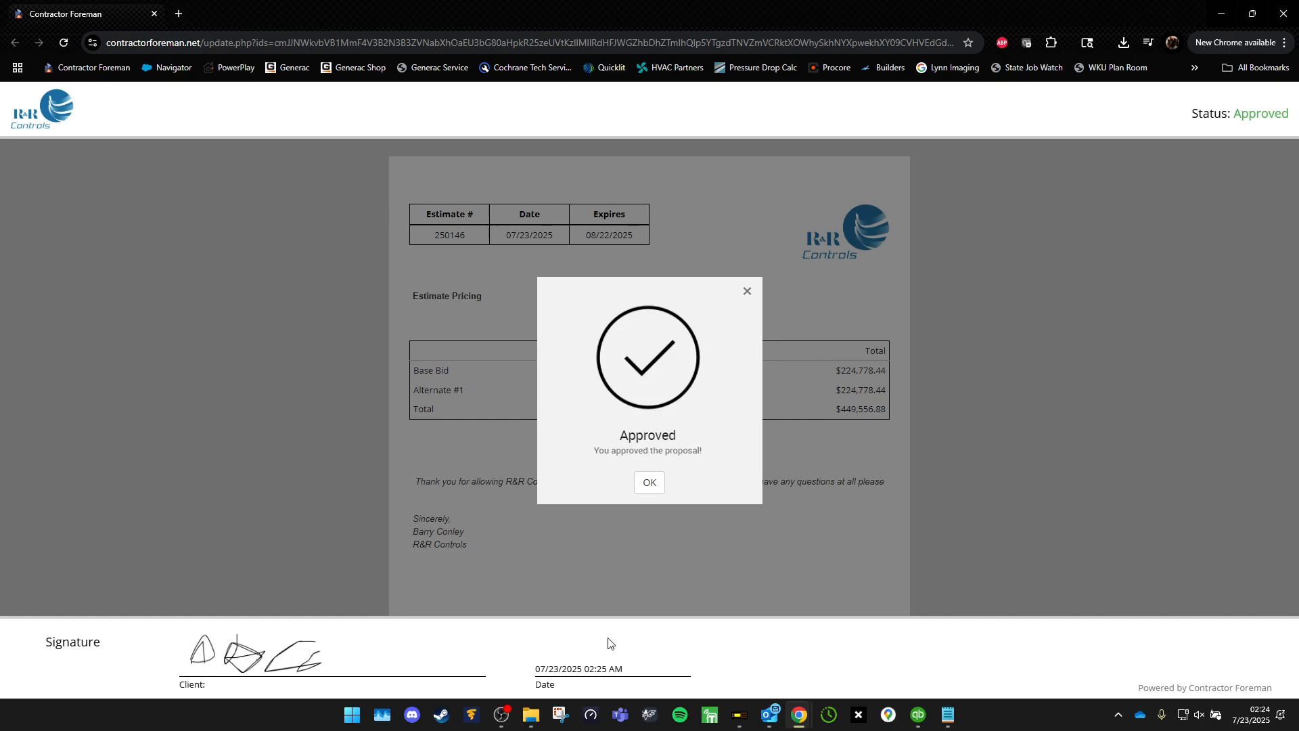
left_click(649, 483)
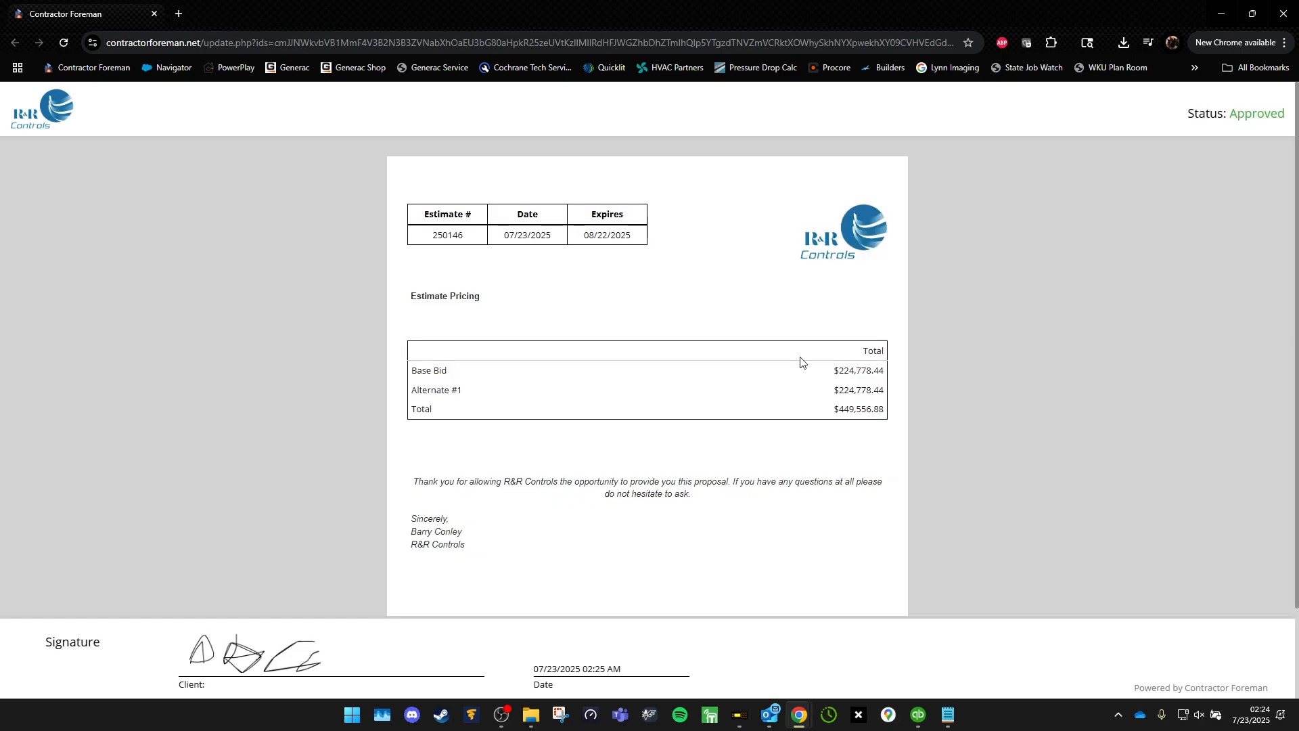
left_click(154, 14)
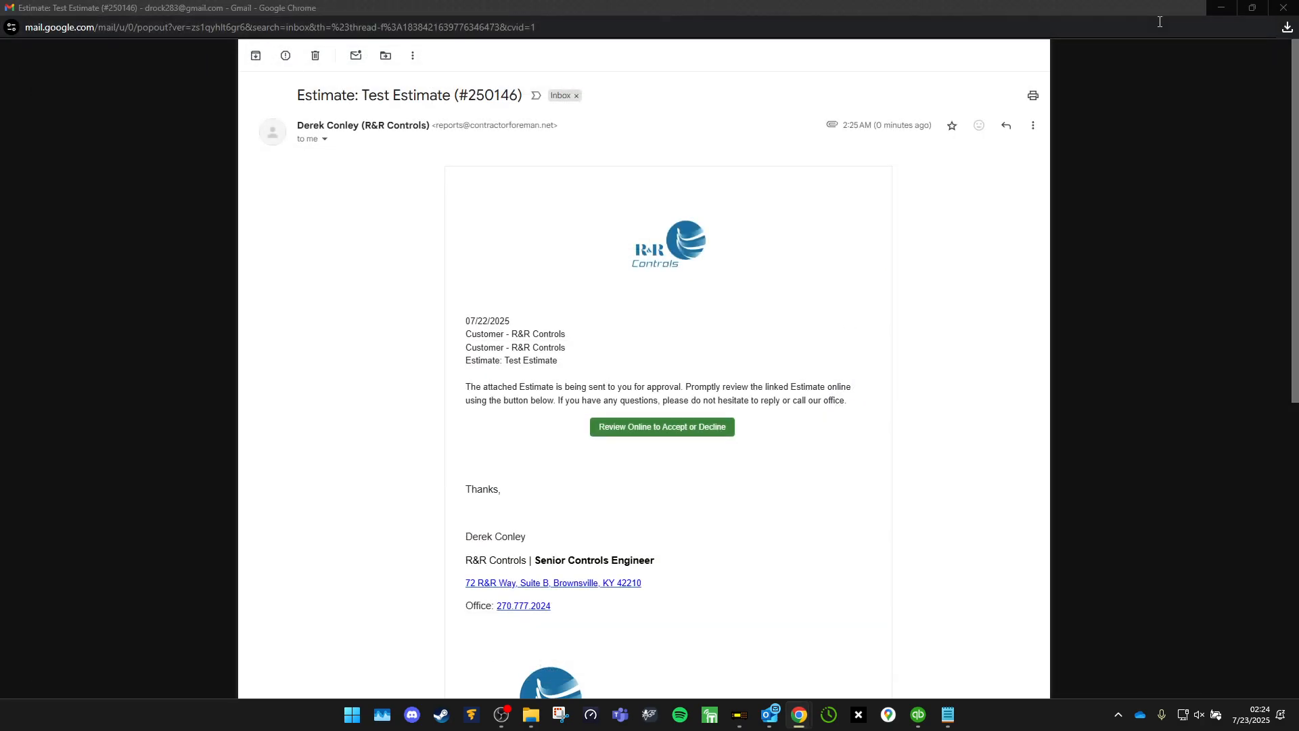
Close the Gmail window and refresh the estimate to show Approved, accepted online 07/23/2025 02:25 AM.
left_click(1280, 9)
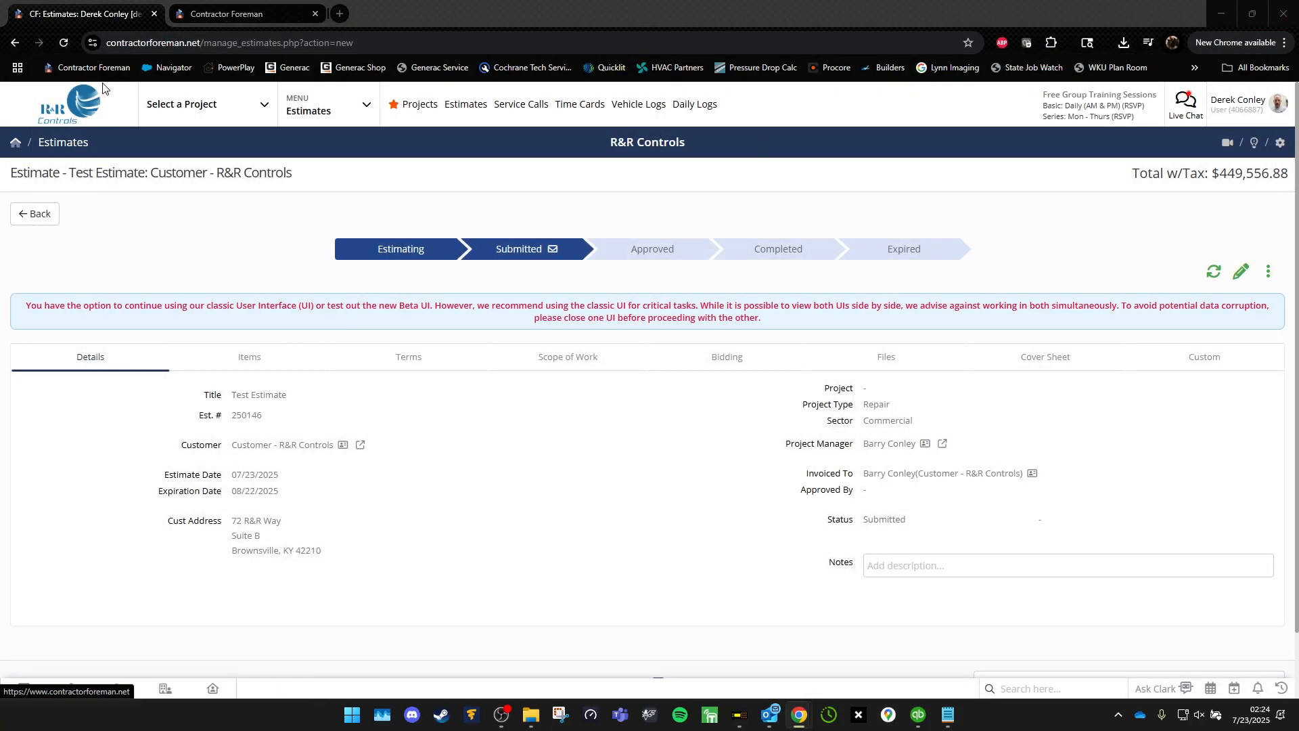
left_click(1213, 272)
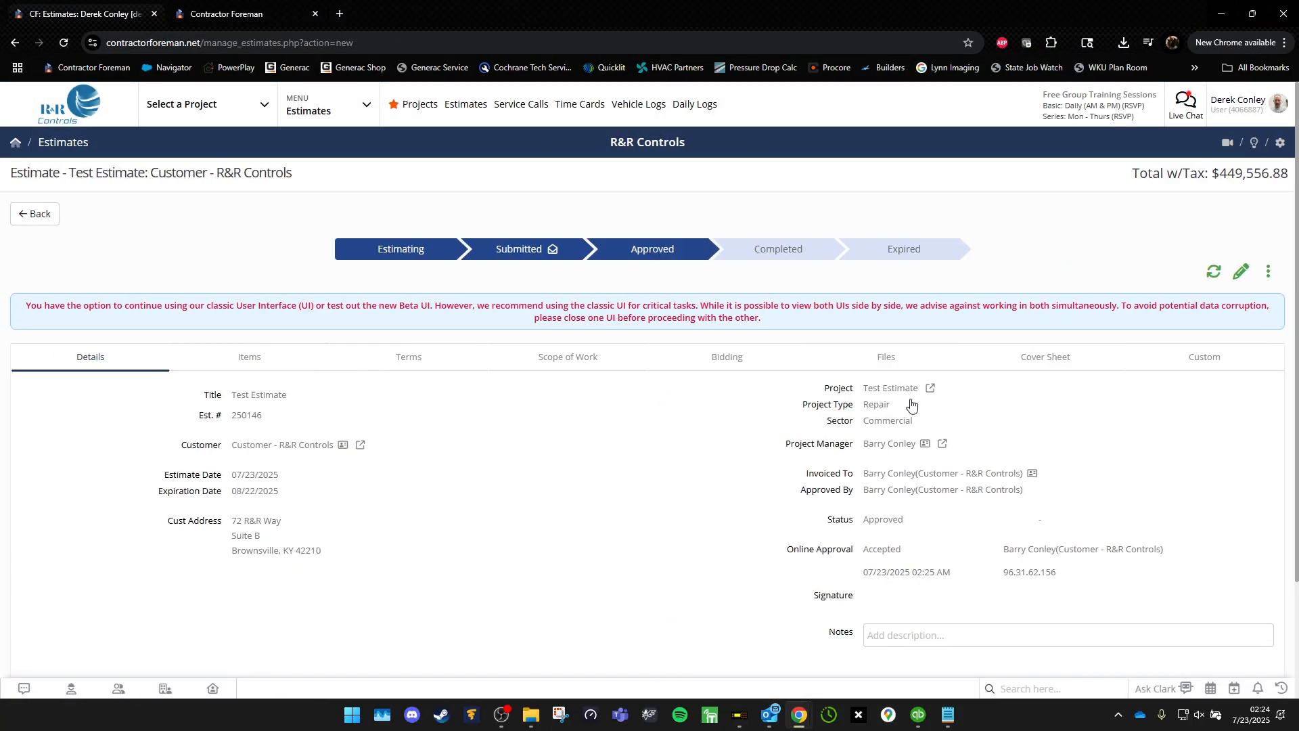